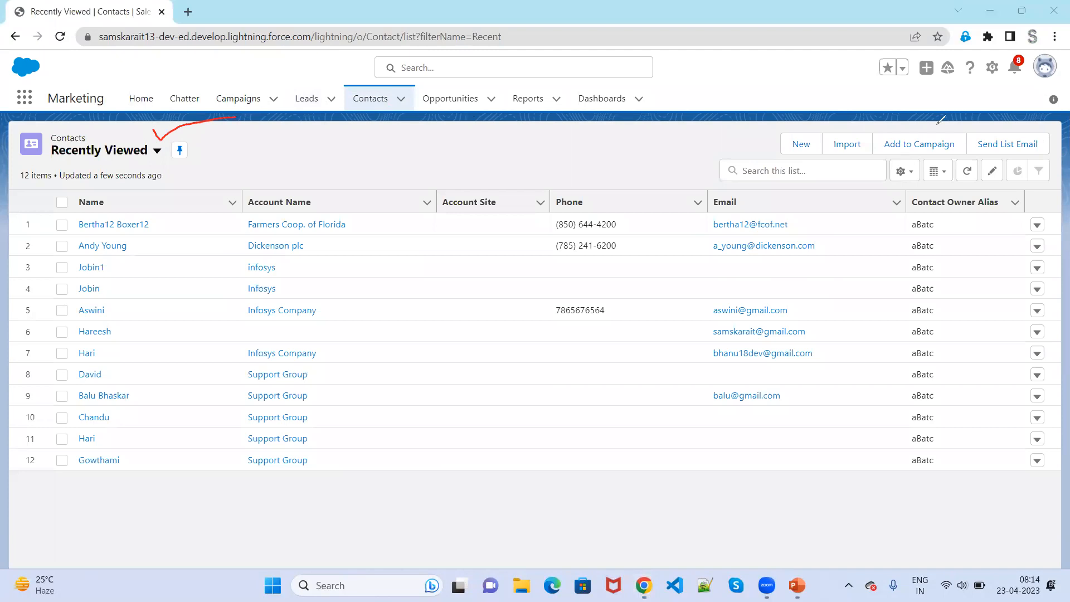
mouse_move(1059, 157)
mouse_down()
mouse_move(1034, 158)
mouse_move(1036, 183)
mouse_move(1059, 177)
mouse_move(1059, 154)
mouse_up()
click(137, 203)
click(359, 197)
click(465, 190)
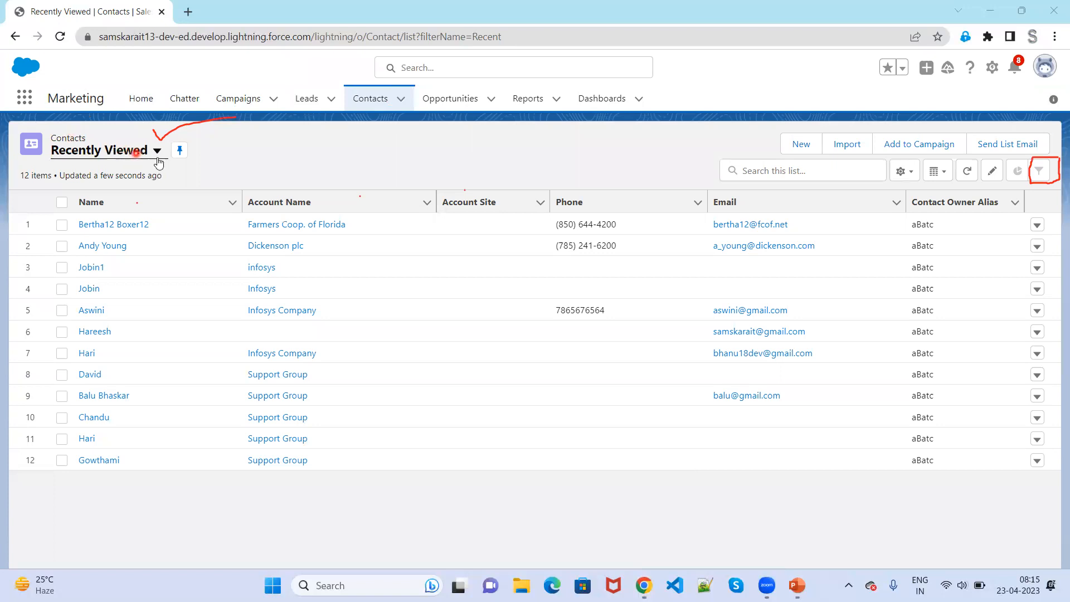
Open the All Contacts list view, show its filters, and view the Filter by Owner options.
click(156, 153)
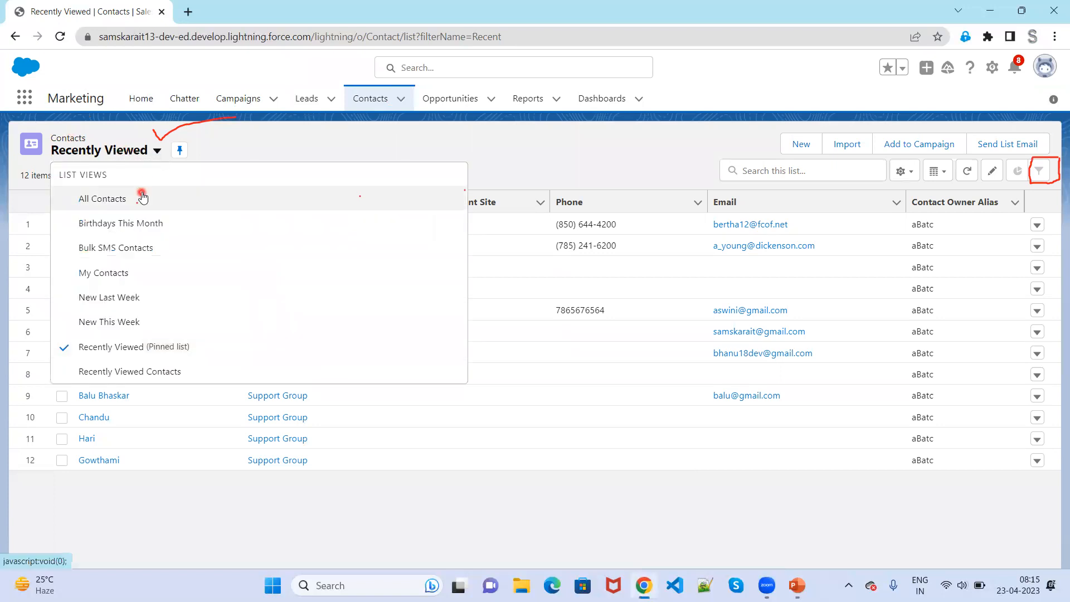
click(142, 196)
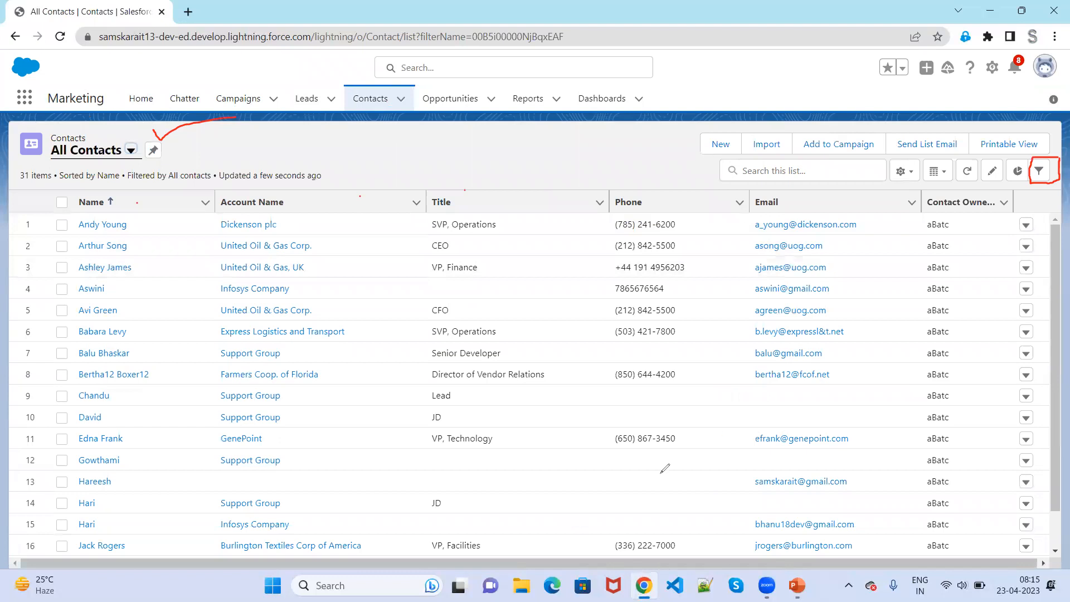
click(1040, 171)
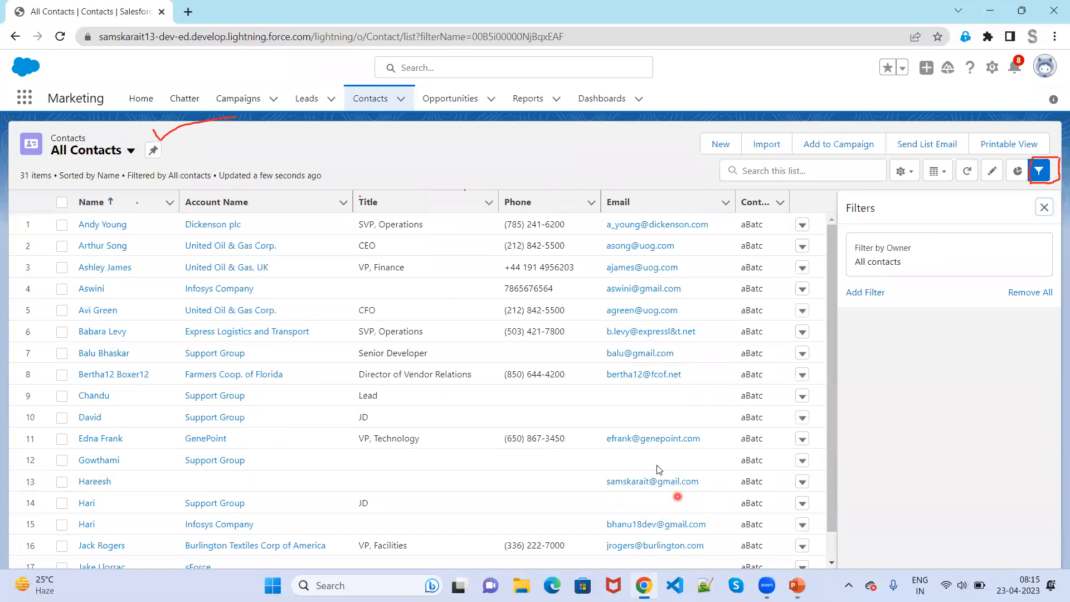
click(932, 261)
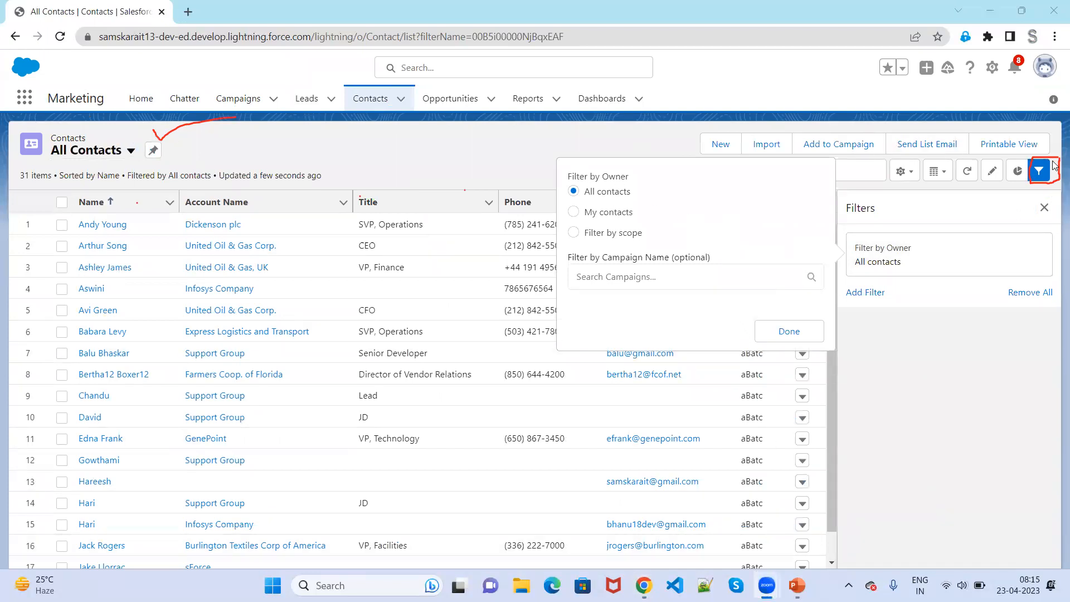
View the filters of the Birthdays This Month and Bulk SMS Contacts list views.
click(128, 151)
click(115, 223)
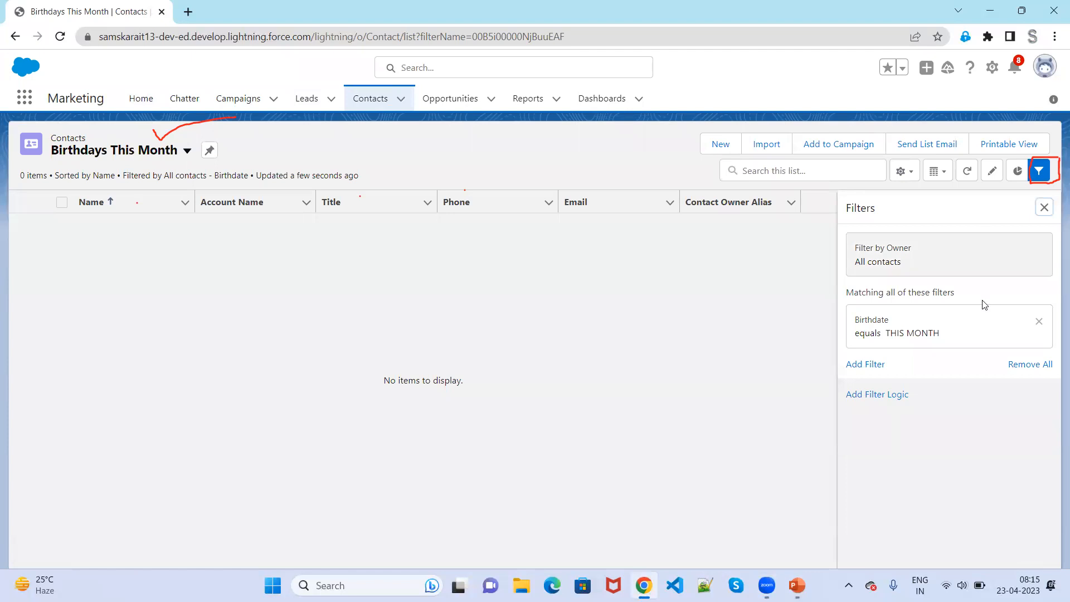
click(187, 150)
click(173, 249)
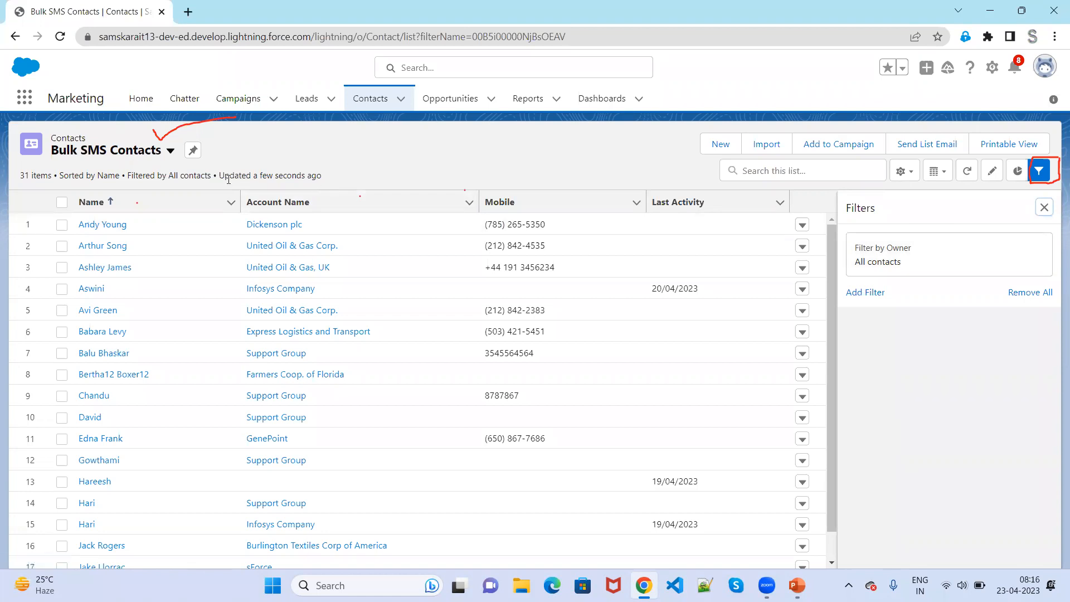
View the locked filters of the Recently Viewed Contacts list view, and return to the Recently Viewed list.
click(170, 152)
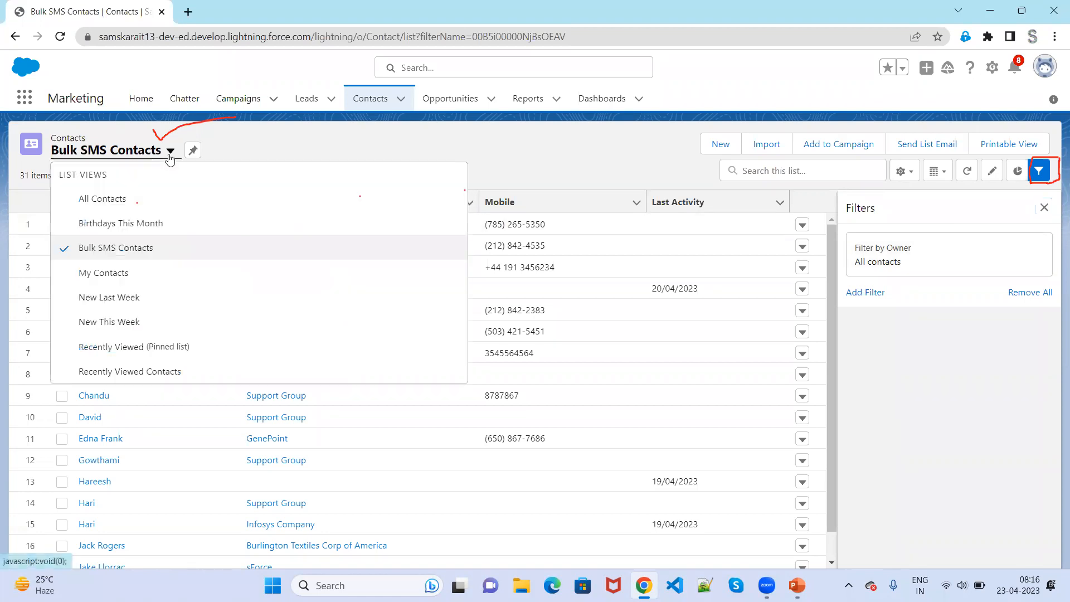
click(131, 371)
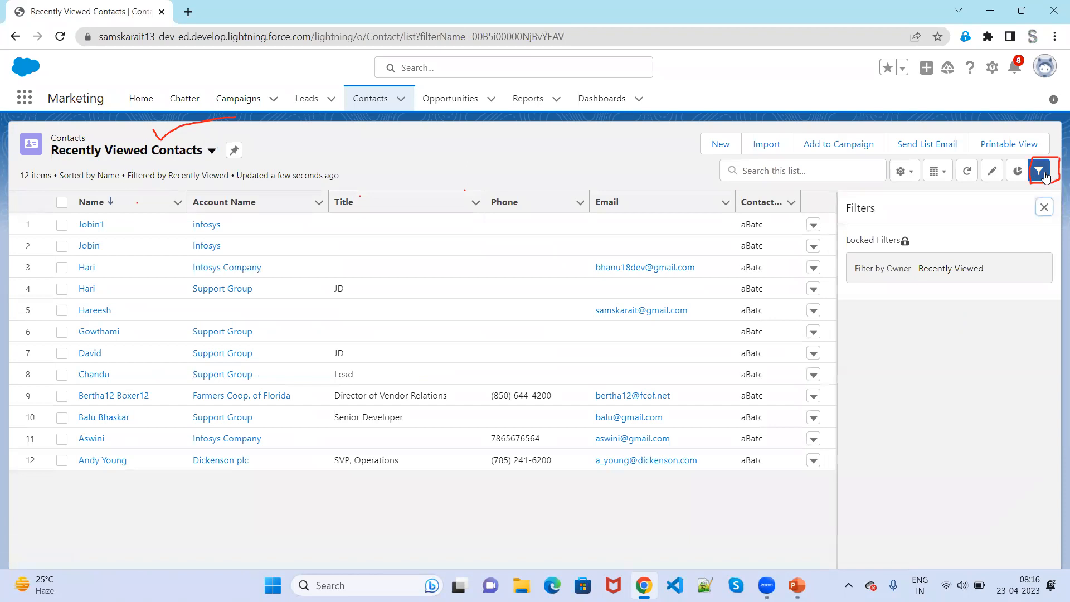
click(189, 160)
click(199, 338)
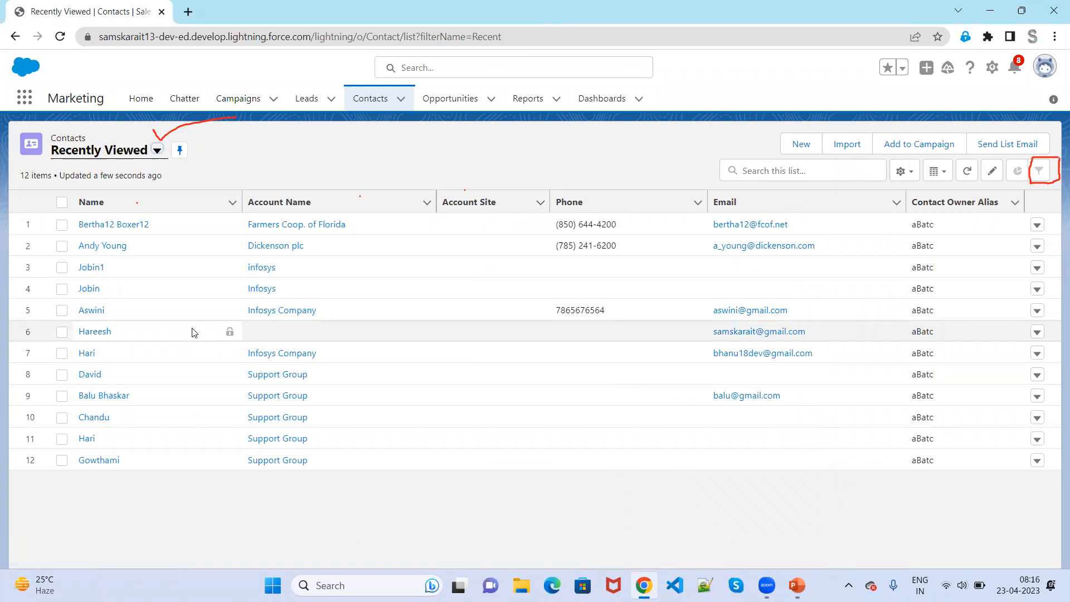
Compare the Recently Viewed Contacts list view with Bulk SMS Contacts, and show the filters of Bulk SMS Contacts.
click(157, 150)
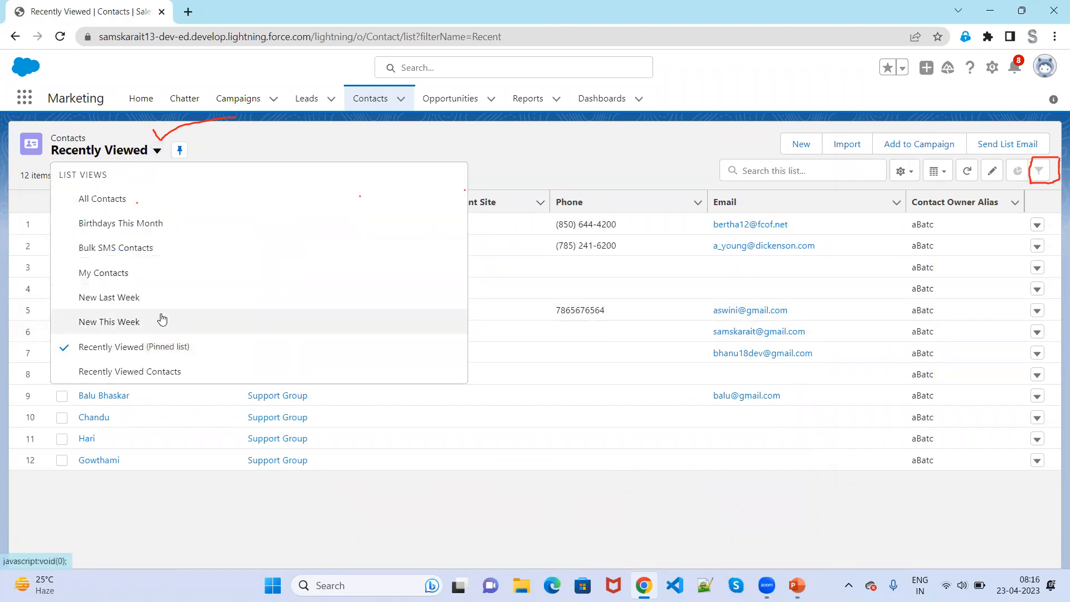
click(152, 368)
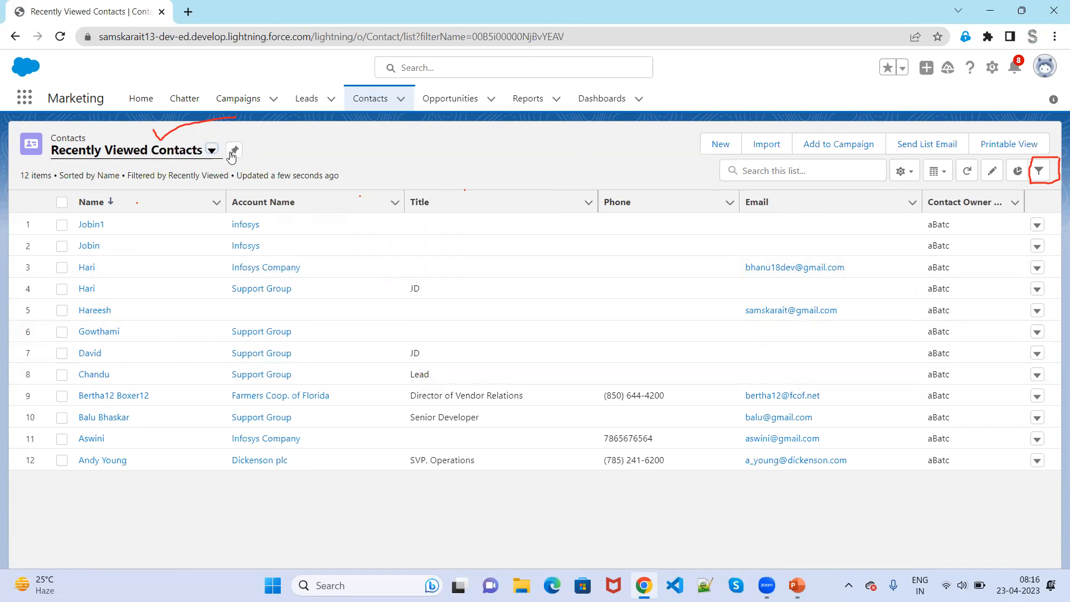
click(212, 151)
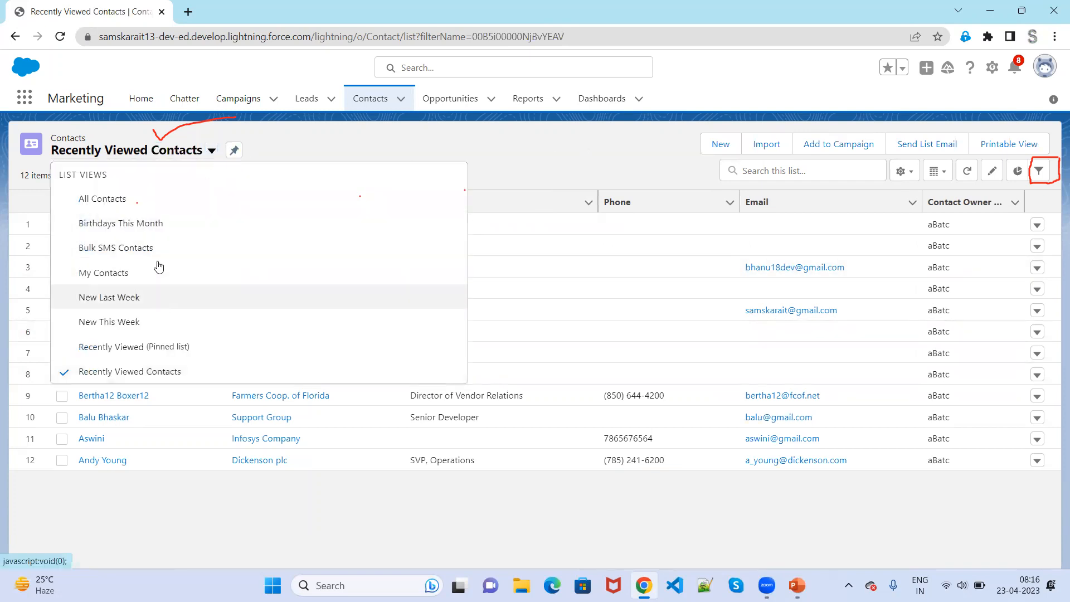
click(157, 249)
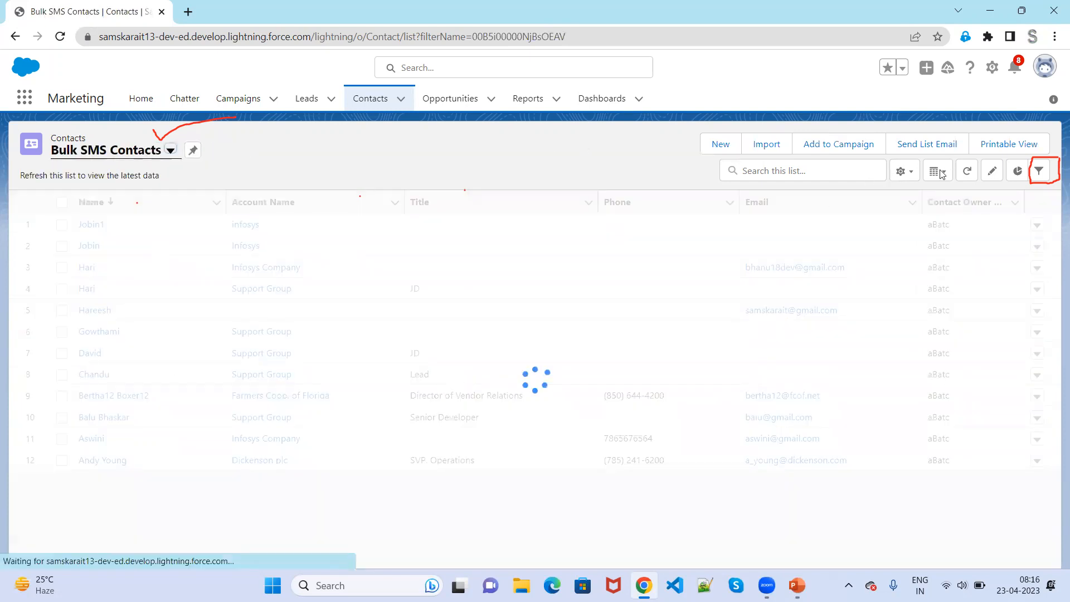
click(1040, 173)
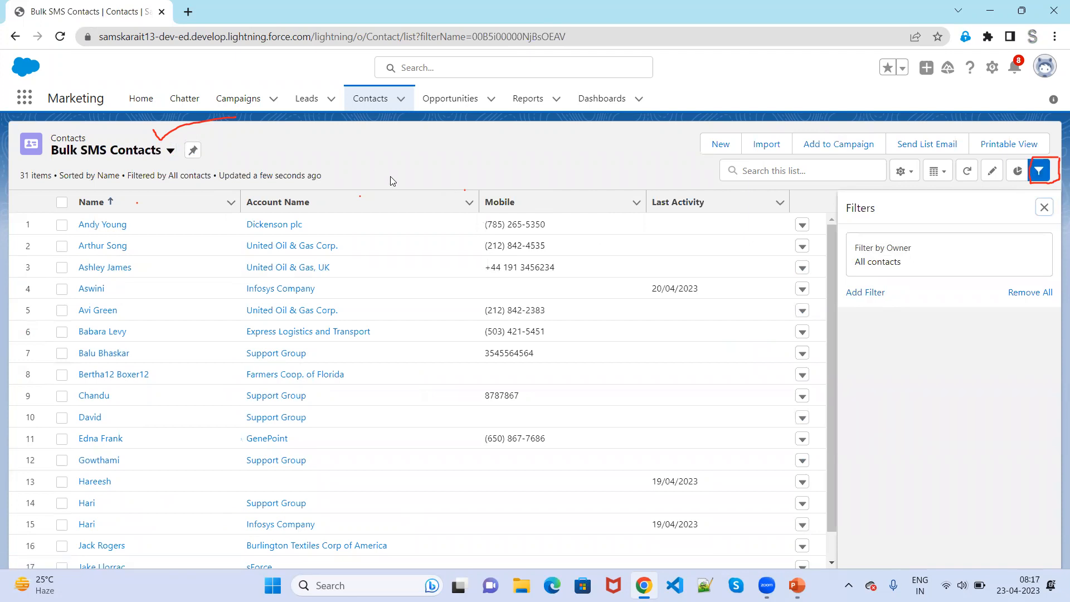
Open the Birthdays This Month contact list view, and look through the available list views.
click(151, 151)
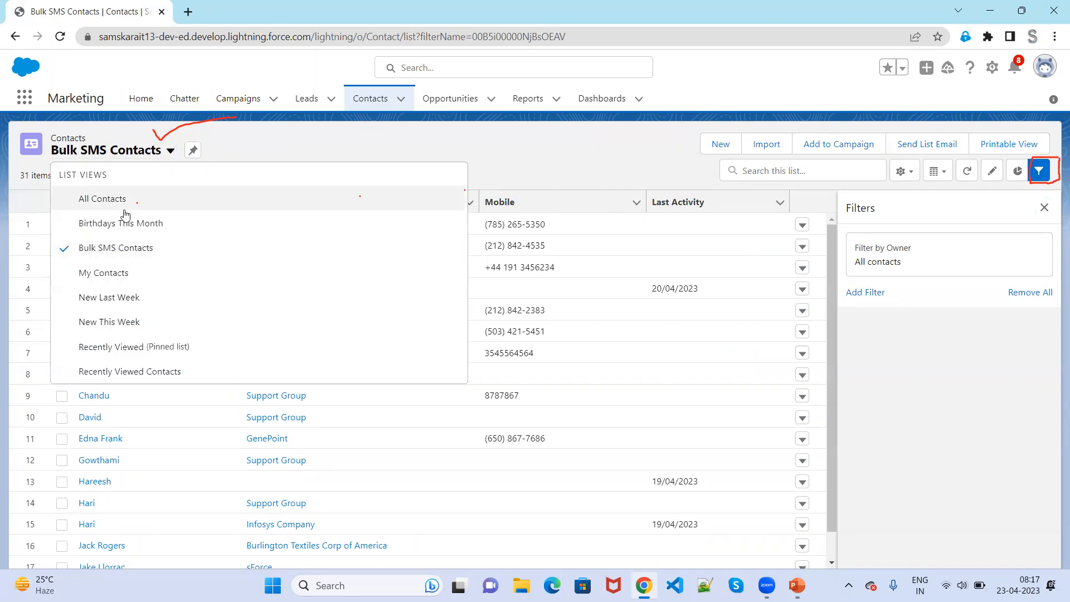
click(119, 223)
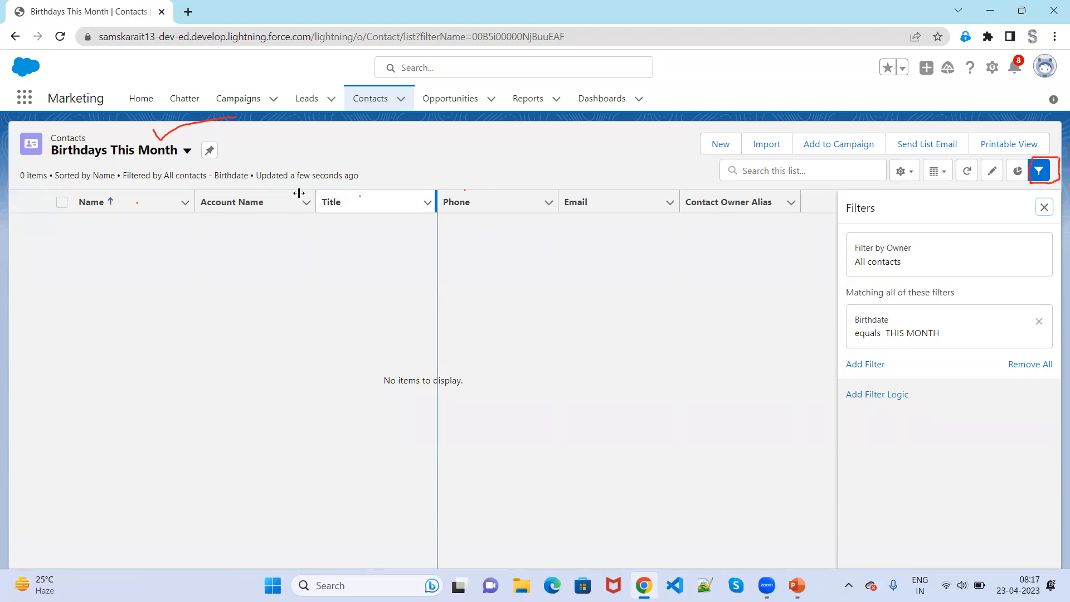
click(160, 149)
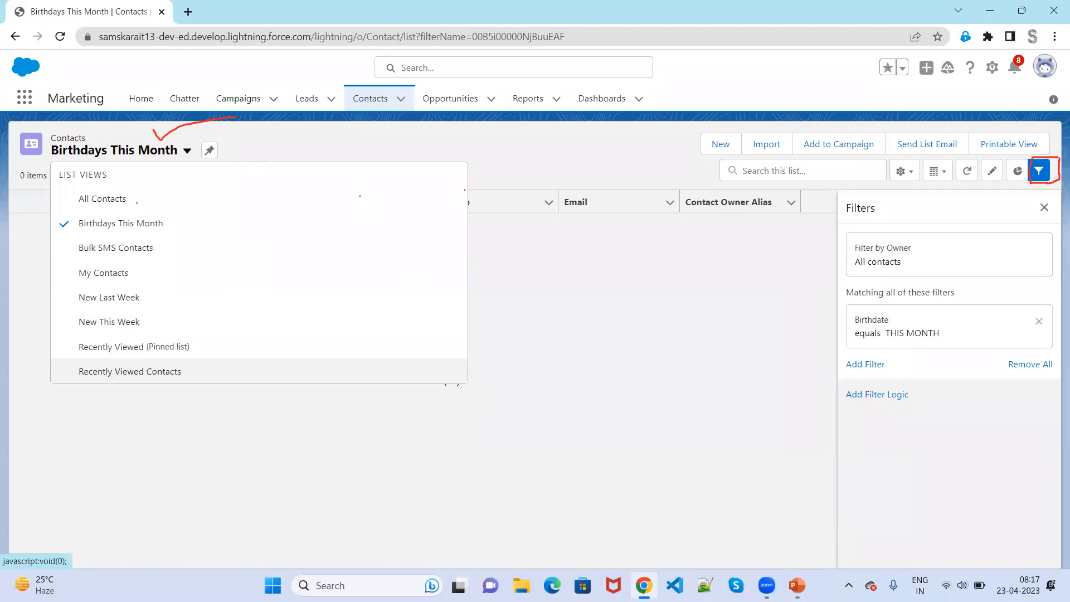
Switch to the PowerPoint slide show to view the Based on Owner slide, and return to Salesforce in Chrome.
click(798, 586)
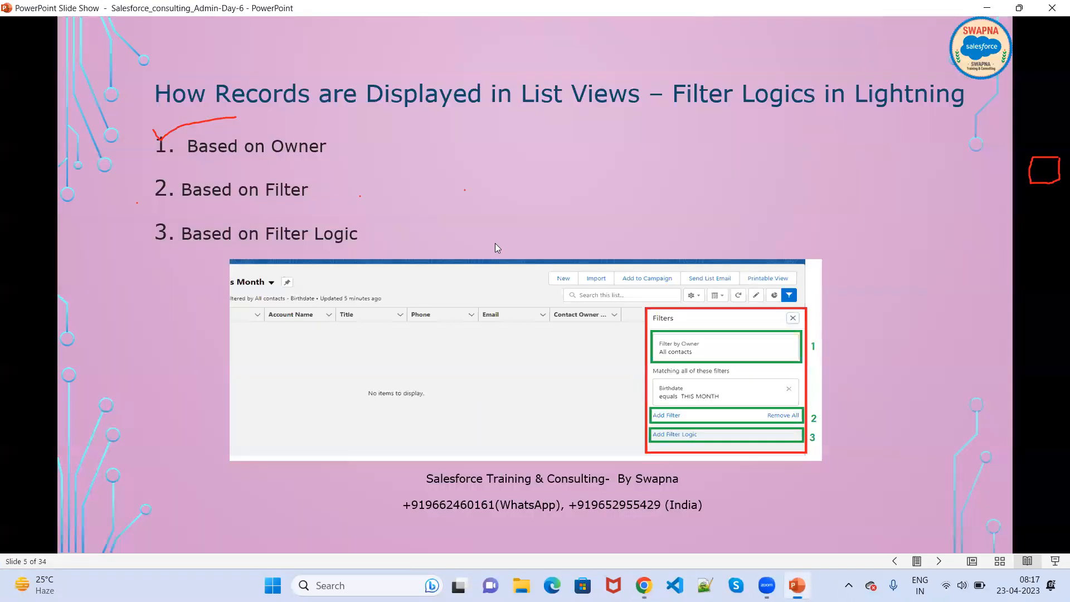
key(Right)
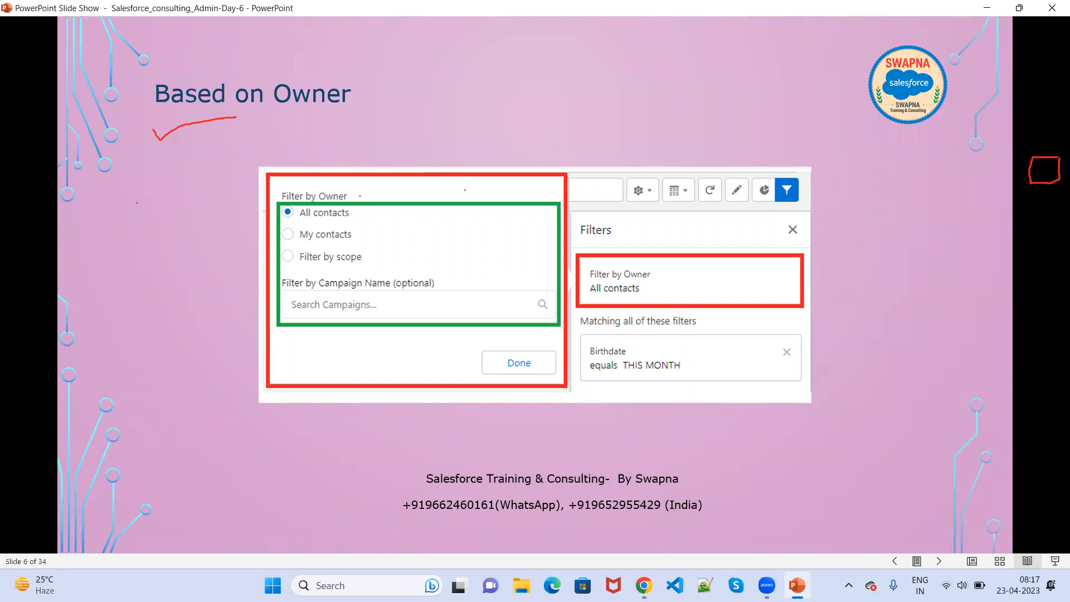
click(643, 585)
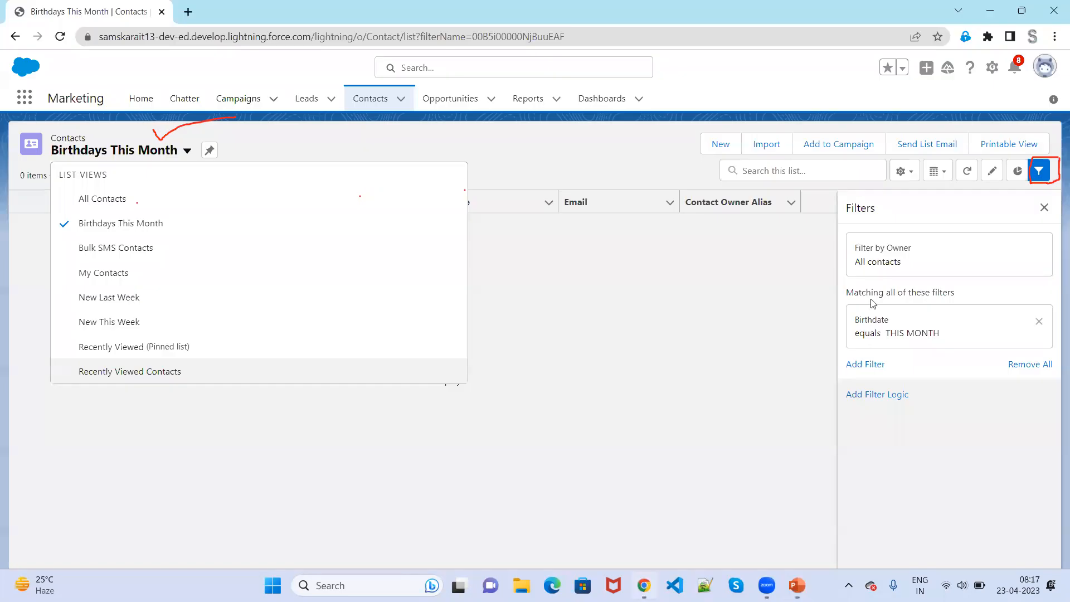
Set Birthdays This Month's owner filter to Filter by scope with the campaign iPhone14Pro_FY_2023_Q2, and save the list view.
click(880, 263)
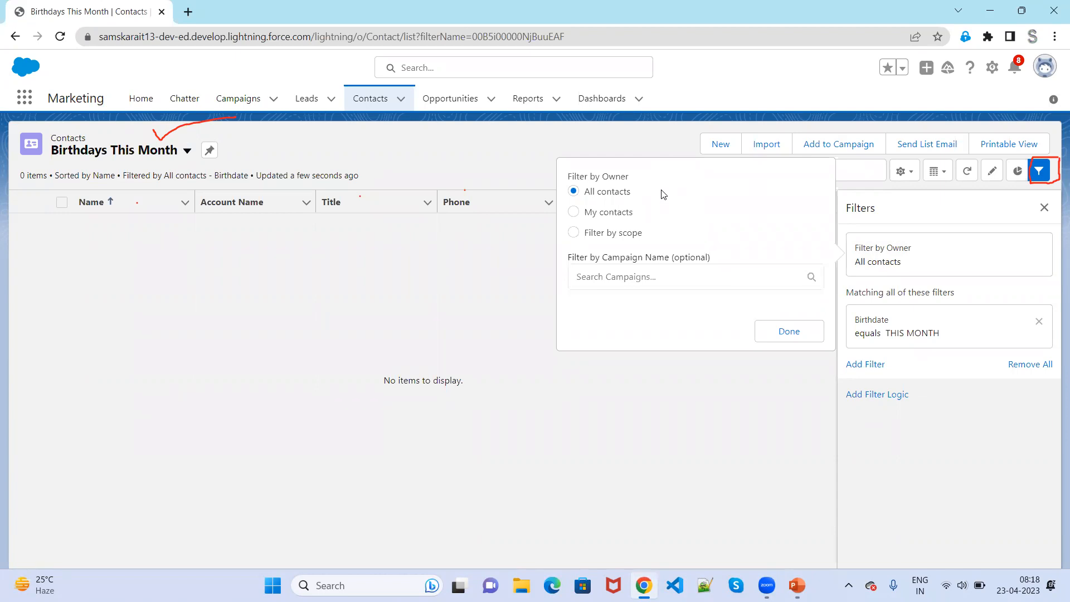
click(625, 216)
click(625, 238)
click(636, 276)
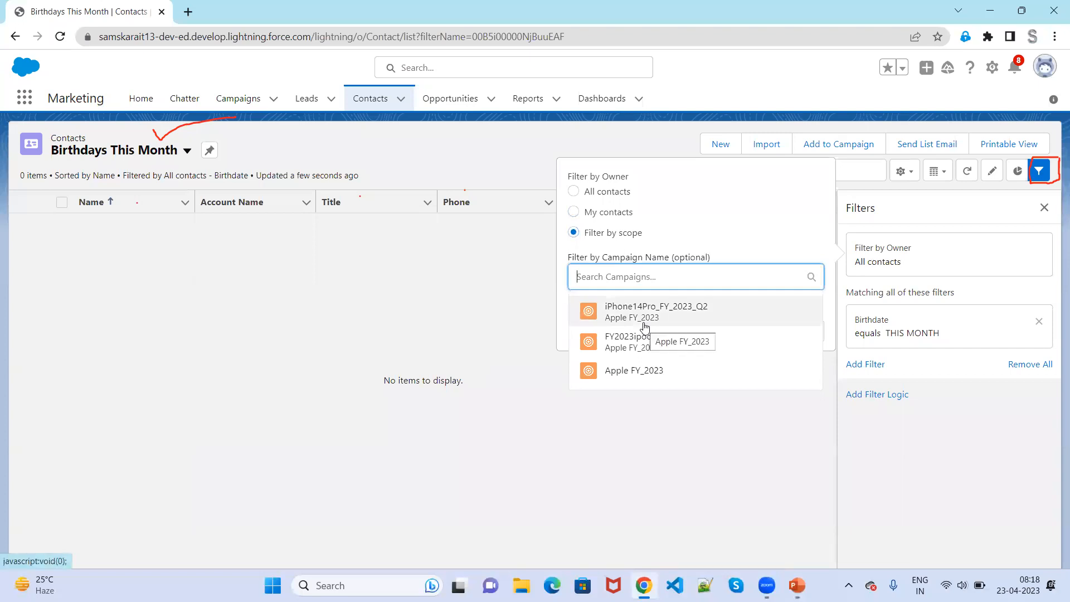
click(645, 326)
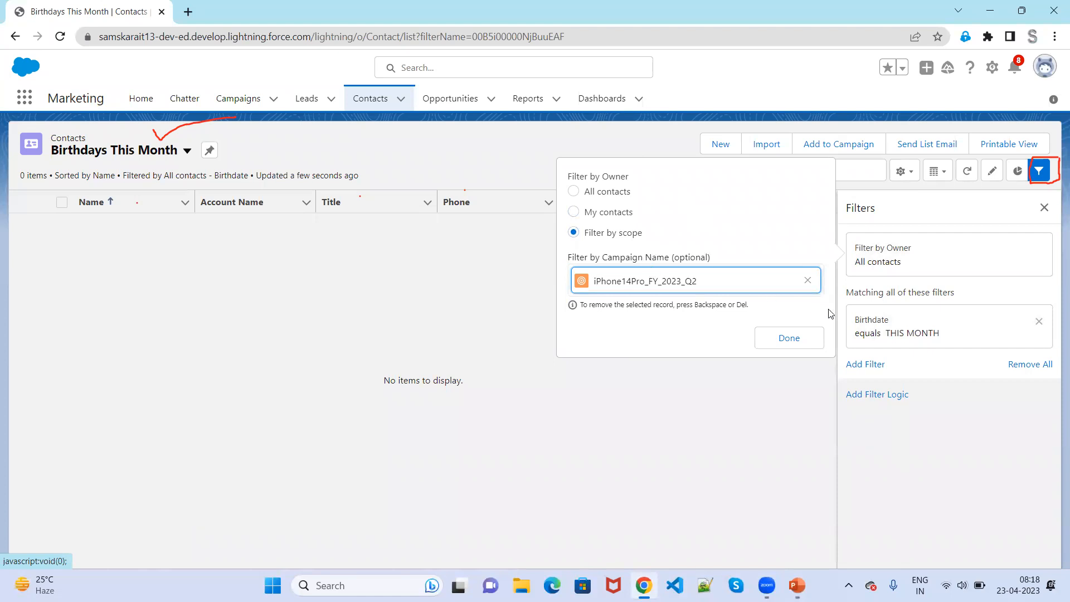
click(798, 335)
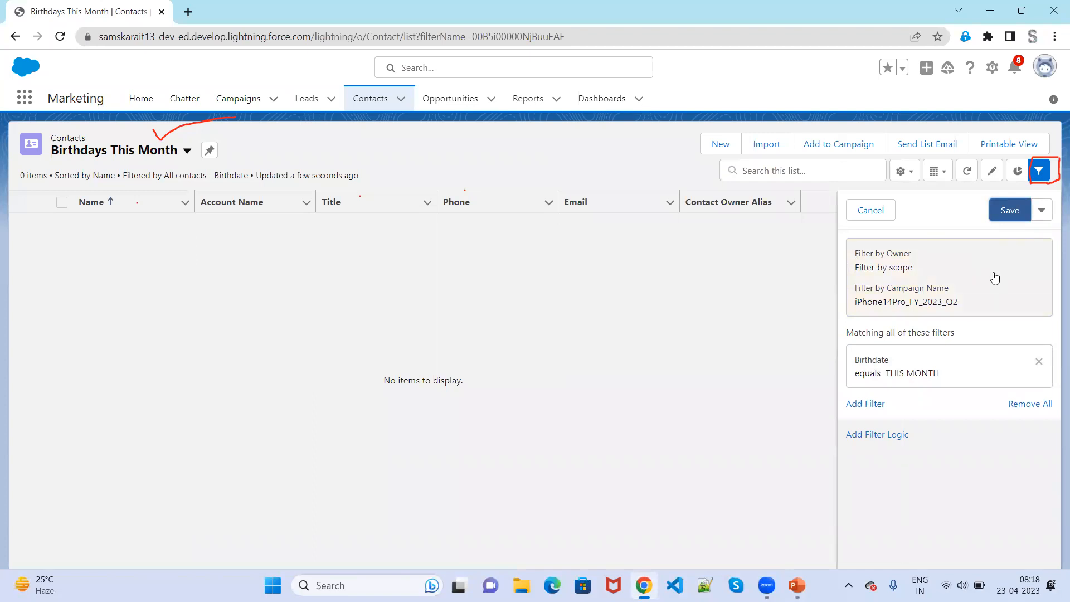
click(1012, 212)
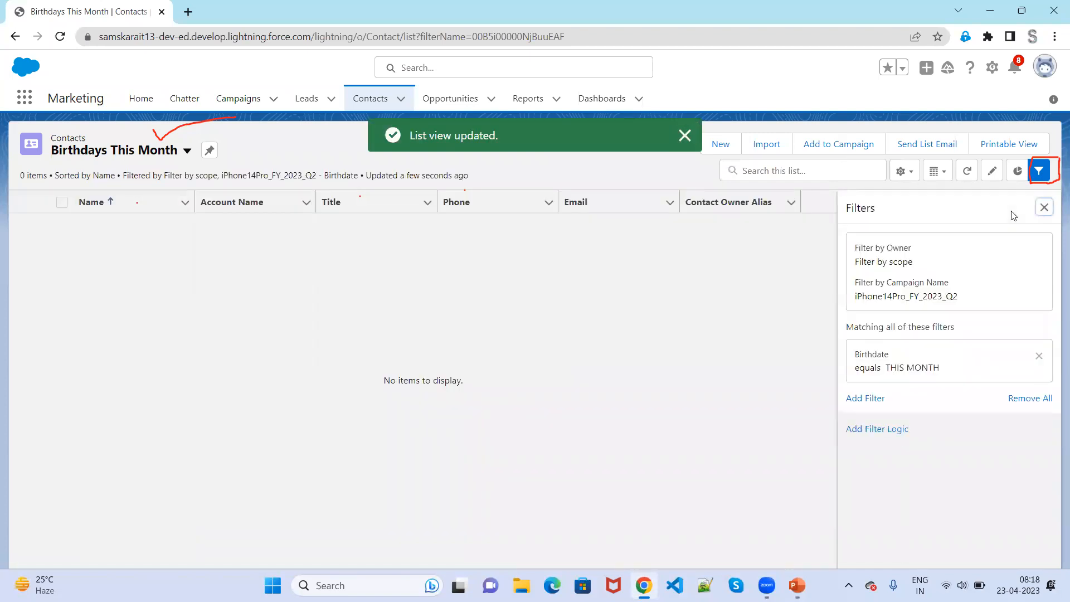
Remove the campaign from the owner filter, set Filter by Owner to All contacts, and save the list view.
click(967, 288)
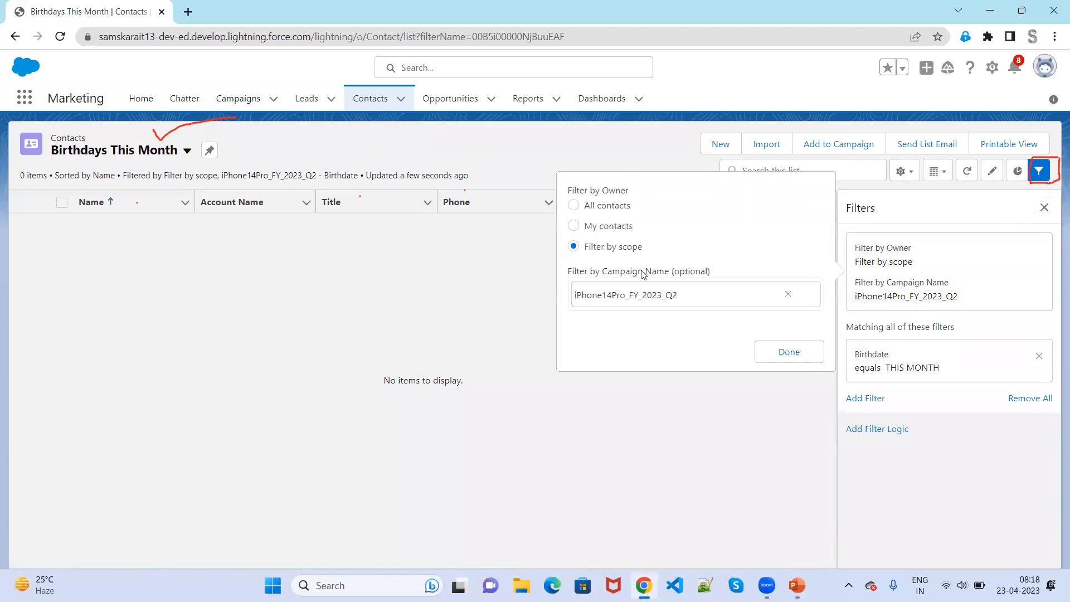
click(787, 294)
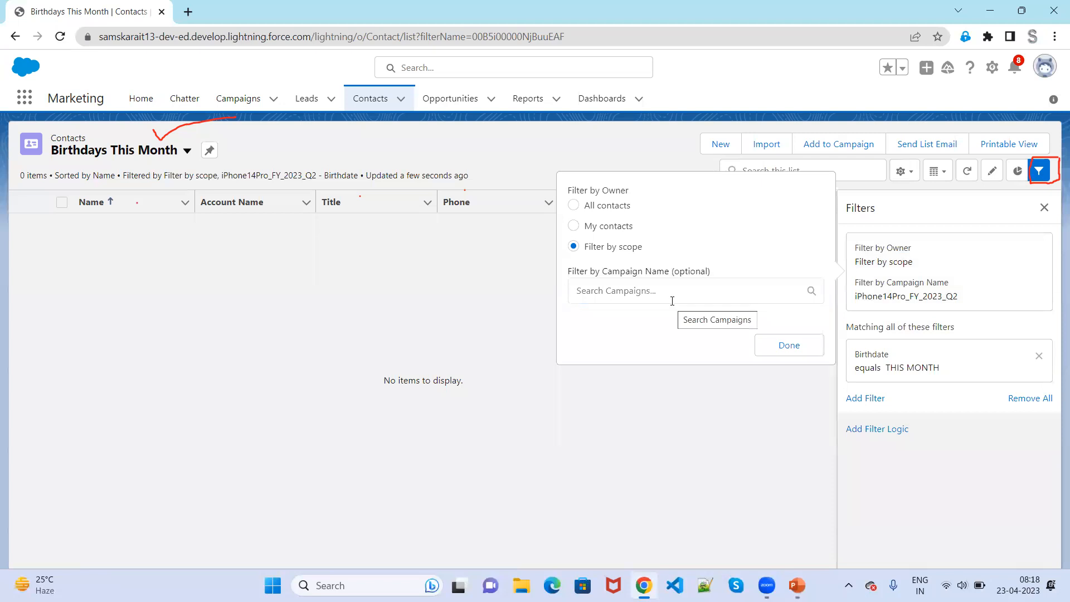
click(611, 209)
click(789, 348)
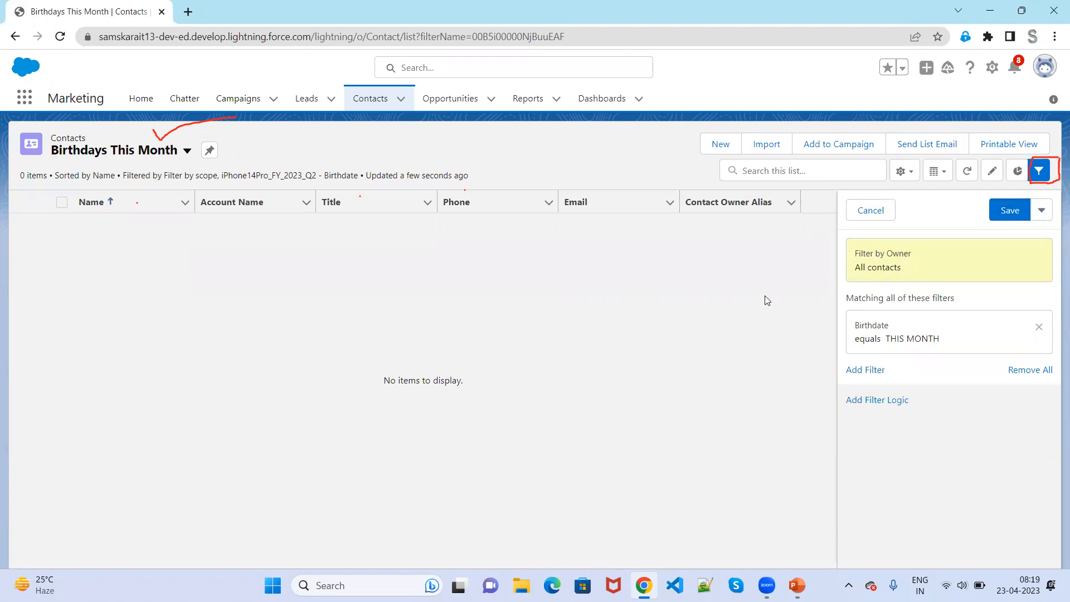
click(1024, 217)
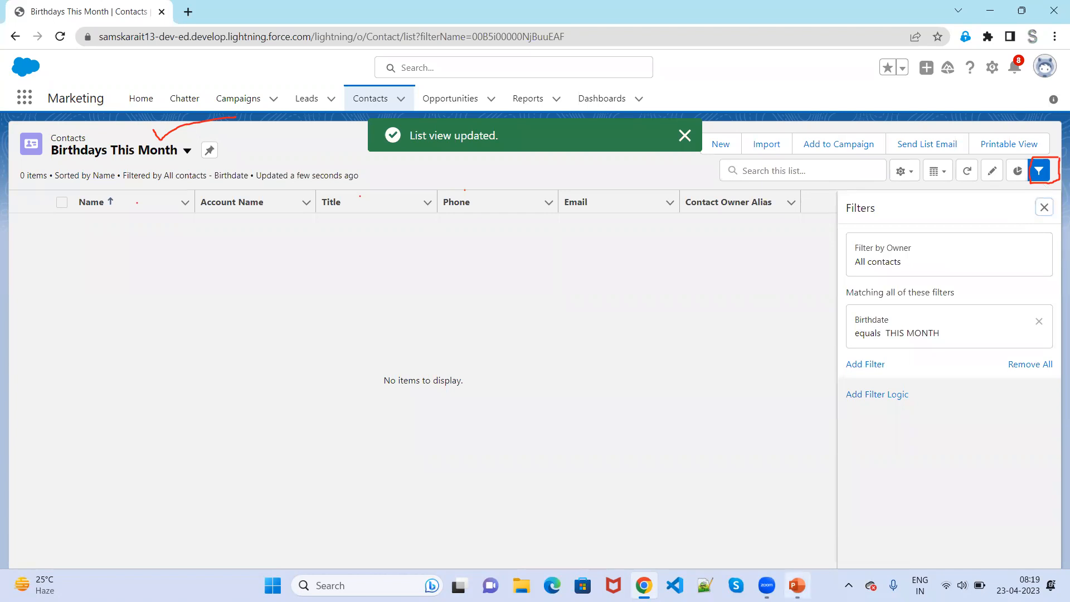
Switch to the PowerPoint slide show to view the Based on Filter slide, and return to the Salesforce list view.
click(797, 586)
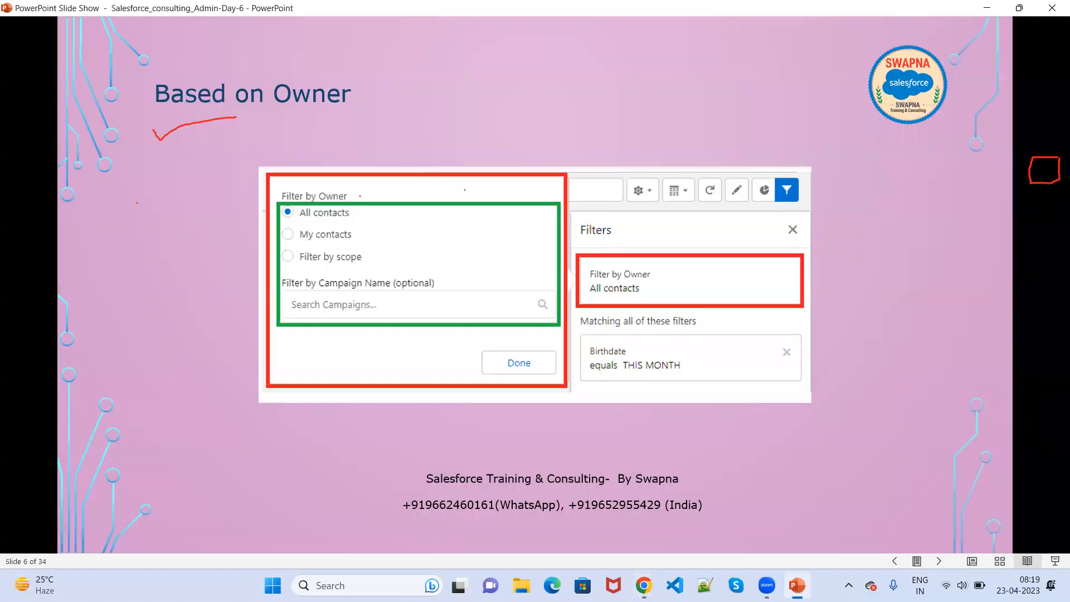
key(Right)
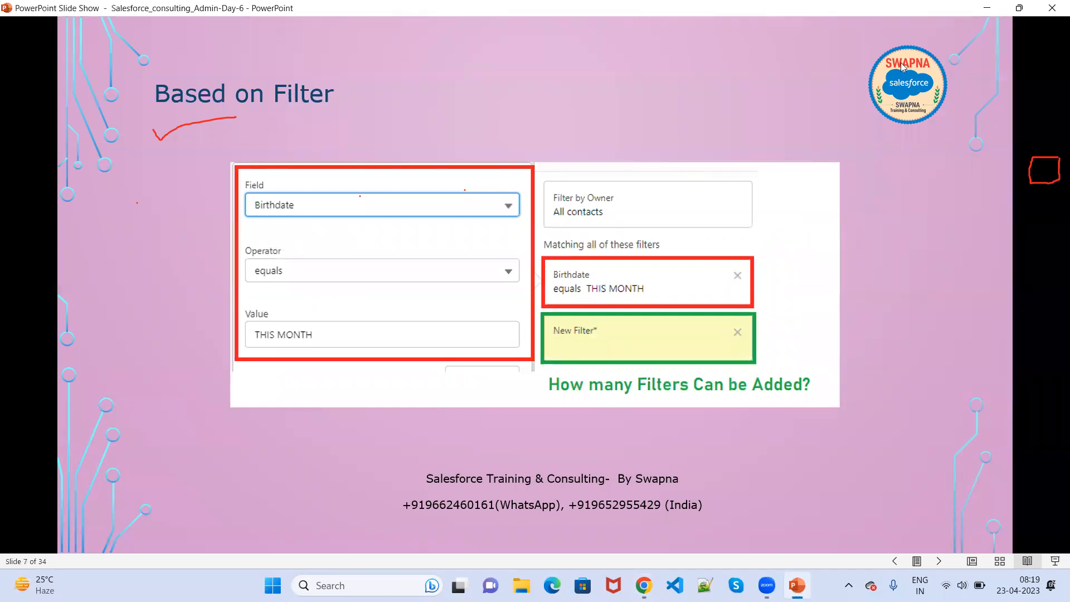
click(989, 8)
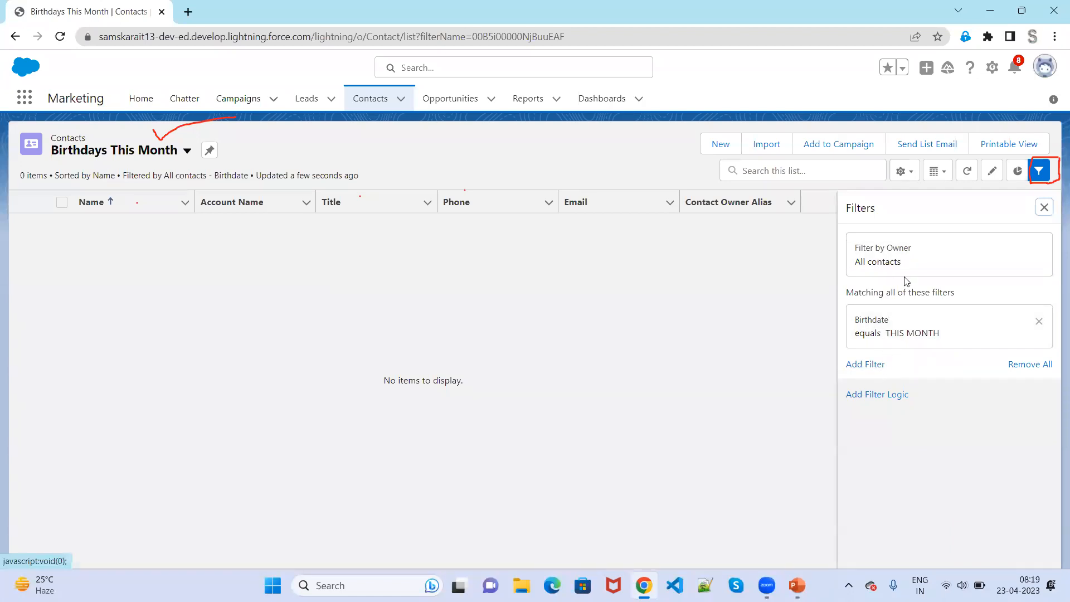
Examine the field, operator and value of the Birthdate filter, and close its details without changes.
click(893, 327)
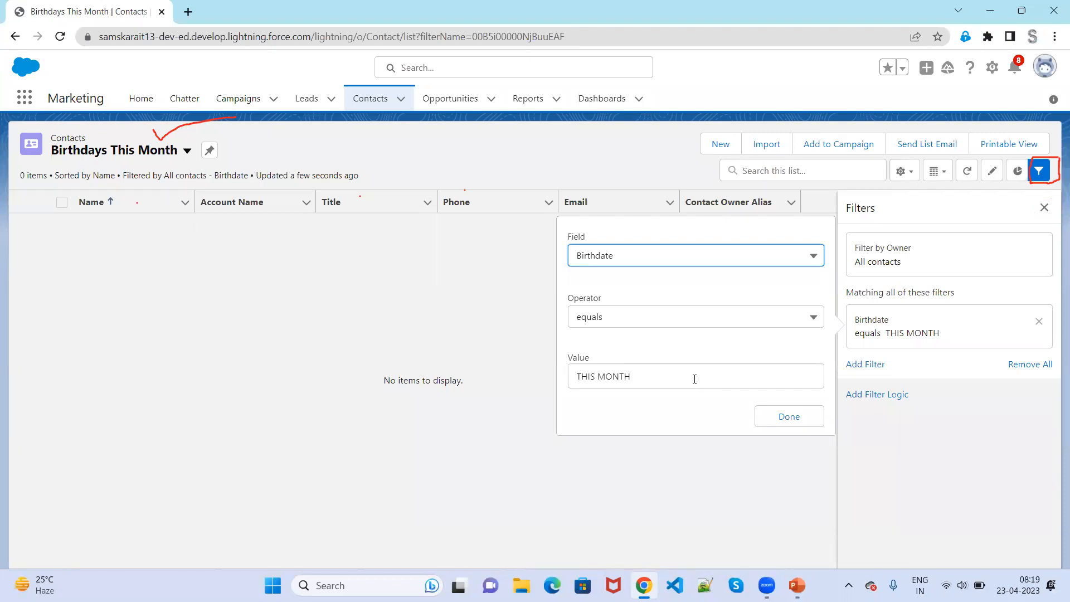
click(949, 416)
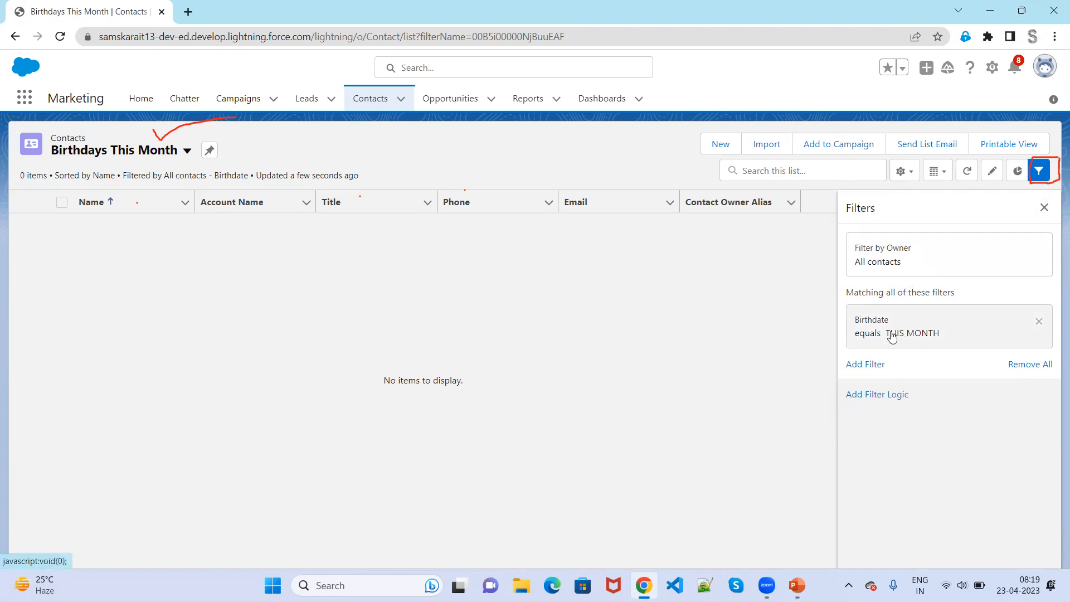
Add a filter for Account: Active equals Yes to the Birthdays This Month list view and save it.
click(867, 366)
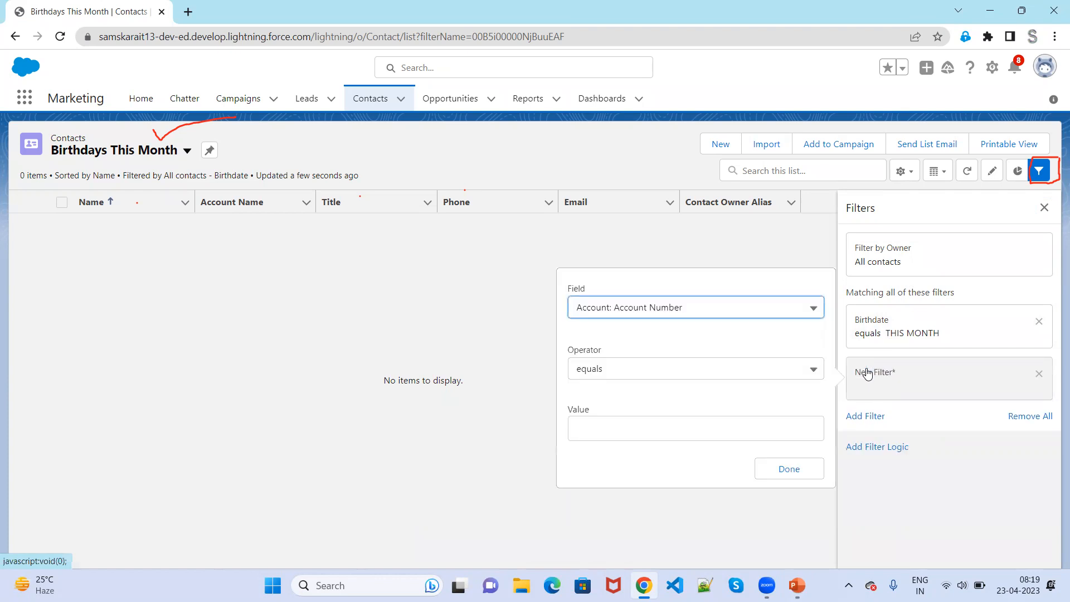
click(743, 315)
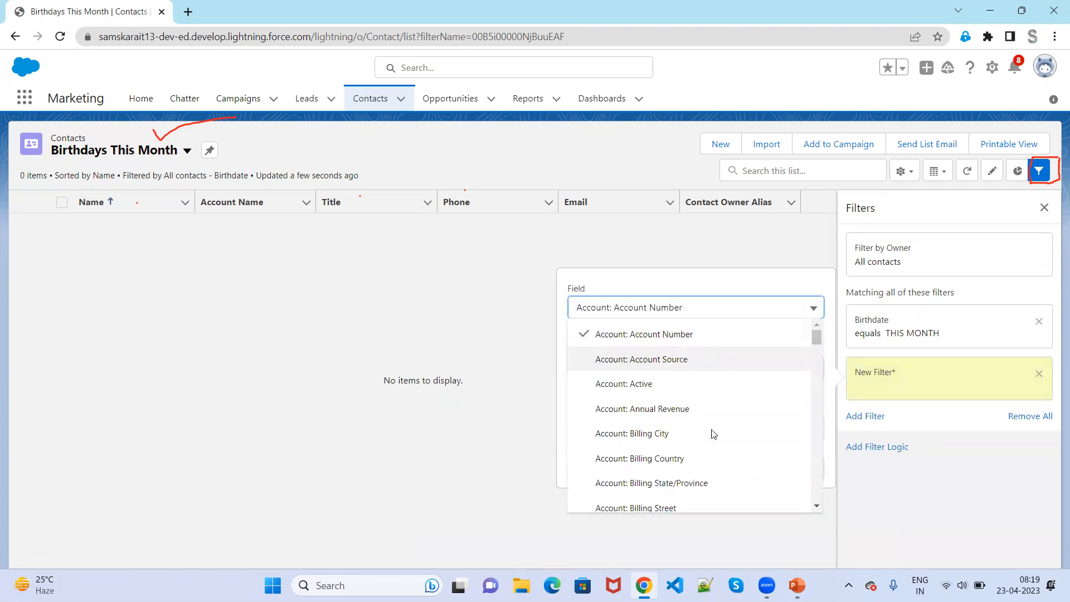
click(692, 390)
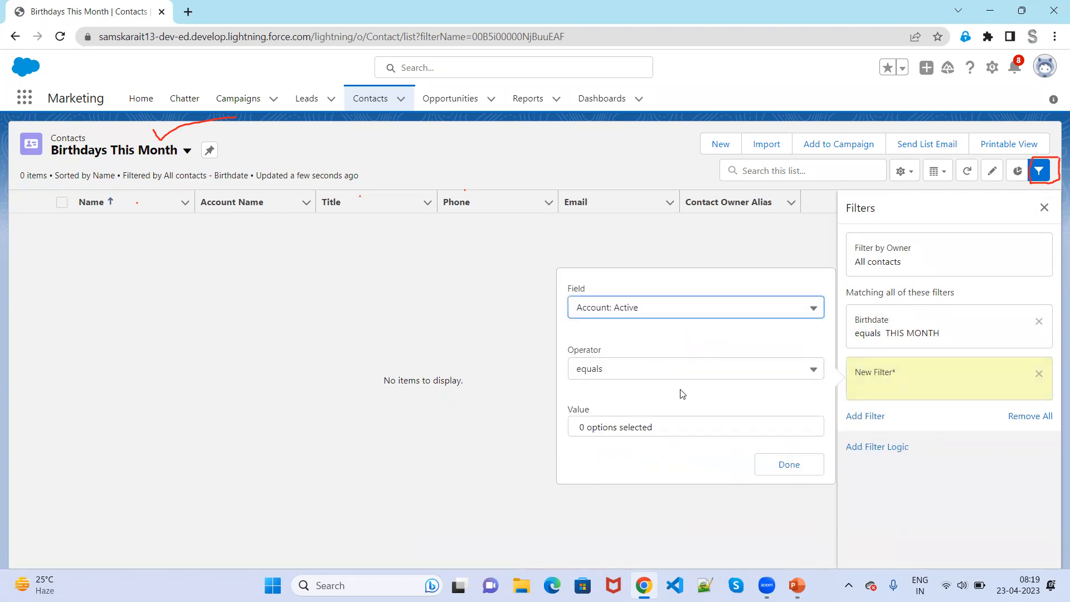
click(669, 428)
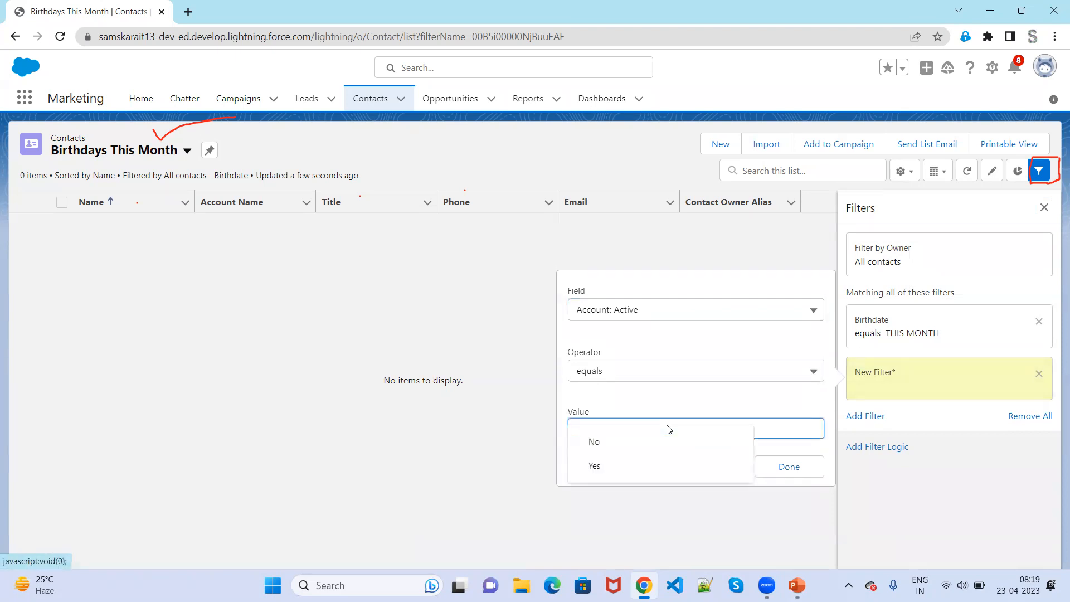
click(655, 465)
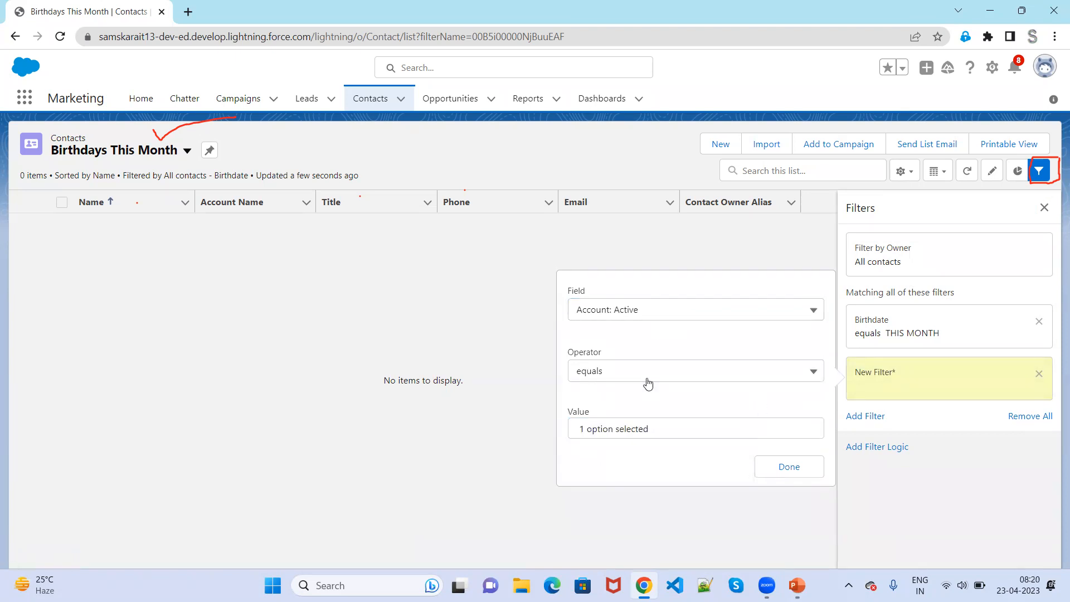
click(776, 470)
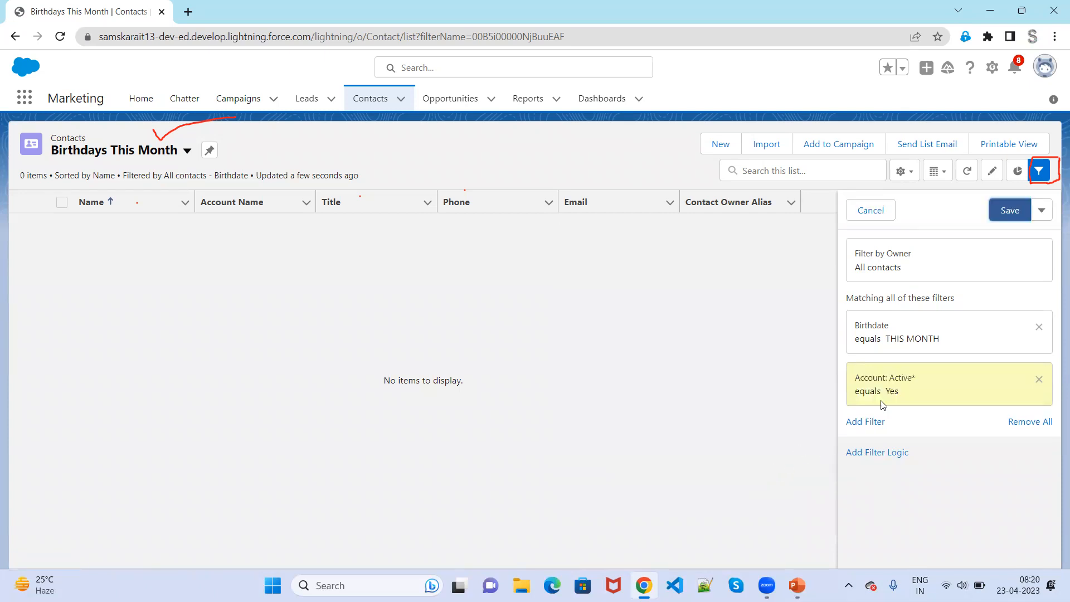
click(1022, 214)
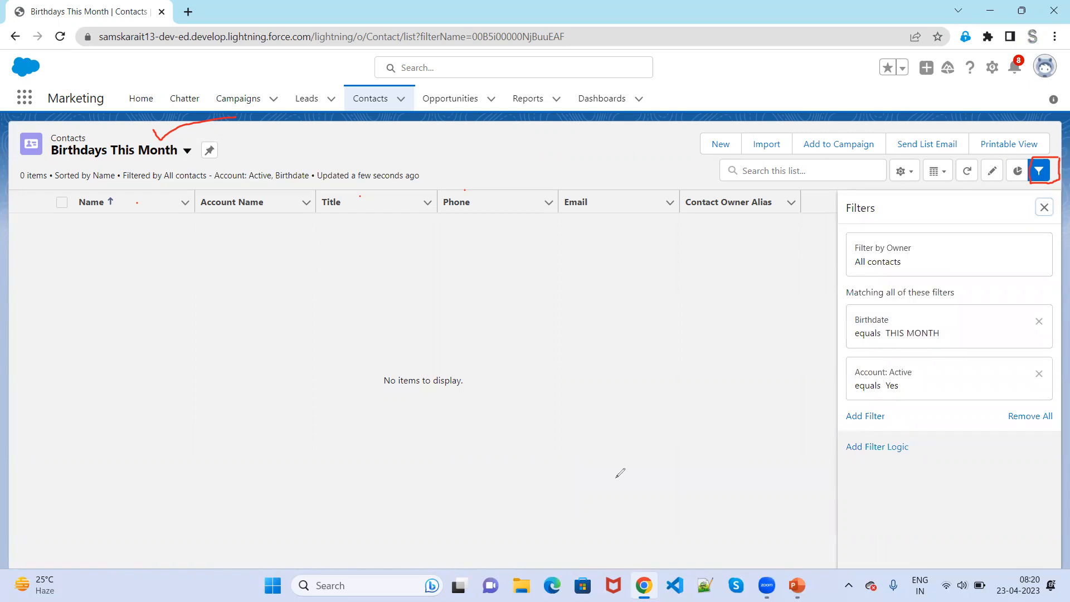
mouse_move(588, 93)
mouse_down()
mouse_move(607, 153)
mouse_move(747, 162)
mouse_move(705, 123)
mouse_up()
mouse_move(637, 109)
mouse_down()
mouse_move(602, 104)
mouse_move(676, 88)
mouse_move(748, 89)
mouse_up()
mouse_move(635, 137)
mouse_down()
mouse_move(696, 133)
mouse_move(669, 143)
mouse_up()
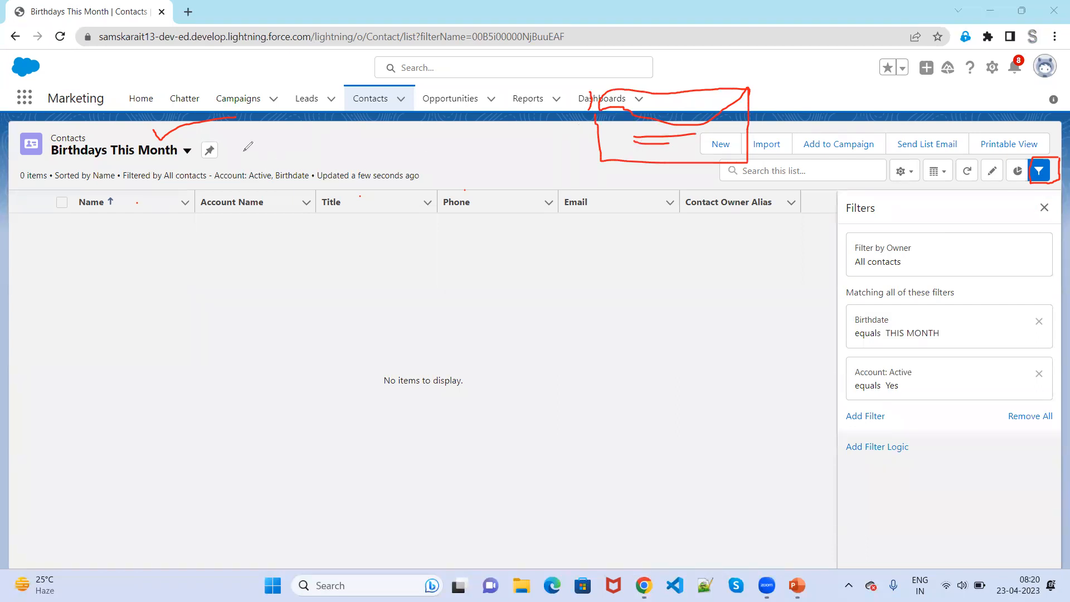
mouse_move(196, 146)
mouse_down()
mouse_move(213, 152)
mouse_move(220, 139)
mouse_up()
mouse_move(84, 235)
mouse_down()
mouse_move(137, 240)
mouse_move(131, 265)
mouse_move(160, 303)
mouse_move(158, 326)
mouse_up()
drag(80, 350, 150, 348)
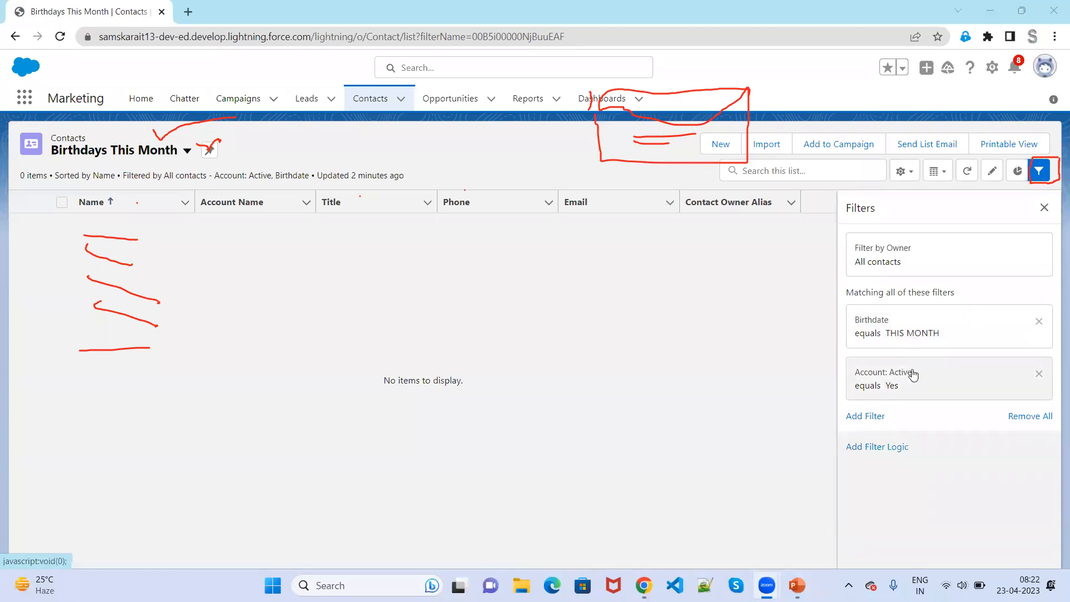
Add filter logic to the list view and set it to 1 OR 2.
click(882, 449)
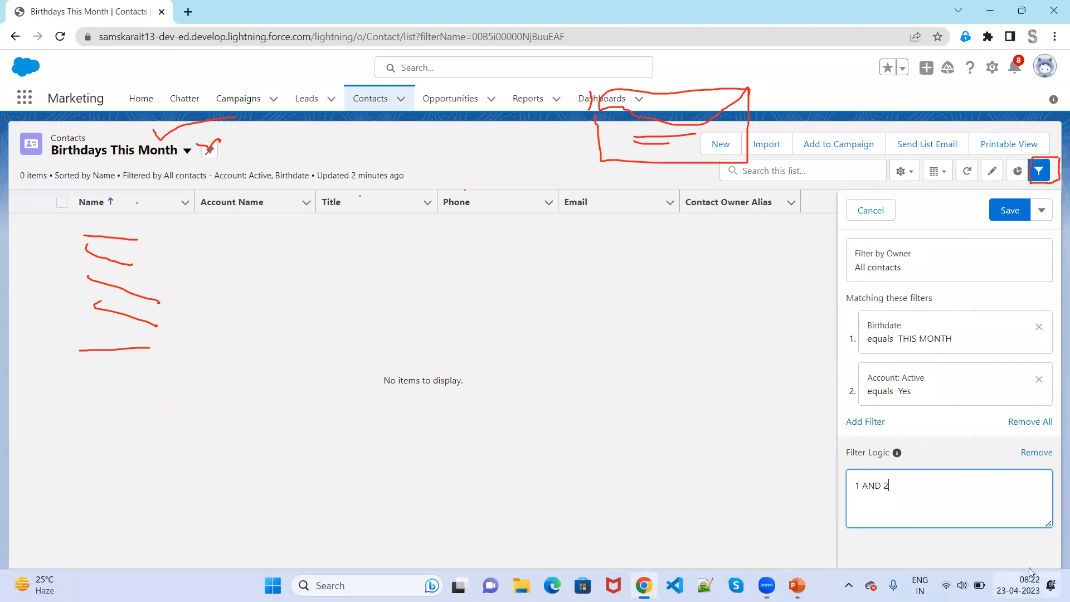
double_click(872, 488)
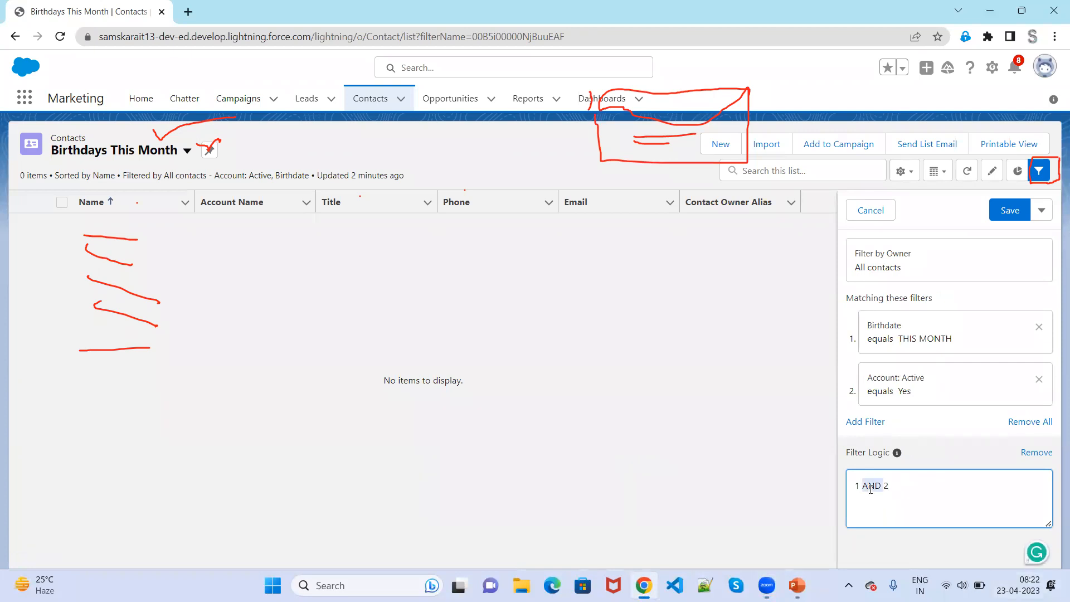
text(OR)
Change the second filter to Email not equal to a blank value, and save the list view.
click(957, 391)
click(771, 321)
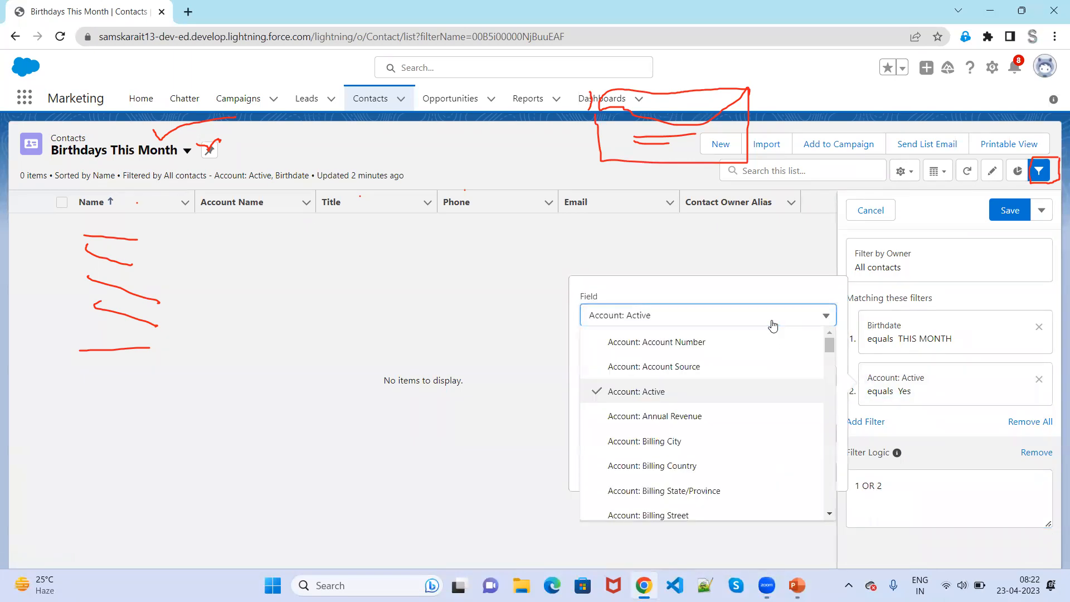
scroll(735, 447, down, 3)
scroll(735, 447, down, 10)
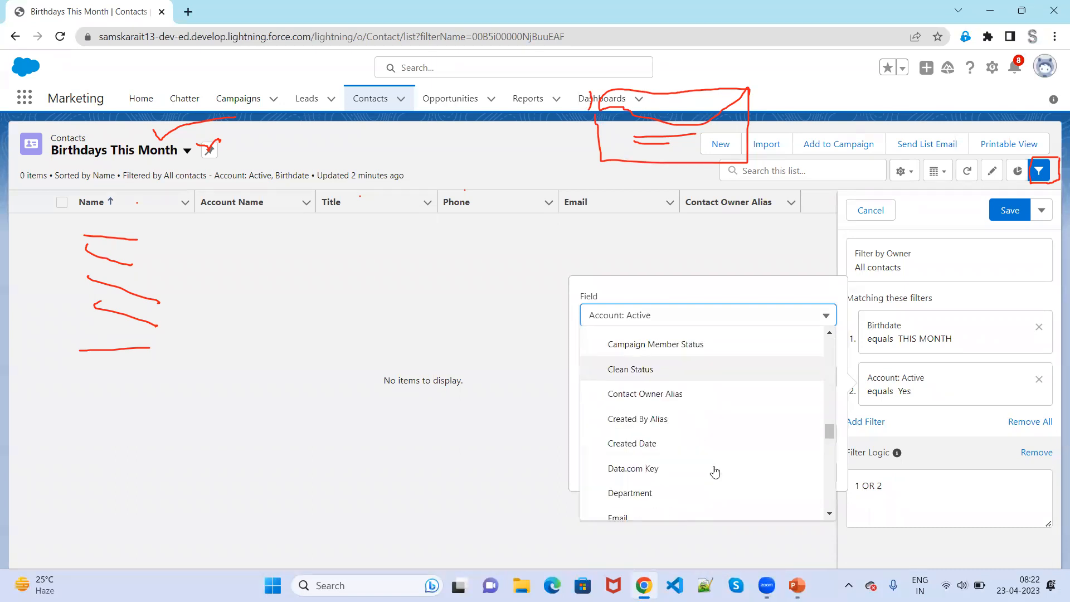
scroll(714, 471, up, 4)
scroll(714, 472, down, 1)
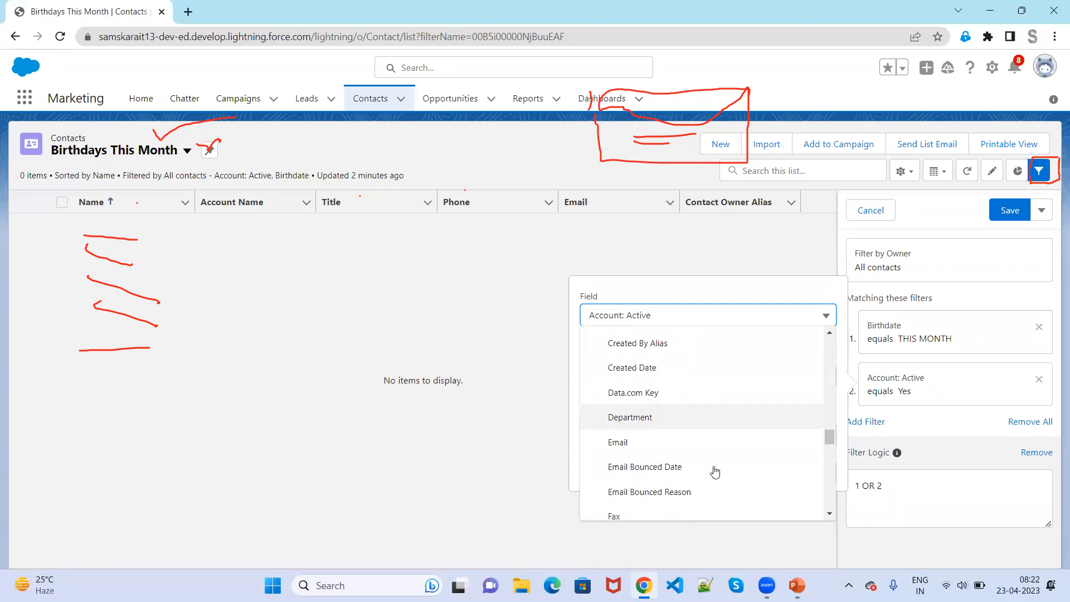
click(638, 433)
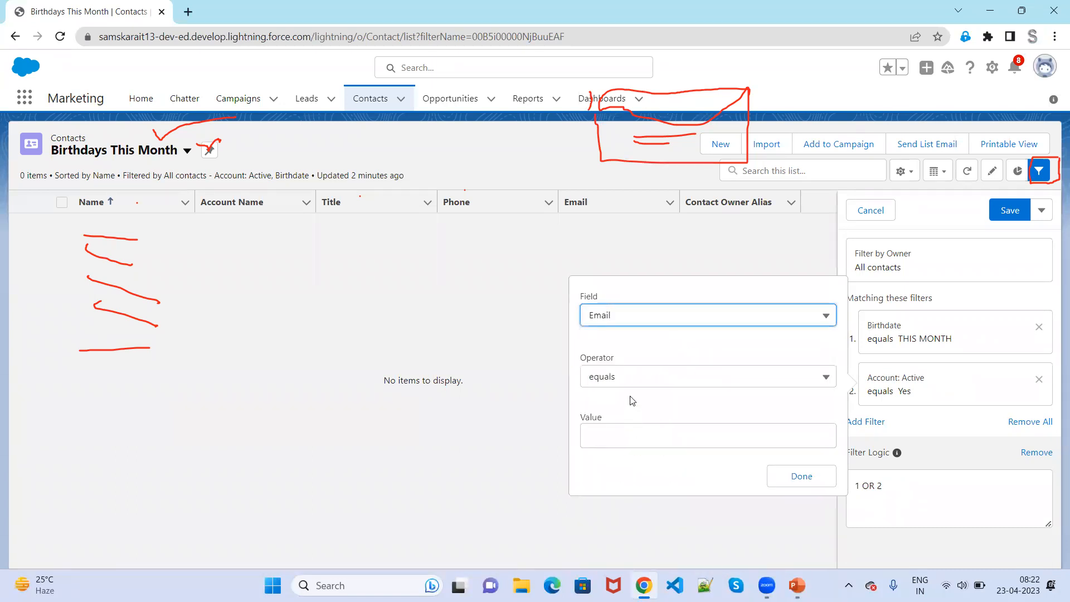
click(655, 381)
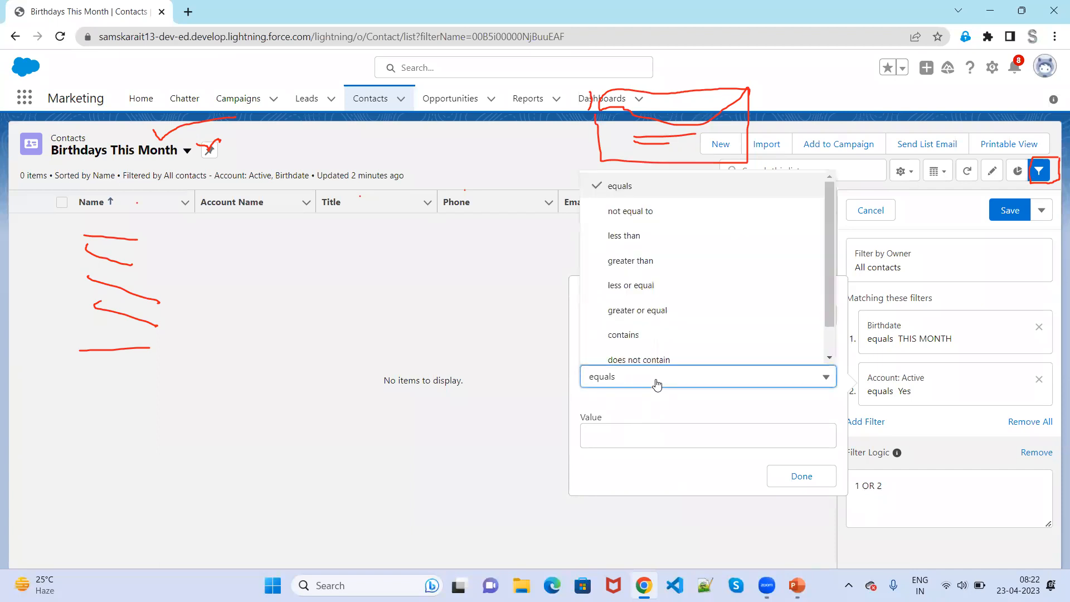
click(680, 211)
click(797, 477)
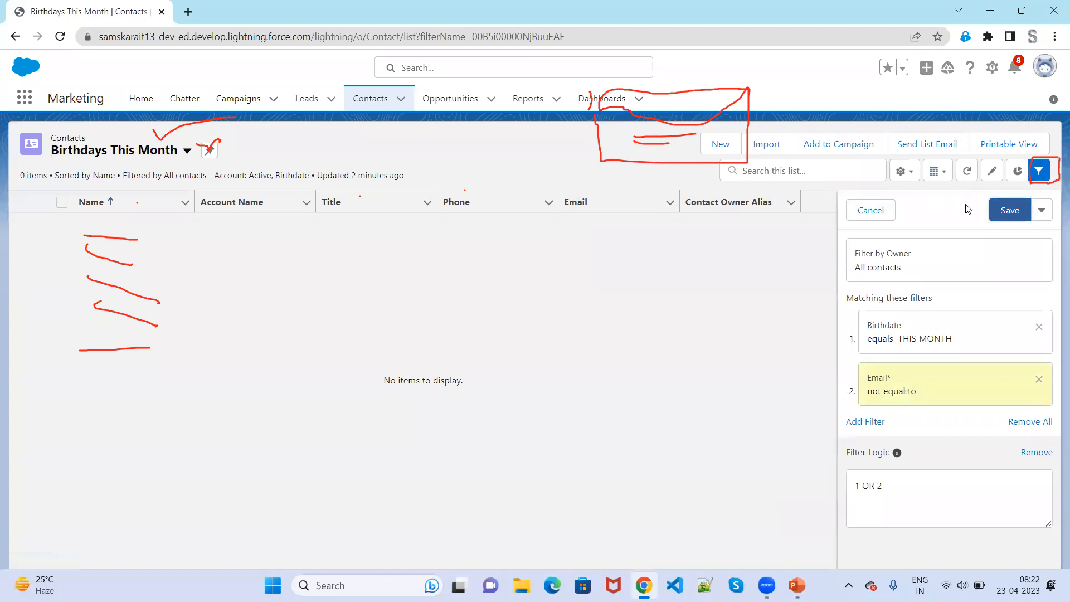
click(1010, 213)
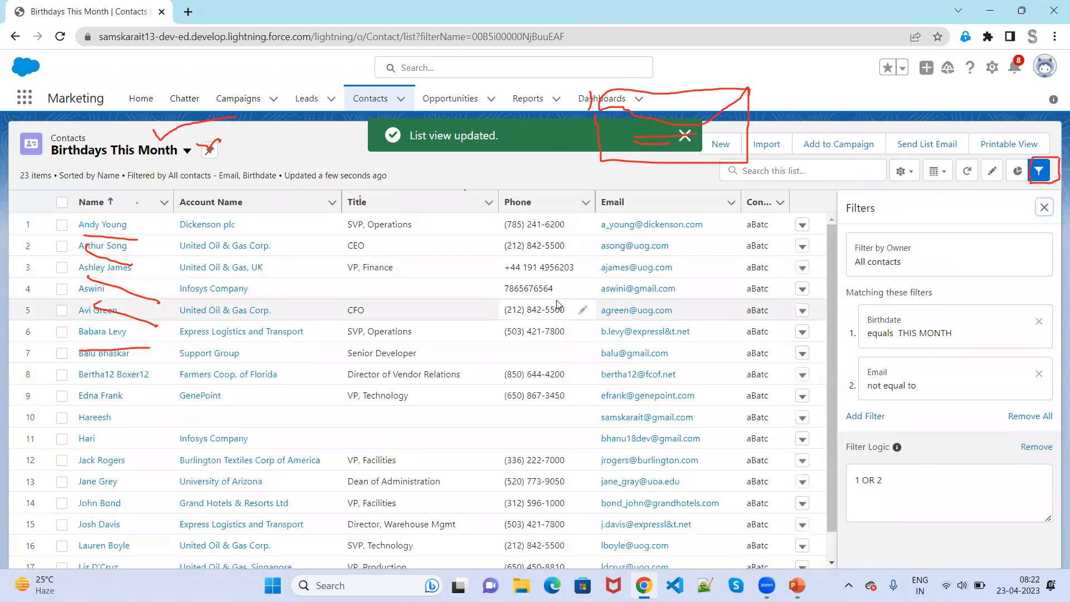
Examine the listed contacts and their email values against the two conditions in the filter logic.
click(864, 478)
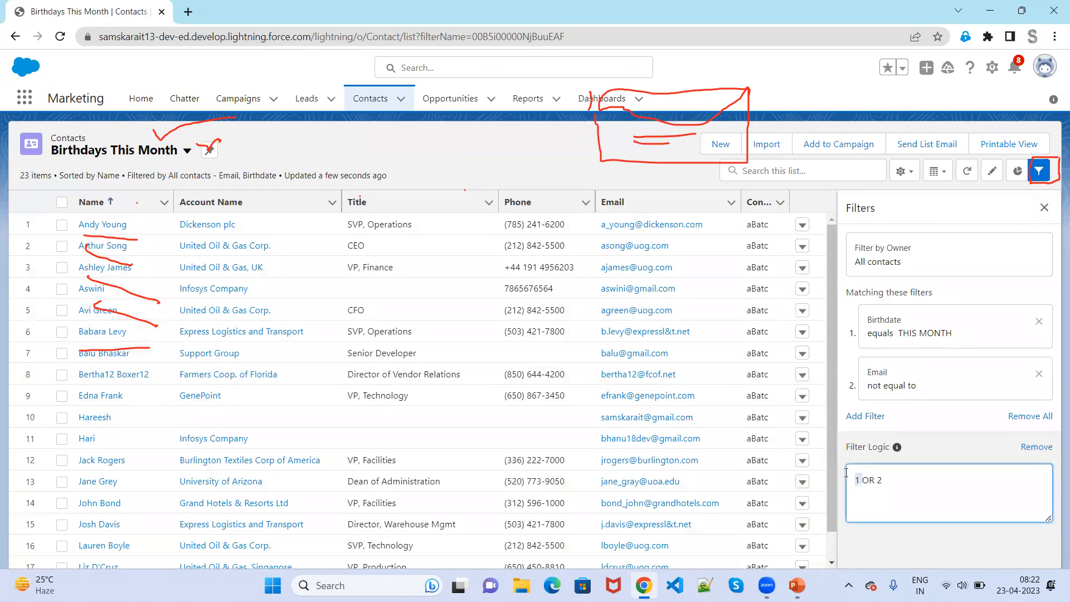
drag(876, 480, 888, 486)
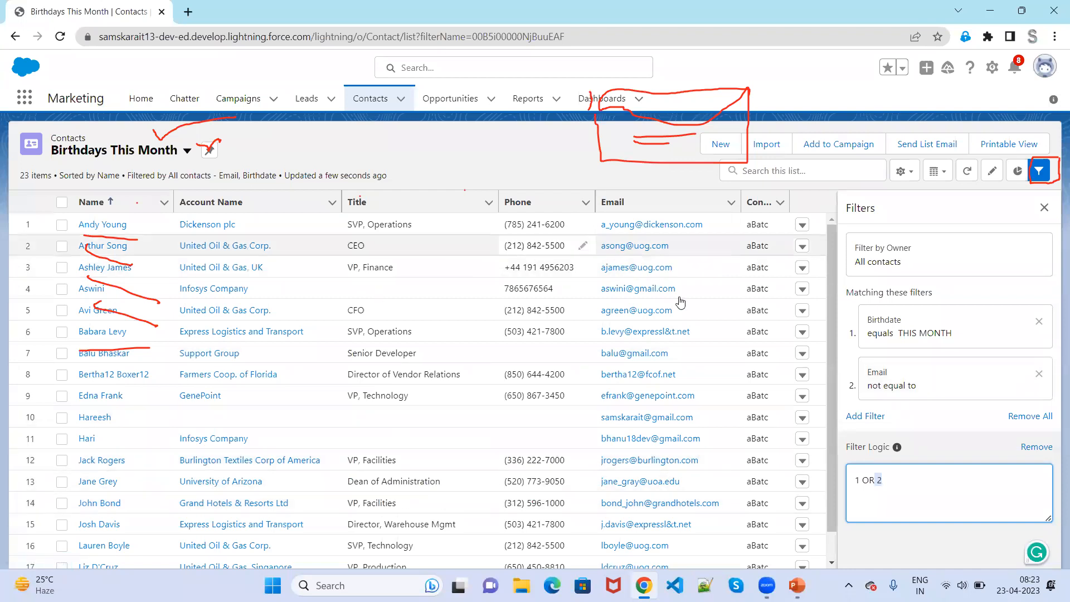
scroll(622, 446, down, 2)
scroll(620, 468, down, 1)
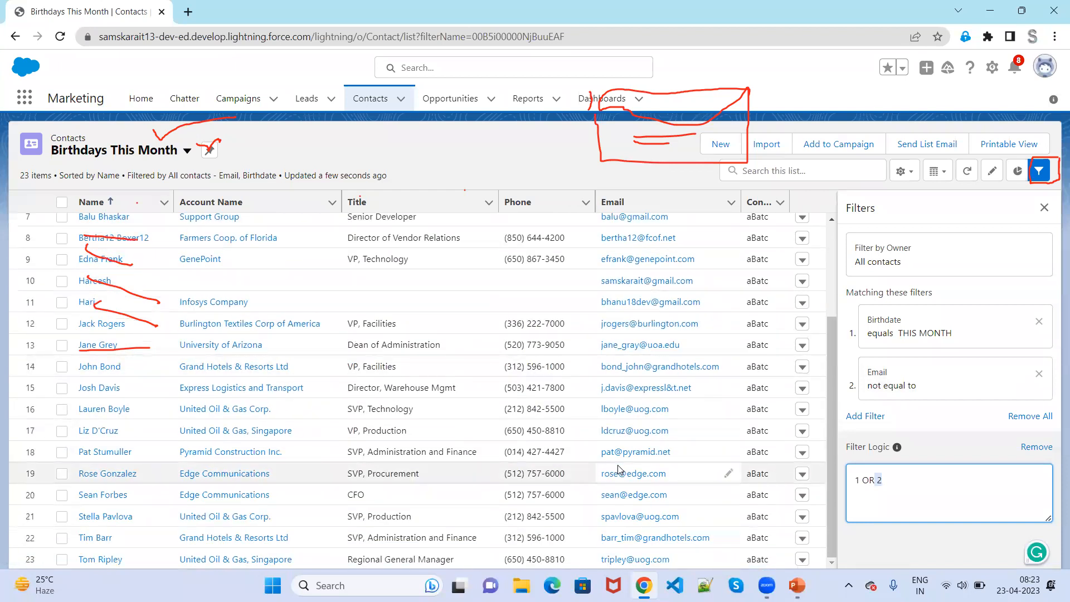
scroll(620, 470, up, 3)
scroll(621, 470, down, 3)
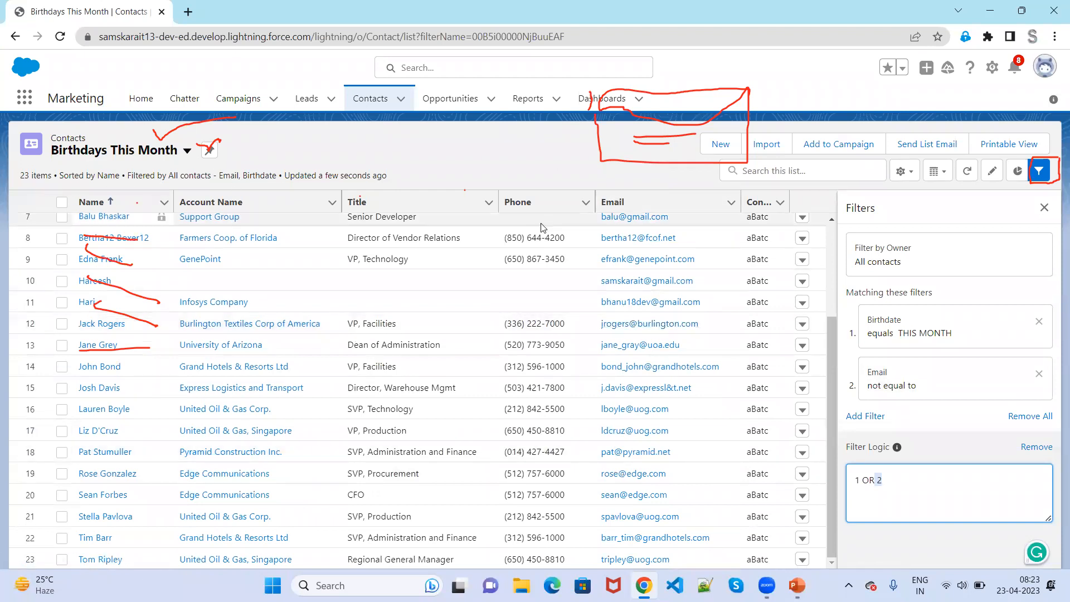
scroll(664, 413, up, 3)
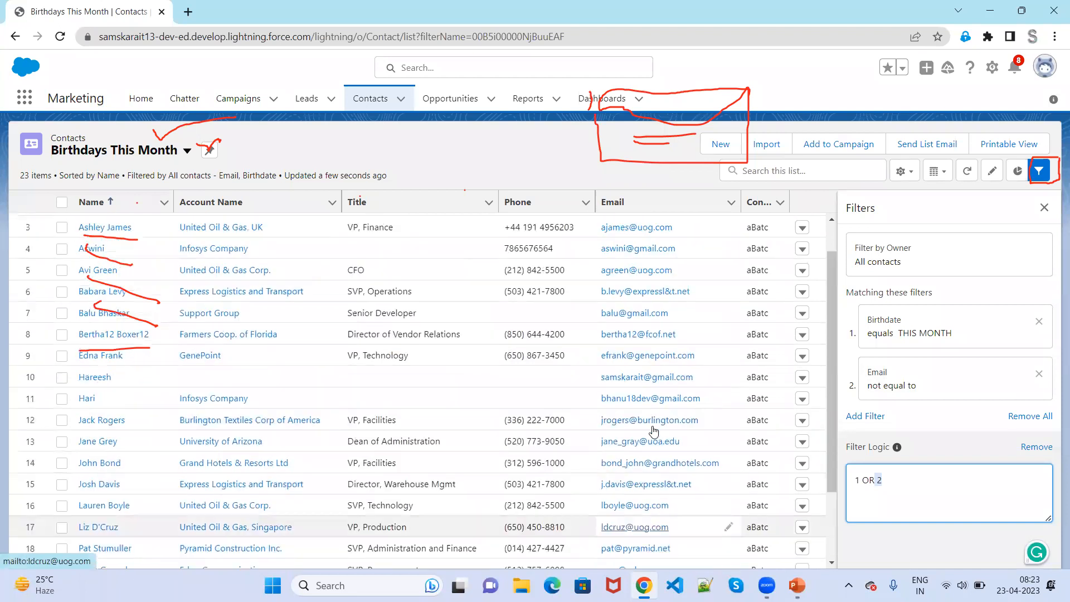
Change the second filter from Email to Account: Active equals Yes, and save the list view.
click(990, 382)
click(784, 317)
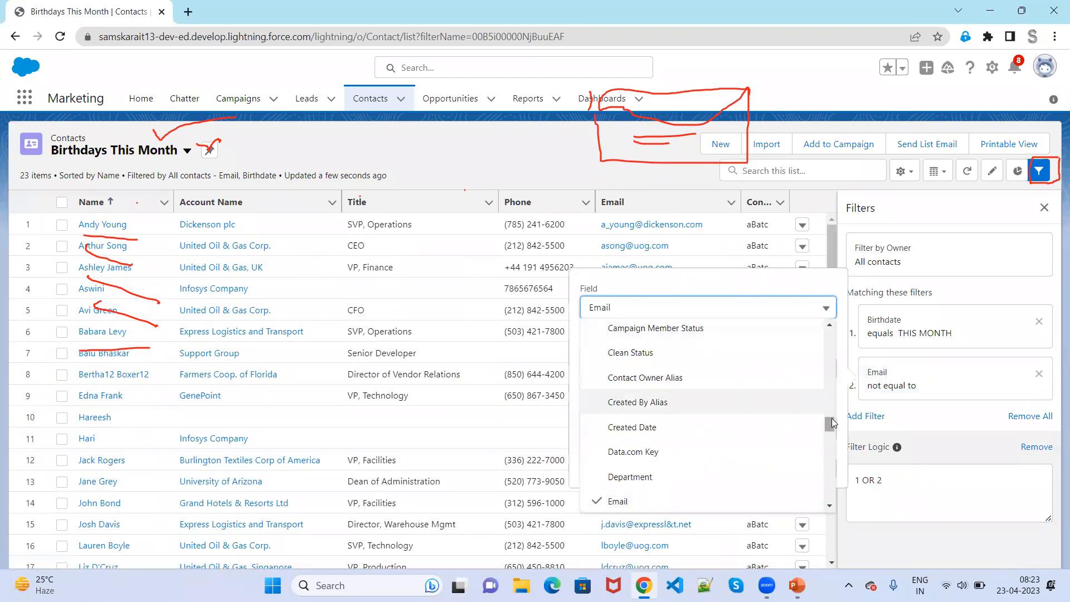
scroll(826, 348, up, 5)
scroll(828, 340, up, 3)
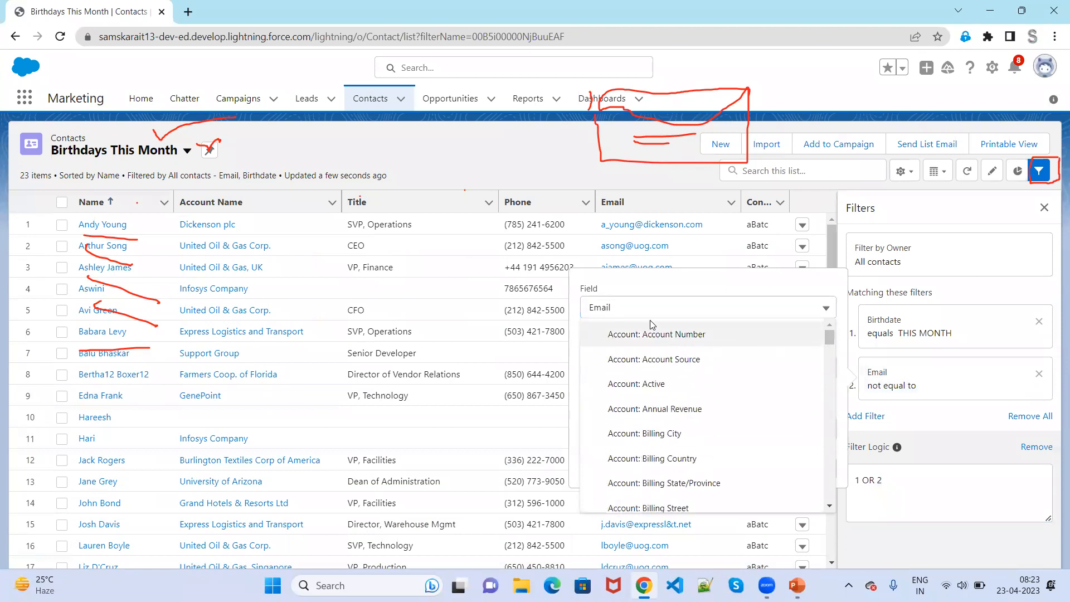
click(708, 395)
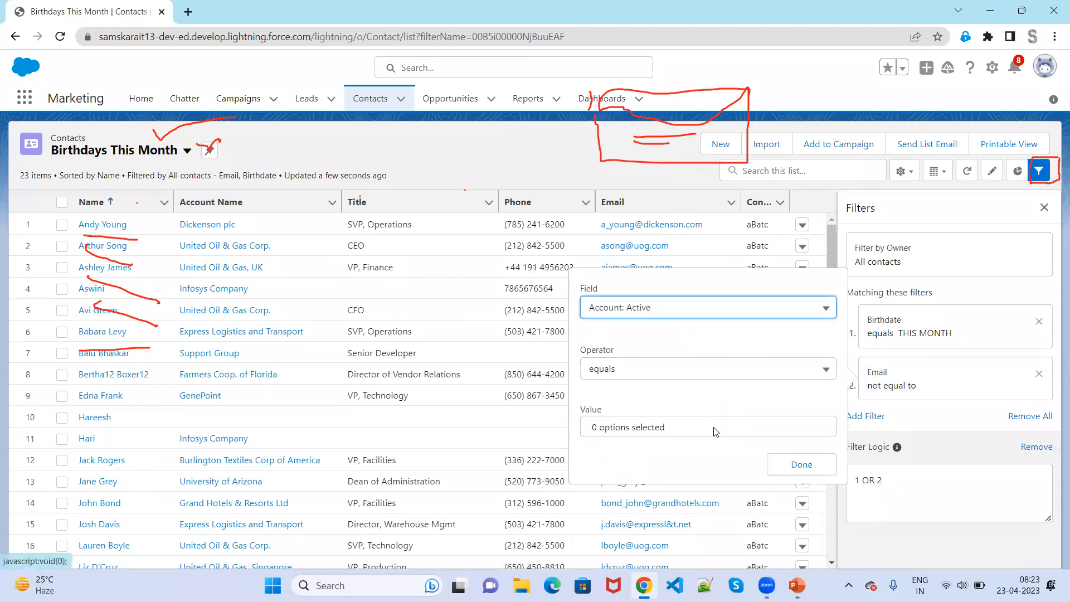
click(716, 430)
click(798, 467)
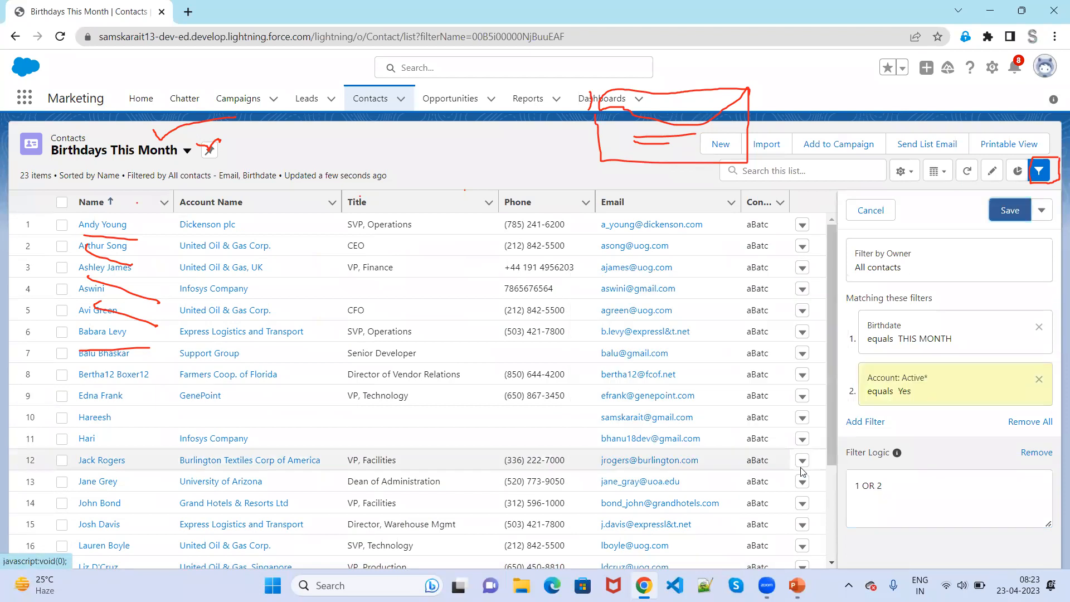
click(1011, 210)
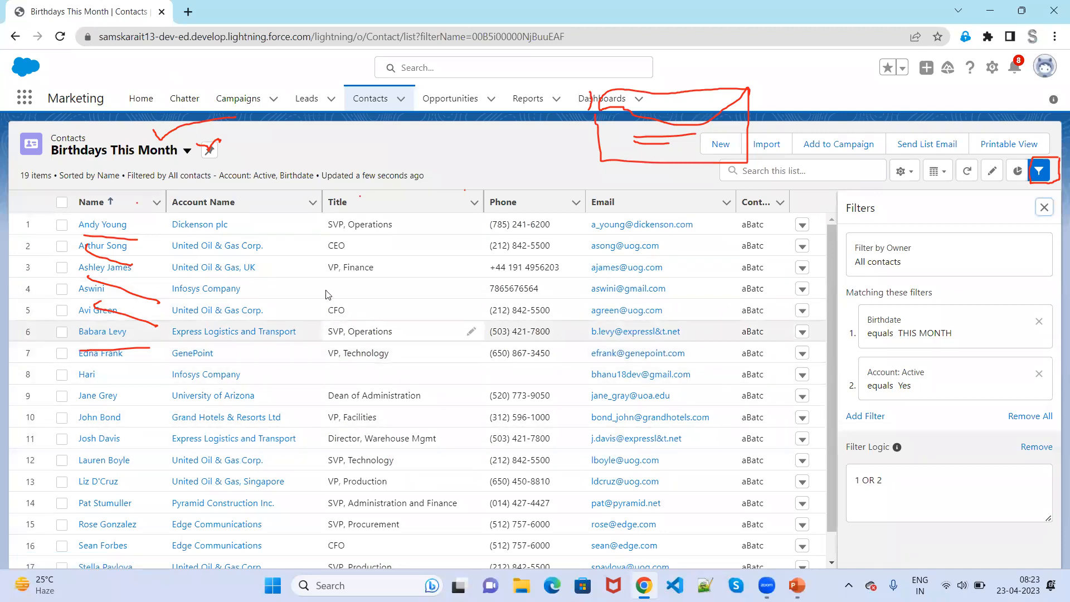
Open the Dickenson plc account in a new browser tab and check the Active field in its details.
right_click(202, 225)
click(232, 241)
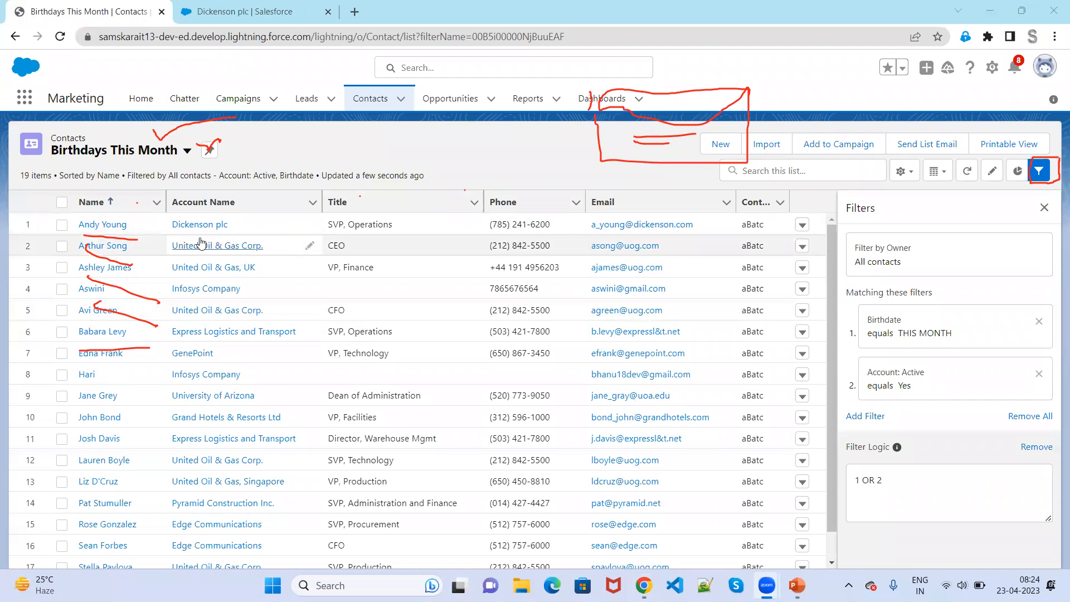
click(268, 12)
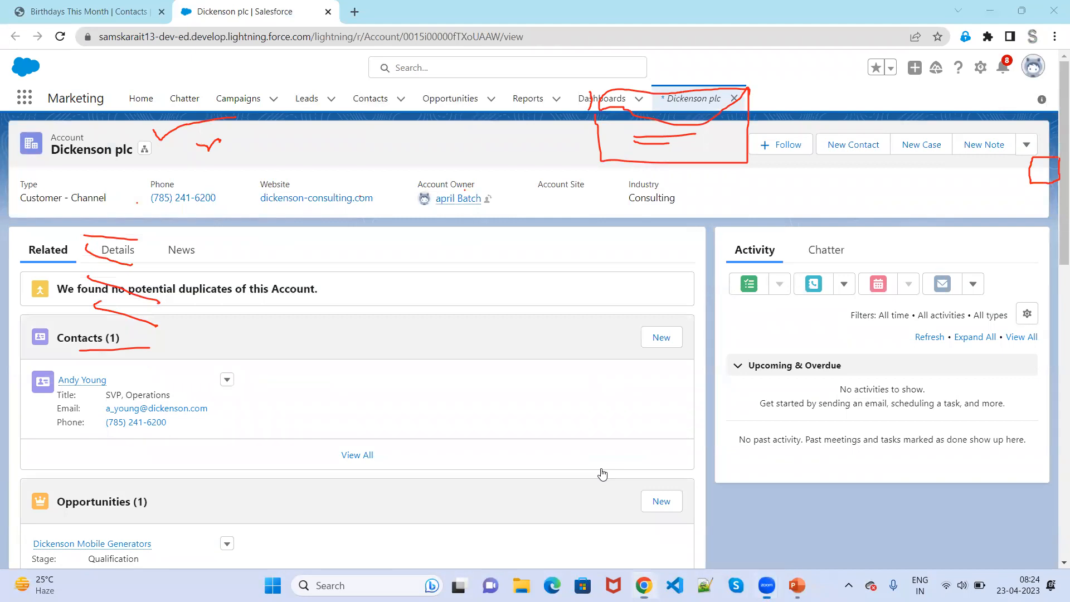
key(e)
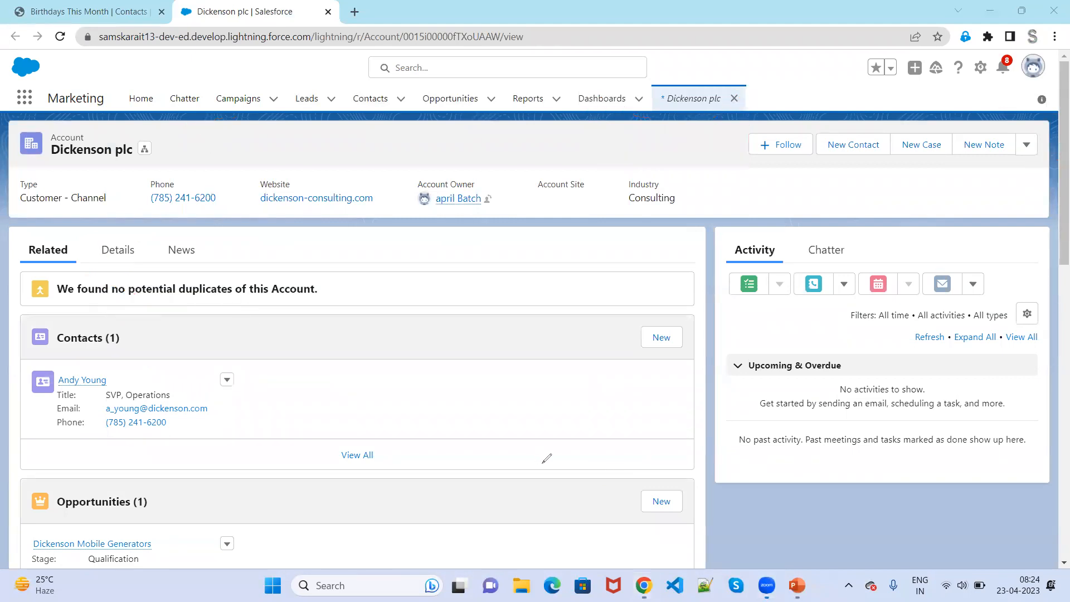
click(123, 258)
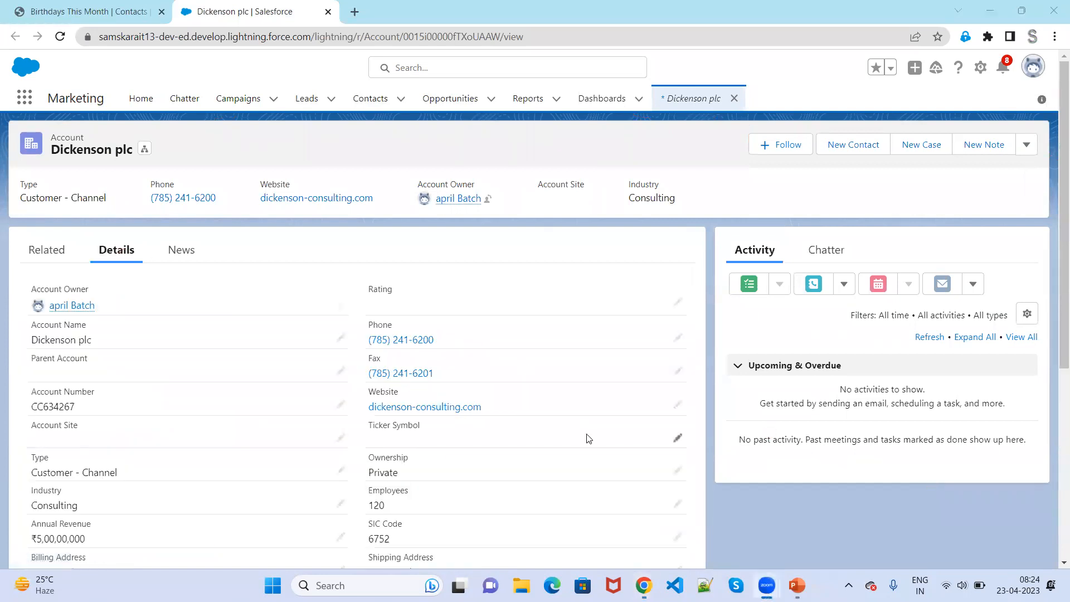
scroll(589, 439, down, 4)
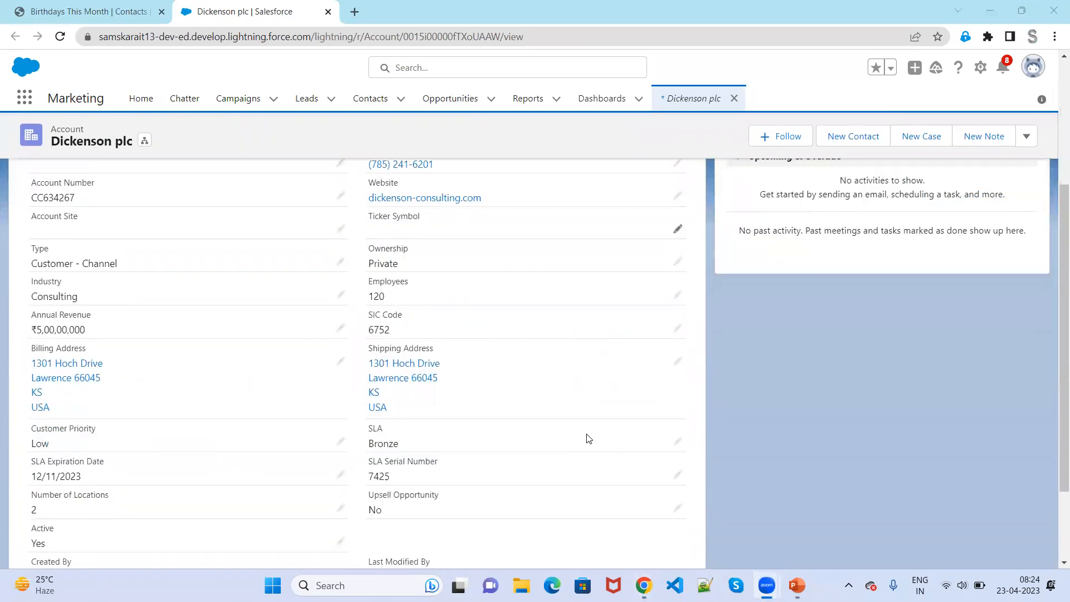
scroll(337, 484, down, 2)
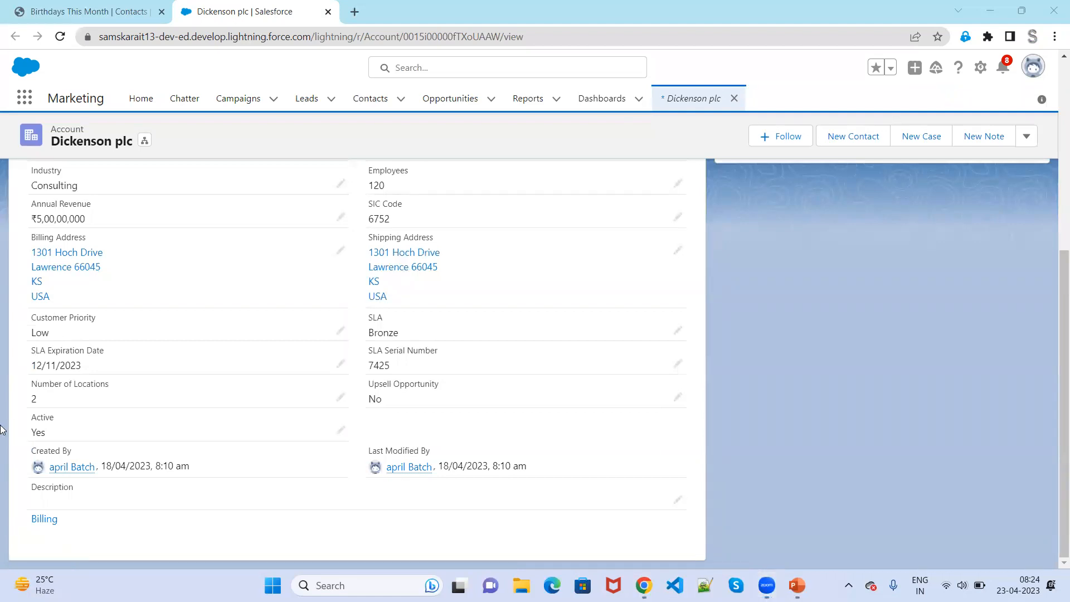
drag(19, 408, 173, 439)
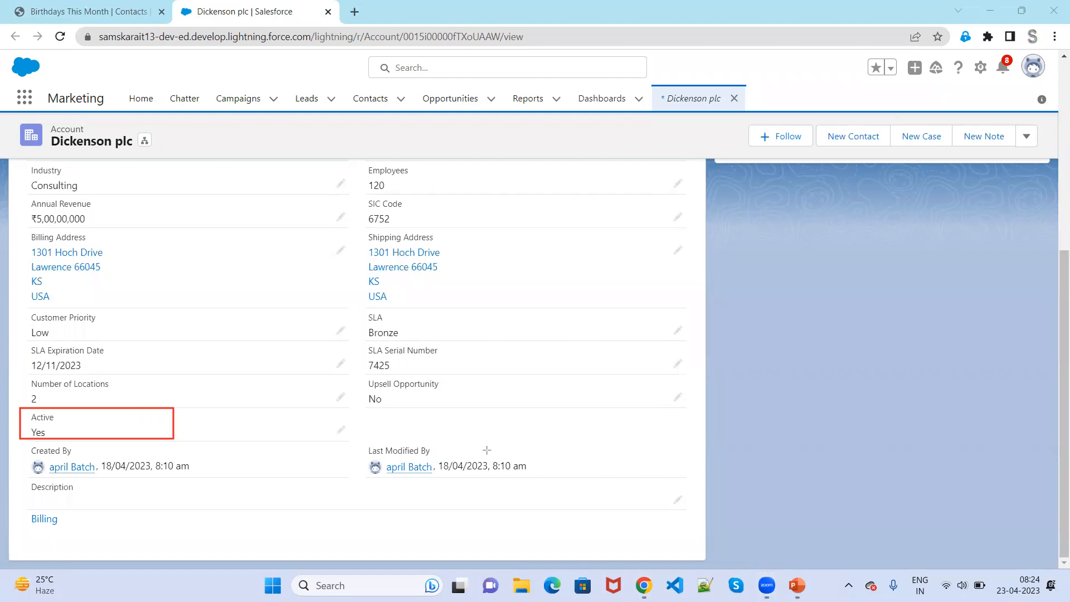
Return to the Birthdays This Month list, change its filter logic to 1 AND 2, and save the list view.
mouse_move(82, 127)
mouse_down()
mouse_move(143, 139)
mouse_move(132, 259)
mouse_move(32, 410)
mouse_move(50, 391)
mouse_up()
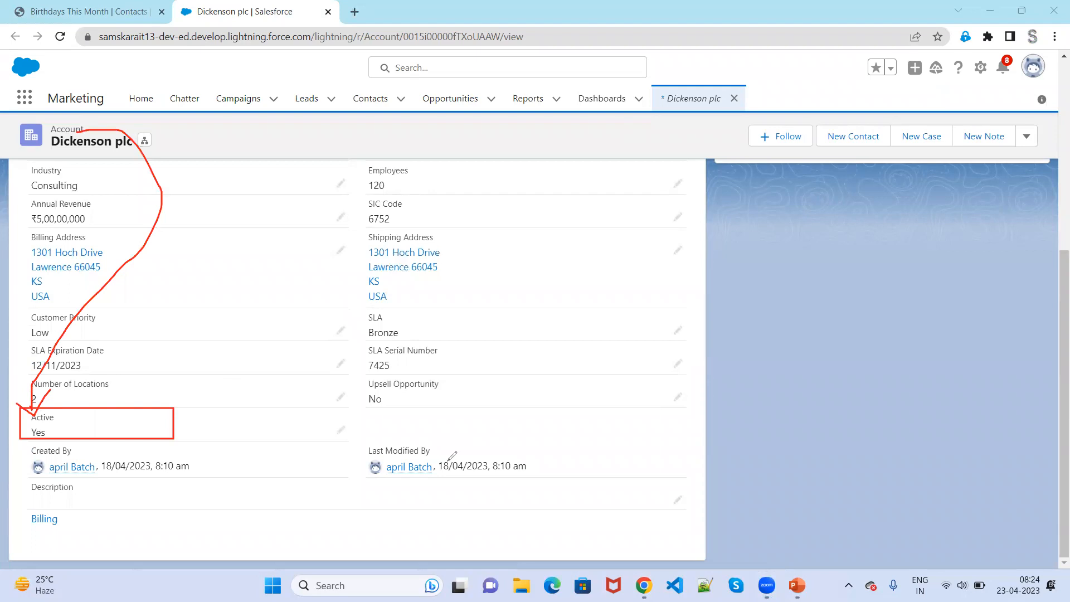
click(64, 13)
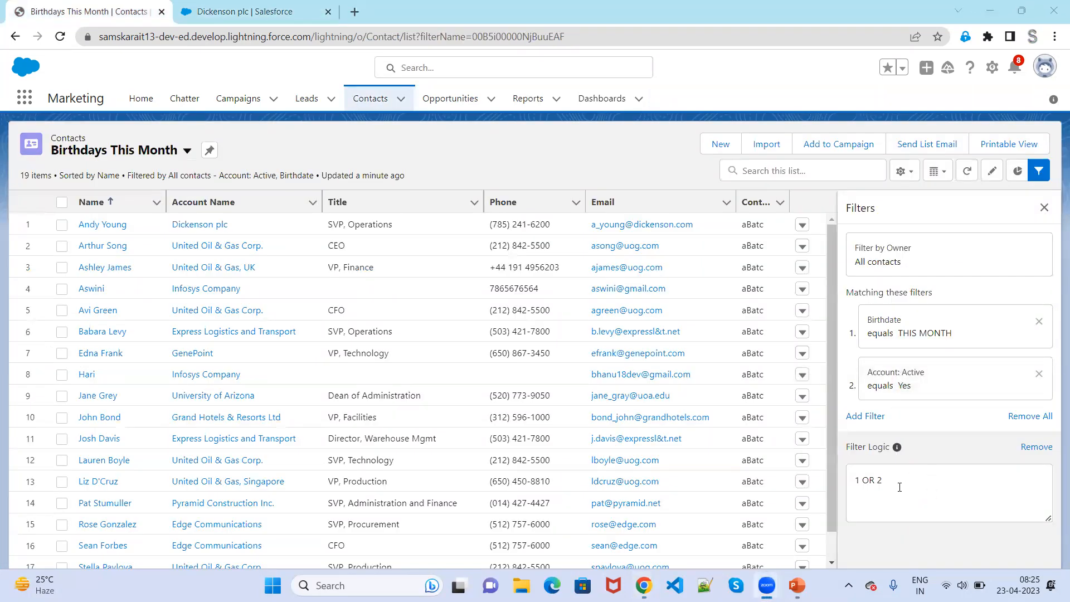
double_click(868, 479)
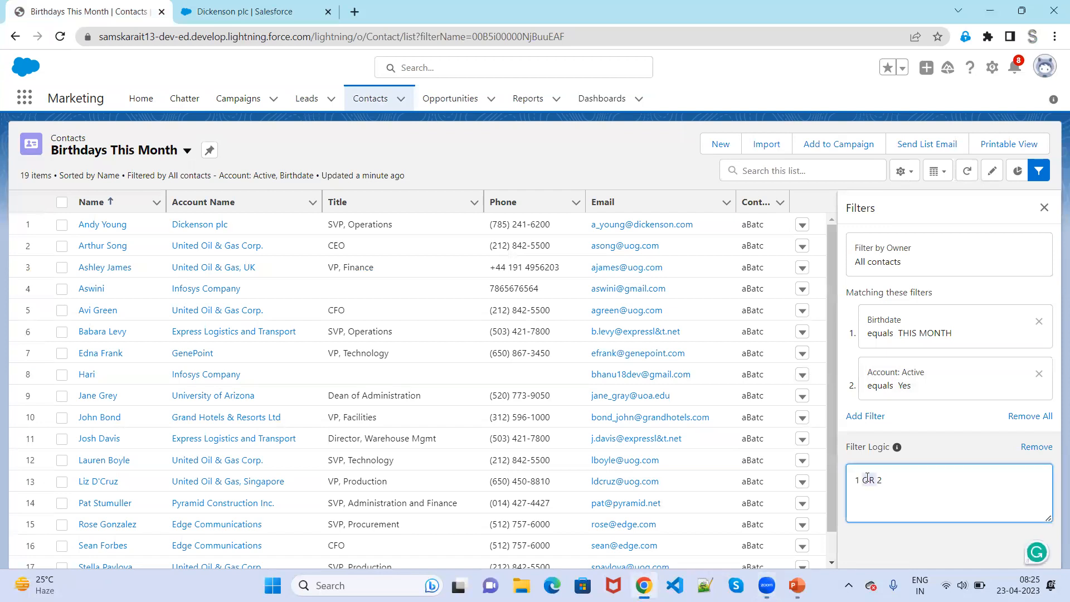
text(AND)
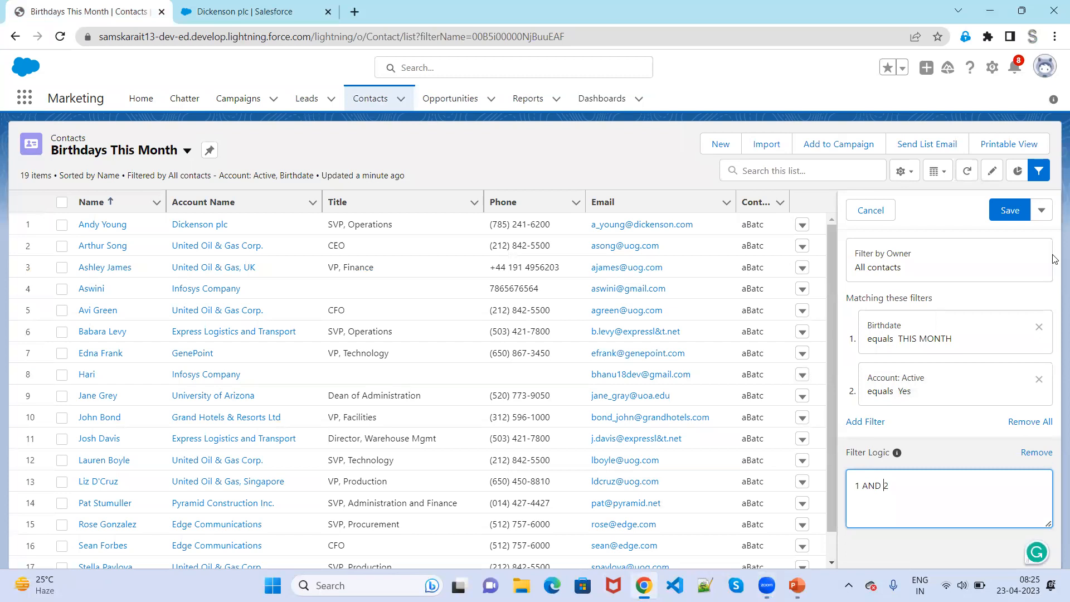
click(1011, 210)
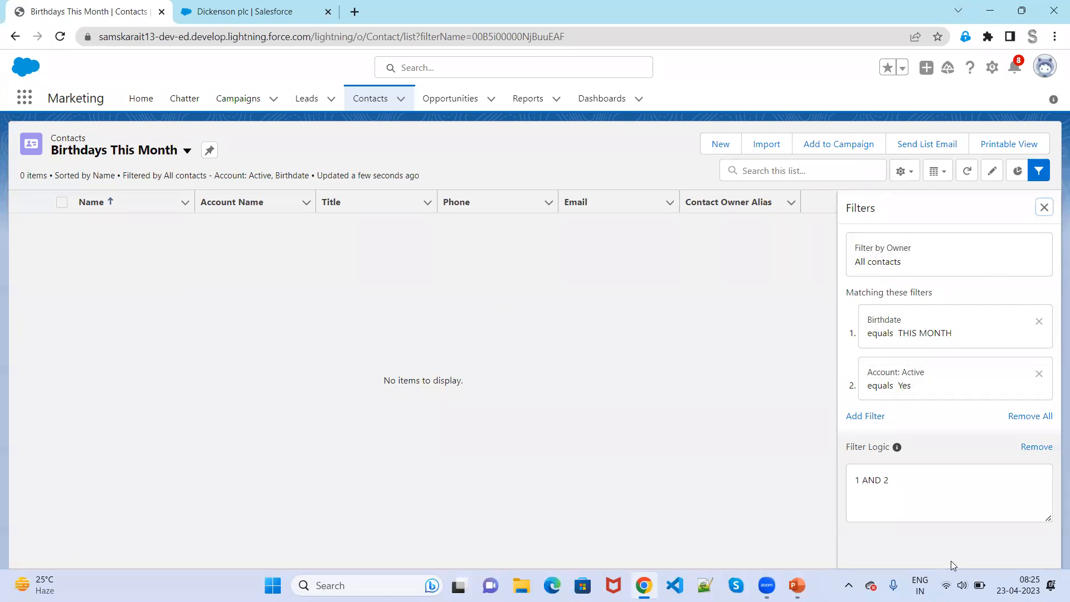
Switch the contacts list to the New Last Week list view.
click(175, 157)
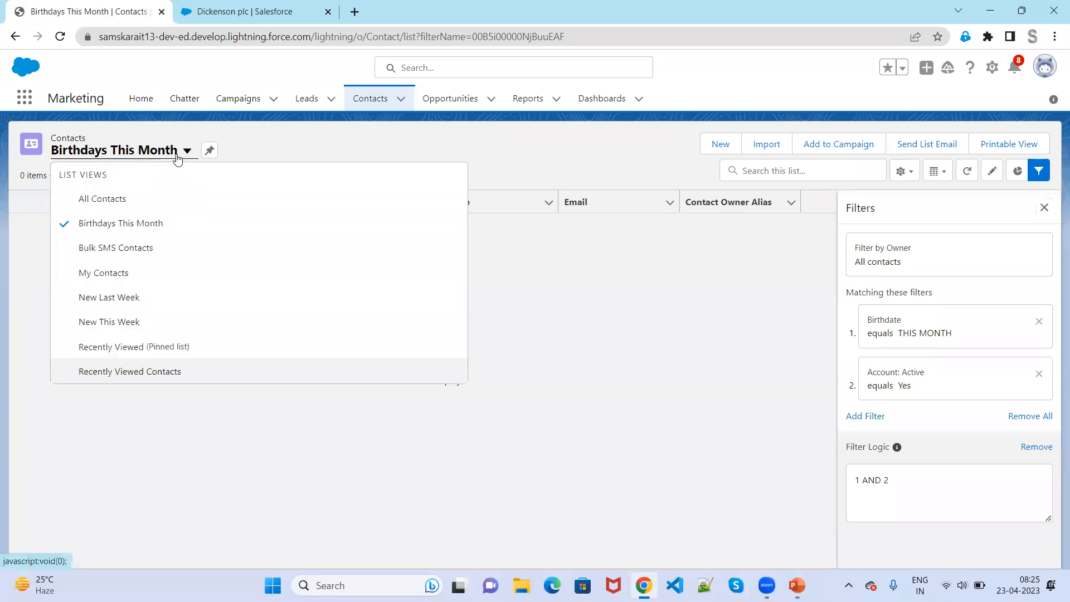
click(142, 311)
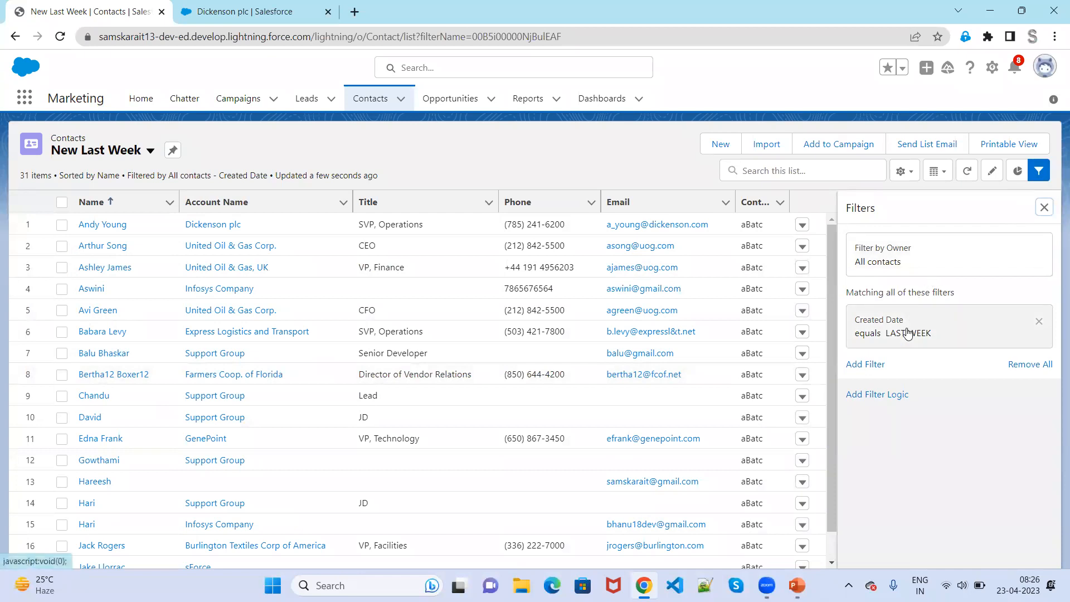
click(902, 394)
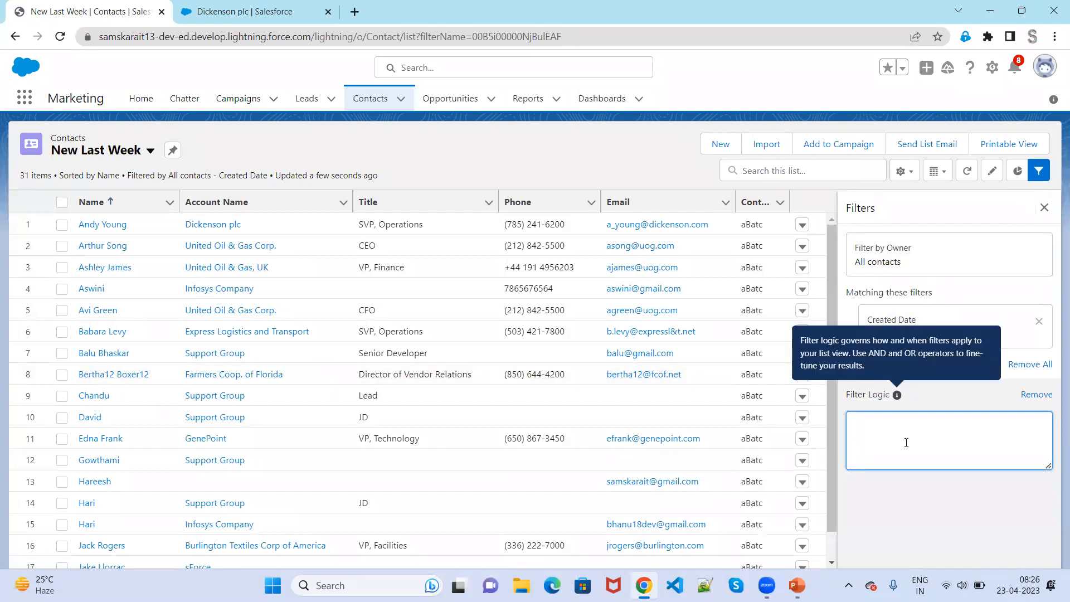
click(962, 564)
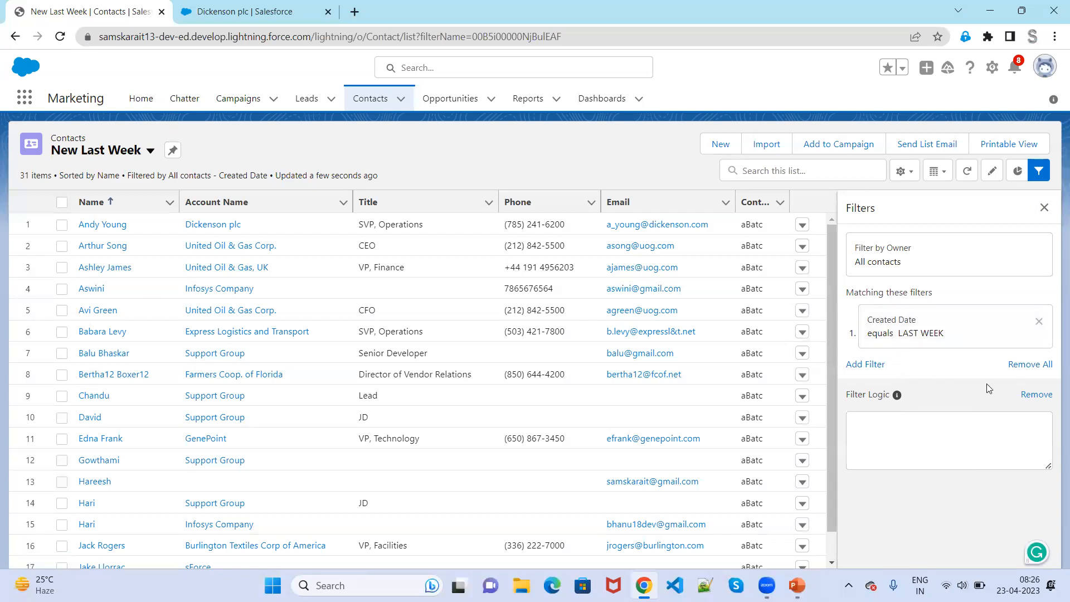
click(1037, 395)
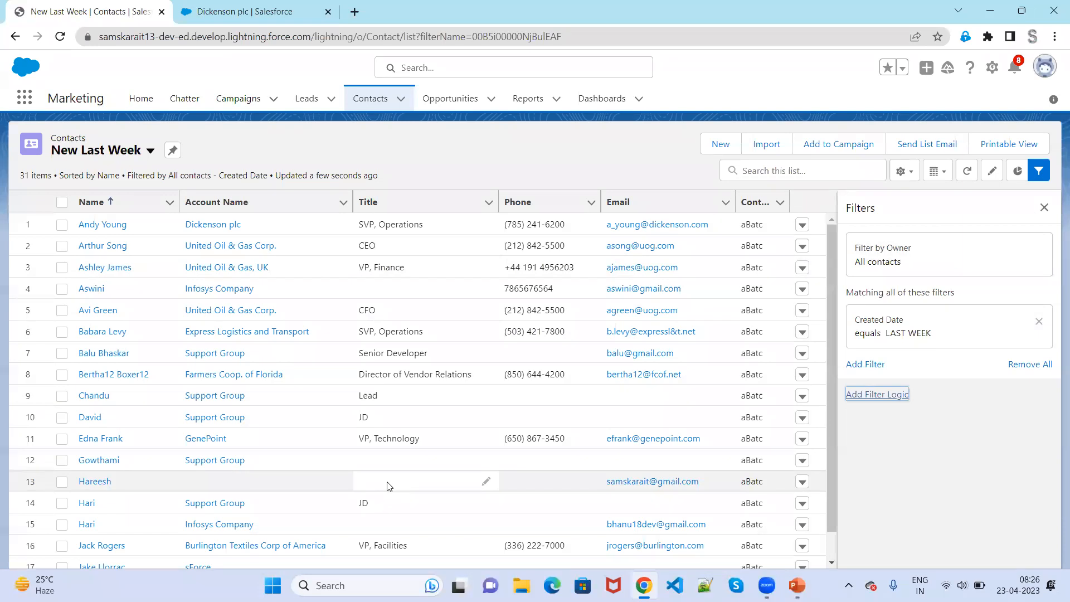
Review the Created Date filter's criteria and the filter and filter logic slides in PowerPoint, and return to the contacts list in Chrome.
click(946, 340)
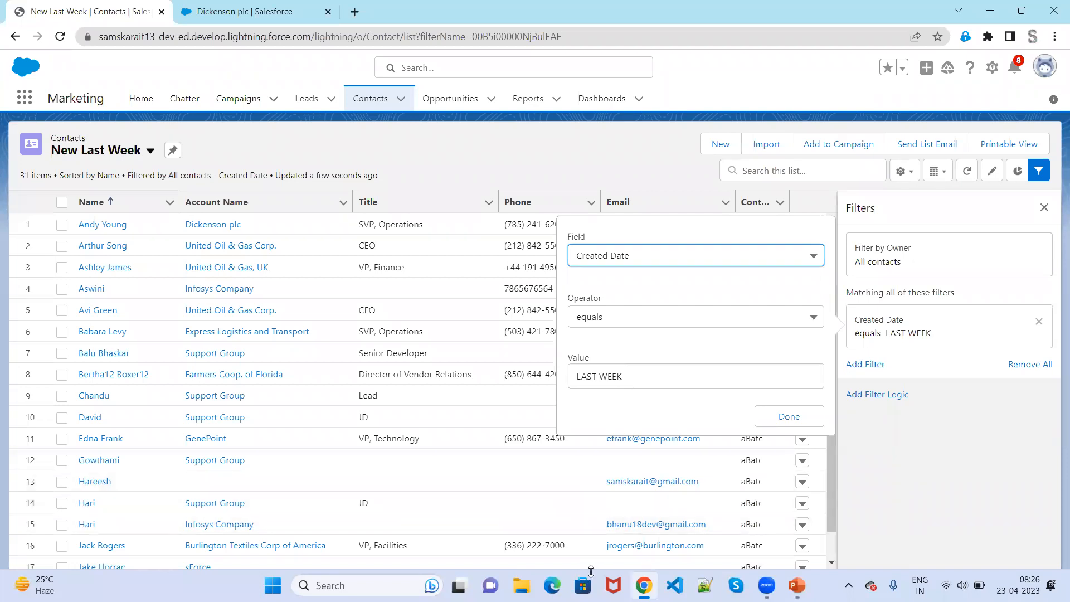
click(797, 586)
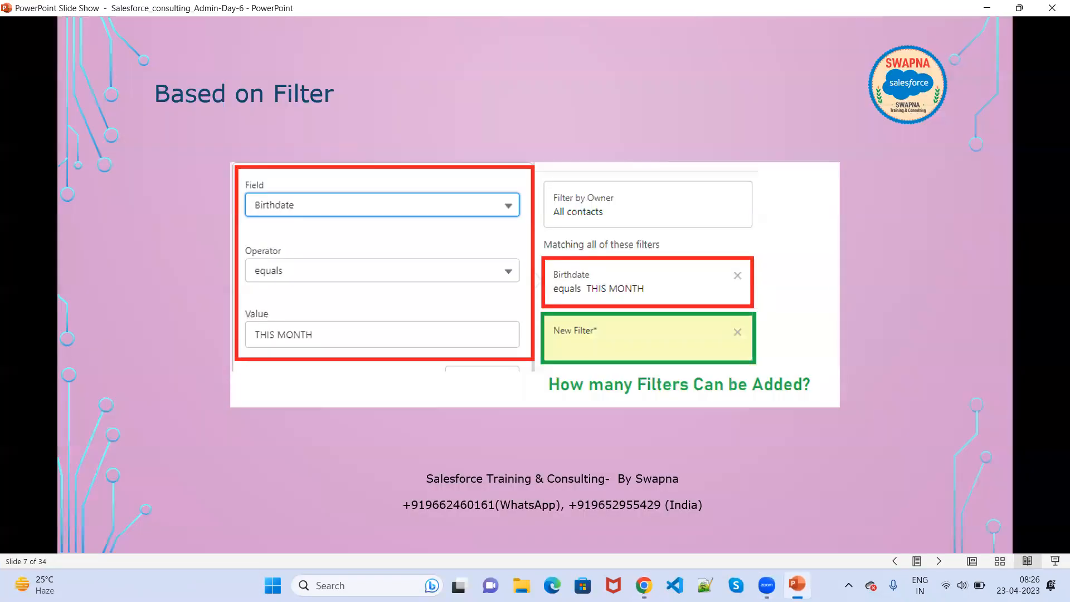
click(664, 384)
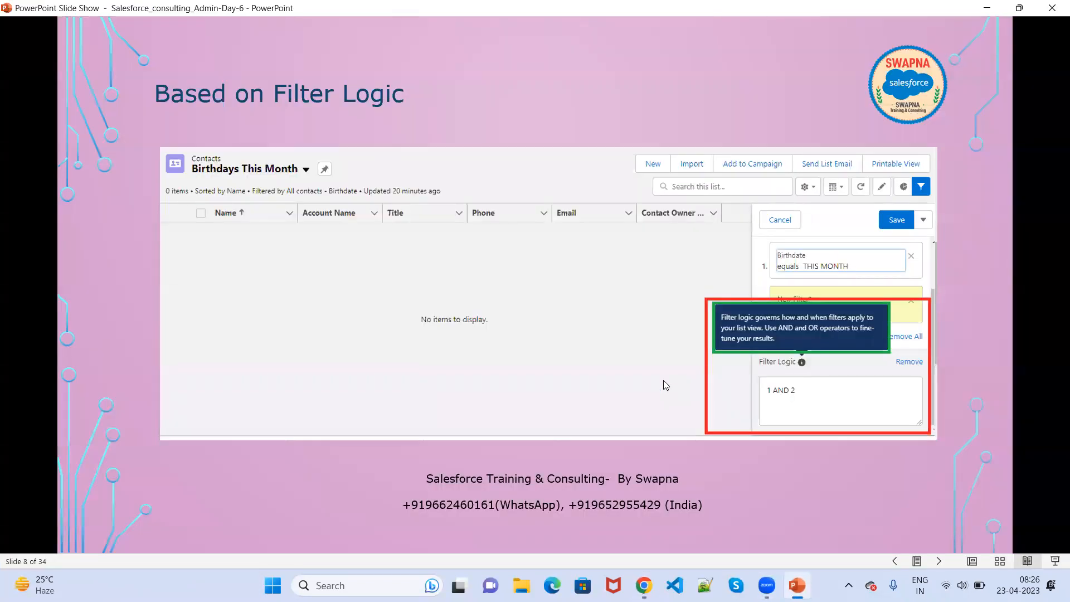
click(663, 383)
key(Left)
mouse_move(644, 585)
click(644, 586)
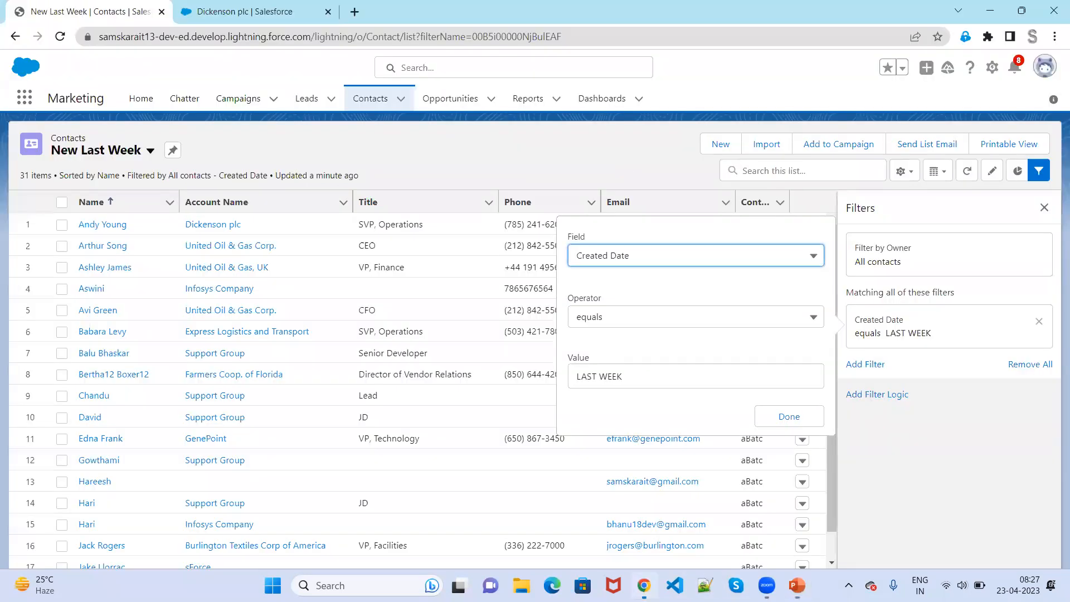
click(788, 417)
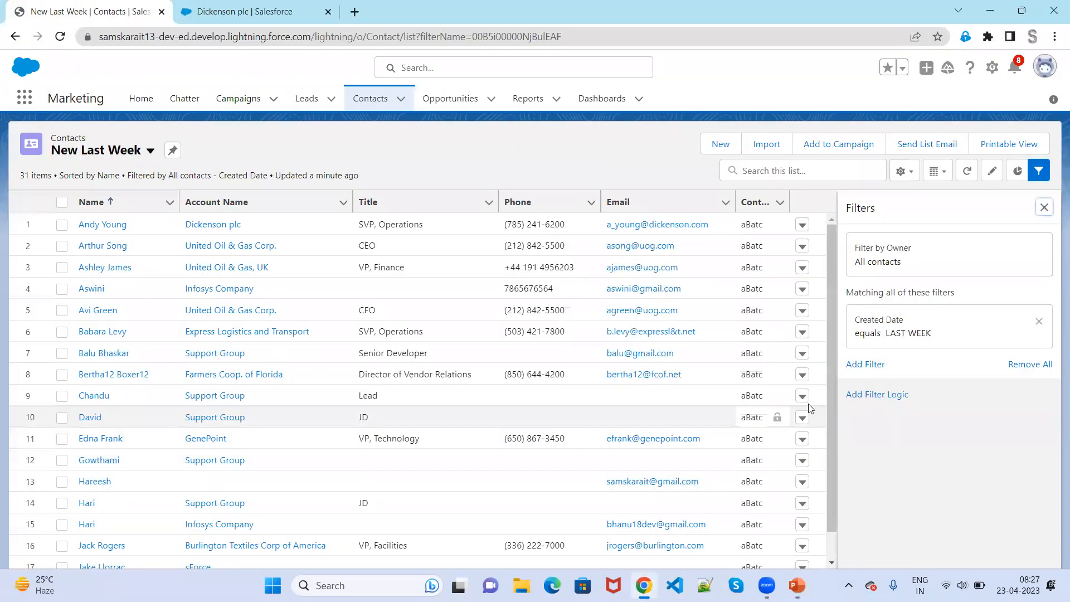
Add a second filter to the New Last Week list view with Account: Active equals Yes.
click(868, 364)
click(707, 310)
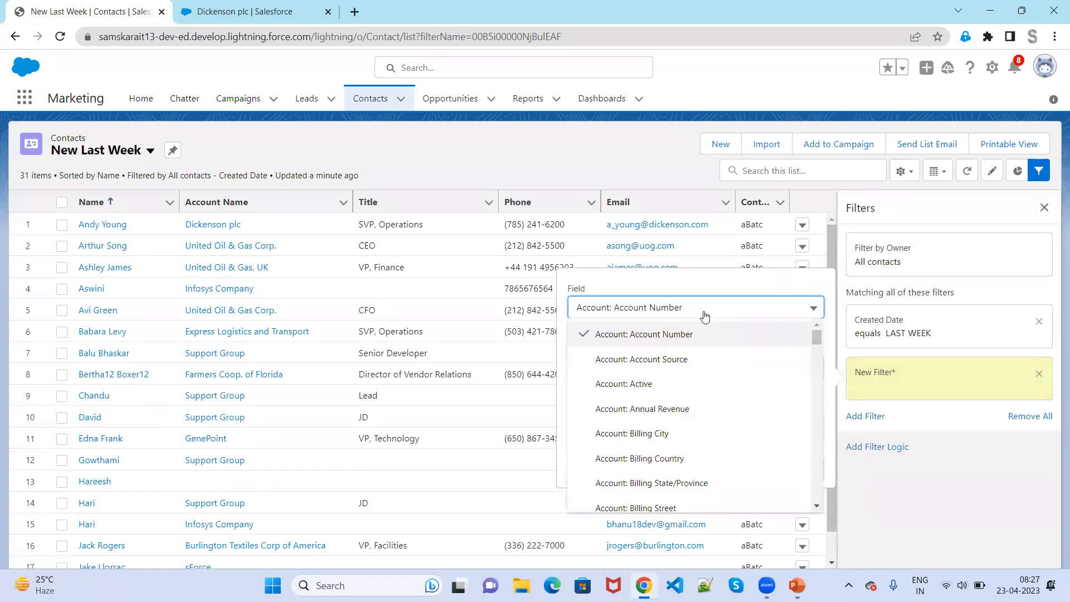
click(688, 379)
click(675, 428)
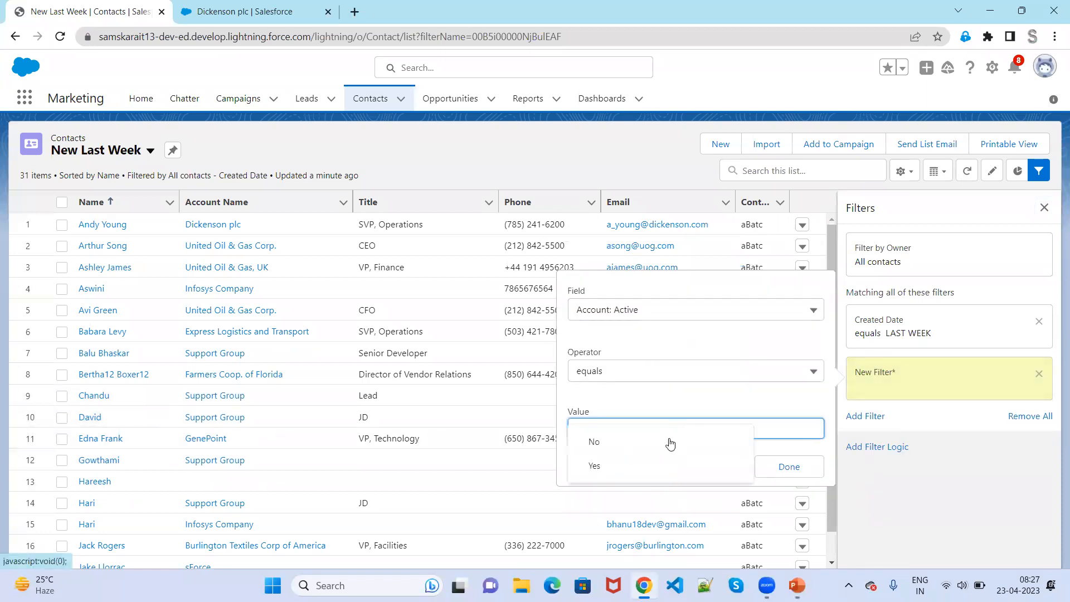
click(657, 466)
click(781, 477)
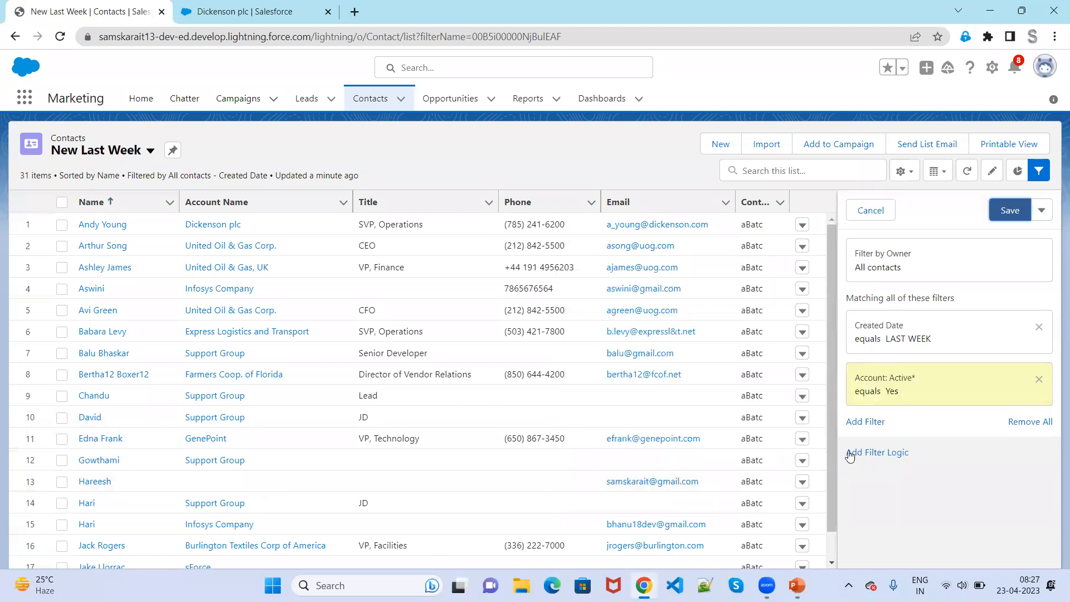
Add a third filter with Email not equal to a blank value.
click(863, 421)
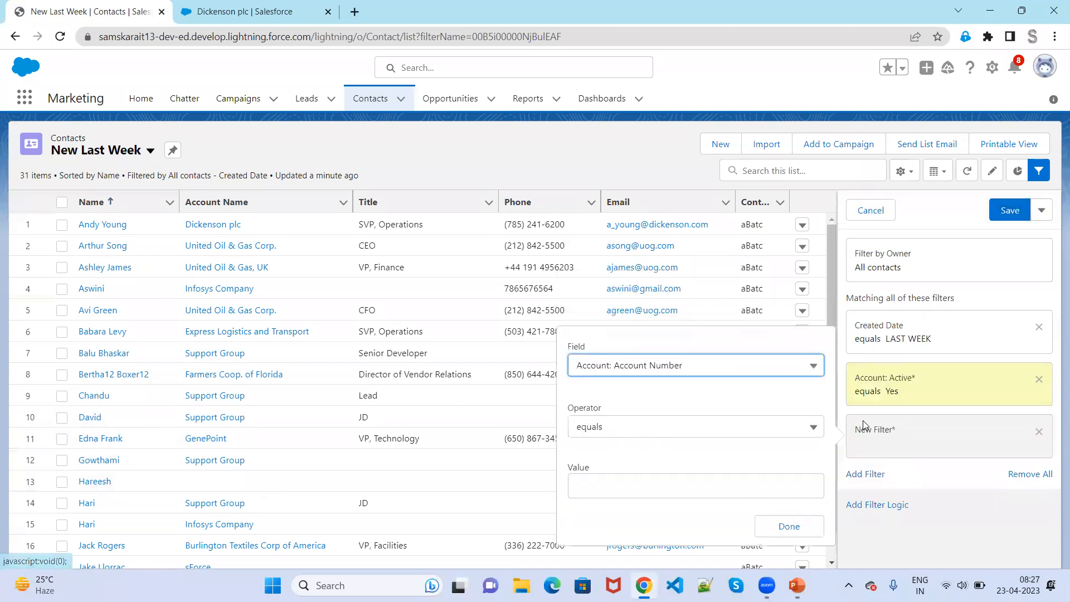
click(636, 368)
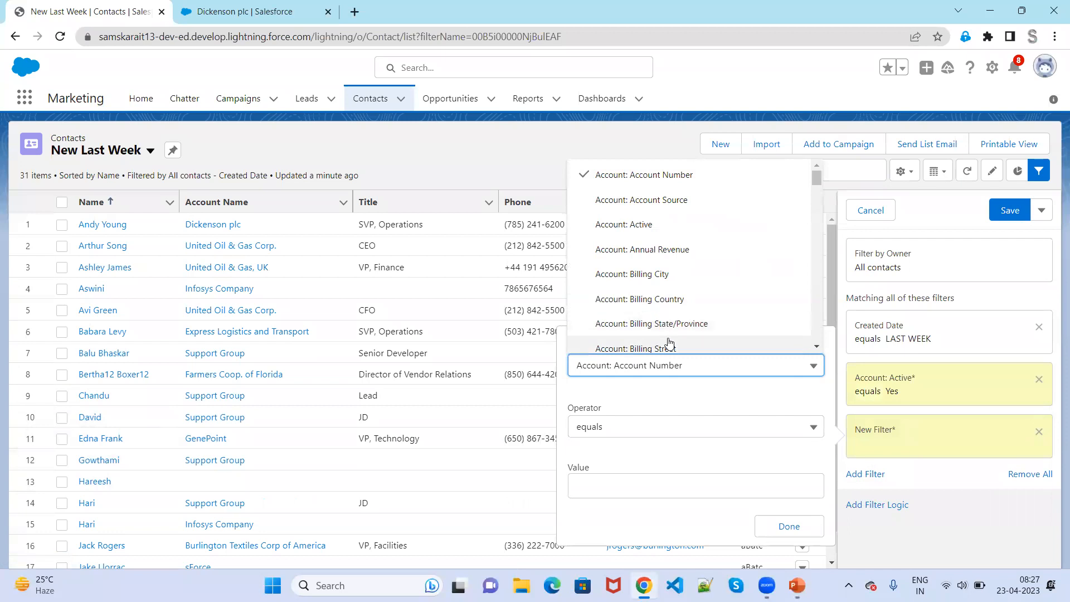
scroll(660, 266, down, 1)
scroll(660, 266, down, 4)
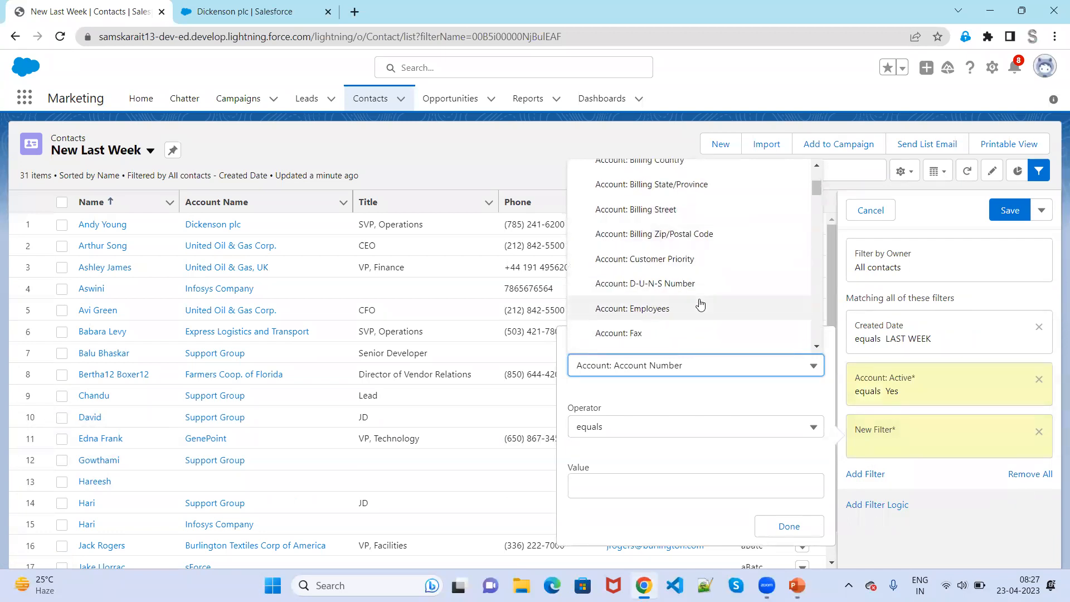
scroll(701, 305, down, 10)
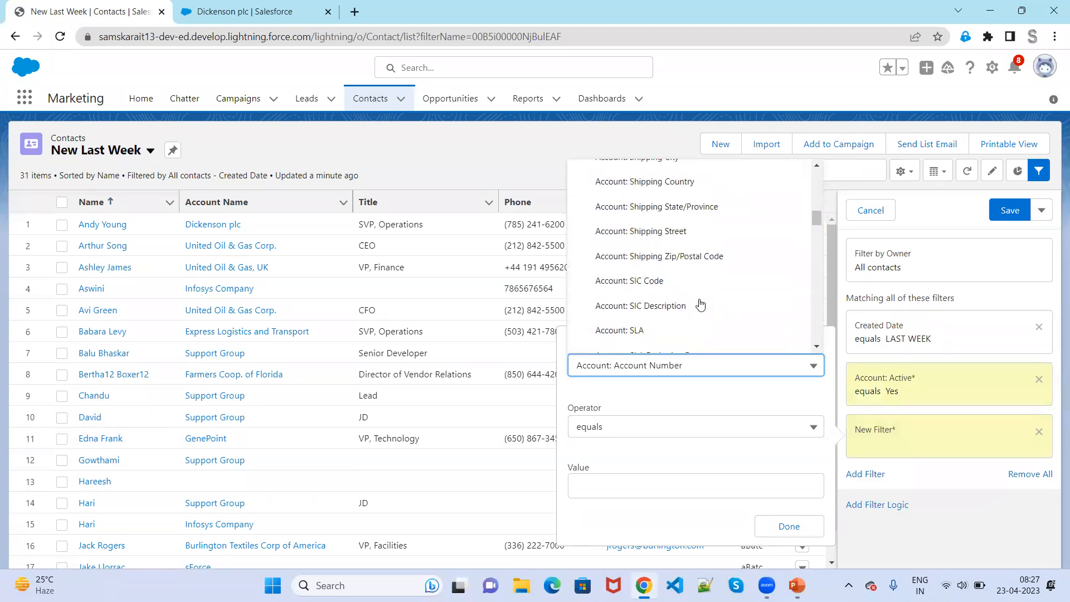
scroll(701, 304, down, 8)
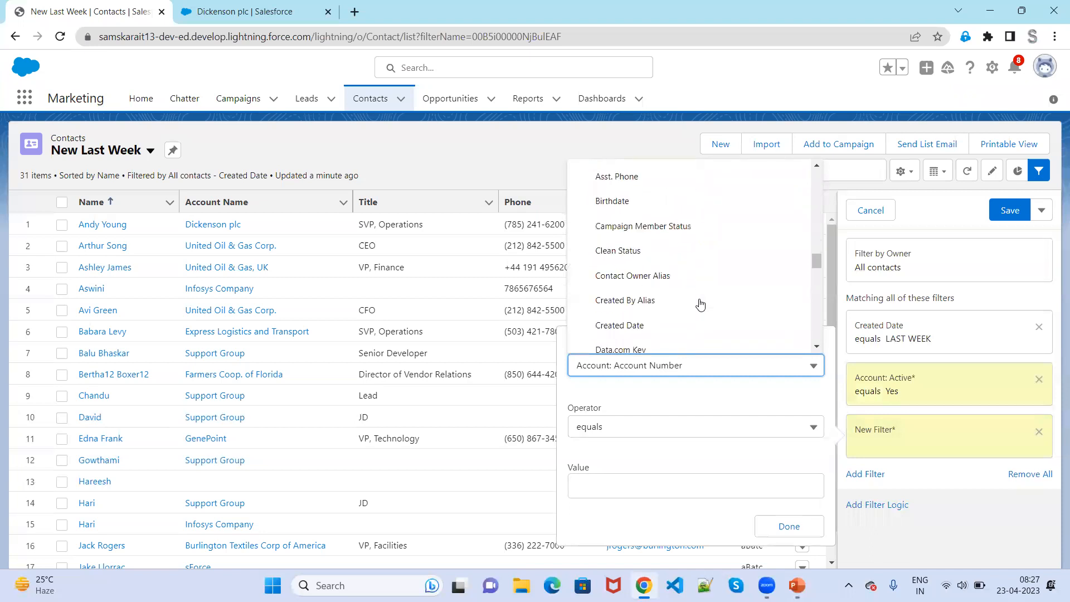
scroll(697, 306, down, 1)
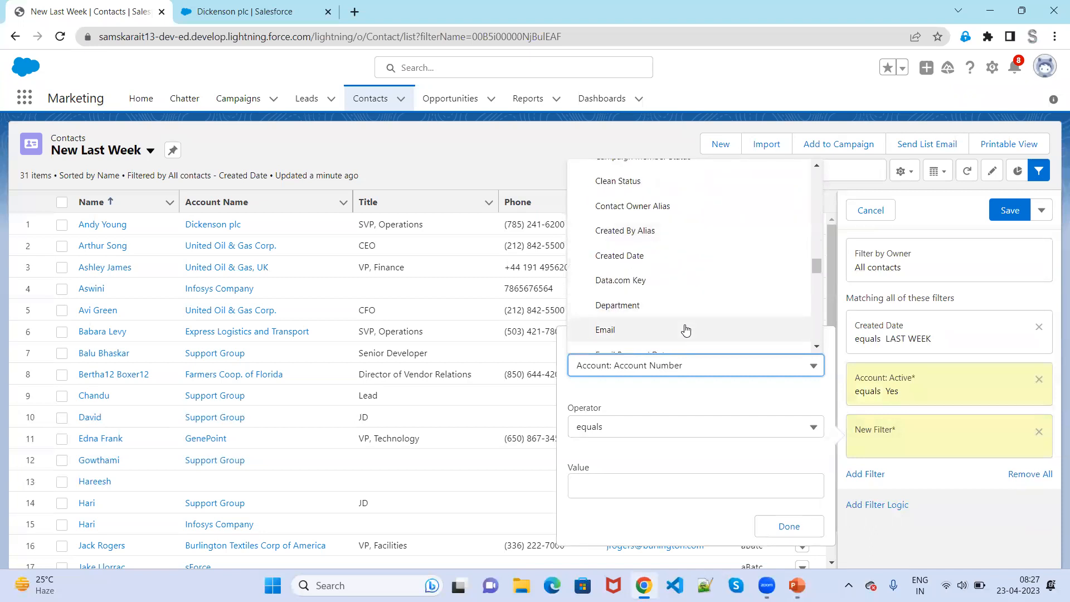
click(685, 331)
click(706, 430)
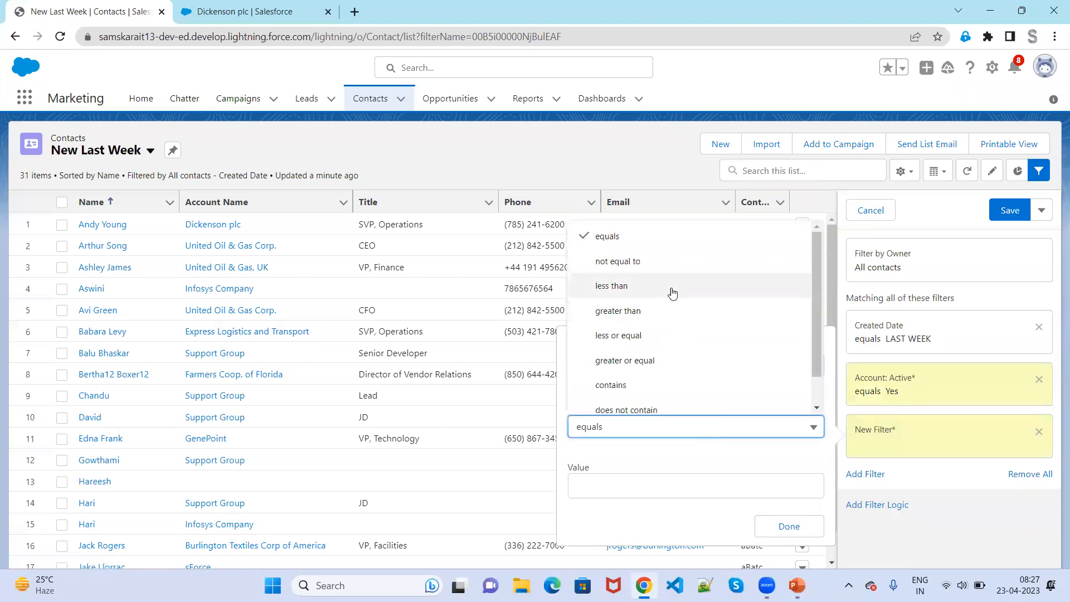
click(664, 268)
click(789, 526)
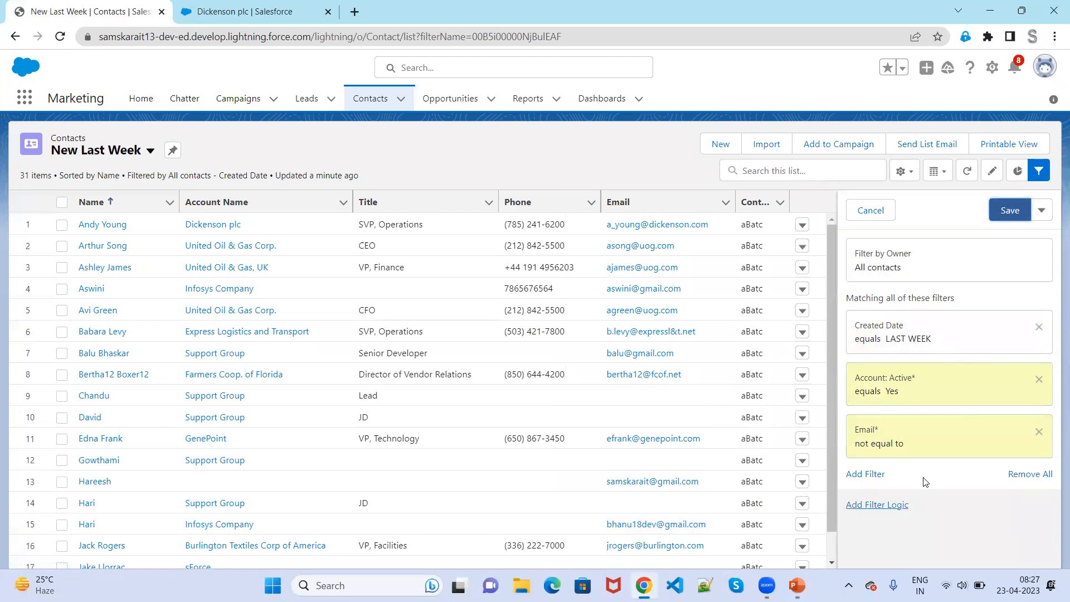
Add filter logic for the three filters, with an opening parenthesis before filter 2 and OR between filters 2 and 3.
click(885, 504)
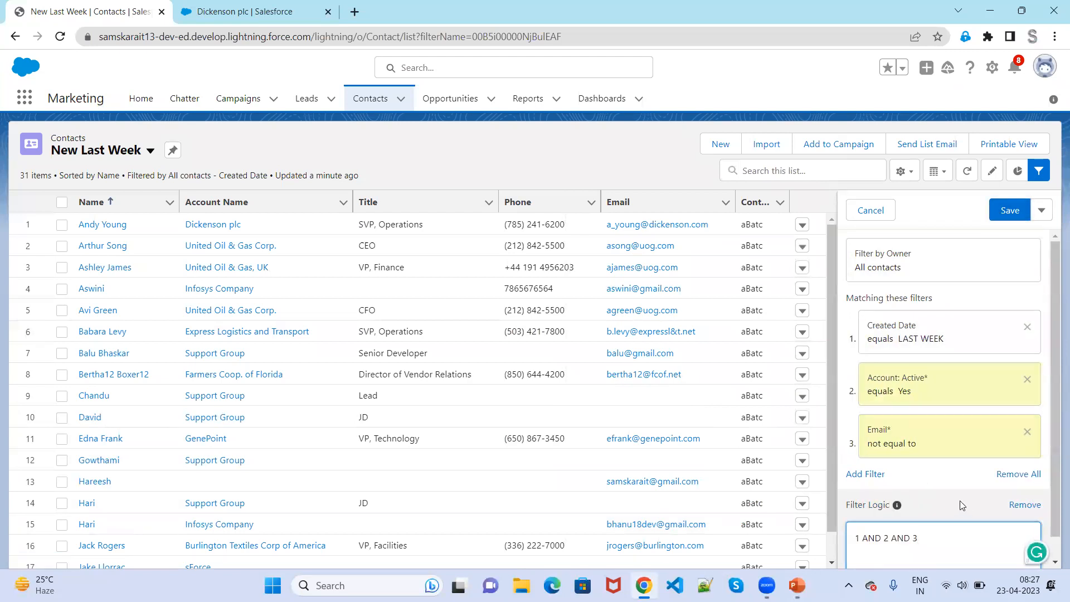
scroll(960, 501, down, 1)
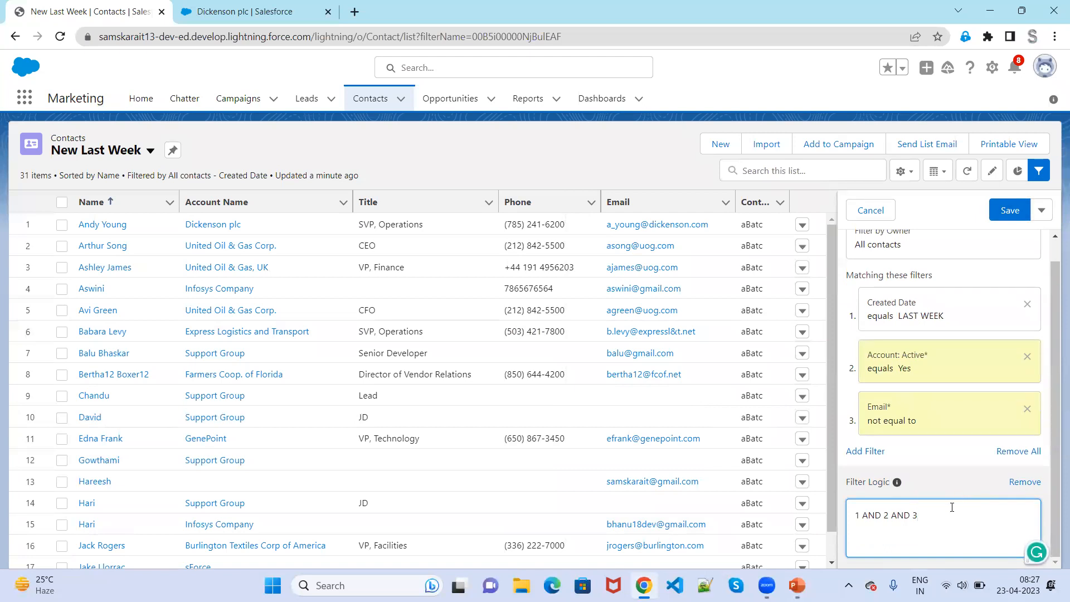
mouse_move(897, 483)
text(()
key(Right)
key(Right)
key(shift+Right)
key(shift+Right)
key(shift+Right)
key(shift+Left)
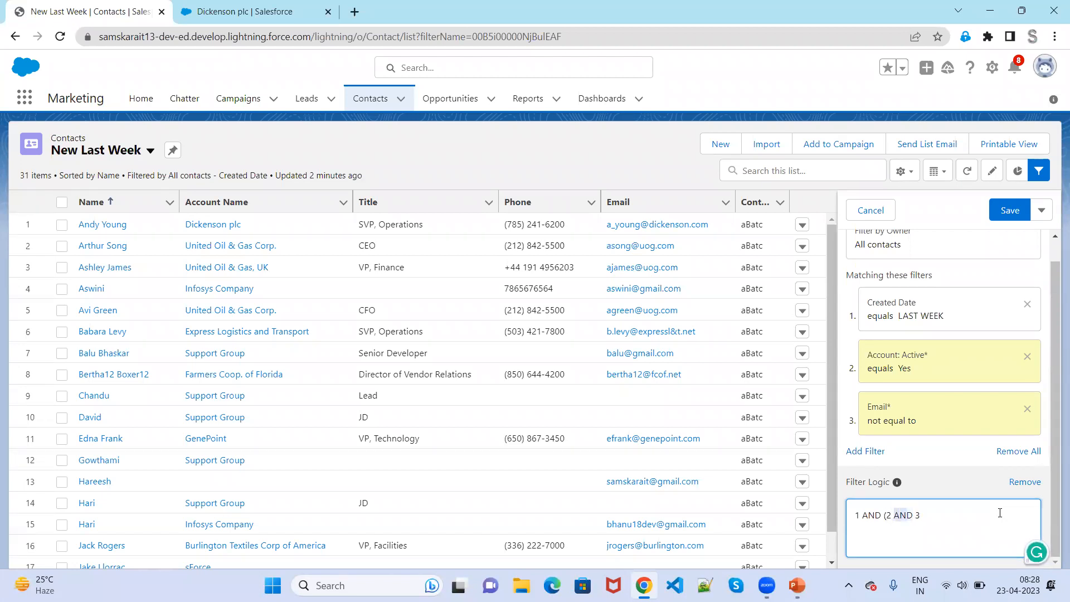
text(OR)
Try alternative arrangements of AND, OR and parentheses in the filter logic expression.
double_click(906, 515)
text(OR)
key(BackSpace)
key(BackSpace)
key(BackSpace)
text(AND)
key(Right)
key(BackSpace)
key(shift+Right)
key(shift+Right)
key(shift+Right)
text(OR)
text())
text(()
key(BackSpace)
key(Left)
key(Left)
key(shift+Left)
key(shift+Left)
text(AND)
Rewrite the filter logic as 1 AND (2 OR 3).
key(Home)
key(Delete)
key(Right)
key(shift+Right)
key(shift+Right)
key(shift+Right)
text(OR()
key(Right)
key(Right)
key(Right)
key(Right)
key(Right)
key(Right)
text())
Copy the filter logic expression and paste it into a new Notepad++ document.
drag(926, 513, 843, 518)
key(ctrl+c)
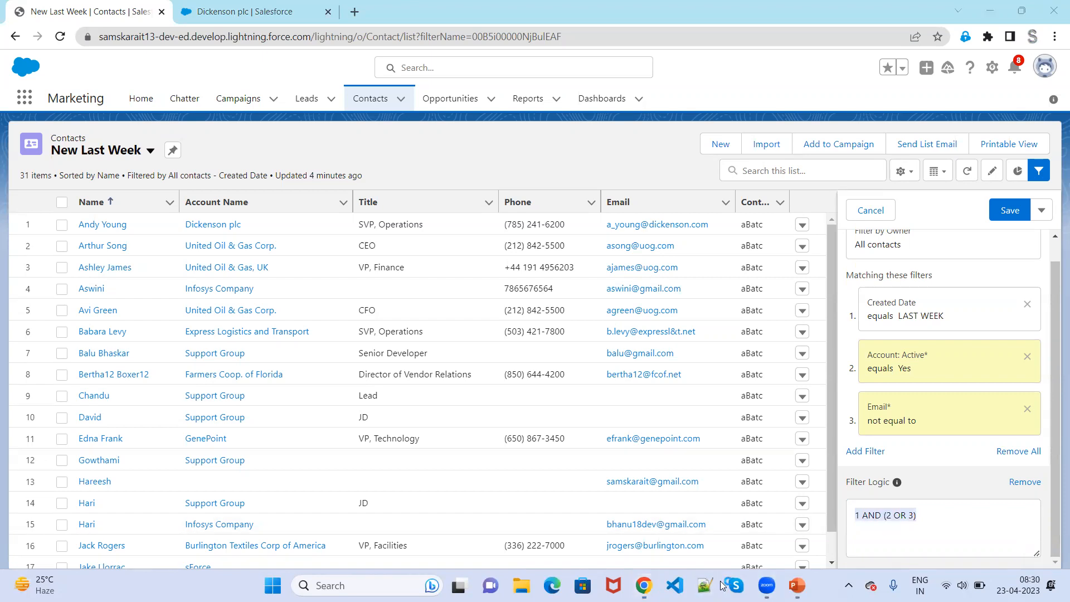
key(alt+Tab)
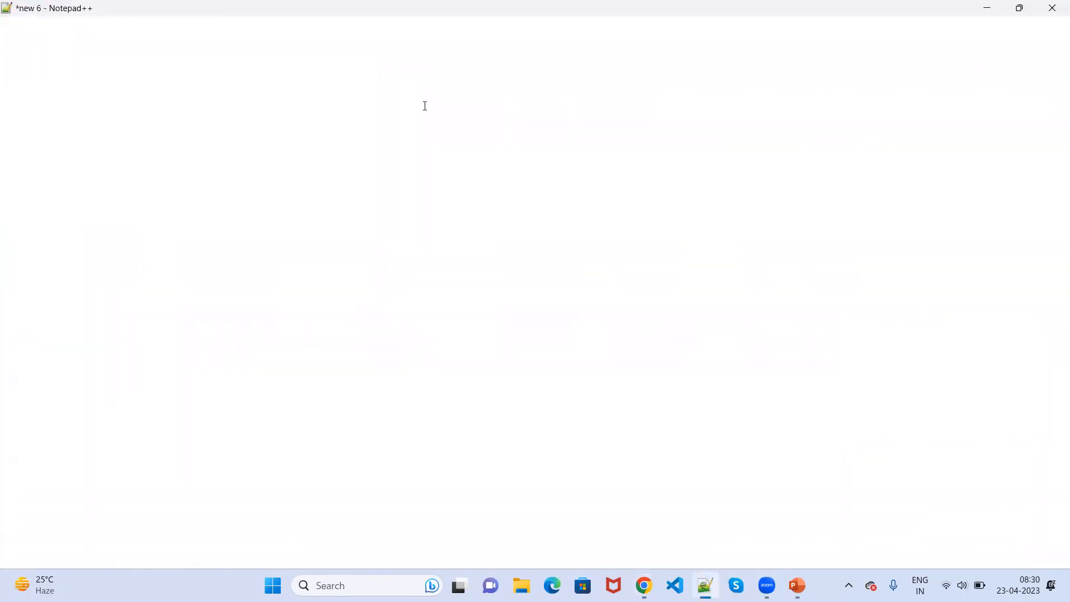
double_click(356, 55)
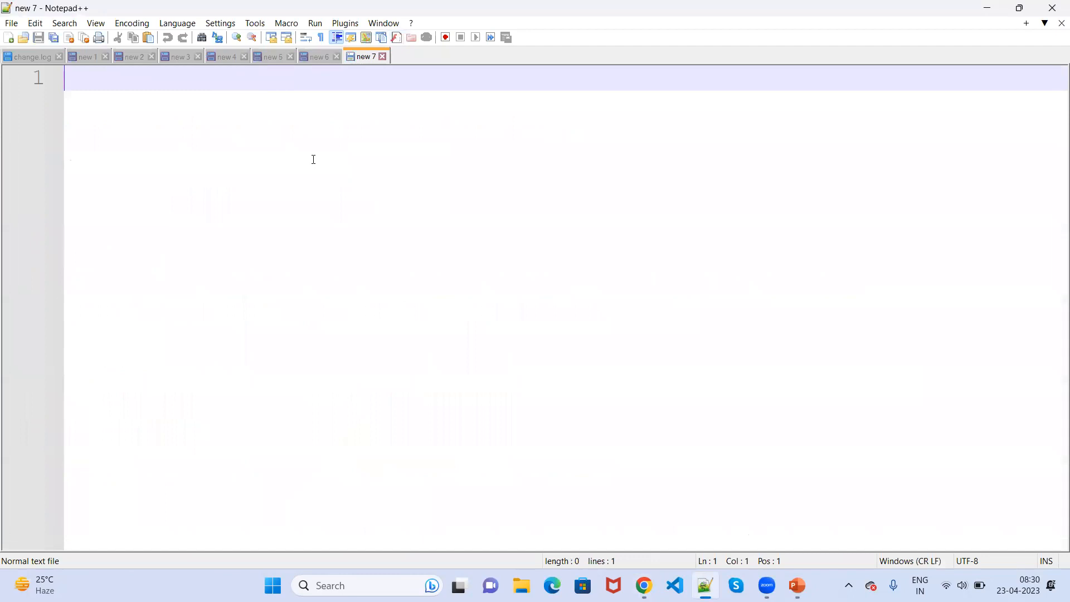
key(ctrl+v)
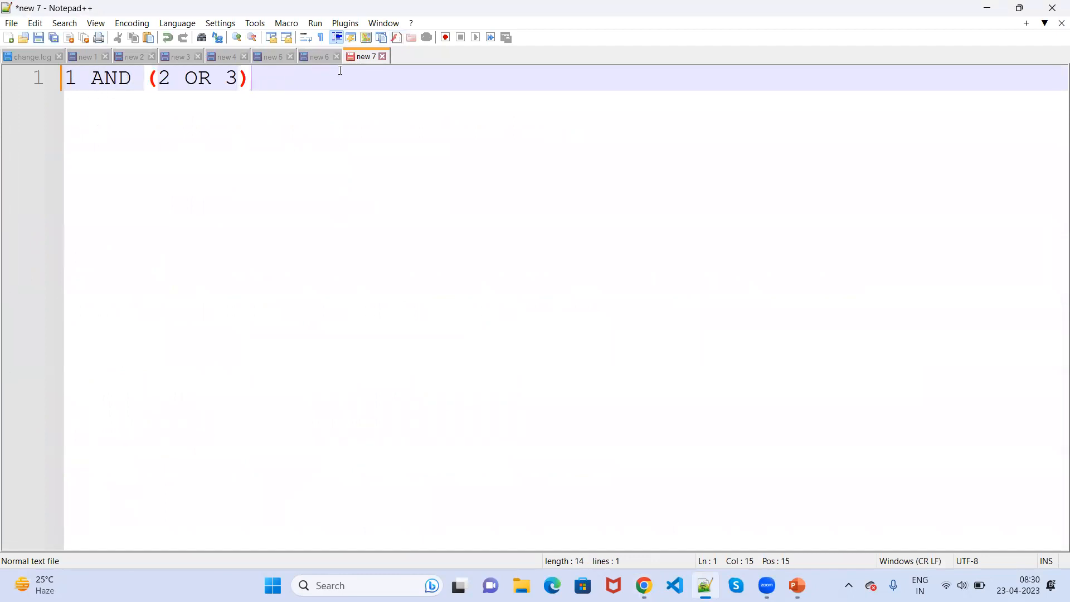
Write T beneath condition 2 and F beneath condition 3 on the line below the expression, and start a third line.
key(Return)
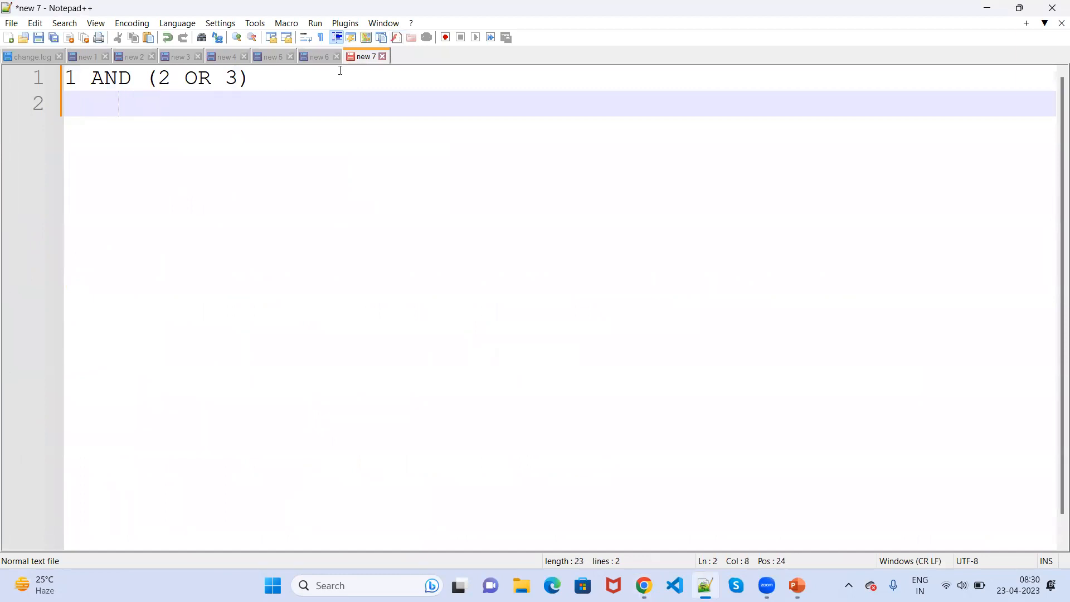
text(T)
key(BackSpace)
text(F)
key(Left)
key(Left)
key(Left)
key(Right)
key(Right)
key(Right)
key(Left)
key(Right)
key(Return)
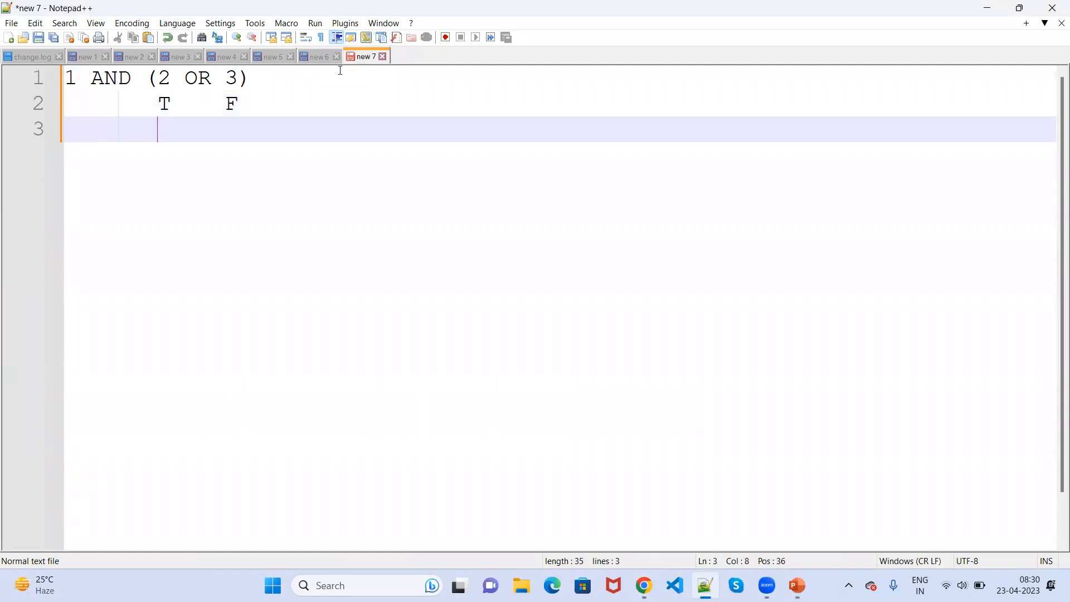
Write T beneath condition 1 and T beneath condition 2 on the fourth line of the Notepad++ document.
key(Return)
text(T)
key(Left)
key(Left)
key(Left)
key(Left)
key(Left)
key(Left)
key(Right)
text(T)
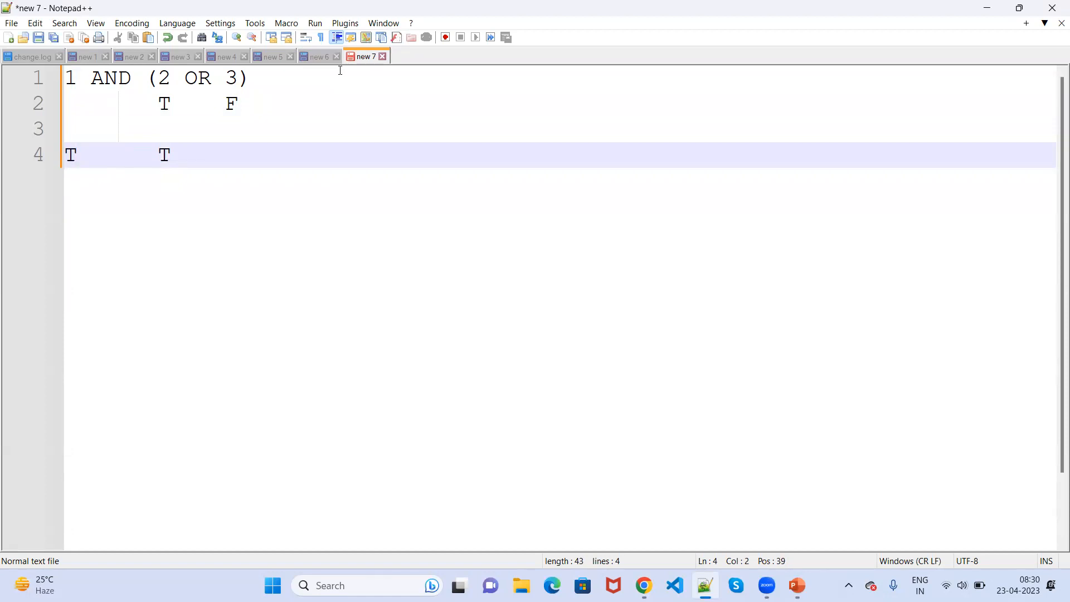
Put an & between the two T values on the fourth line and end the line with =TRUE.
key(Right)
text(&)
key(Right)
key(Right)
text(=TRUE)
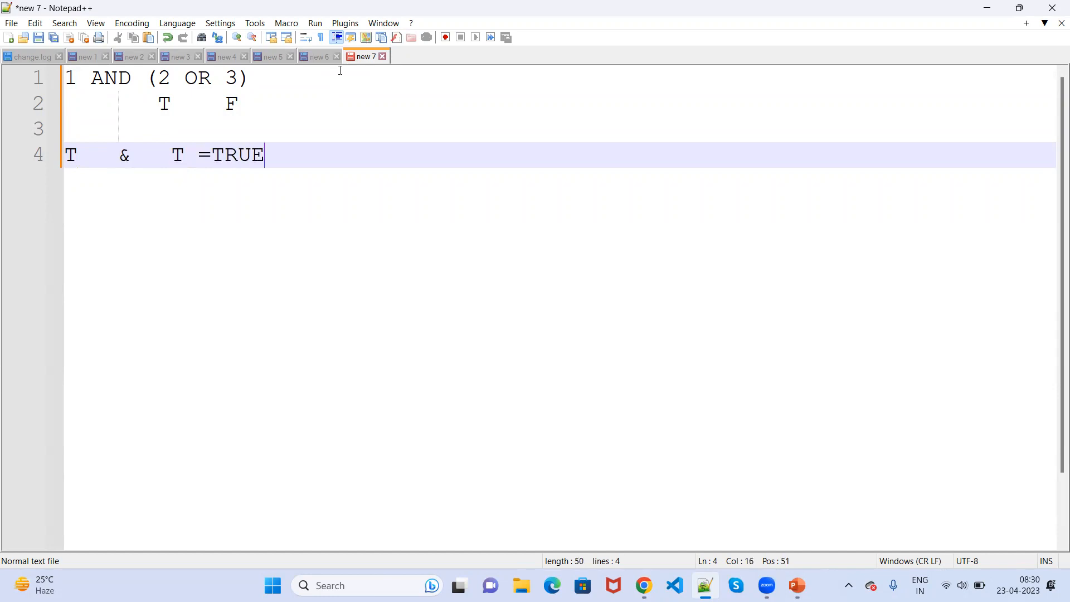
Write F & T on a fifth line, aligned with the values of the line above.
key(Return)
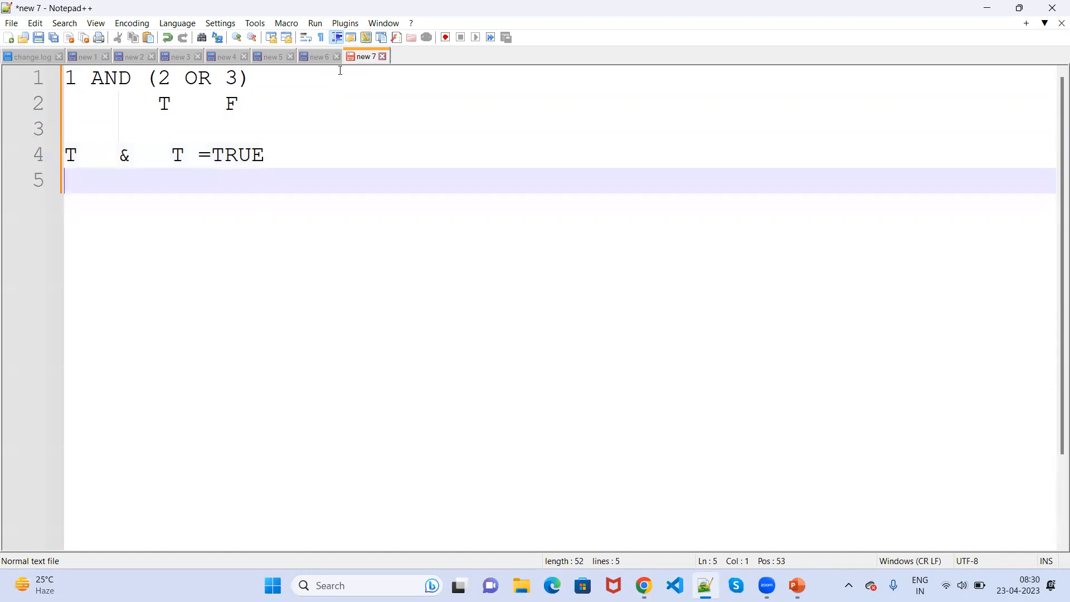
text(F   &)
text(T)
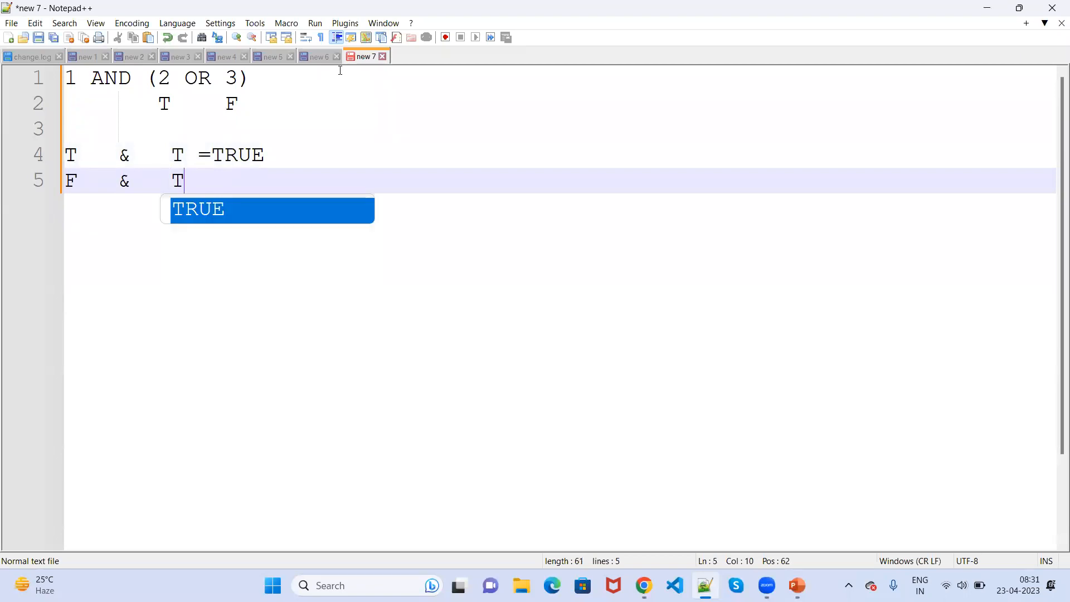
Write F beneath condition 2 and T beneath condition 3 on the empty third line, and highlight both value rows.
click(164, 78)
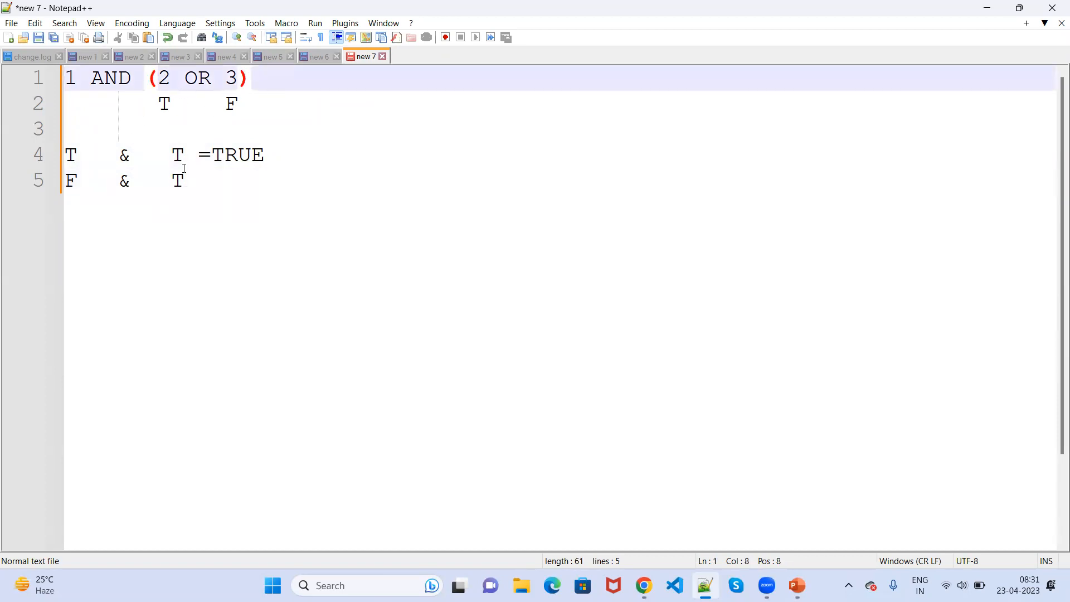
click(169, 119)
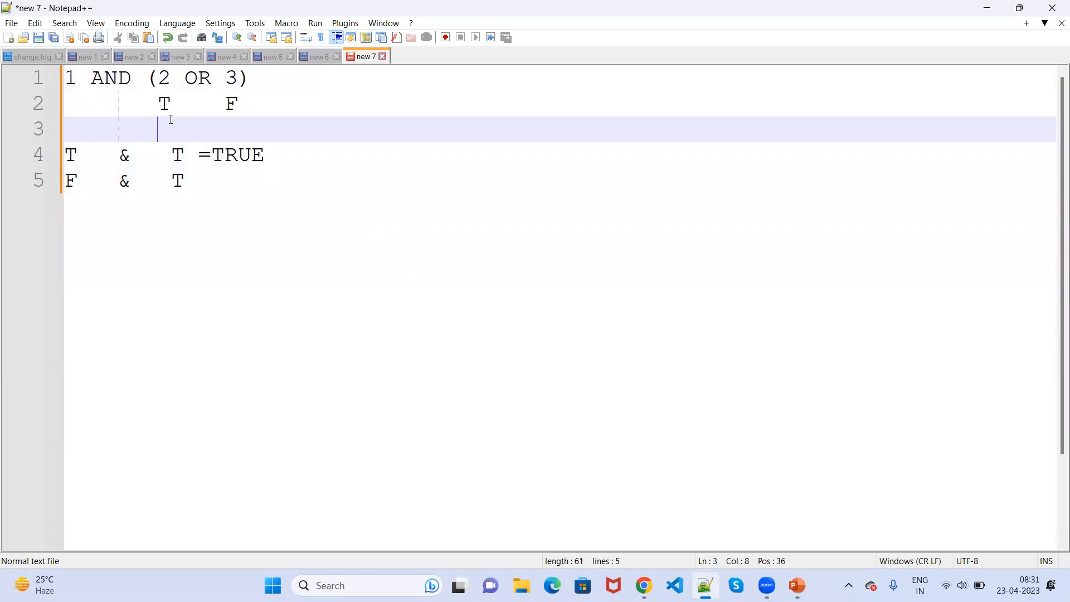
text(F    T)
key(Escape)
drag(243, 127, 159, 106)
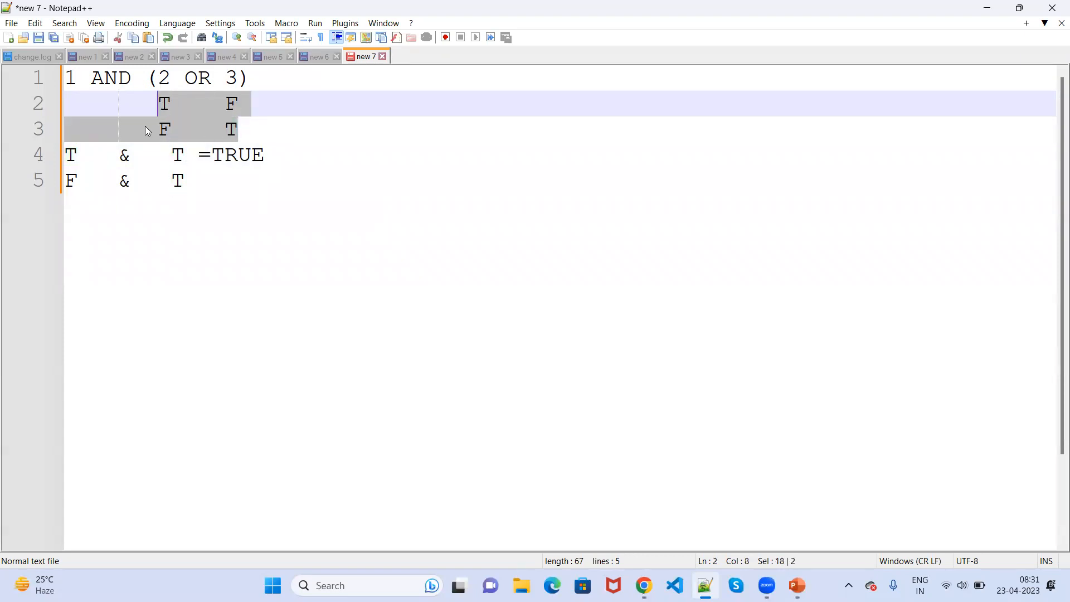
Highlight the F and T values on the fifth line and complete the line with = False.
click(181, 180)
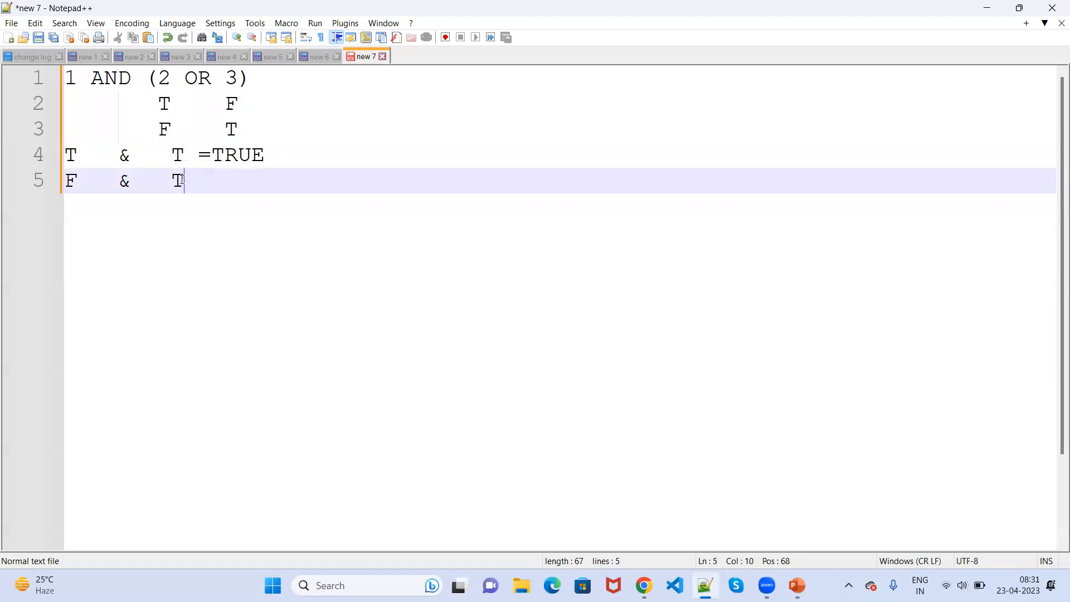
drag(80, 178, 64, 180)
drag(184, 181, 171, 180)
drag(89, 182, 65, 180)
click(179, 182)
double_click(178, 181)
click(216, 185)
text(False)
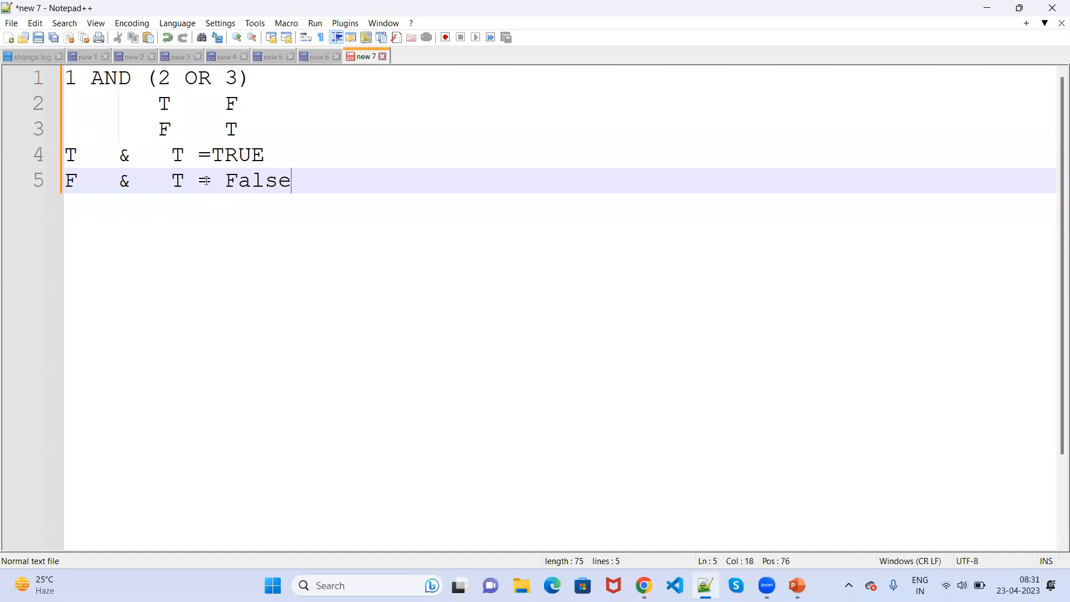
Return to the Salesforce contact list view and save its filters with the logic 1 AND (2 OR 3).
click(994, 7)
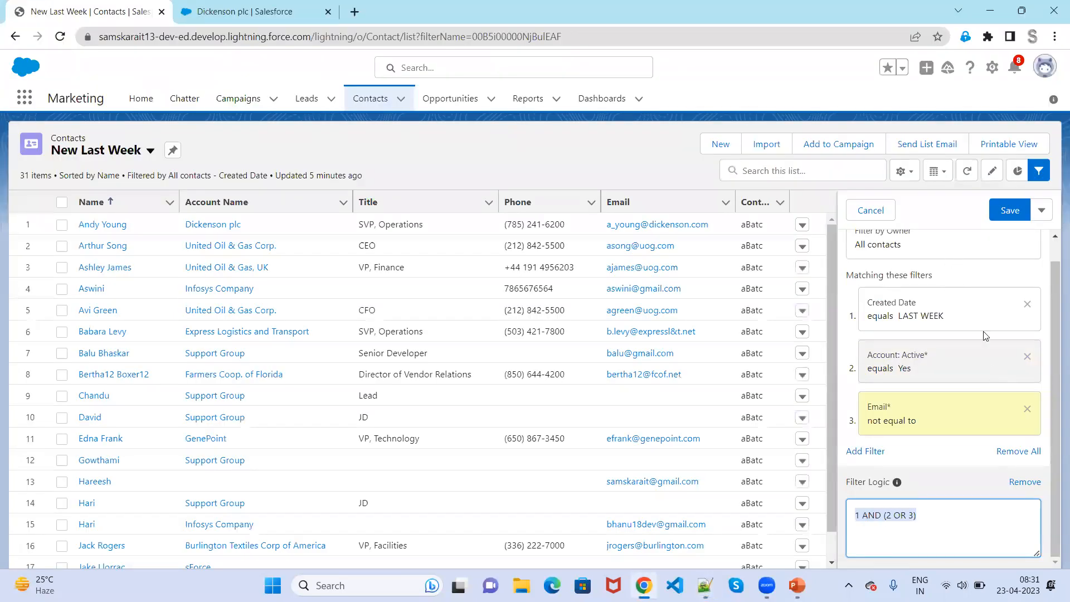
click(921, 513)
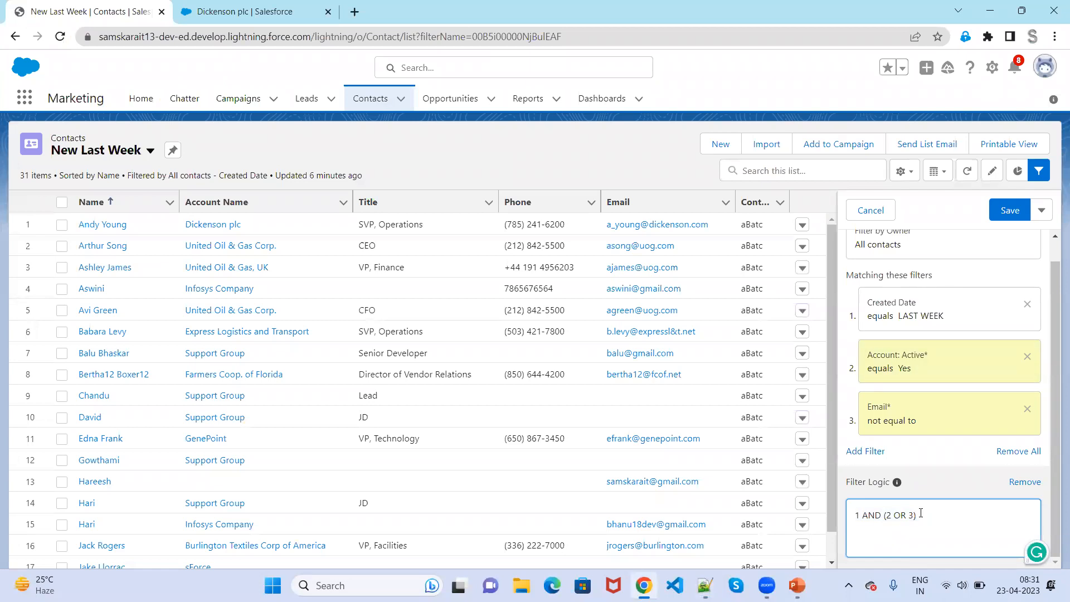
click(1009, 213)
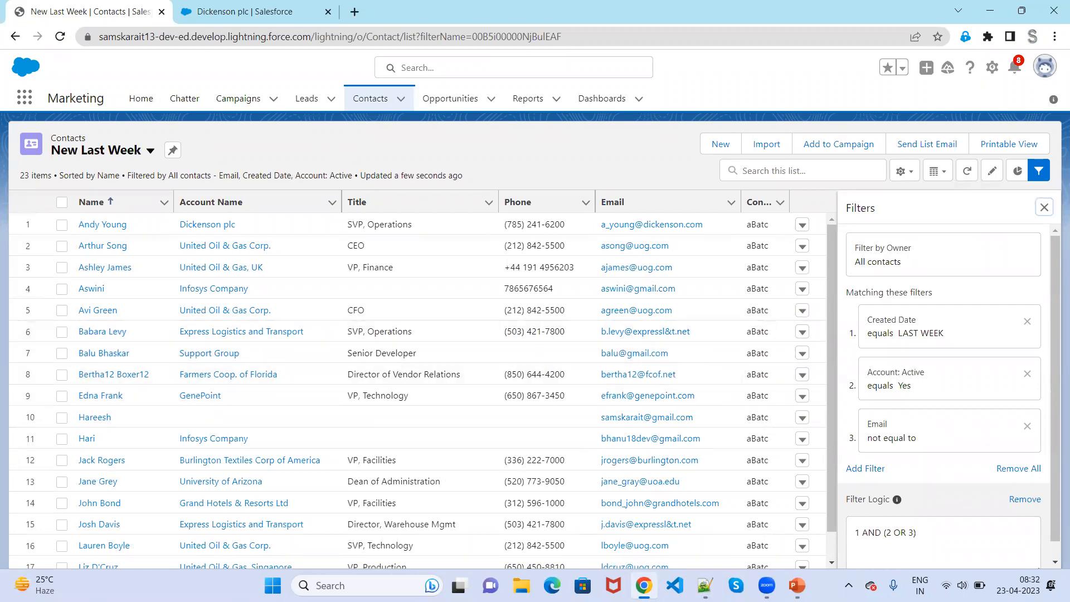
View the filter logic slide in PowerPoint, and return to the filter logic expression of the Salesforce list view.
click(797, 585)
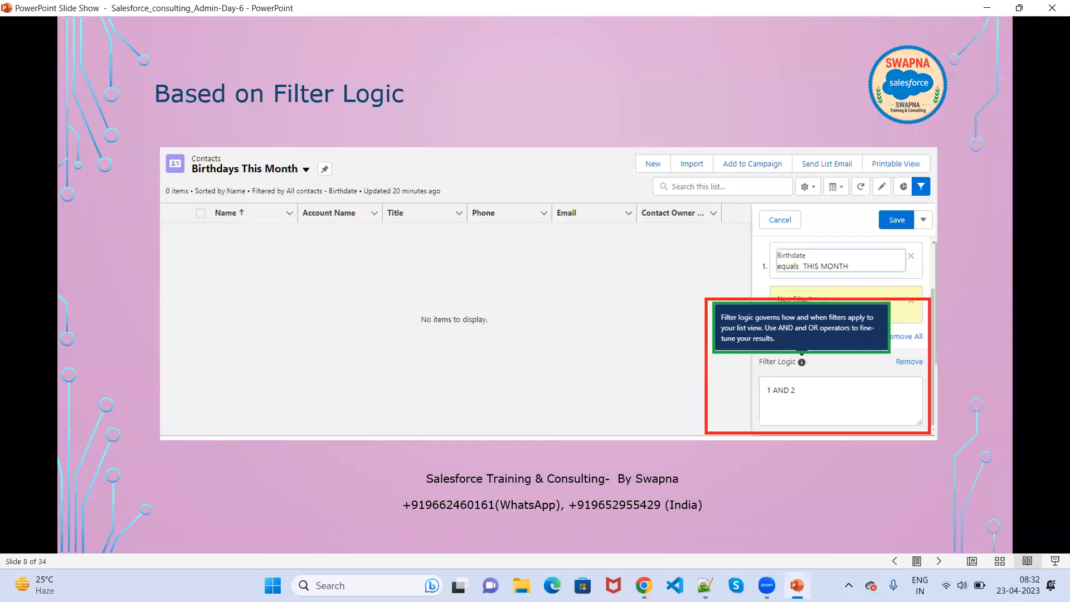
click(797, 585)
mouse_move(897, 499)
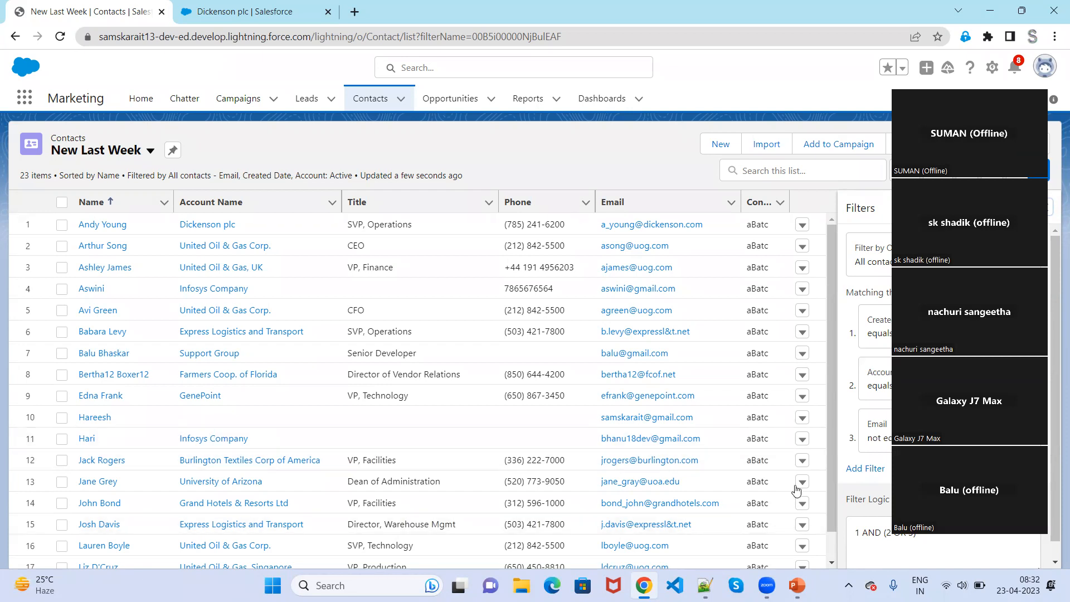
click(916, 490)
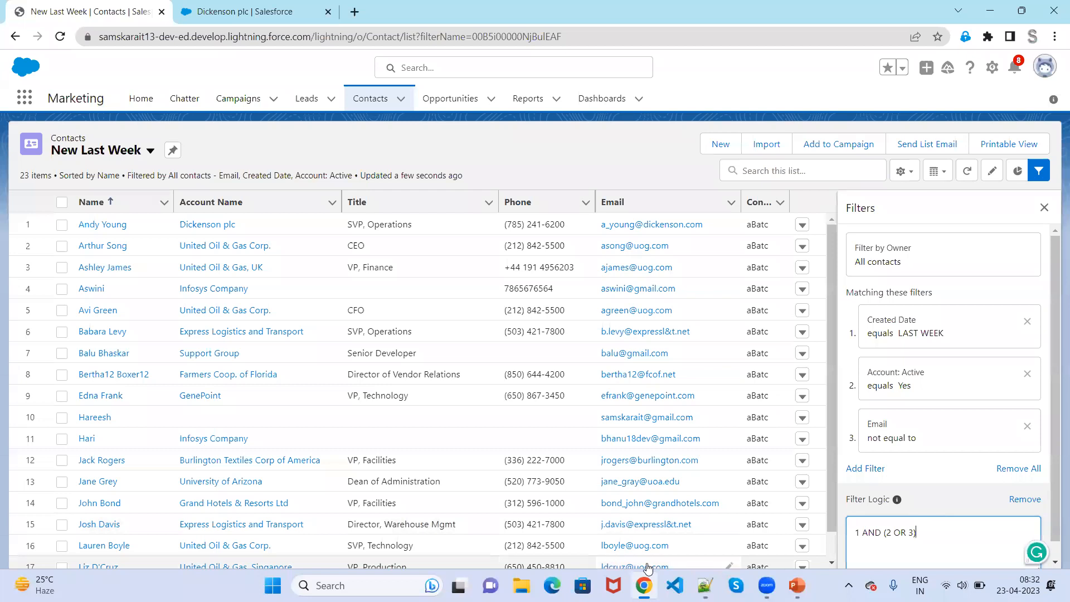
click(873, 470)
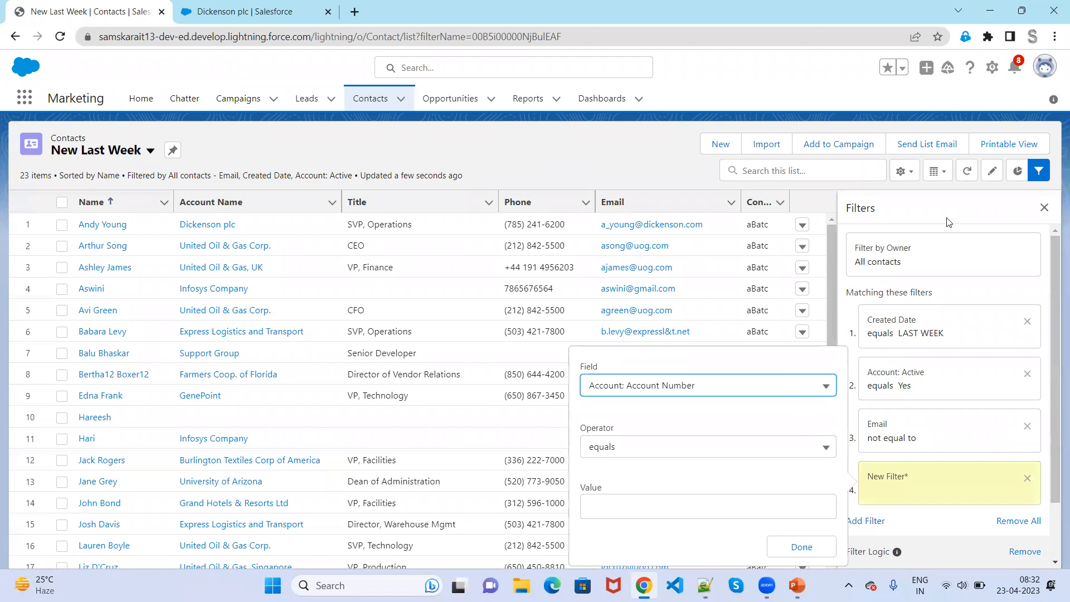
click(930, 219)
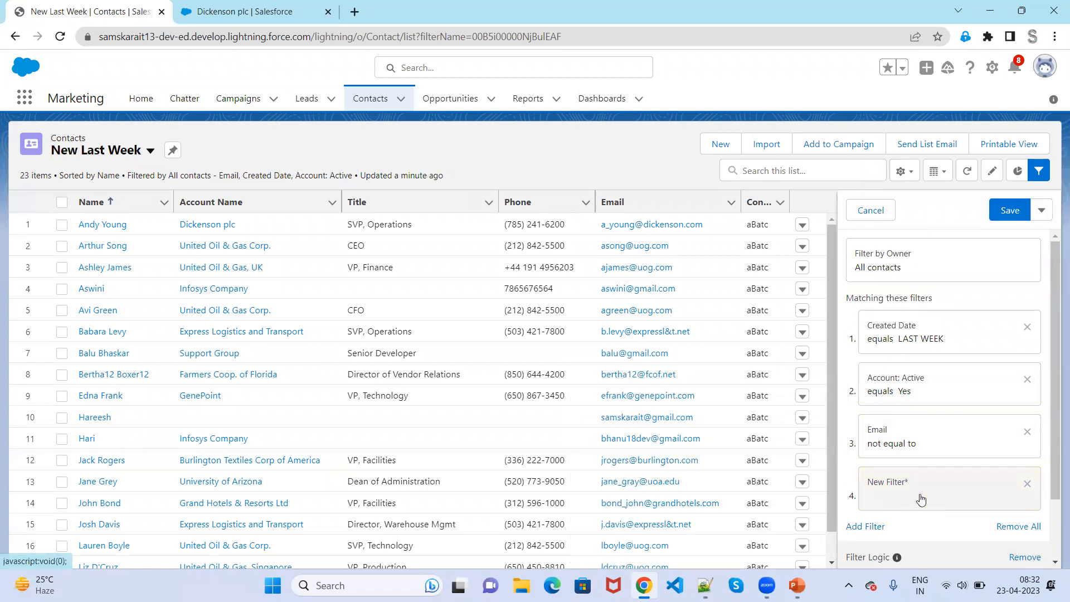
click(1027, 485)
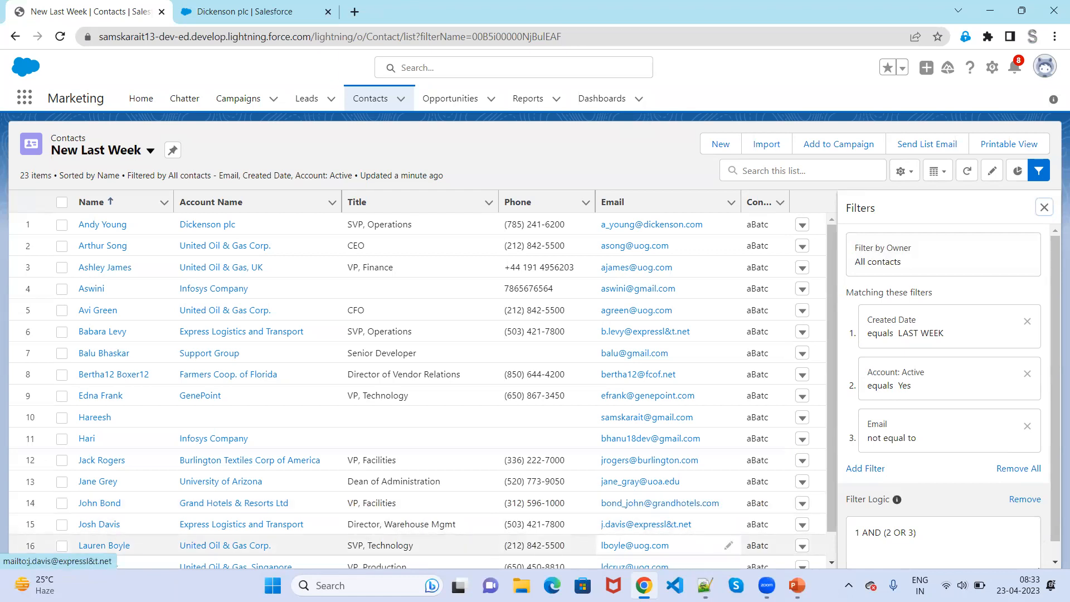
Review the PowerPoint filter logic slide, return to the Salesforce list view and display the Filter Logic help text.
key(alt+Tab)
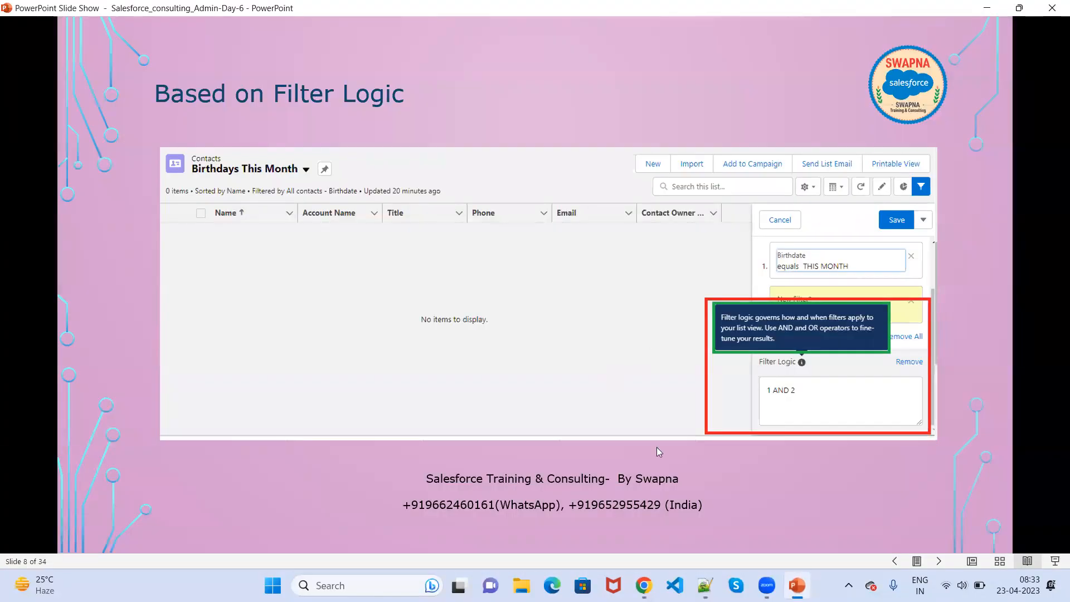
click(987, 9)
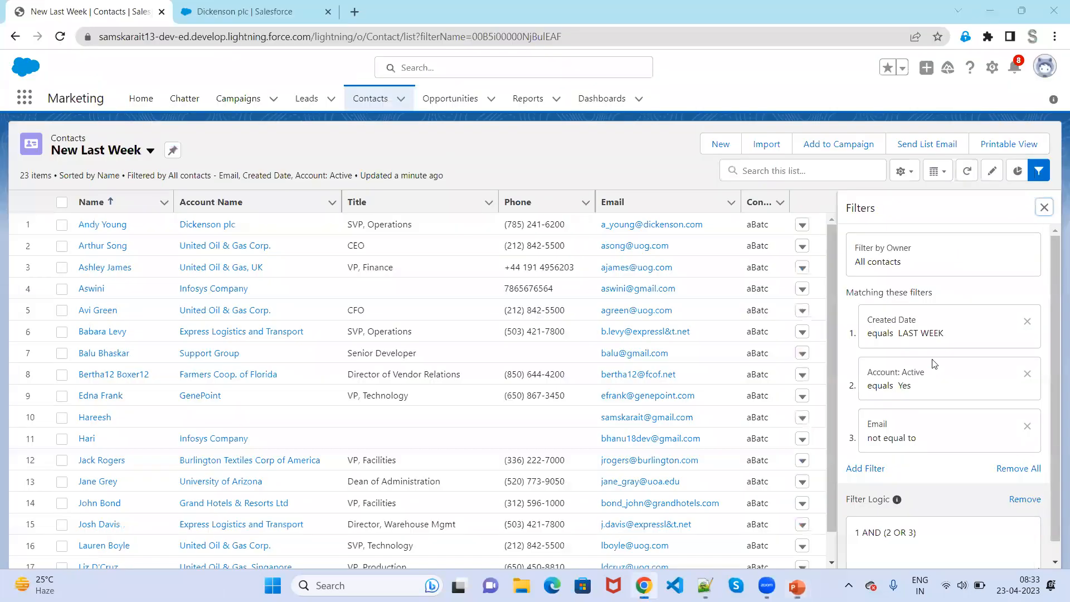
mouse_move(898, 500)
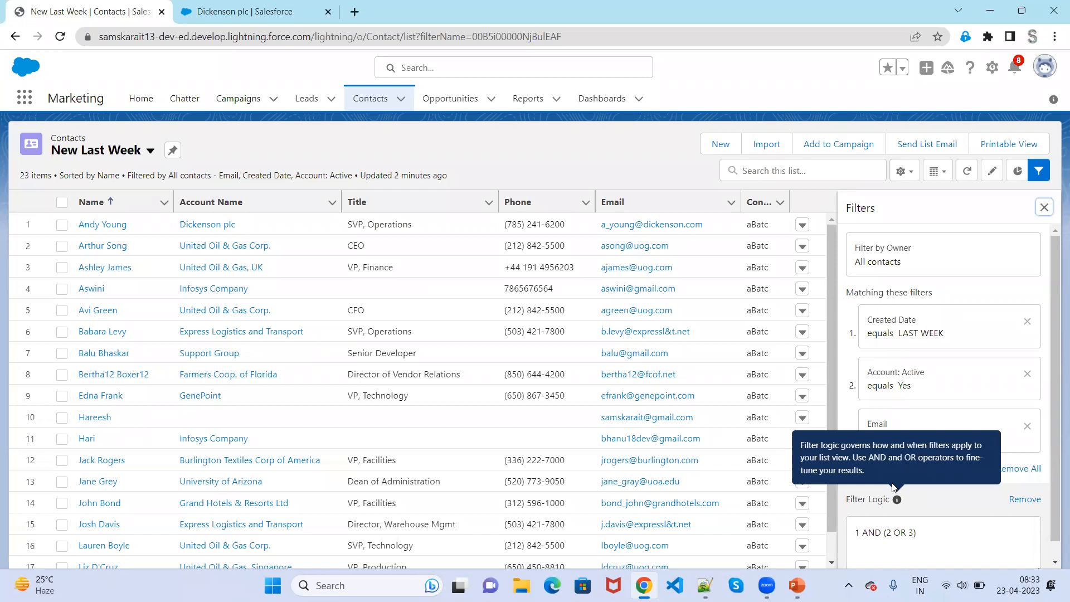
Switch to the PowerPoint slide show, advance to the Lightning list view vs classic list view slide and reveal its first picture.
mouse_move(797, 585)
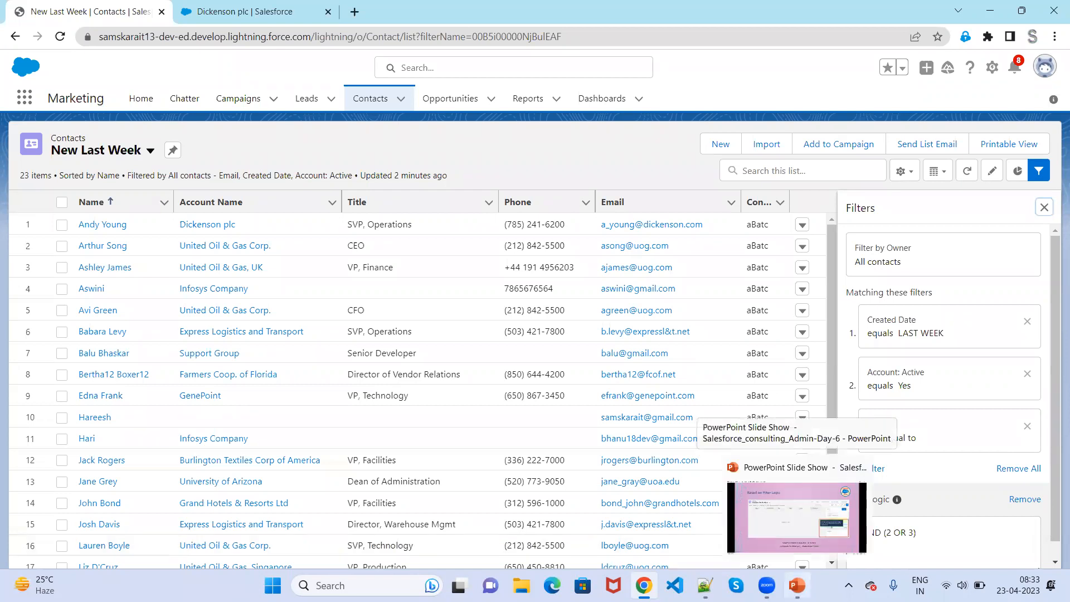
click(797, 585)
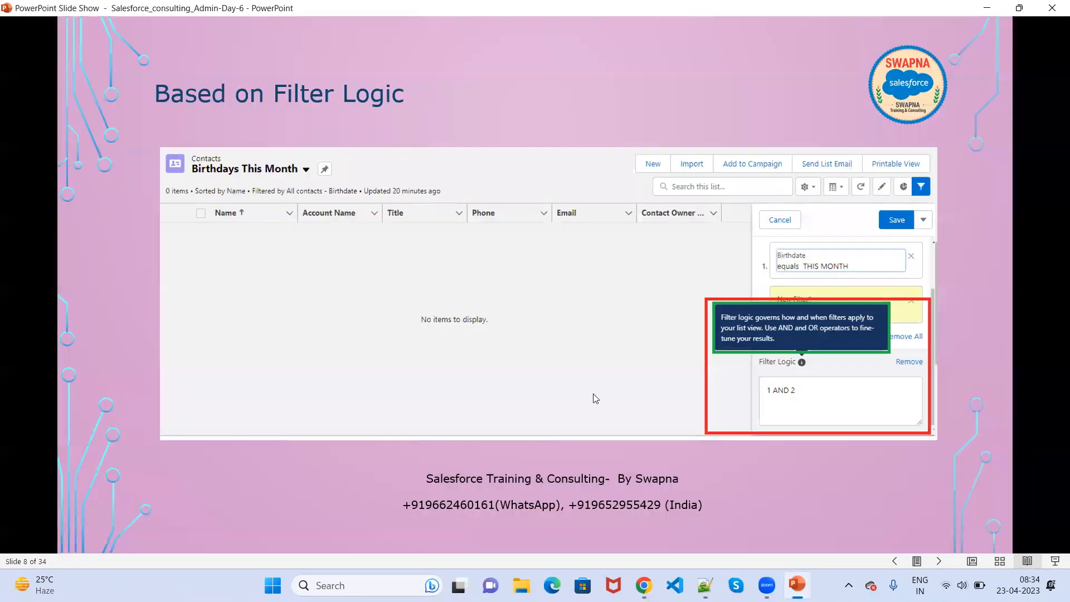
click(594, 395)
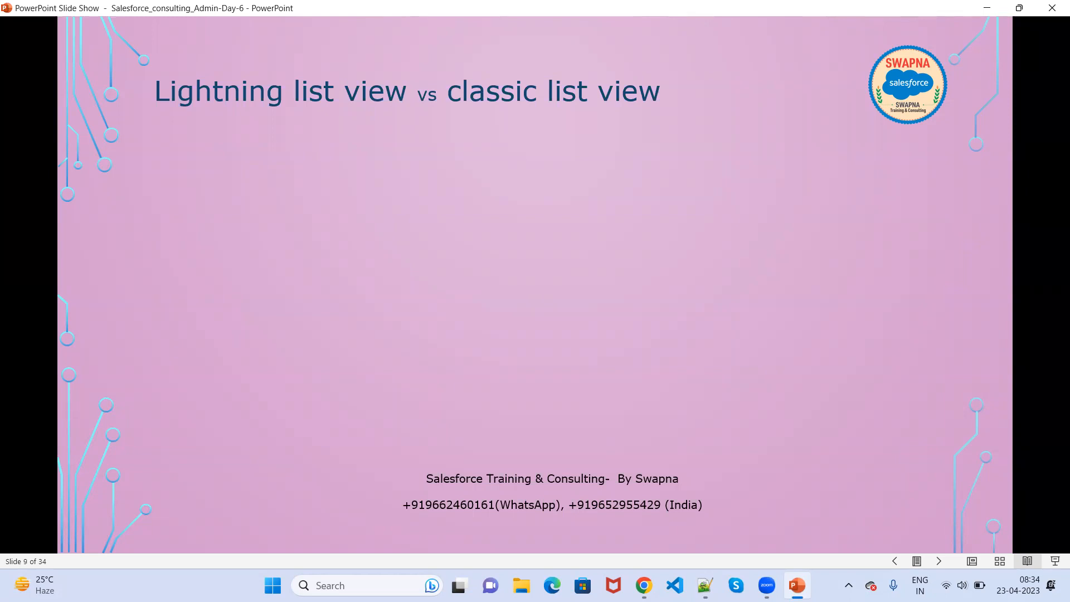
key(Right)
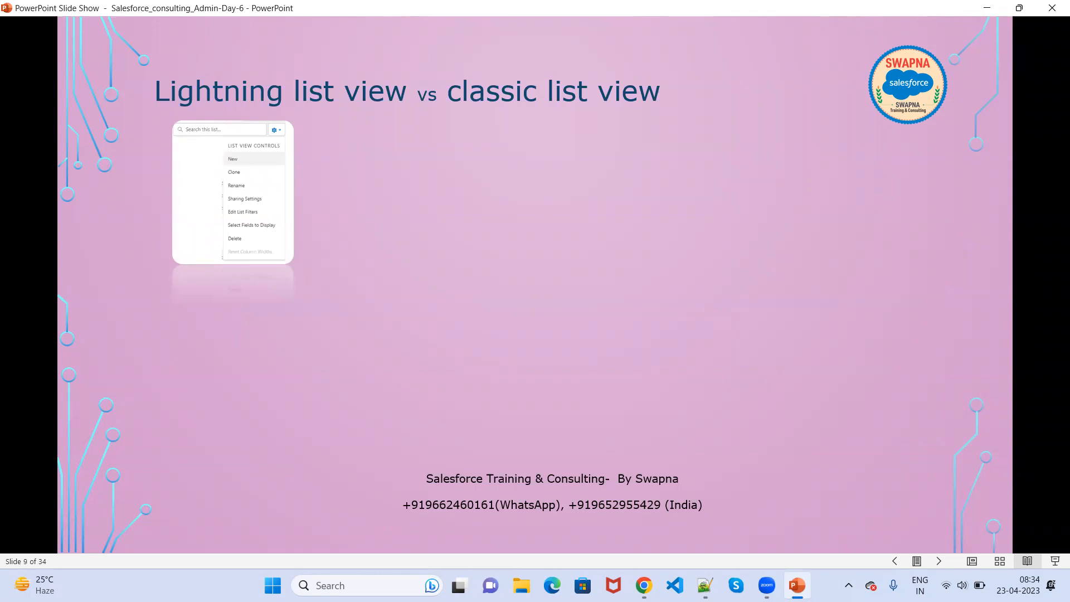
Return to the Salesforce browser window, snap it to the right half of the screen and close the list view's filters.
click(987, 7)
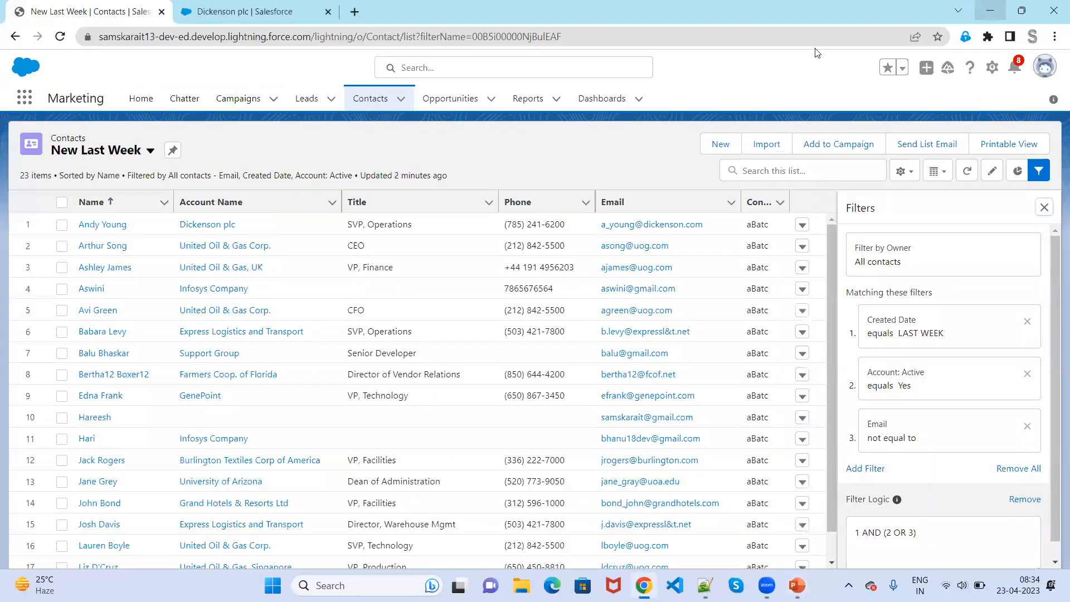
click(1022, 10)
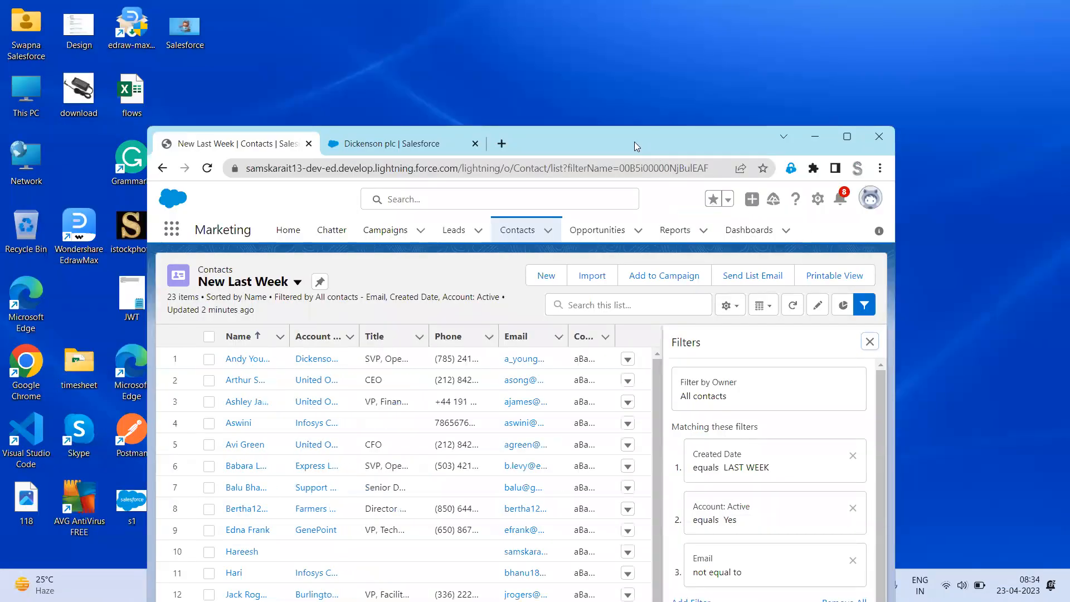
key(super+Right)
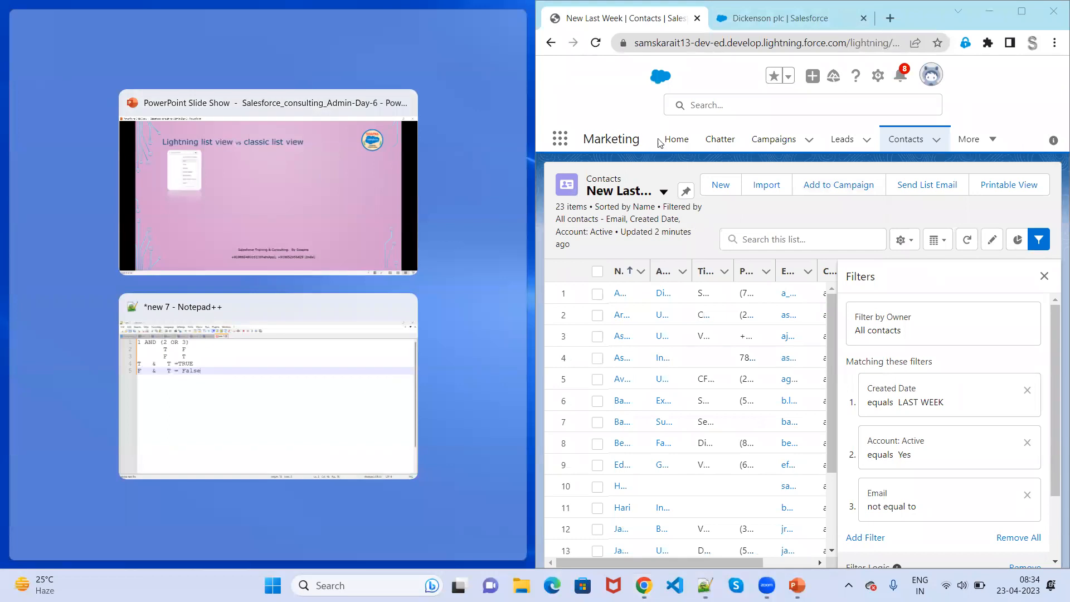
click(522, 107)
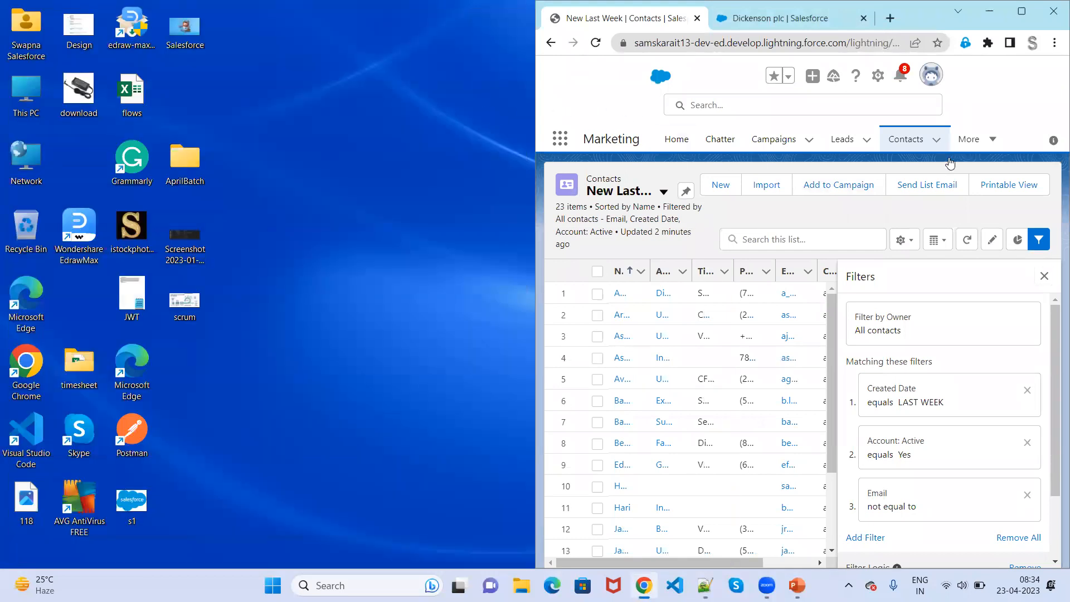
click(1045, 276)
Open samskarait13-dev-ed.develop.my.salesforce.com in a new Chrome incognito window.
click(890, 20)
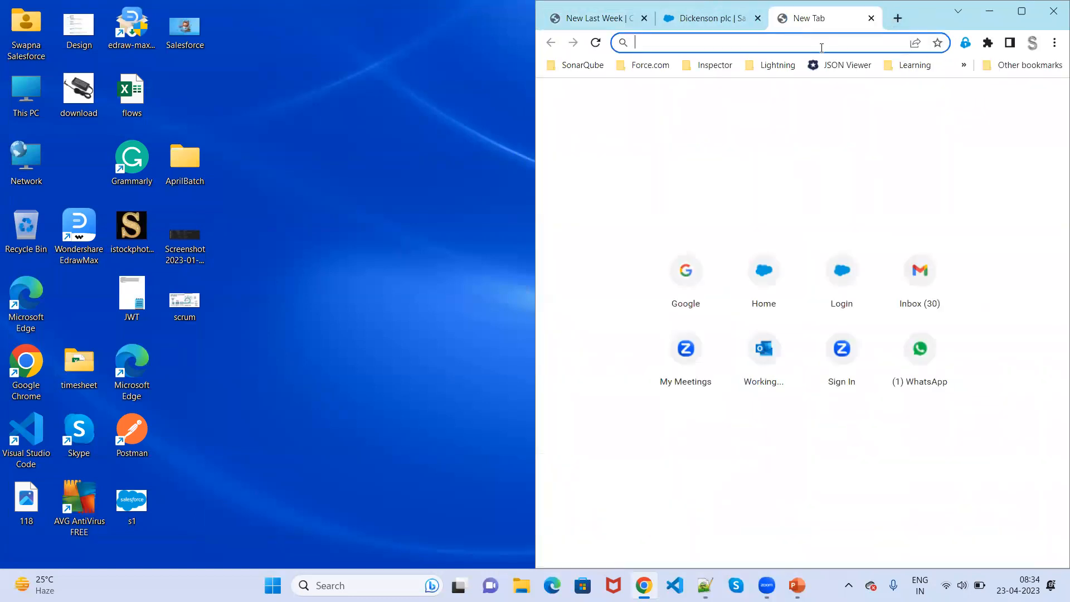
click(872, 17)
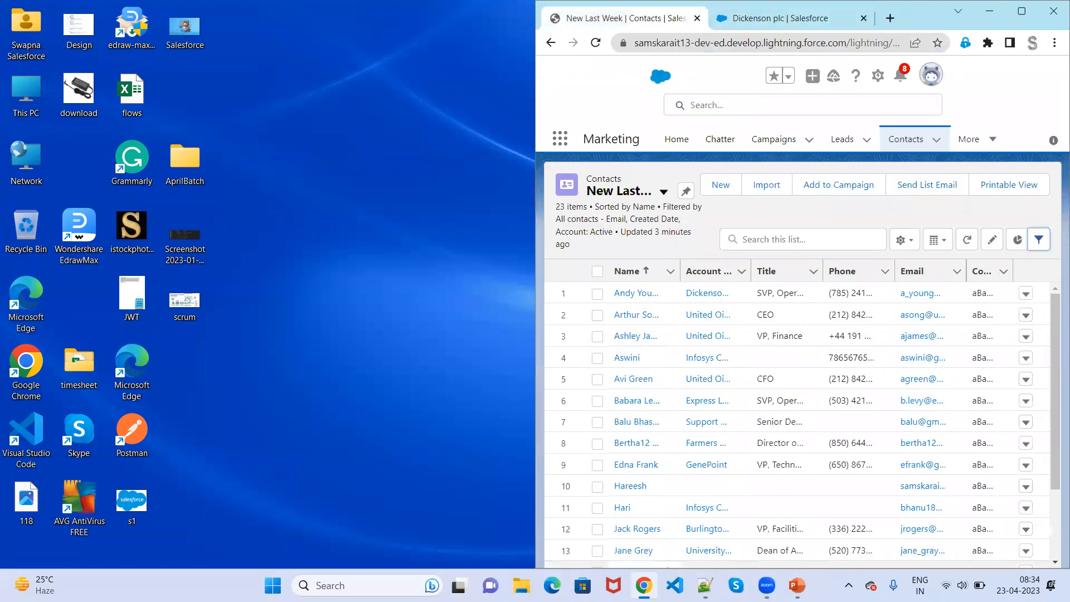
right_click(644, 585)
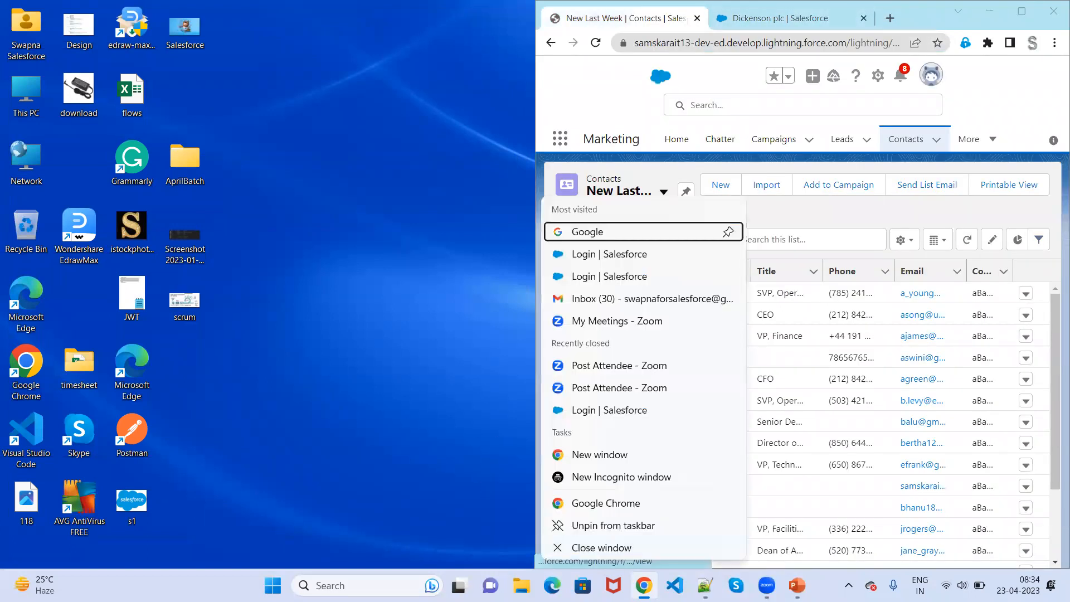
click(638, 480)
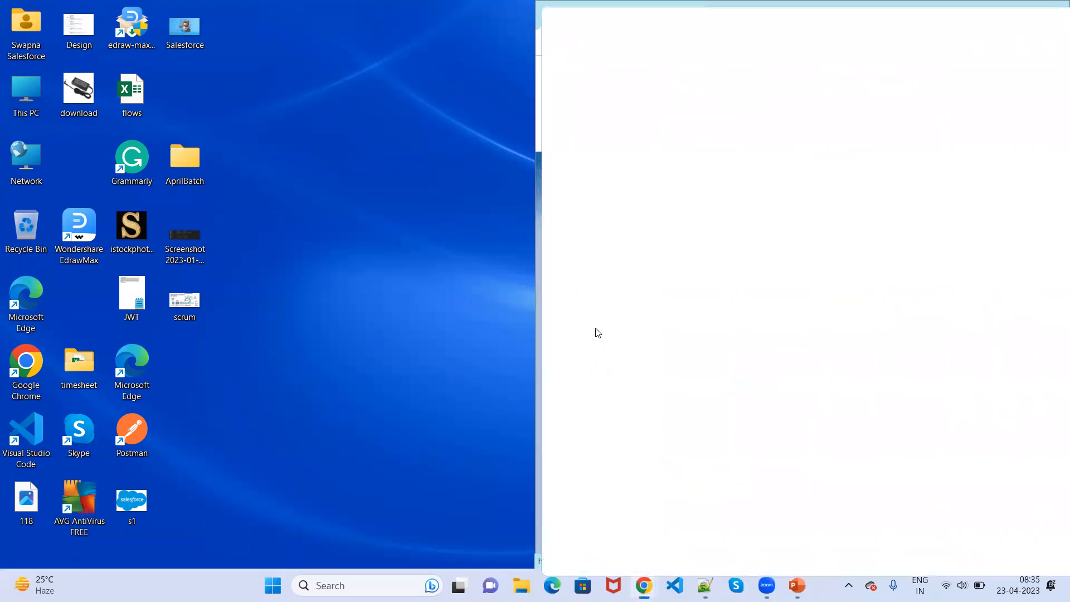
text(sam)
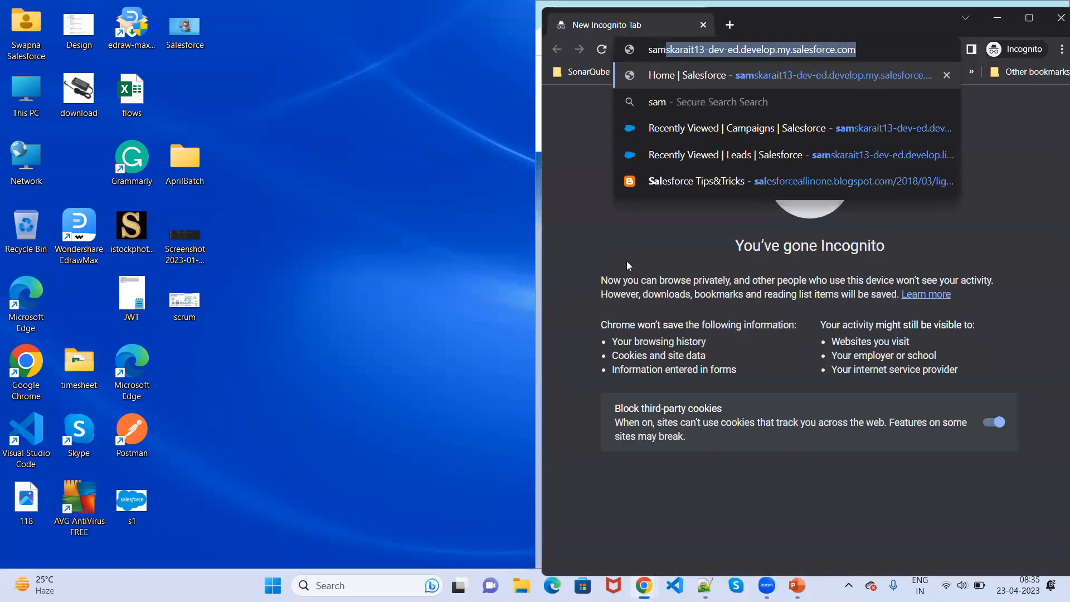
key(Return)
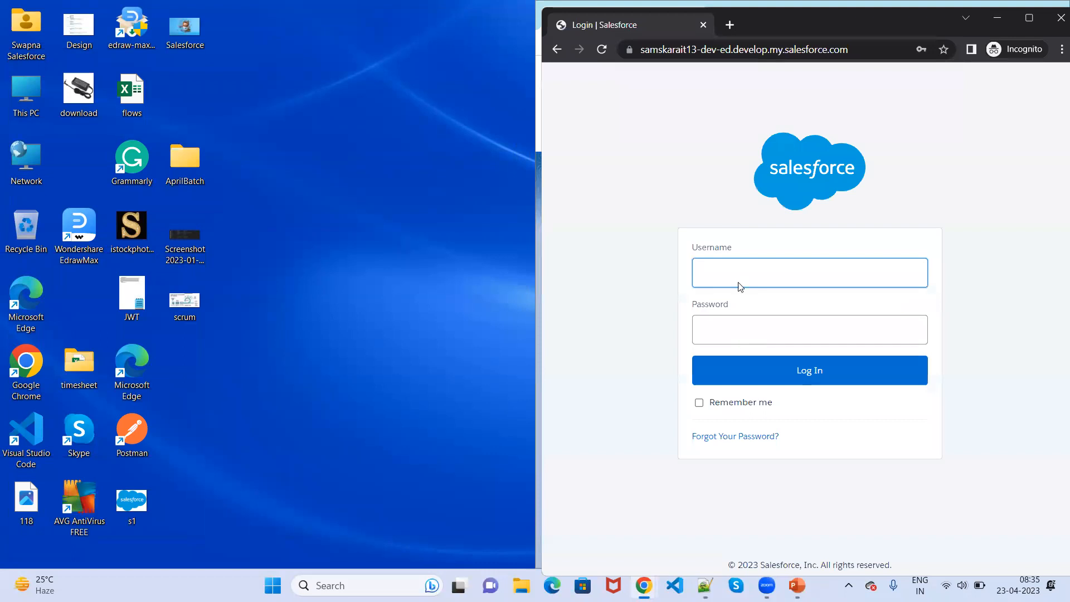
Log in to the Salesforce org with the saved username and password and snap the incognito window to the left half of the screen.
click(738, 273)
click(795, 314)
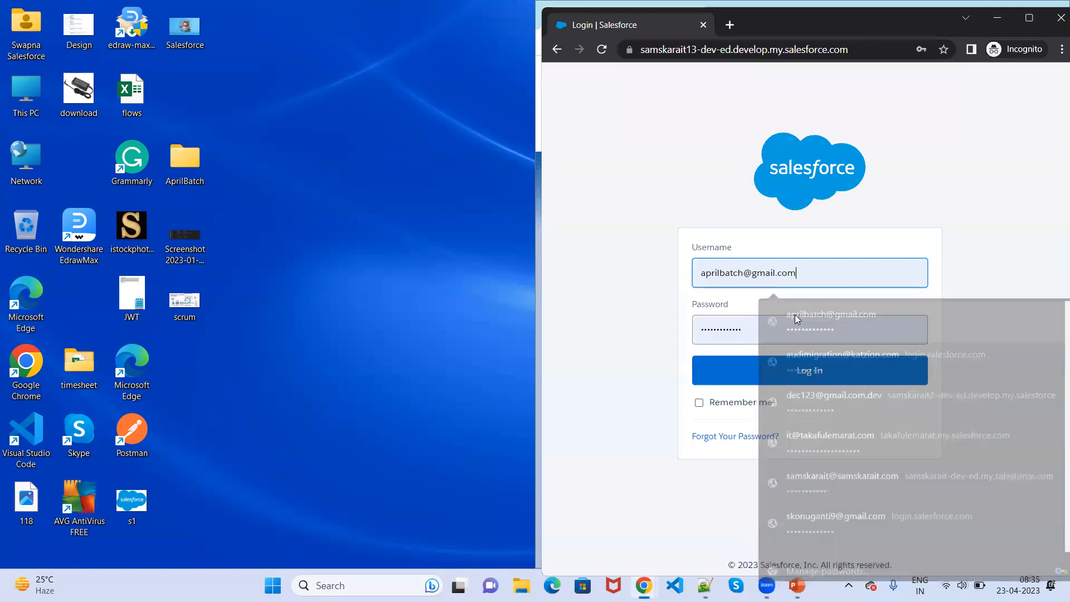
click(770, 374)
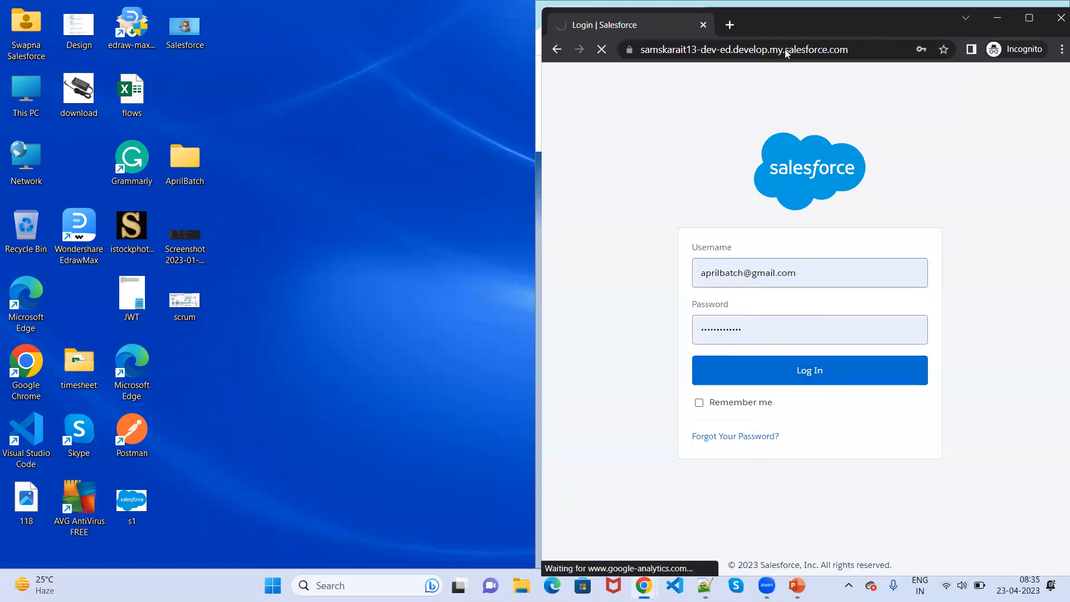
drag(786, 26, 785, 49)
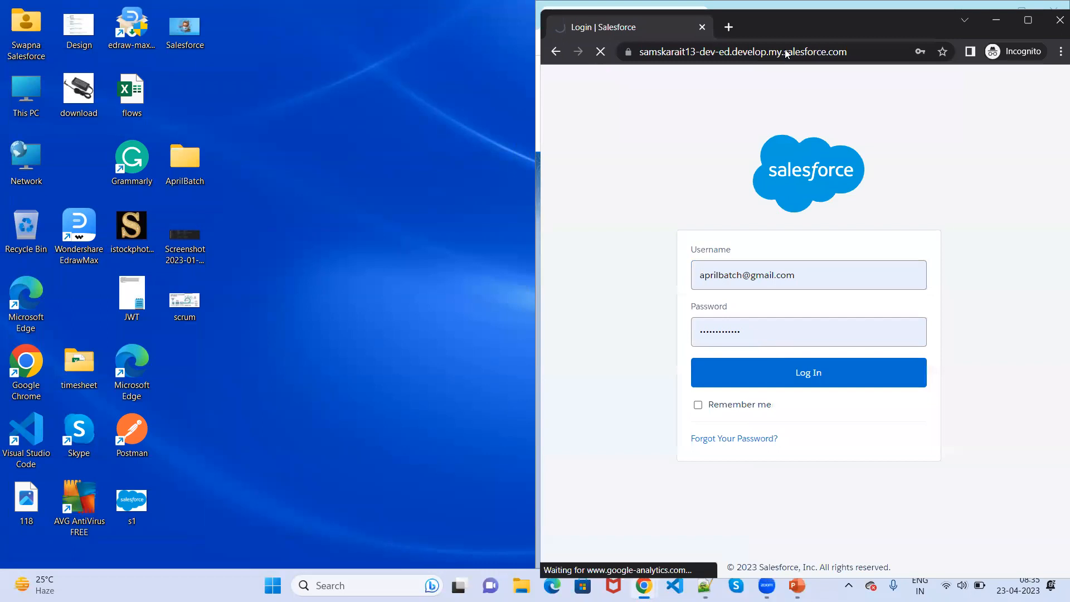
key(super+Left)
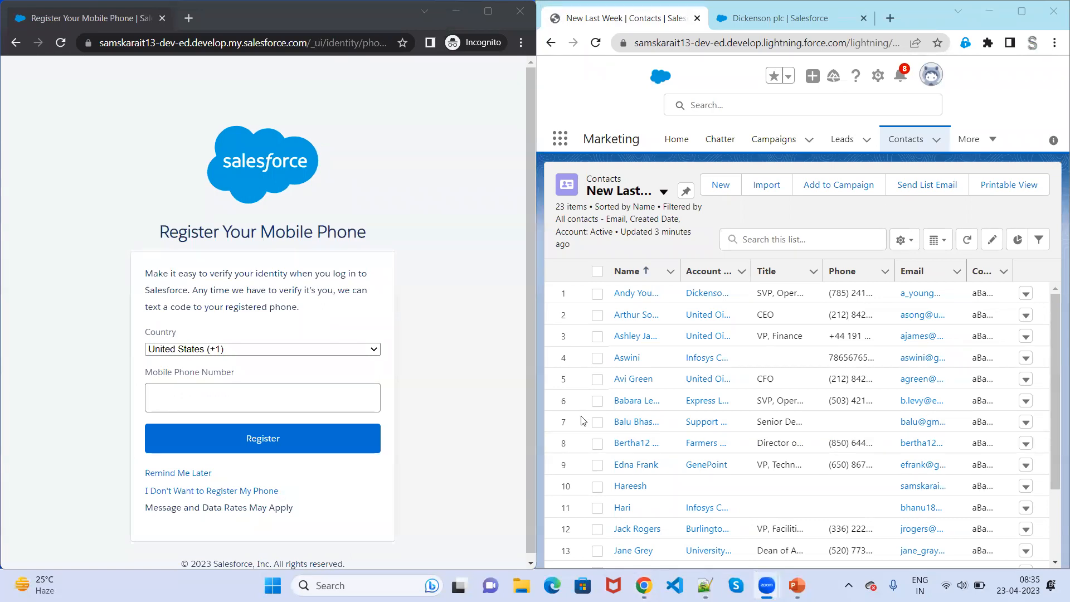
Postpone the mobile phone registration and open the Contacts home page in Salesforce Classic.
click(166, 474)
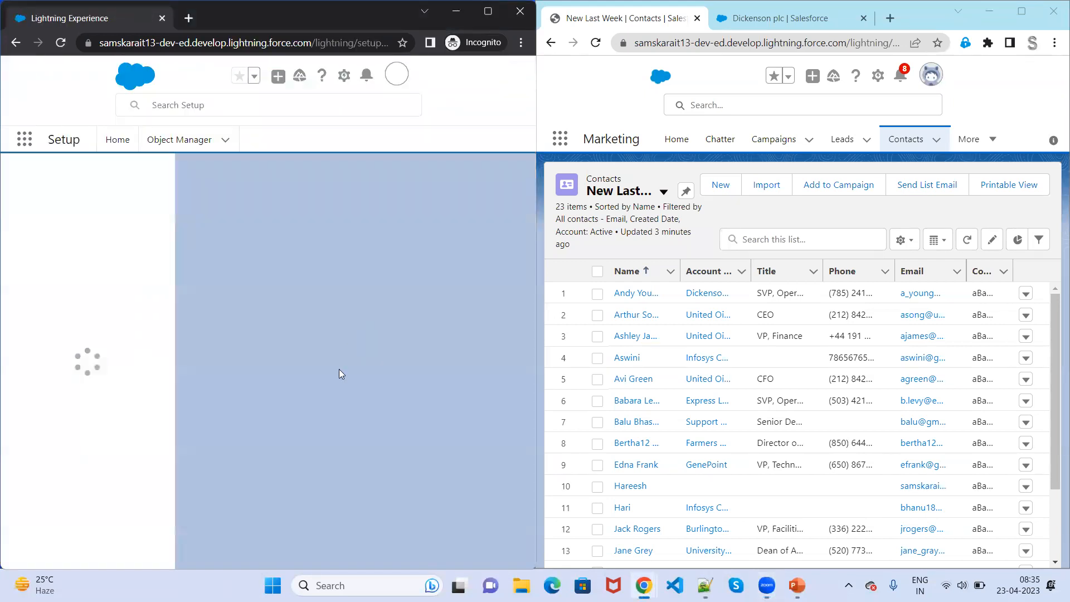
click(392, 78)
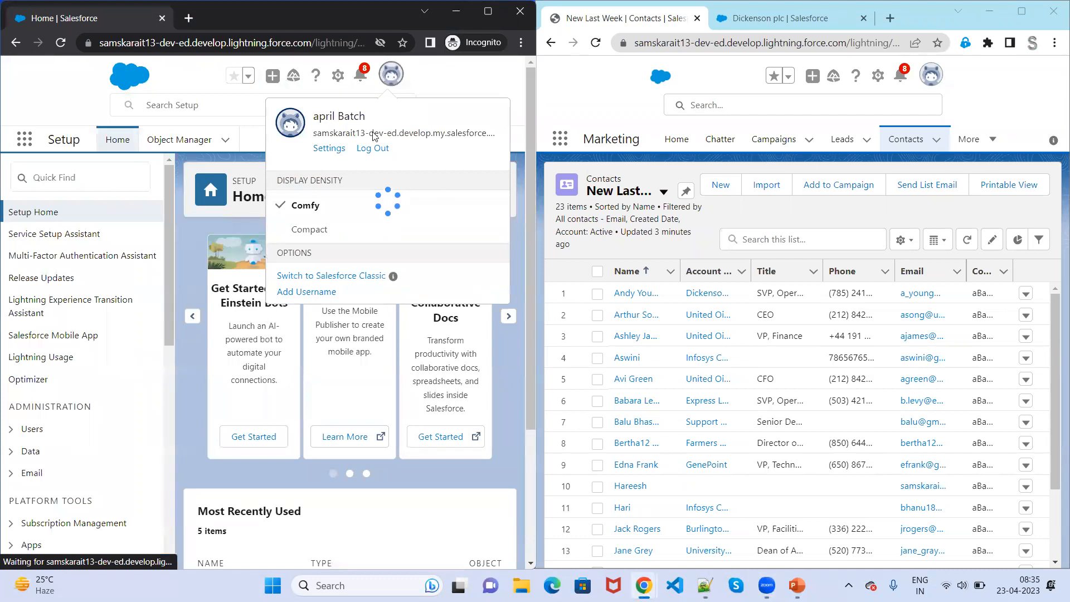
click(355, 279)
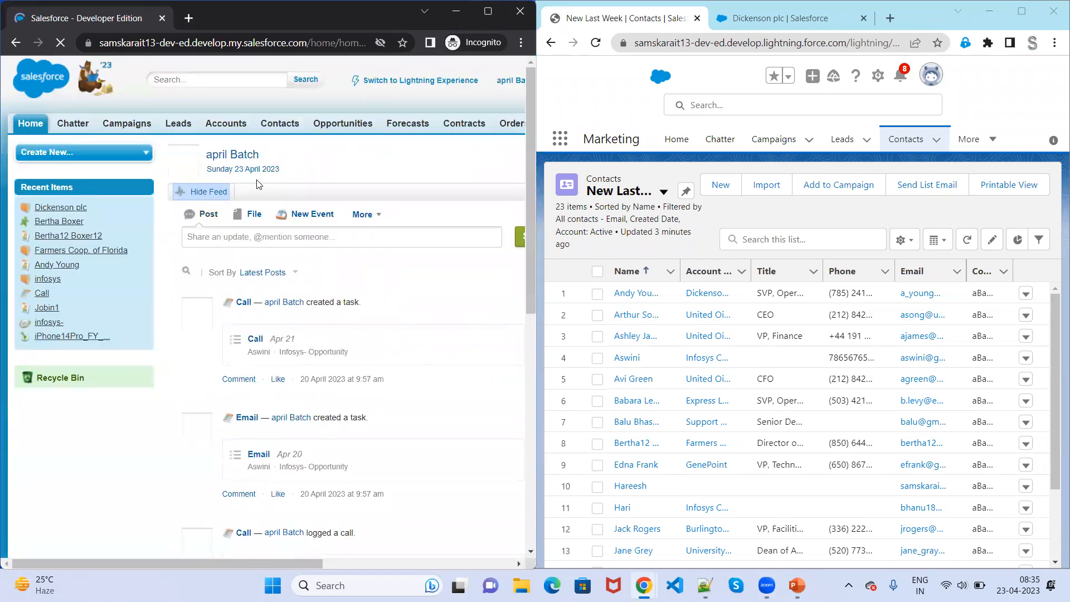
click(279, 126)
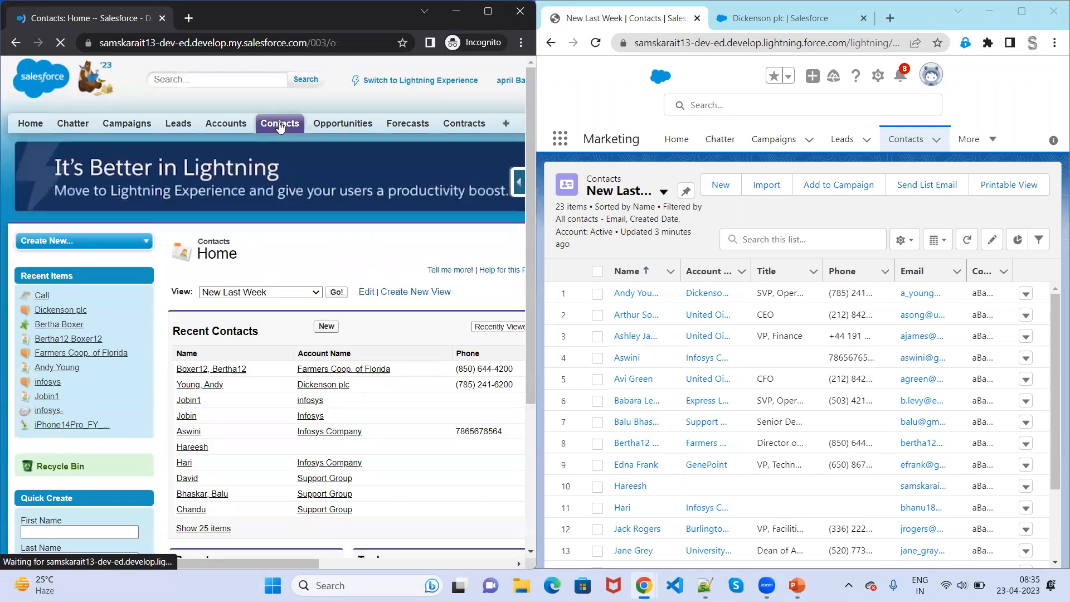
Compare the available contact list views in Lightning with those in Classic, leaving New Last Week selected in both.
click(663, 192)
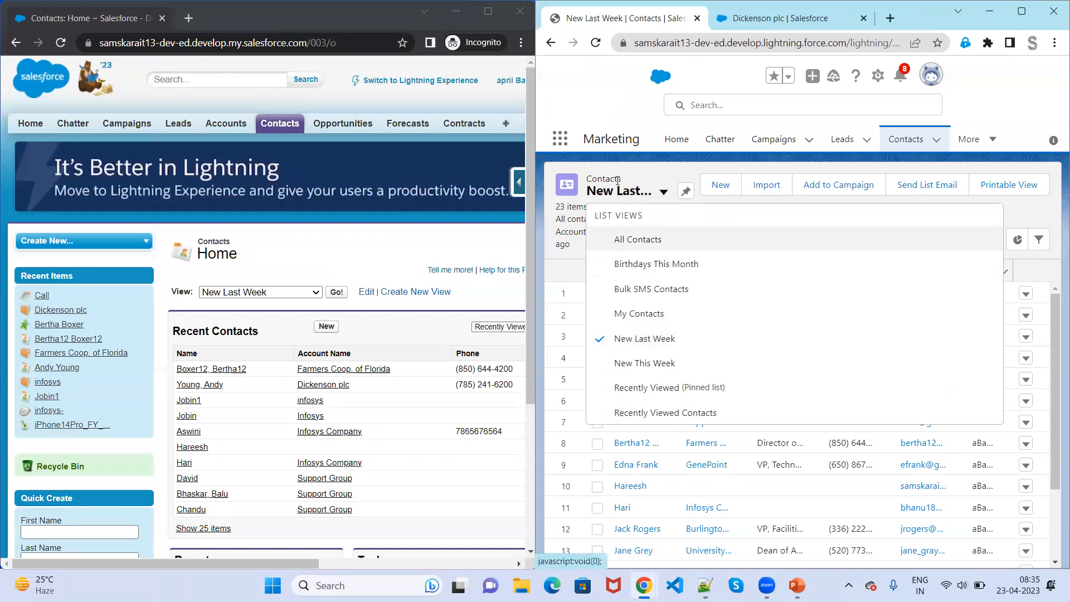
click(354, 266)
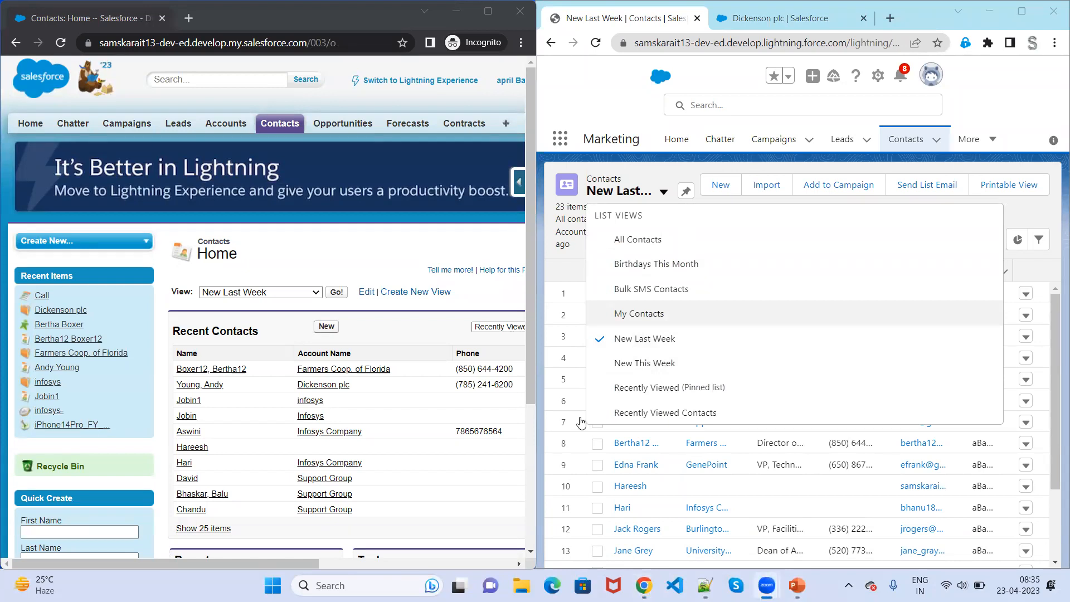
click(316, 293)
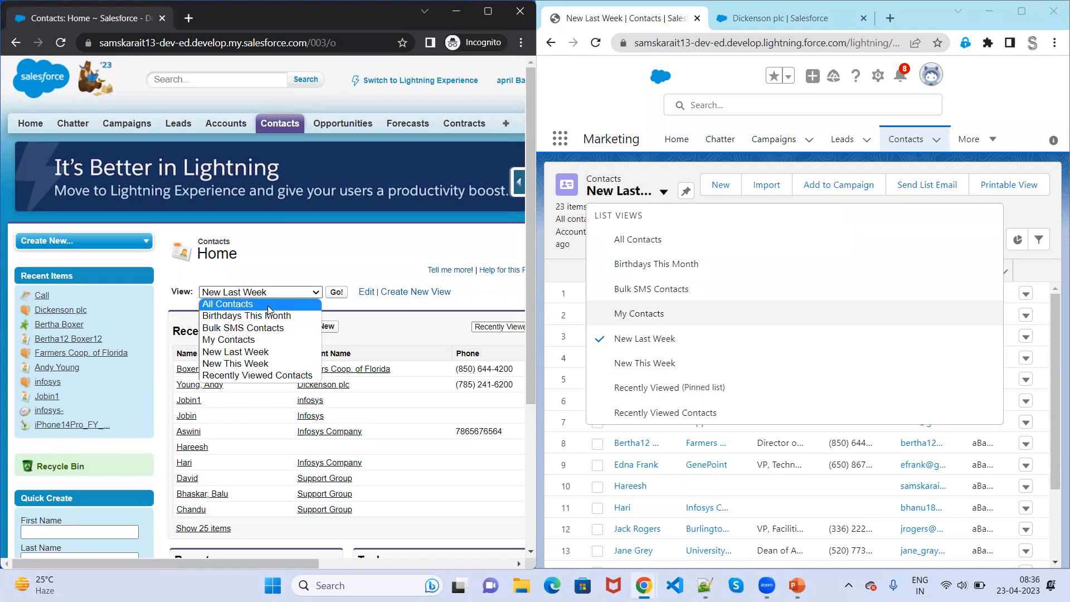
click(301, 253)
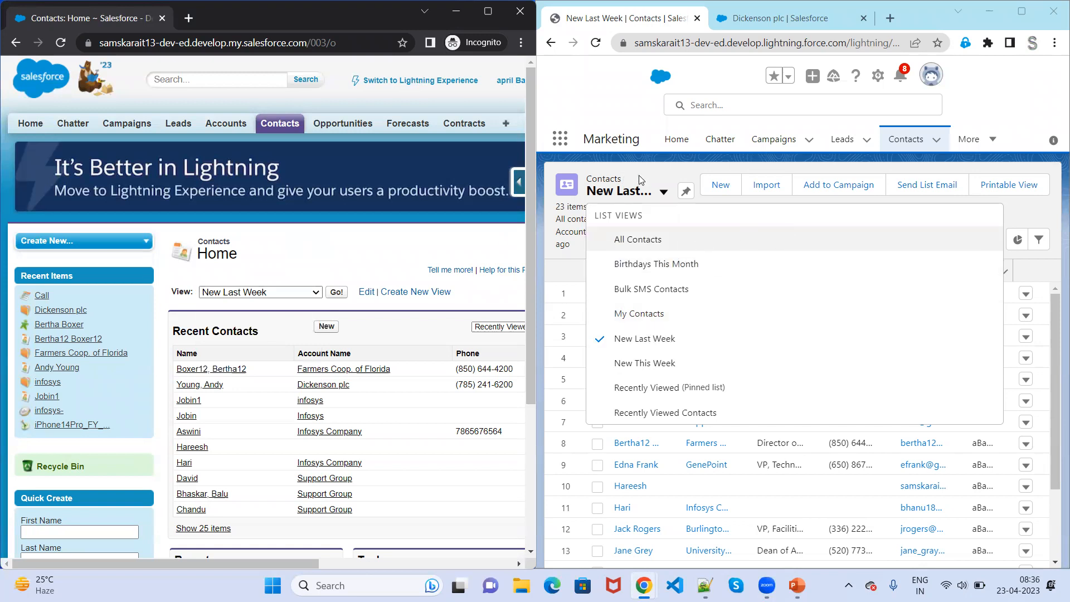
click(663, 173)
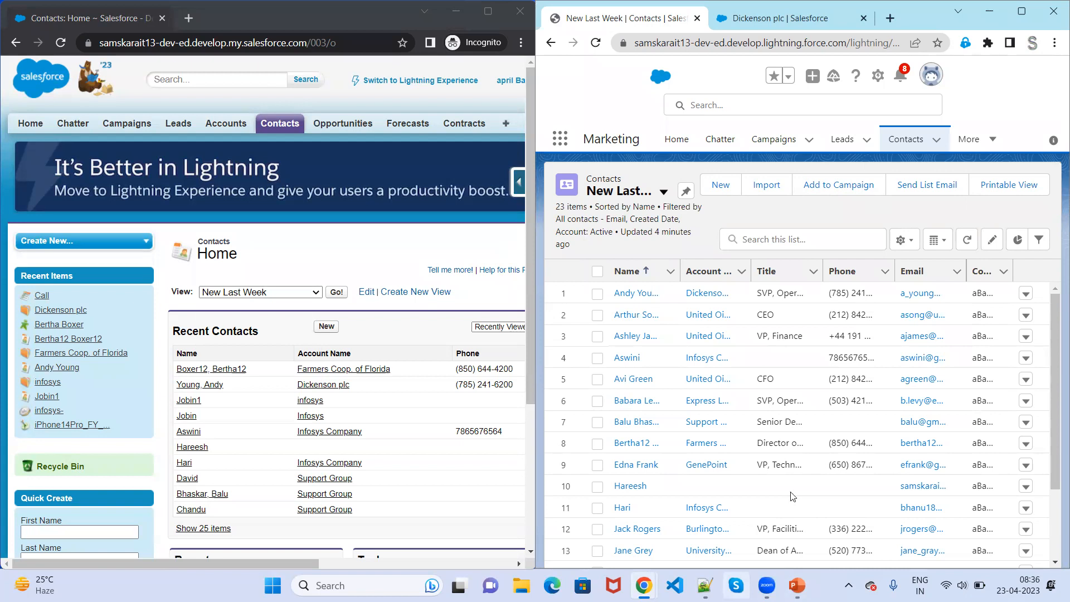
Open the new list view form for contacts in Lightning and the Create New View page in Classic.
mouse_move(378, 273)
mouse_down()
mouse_move(387, 289)
mouse_move(467, 305)
mouse_up()
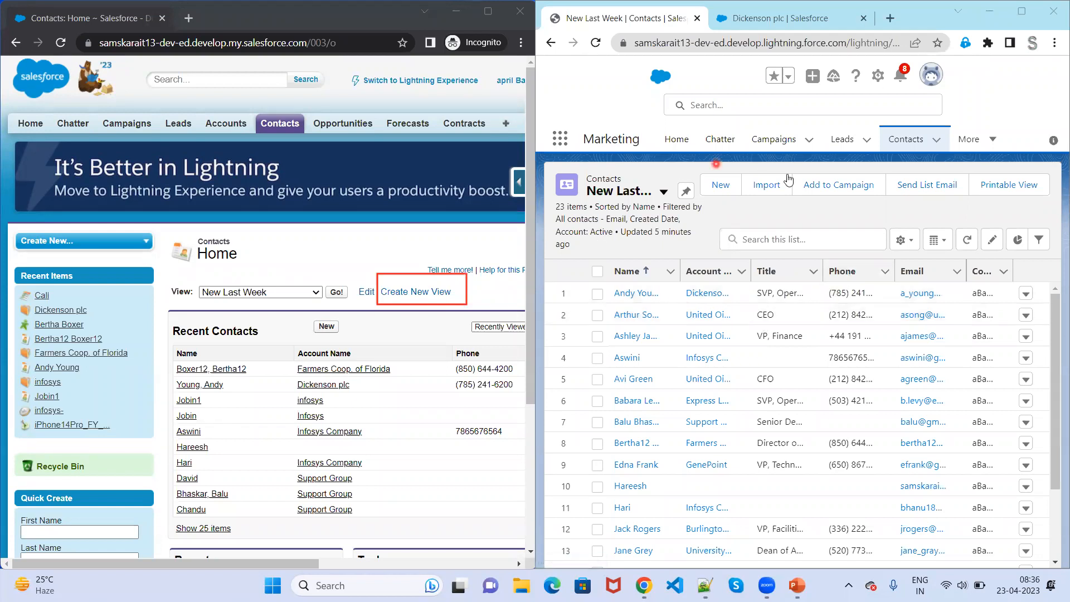
click(911, 245)
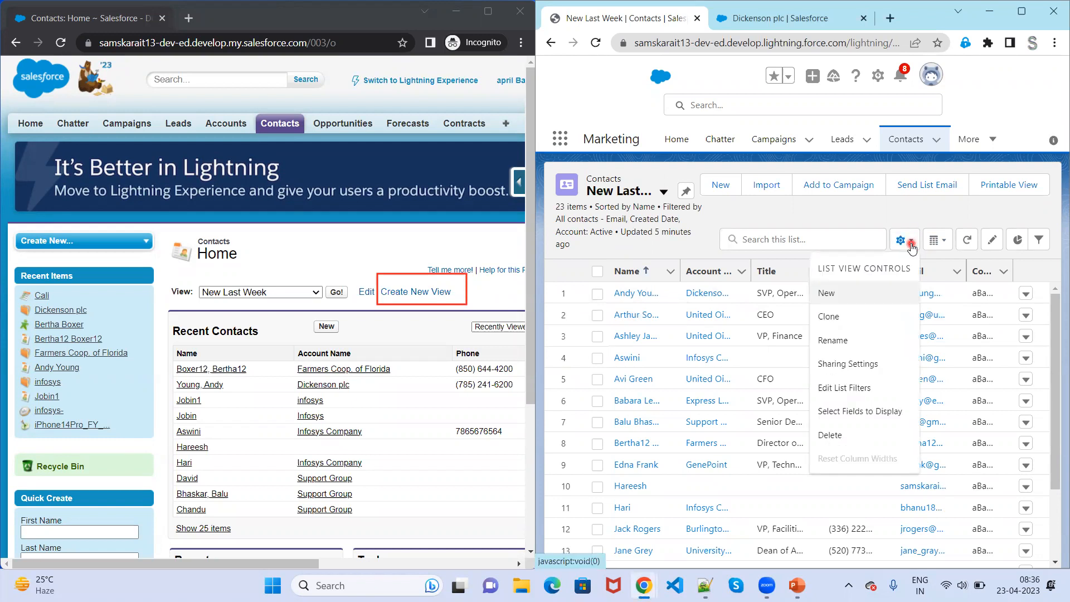
click(602, 192)
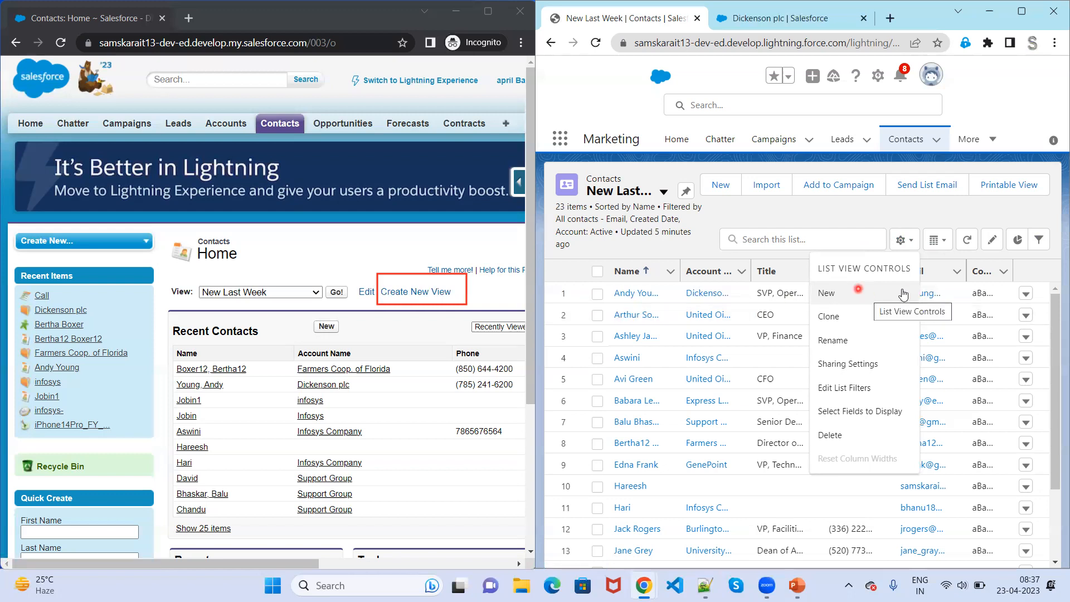
click(827, 298)
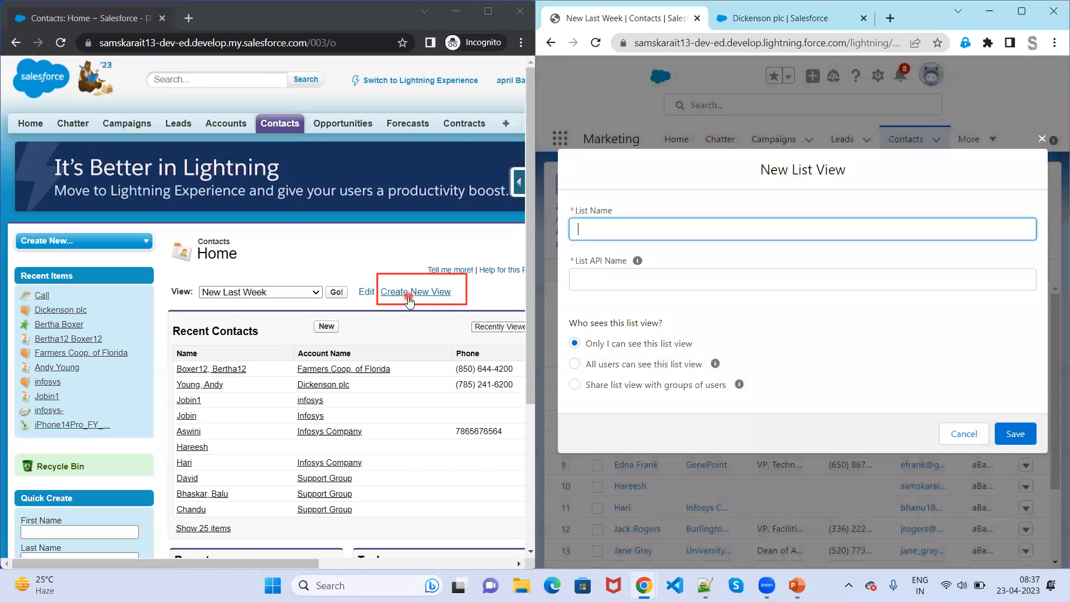
click(410, 298)
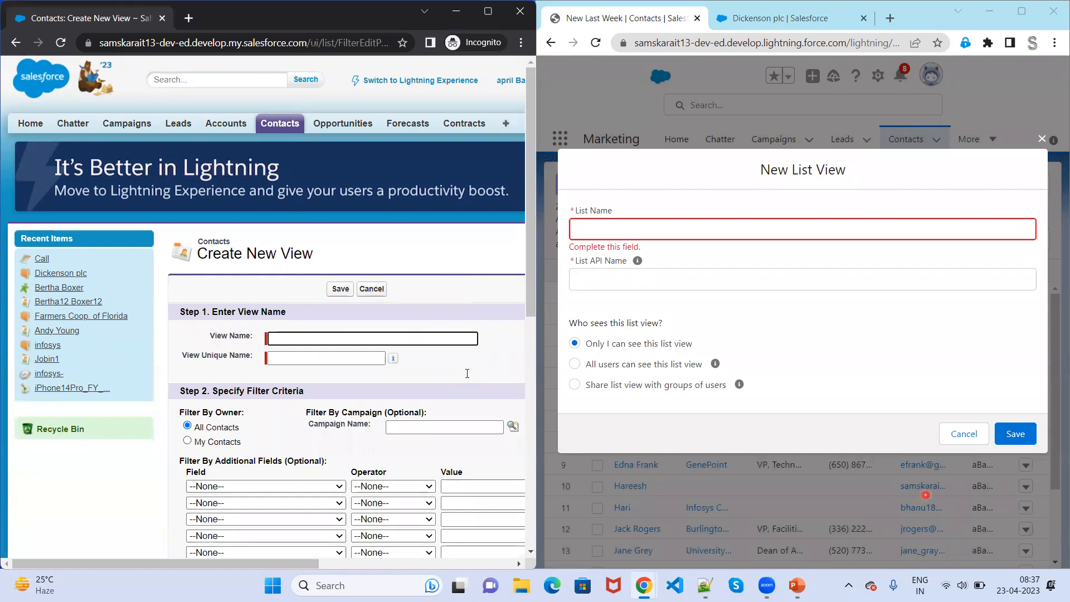
Maximize the Classic window and examine the Create New View page's name, filter criteria, display fields and visibility sections.
scroll(392, 379, down, 1)
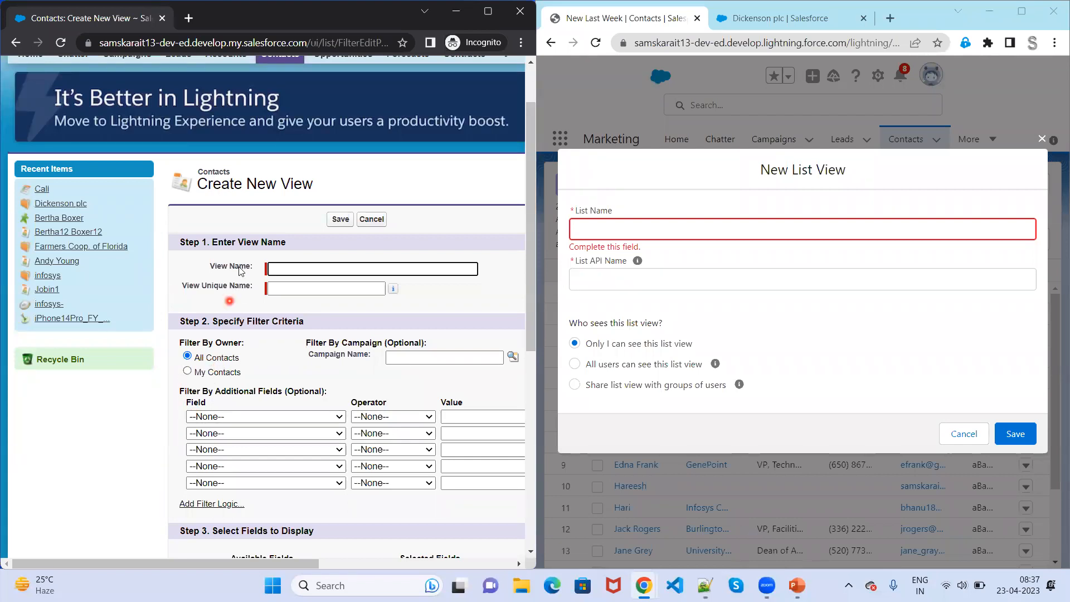
click(488, 11)
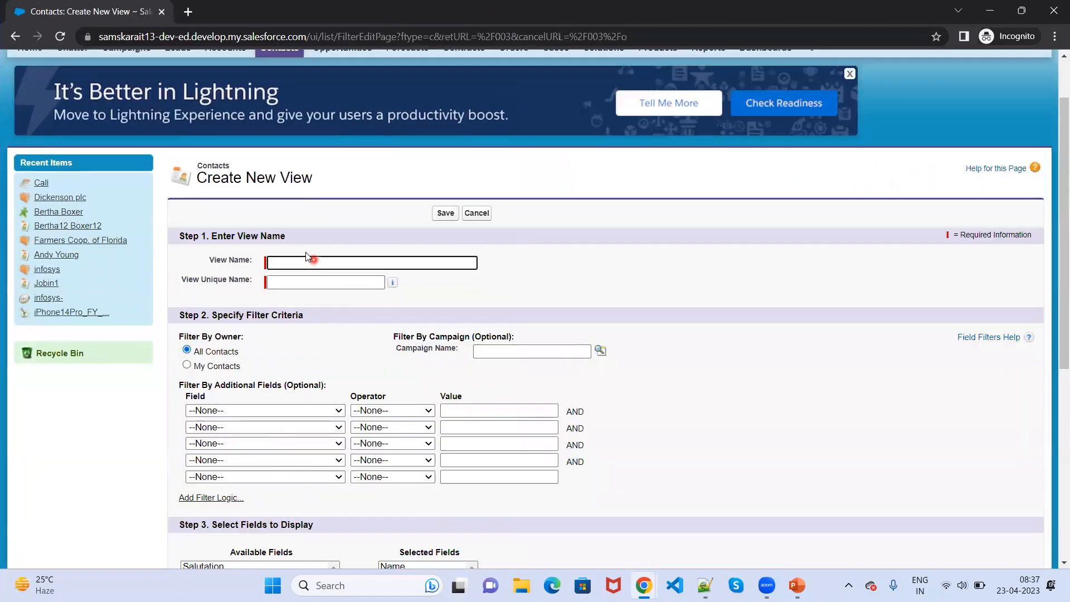
scroll(329, 471, down, 3)
scroll(325, 447, down, 3)
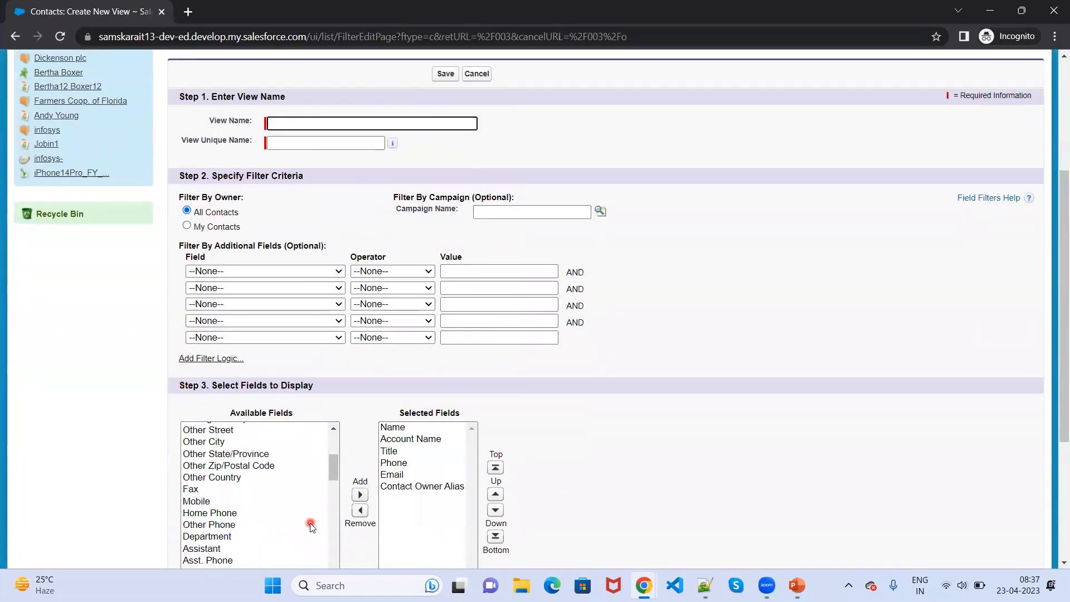
scroll(626, 421, down, 4)
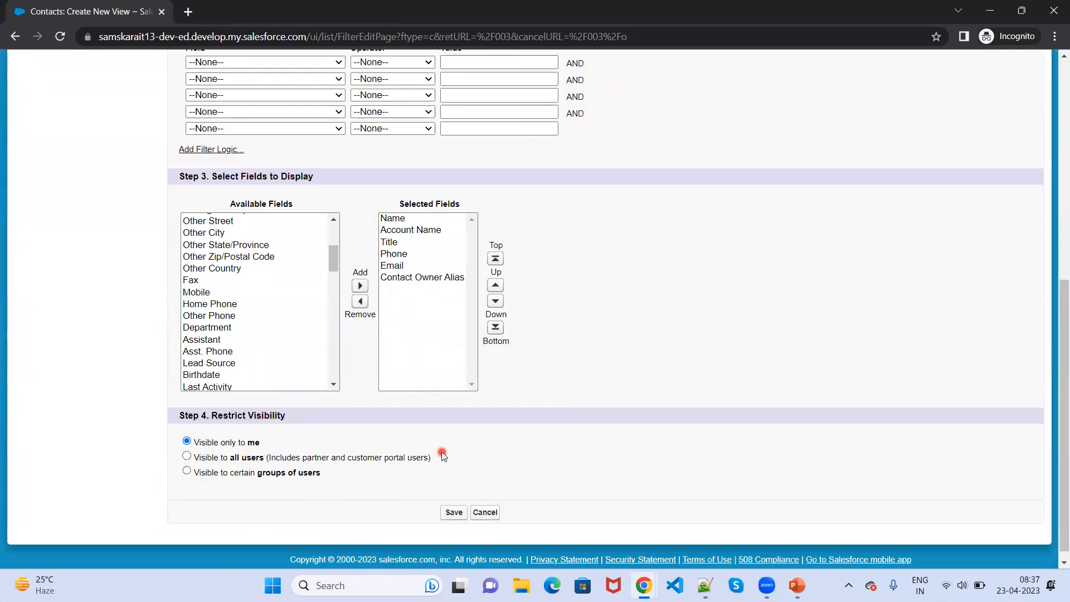
scroll(725, 243, up, 3)
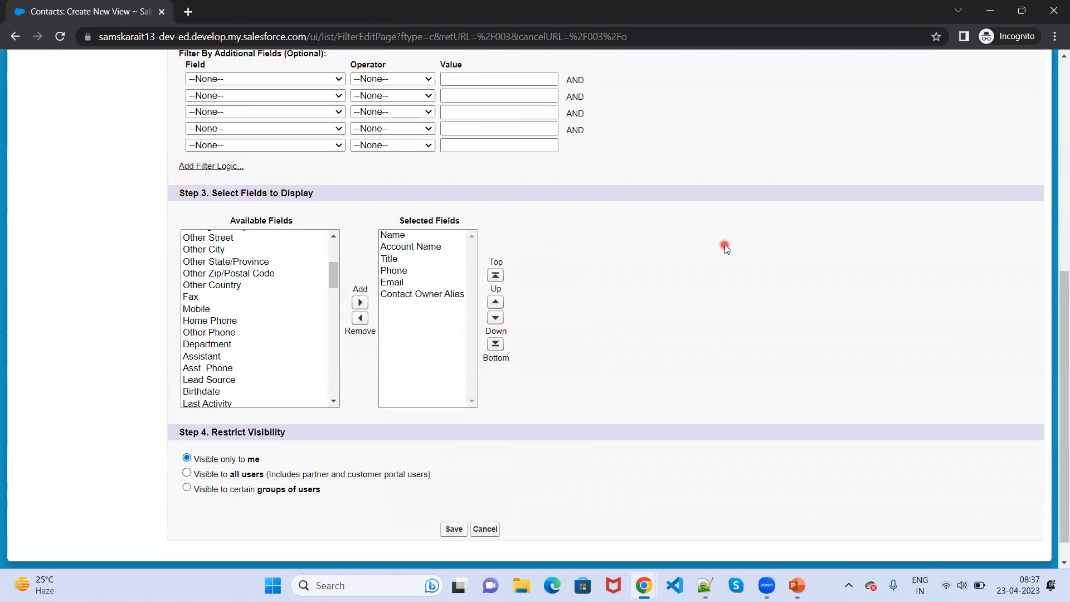
scroll(725, 243, up, 3)
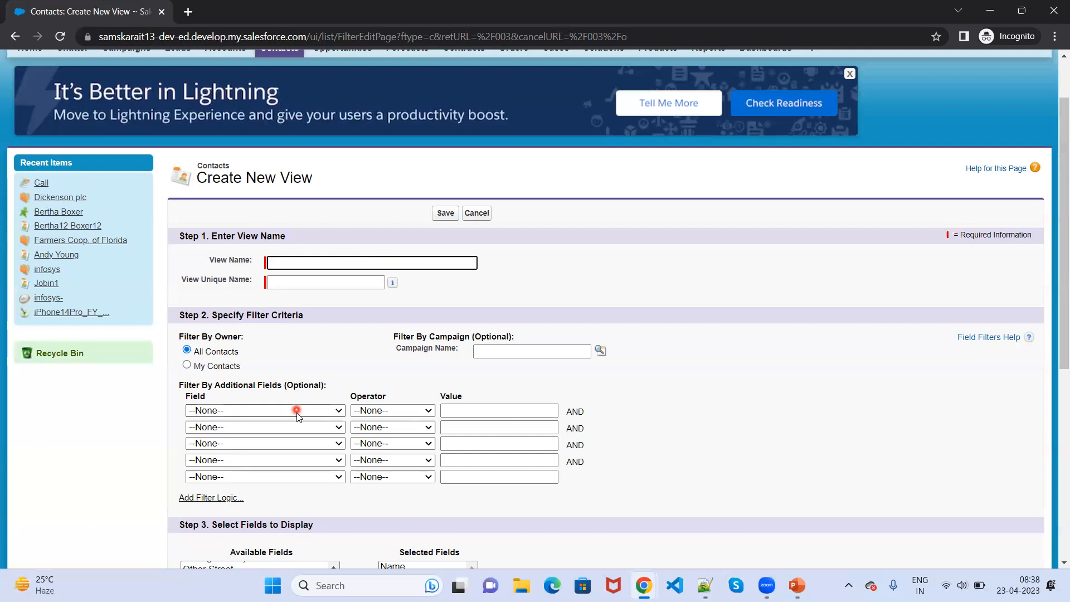
scroll(296, 416, down, 1)
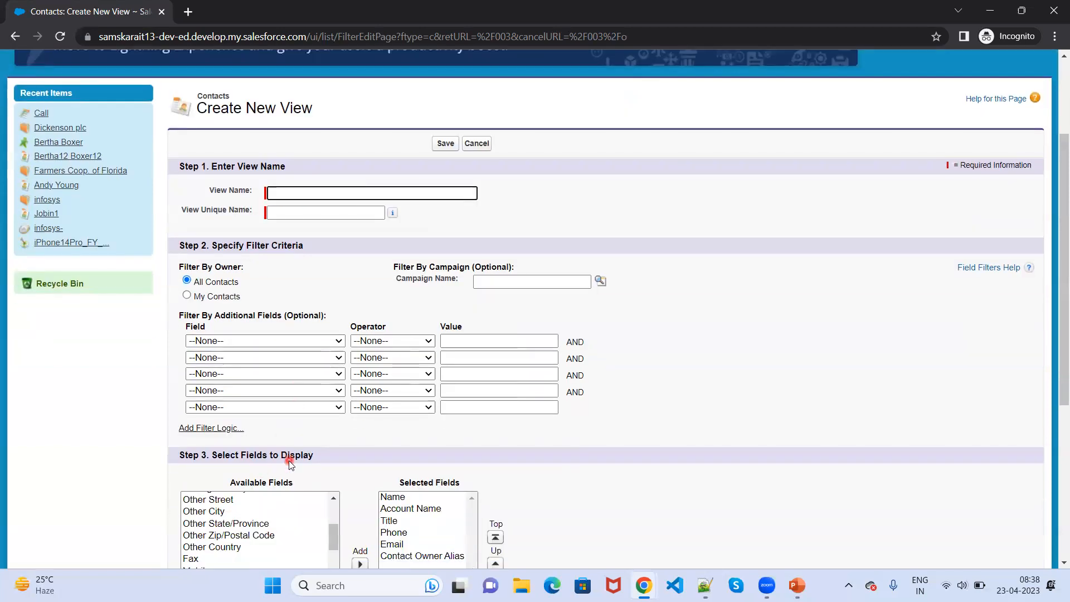
scroll(289, 461, down, 1)
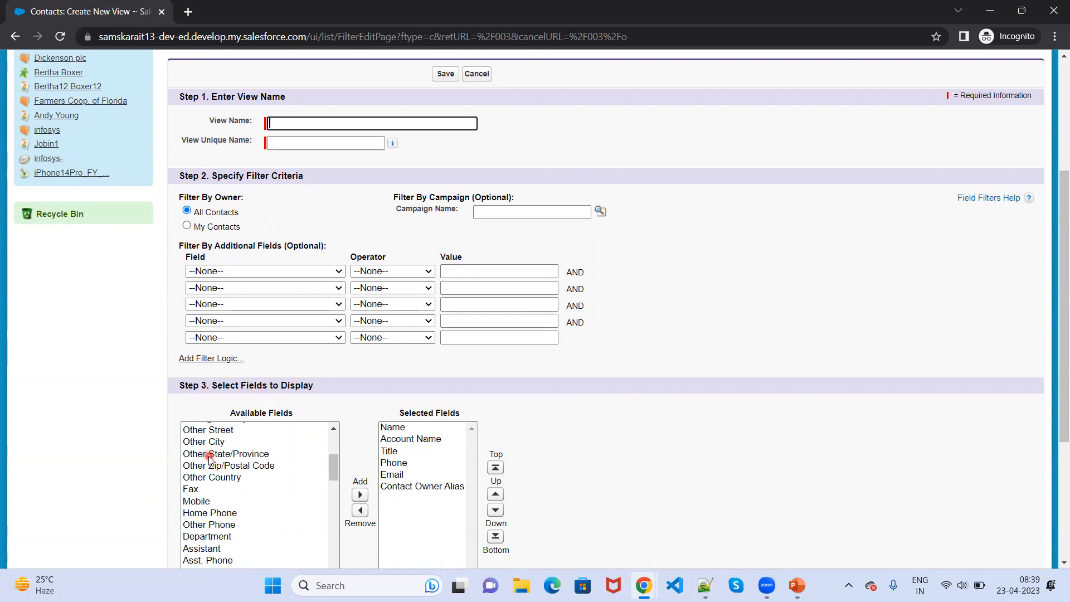
scroll(209, 458, down, 3)
scroll(605, 356, down, 3)
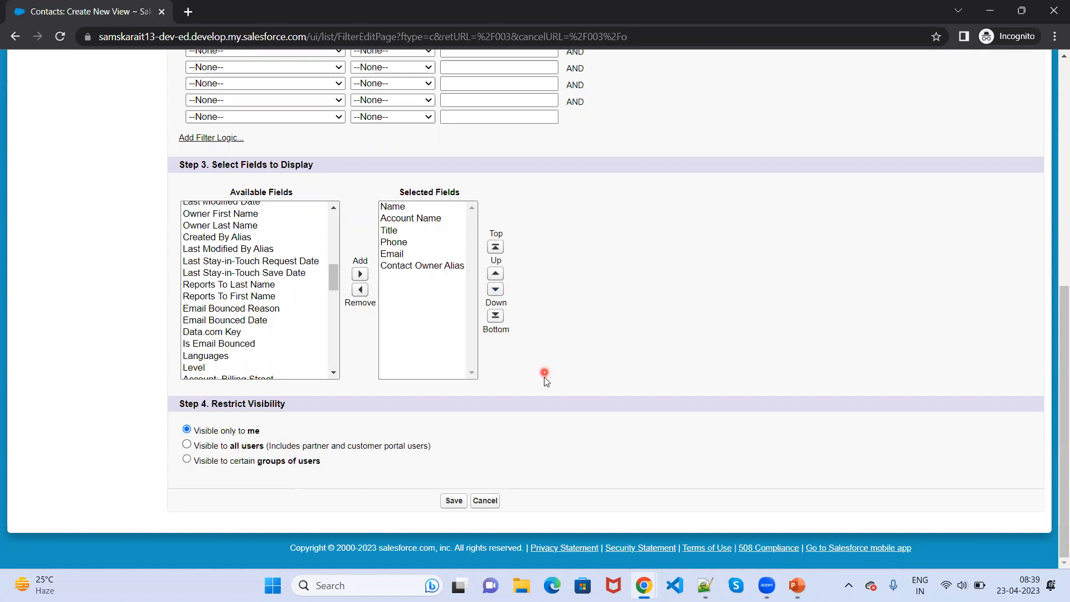
scroll(541, 375, up, 6)
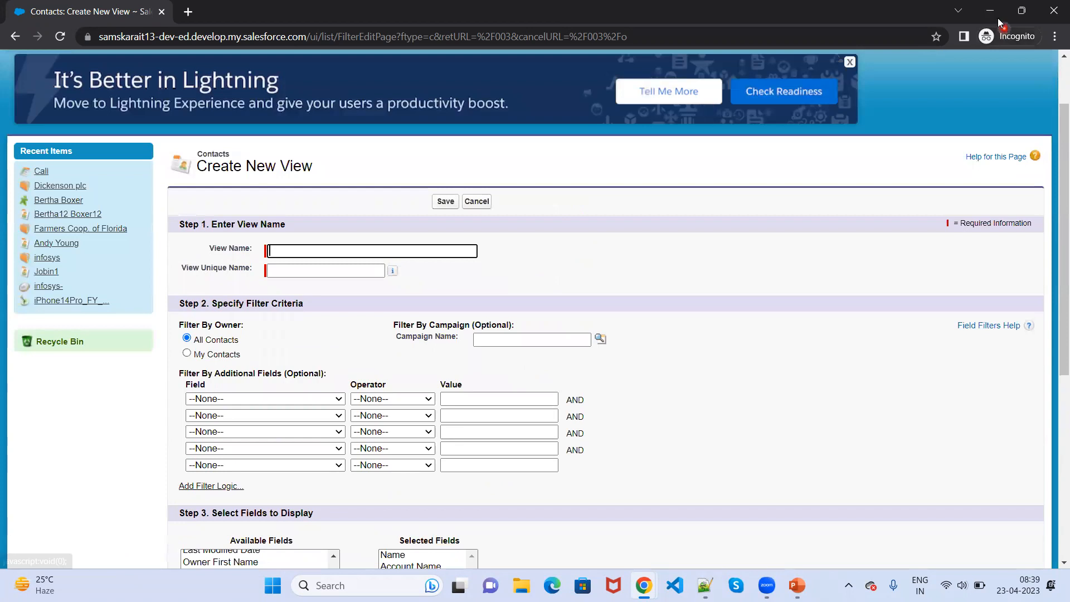
Minimize the Classic window and reopen a blank New List View form in the maximized Lightning window.
click(990, 11)
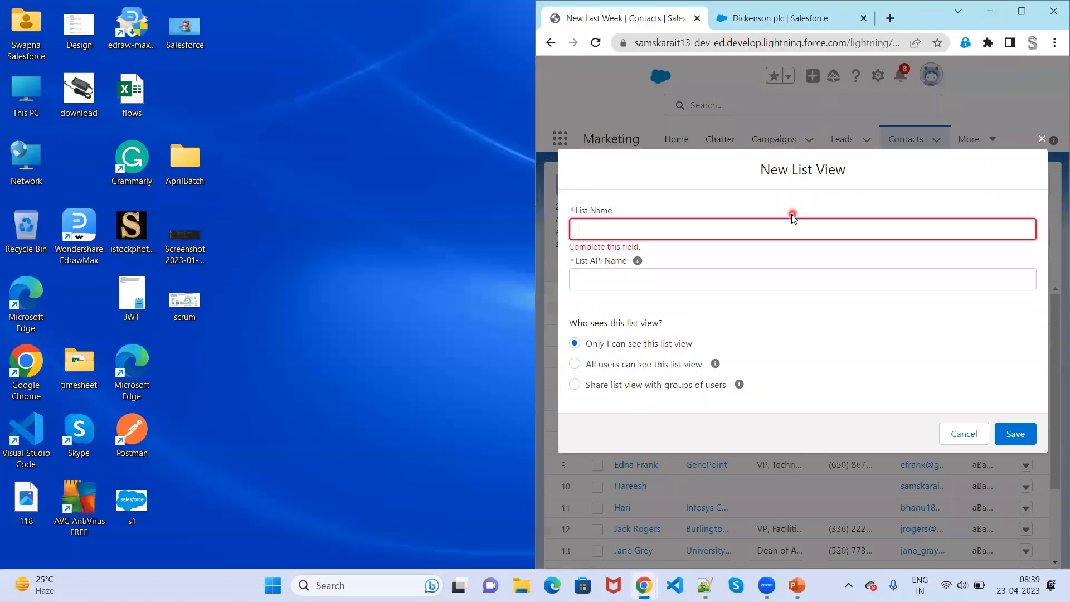
click(1023, 16)
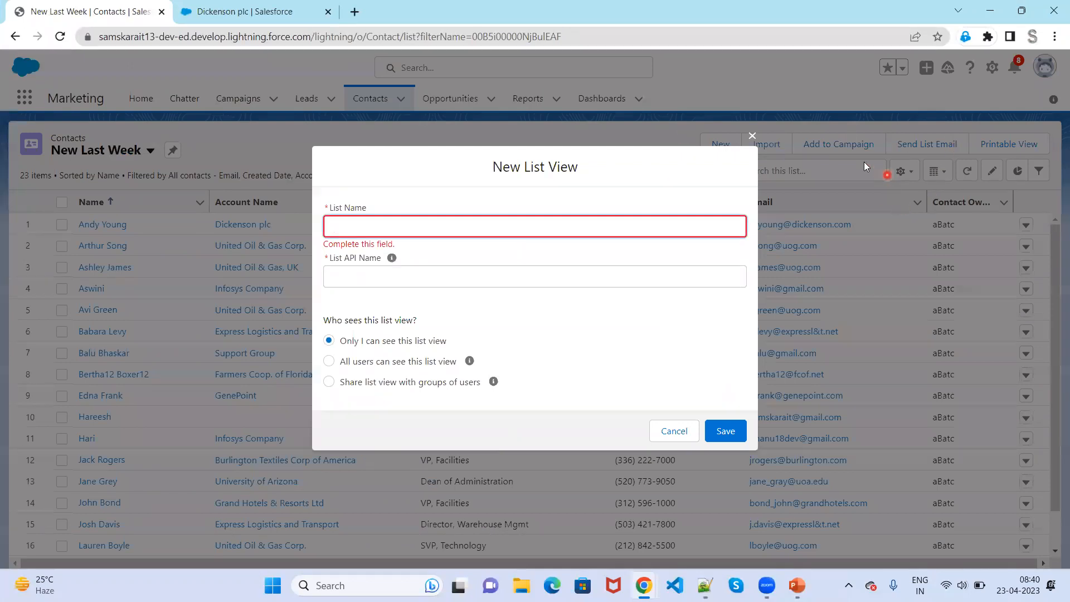
click(752, 136)
click(901, 171)
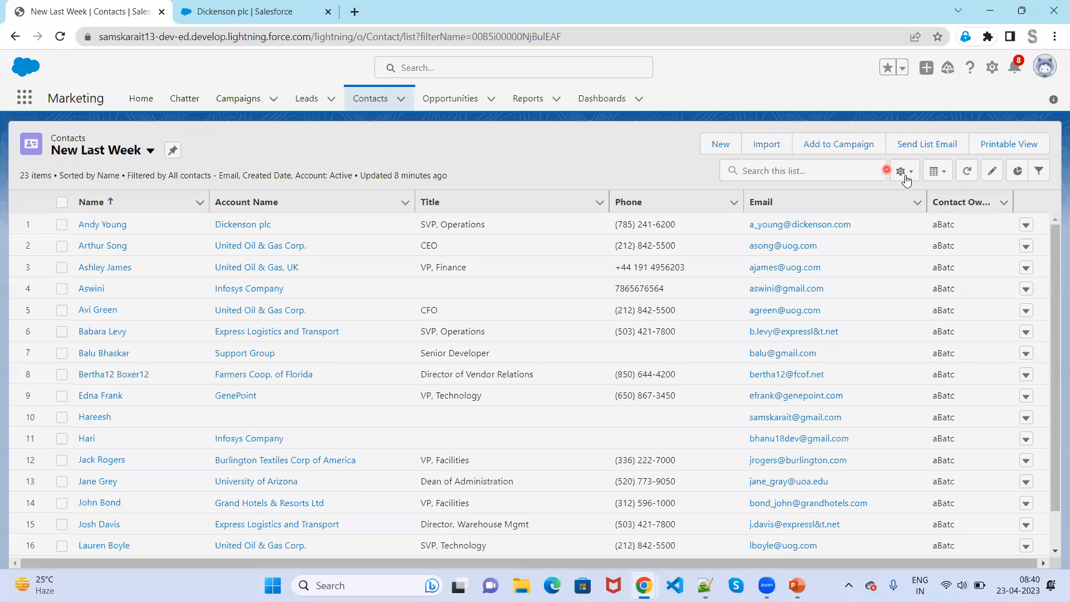
click(874, 225)
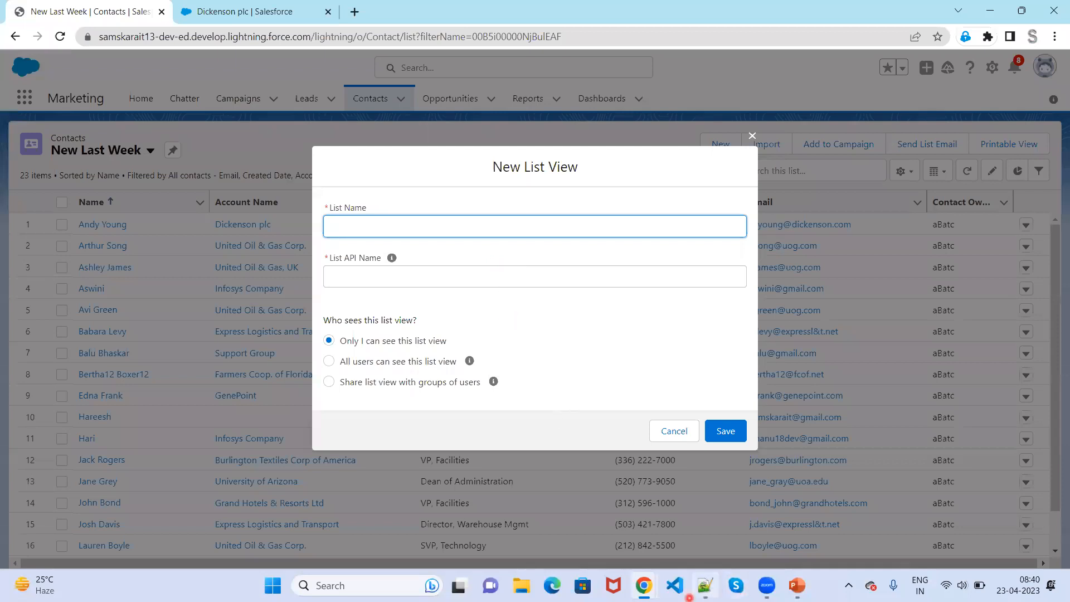
Switch back to the Classic window and review the Create New View page down to the Restrict Visibility options.
mouse_move(644, 585)
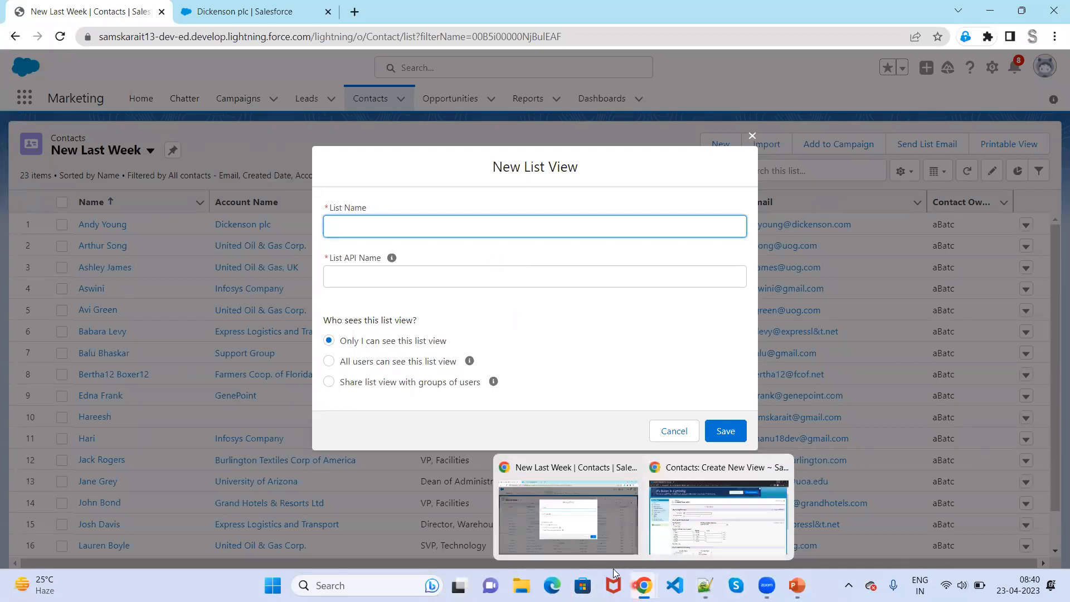
click(719, 518)
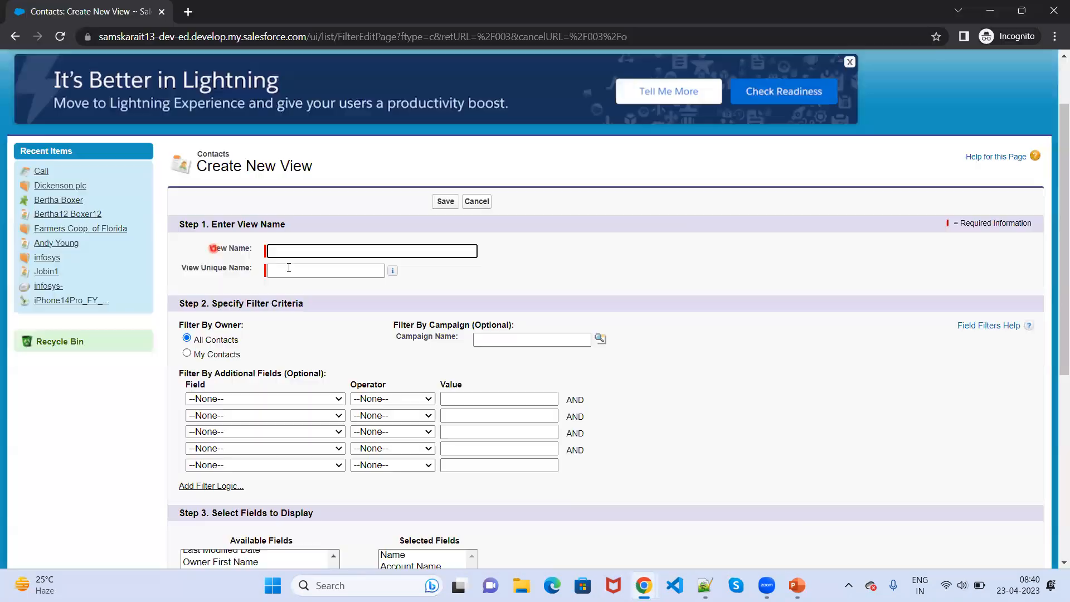
scroll(370, 289, down, 6)
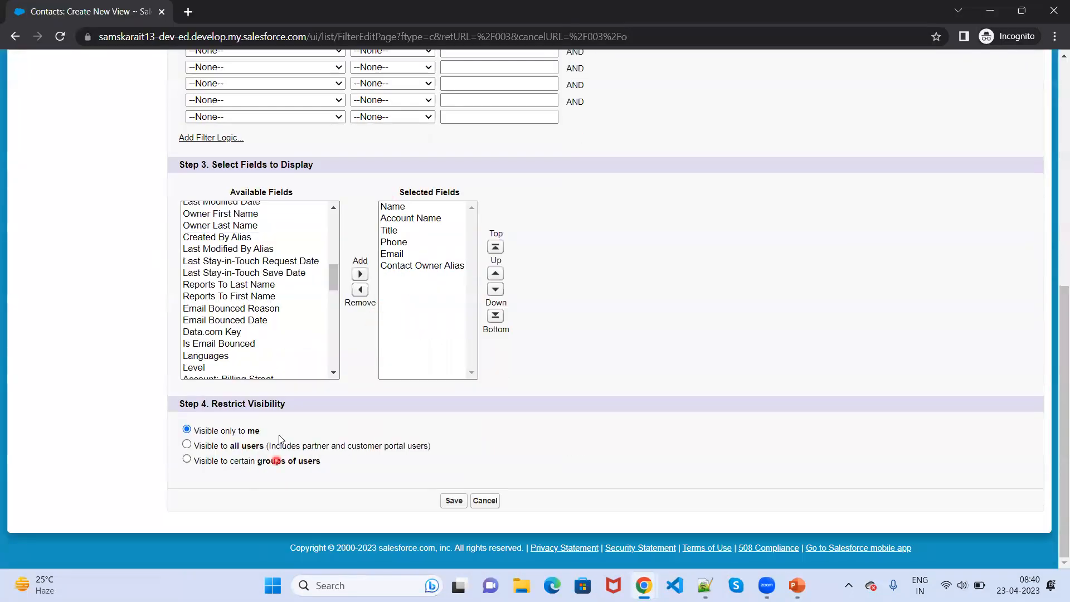
Minimize the Classic window, switch to the PowerPoint slide show and step through the Lightning versus classic list view comparison up to Create New View.
click(1002, 16)
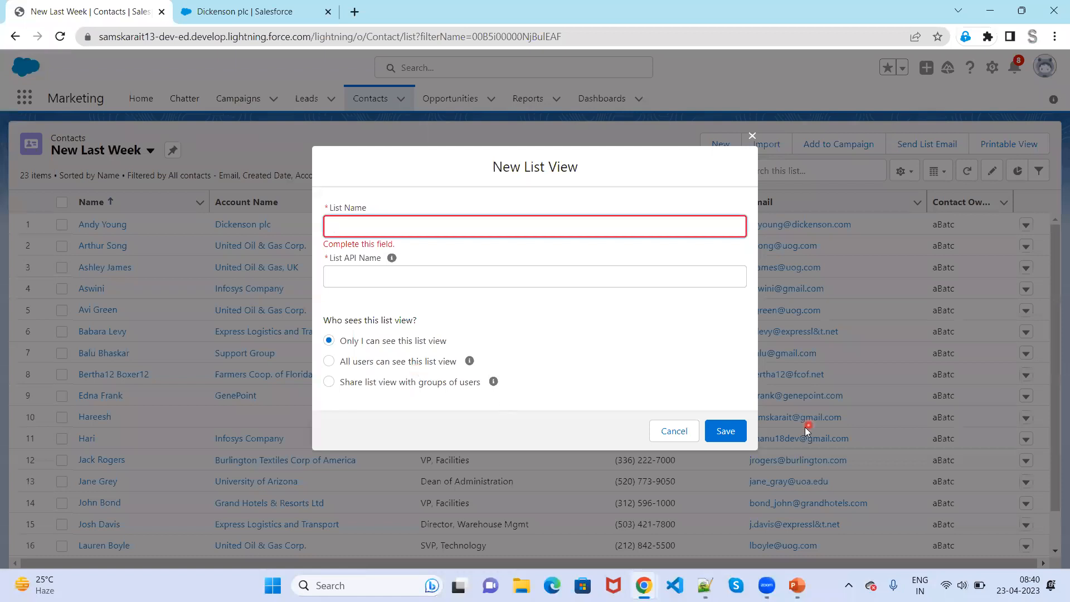
click(797, 585)
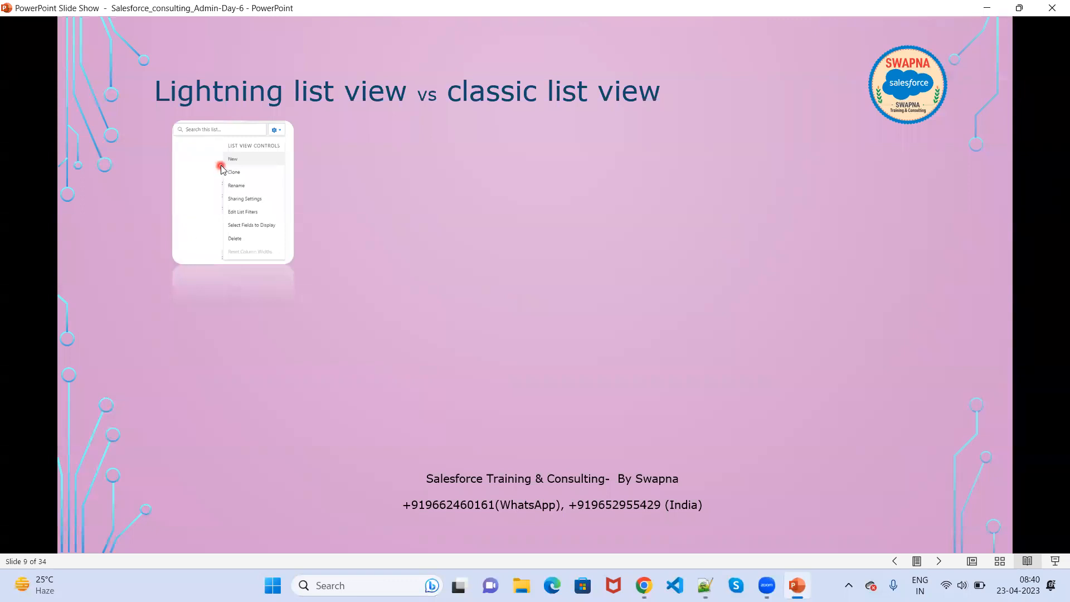
click(298, 269)
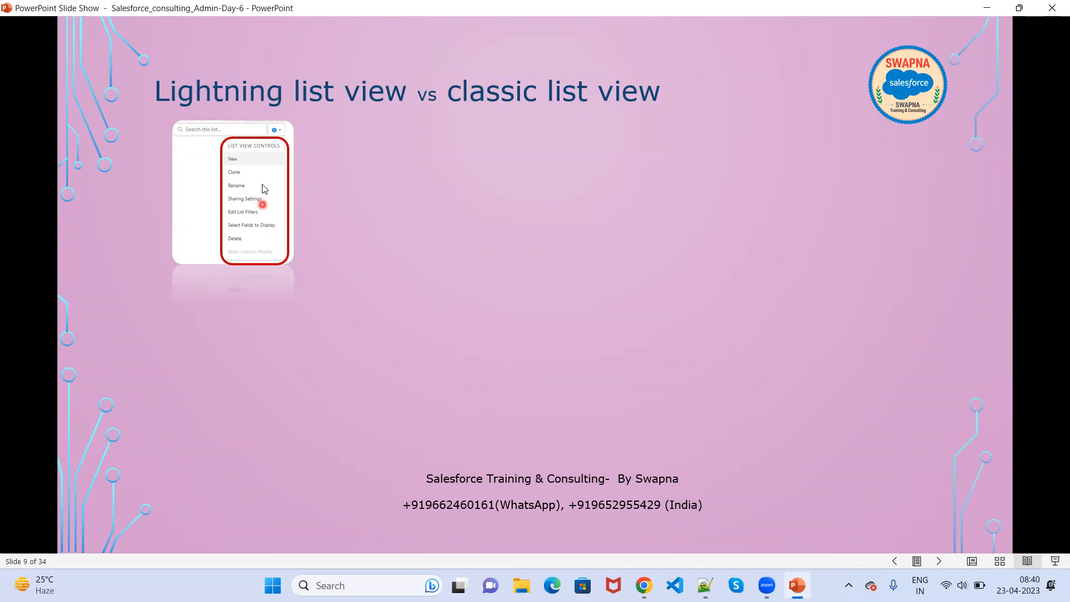
click(424, 455)
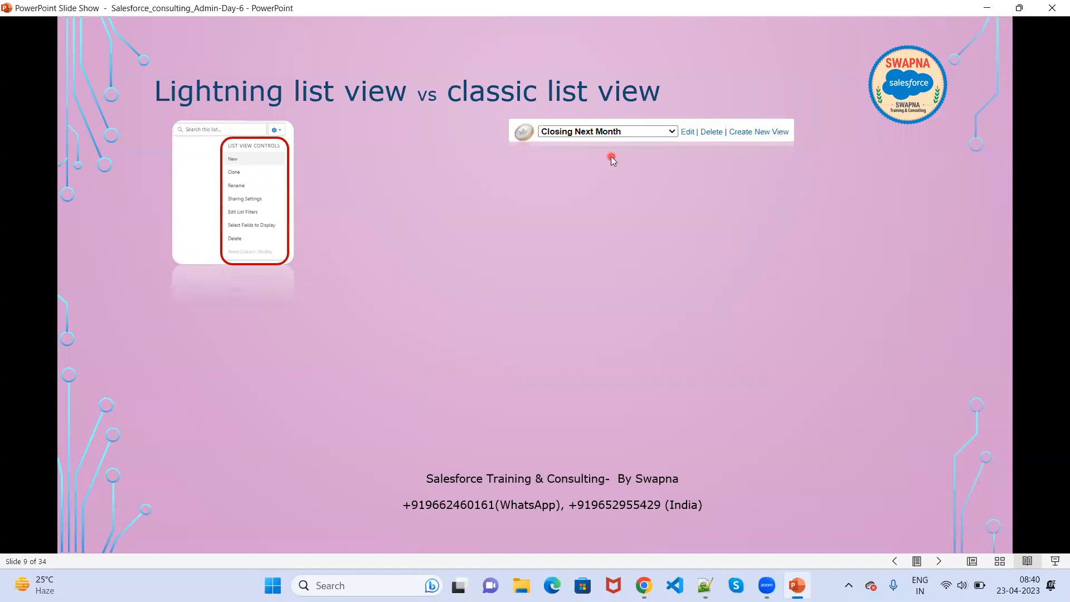
click(771, 143)
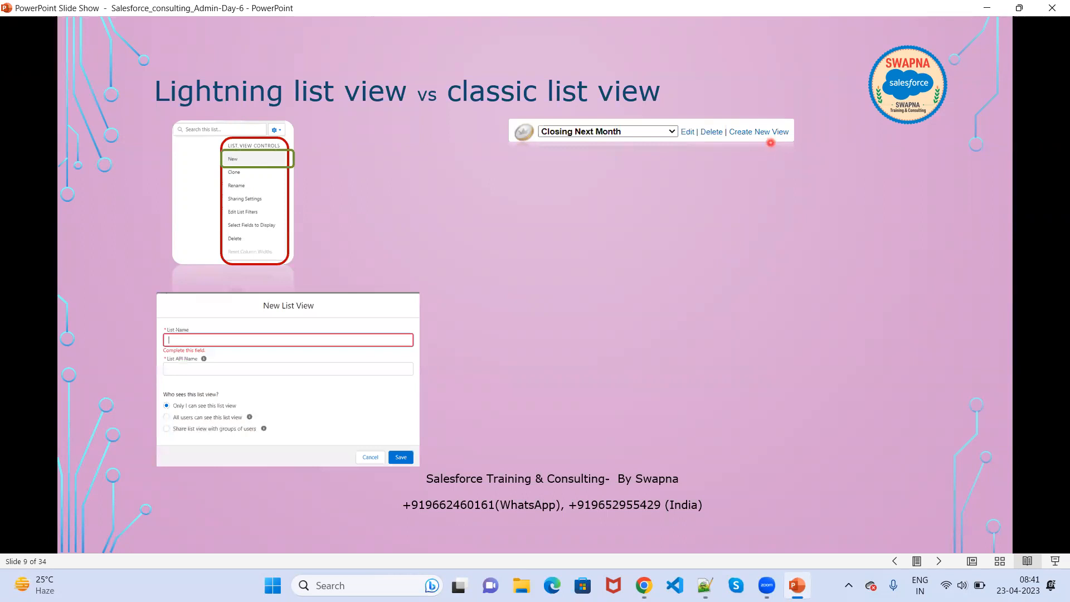
click(771, 143)
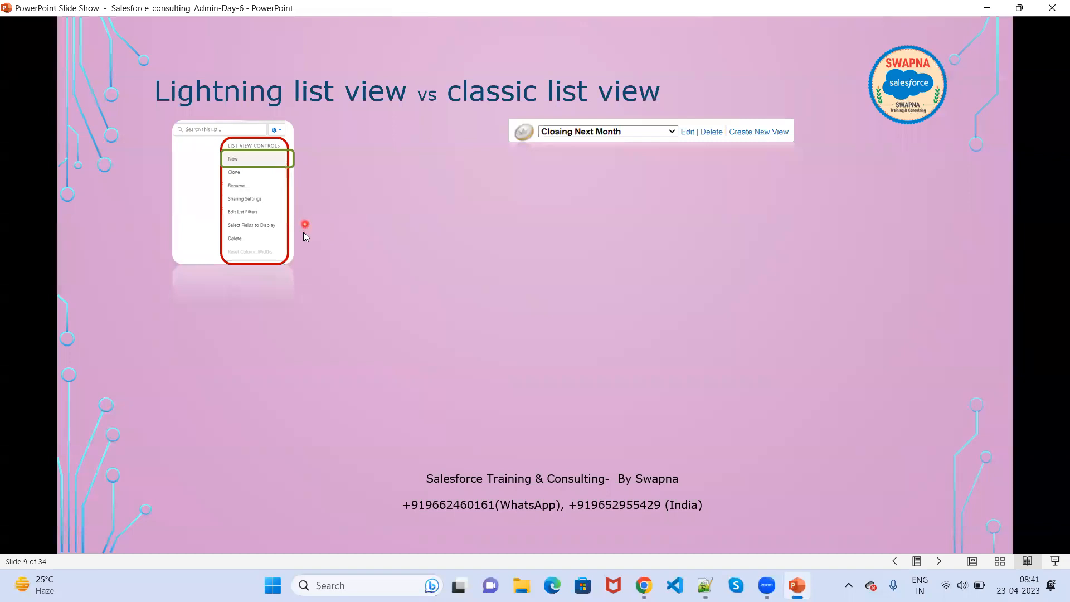
key(Right)
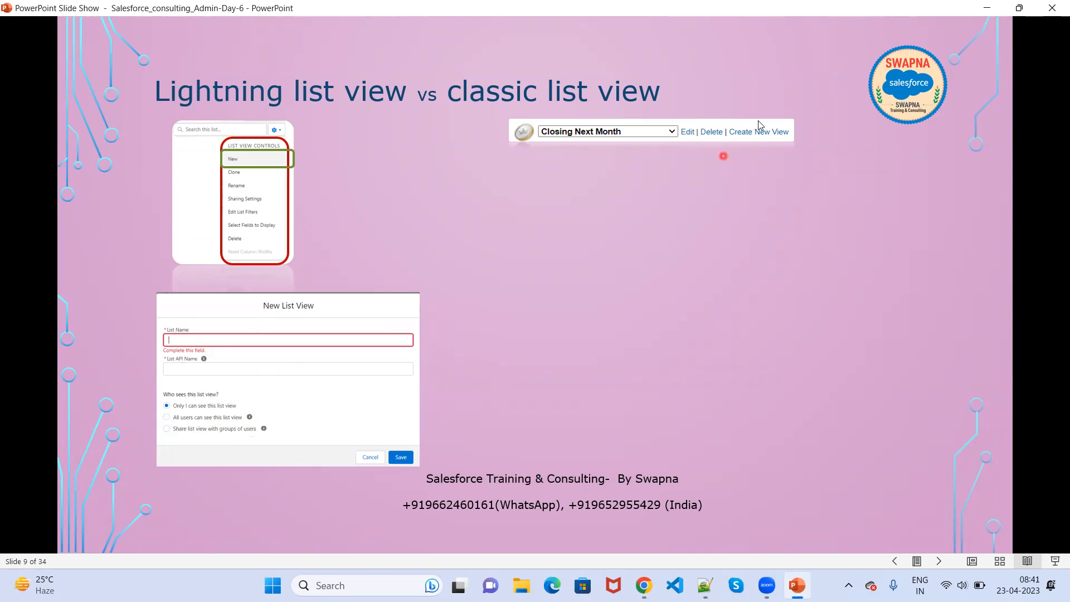
click(776, 180)
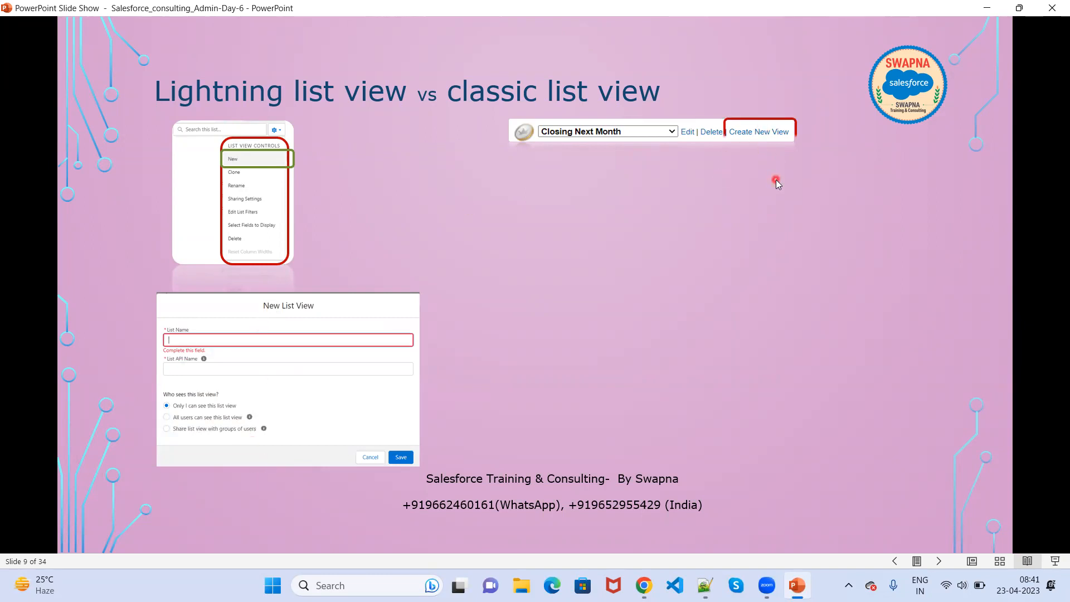
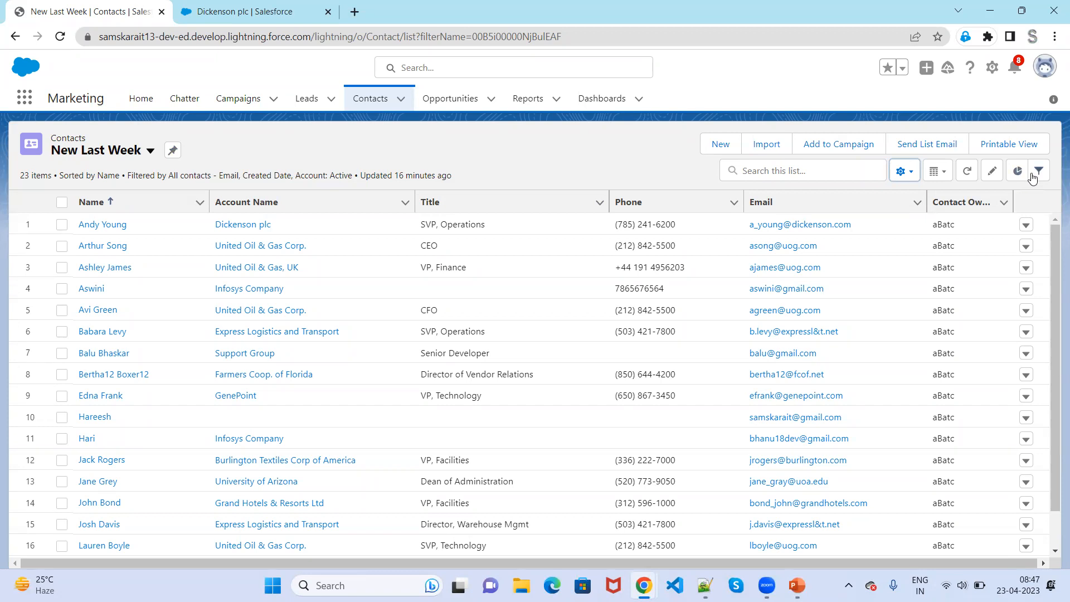
Show the charts for the New Last Week list view, consult the Charts slide in PowerPoint and inspect the United Oil & Gas Corp. donut segment.
click(1020, 175)
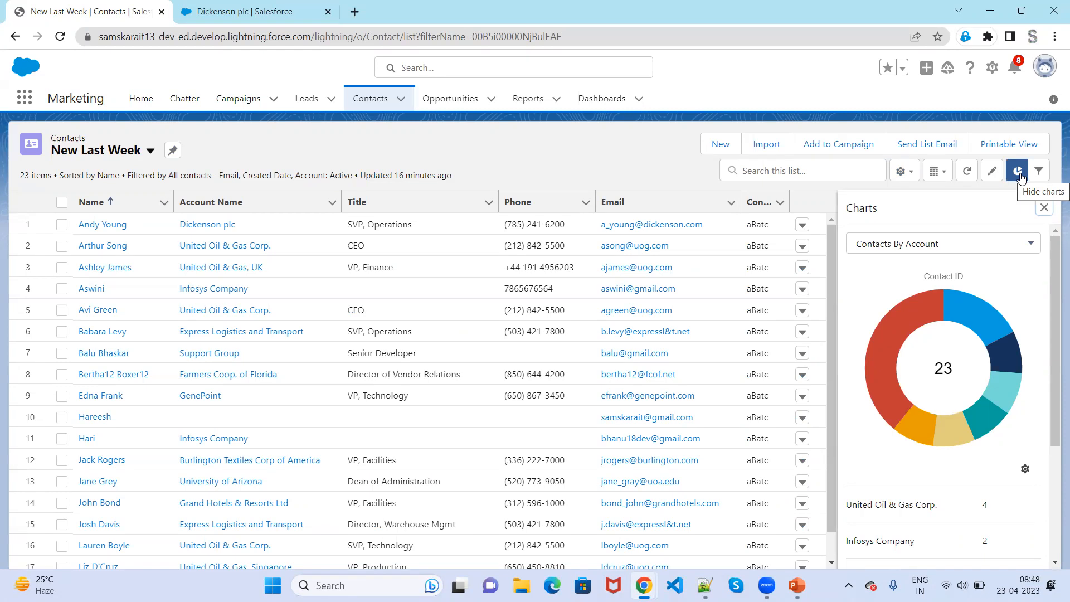
click(797, 580)
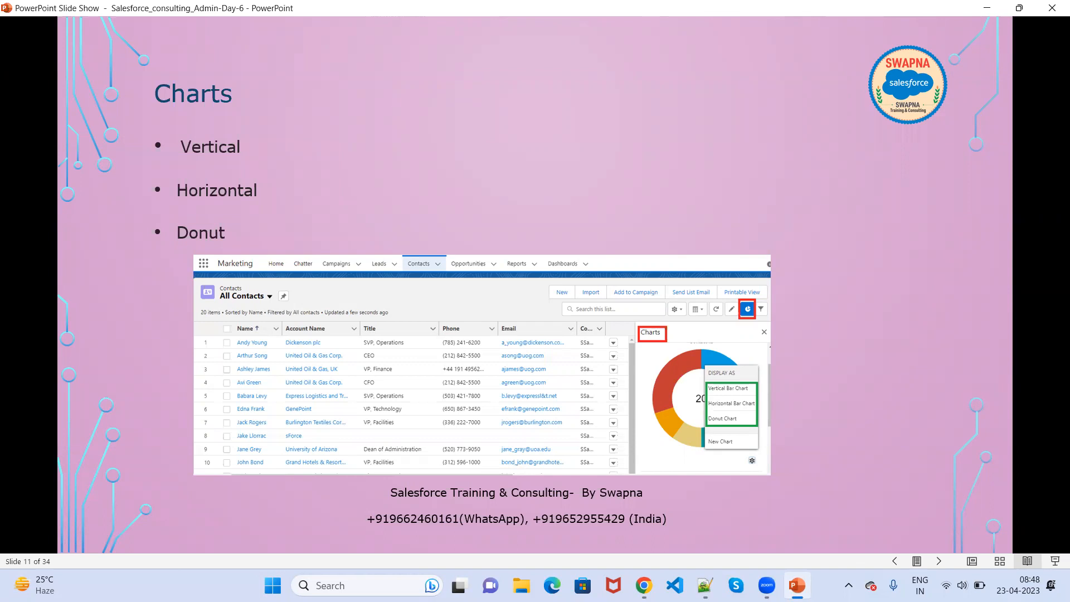
click(988, 8)
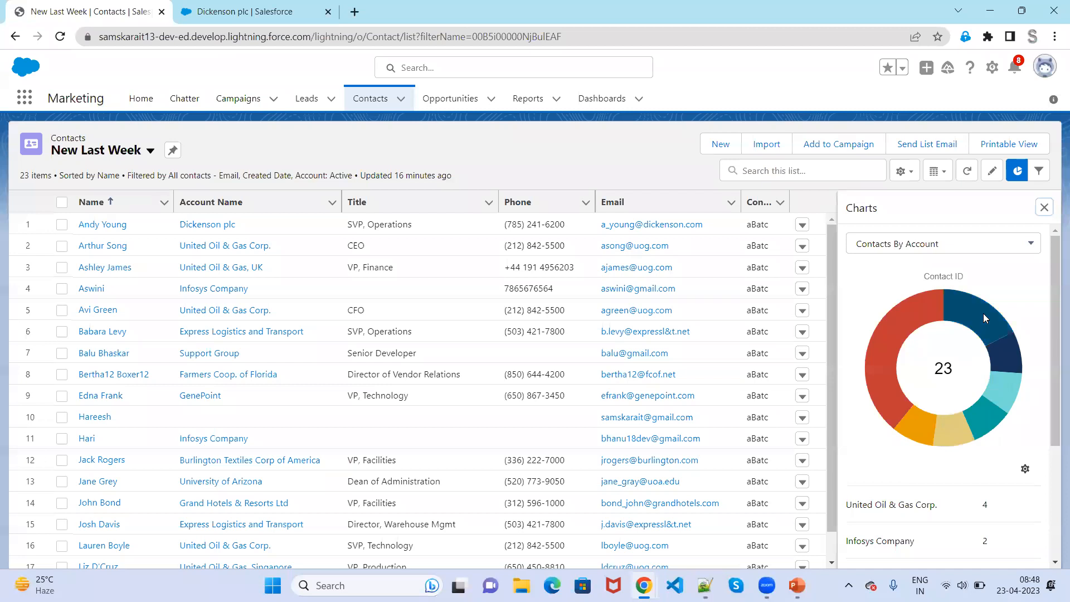
mouse_move(980, 318)
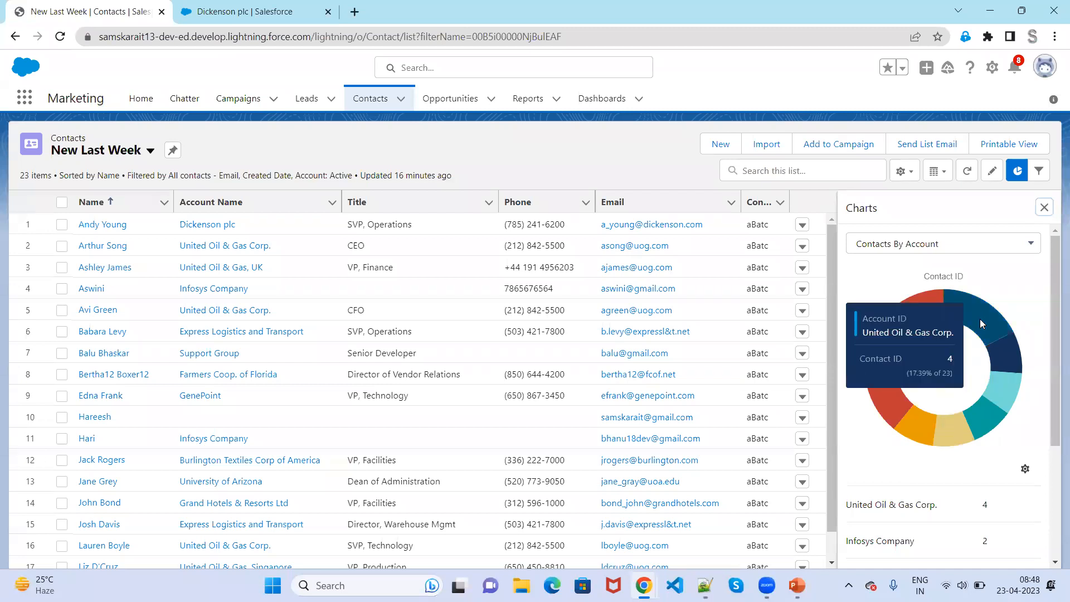
right_click(980, 319)
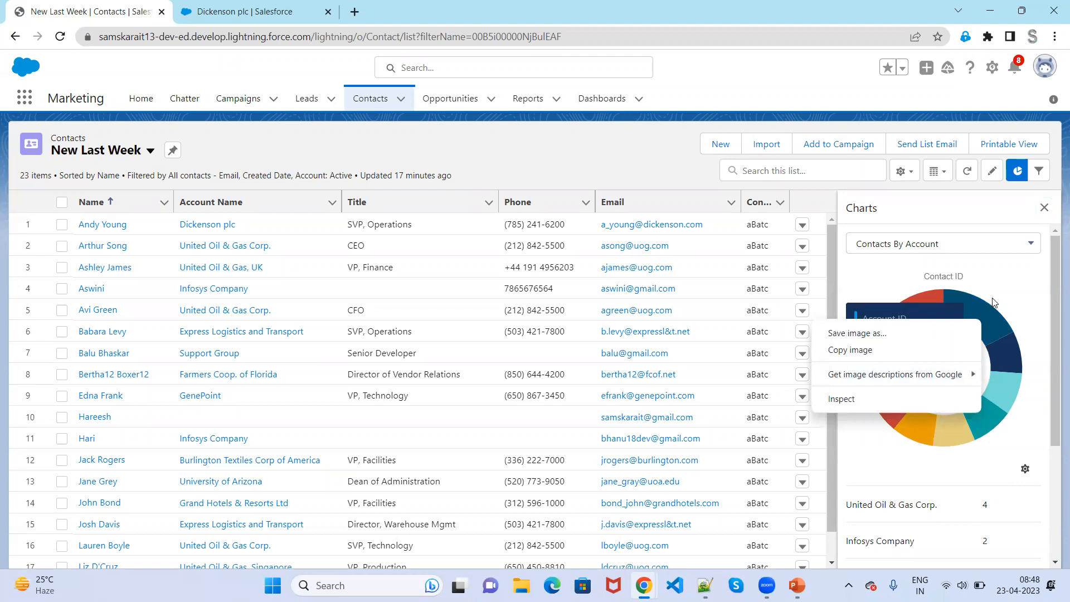
click(1033, 416)
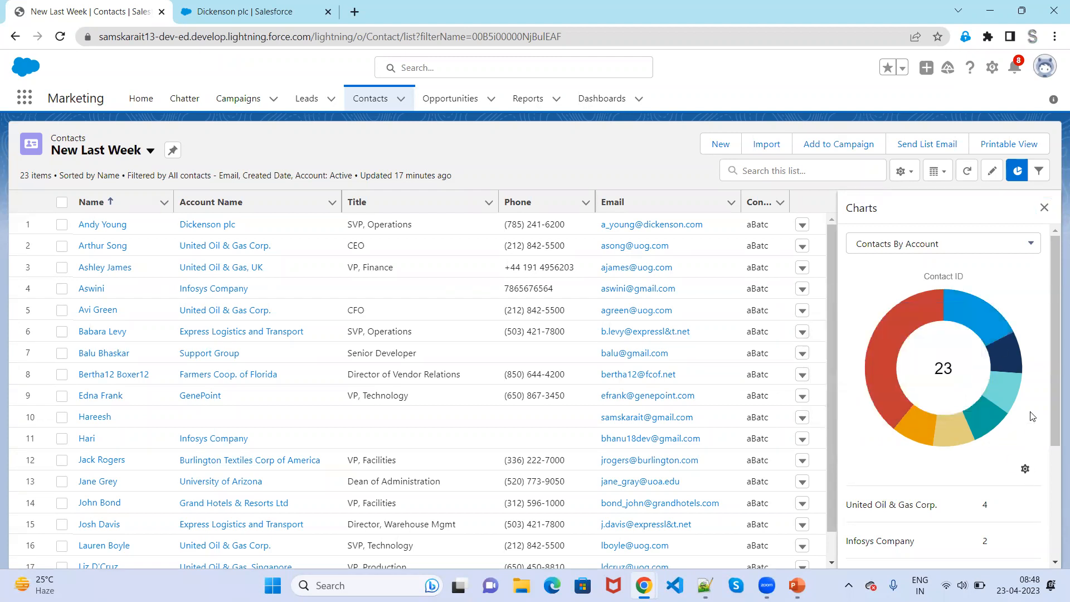
Review the chart display options and display the Contacts By Account chart as a donut chart.
click(1026, 470)
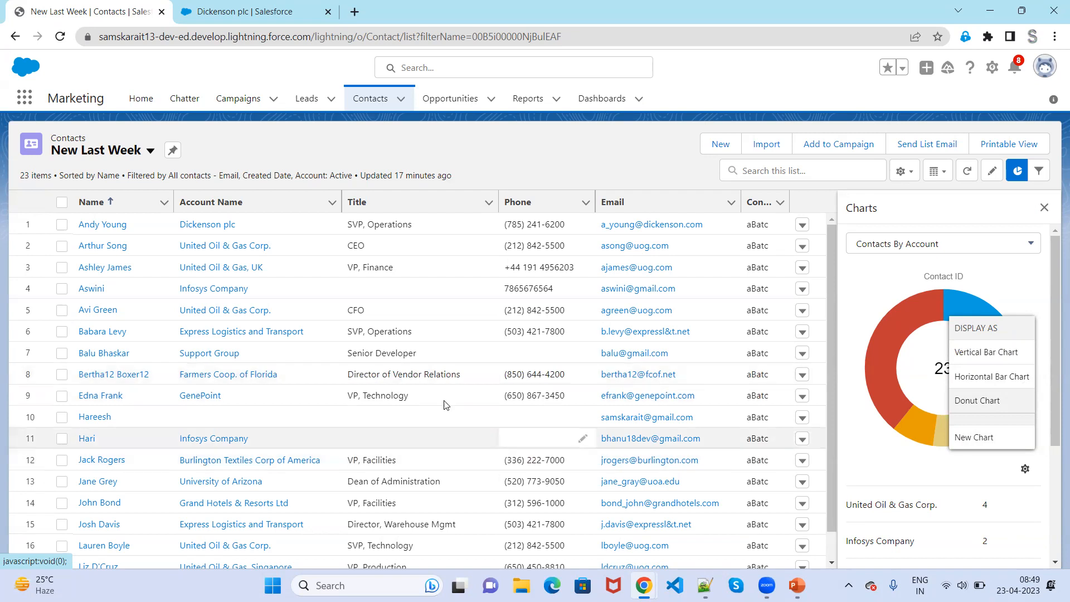
mouse_move(872, 363)
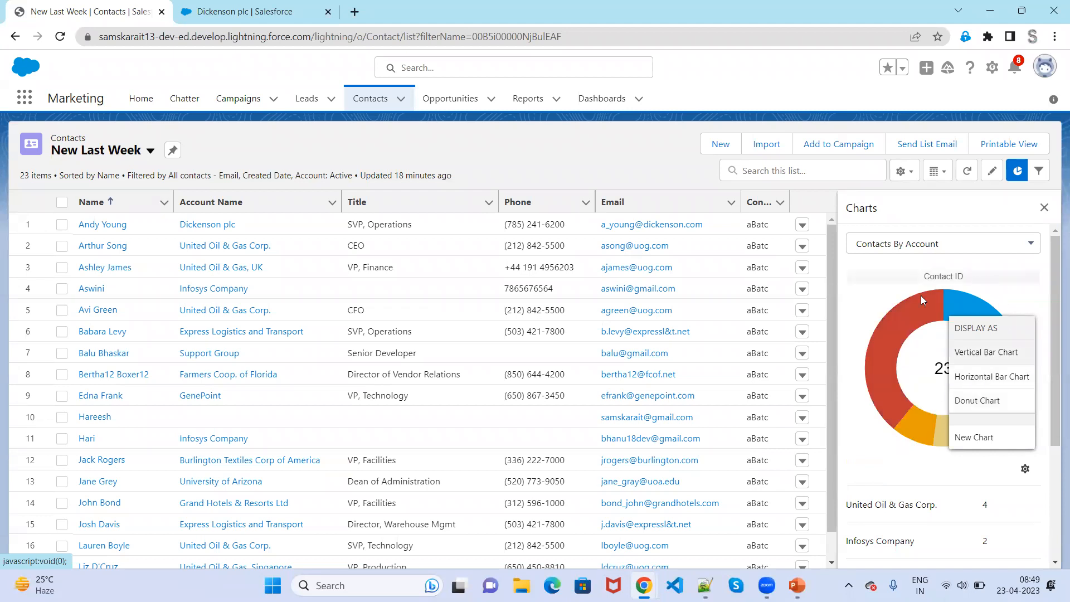
click(979, 400)
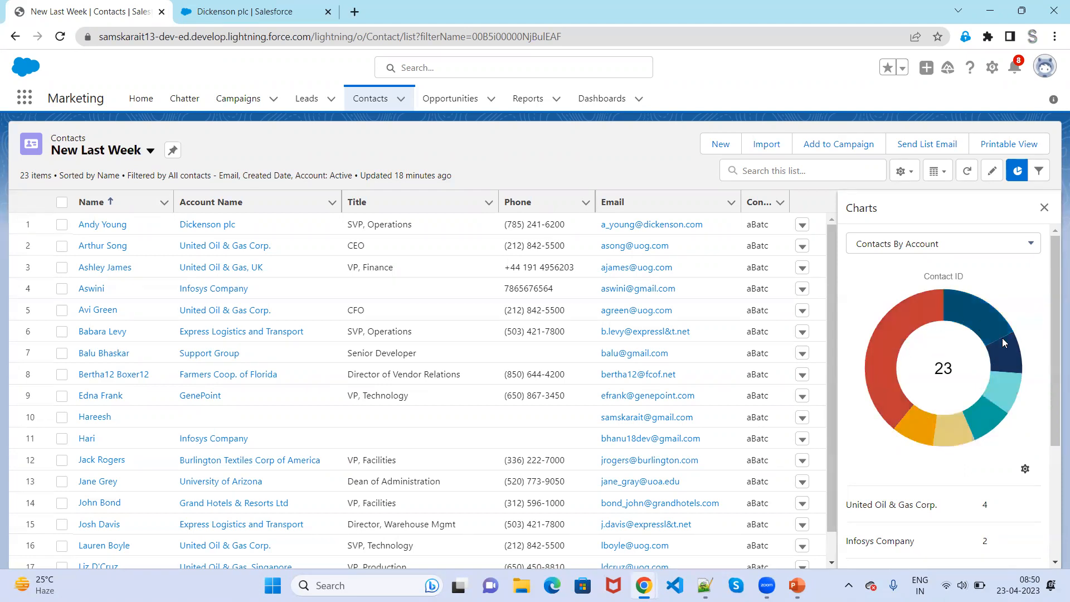
Display the Contacts By Account chart as a vertical bar chart and inspect its account bars.
click(1027, 473)
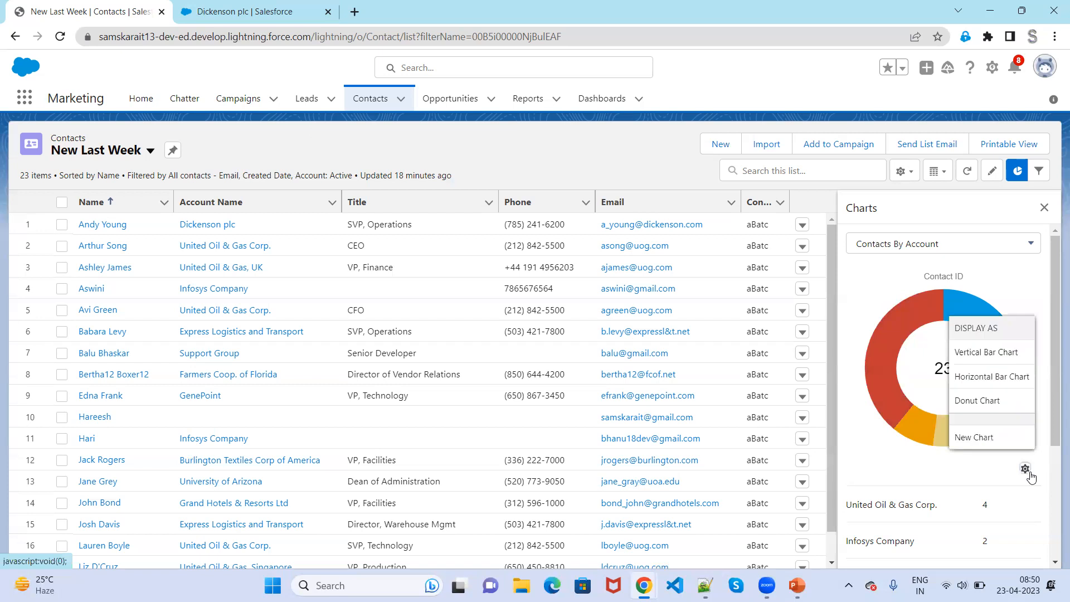
click(1011, 362)
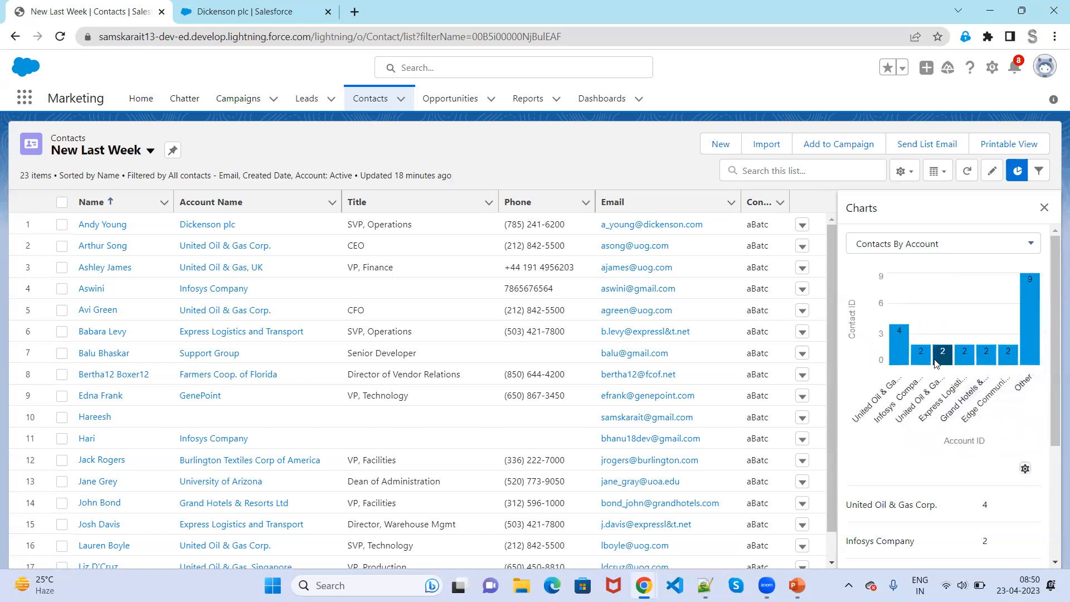
mouse_move(1033, 335)
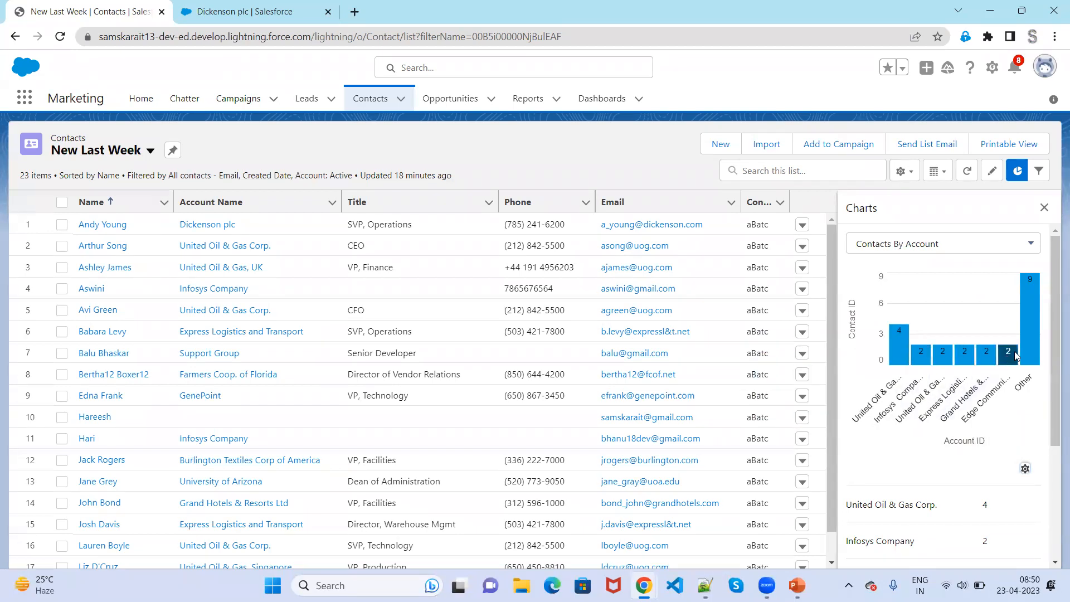
mouse_move(1034, 288)
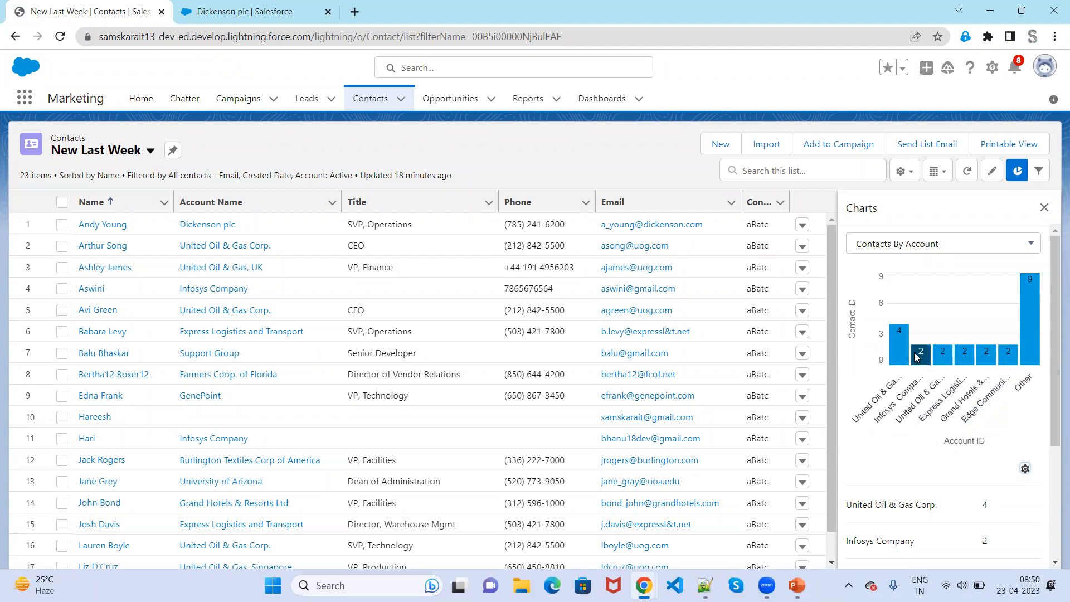
mouse_move(904, 353)
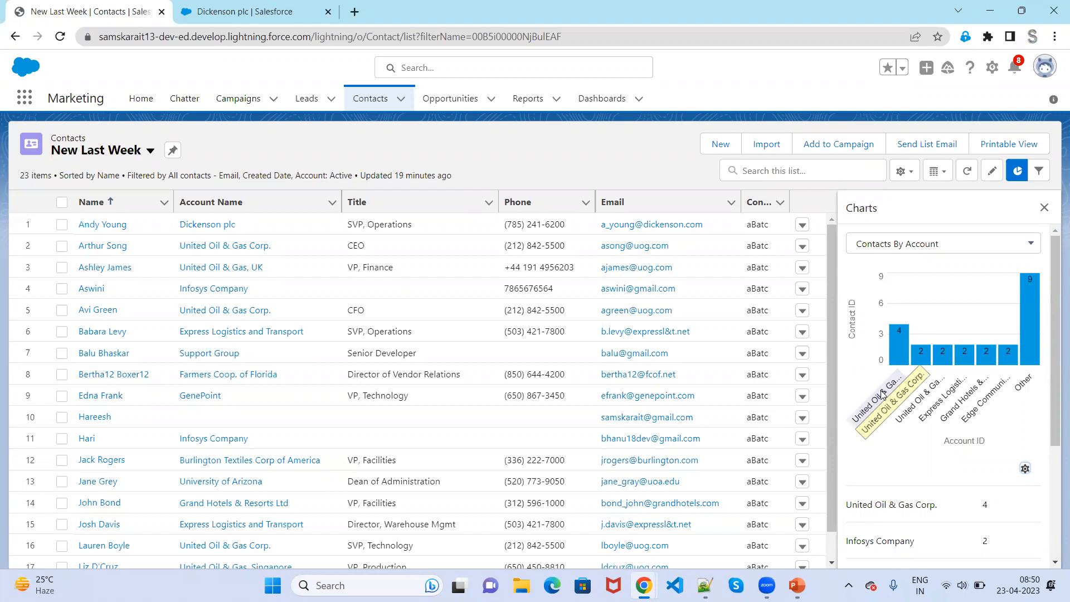
Switch the chart to Contacts By Lead Source and inspect the Public Relations segment.
click(958, 245)
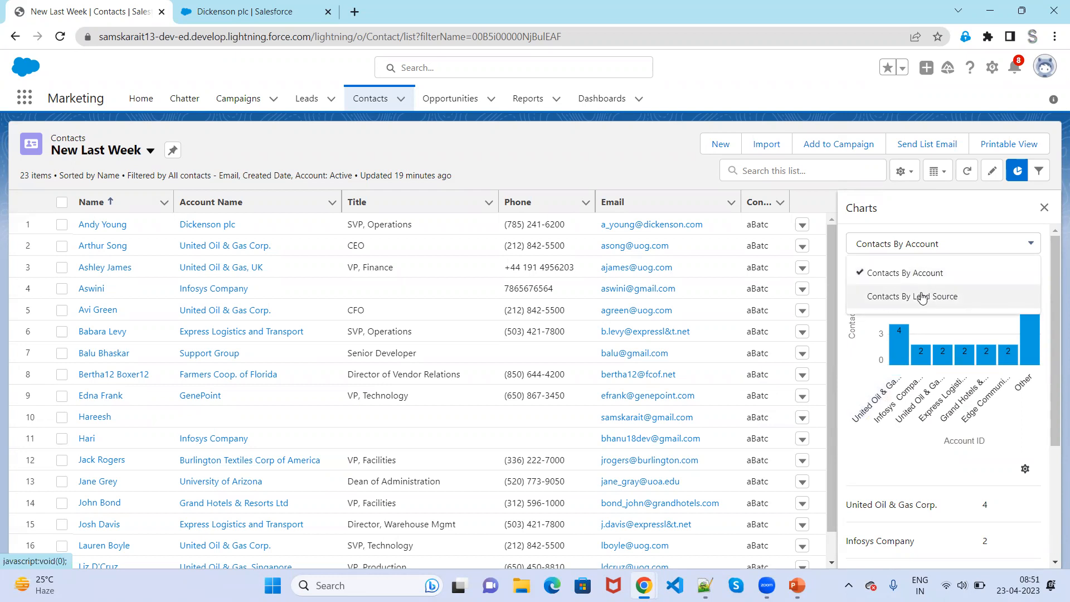
click(865, 376)
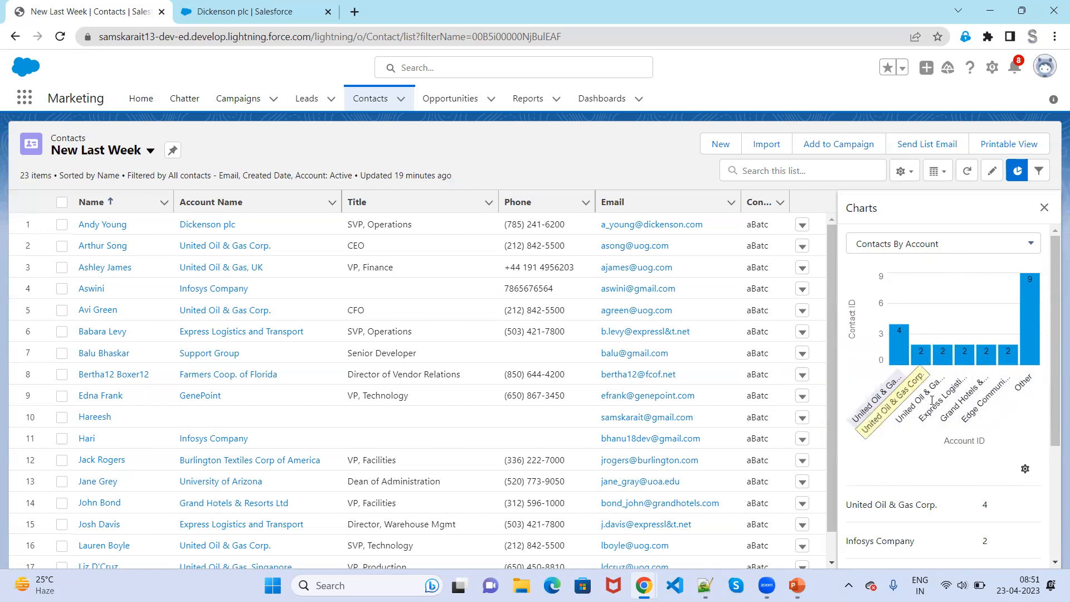
click(993, 247)
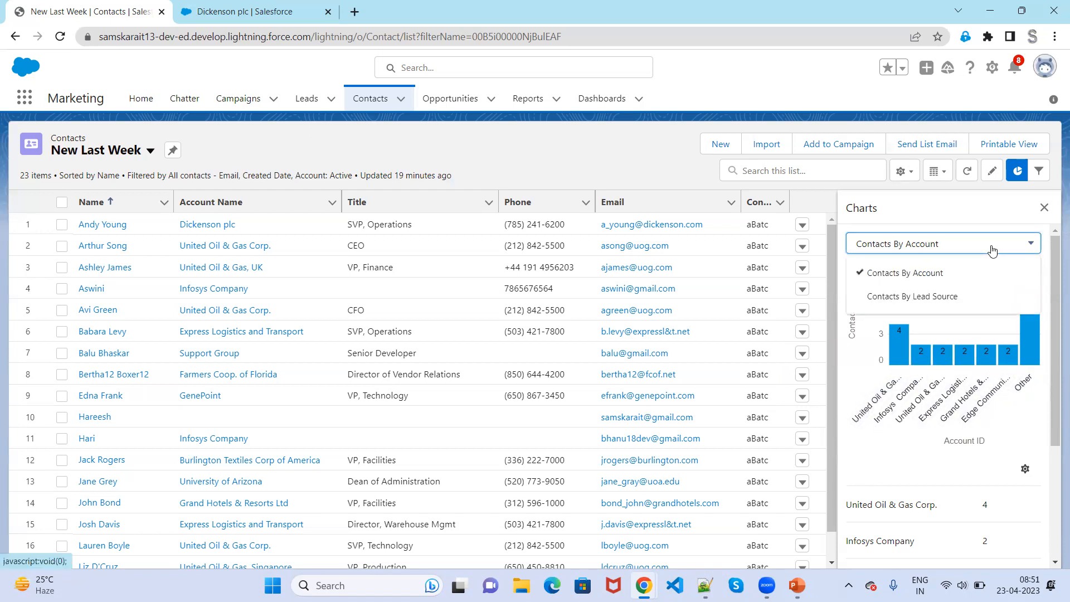
click(909, 296)
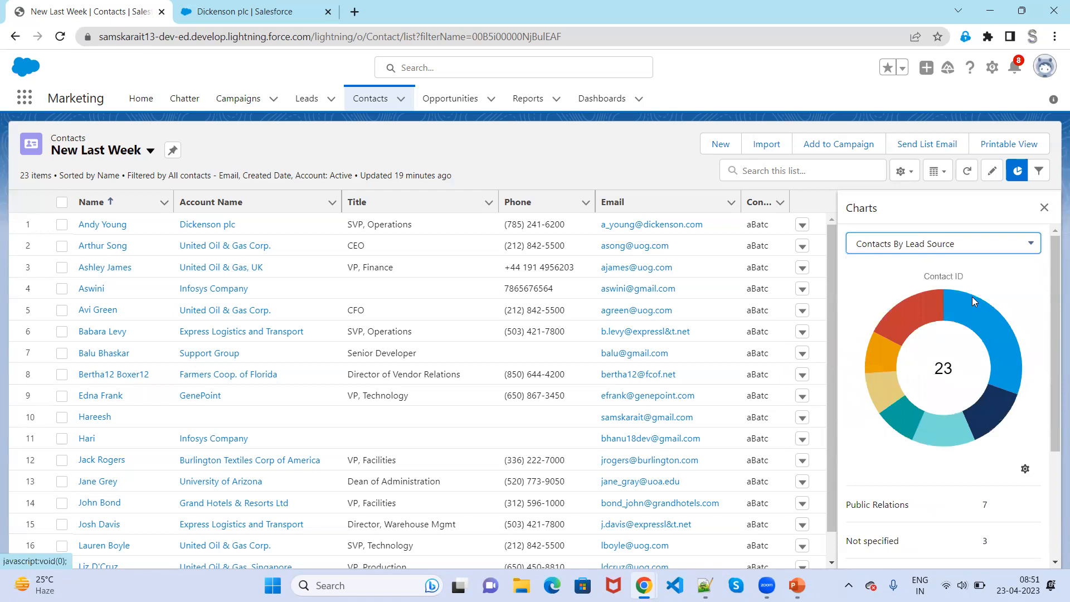
mouse_move(1000, 350)
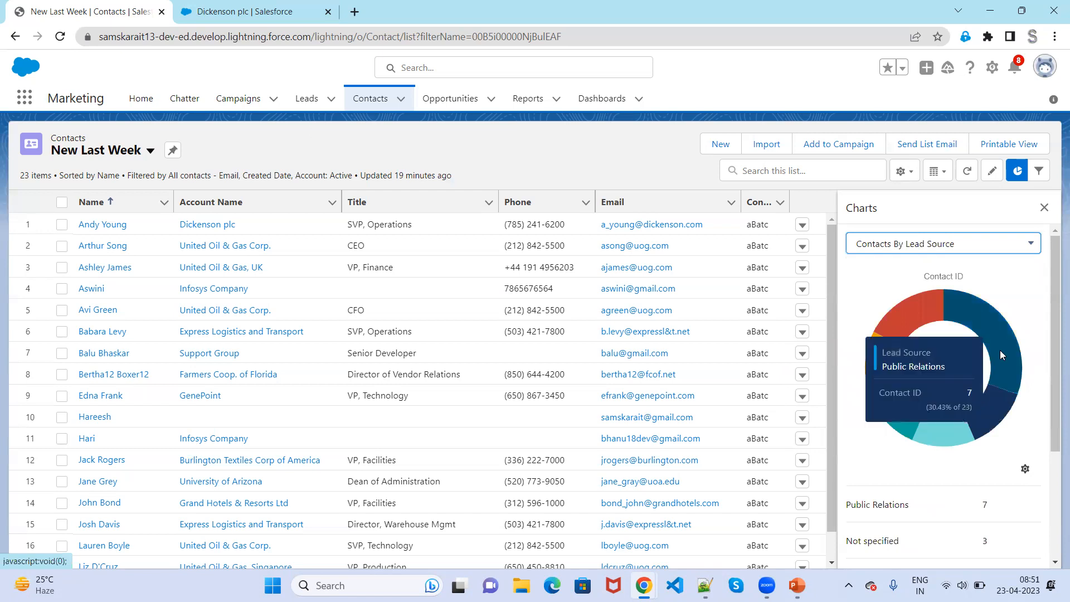
Display the Contacts By Lead Source chart as a vertical bar chart and inspect the Public Relations and Other bars.
click(1025, 469)
click(1000, 521)
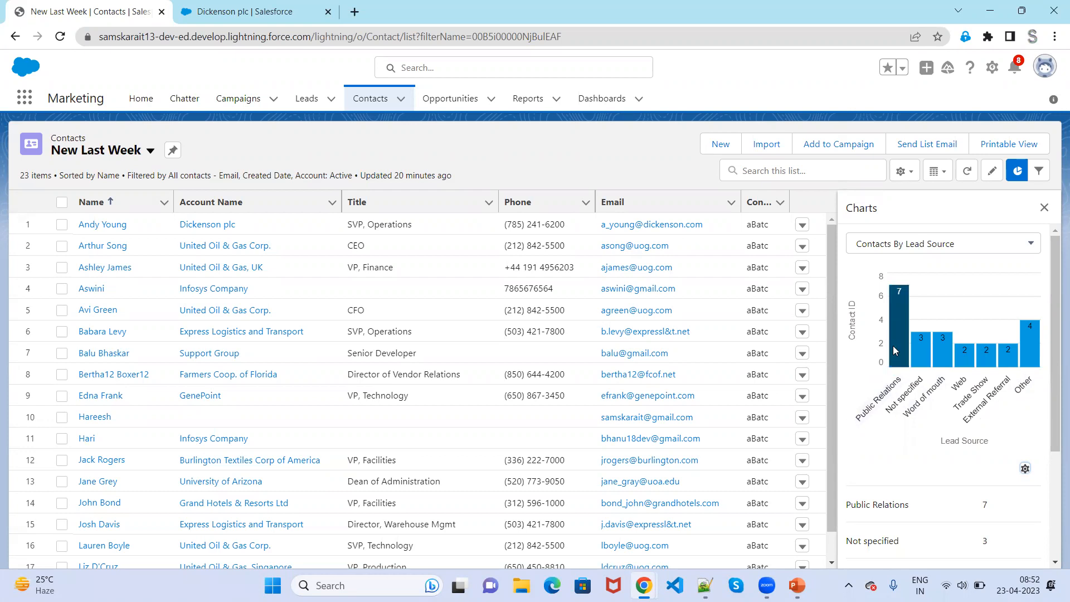
mouse_move(896, 350)
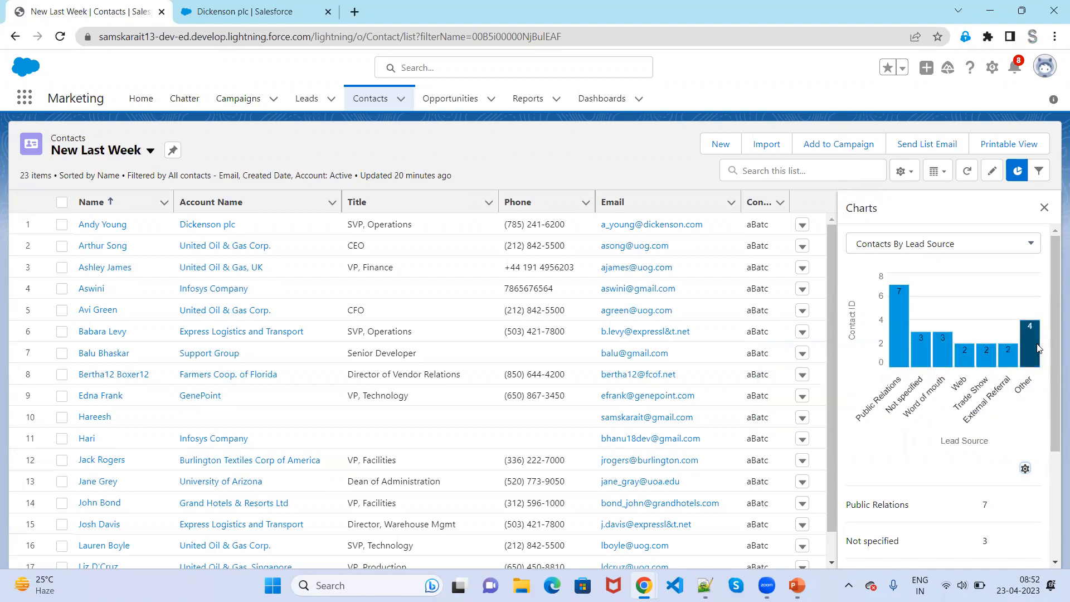
mouse_move(1038, 348)
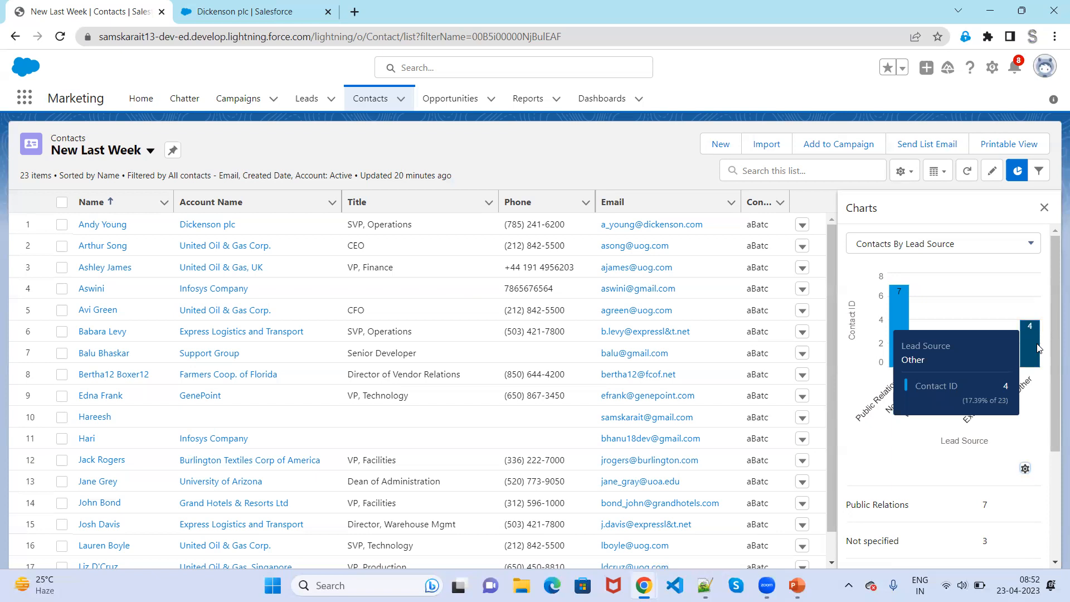
Display the Contacts By Lead Source chart as a horizontal bar chart and switch back to the Contacts By Account chart.
click(1025, 471)
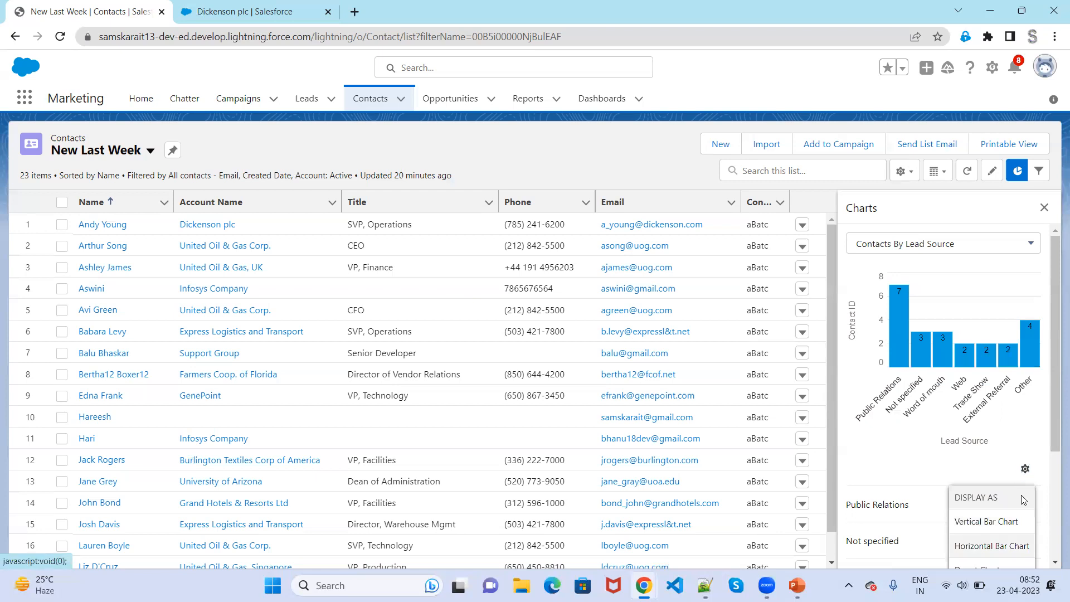
key(Return)
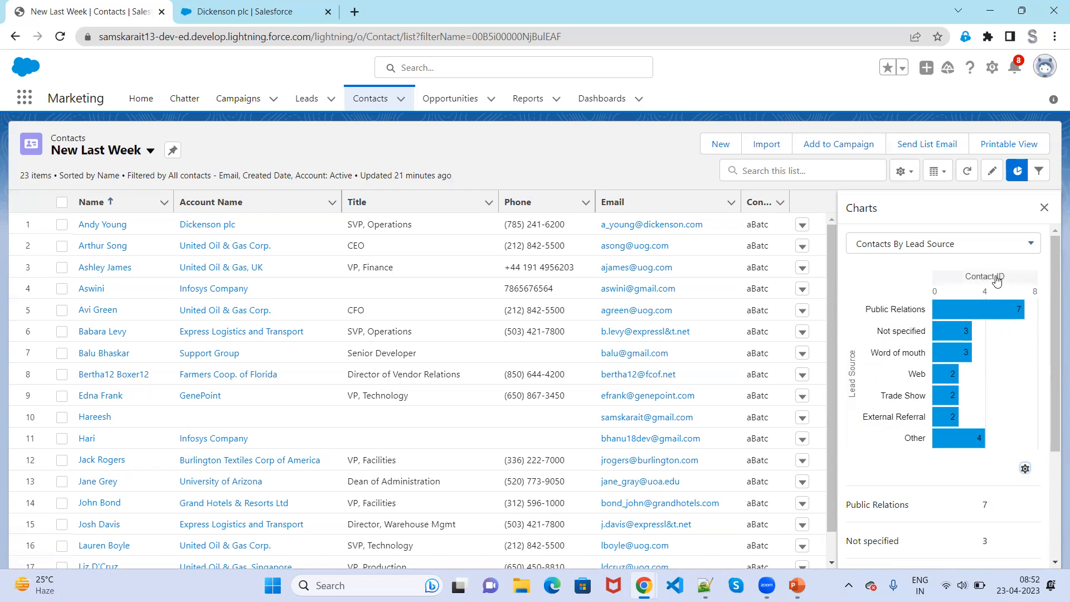
click(990, 245)
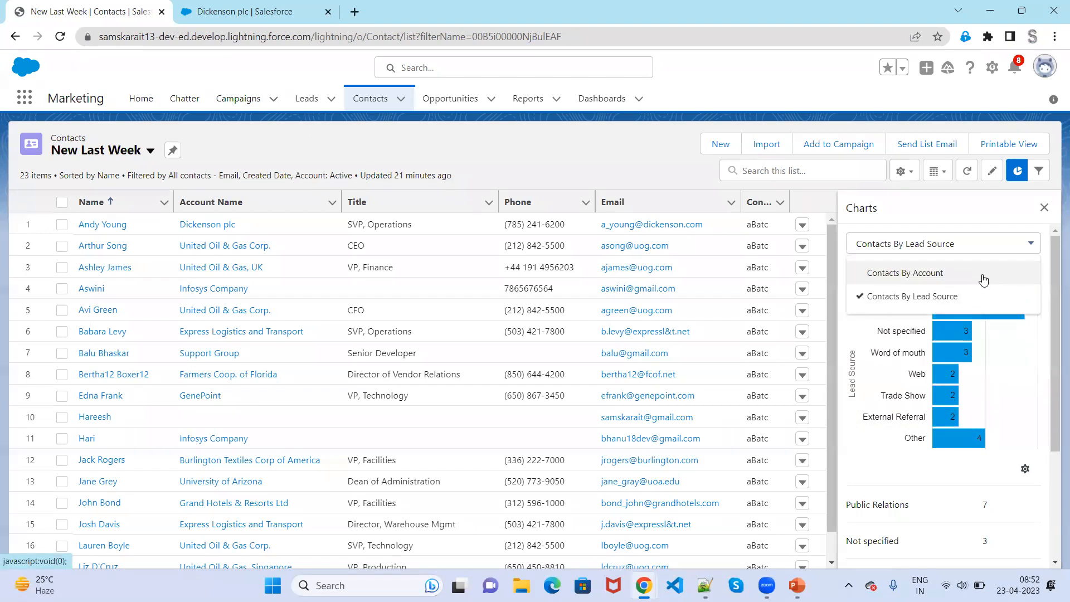
click(985, 279)
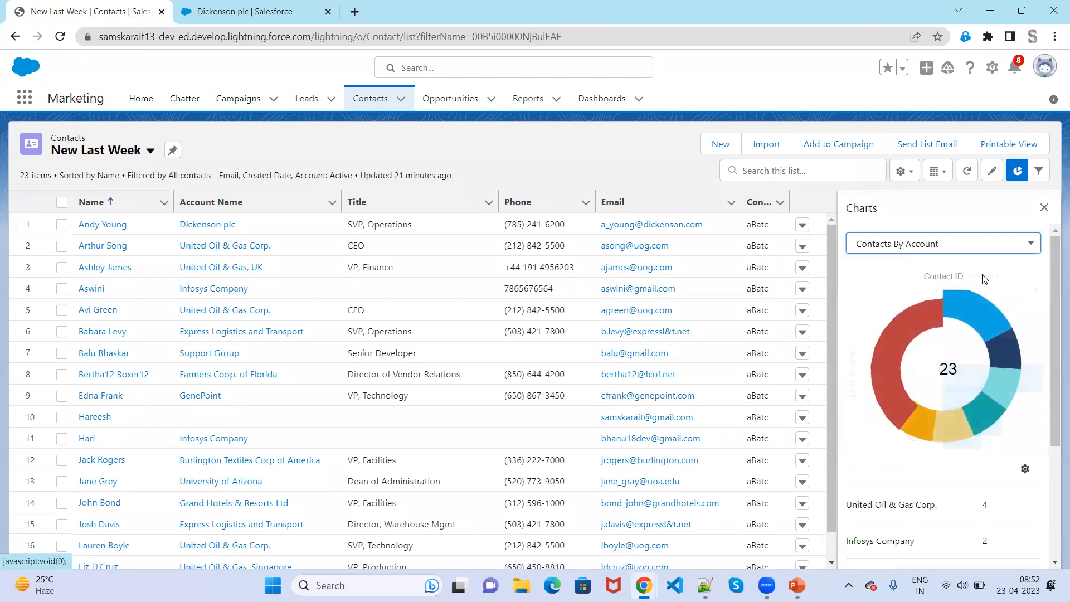
Review the display options of the Contacts By Account chart and its contact counts per account.
click(1025, 469)
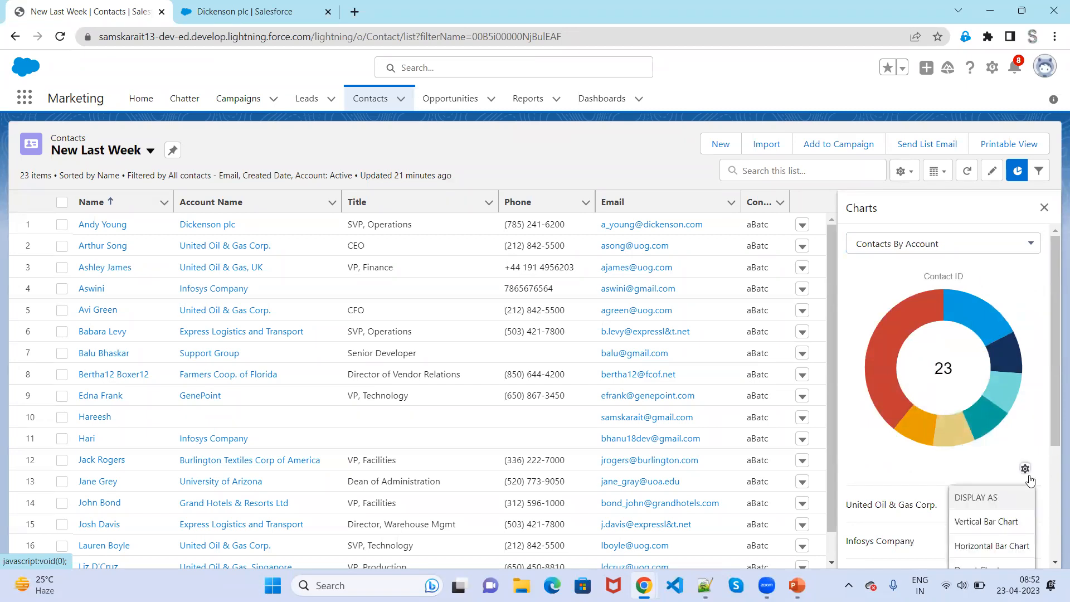
click(1020, 446)
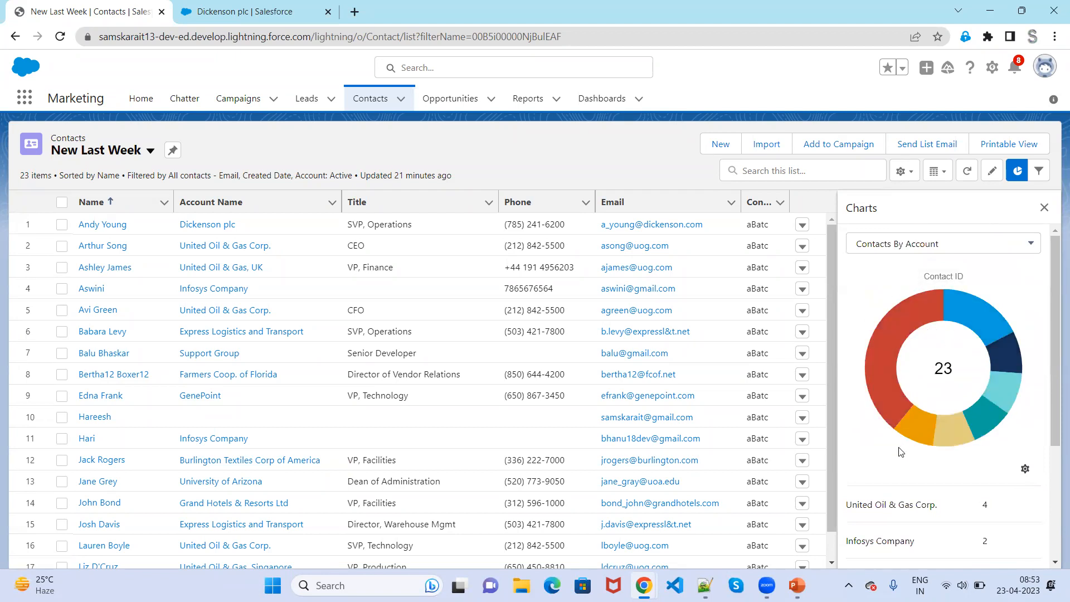
scroll(855, 327, down, 3)
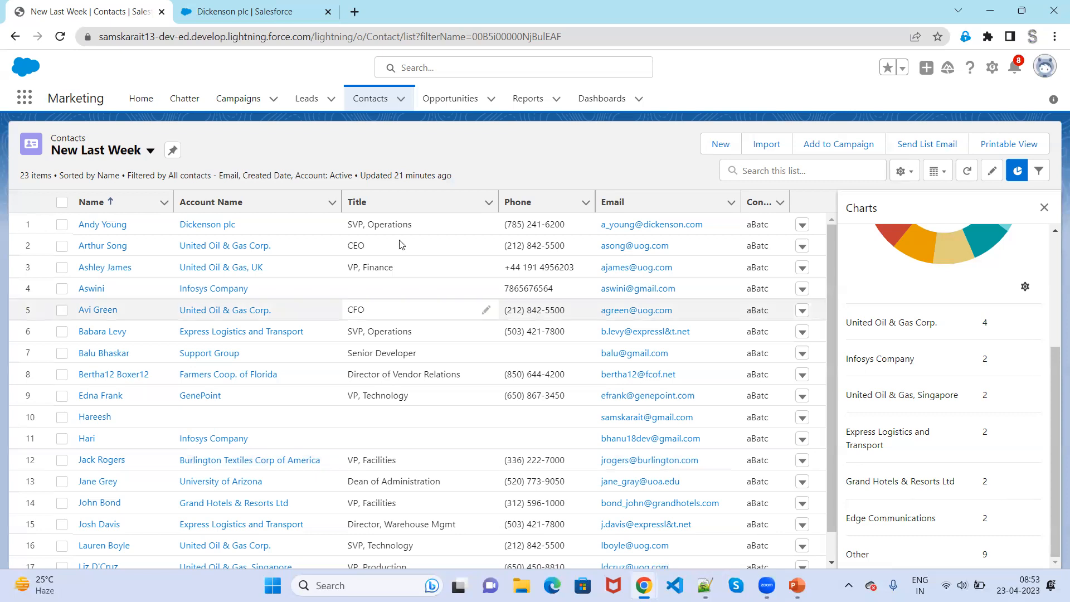
Open the Recently Viewed list view, switch to Recently Viewed Contacts and show its chart.
click(146, 159)
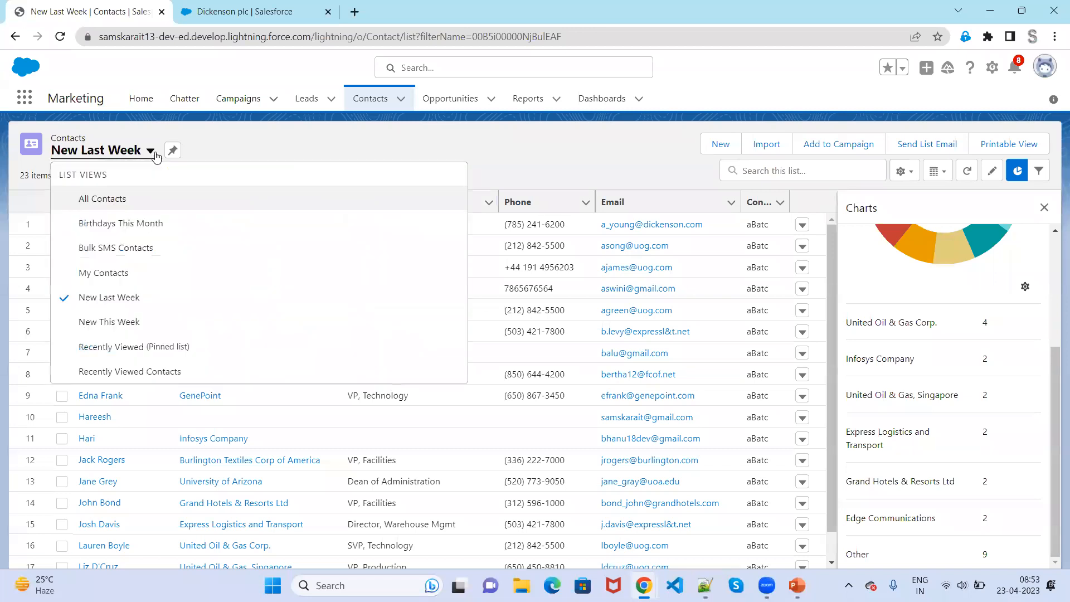
click(155, 348)
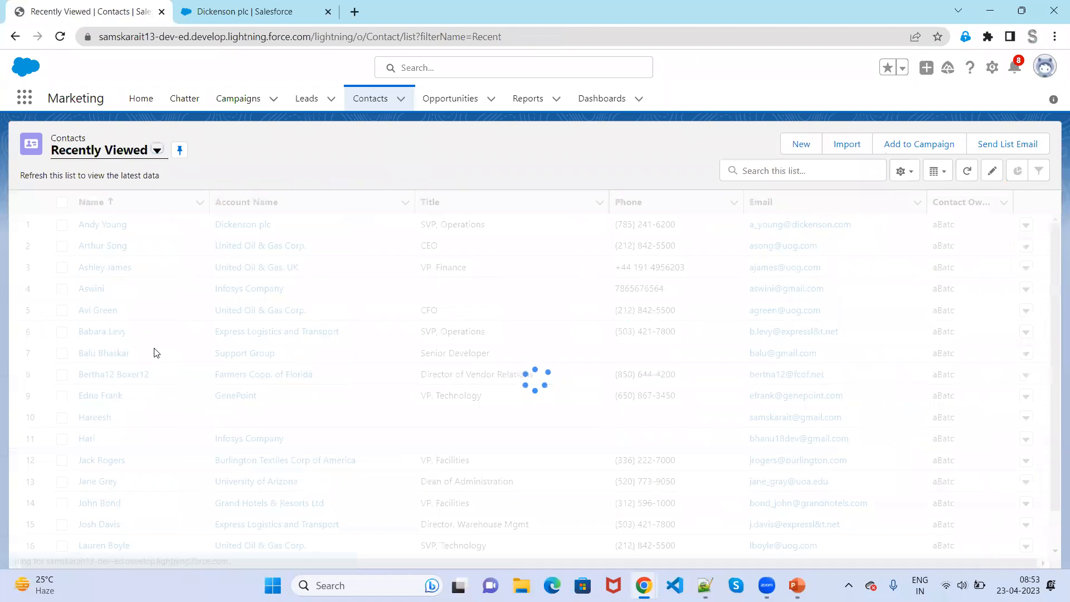
click(157, 151)
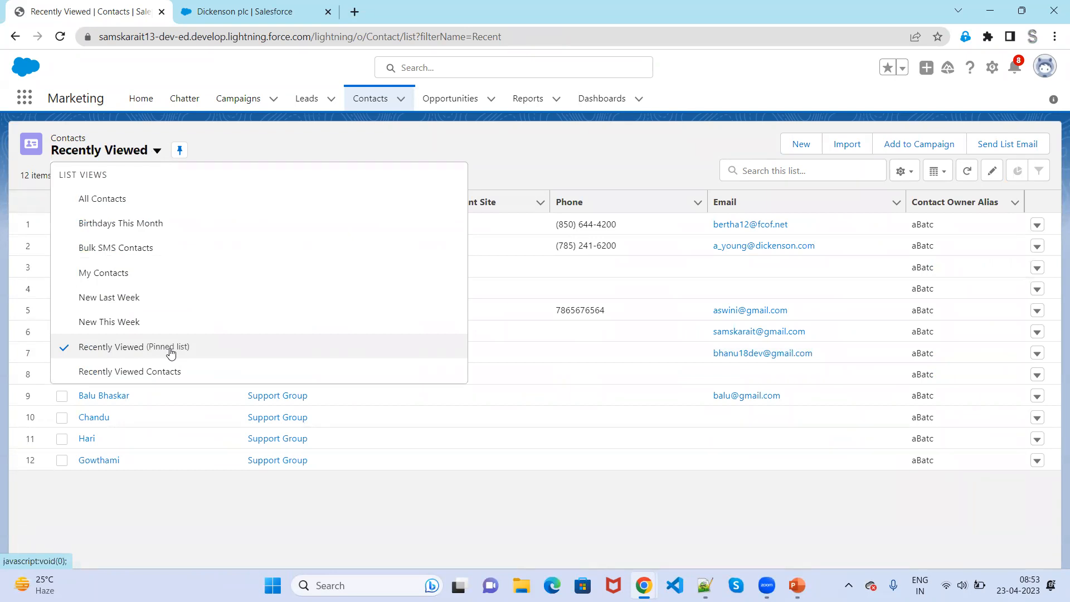
click(160, 377)
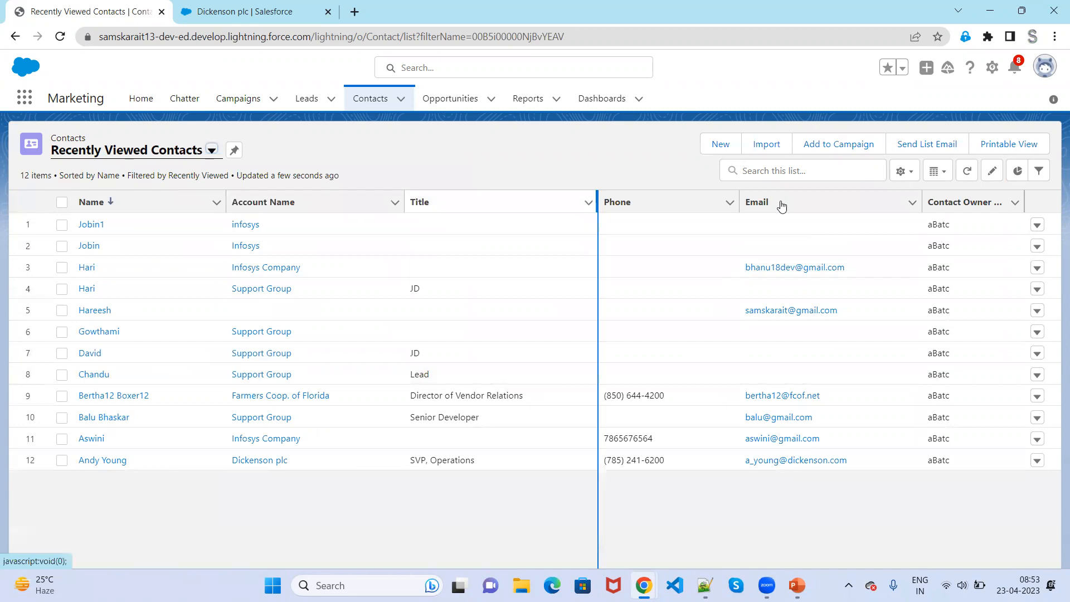
click(1017, 172)
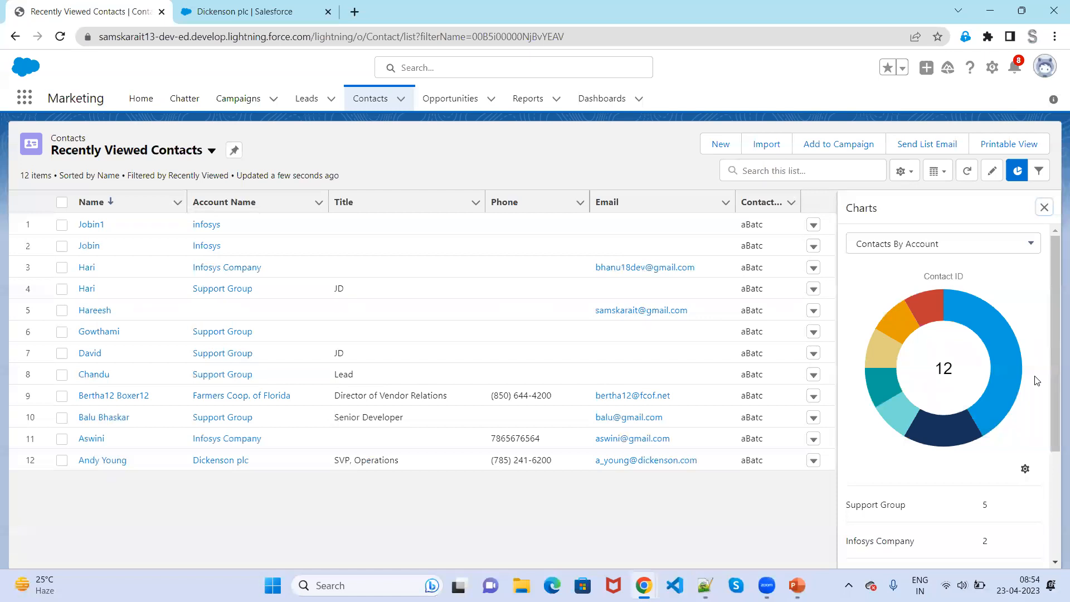
Examine the available charts, per-account contact counts and chart display options for Recently Viewed Contacts.
click(882, 250)
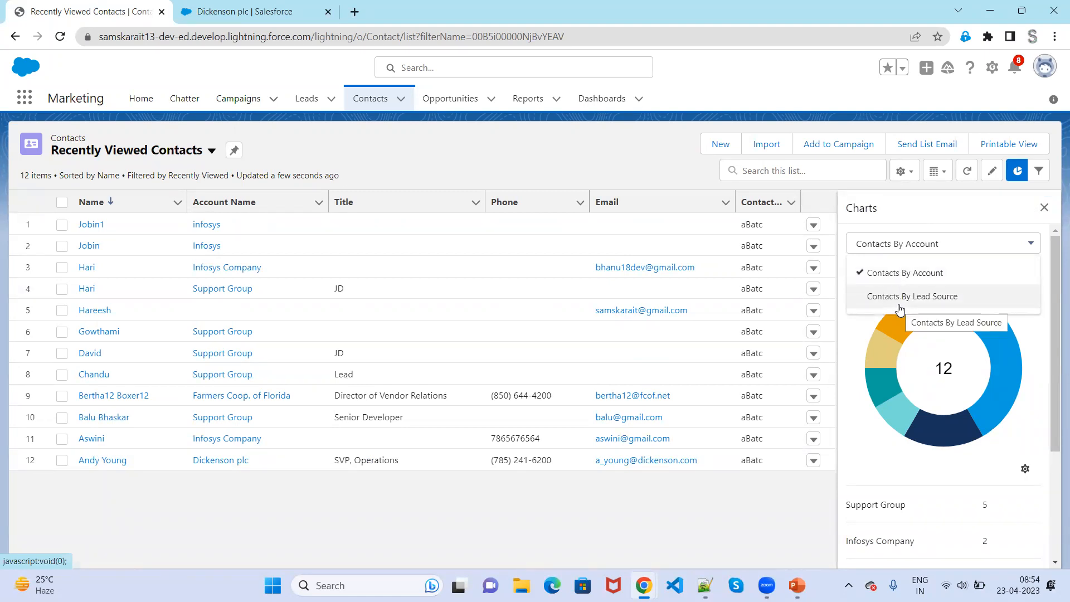
click(939, 218)
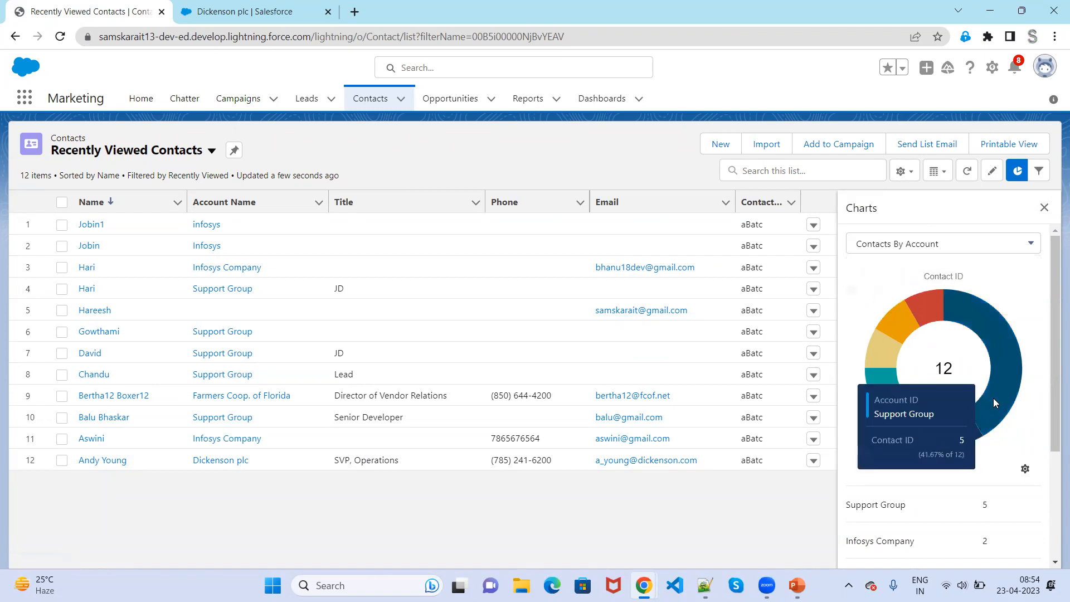
scroll(994, 398, down, 6)
scroll(942, 363, up, 5)
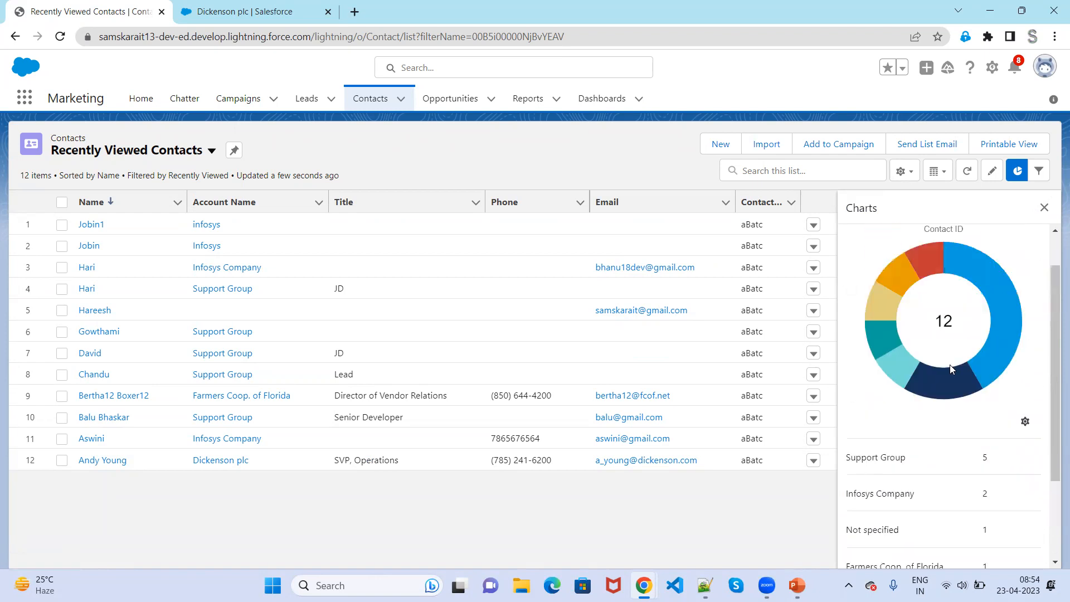
scroll(950, 364, up, 1)
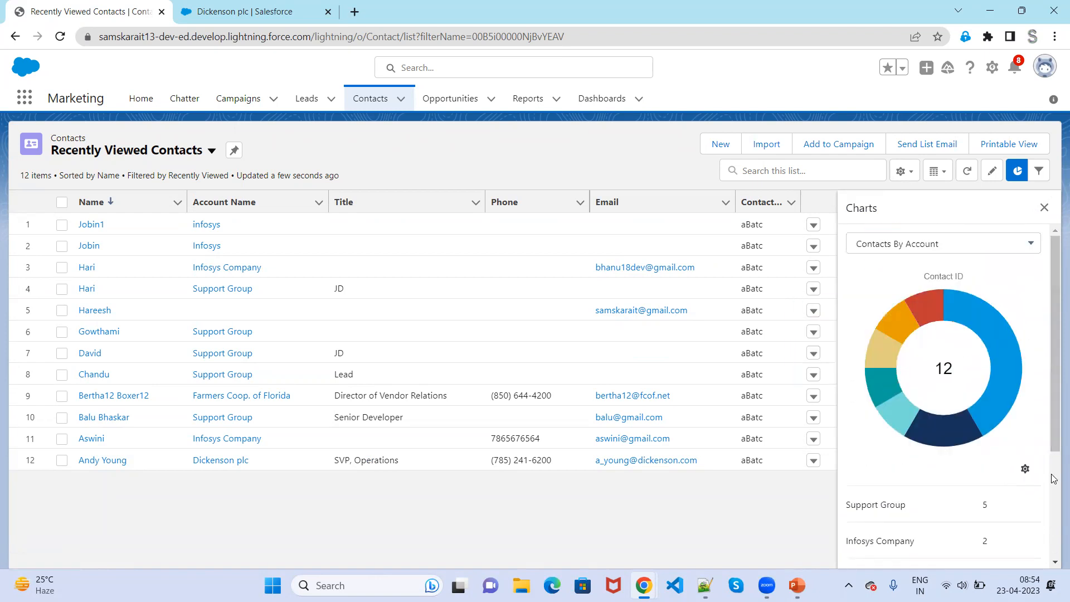
click(1026, 470)
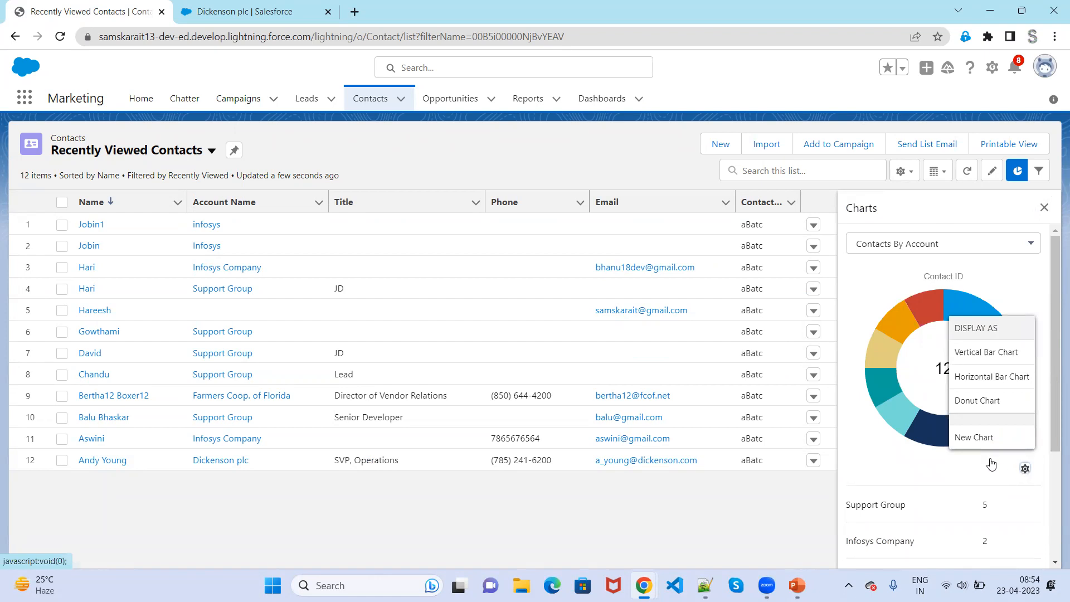
click(868, 455)
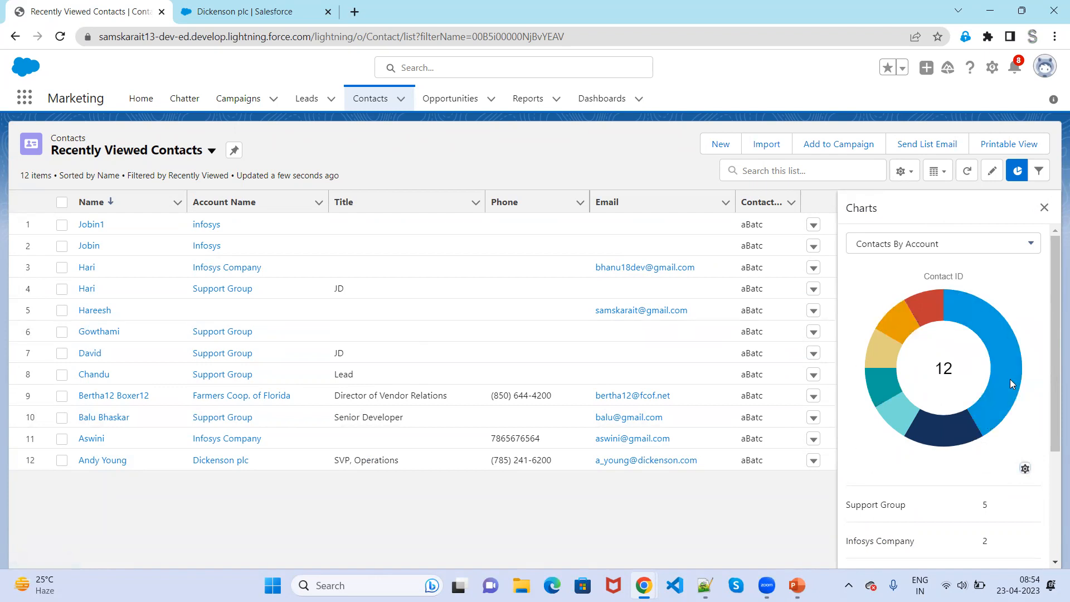
Start a new chart named "Contacts Details" and set its aggregate type to Average.
click(1027, 470)
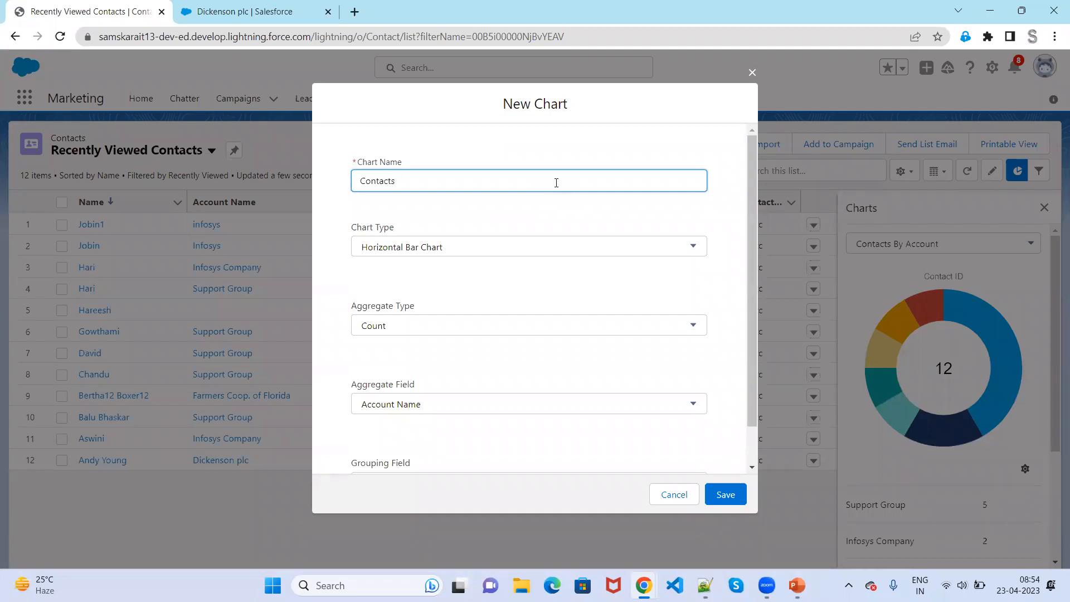
text(Details)
click(563, 326)
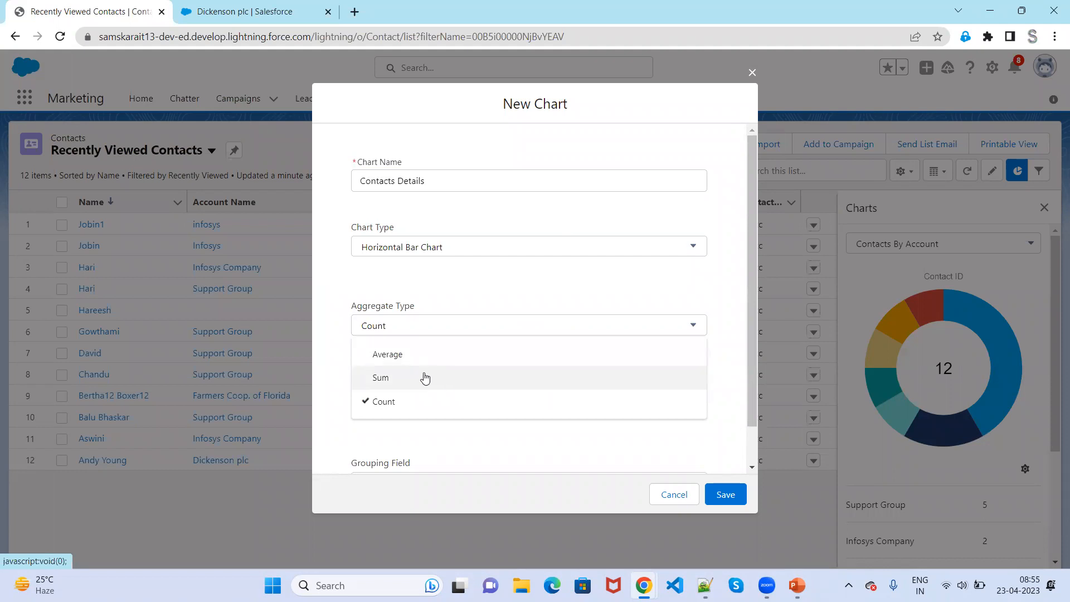
click(455, 353)
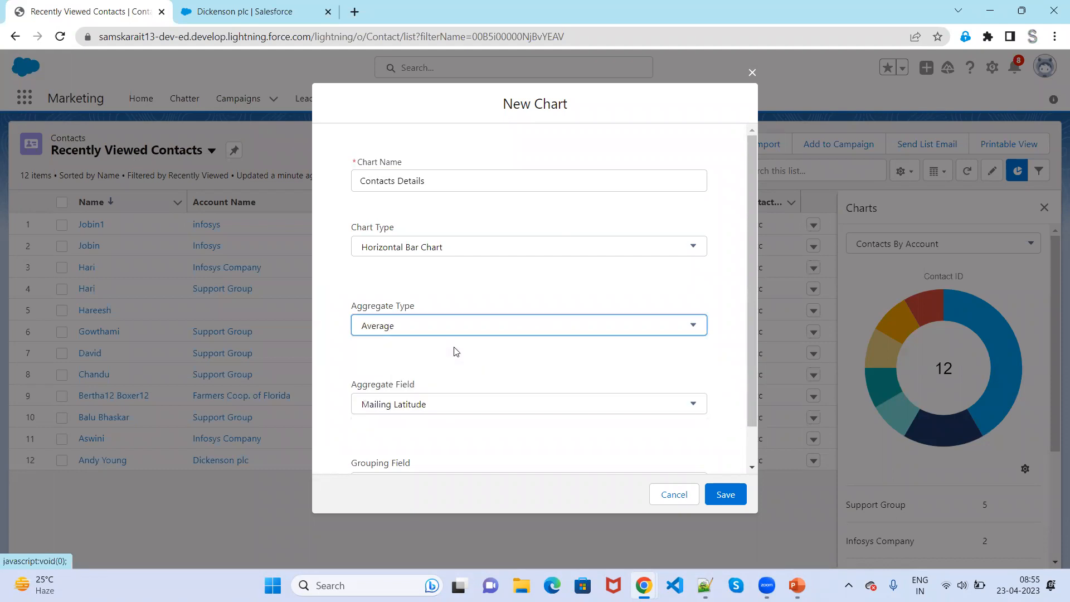
Look through the new chart's available aggregate fields and grouping fields.
scroll(455, 351, down, 1)
click(455, 364)
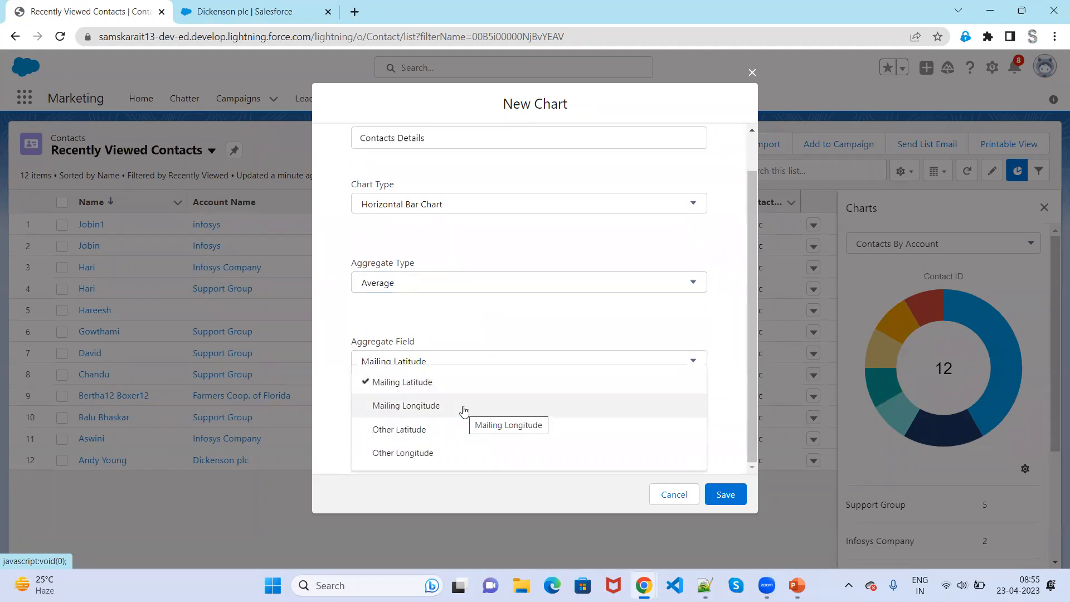
click(493, 327)
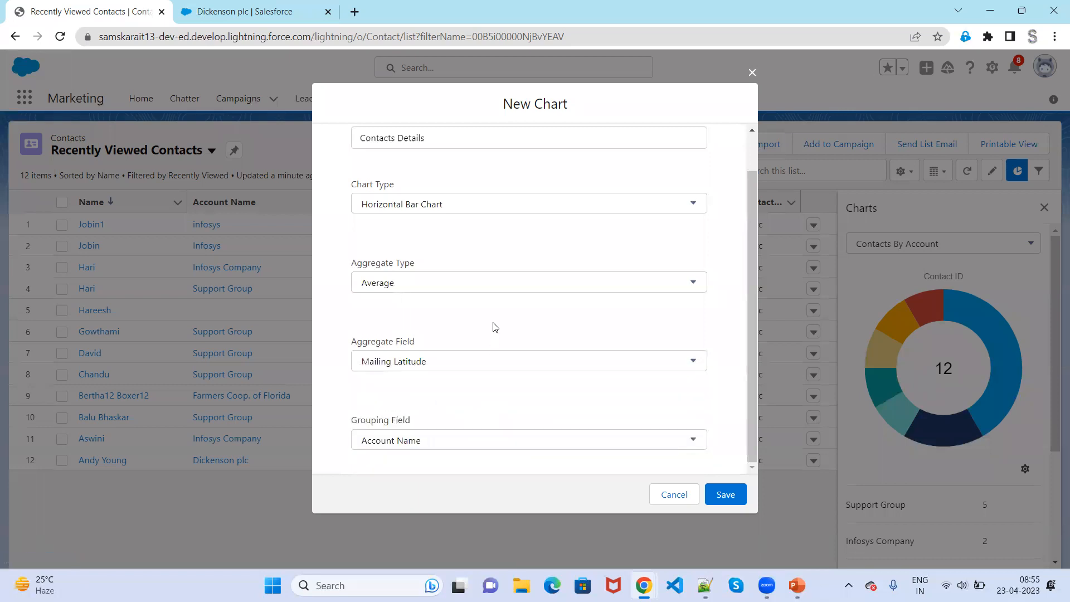
click(466, 440)
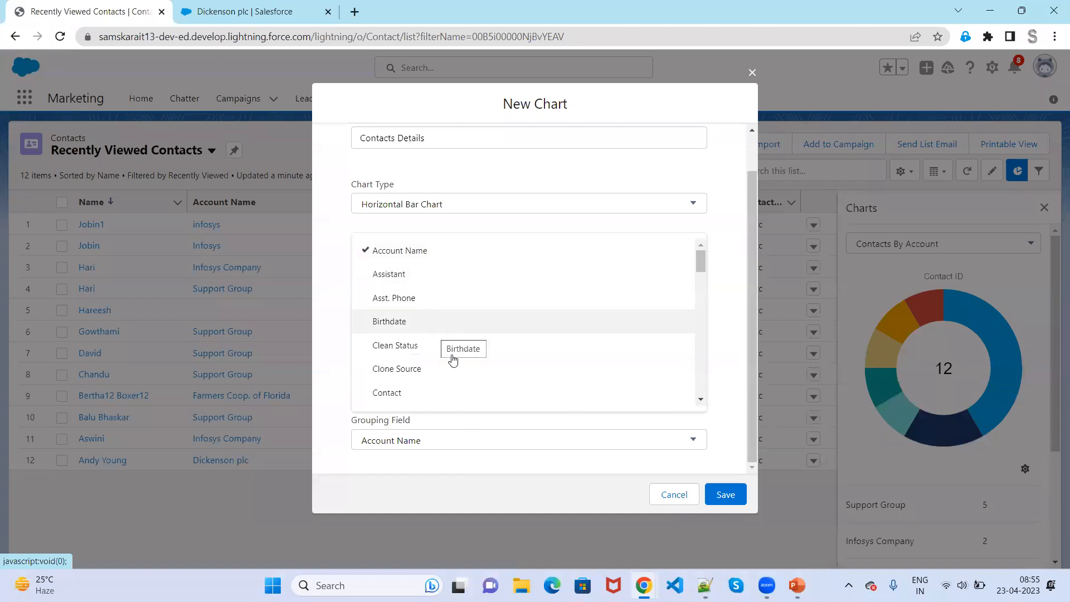
scroll(452, 361, down, 1)
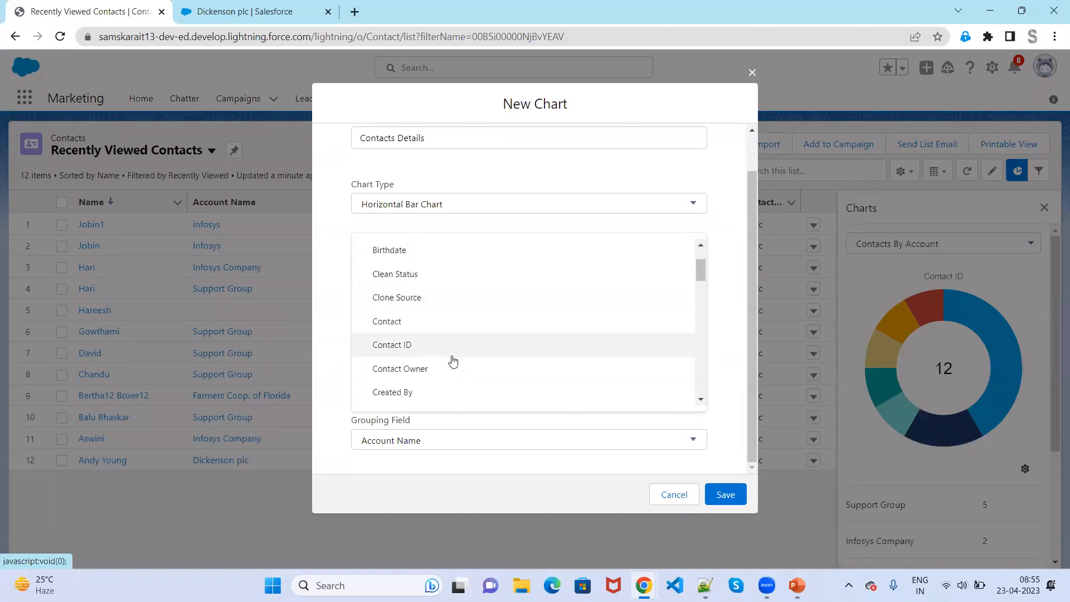
scroll(452, 361, down, 2)
scroll(444, 352, down, 4)
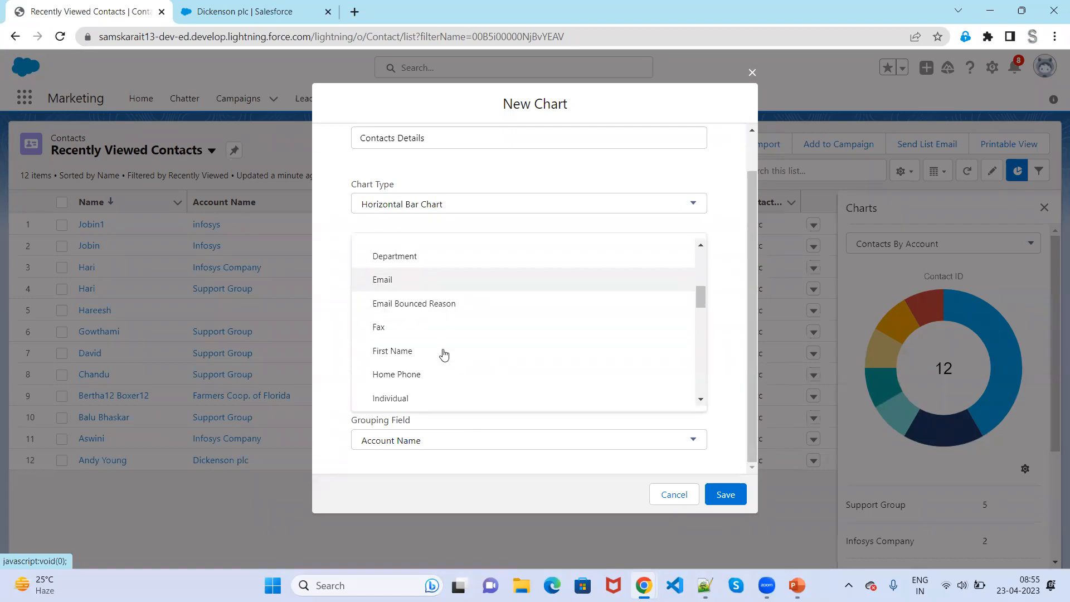
click(454, 460)
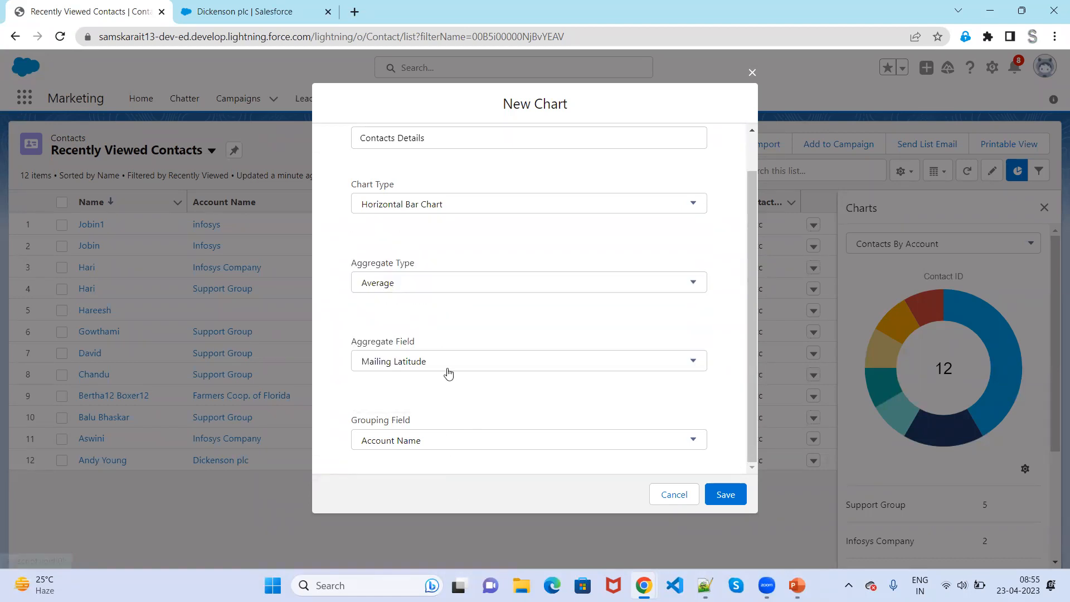
Set the new chart's aggregate type to Sum and its grouping field to Lead Source.
click(432, 288)
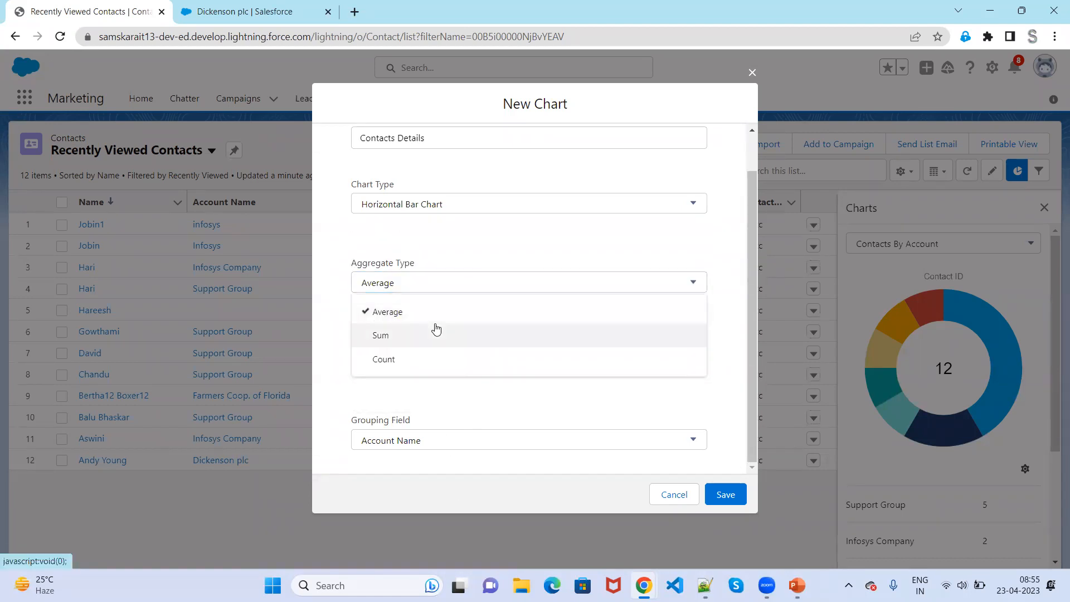
click(411, 347)
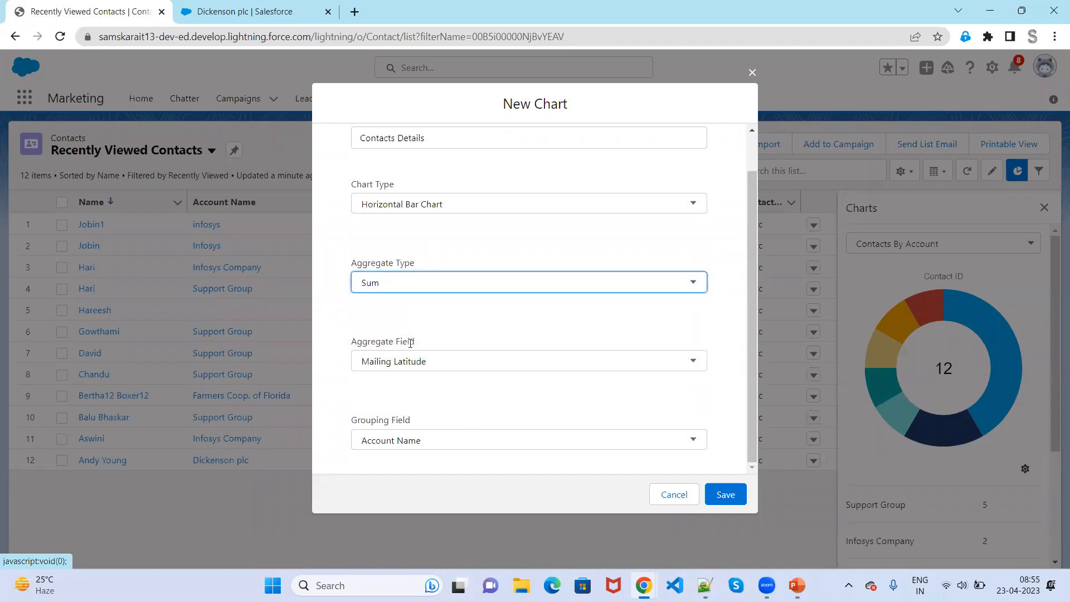
click(497, 440)
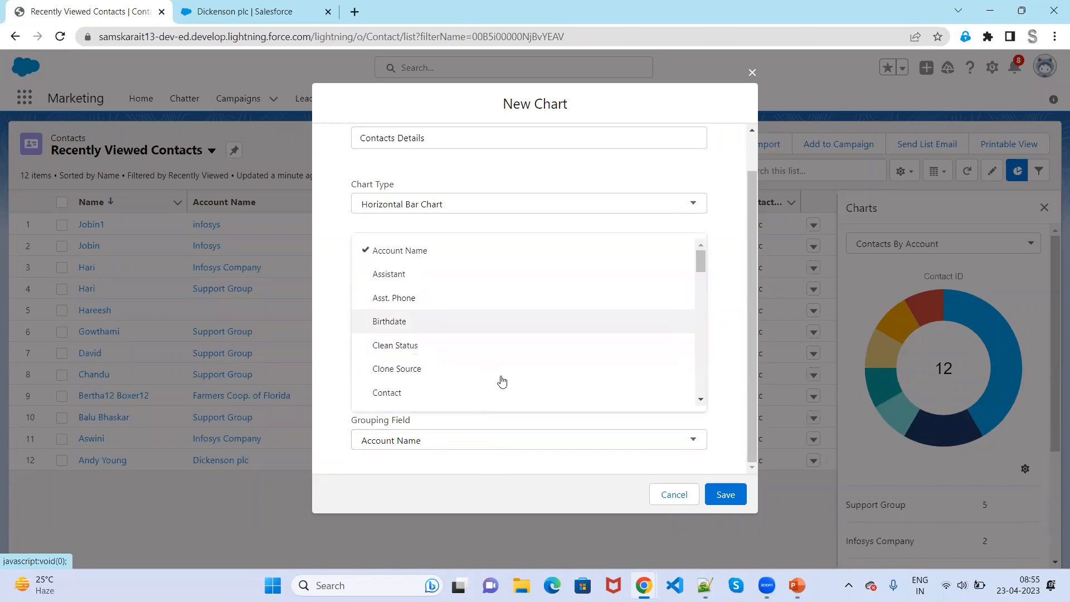
scroll(506, 386, down, 2)
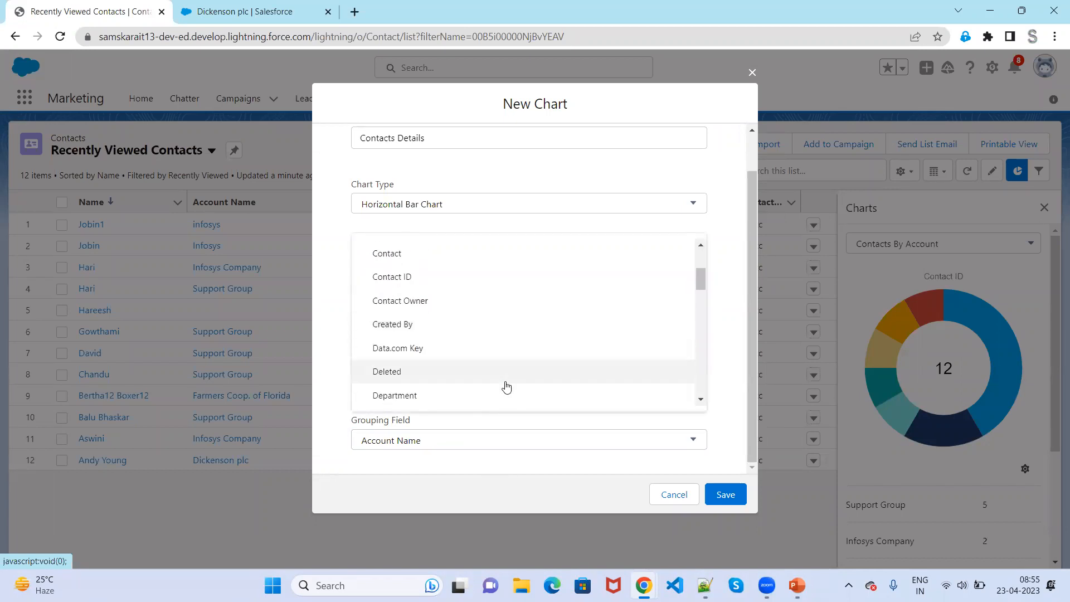
scroll(506, 387, down, 2)
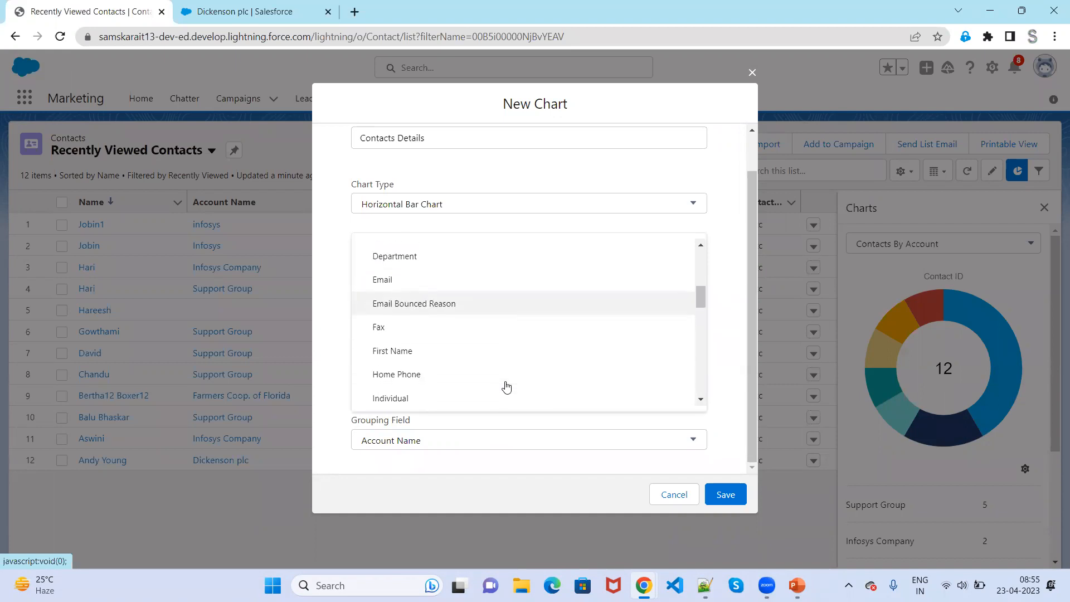
scroll(506, 386, down, 4)
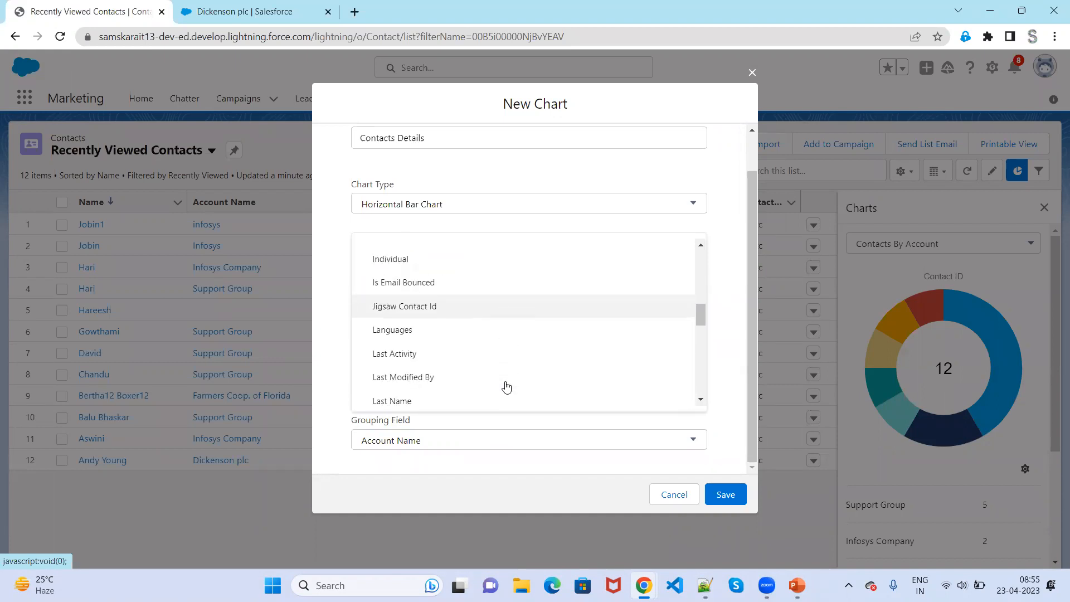
scroll(506, 386, down, 3)
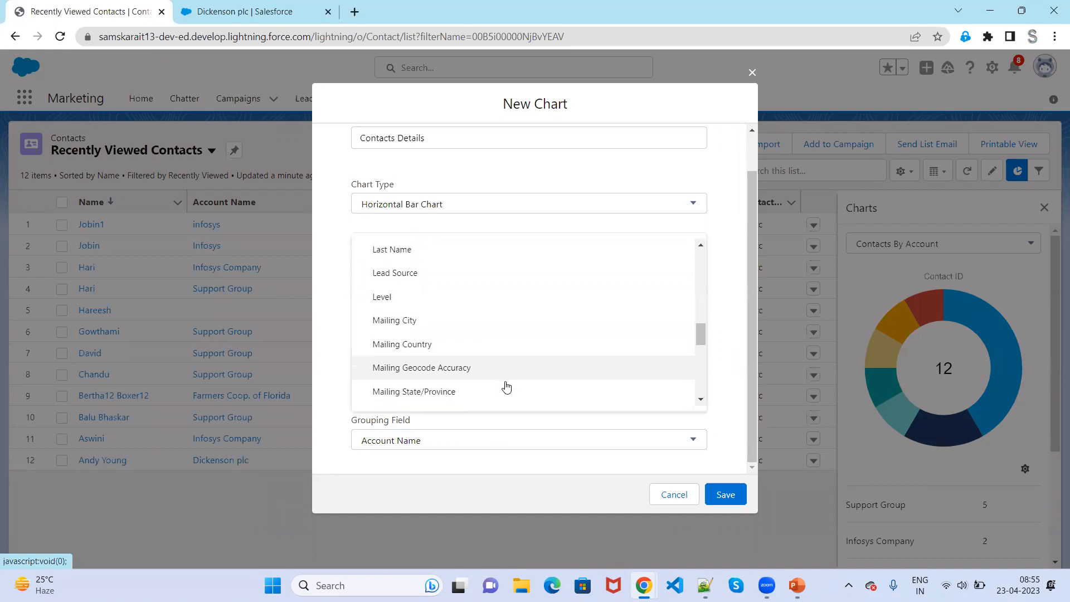
scroll(506, 386, down, 4)
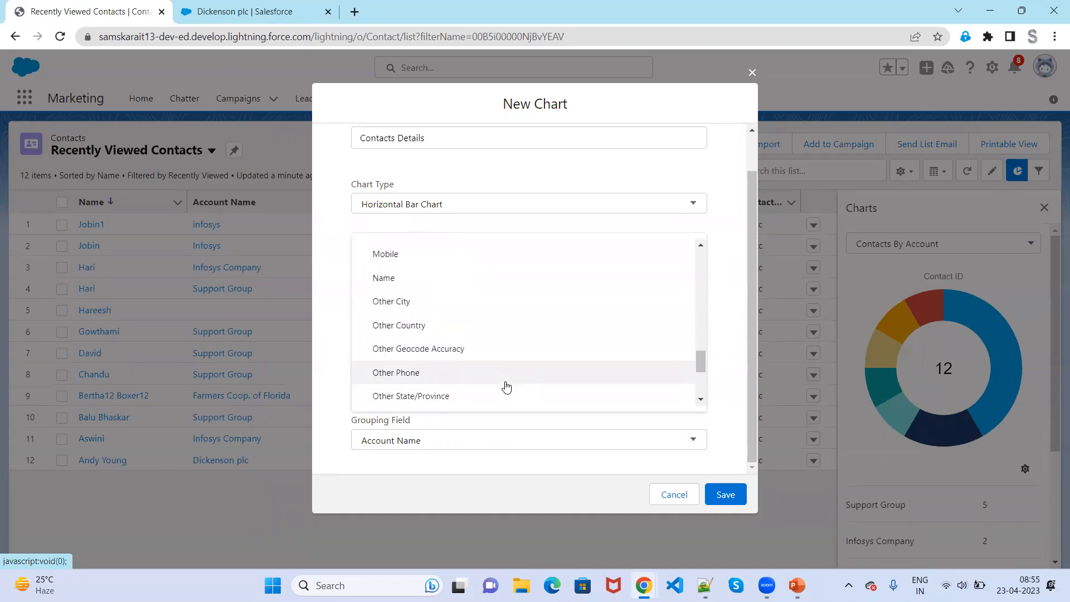
scroll(506, 387, down, 3)
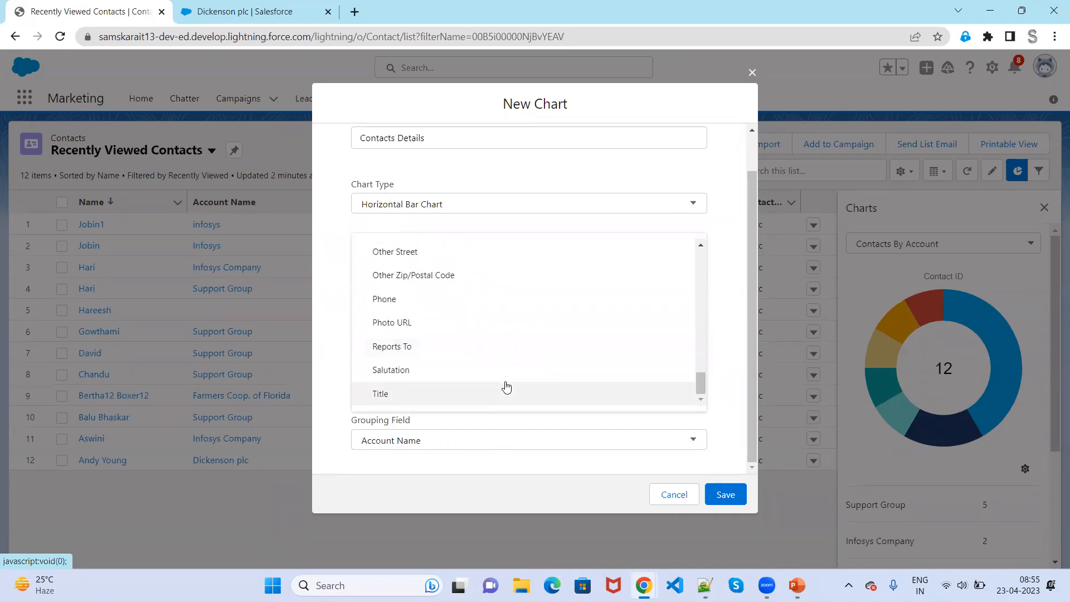
scroll(506, 387, up, 2)
scroll(506, 386, up, 5)
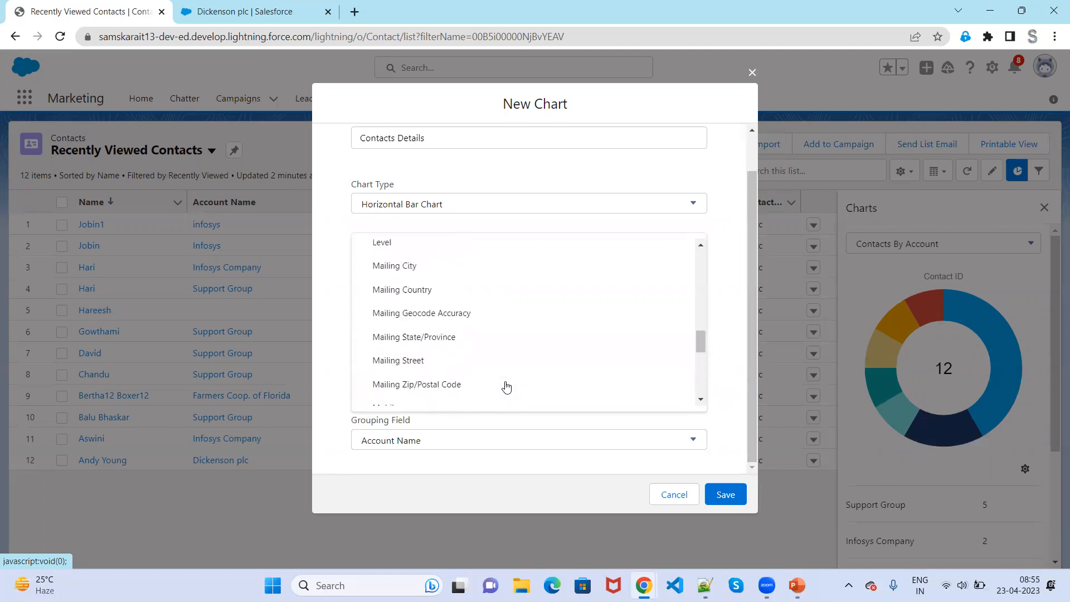
scroll(504, 384, up, 3)
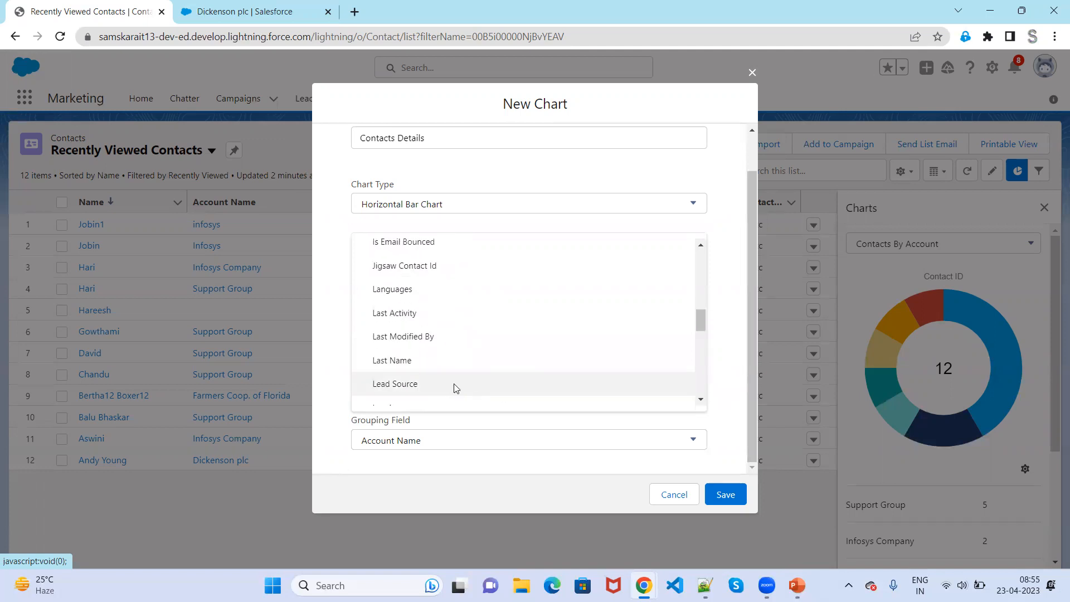
click(455, 387)
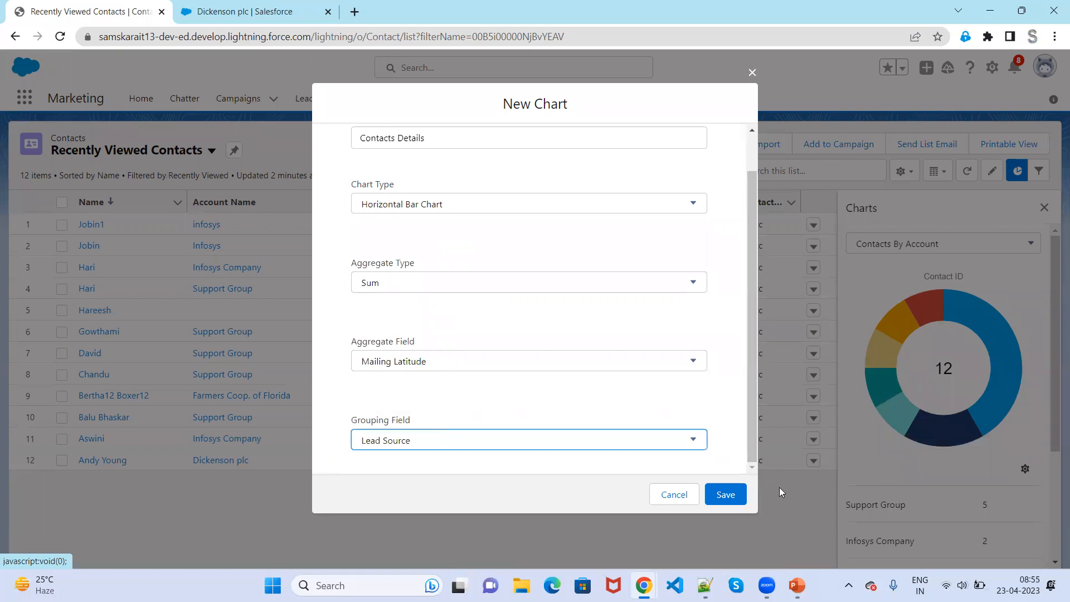
Save the new Contacts Details chart and view the available charts for the list view.
click(736, 495)
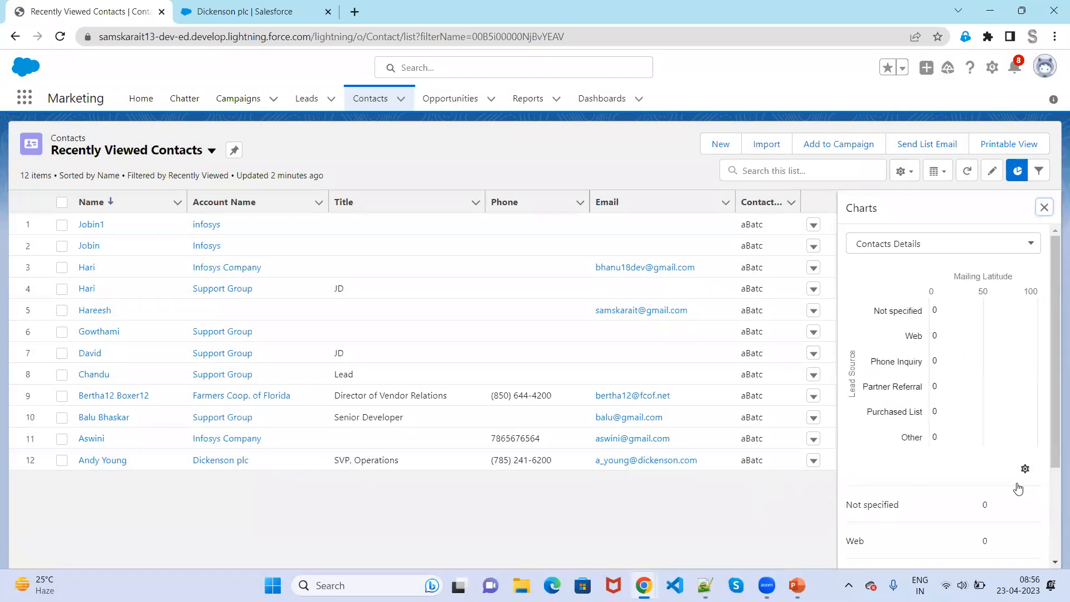
click(931, 250)
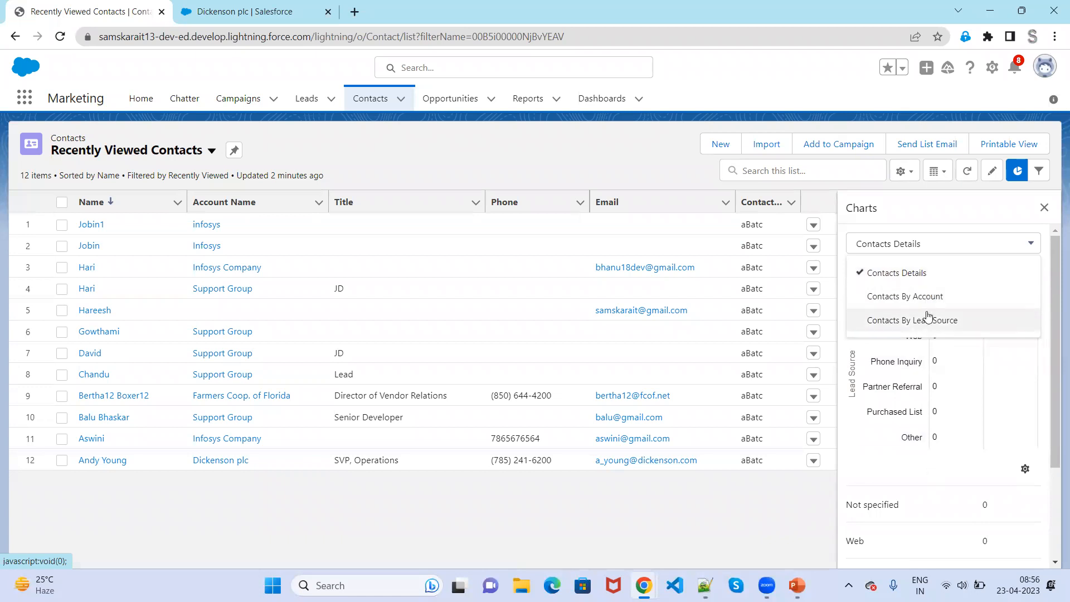
click(916, 456)
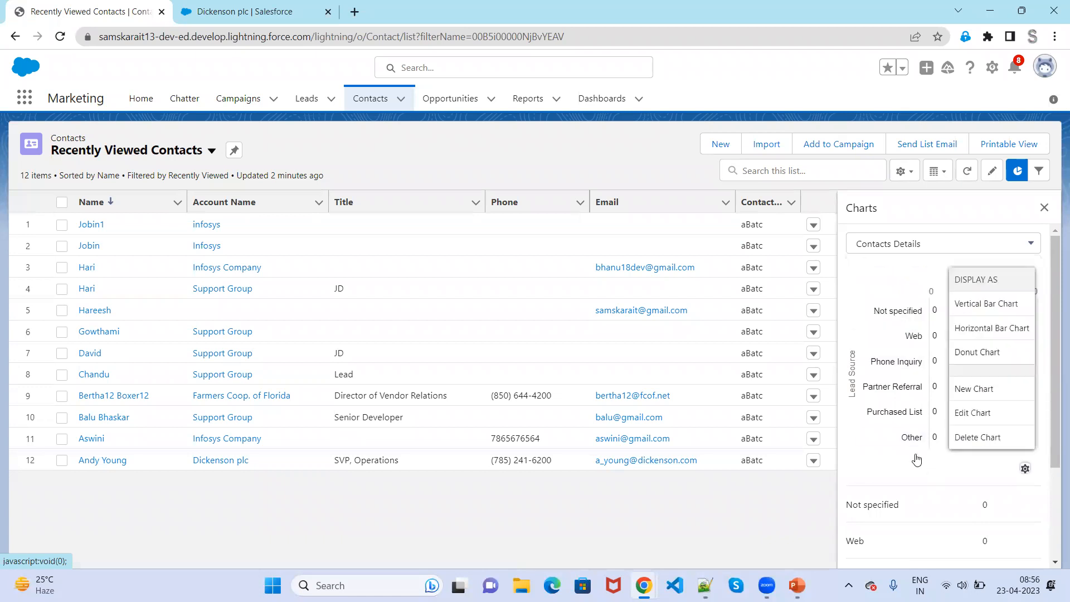
click(876, 291)
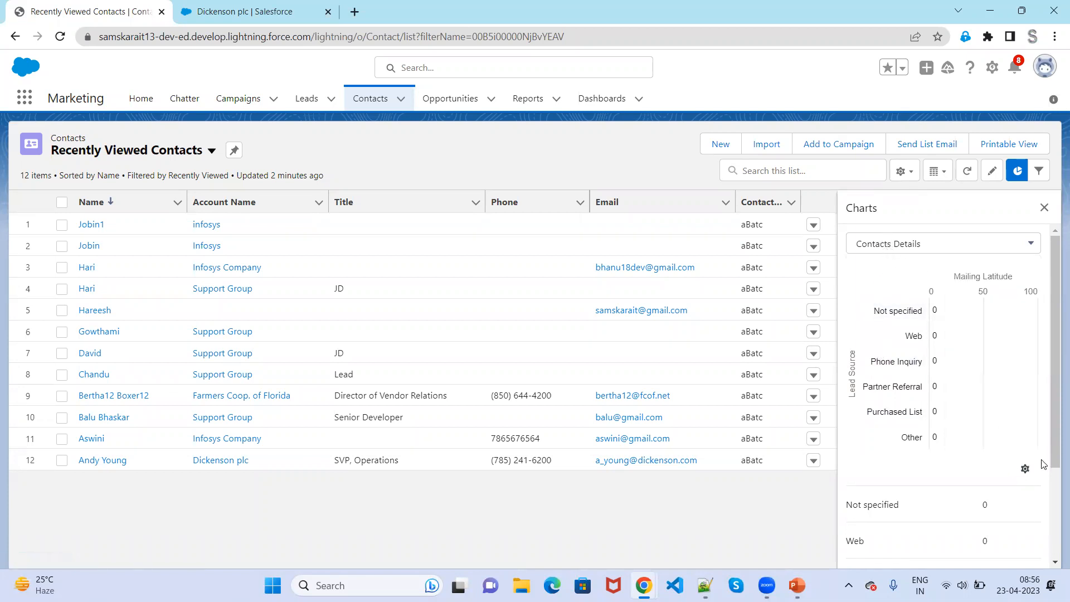
Edit the Contacts Details chart to group by Account Name and save it.
click(1025, 469)
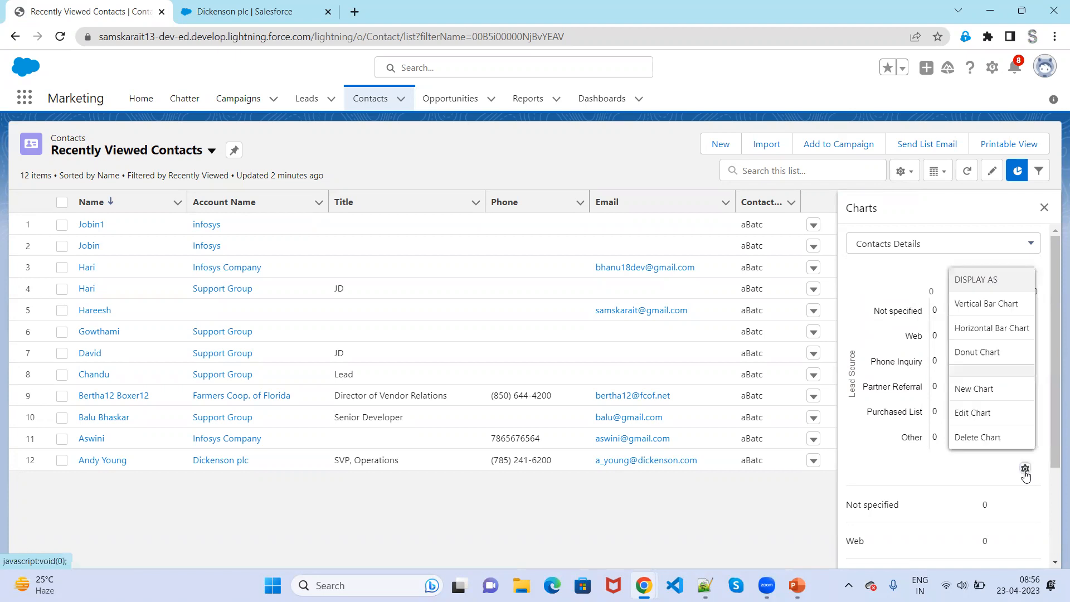
click(981, 416)
scroll(595, 335, down, 1)
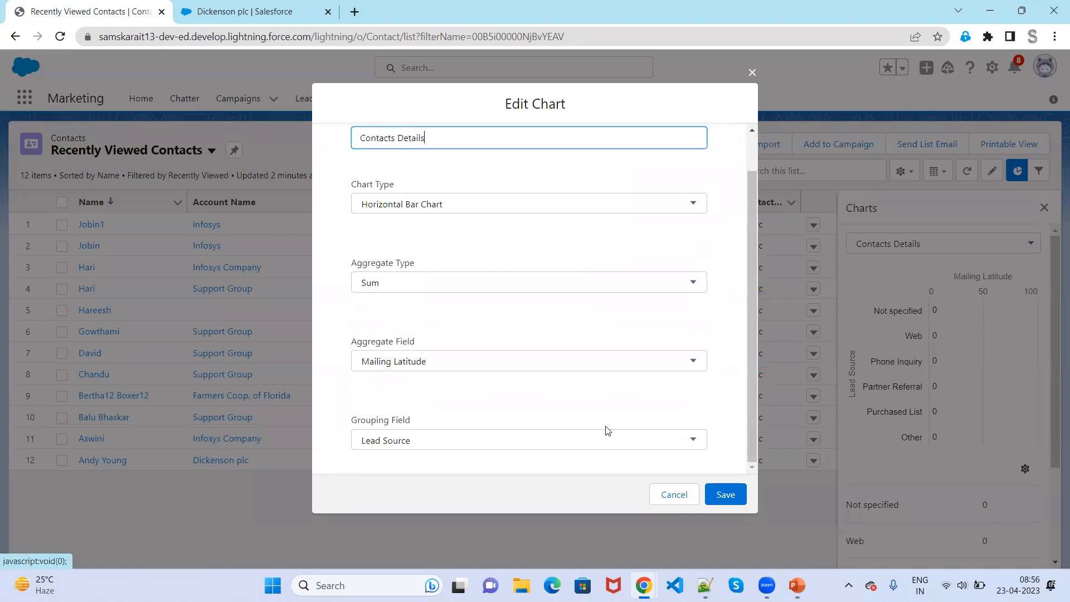
click(599, 444)
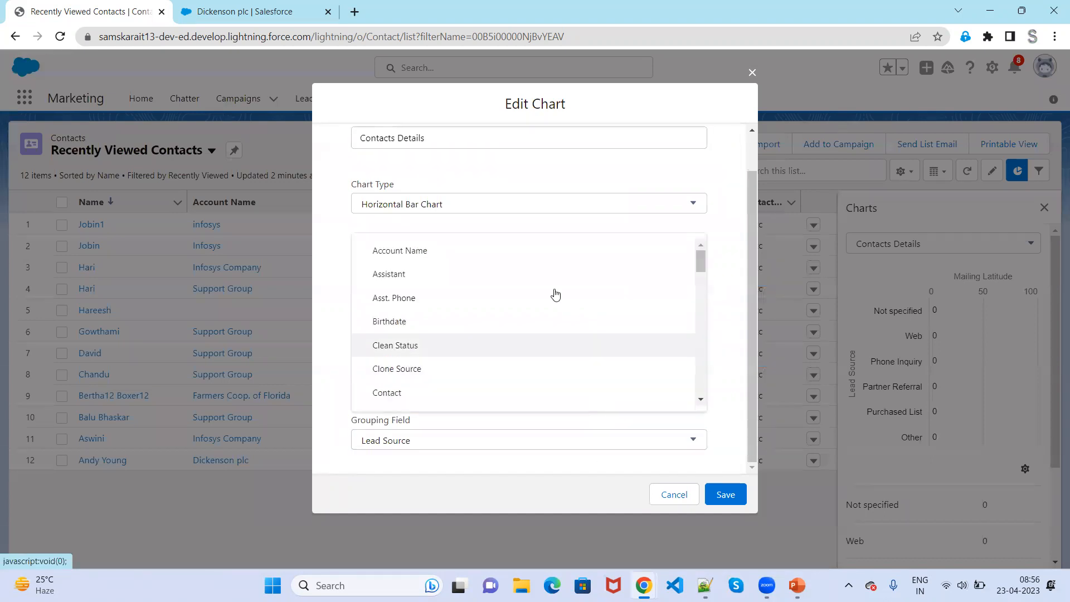
click(549, 264)
click(716, 495)
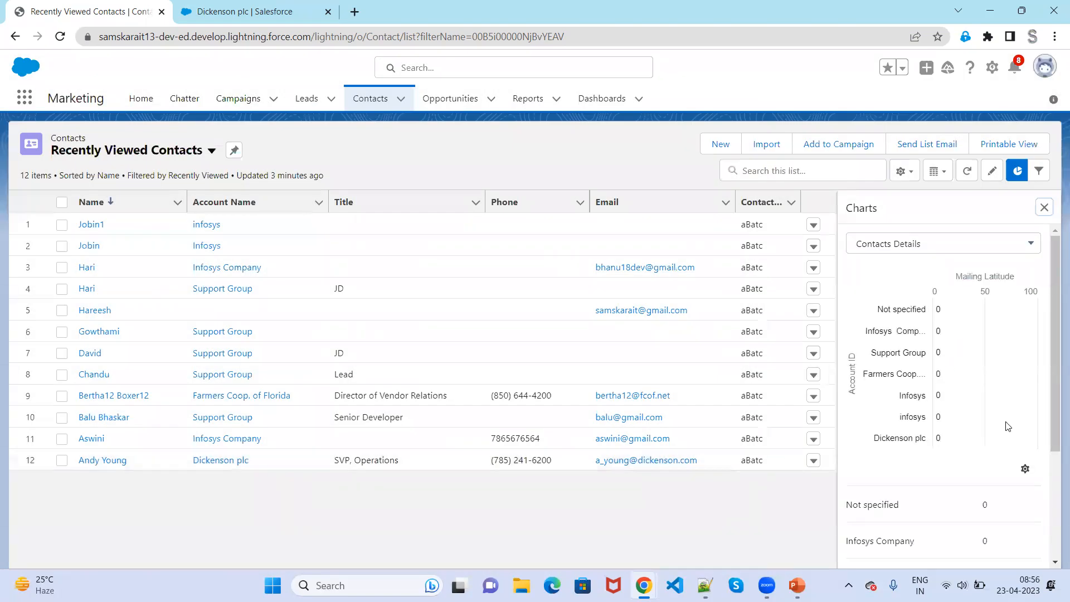
Reopen the Contacts Details chart for editing and set its chart type to Donut Chart.
click(1025, 470)
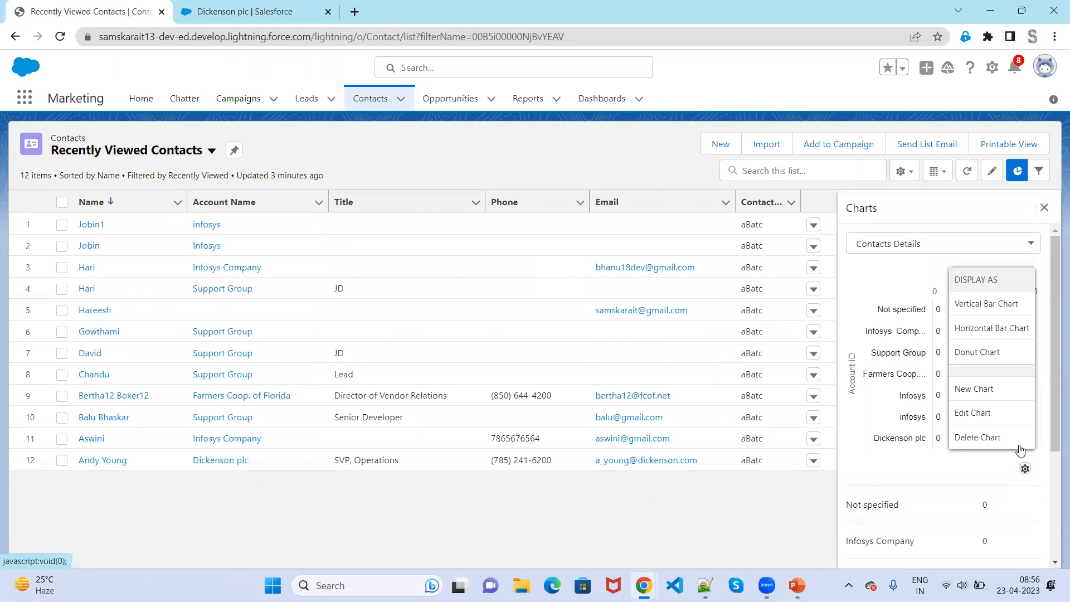
click(1006, 414)
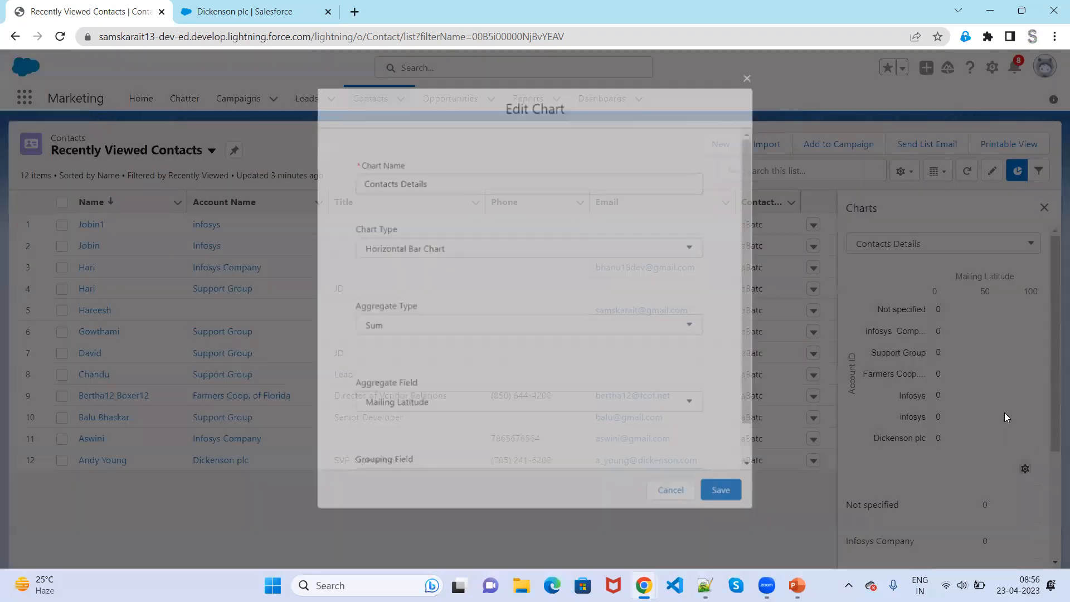
click(566, 251)
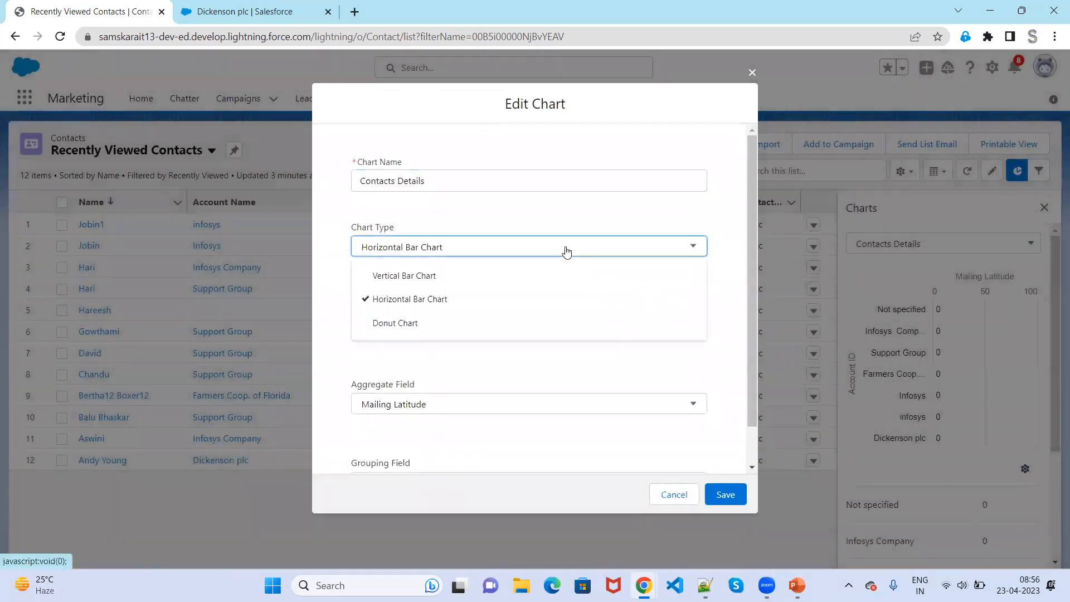
click(544, 325)
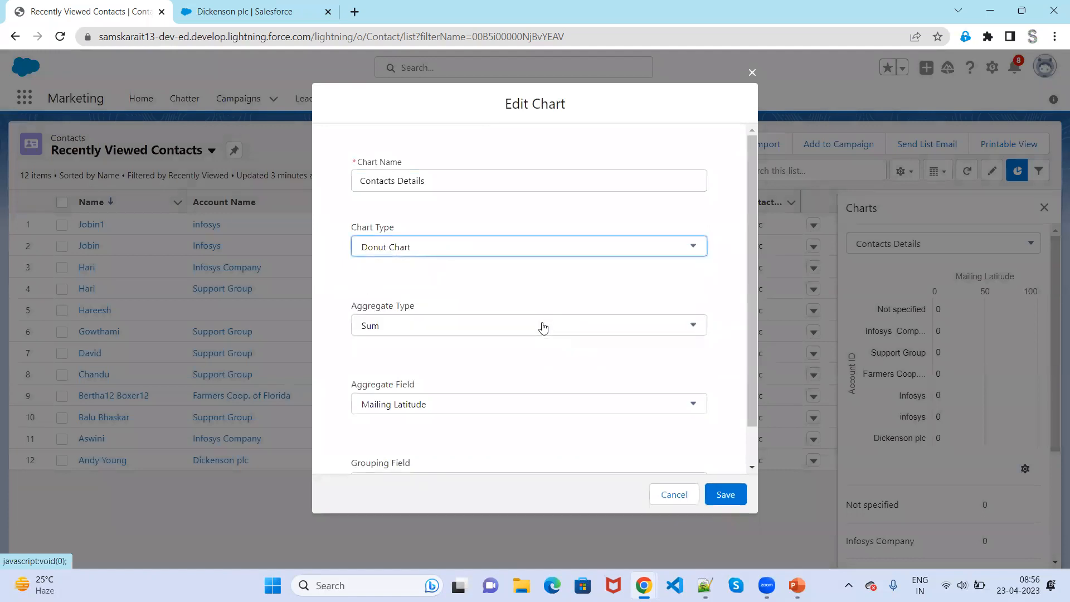
Check the available aggregate fields and set the chart's aggregate type to Count.
click(543, 326)
click(633, 290)
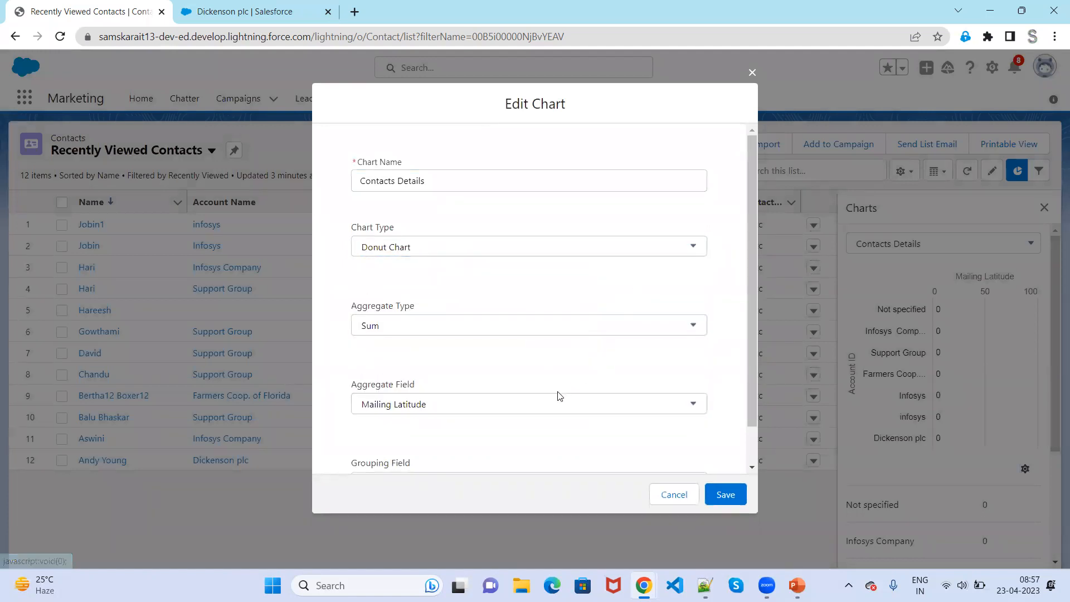
click(550, 407)
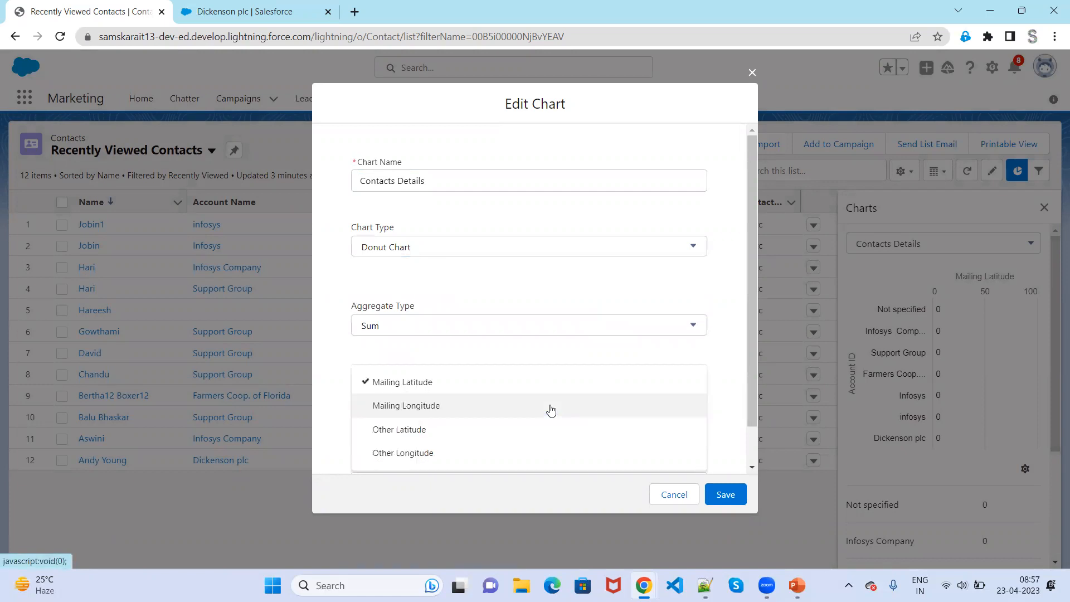
click(602, 364)
scroll(594, 368, down, 1)
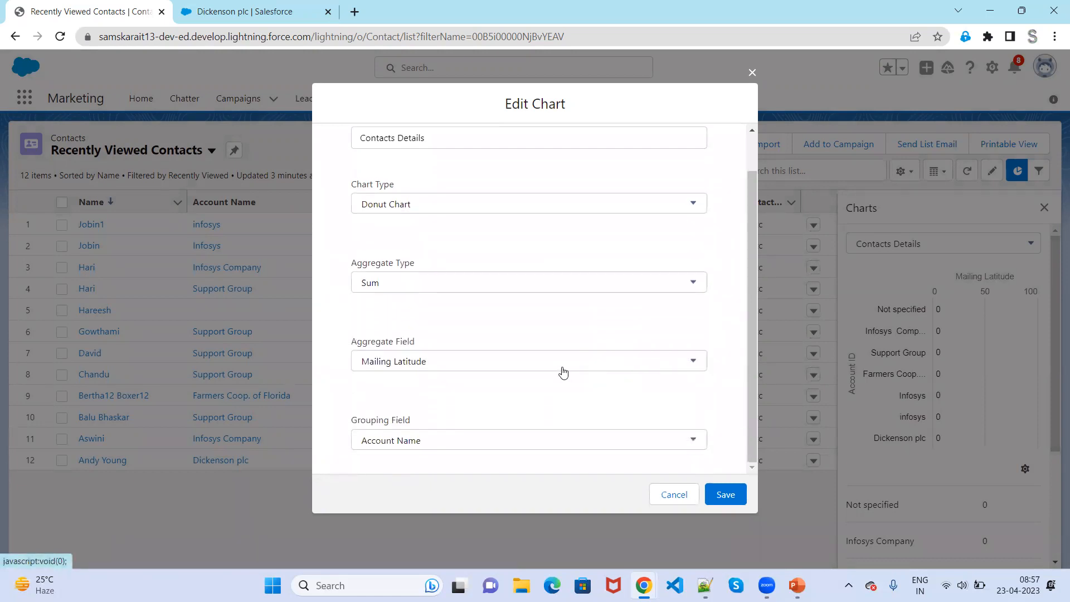
click(509, 281)
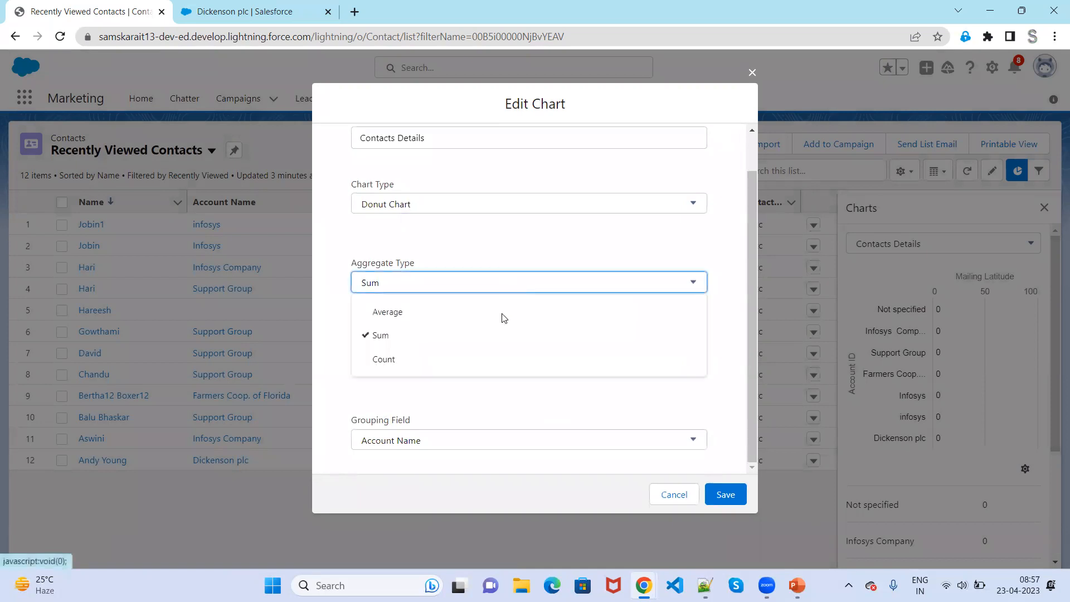
click(509, 362)
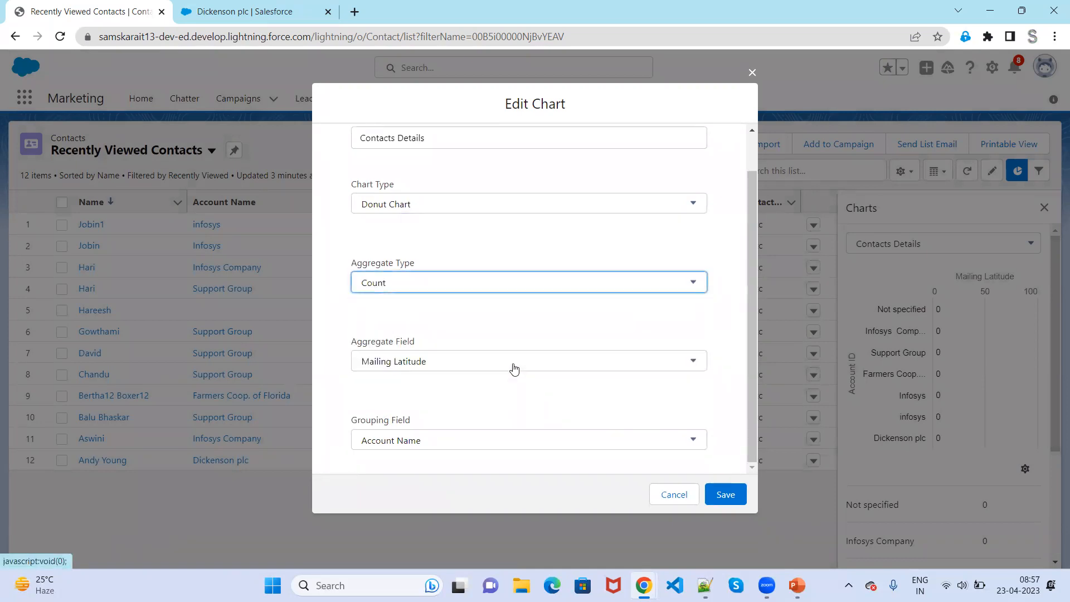
Look through the available grouping fields, keep Account Name, and save the edited Contacts Details chart.
click(500, 441)
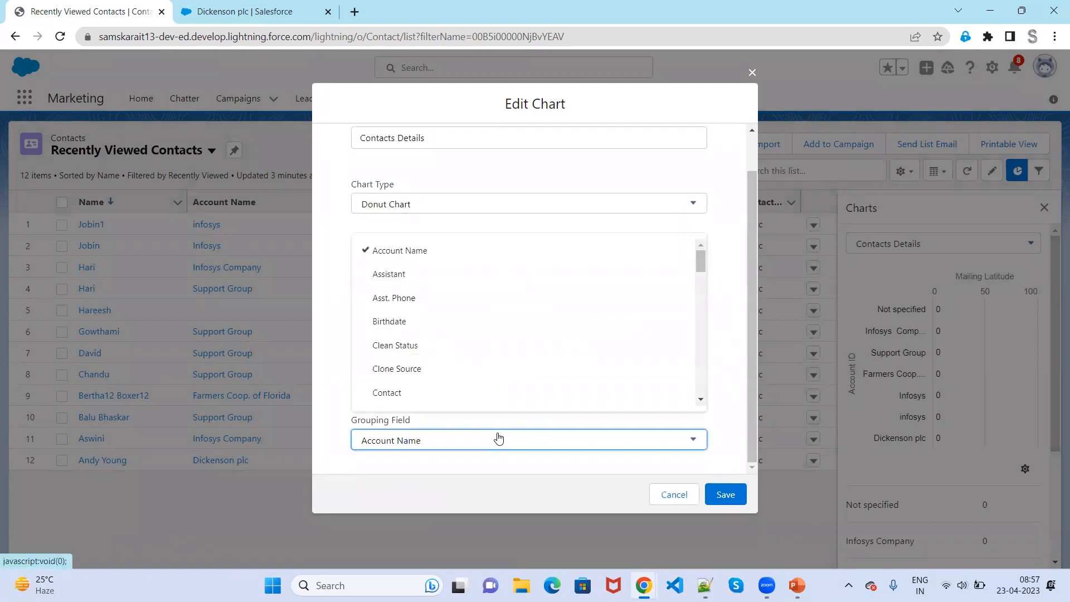
scroll(507, 390, down, 1)
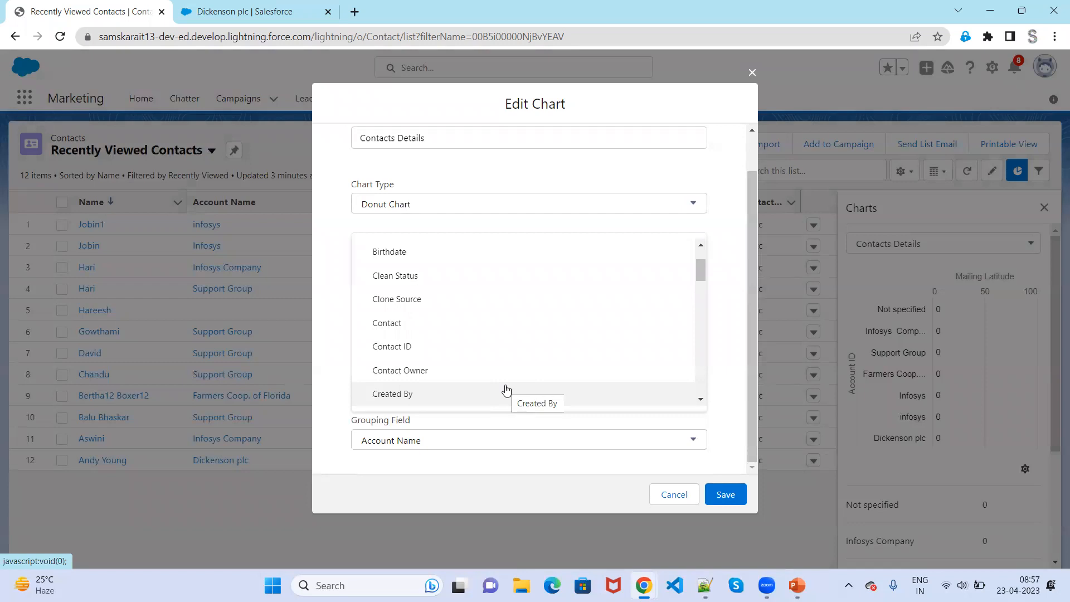
scroll(508, 377, down, 2)
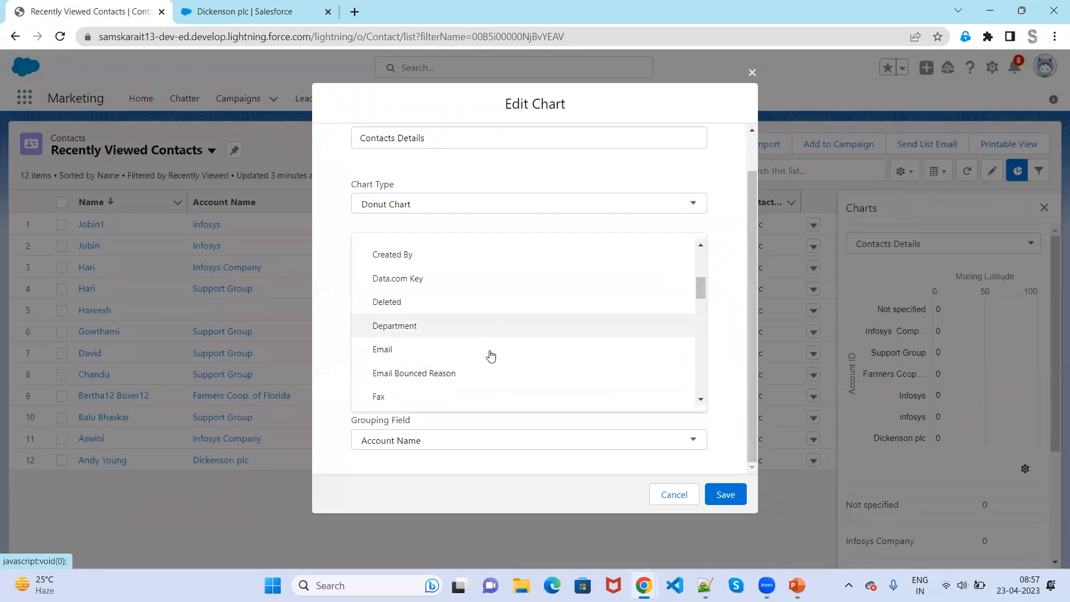
scroll(504, 379, down, 1)
scroll(503, 379, down, 1)
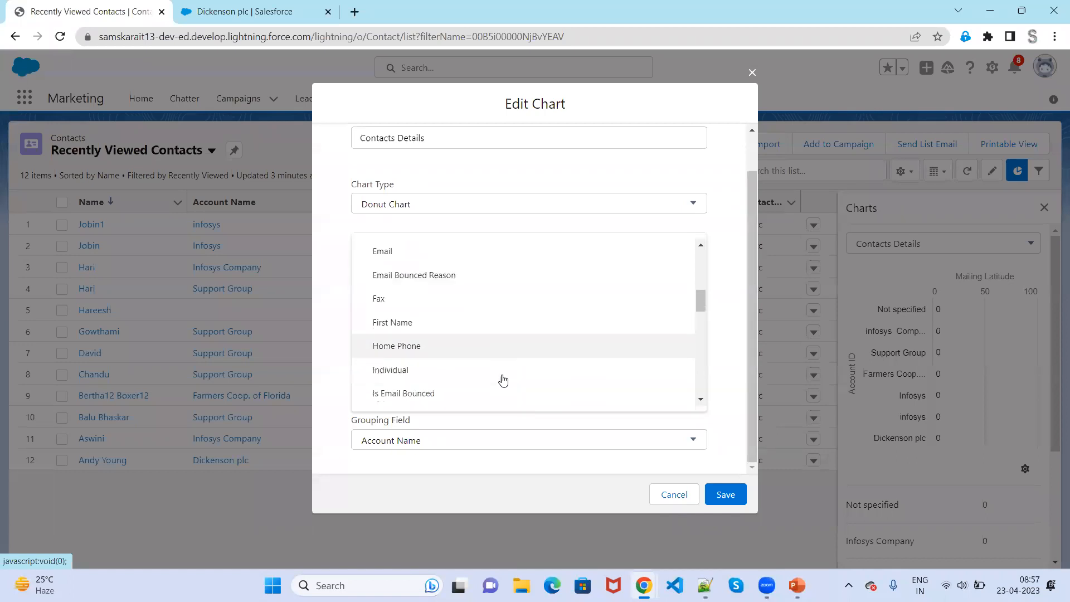
scroll(476, 380, down, 2)
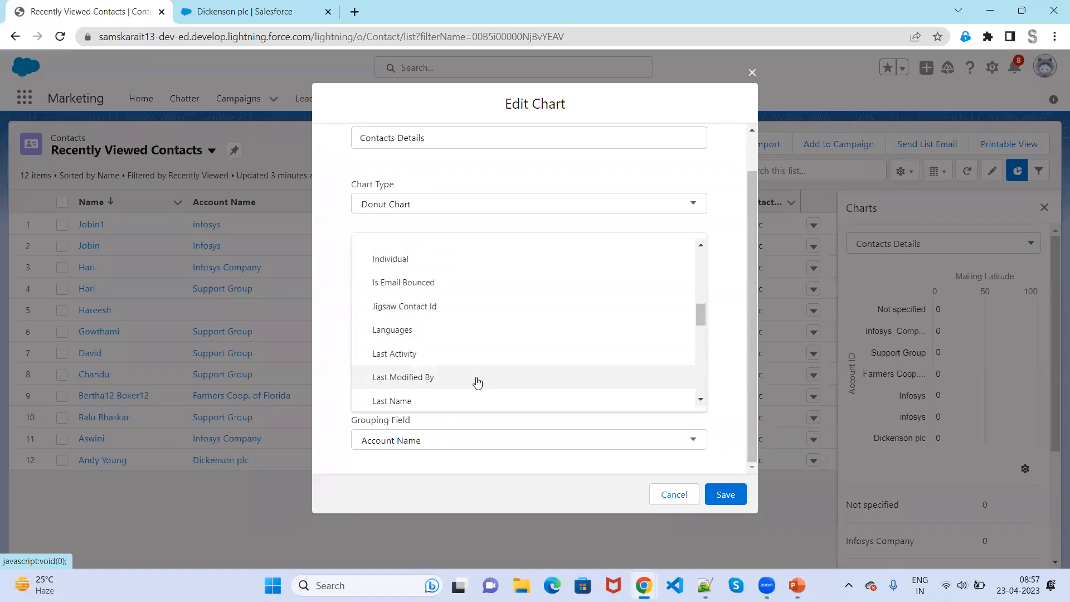
scroll(477, 382, down, 3)
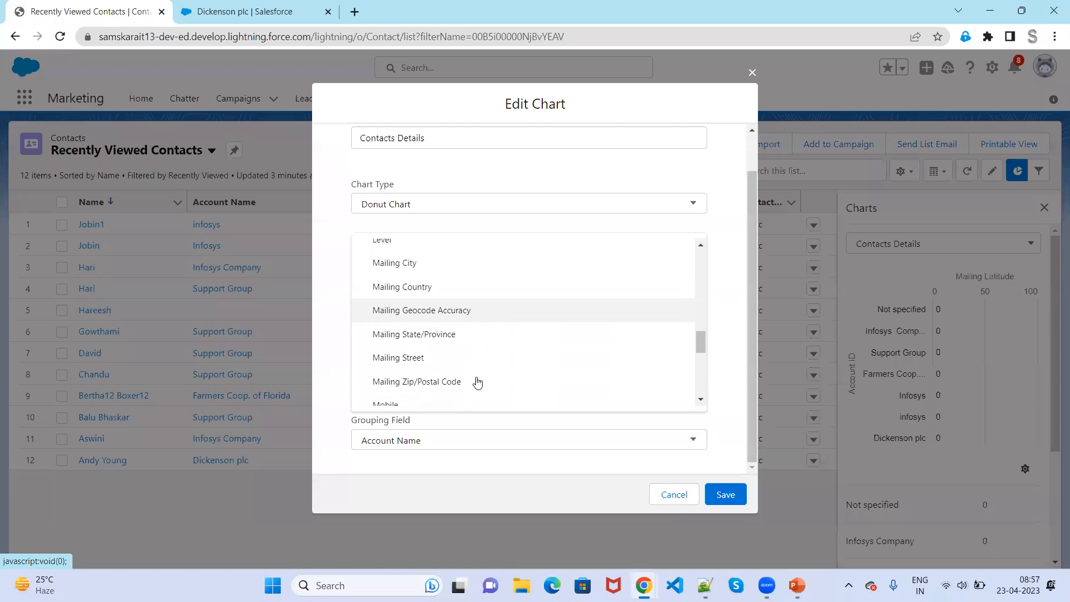
scroll(477, 382, down, 1)
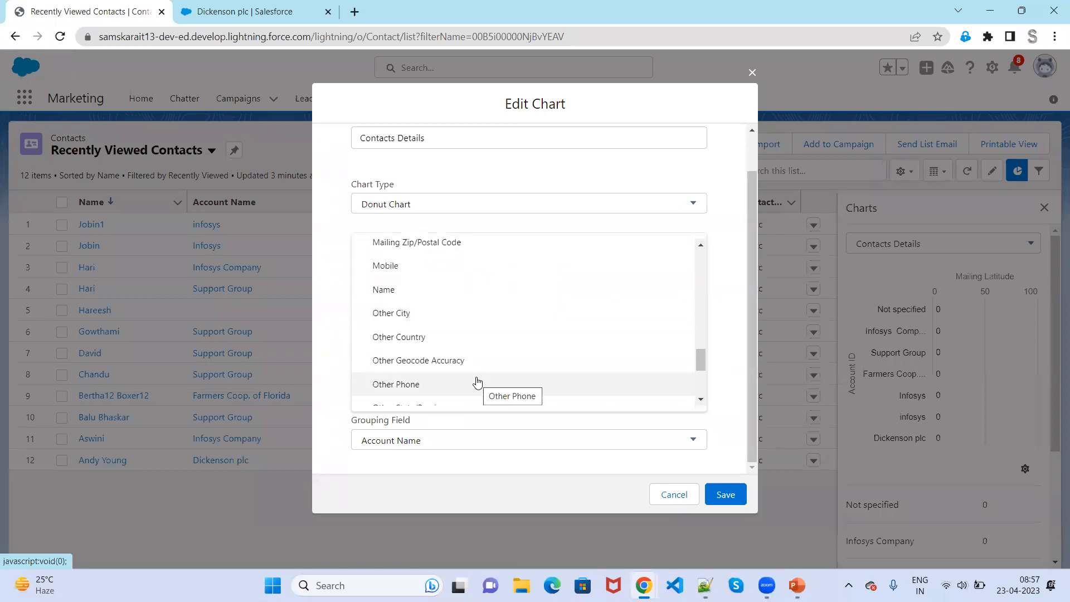
scroll(478, 382, down, 1)
scroll(477, 382, up, 15)
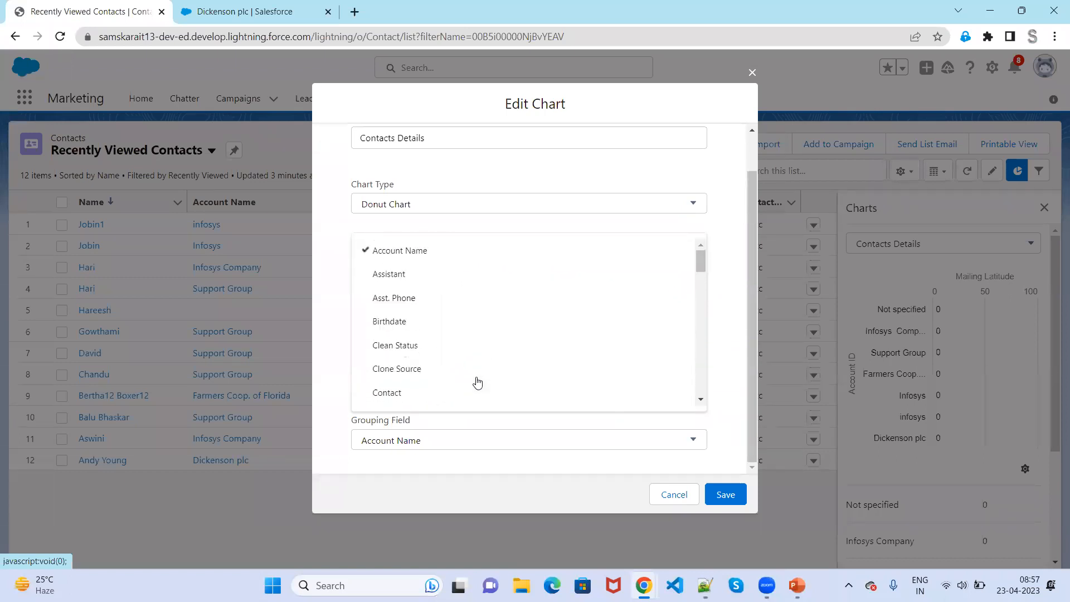
click(722, 502)
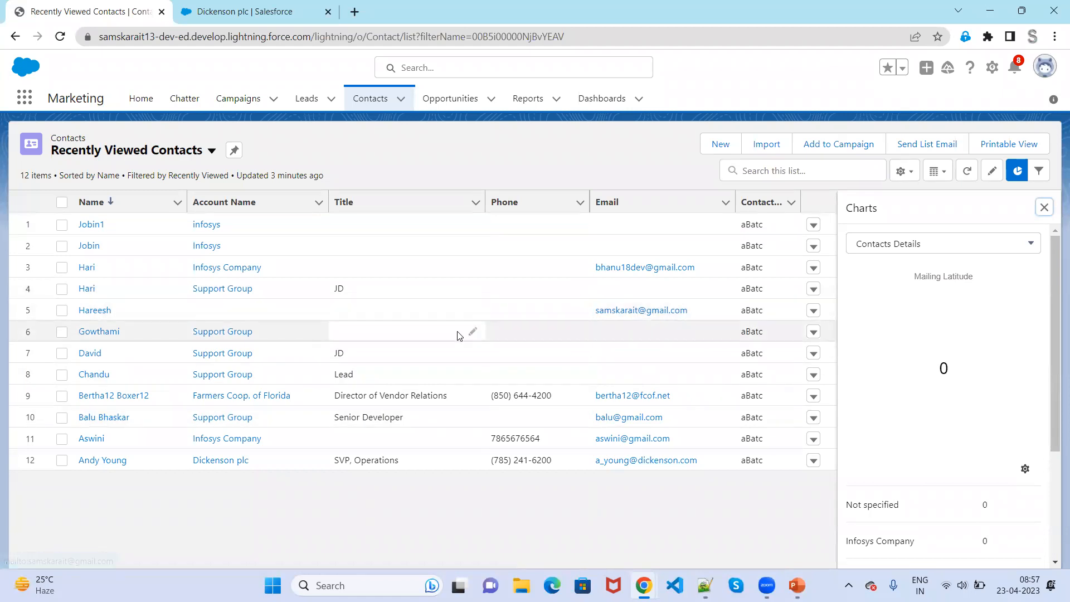
Switch to the All Contacts list view and display its Contacts Details chart.
click(216, 155)
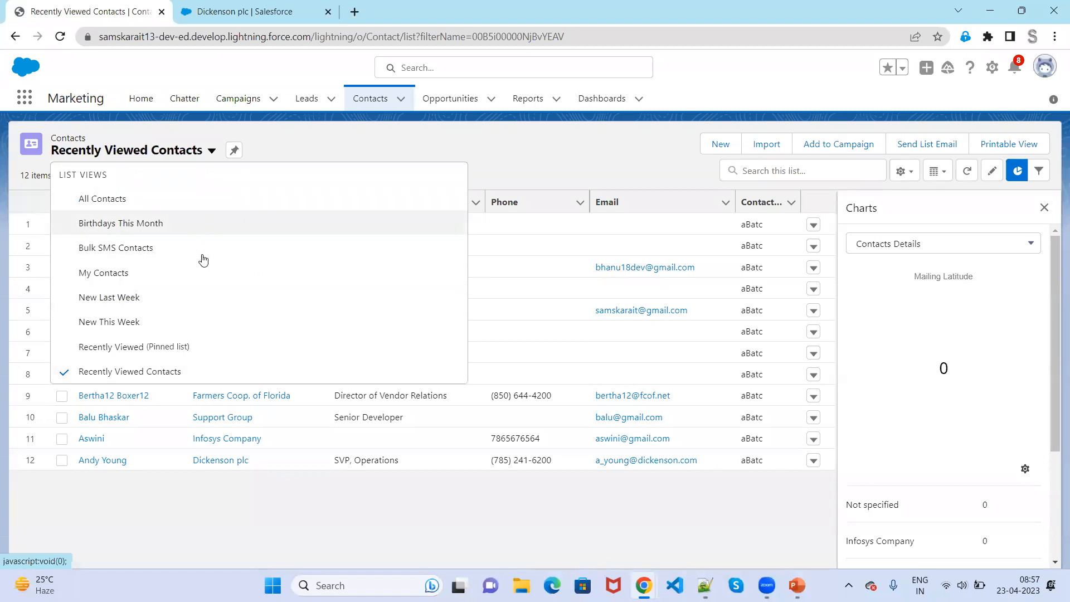
click(176, 204)
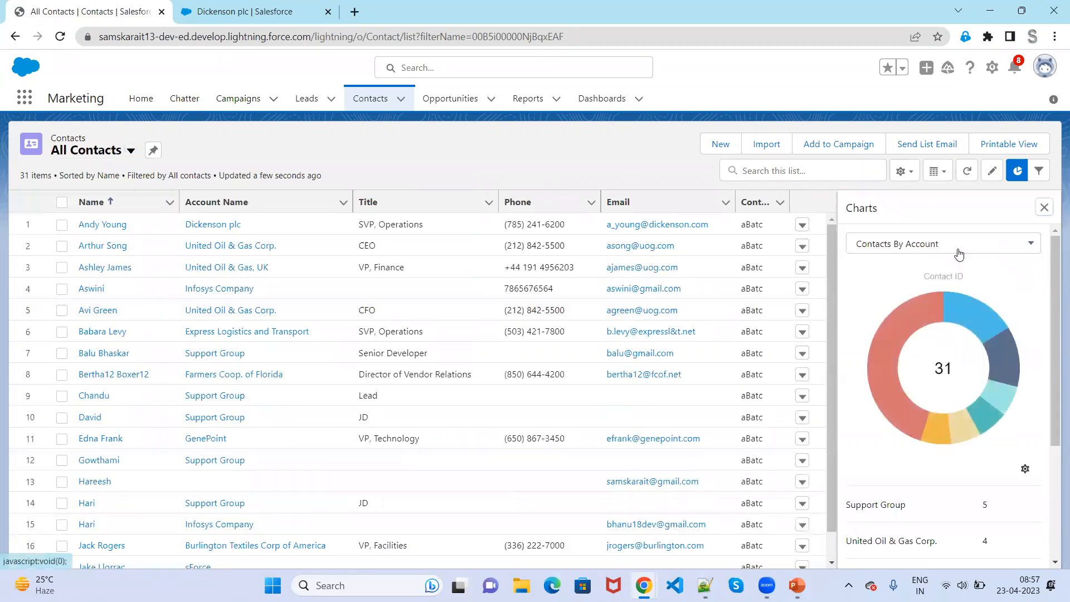
click(959, 254)
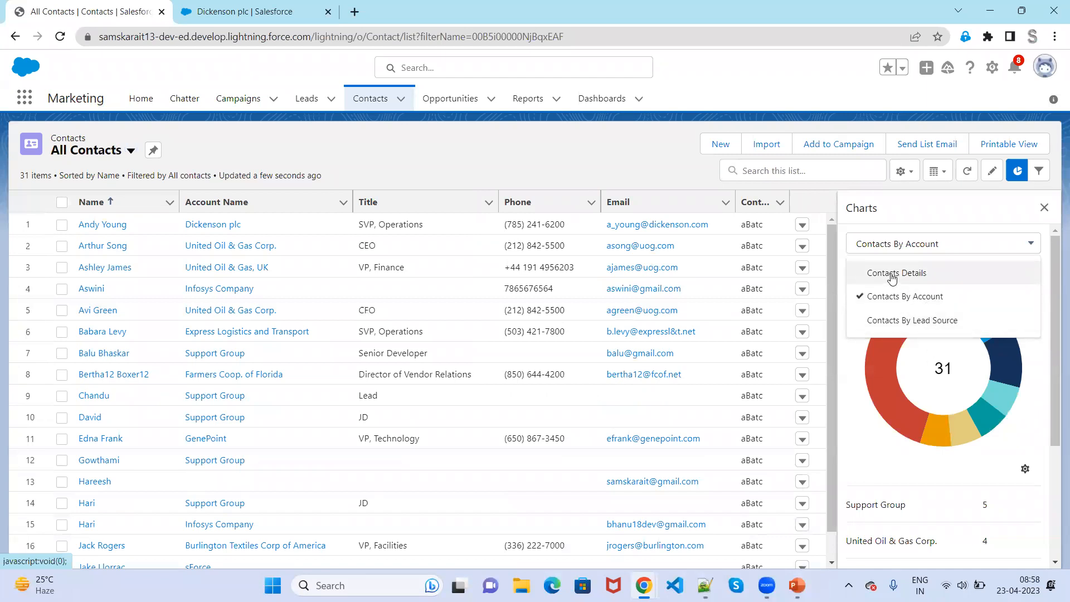
click(892, 275)
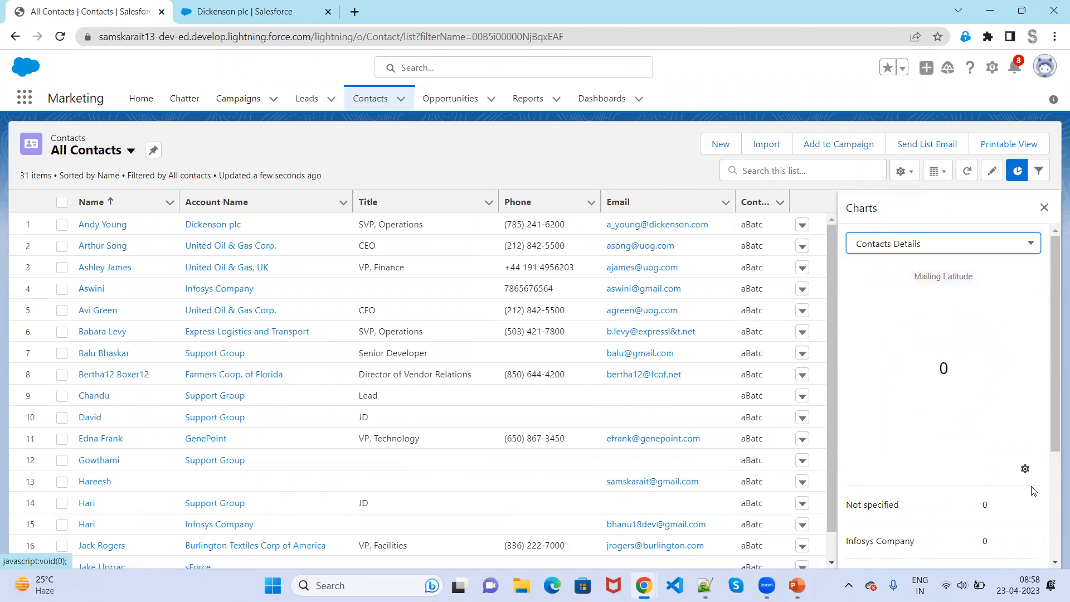
Compare the Contacts By Account chart with the Contacts Details chart for All Contacts.
click(930, 244)
click(927, 296)
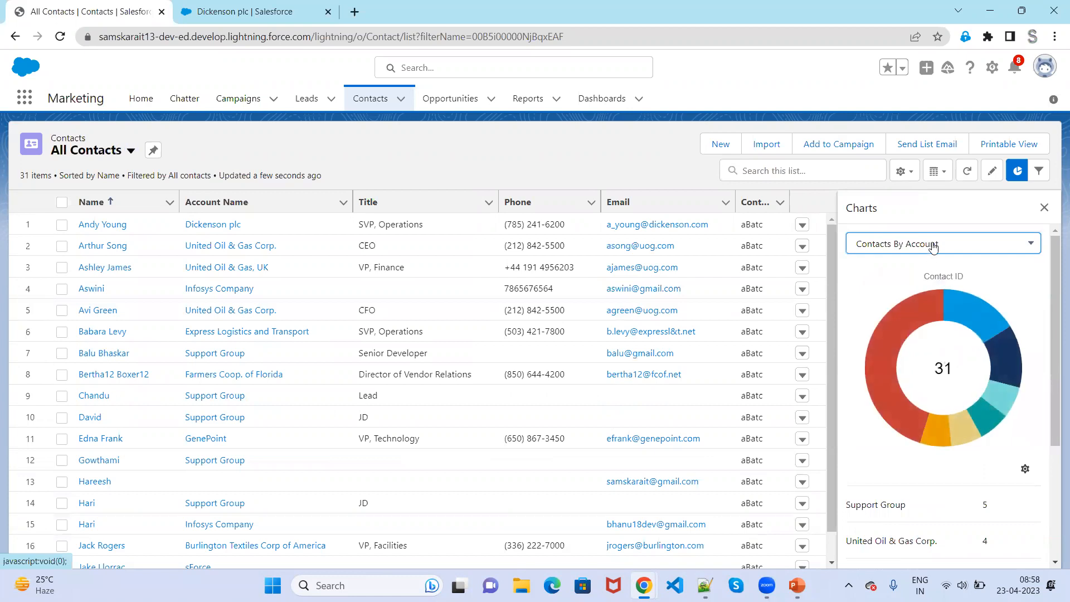
click(929, 243)
click(924, 271)
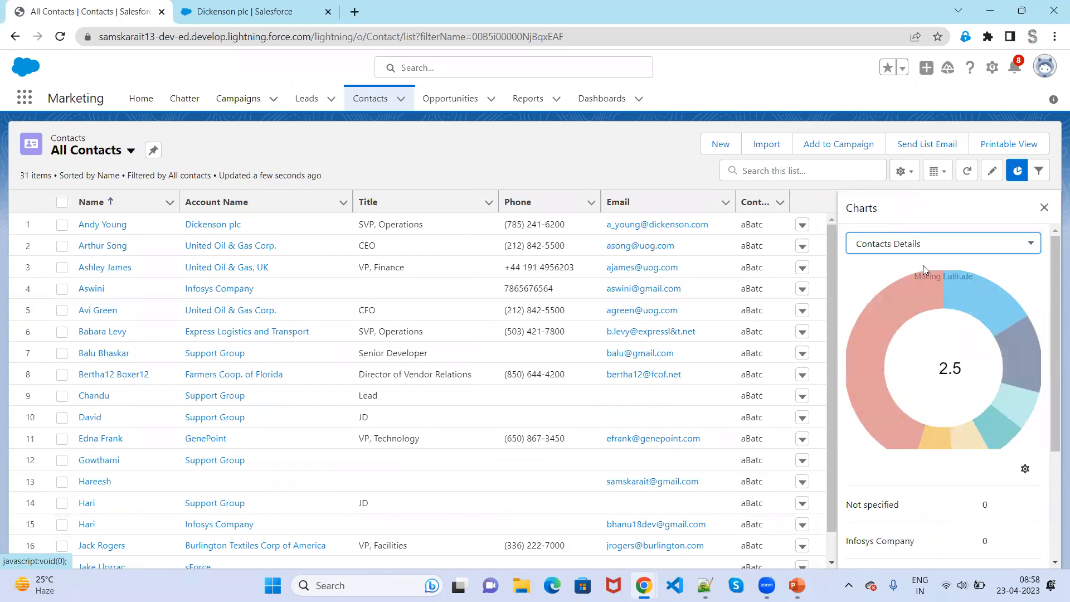
Open the Contacts Details chart for editing.
scroll(1048, 493, down, 1)
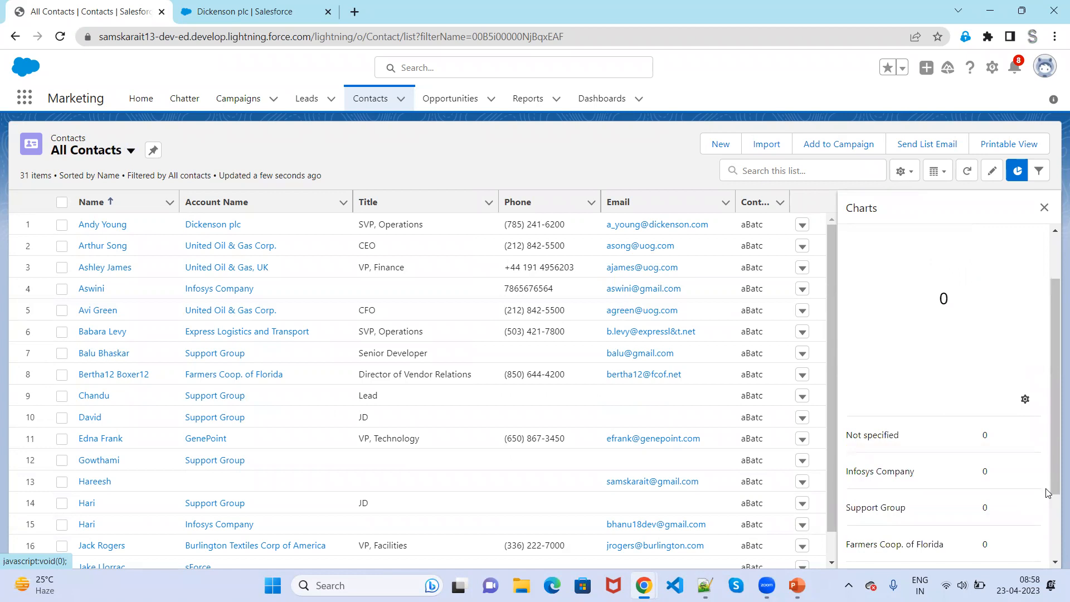
click(1024, 401)
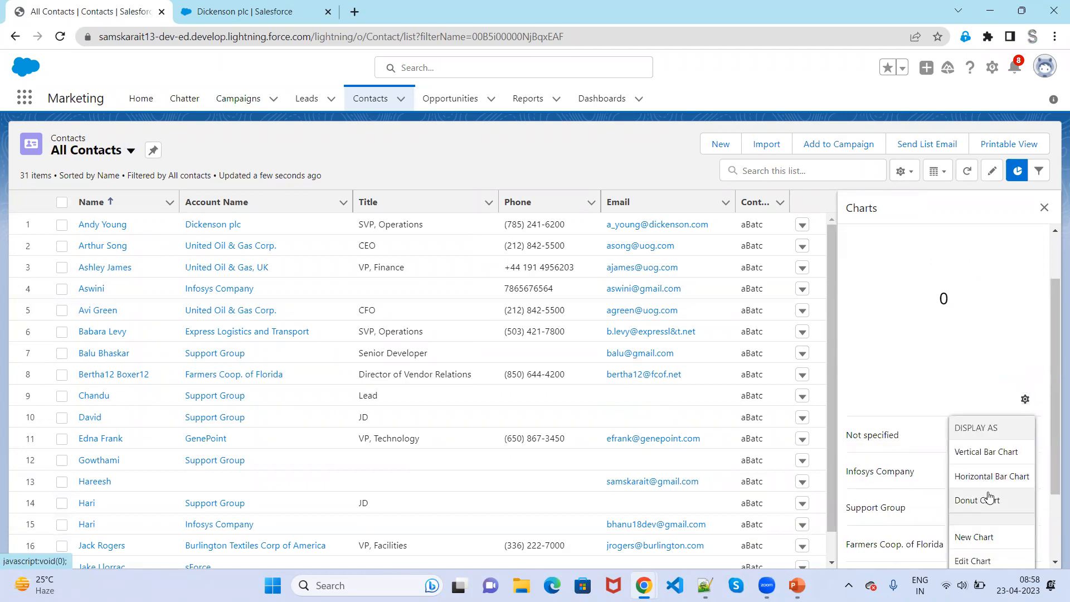
click(1013, 560)
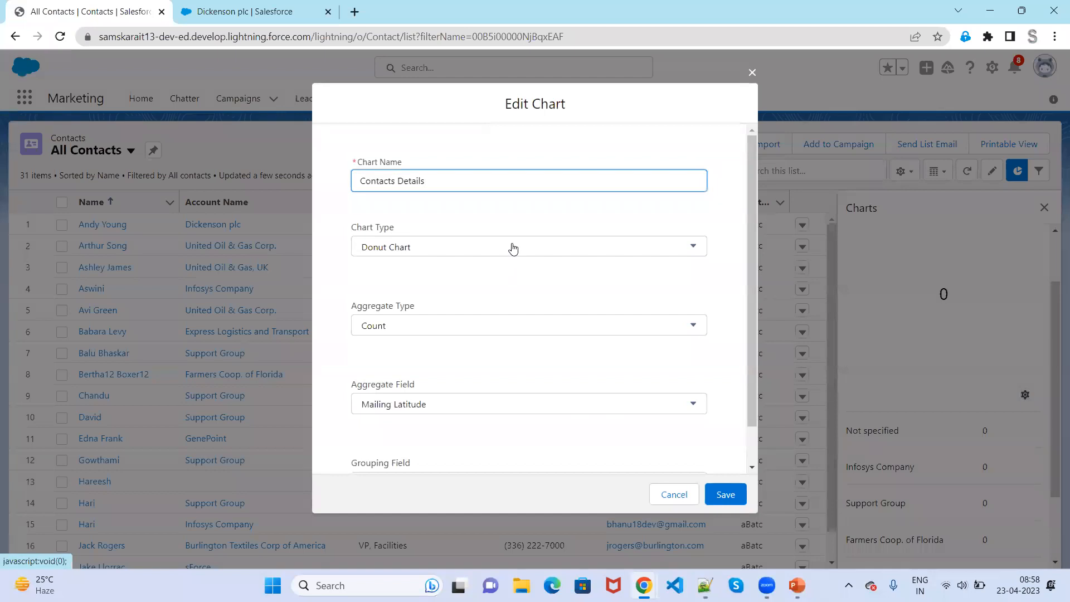
Try to save the chart with Account Name as its aggregate field.
click(522, 413)
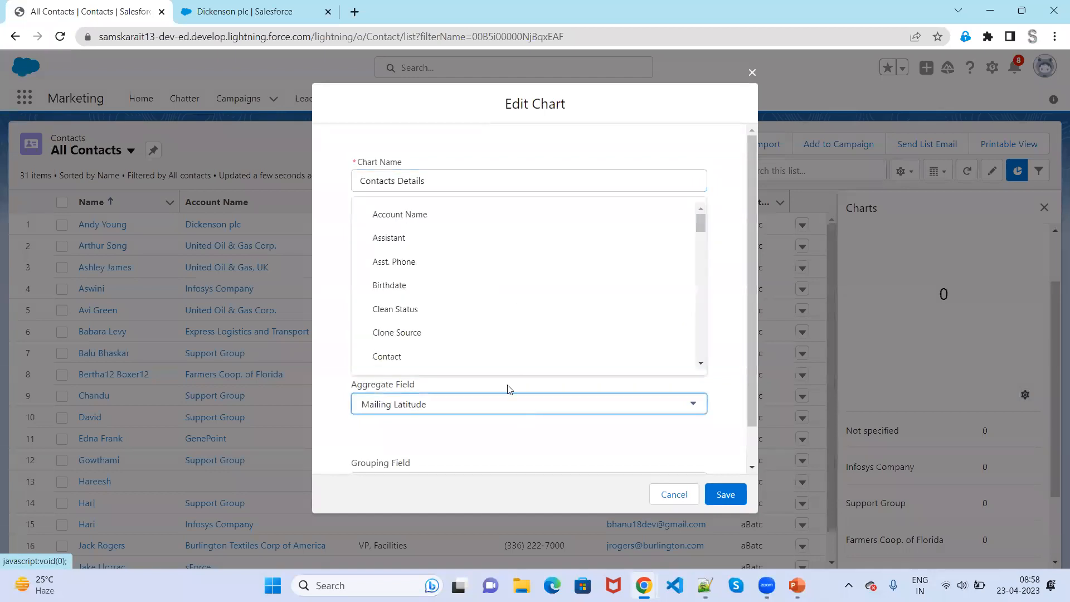
click(500, 405)
click(500, 403)
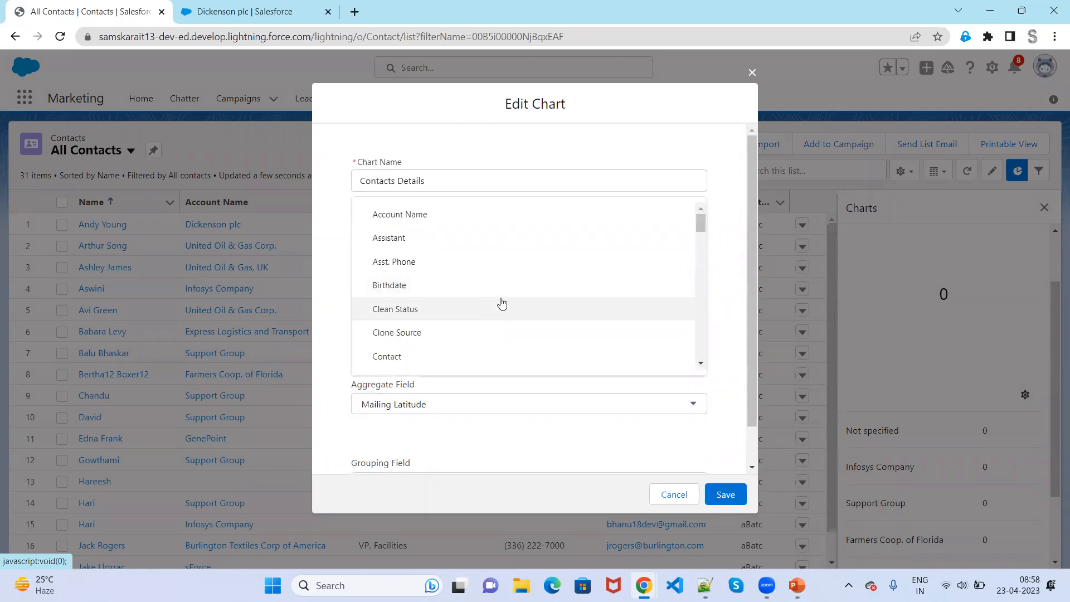
click(466, 222)
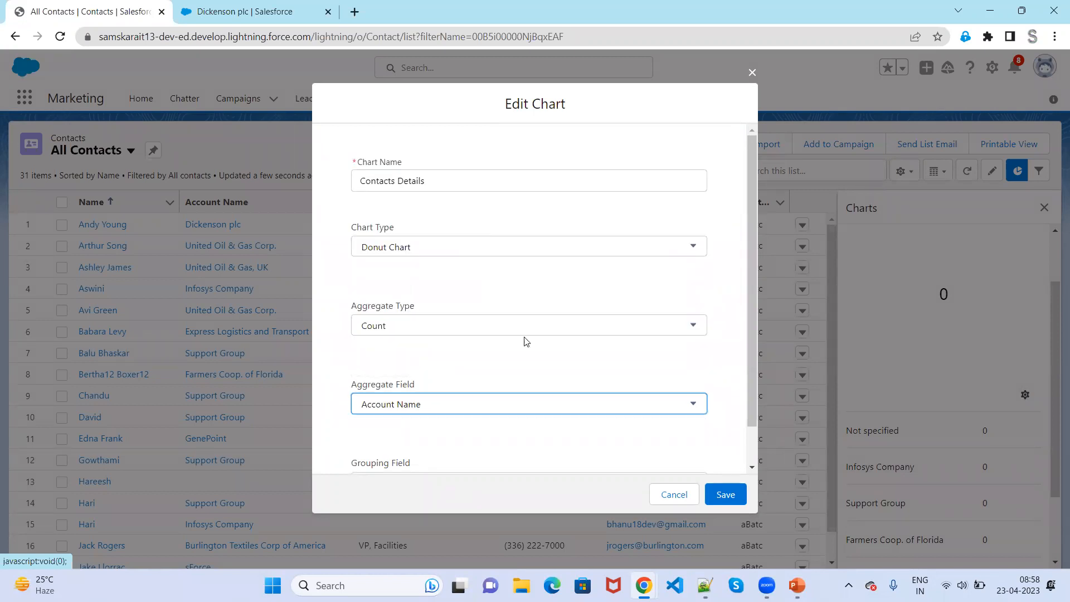
scroll(526, 342, down, 1)
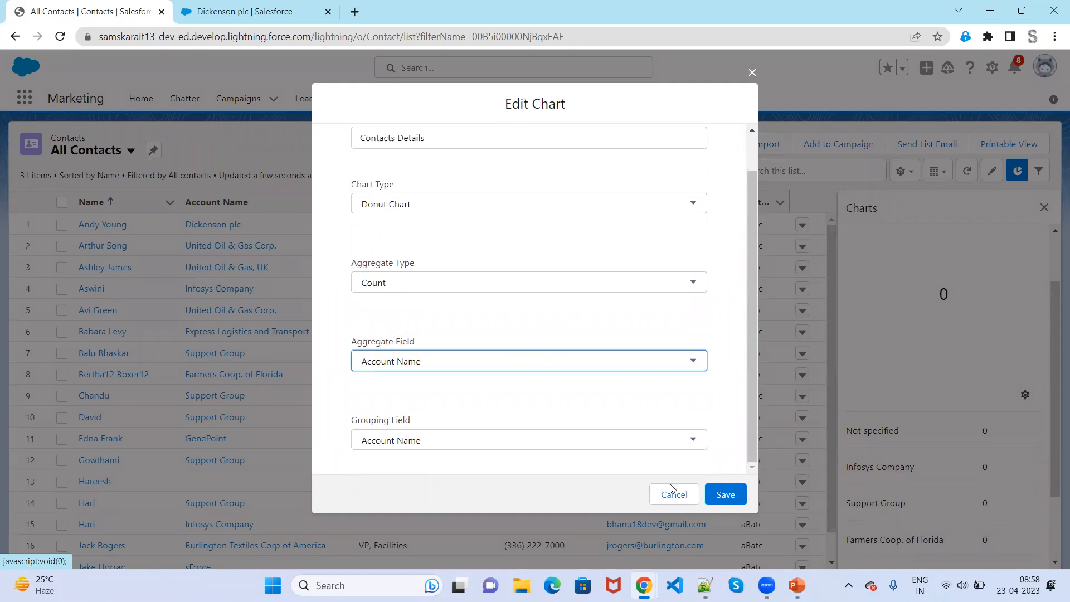
click(726, 494)
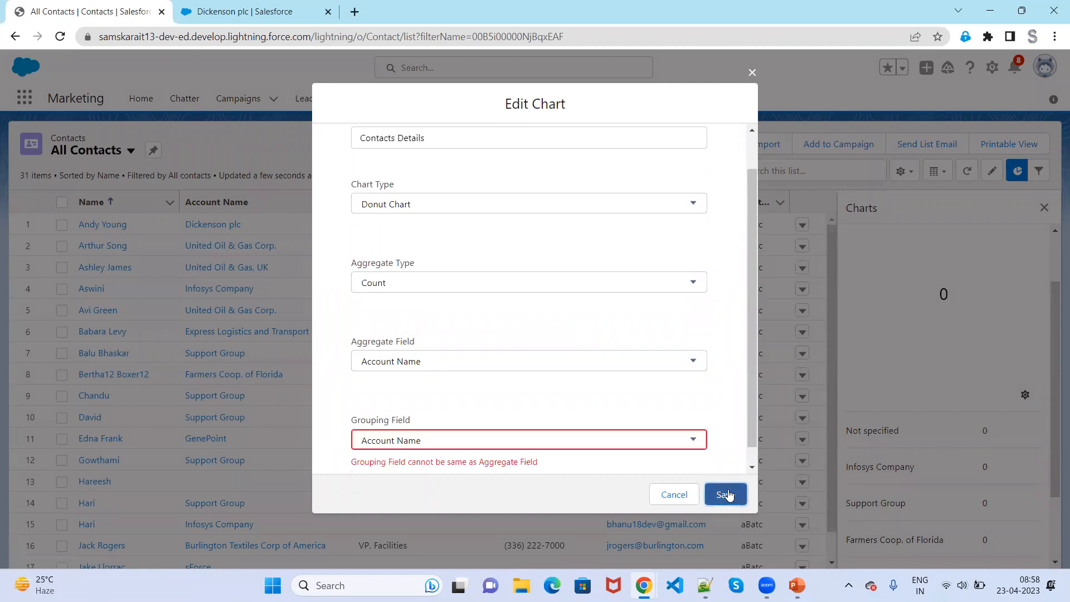
Look through the available grouping fields, keeping the current selection.
click(656, 442)
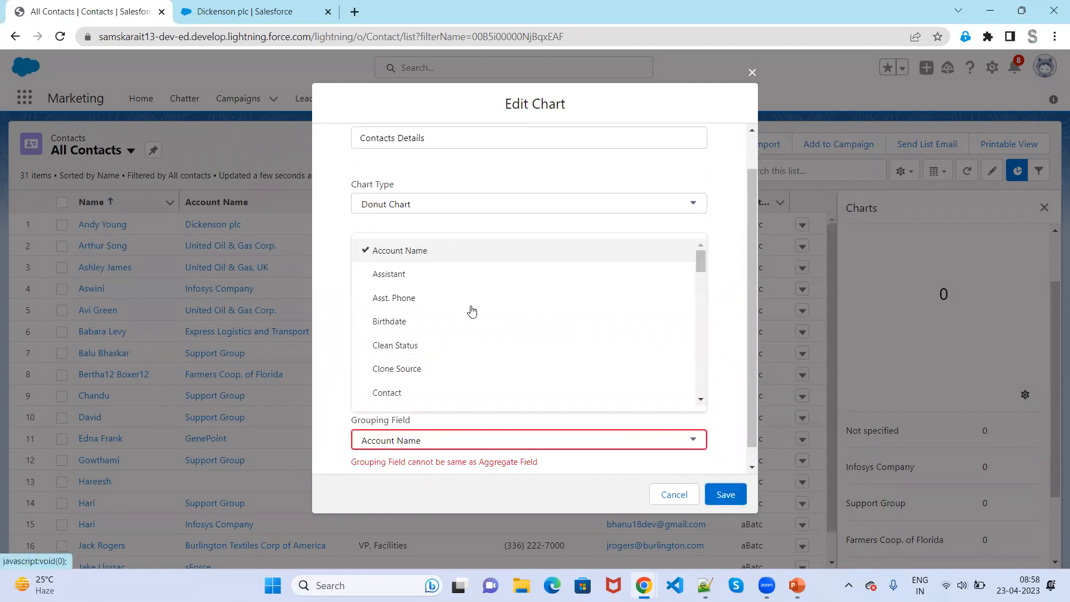
scroll(508, 371, down, 3)
scroll(508, 371, down, 3)
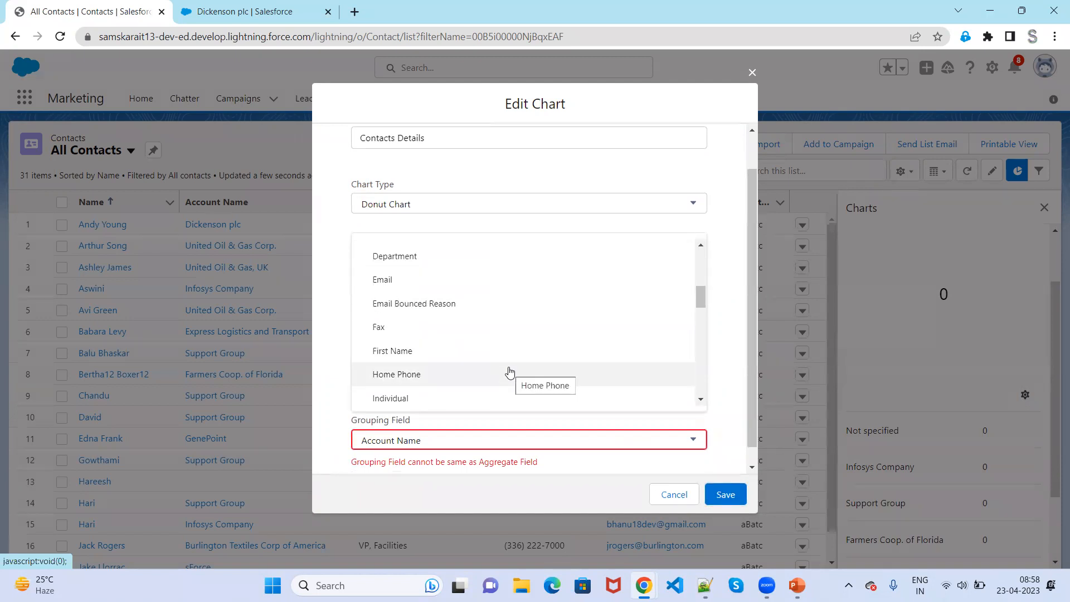
click(723, 394)
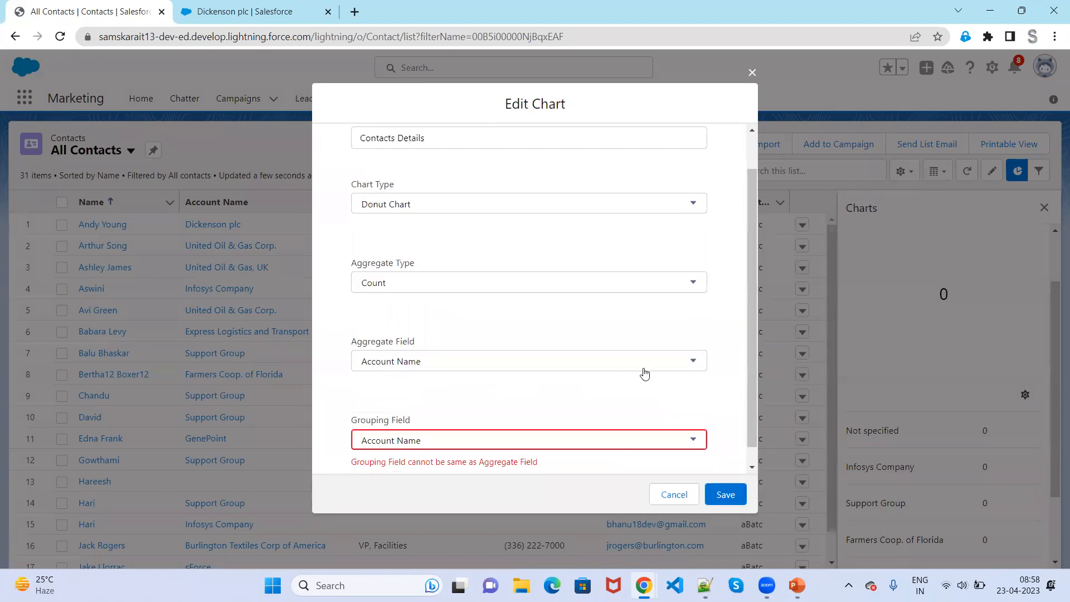
Set the chart's aggregate field to Email and save the Contacts Details chart.
click(642, 368)
scroll(639, 395, down, 1)
scroll(639, 395, down, 3)
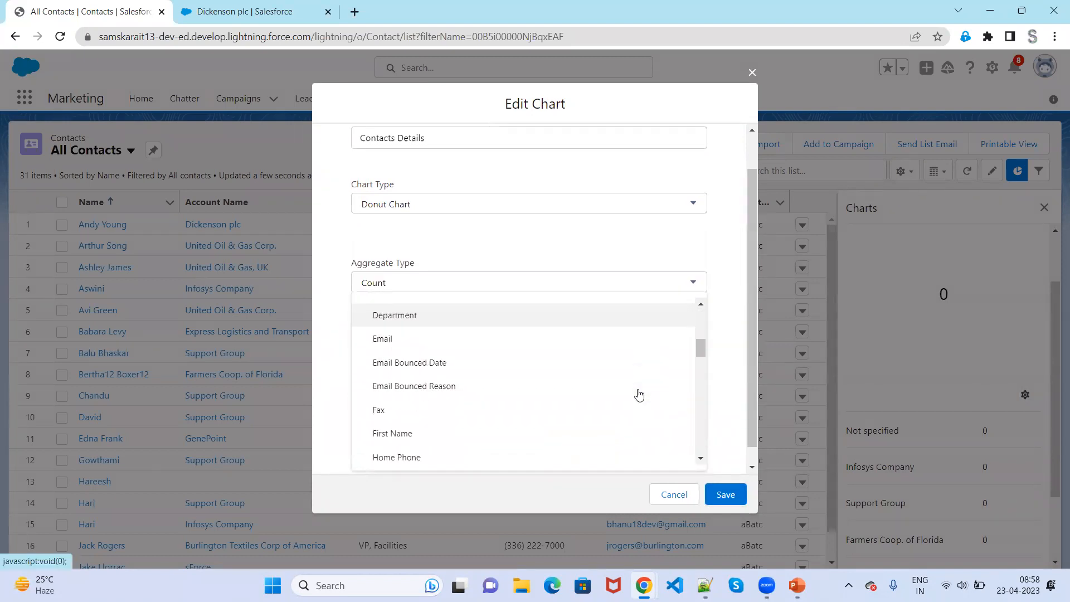
click(586, 349)
click(731, 497)
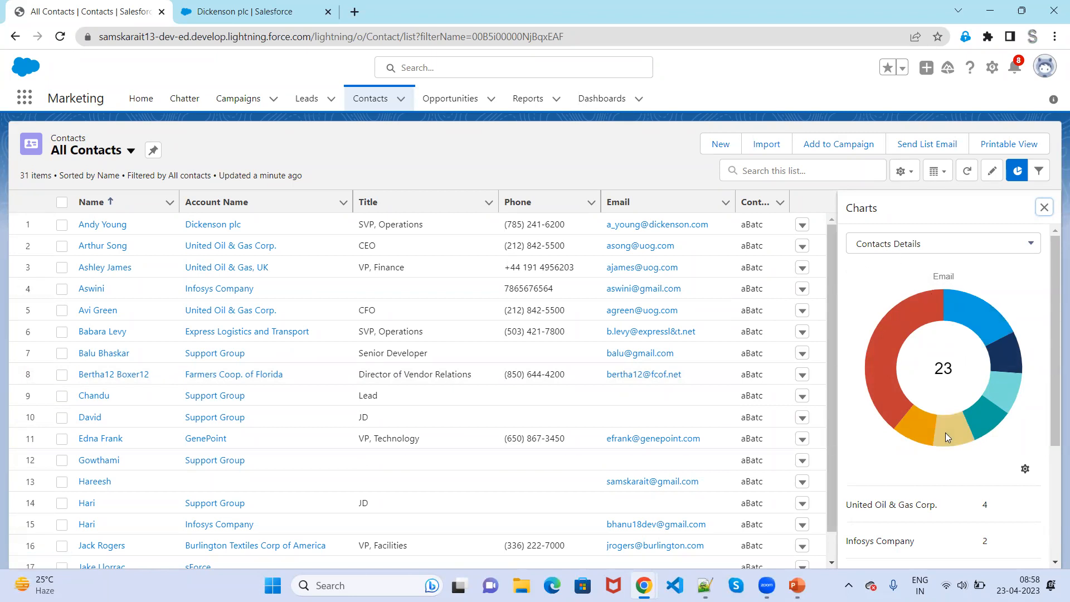
Display the Contacts Details chart as a horizontal bar chart and inspect its bars.
click(1025, 468)
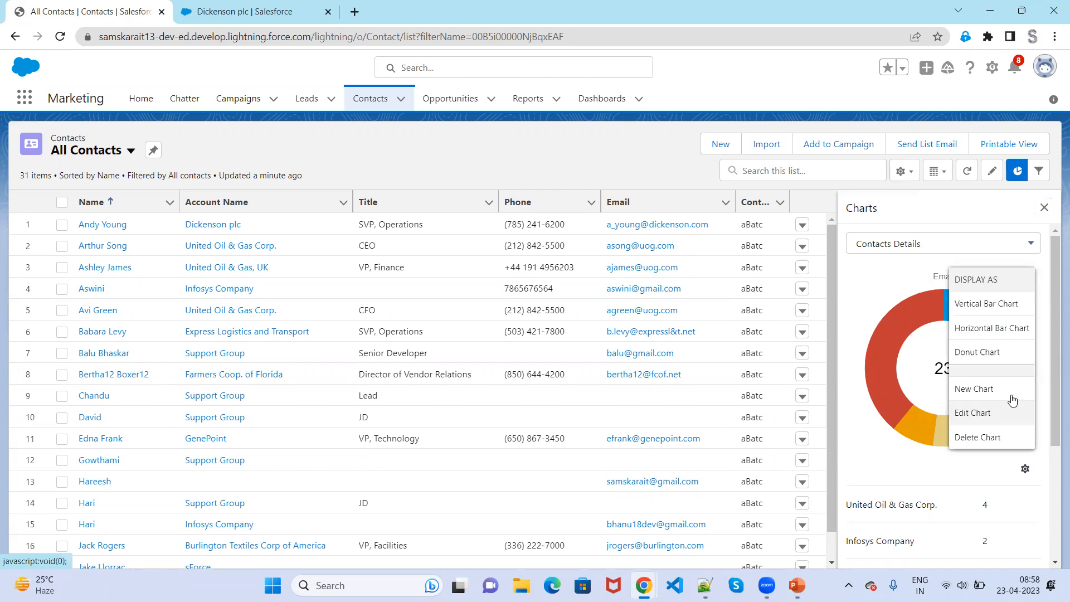
click(992, 329)
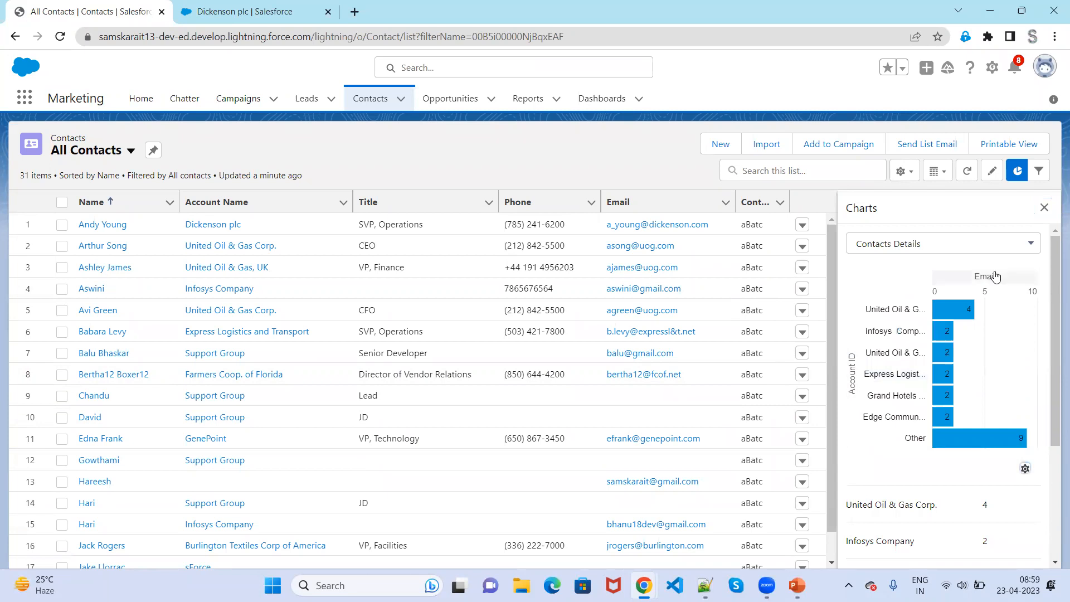
mouse_move(956, 309)
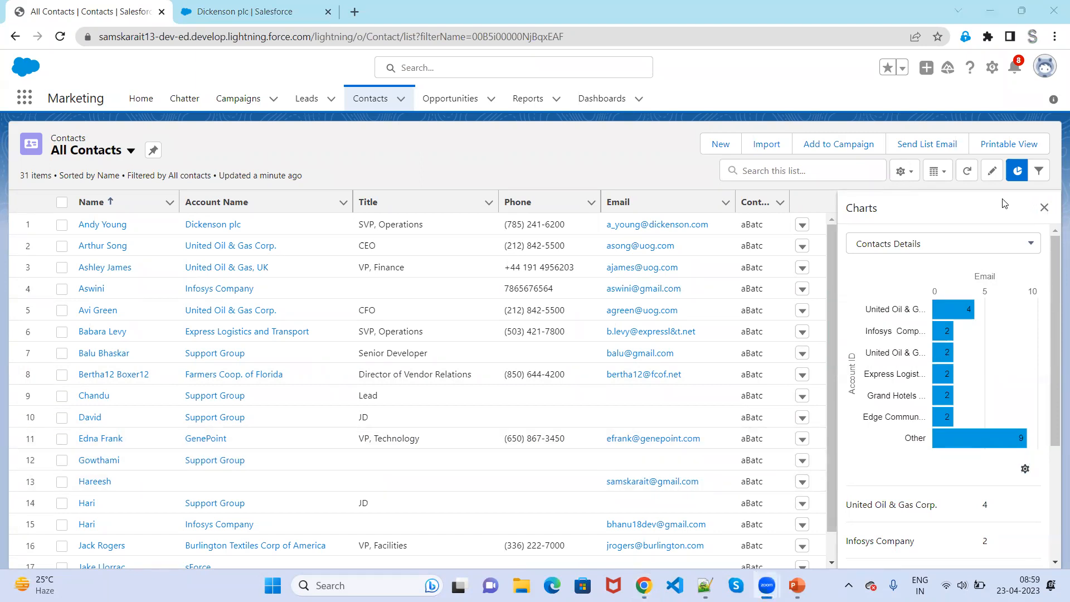
Reopen the Contacts Details chart for editing and show its aggregate field options.
click(1025, 469)
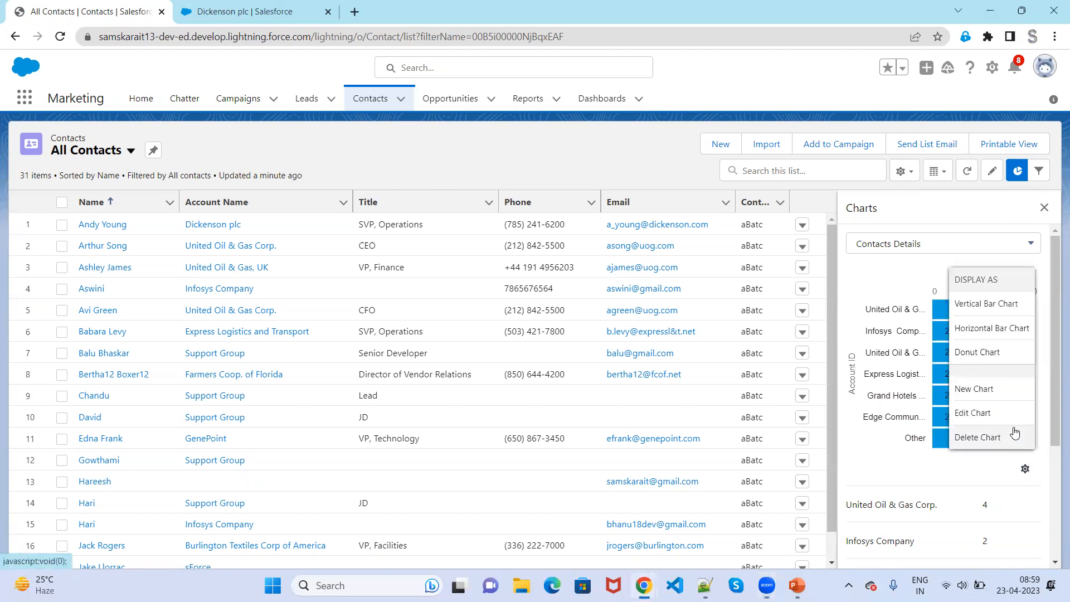
click(1005, 415)
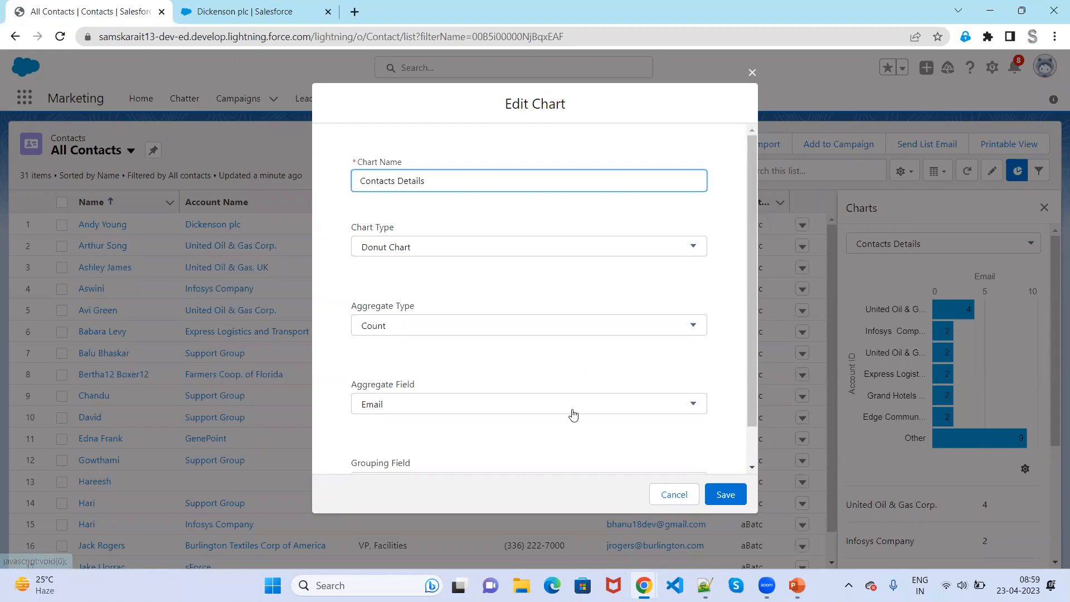
click(573, 414)
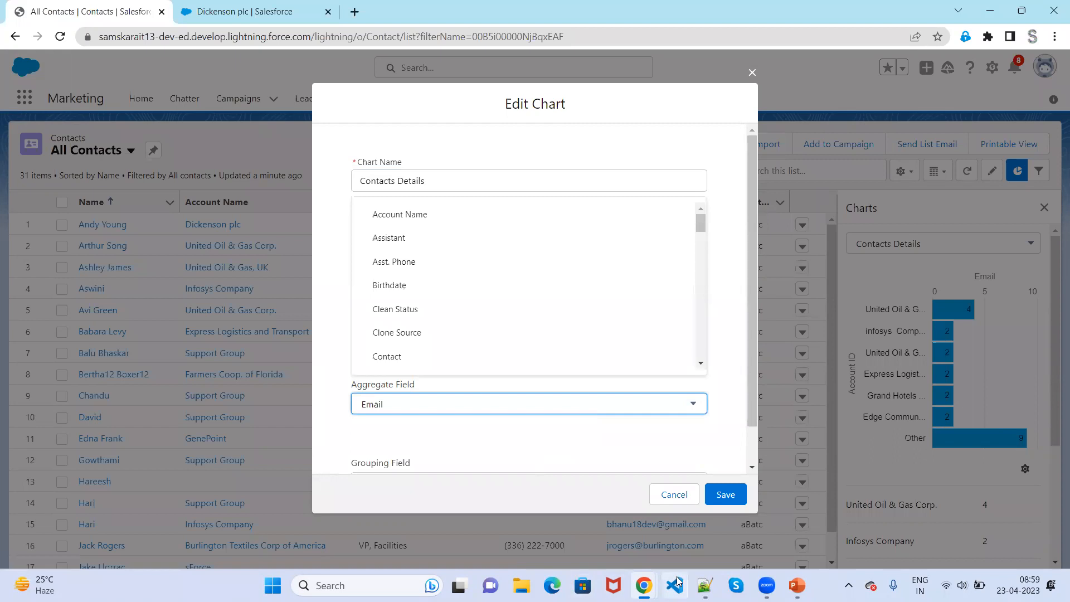
Search Windows for Paint and switch to a blank Paint canvas.
click(343, 584)
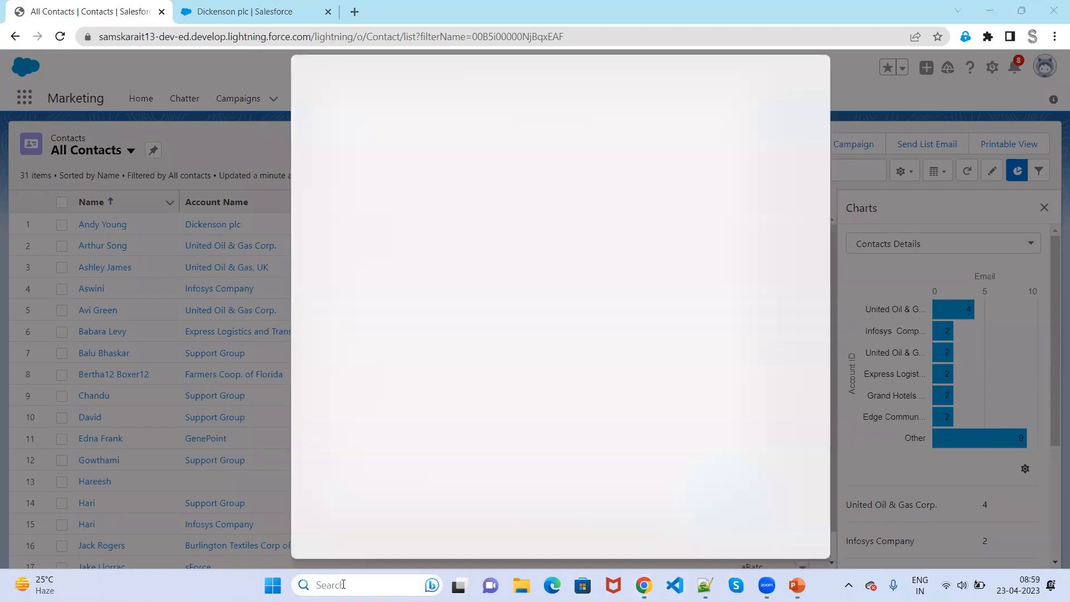
text(paint)
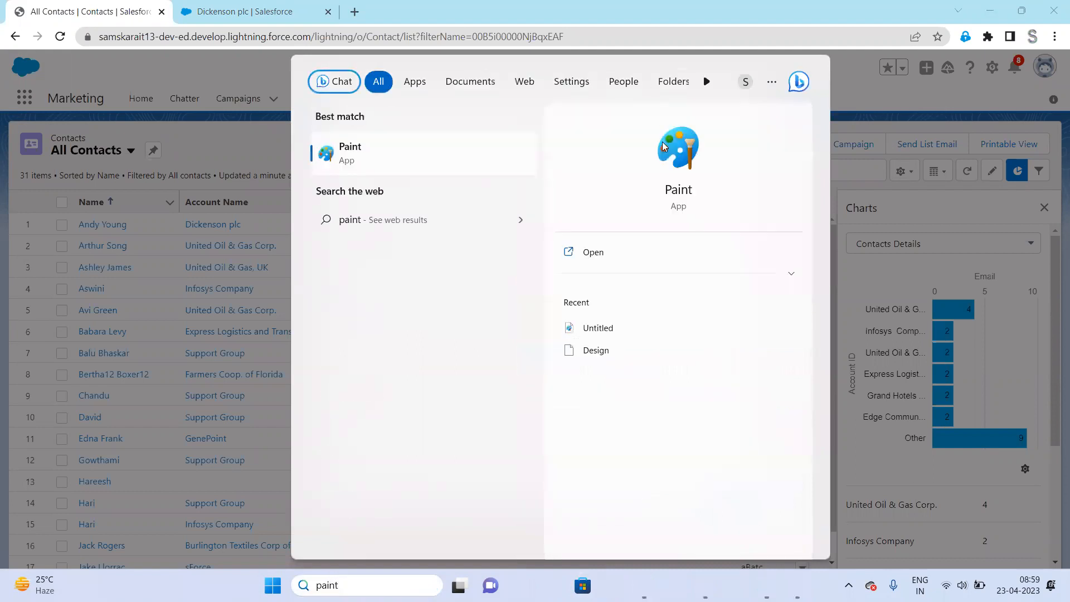
key(Escape)
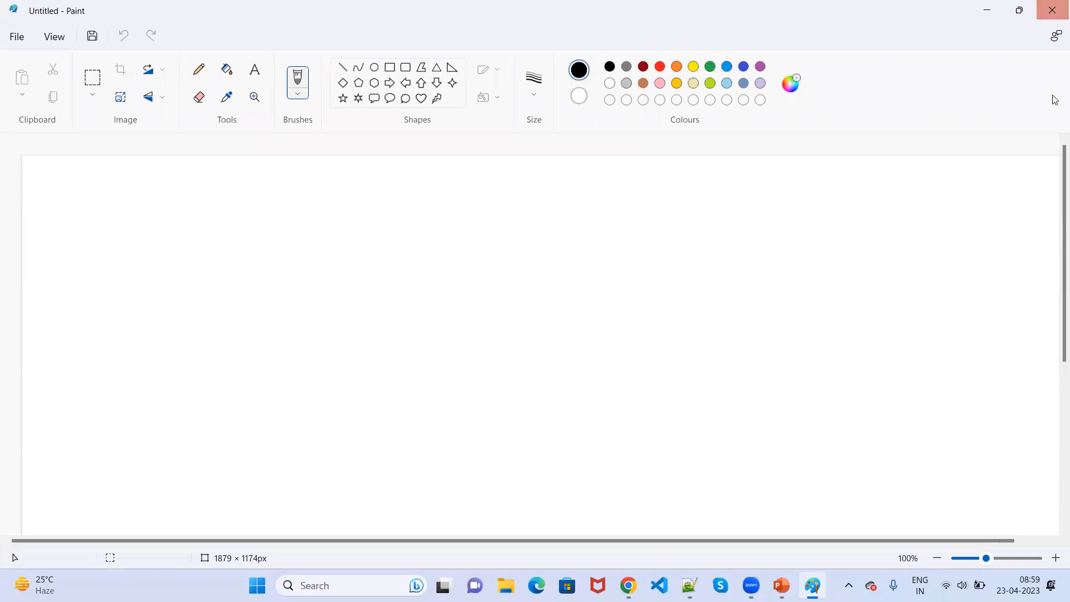
Draw a large rectangle on the canvas's left side and label it Account.
click(392, 68)
drag(339, 178, 481, 296)
mouse_move(403, 250)
mouse_down()
mouse_move(244, 358)
mouse_move(230, 341)
mouse_up()
click(255, 69)
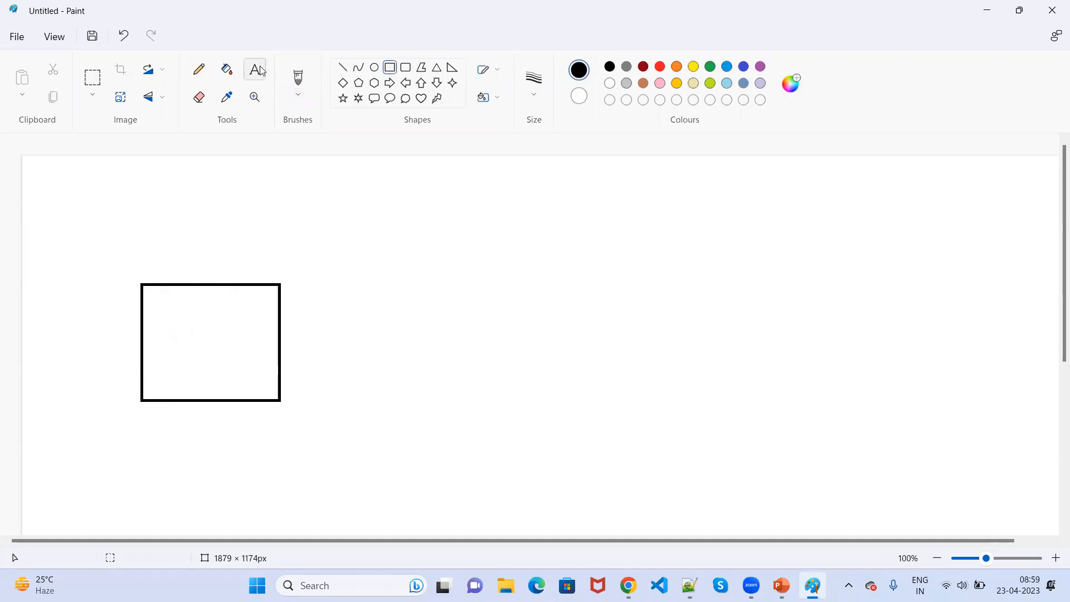
click(166, 340)
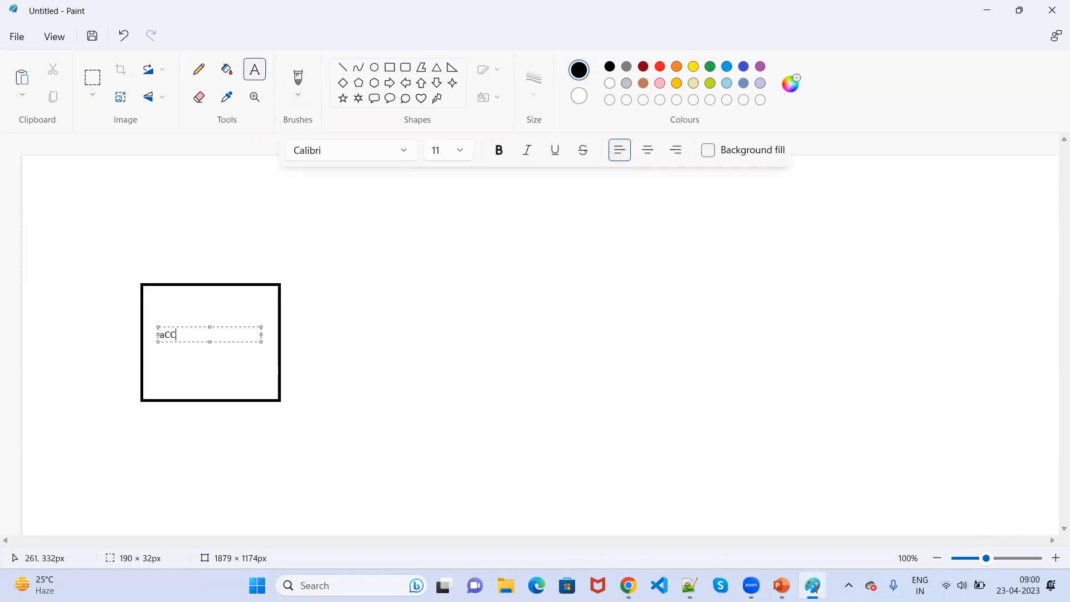
text(Account)
click(346, 304)
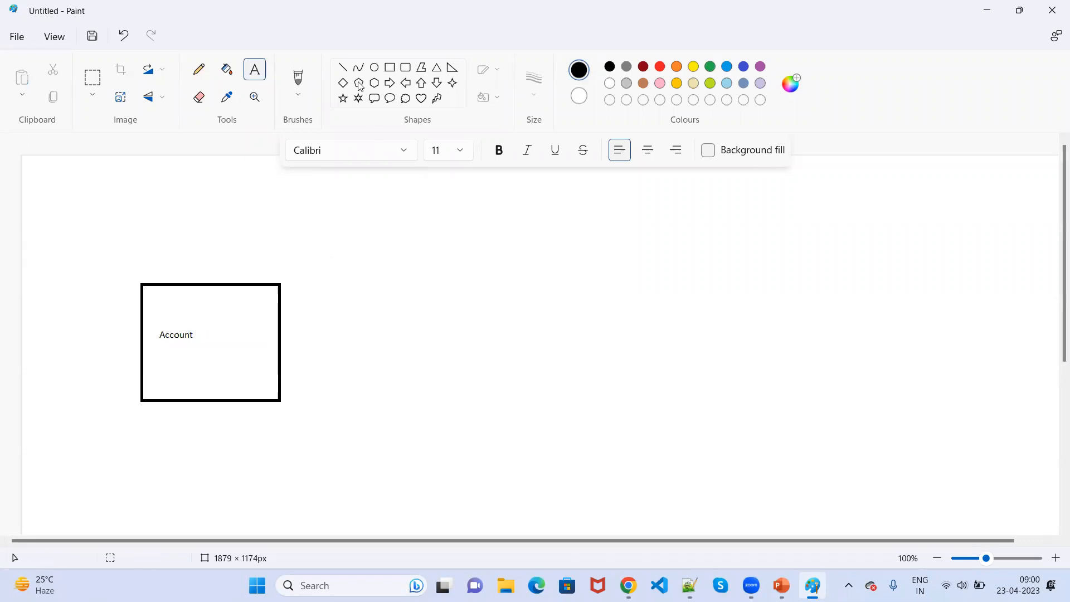
Draw four small rectangles stacked in a column to the right of the Account box.
click(389, 68)
drag(336, 244, 406, 264)
mouse_move(333, 295)
mouse_down()
mouse_move(397, 303)
mouse_move(419, 323)
mouse_up()
drag(343, 359, 421, 392)
drag(353, 419, 443, 459)
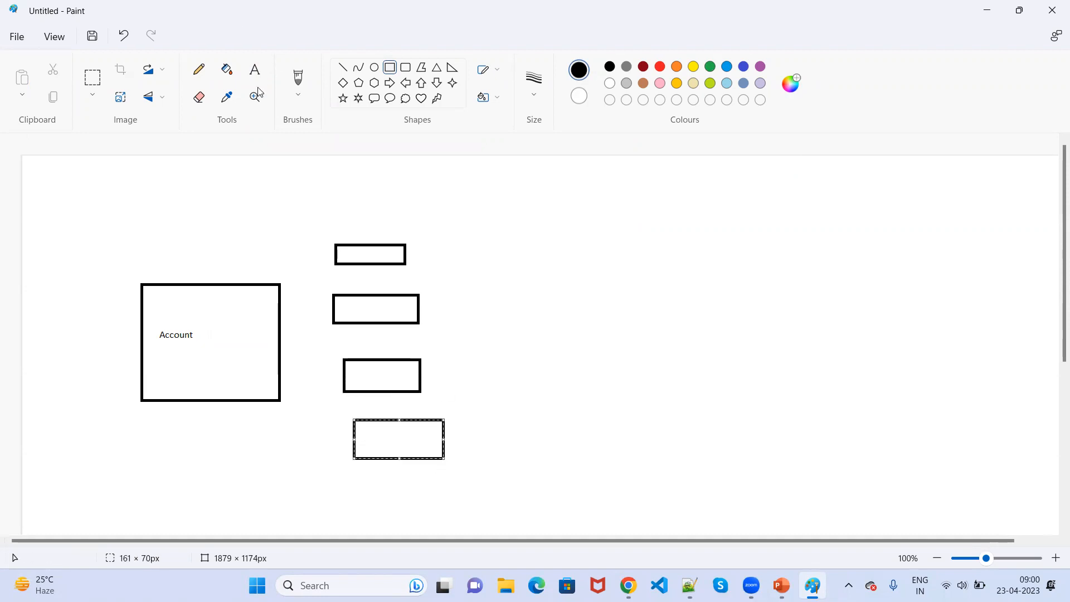
Label the four small rectangles from top to bottom as E1, E2, E1 and E3.
click(265, 84)
click(344, 240)
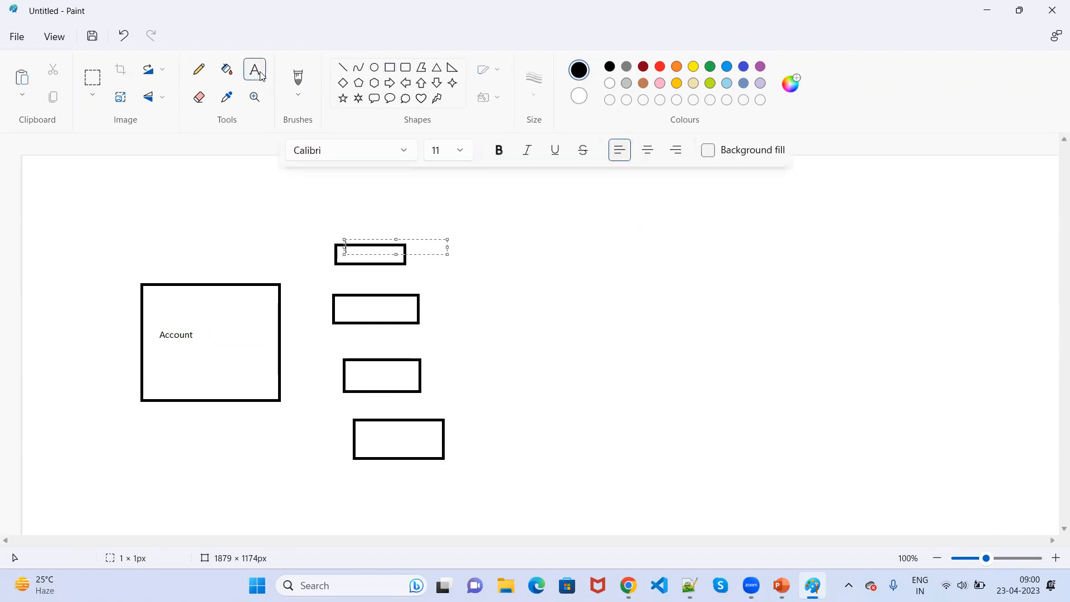
click(348, 244)
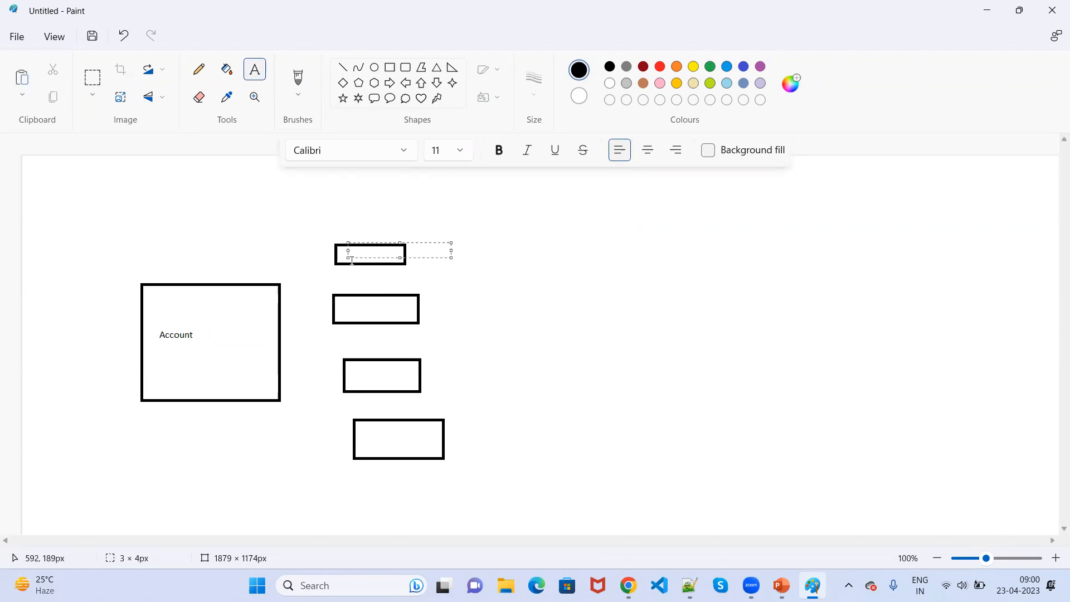
click(344, 299)
text(E2)
click(355, 361)
click(355, 380)
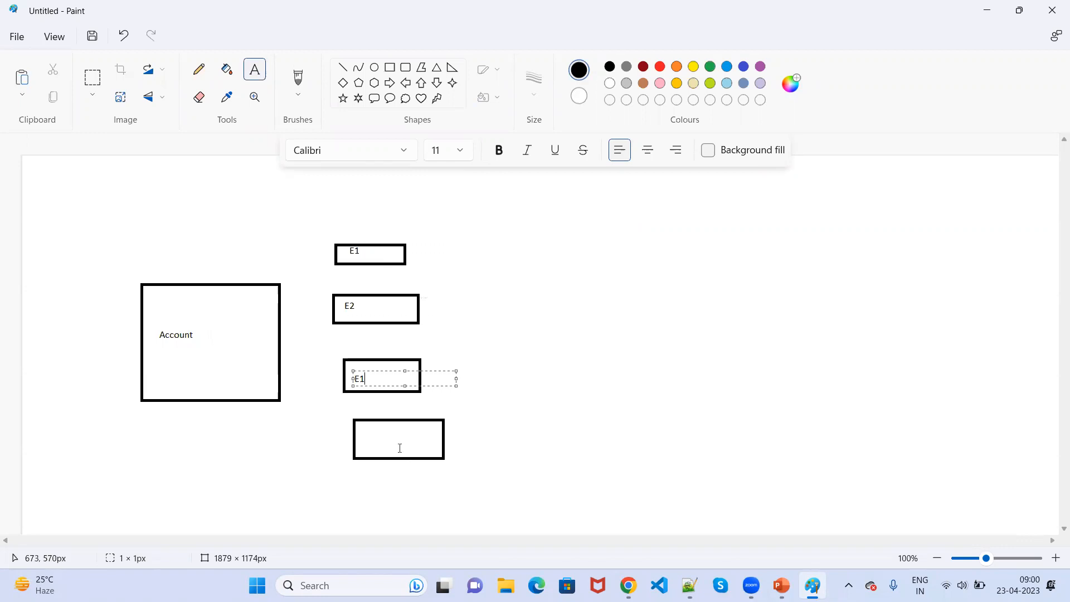
click(368, 437)
Connect both E1 boxes by lines to a shared point on the right and draw a rectangle about 140 × 60 px there.
click(343, 68)
drag(402, 251, 635, 313)
mouse_move(419, 380)
mouse_down()
mouse_move(576, 320)
mouse_move(626, 306)
mouse_move(635, 314)
mouse_up()
drag(454, 161, 456, 165)
click(390, 68)
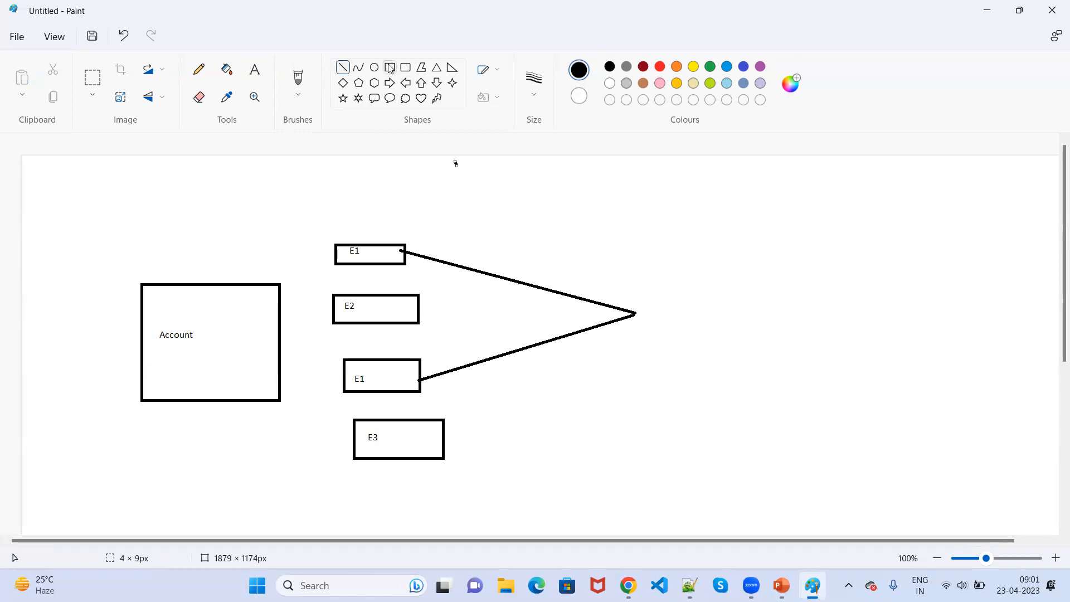
drag(629, 292, 708, 326)
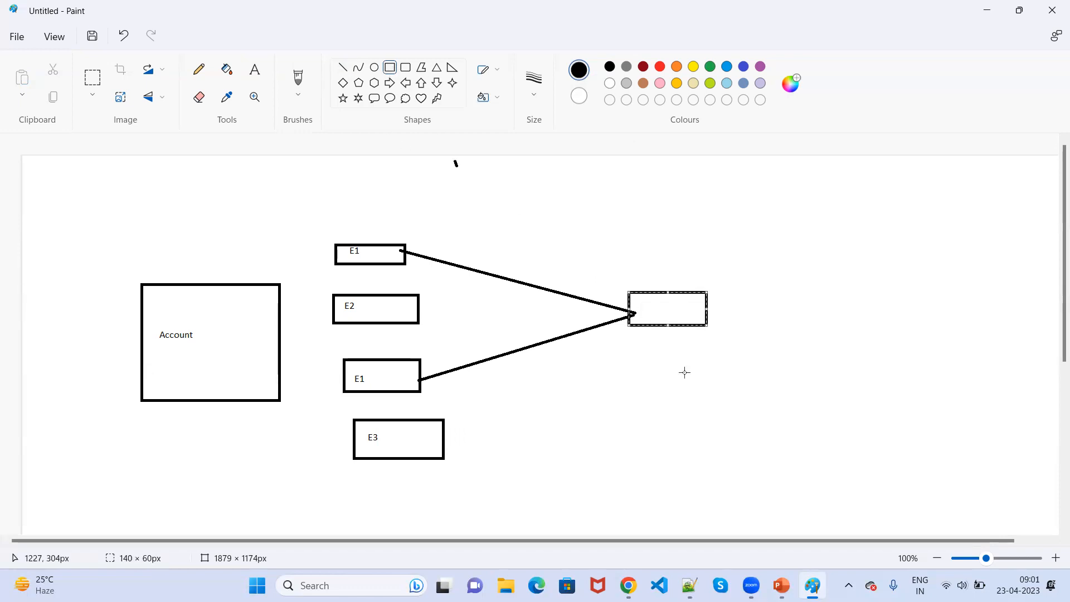
Draw a line from the E2 box toward the upper right and add a rectangle at its end.
click(343, 68)
drag(415, 307, 748, 230)
click(391, 68)
drag(622, 199, 628, 198)
click(526, 220)
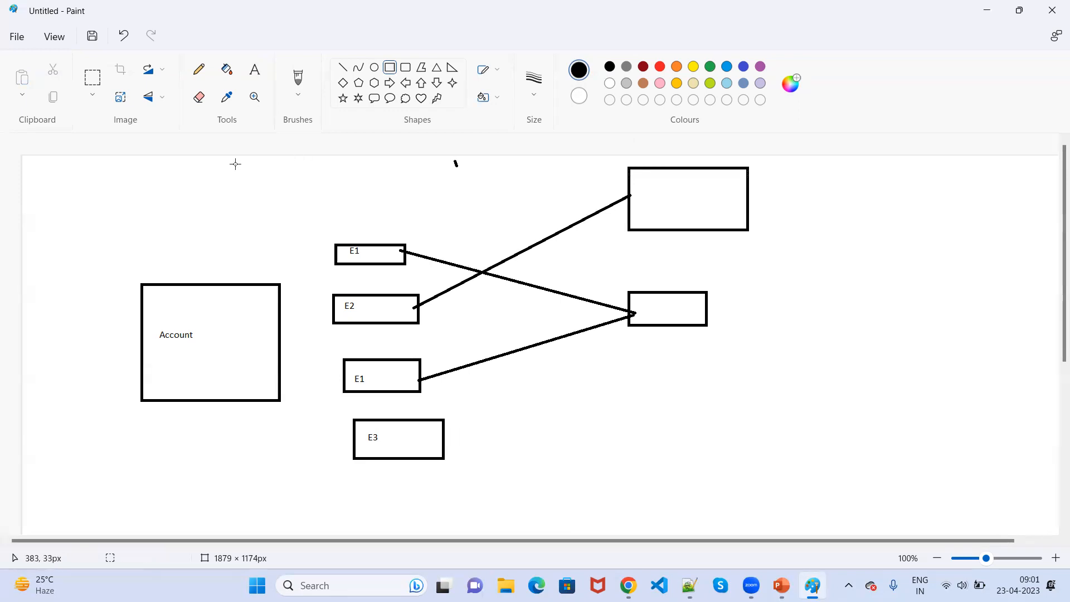
Draw a line from the E3 box to the right and add a rectangle about 235 × 103 px at its end.
click(254, 69)
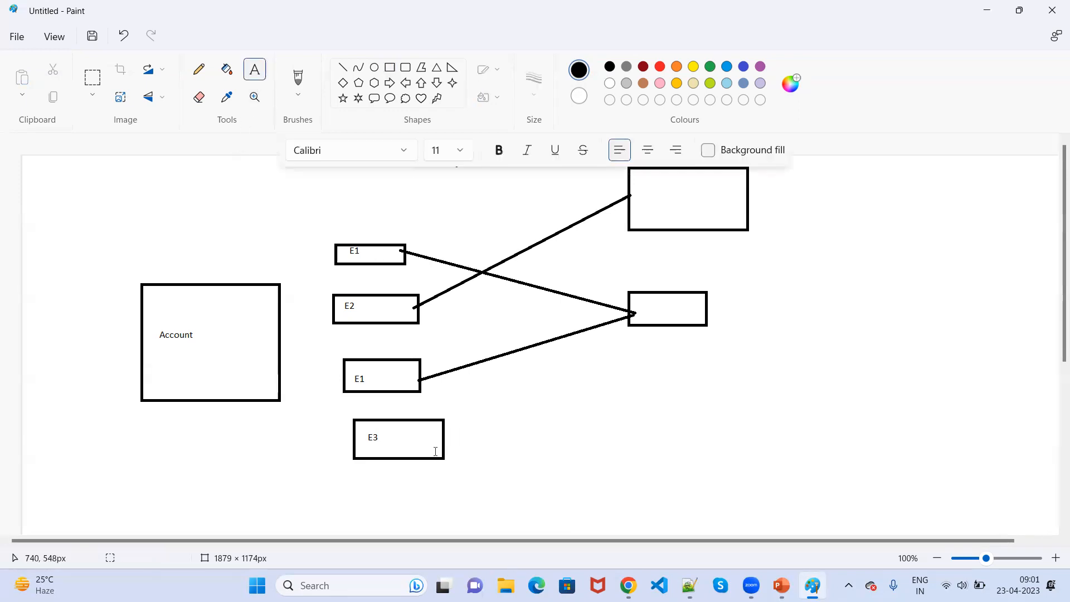
click(343, 67)
drag(442, 437, 638, 430)
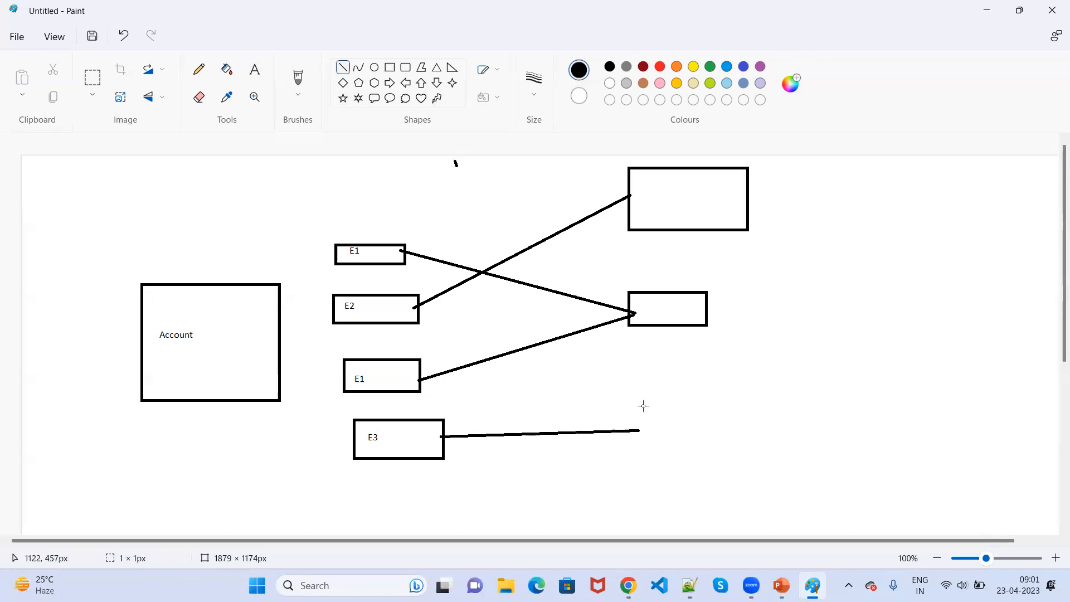
click(389, 67)
drag(638, 403, 769, 460)
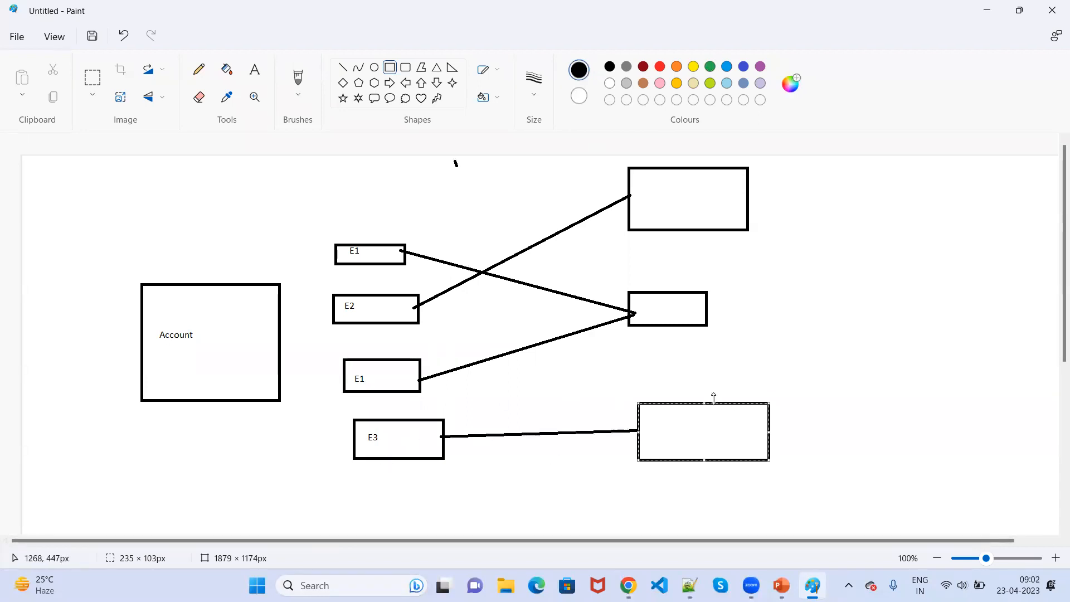
Draw a rounded rectangle labelled E2 above the top E1 box and connect it by a line to the upper-right rectangle.
click(506, 186)
click(405, 67)
drag(330, 195, 403, 217)
click(261, 79)
click(342, 200)
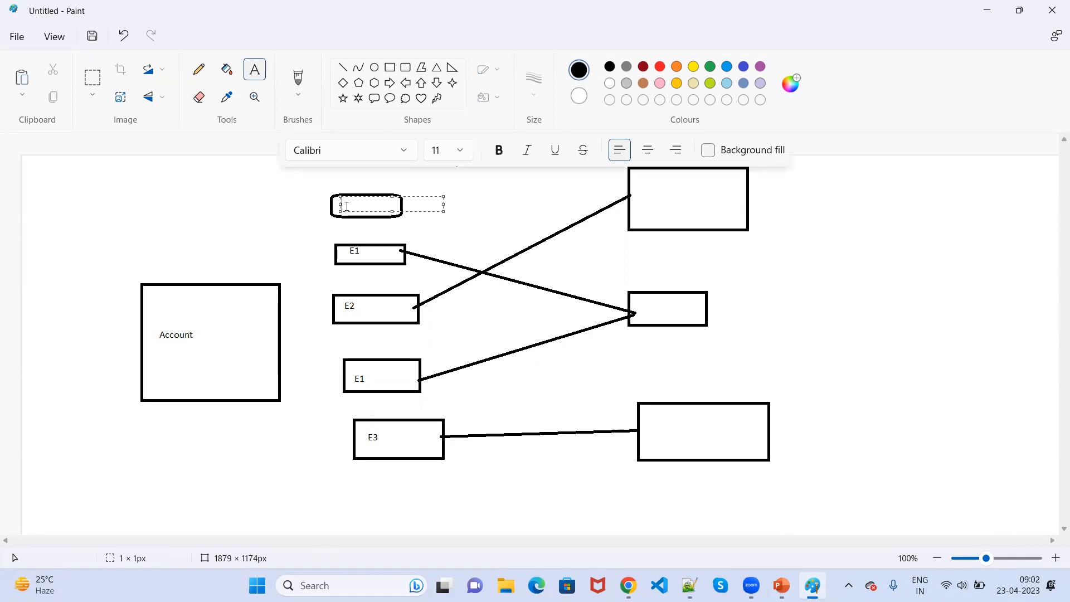
text(E2)
click(455, 211)
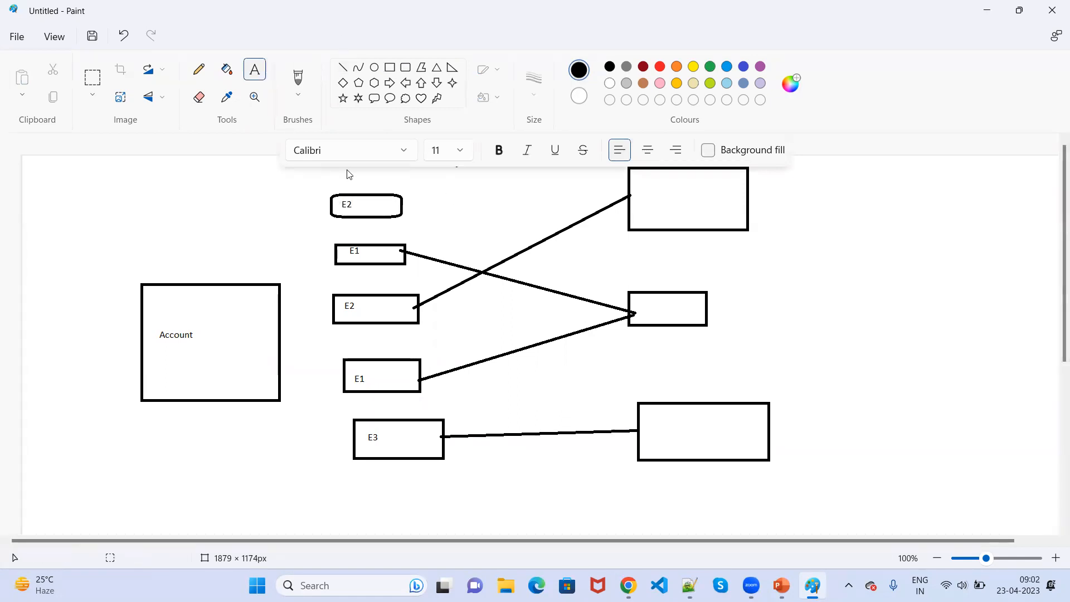
click(343, 67)
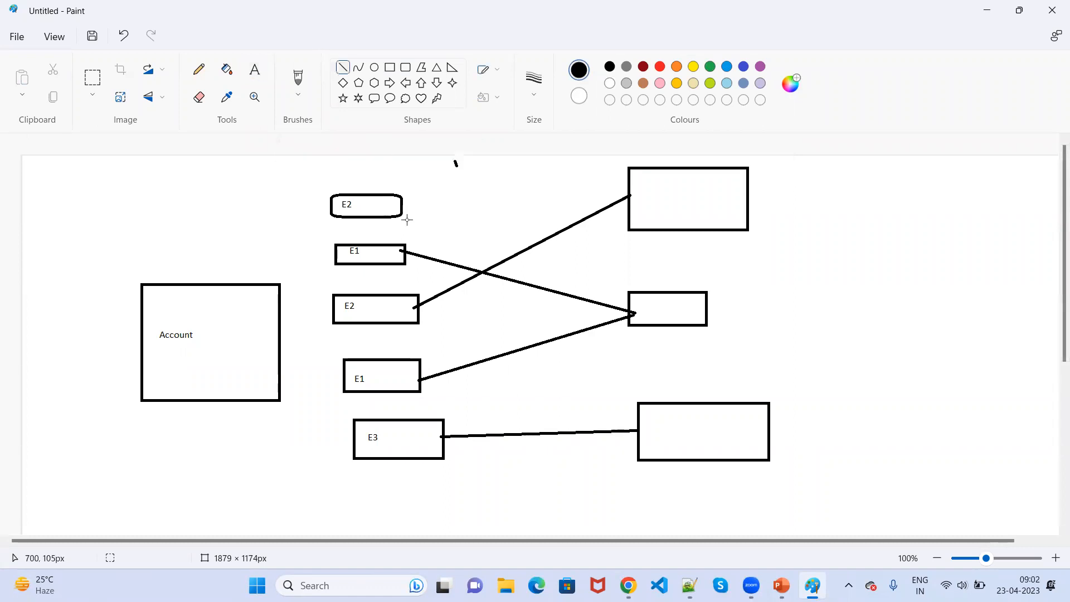
drag(402, 205, 631, 197)
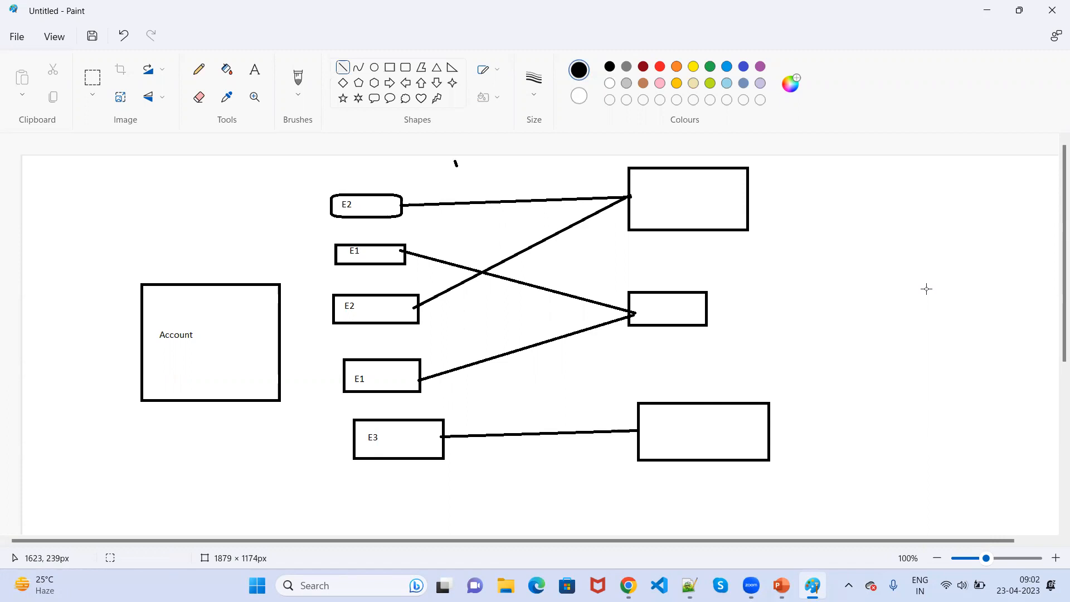
Switch from Paint to the Salesforce chart editor and set the Contacts Details chart's aggregate field to Account Name.
click(987, 10)
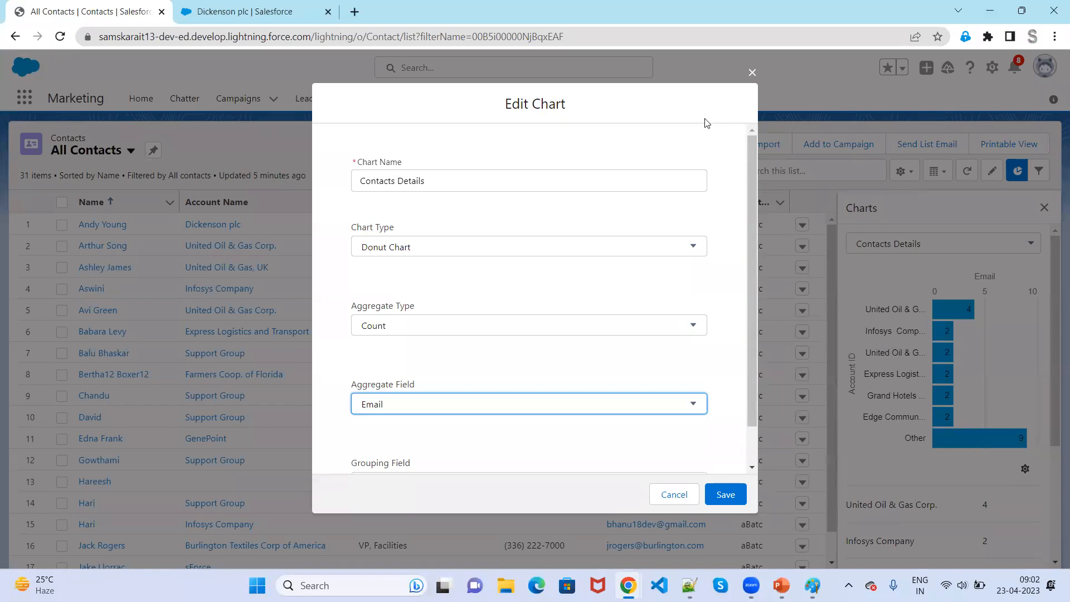
click(664, 410)
scroll(468, 294, down, 1)
scroll(474, 309, up, 1)
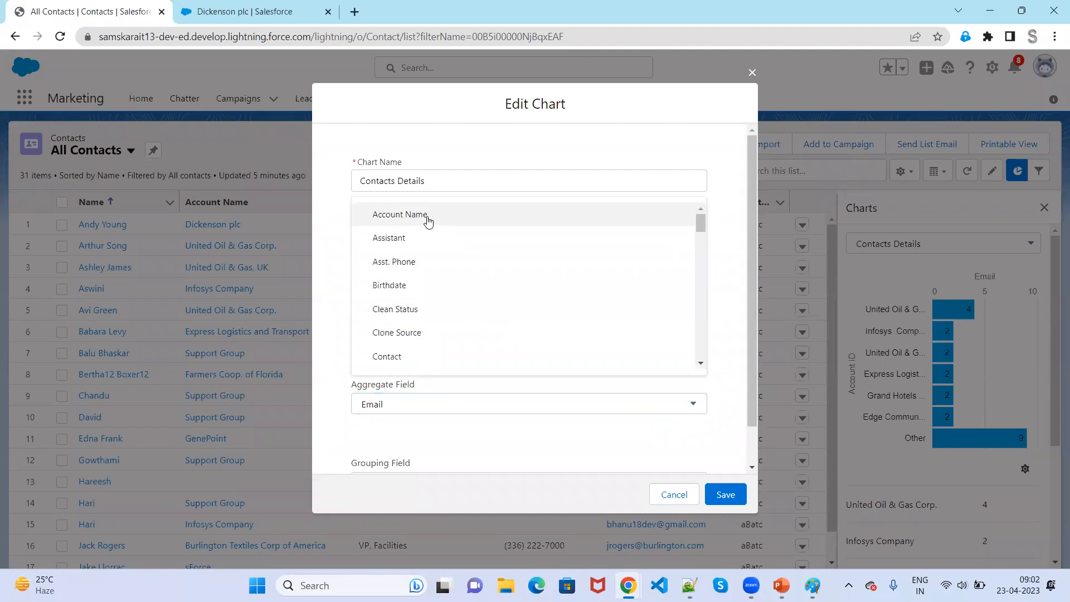
click(427, 217)
Set the chart's aggregate field to Mobile.
click(572, 410)
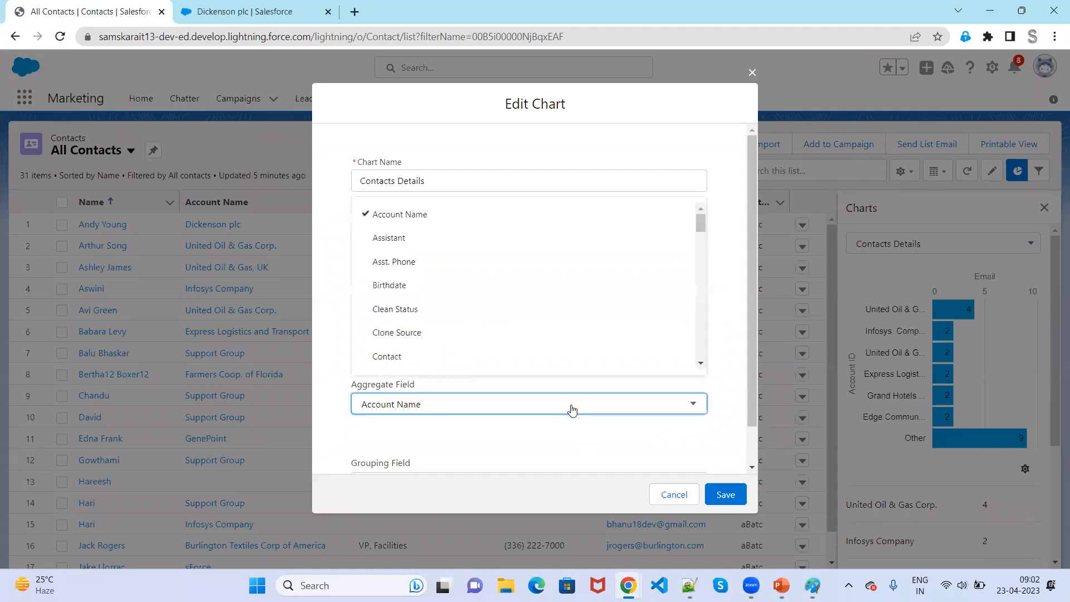
scroll(517, 351, down, 3)
scroll(517, 350, down, 3)
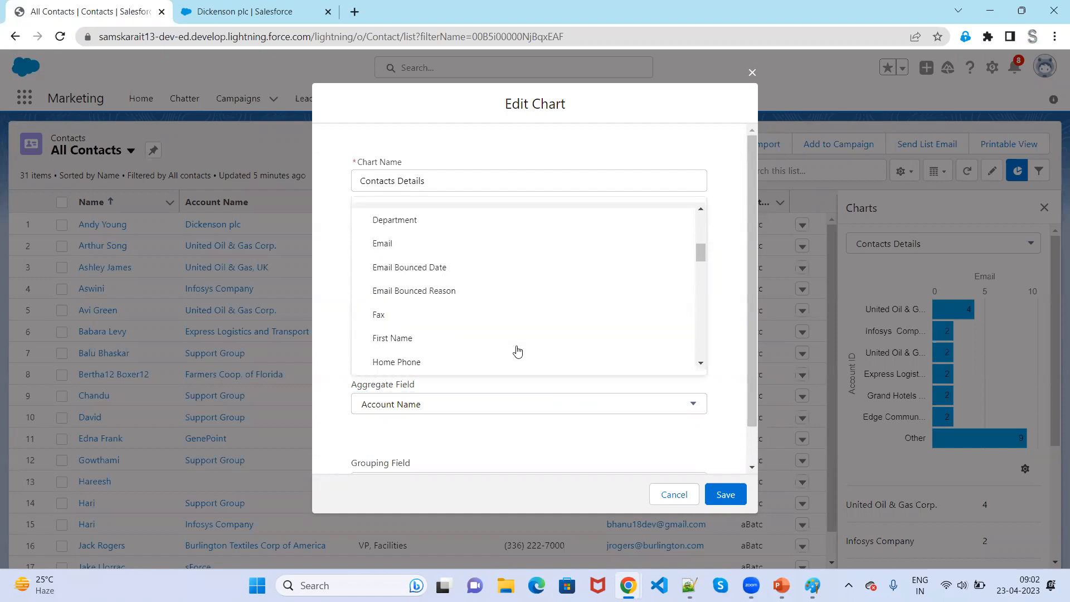
scroll(517, 350, down, 2)
scroll(518, 350, down, 5)
scroll(517, 350, down, 3)
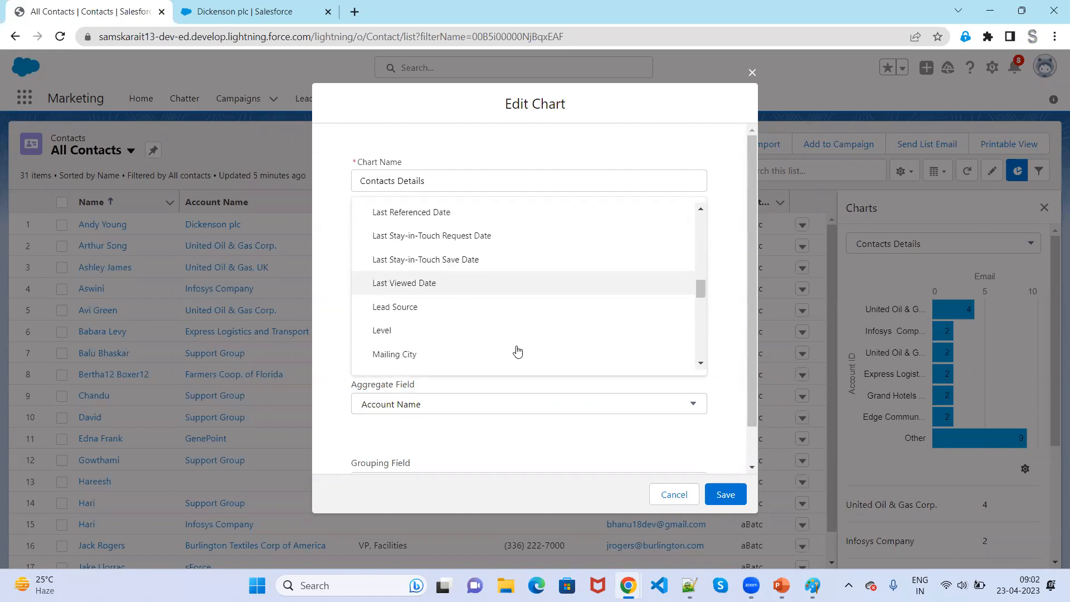
scroll(518, 350, down, 2)
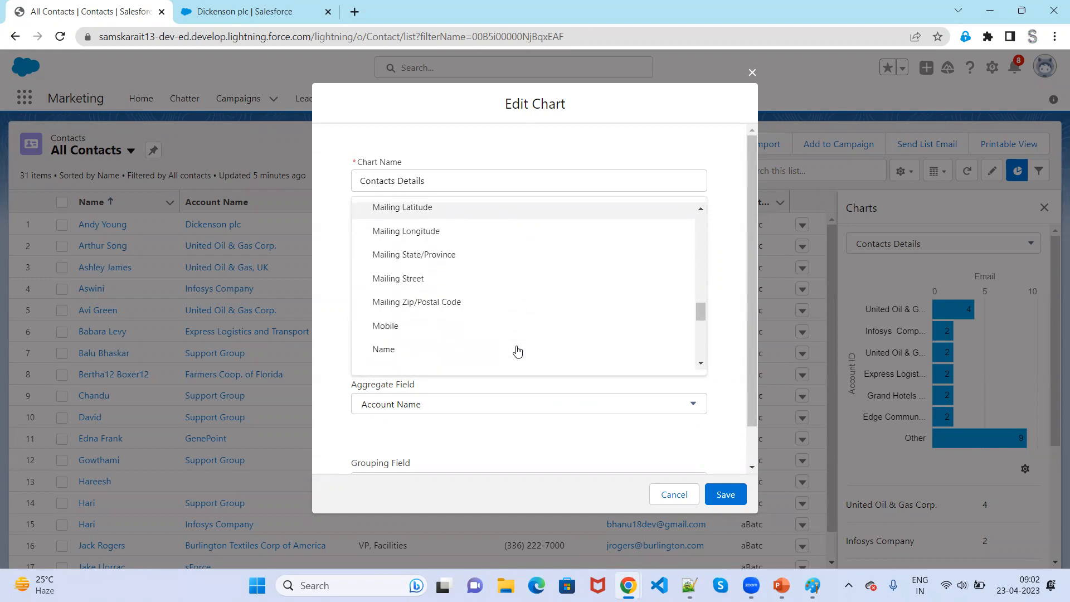
scroll(517, 350, down, 1)
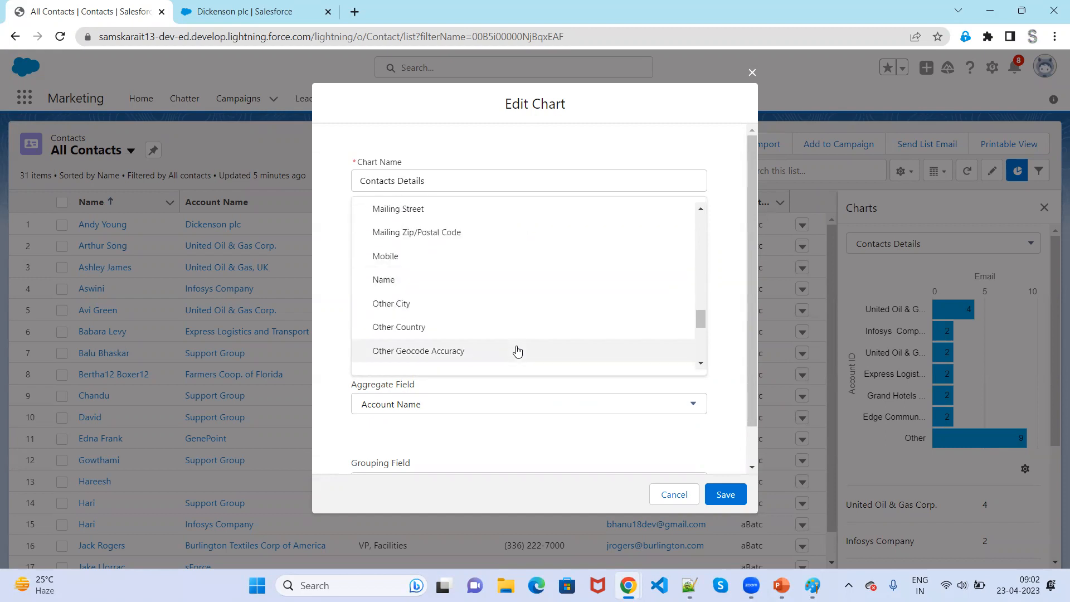
click(438, 267)
Set the aggregate field back to Account Name and try to save the chart.
click(634, 408)
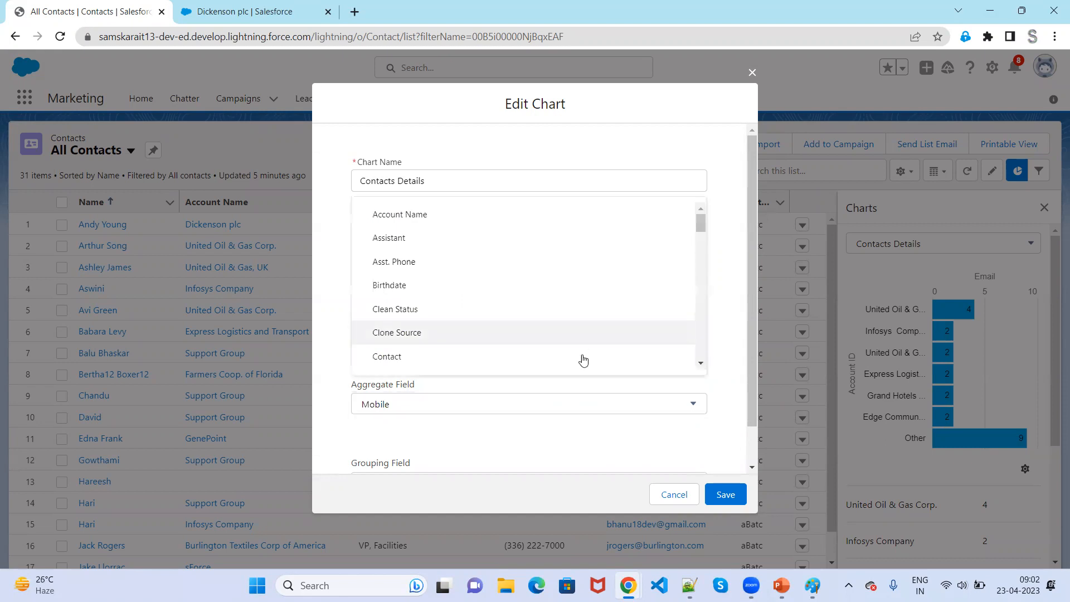
click(488, 221)
click(737, 502)
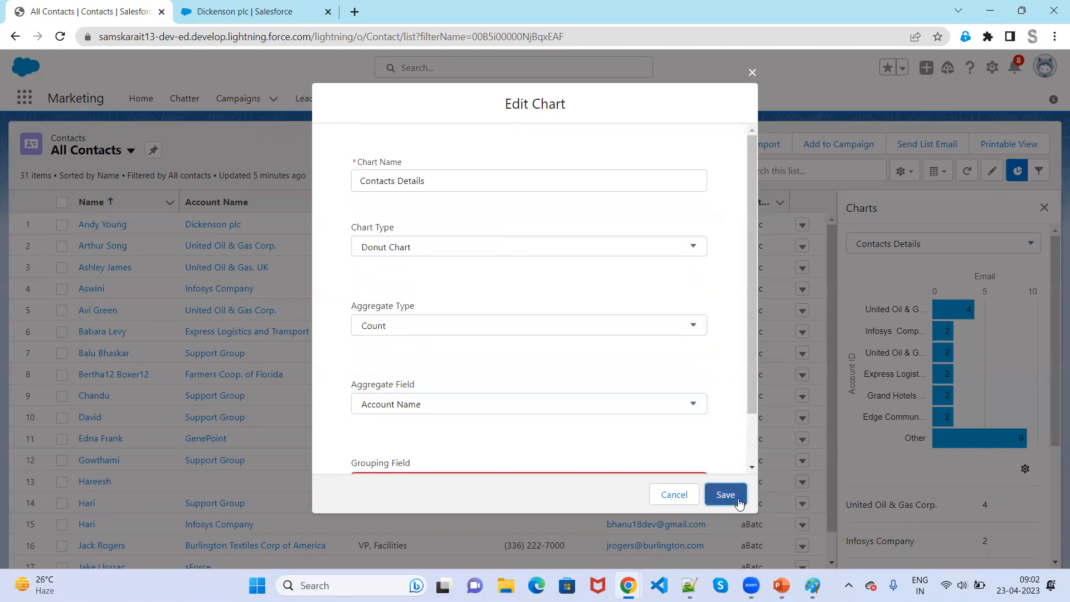
Set the chart's grouping field to Contact and save the chart.
scroll(628, 435, down, 1)
click(556, 428)
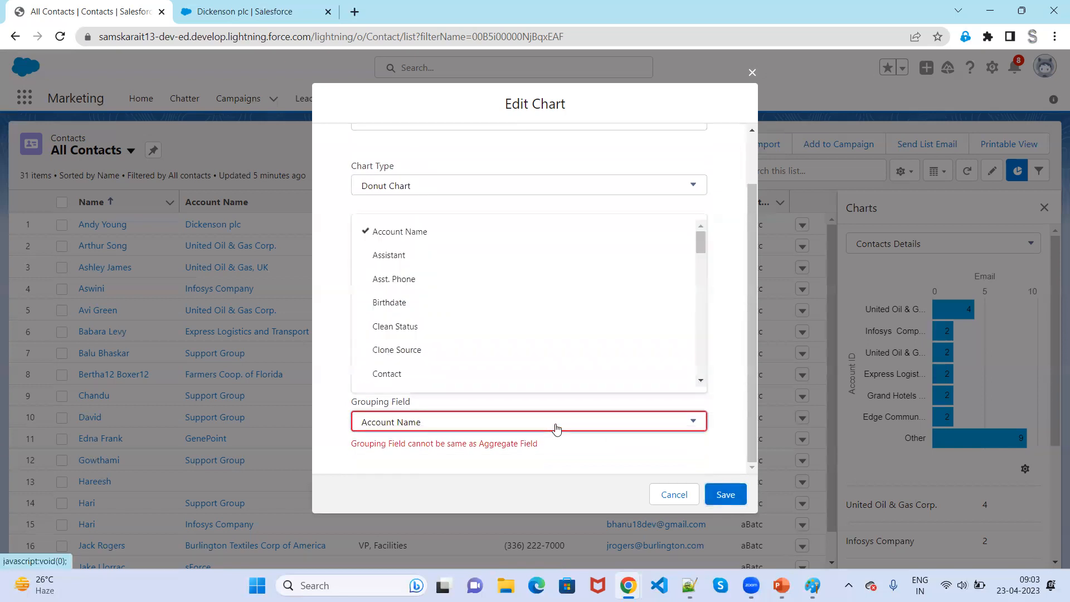
scroll(468, 246, down, 1)
click(462, 357)
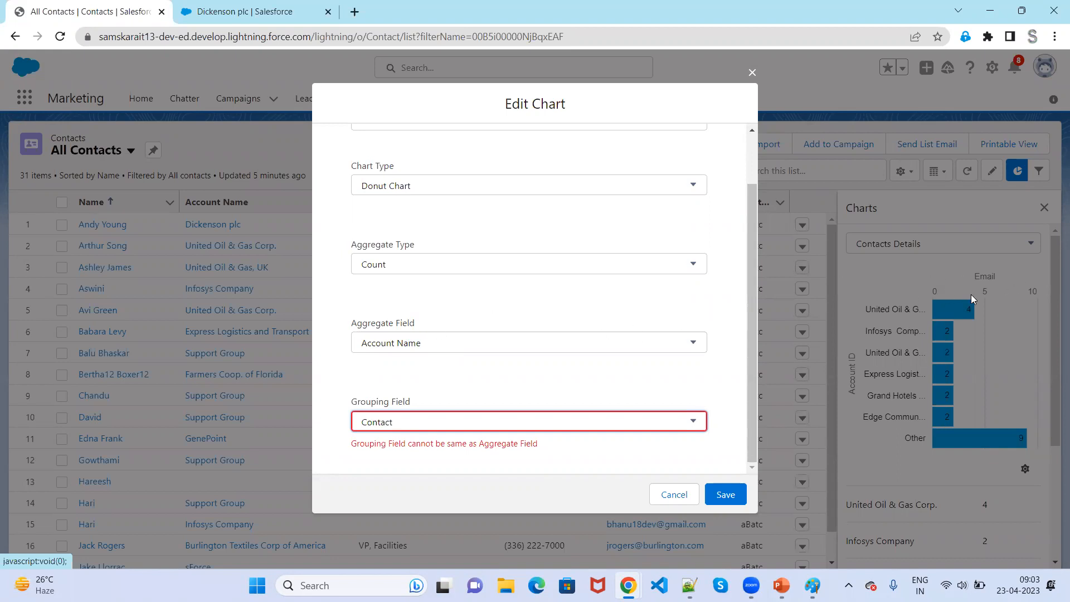
click(608, 426)
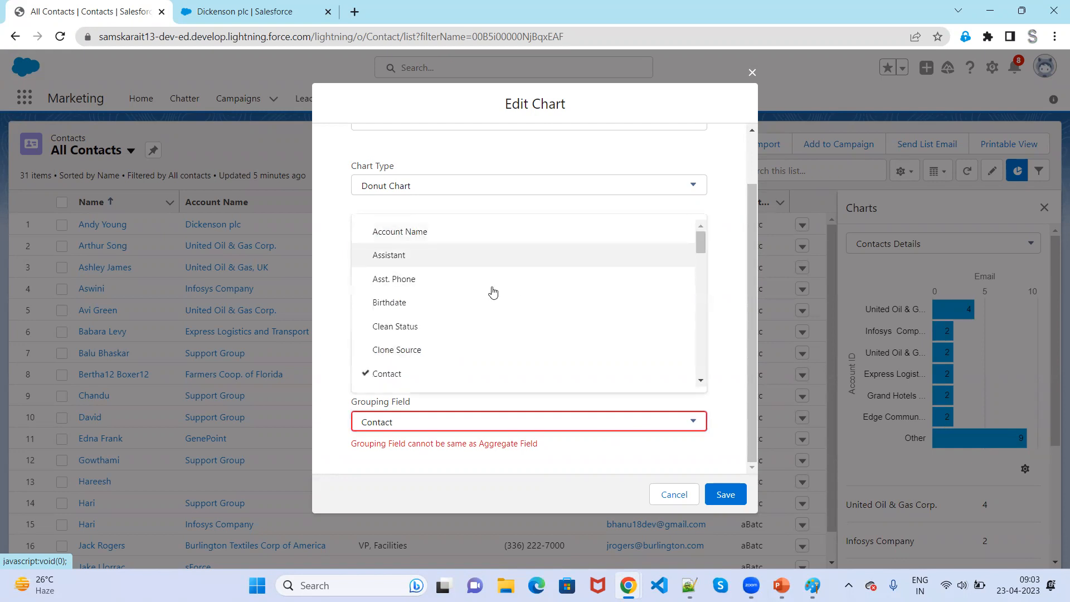
click(724, 495)
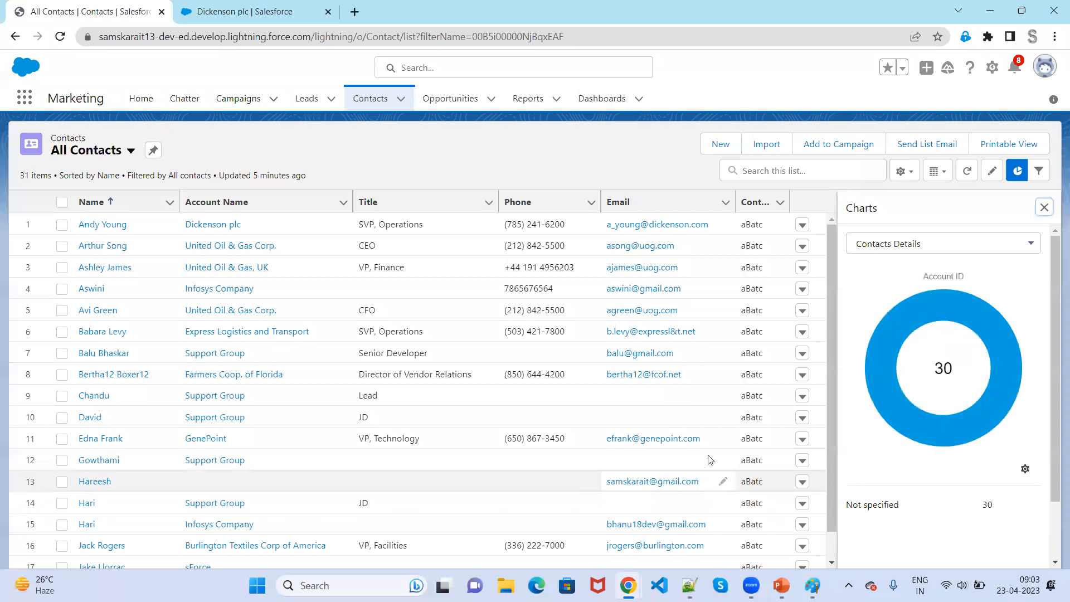
Display the Contacts Details chart as a horizontal bar chart and inspect its bar's details.
click(1025, 469)
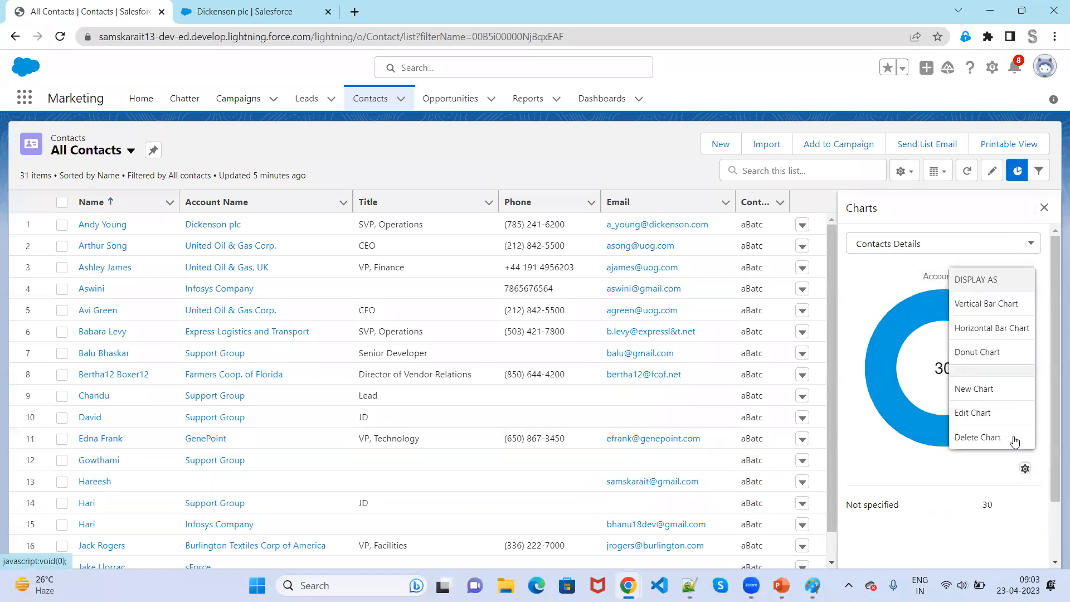
click(982, 330)
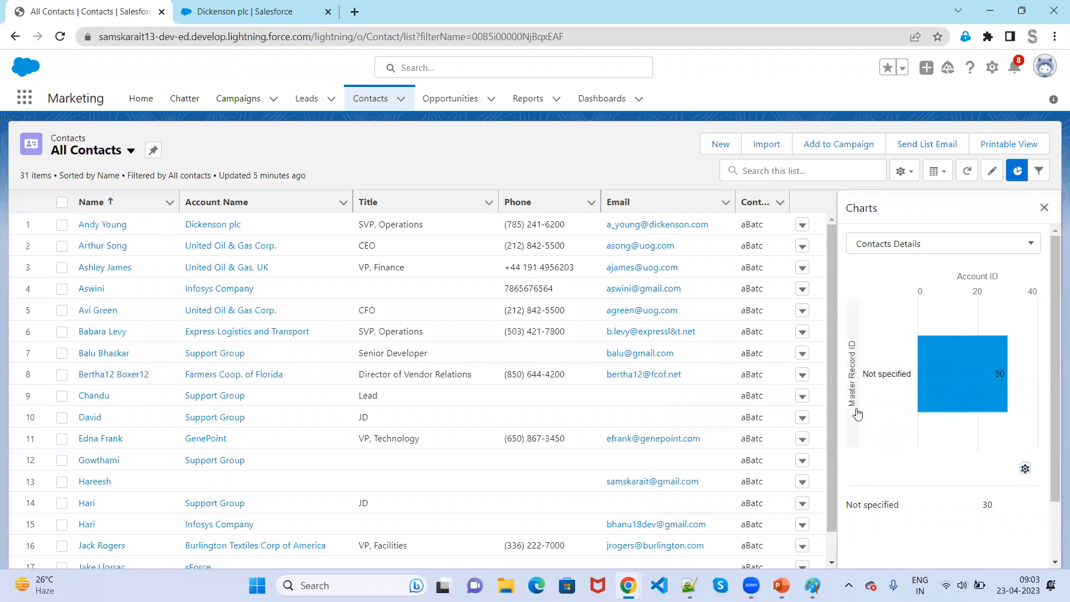
mouse_move(969, 378)
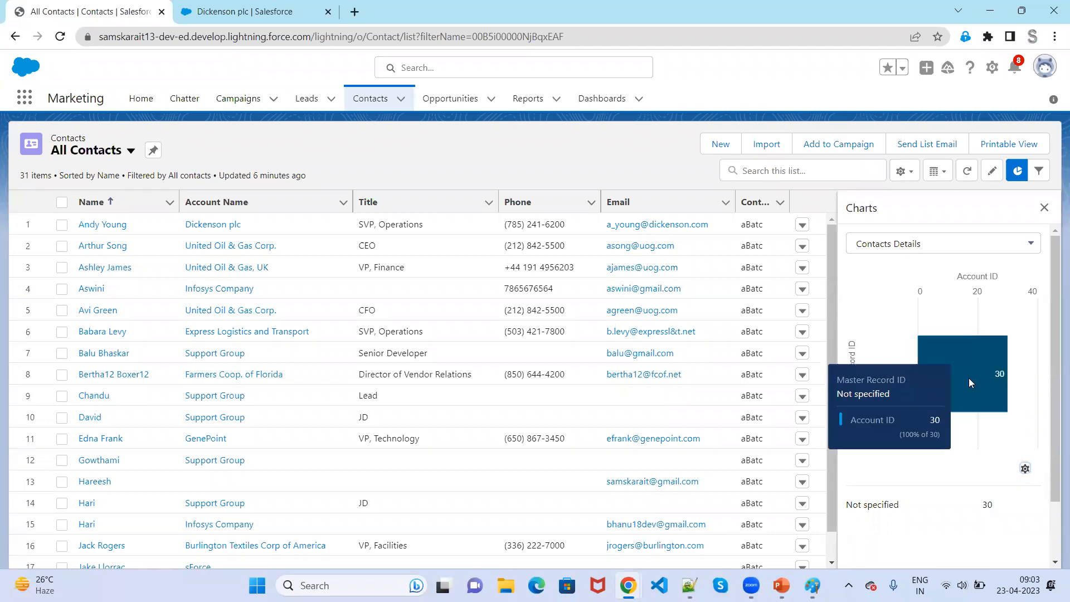
Edit the Contacts Details chart to group by Email and save it.
click(1024, 469)
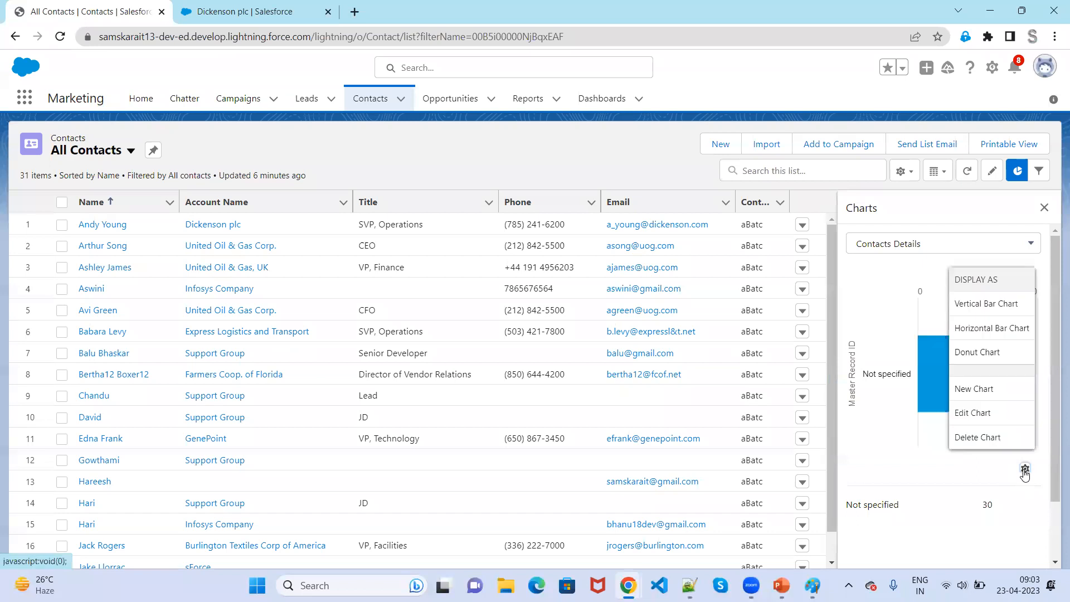
click(1000, 415)
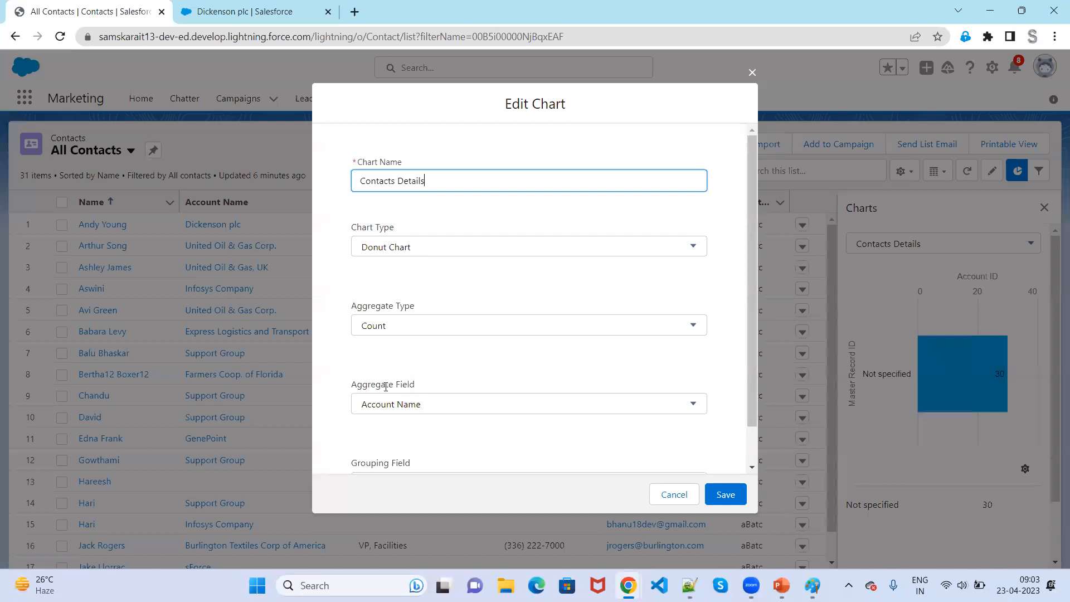
click(409, 411)
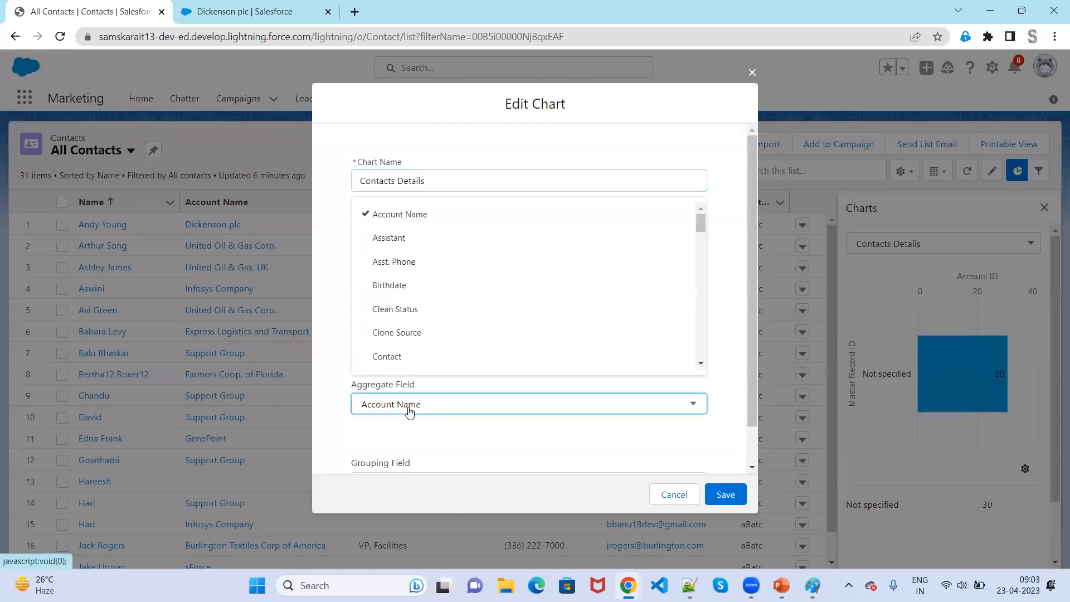
click(709, 428)
scroll(641, 432, down, 2)
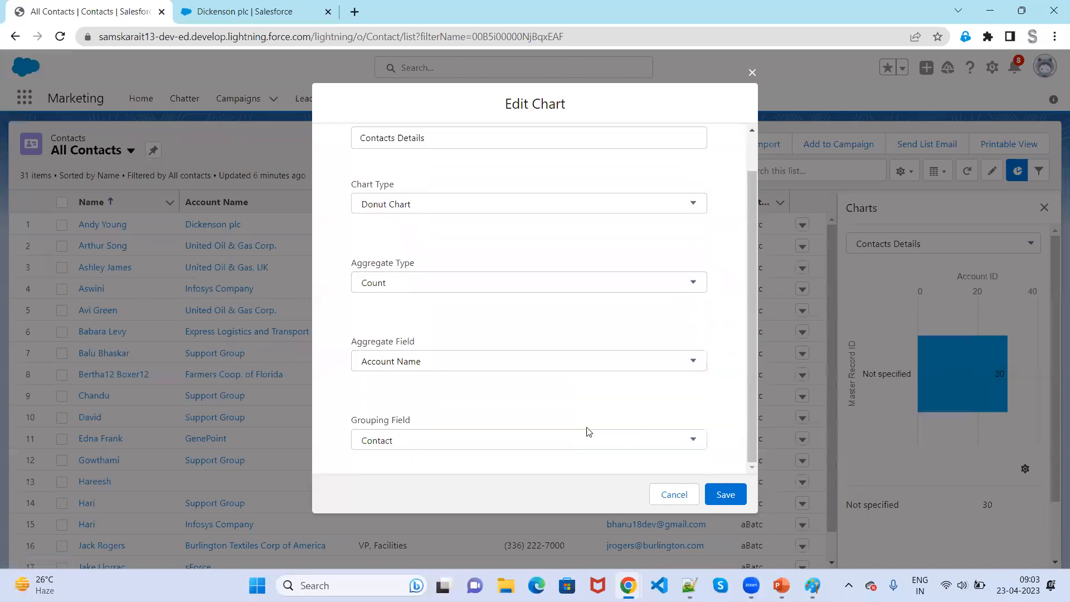
click(451, 446)
scroll(511, 378, down, 3)
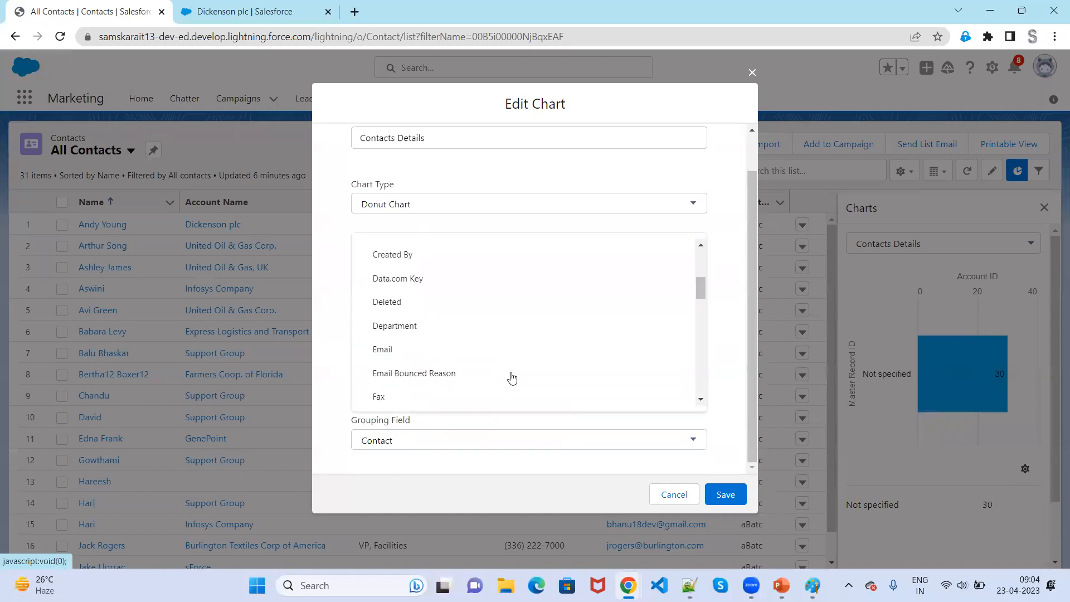
click(471, 351)
click(726, 495)
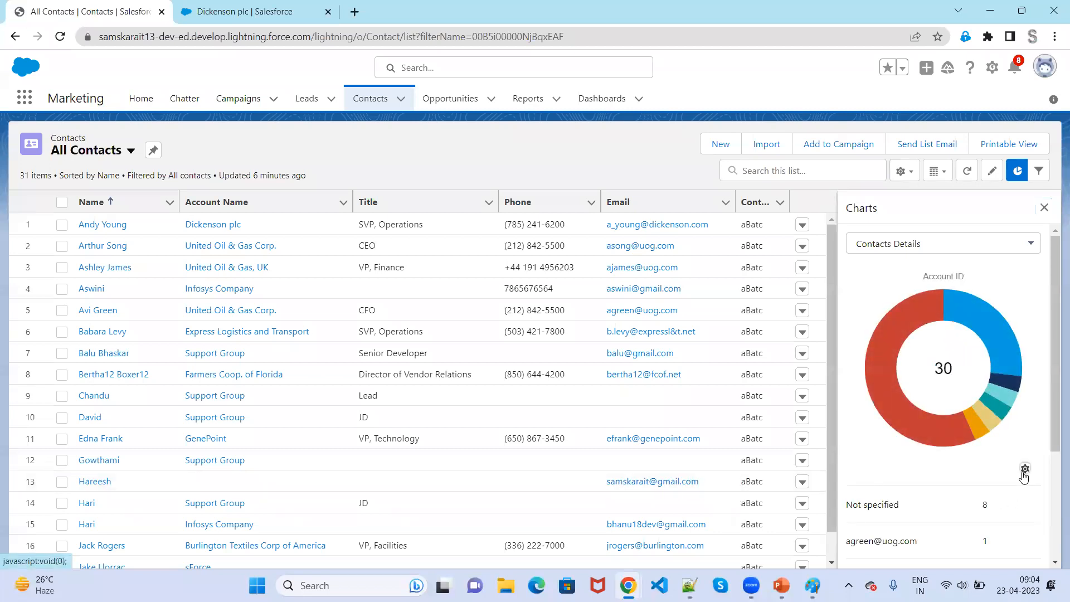
Review the chart's aggregate and grouping settings without changing them, and display the chart as a horizontal bar chart.
click(1025, 471)
click(991, 411)
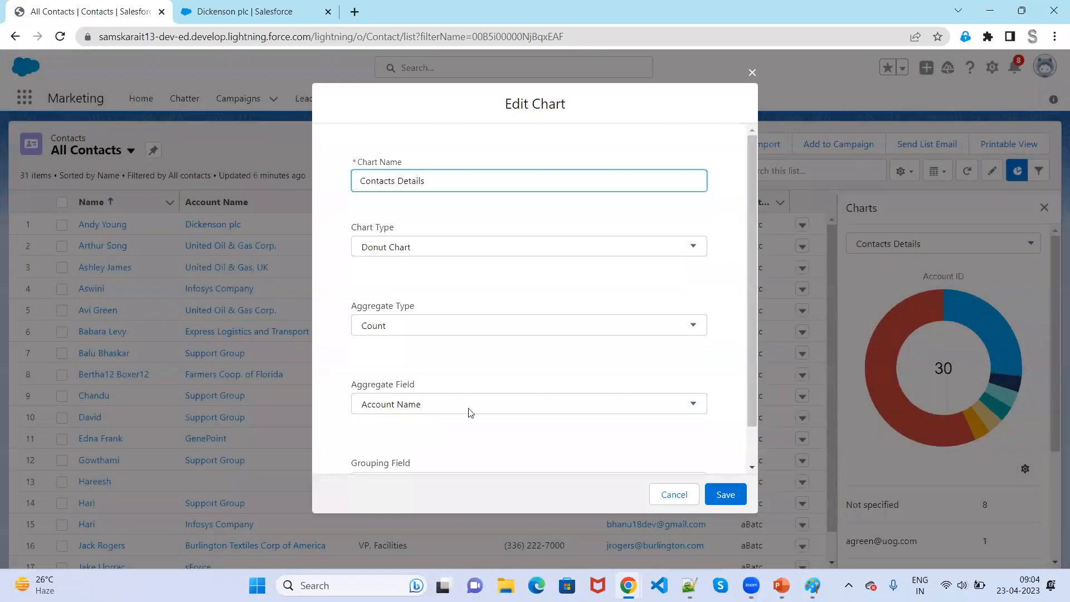
scroll(470, 412, down, 1)
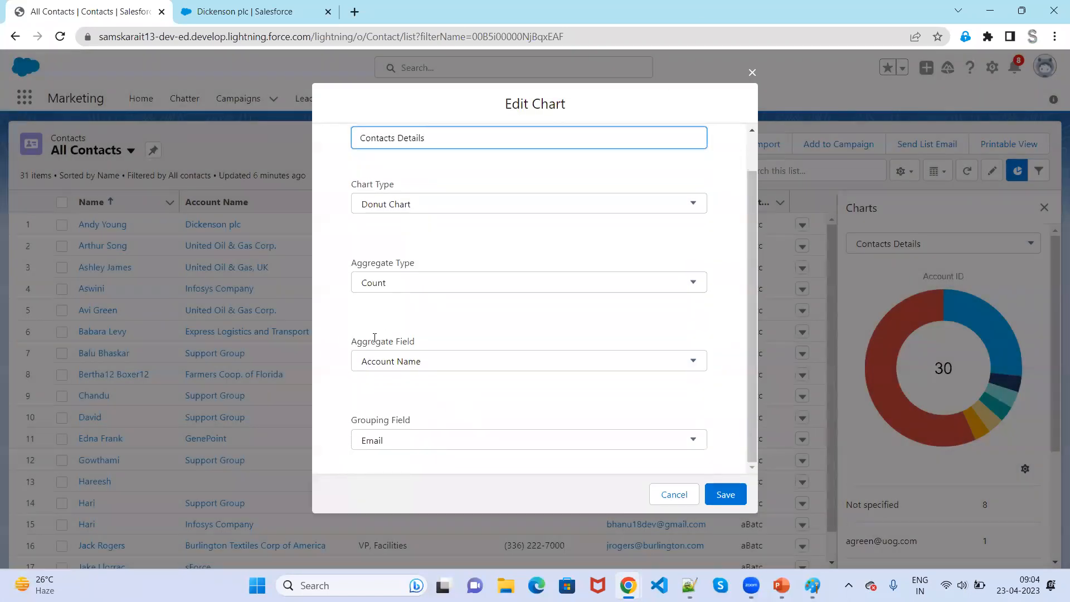
click(753, 73)
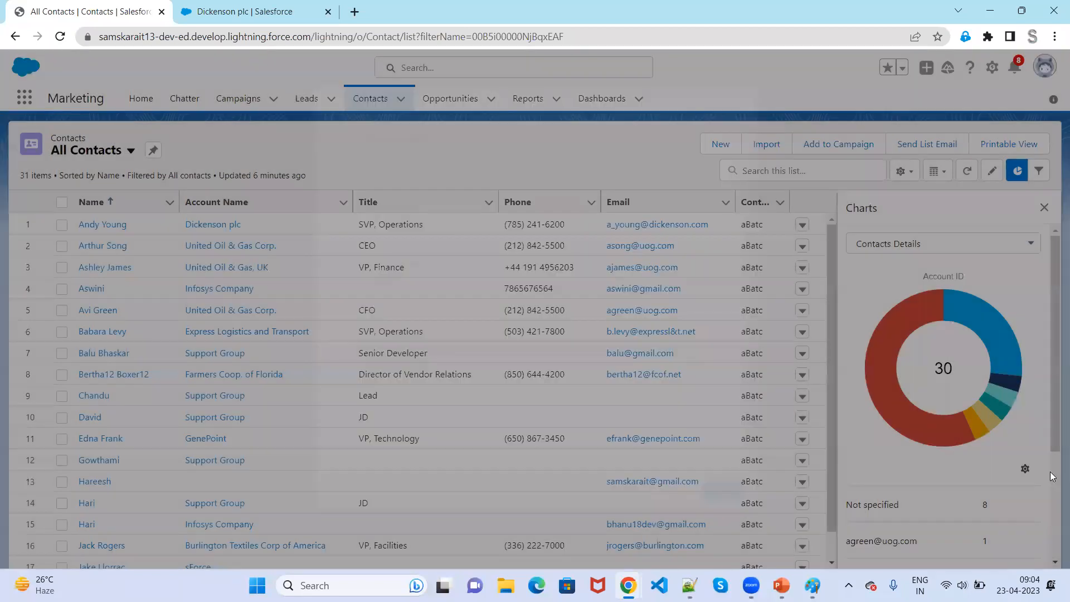
click(1025, 469)
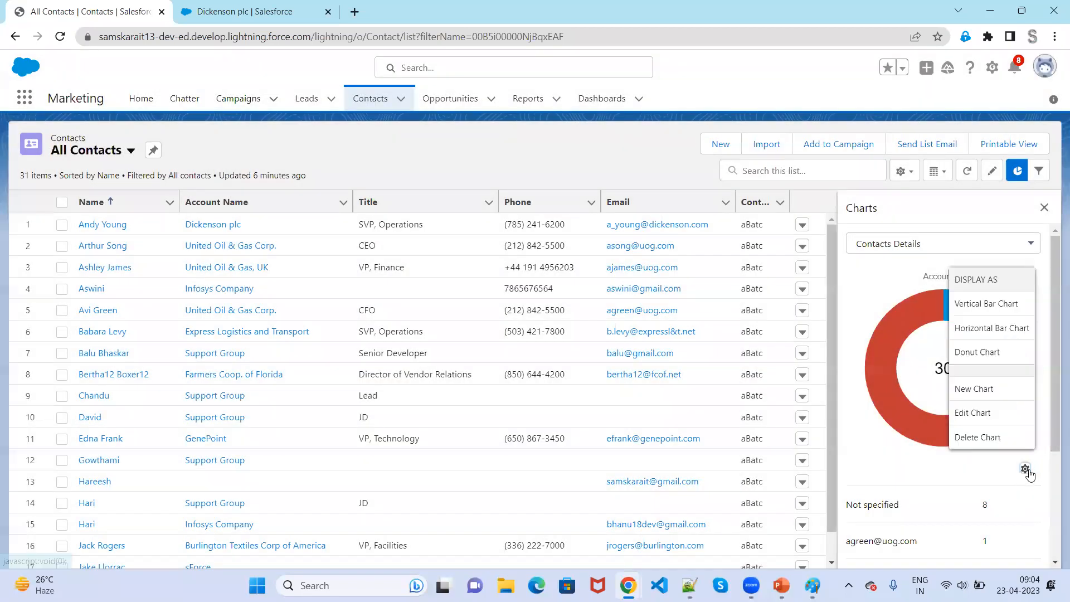
click(1008, 334)
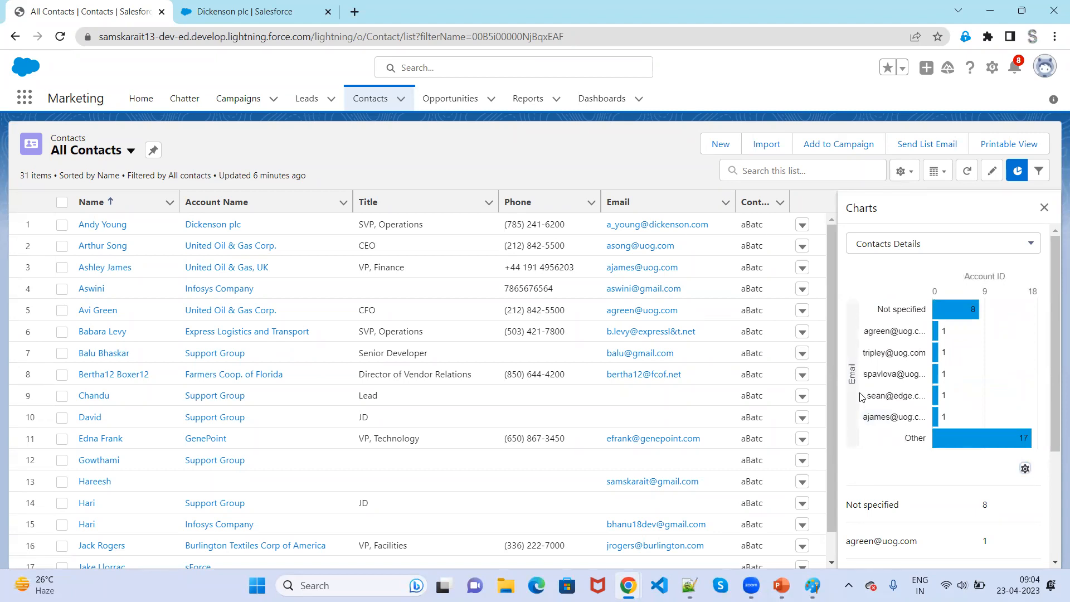
Compare the chart's Aggregate Field and Grouping Field settings with the axes of the horizontal bar chart.
click(1025, 469)
click(1010, 420)
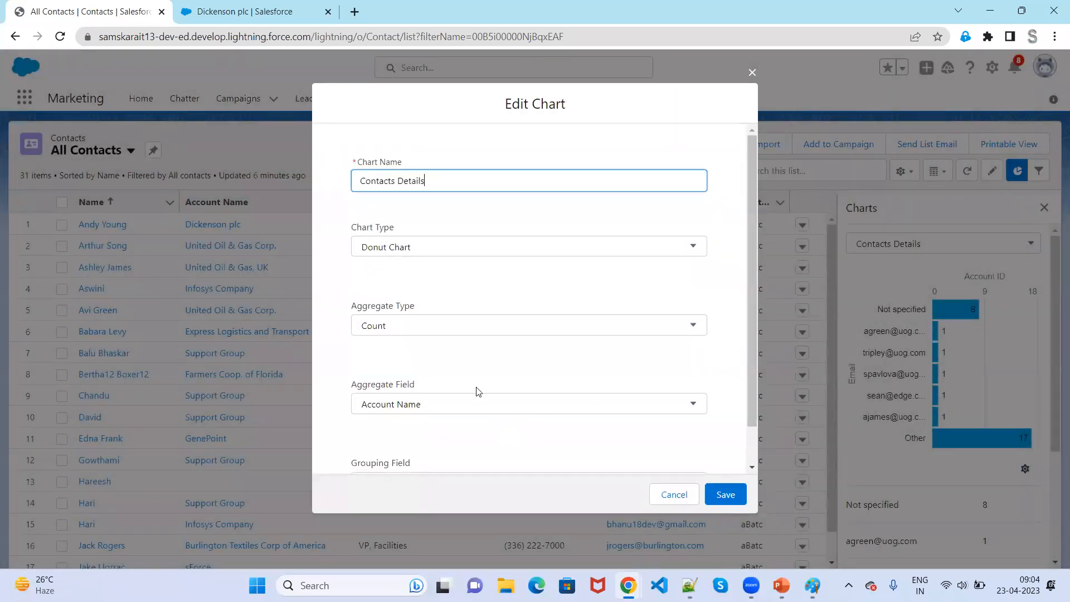
scroll(477, 391, down, 1)
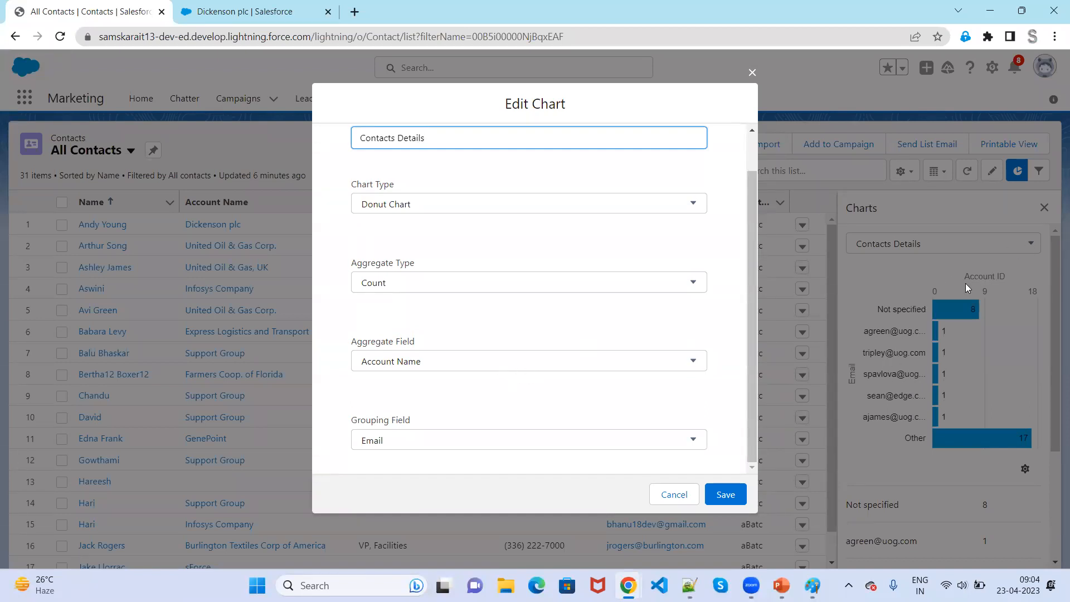
click(752, 73)
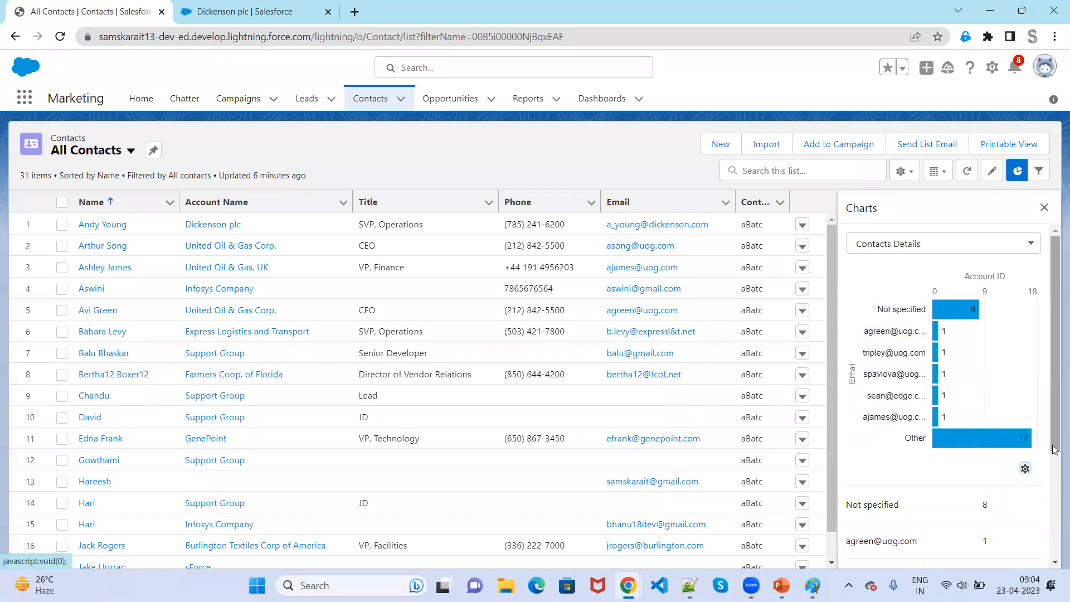
click(1026, 469)
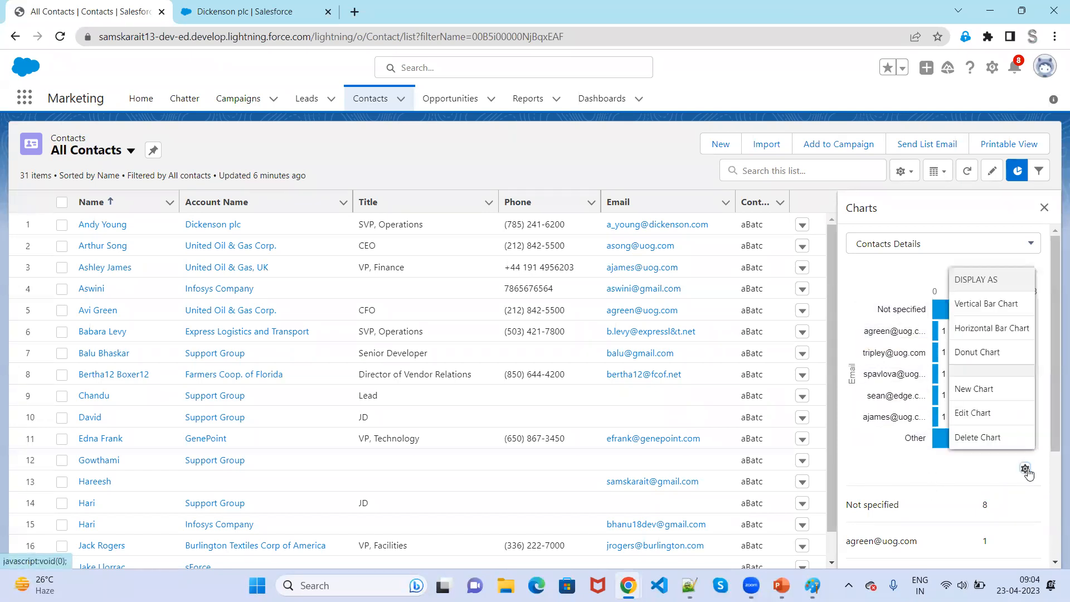
click(1001, 416)
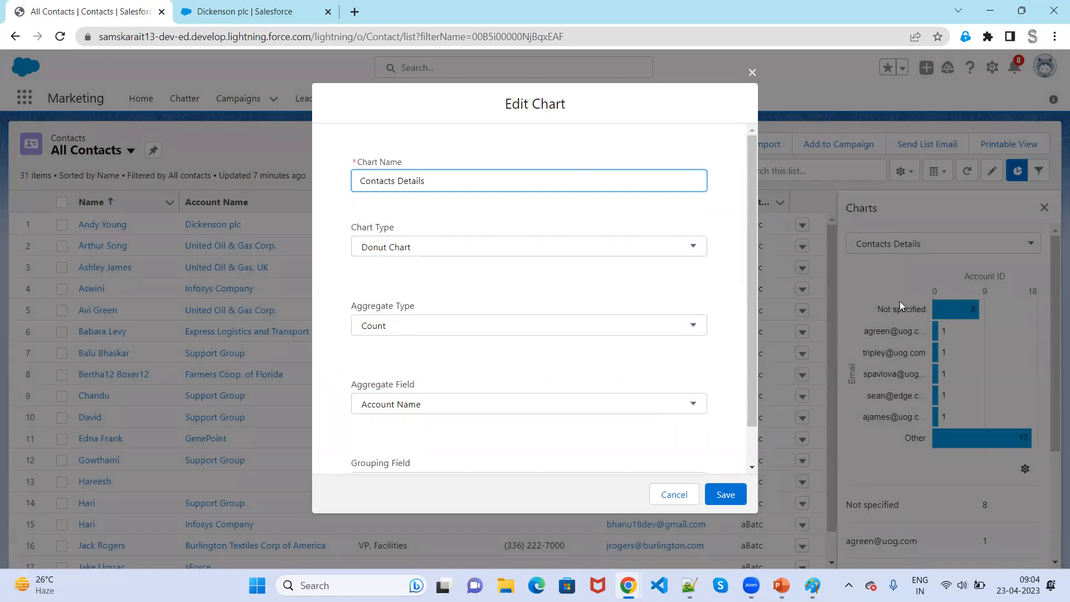
scroll(654, 383, down, 1)
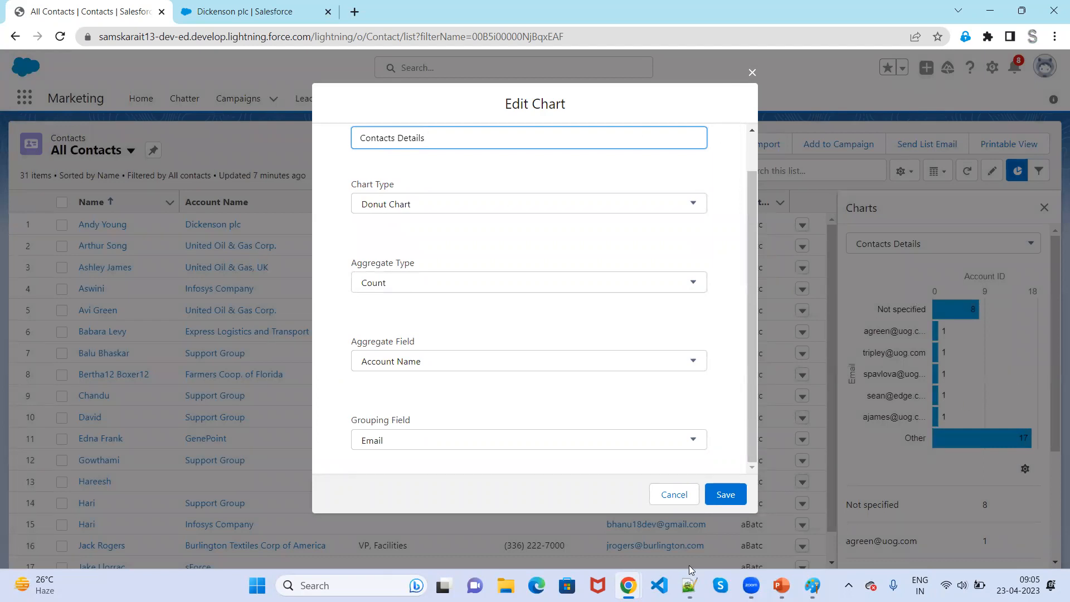
Annotate the Edit Chart dialog with a pair of chart axes and an arrow linking the Grouping Field to the vertical axis.
mouse_move(578, 147)
mouse_down()
mouse_move(567, 341)
mouse_move(763, 333)
mouse_up()
drag(829, 324, 879, 321)
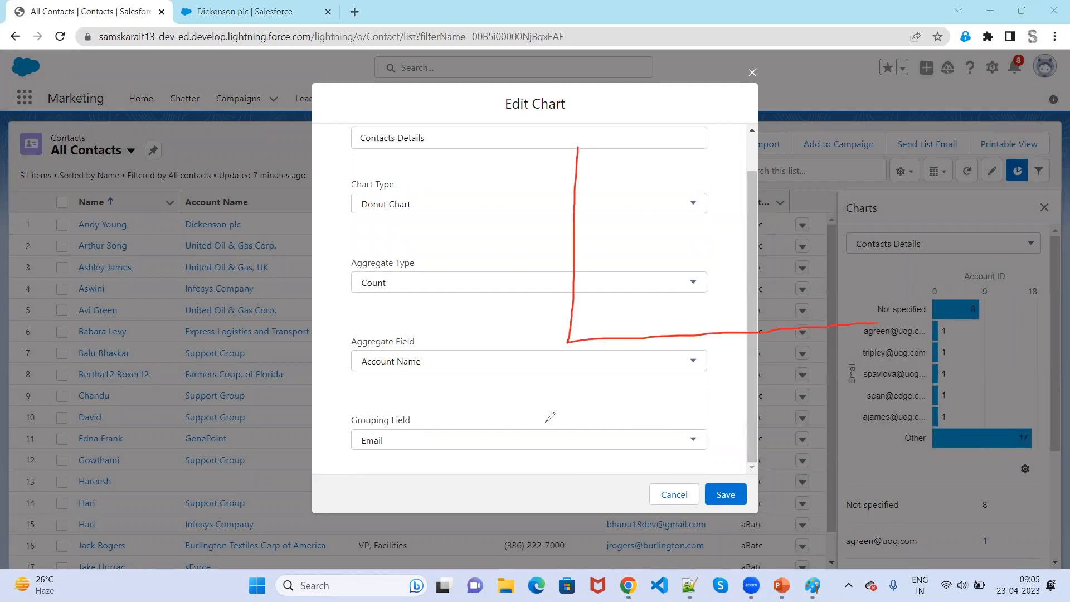
mouse_move(465, 446)
mouse_down()
mouse_move(507, 399)
mouse_move(543, 284)
mouse_move(569, 257)
mouse_move(564, 280)
mouse_up()
mouse_move(532, 166)
mouse_down()
mouse_move(535, 201)
mouse_move(540, 163)
mouse_move(541, 171)
mouse_move(560, 162)
mouse_move(536, 199)
mouse_up()
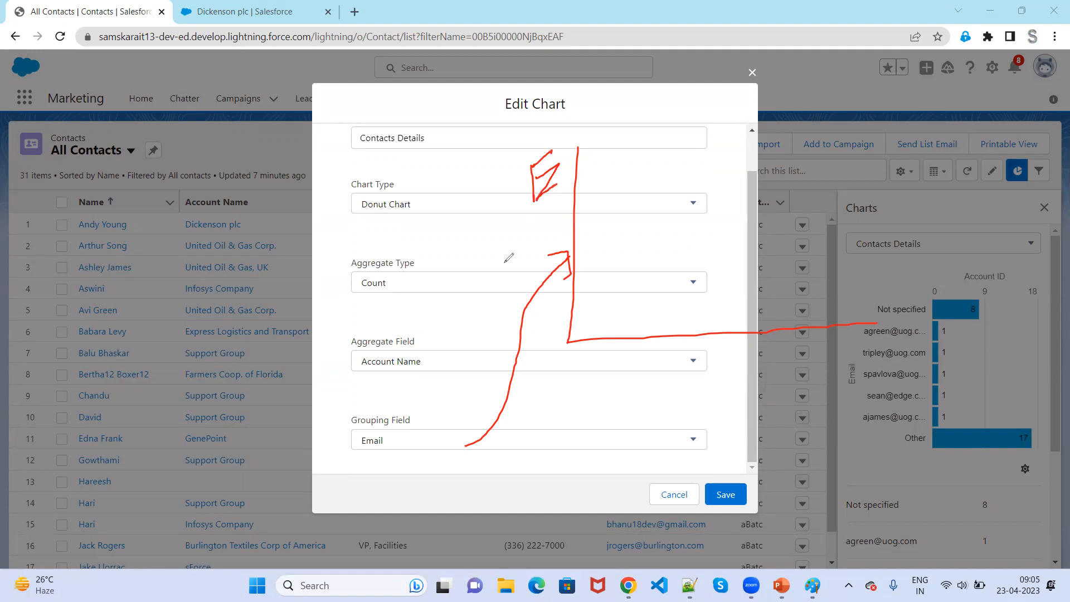
Sketch four horizontal bars with an arrow from the Aggregate Field, clear the annotations and close the Edit Chart dialog without saving.
drag(599, 279, 739, 267)
drag(634, 239, 693, 229)
drag(603, 206, 690, 191)
drag(628, 173, 687, 165)
mouse_move(398, 348)
mouse_down()
mouse_move(380, 265)
mouse_move(617, 106)
mouse_move(648, 150)
mouse_move(663, 141)
mouse_move(657, 127)
mouse_up()
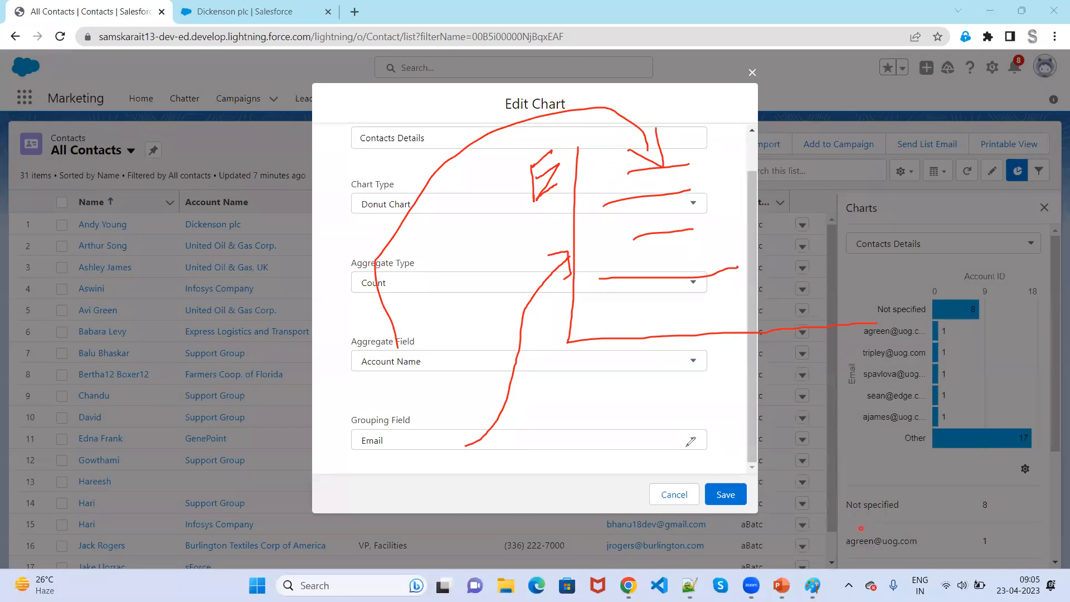
click(862, 529)
click(935, 490)
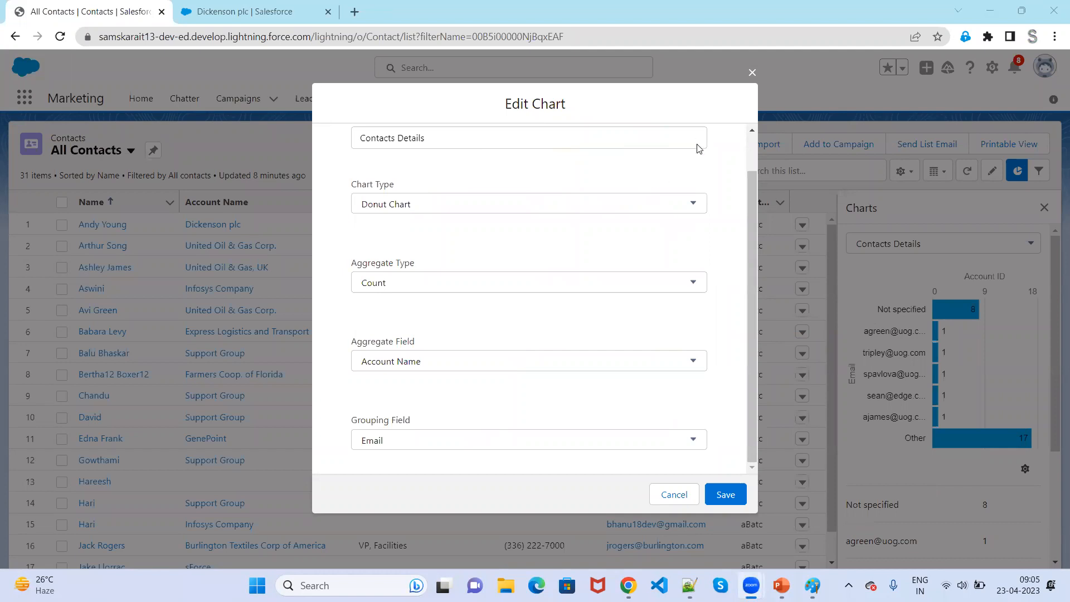
click(754, 72)
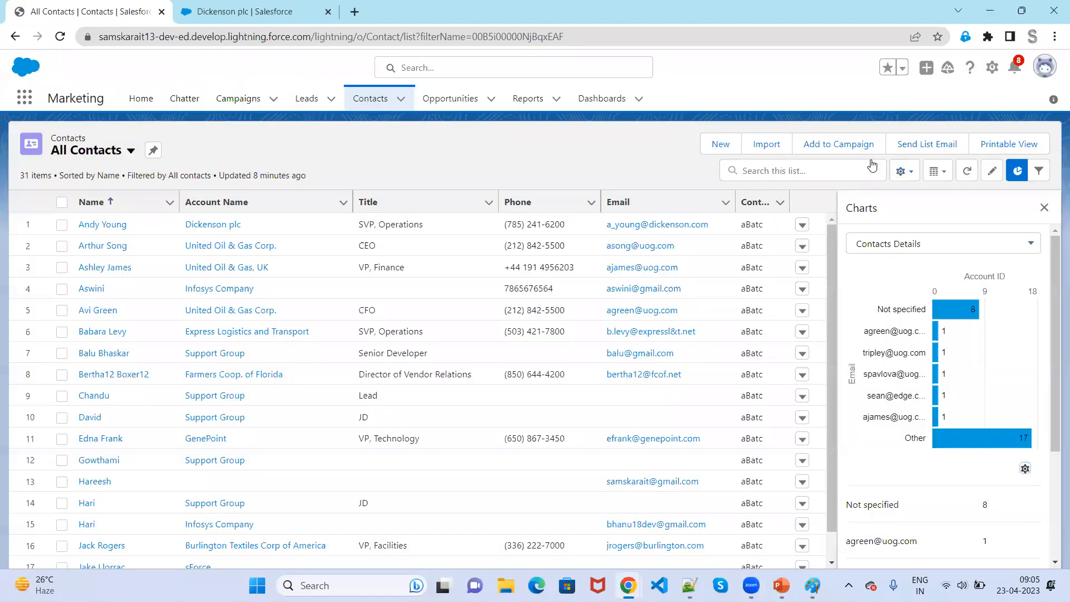
Switch to PowerPoint to view the Create New Chart slide and return to the All Contacts list in Chrome.
key(alt+Tab)
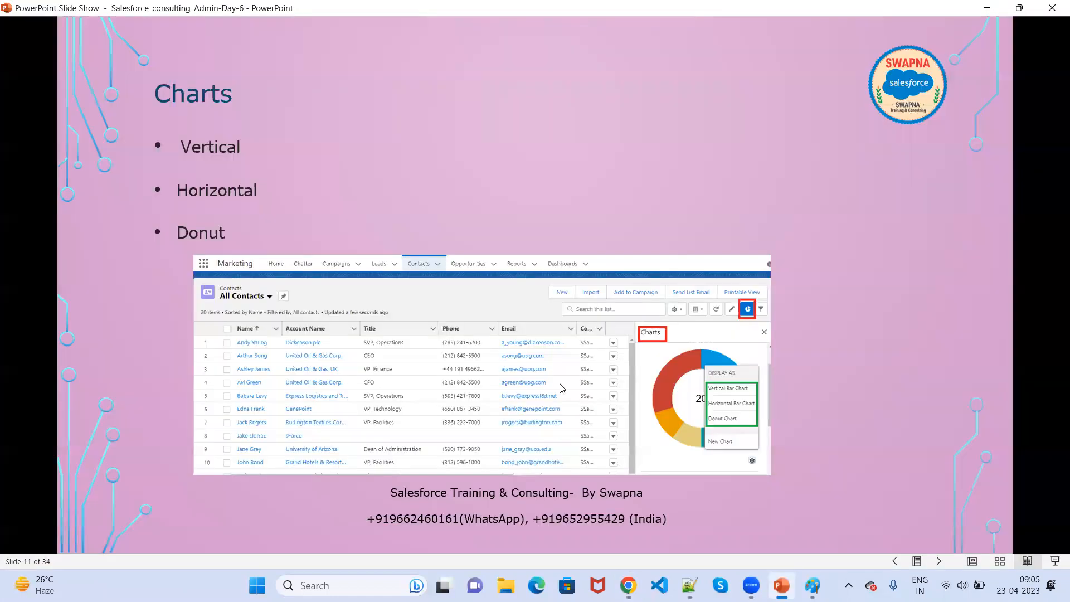
key(Right)
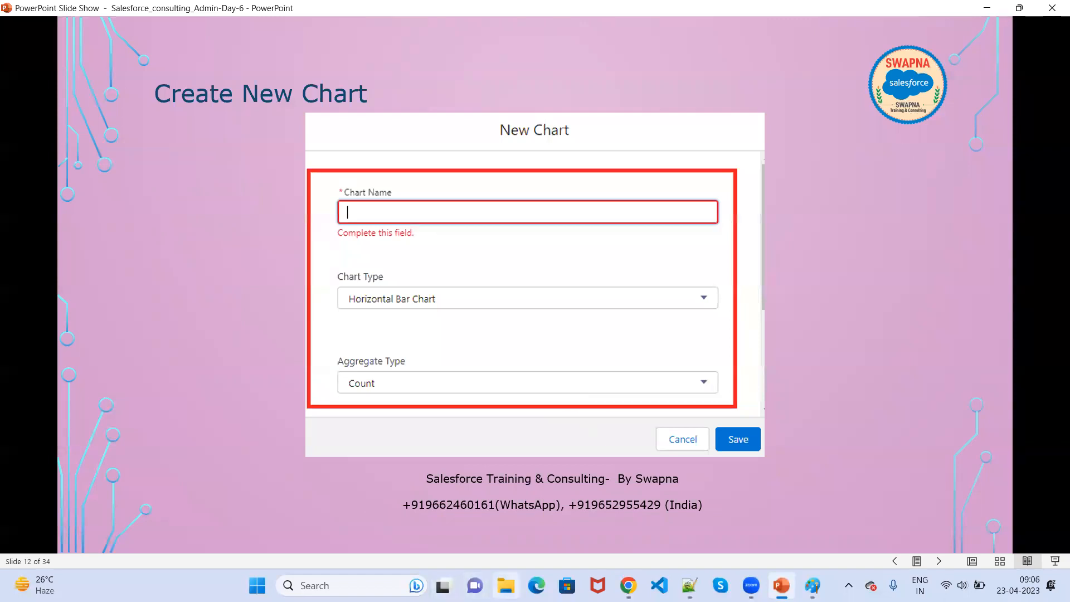
mouse_move(641, 578)
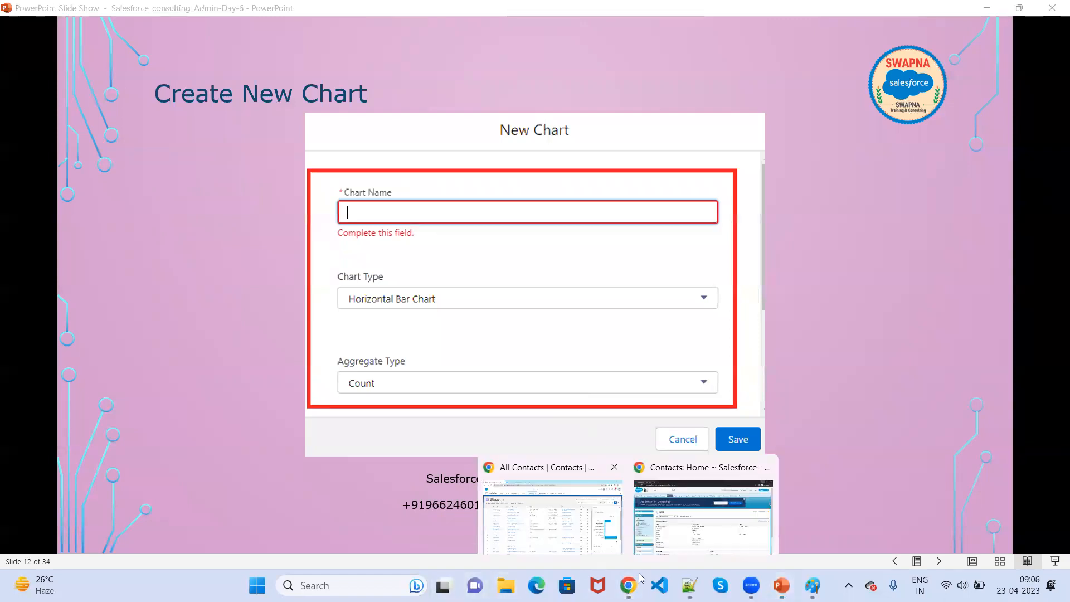
click(552, 508)
Delete the Contacts Details chart from the All Contacts list view.
click(1026, 470)
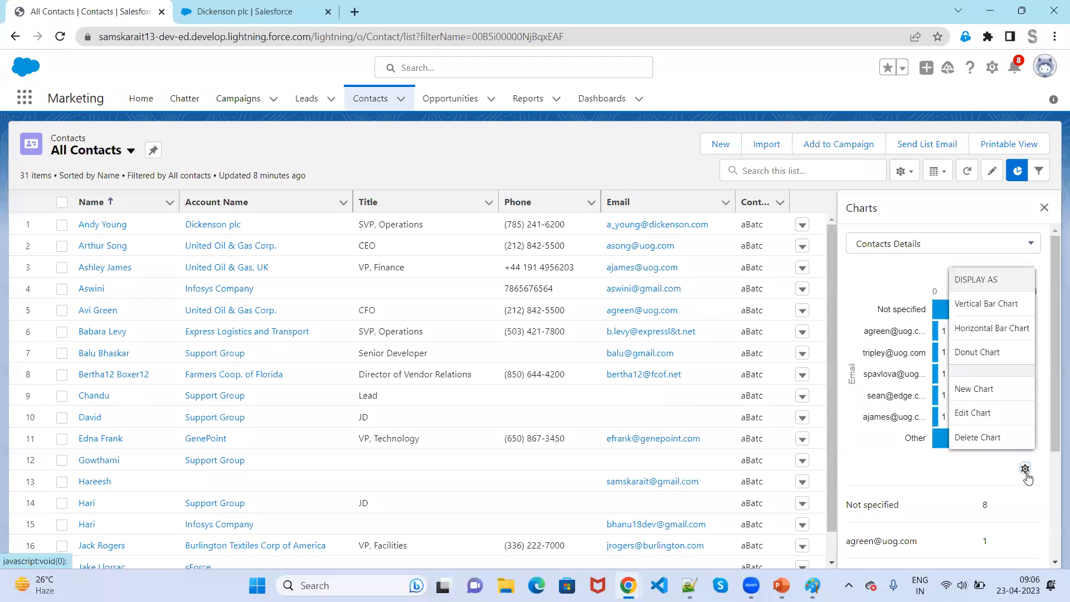
click(1013, 442)
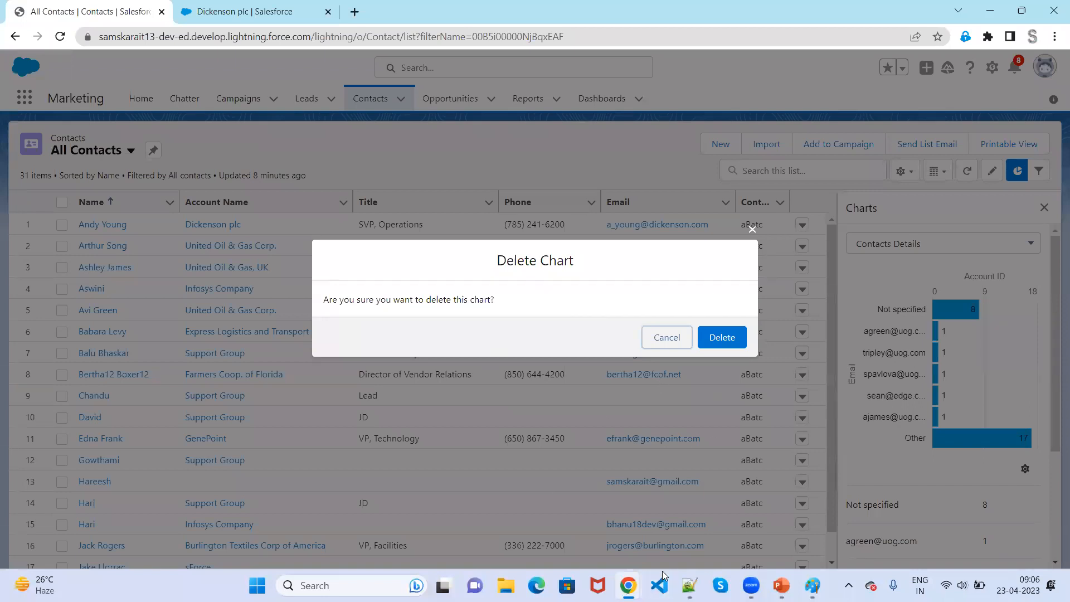
click(724, 337)
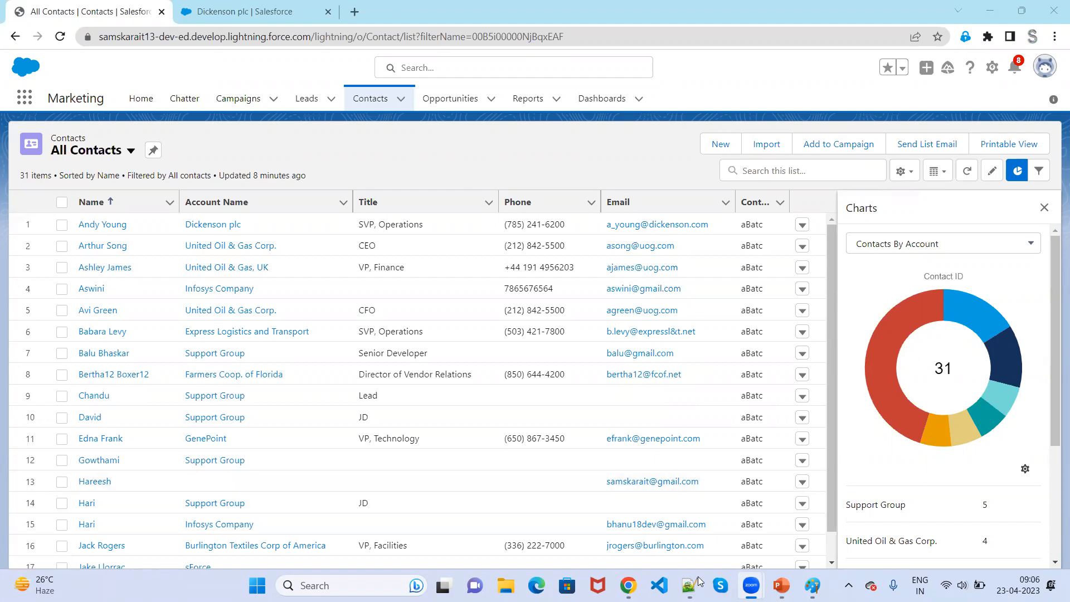
Switch to PowerPoint to view the Edit List & Refresh slide and return to the Salesforce contacts list.
click(781, 585)
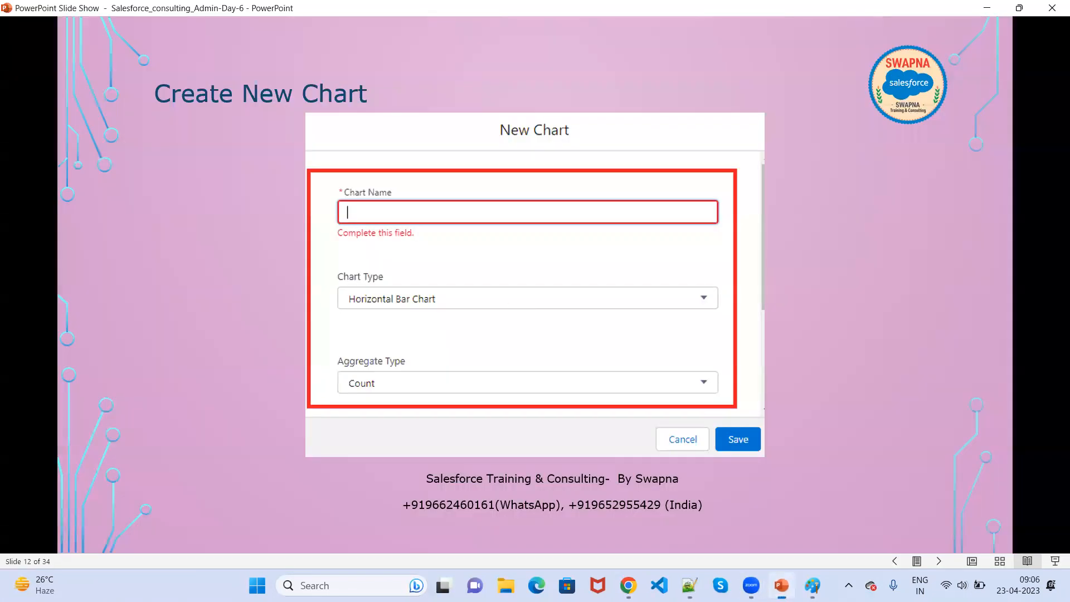
click(513, 336)
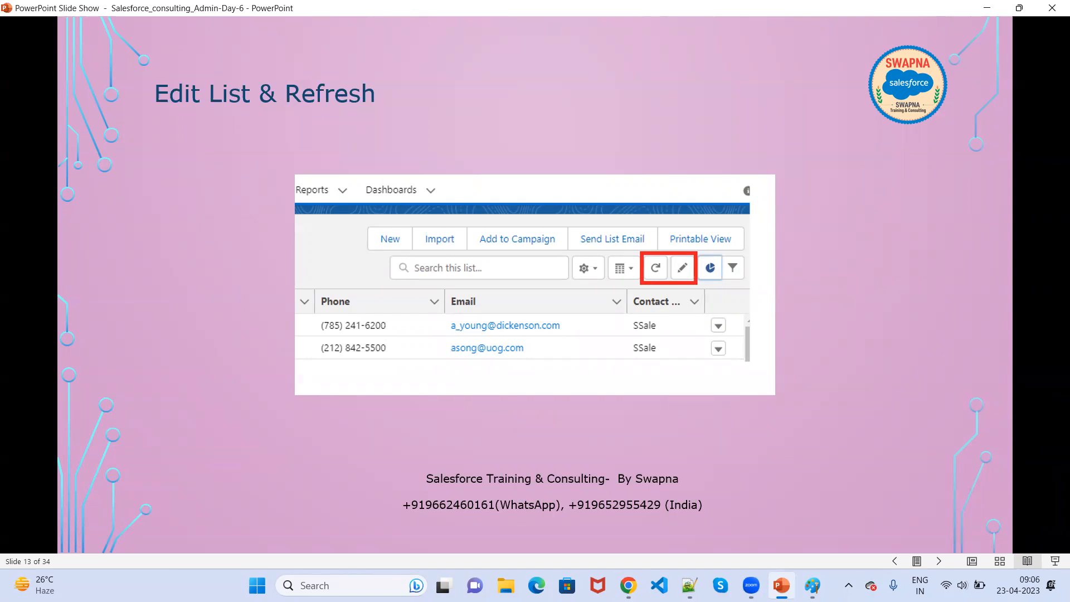
click(992, 14)
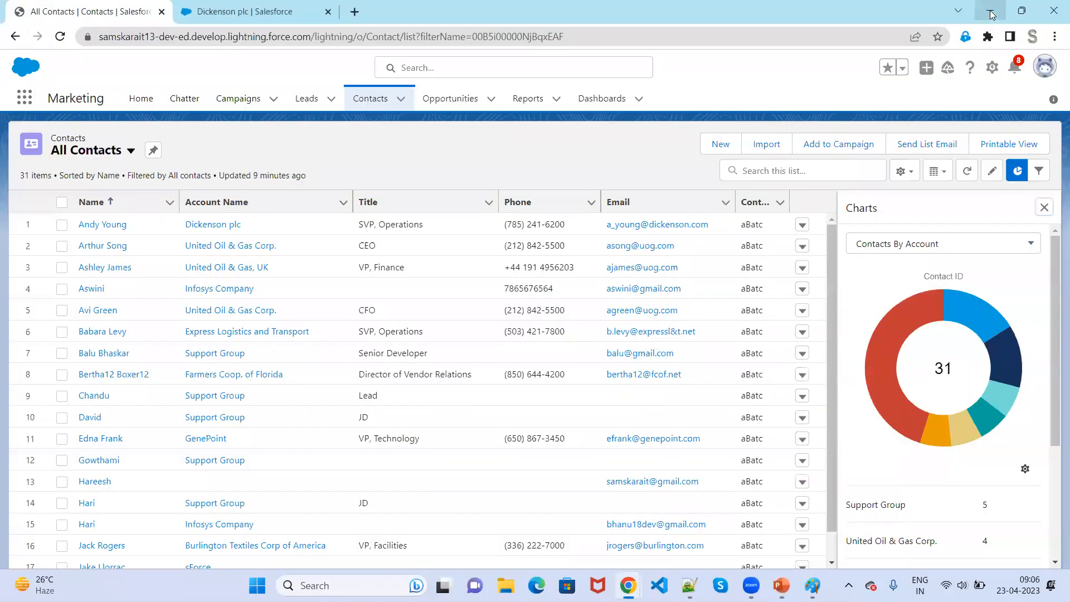
Refresh the All Contacts list, reload its page and refresh the list once more.
click(967, 180)
click(63, 42)
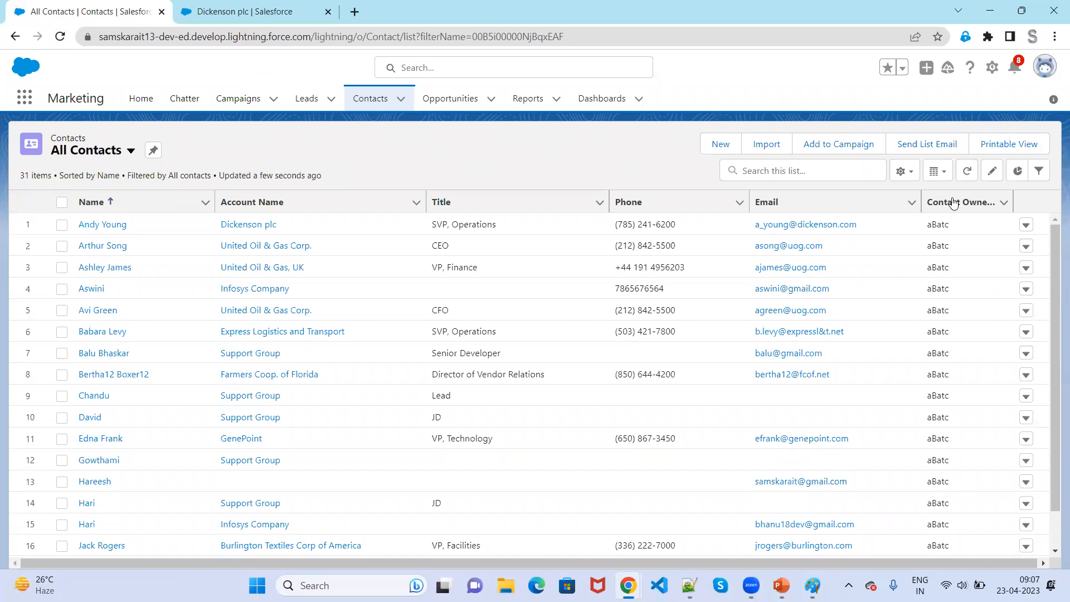
click(968, 173)
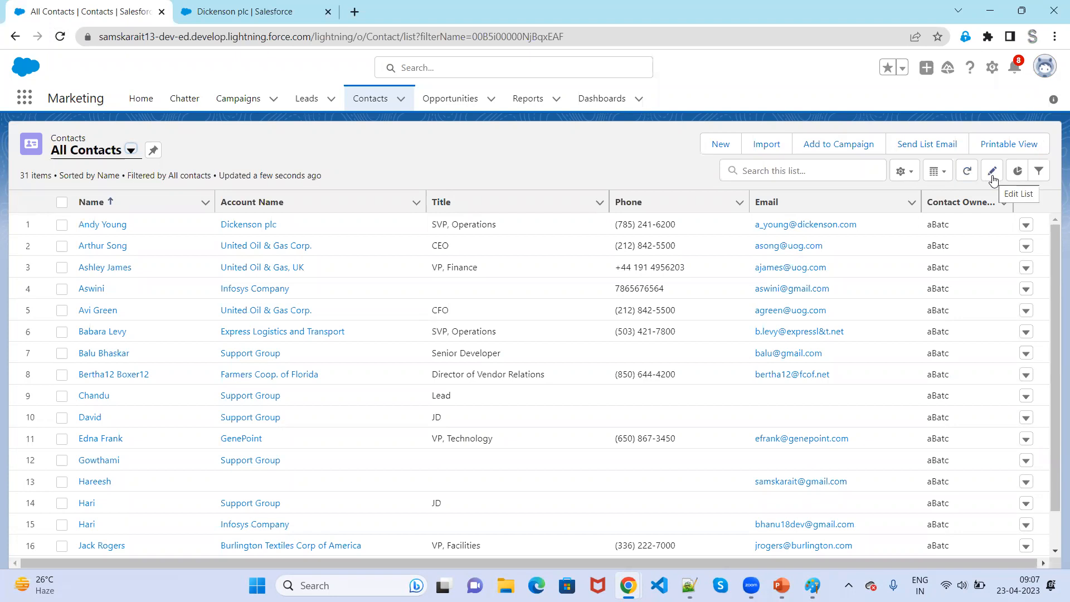
click(993, 177)
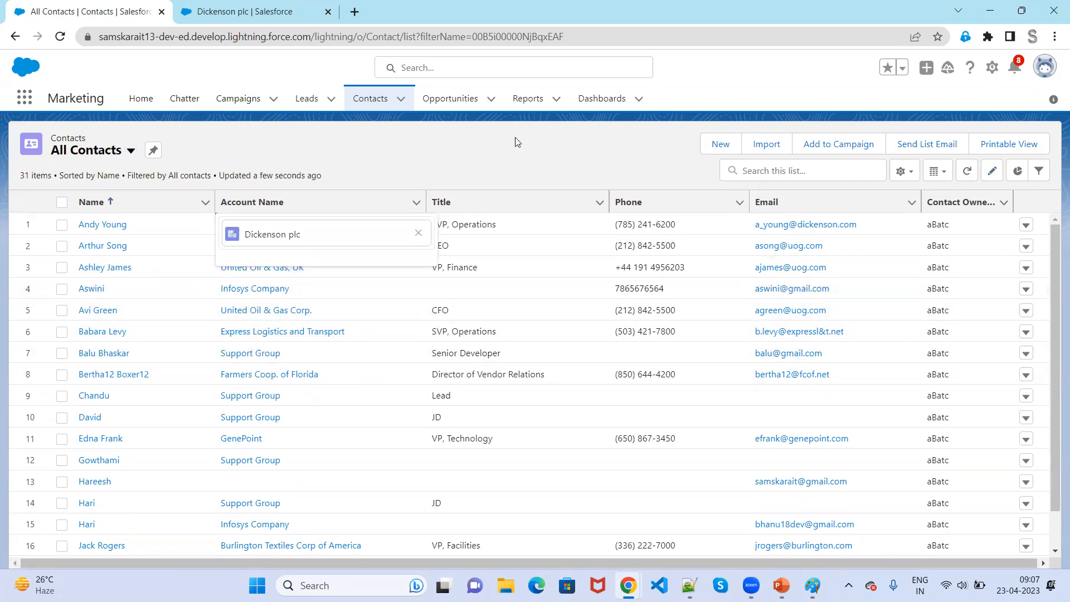
click(512, 155)
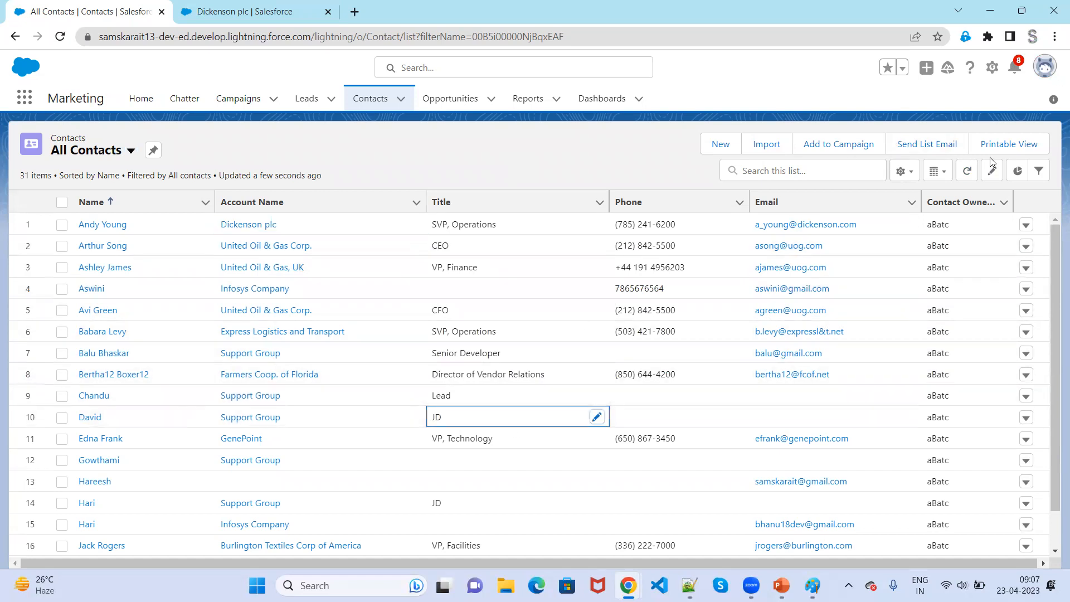
click(989, 175)
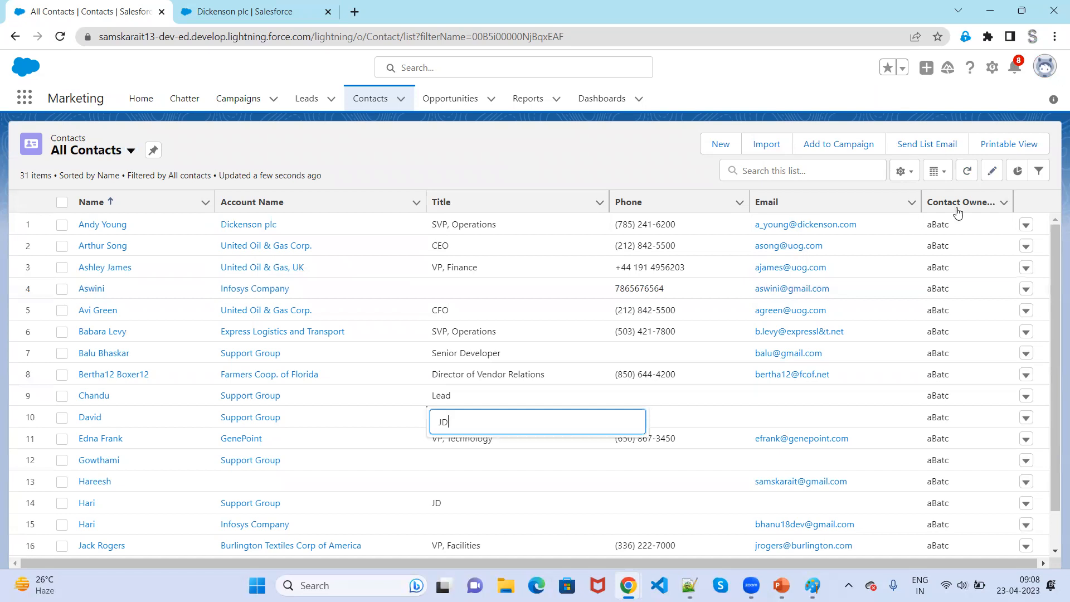
key(Escape)
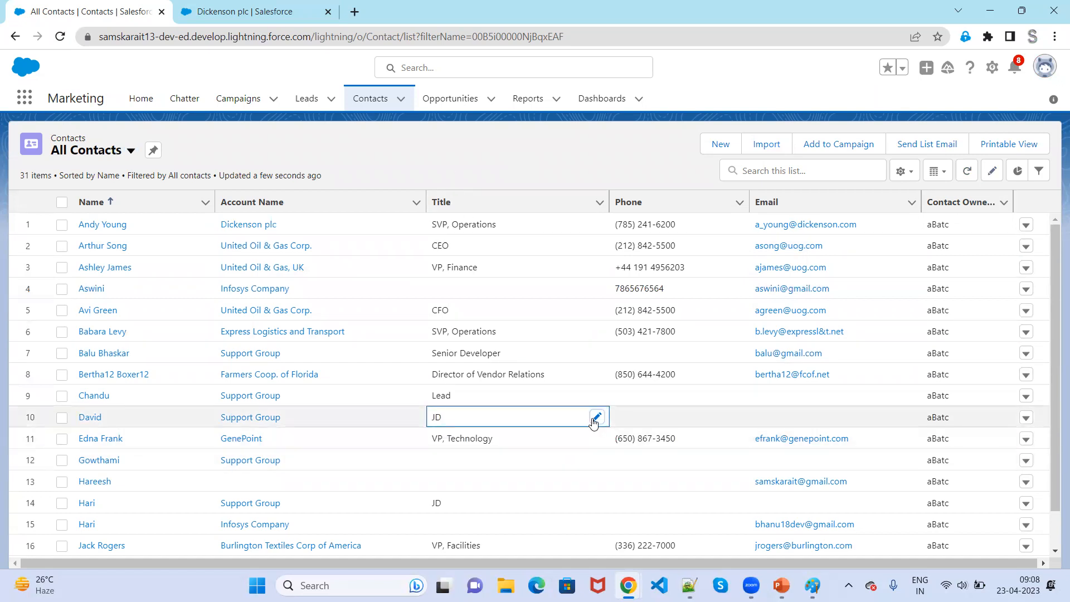
Edit the Title of the contact in row 10 inline to JD234 and save the list.
click(596, 417)
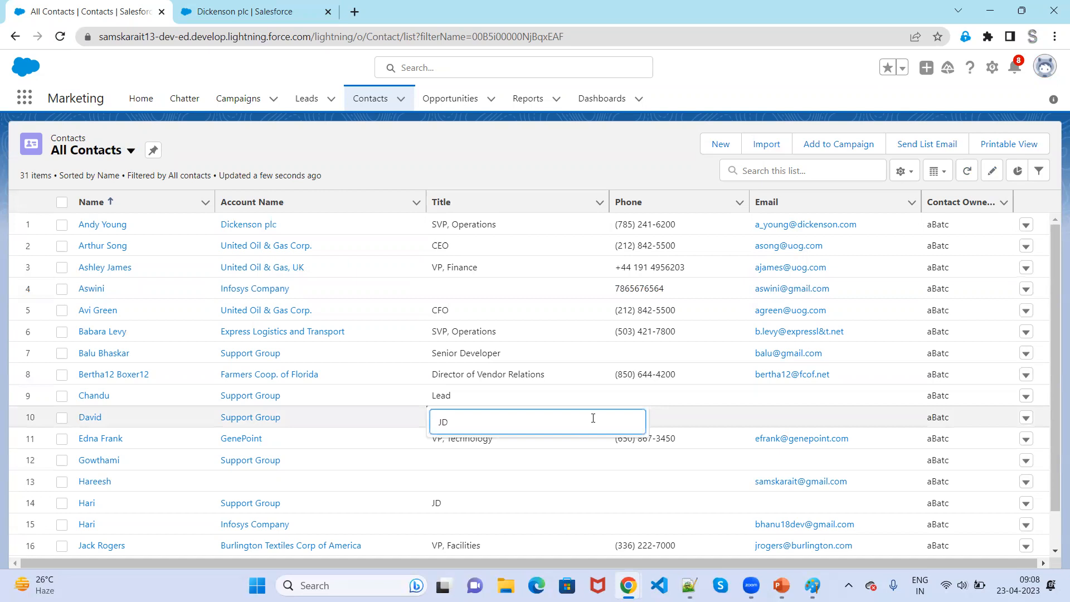
text(234)
click(550, 162)
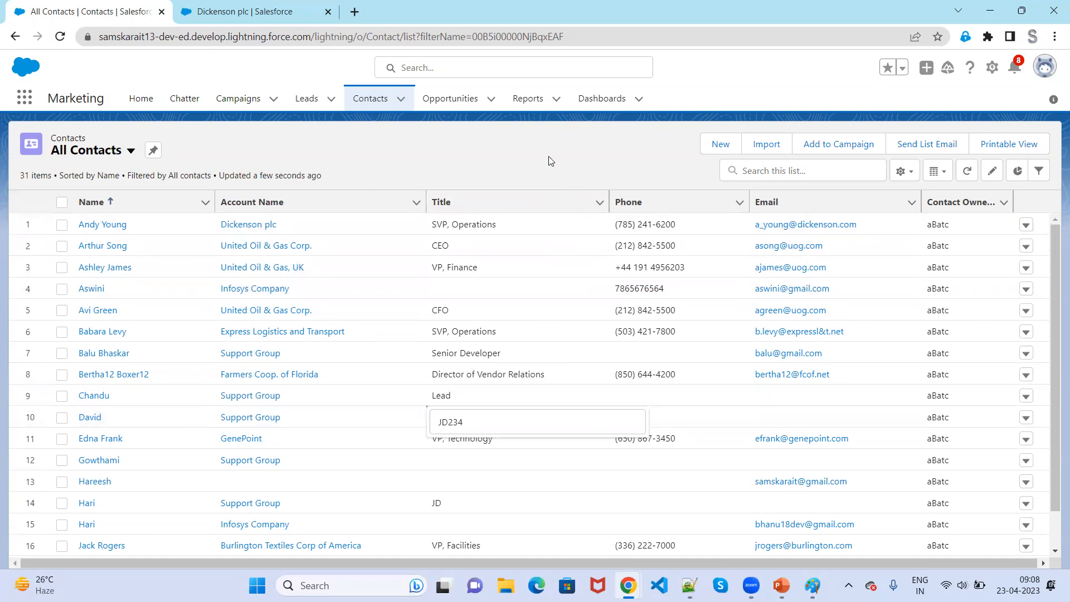
click(565, 553)
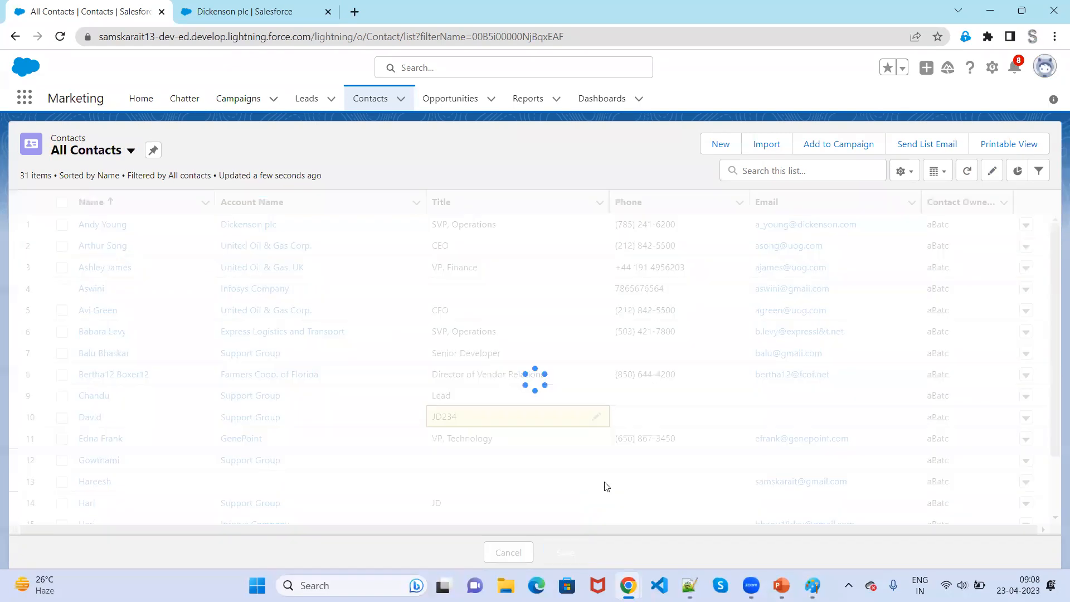
Fill in the empty Title of the contact in row 13 with the contact's name followed by 123, and save the list.
click(357, 395)
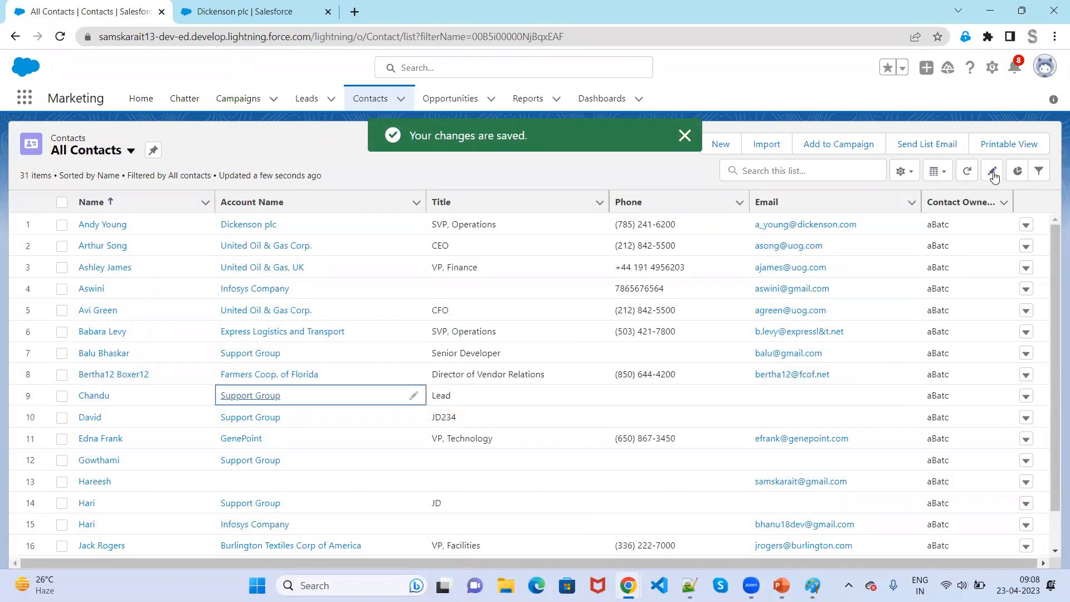
click(119, 483)
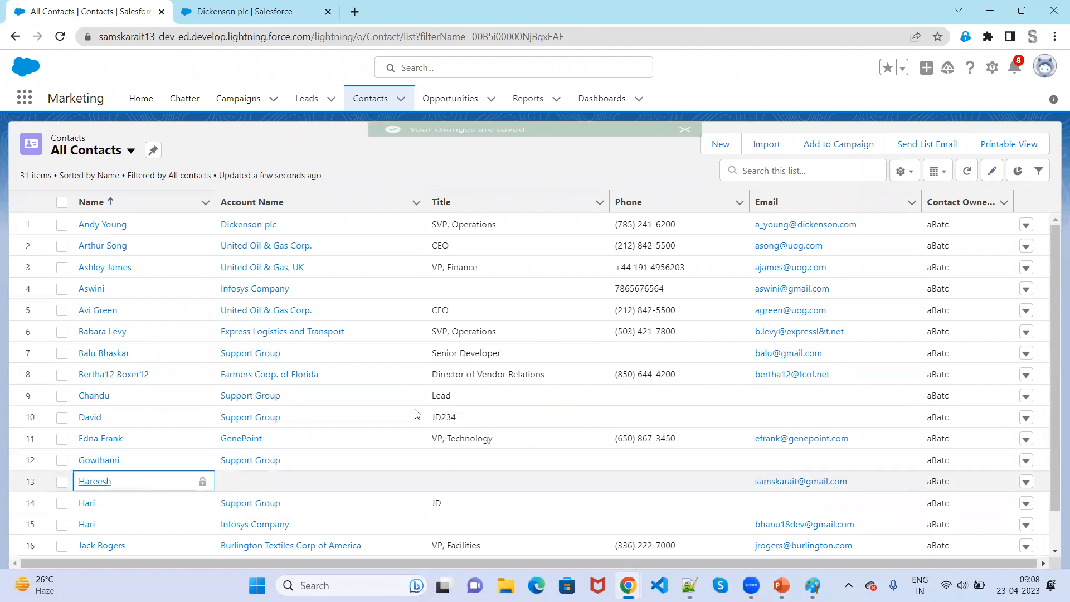
click(457, 481)
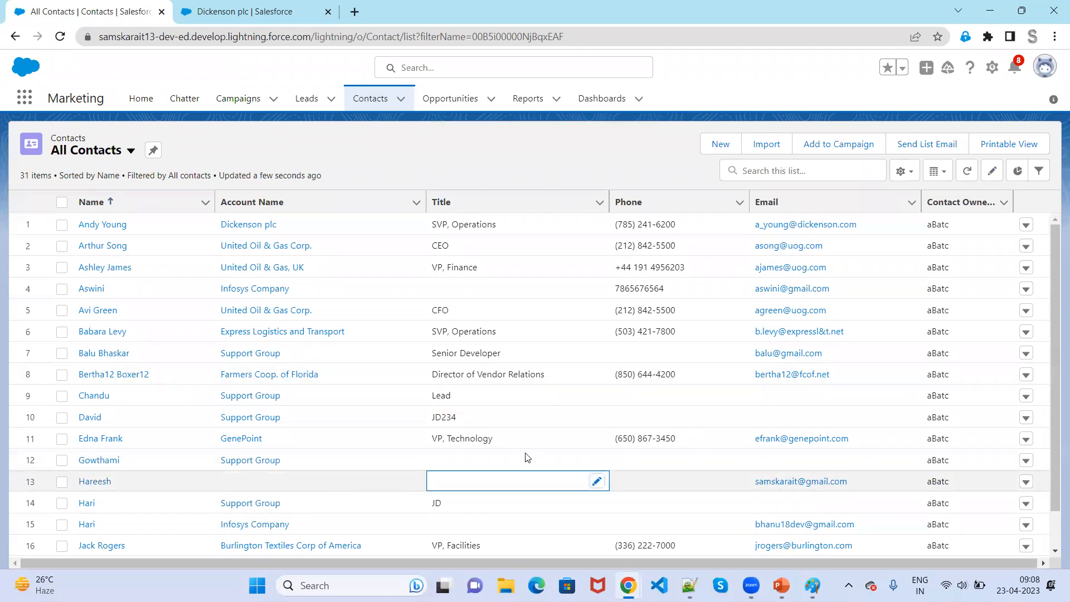
click(993, 173)
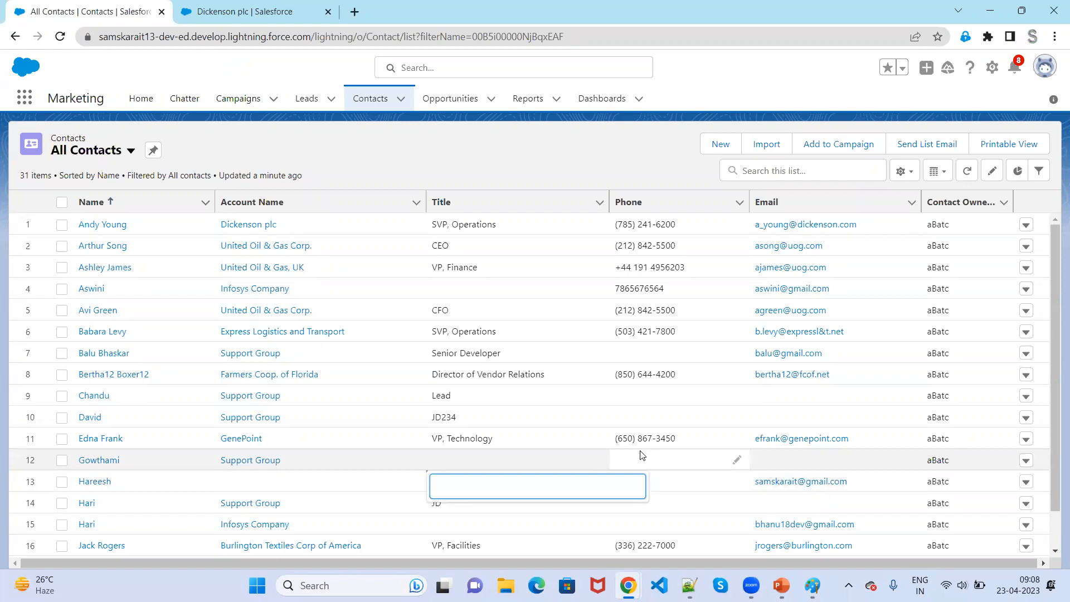
text(Hareesh123)
key(Return)
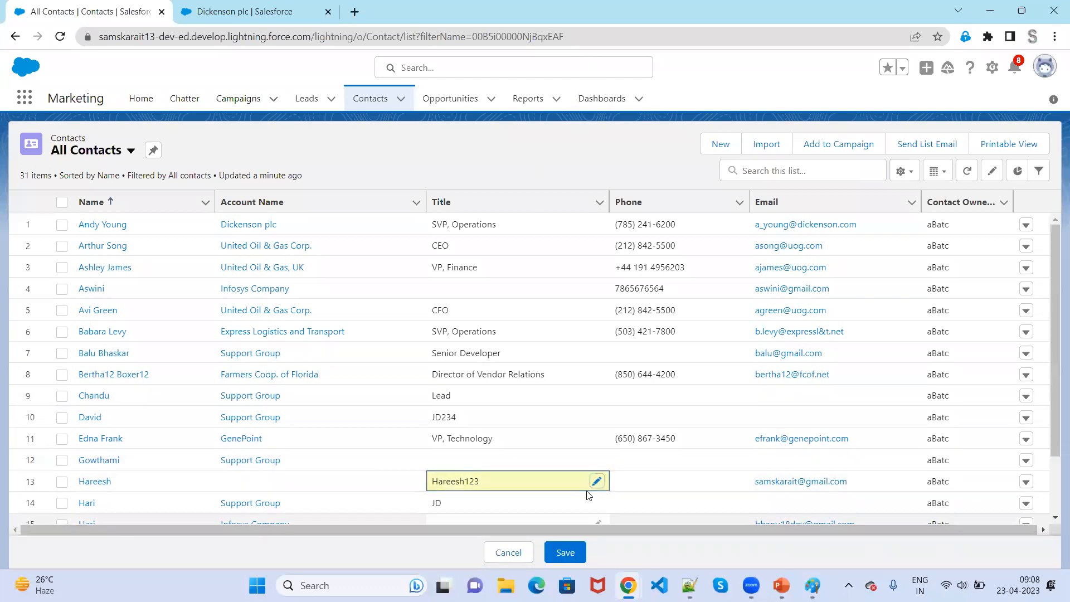
key(Return)
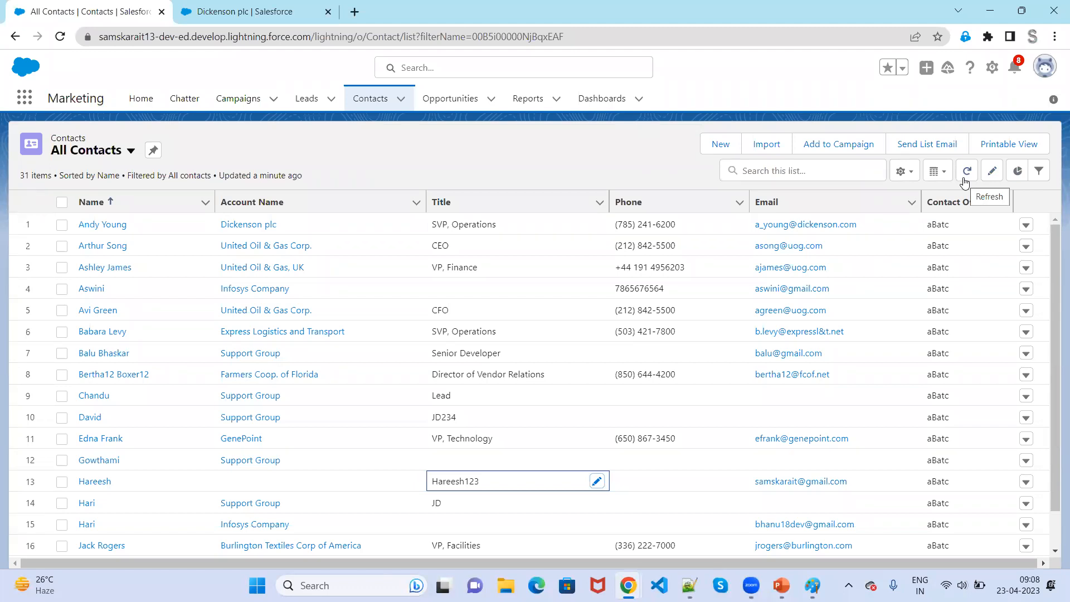
Switch to PowerPoint and view the slides from Edit List & Refresh through Display As in Lightning.
click(990, 10)
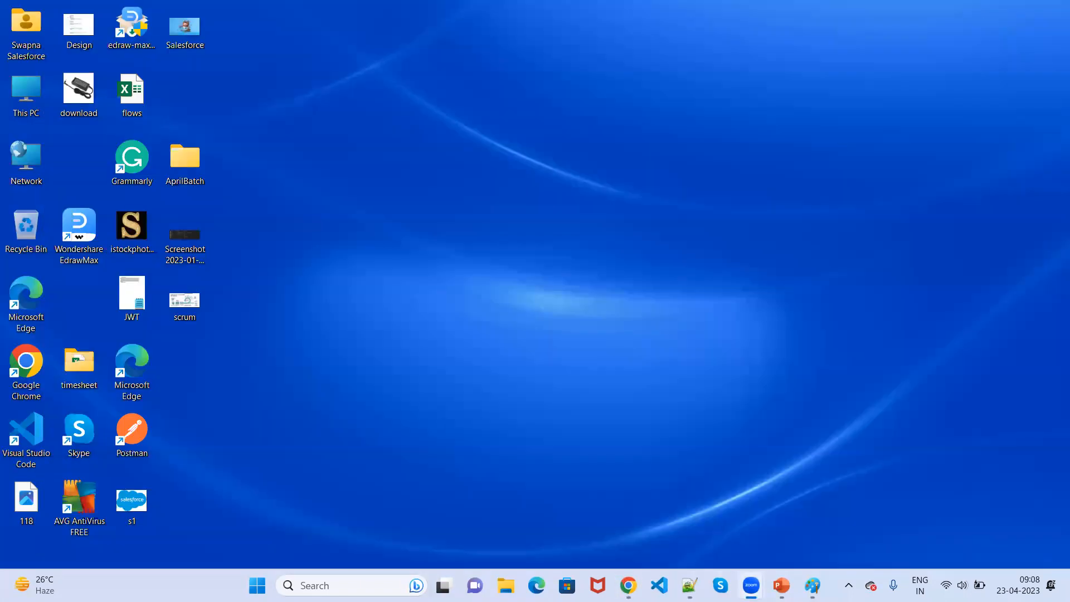
click(782, 585)
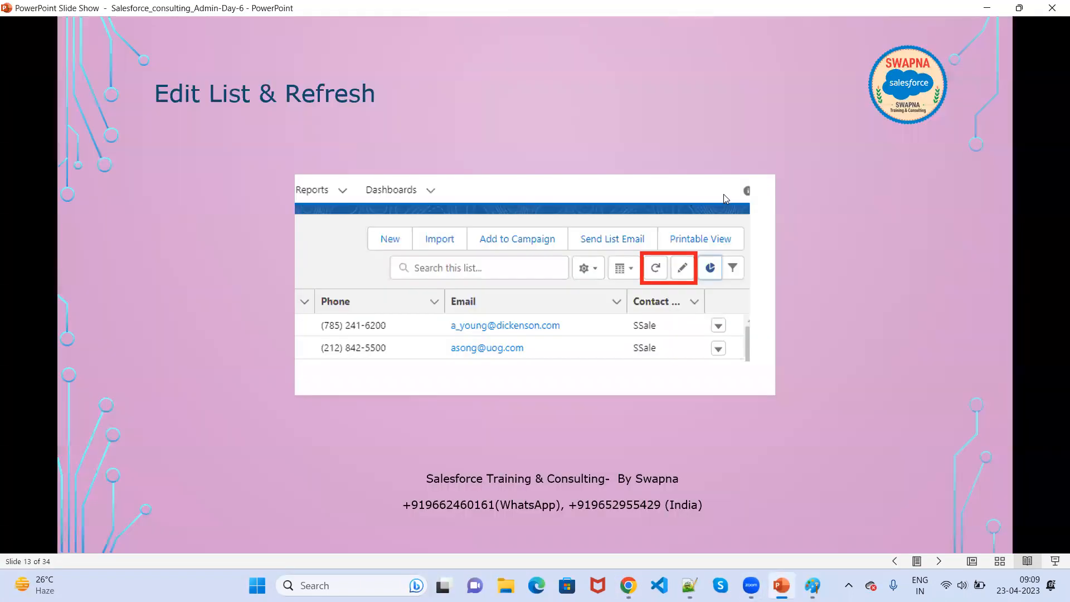
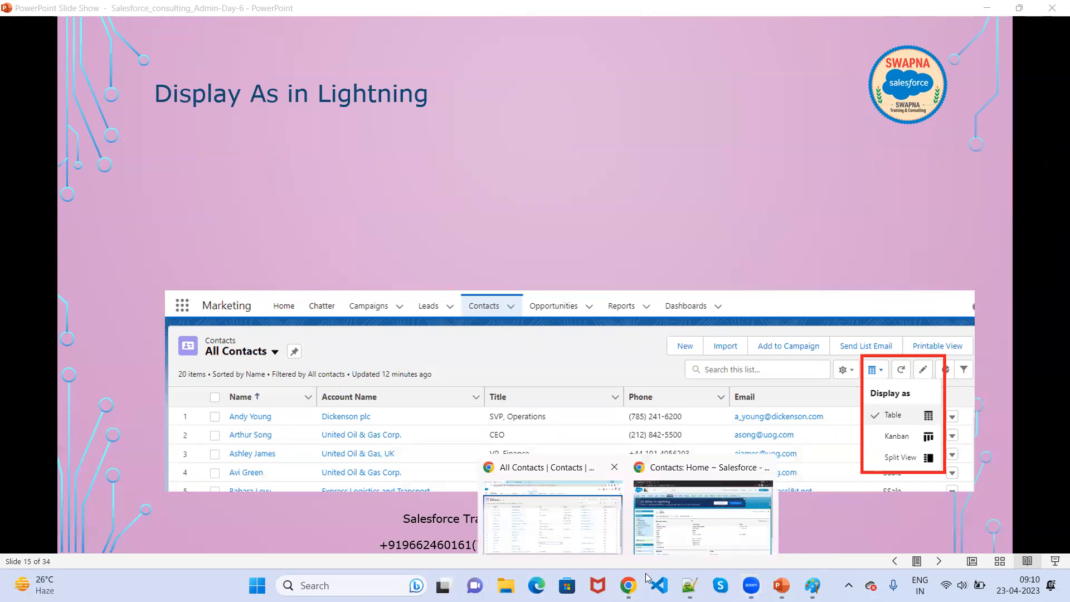
Show the All Contacts list's Display As options in Salesforce and return to the PowerPoint slide.
click(646, 576)
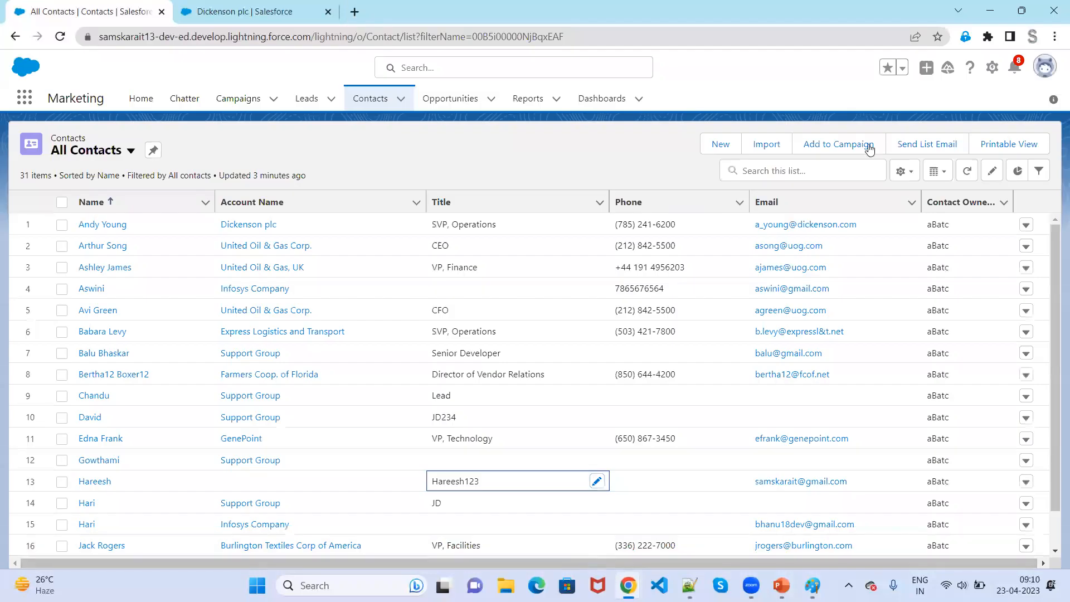
click(946, 179)
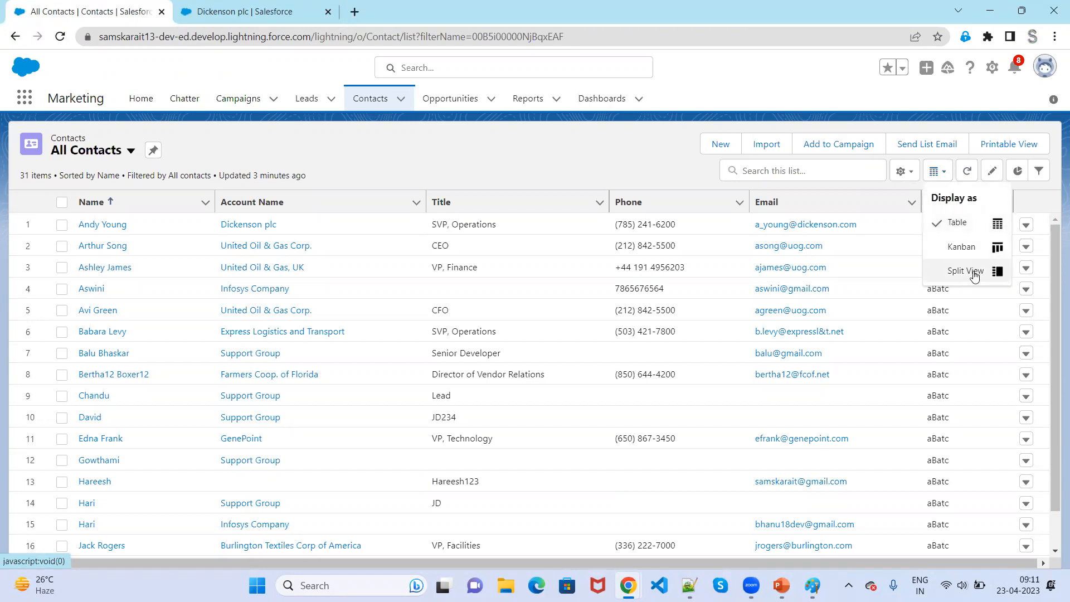
click(783, 585)
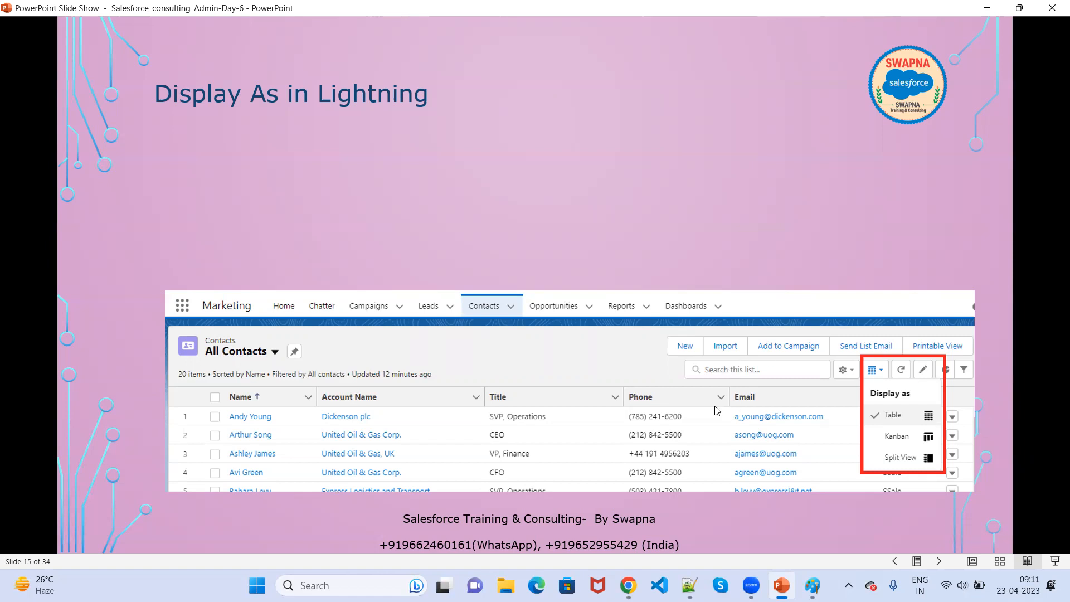
Reveal the Table, Kanban and Split View descriptions on the Display As in Lightning slide.
click(708, 272)
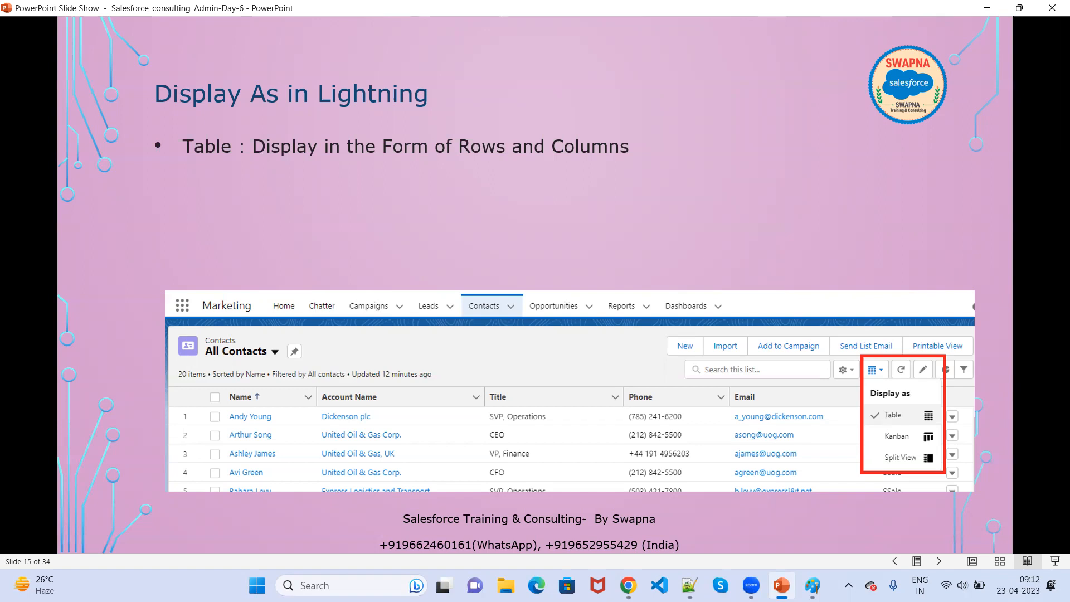
key(Right)
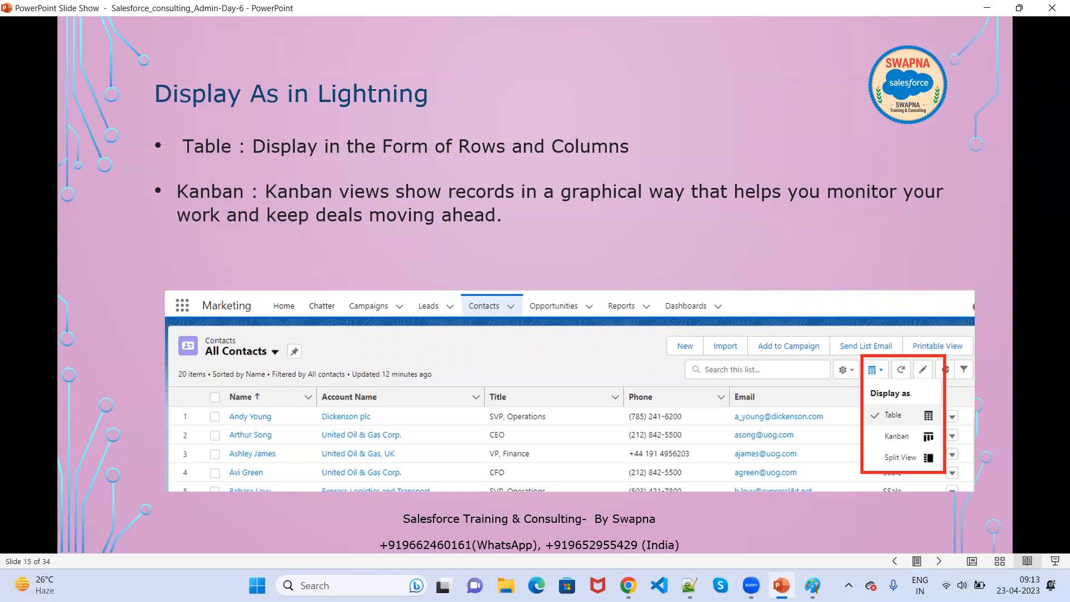
key(Right)
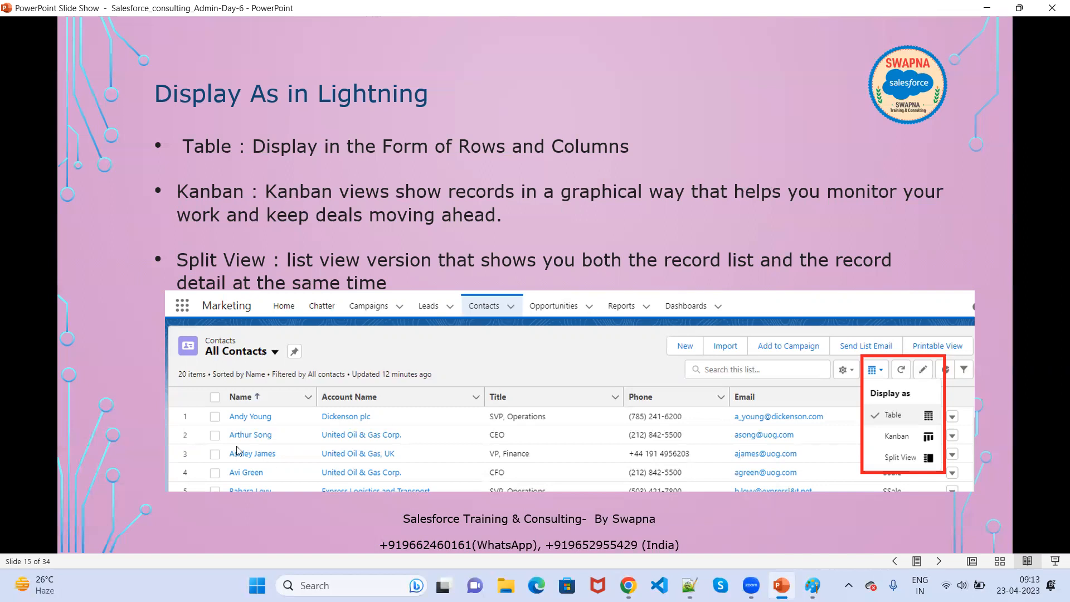
Switch to Salesforce, display the All Contacts list as Kanban grouped by Contact Owner, and try moving a contact card out of its column.
click(628, 586)
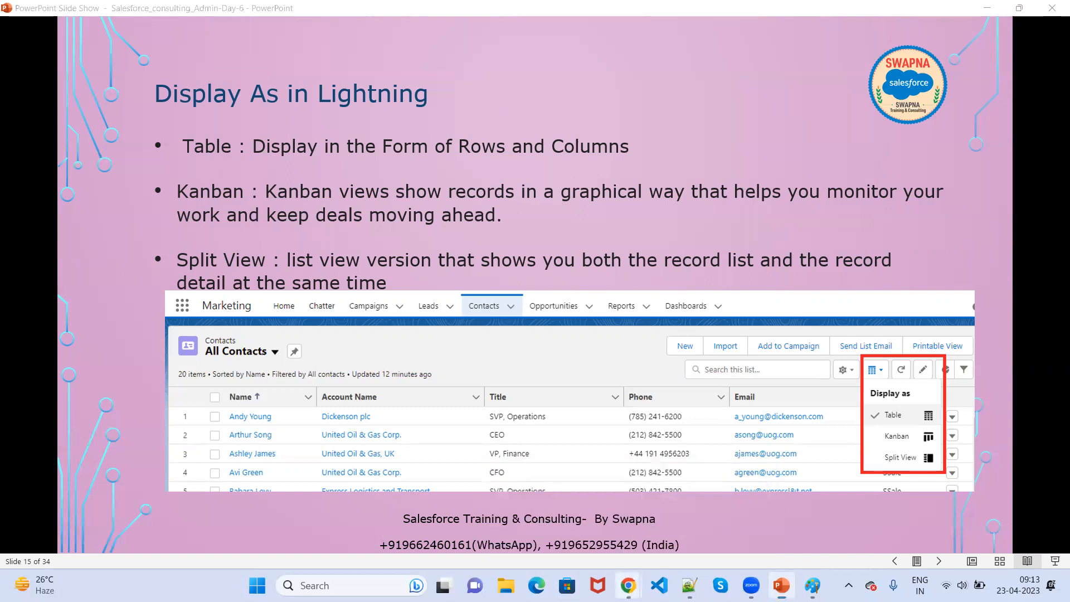
click(619, 578)
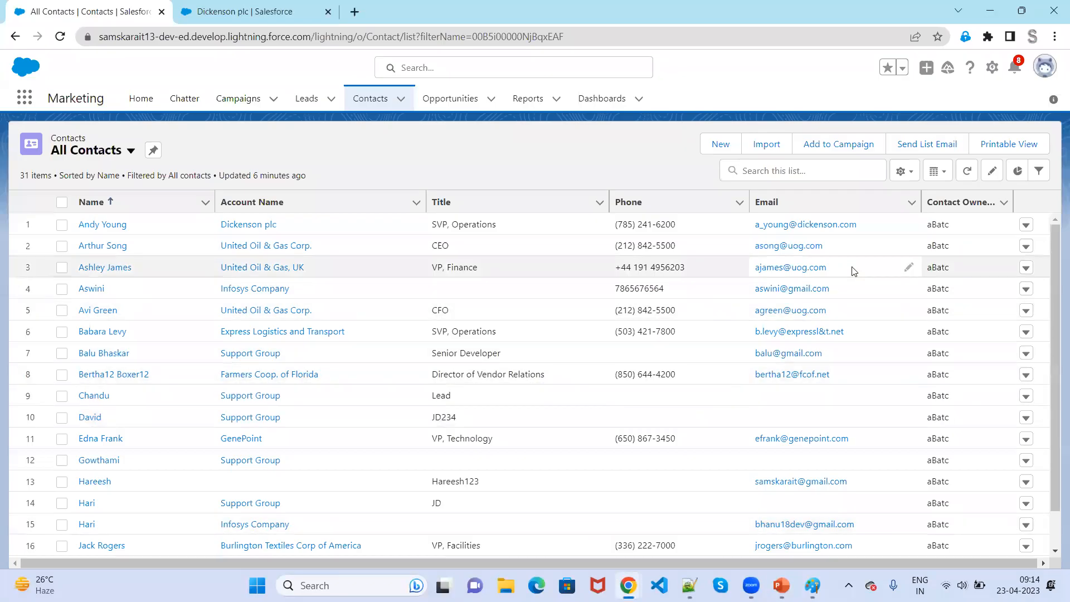
click(904, 172)
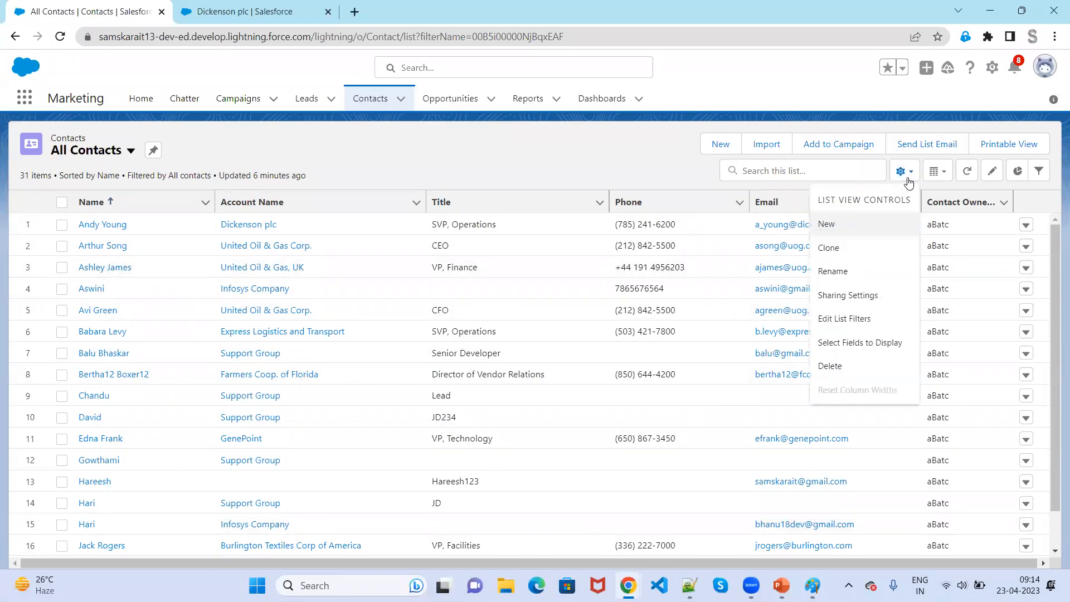
click(938, 172)
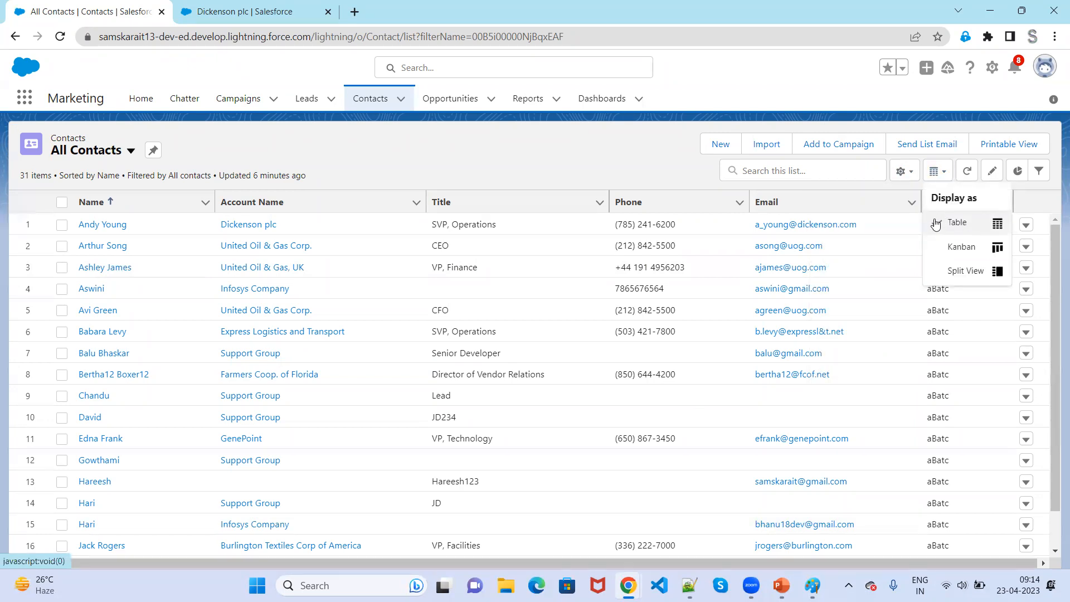
click(951, 251)
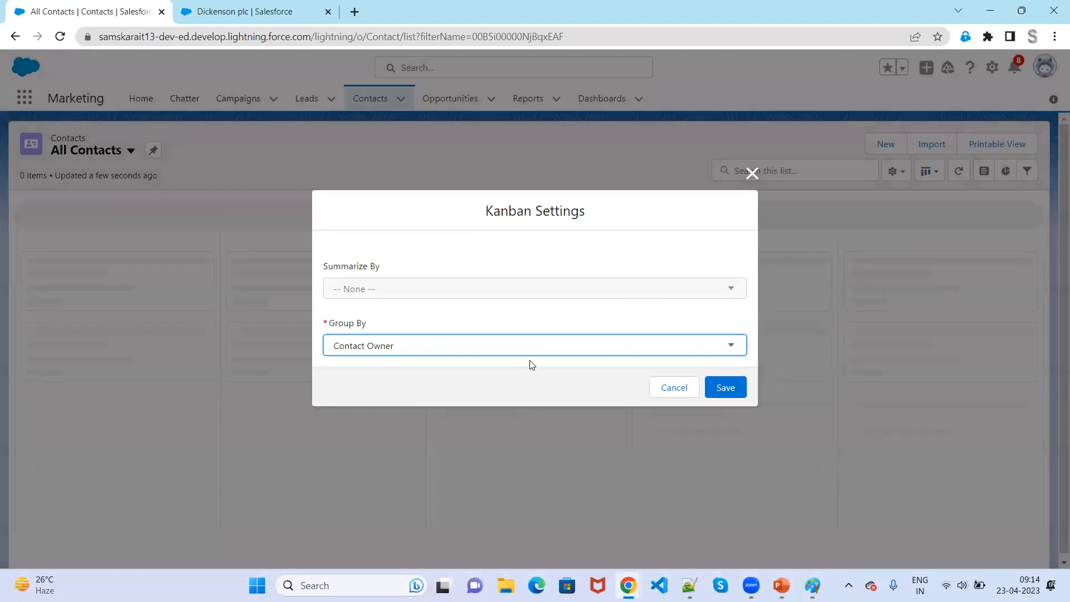
click(725, 395)
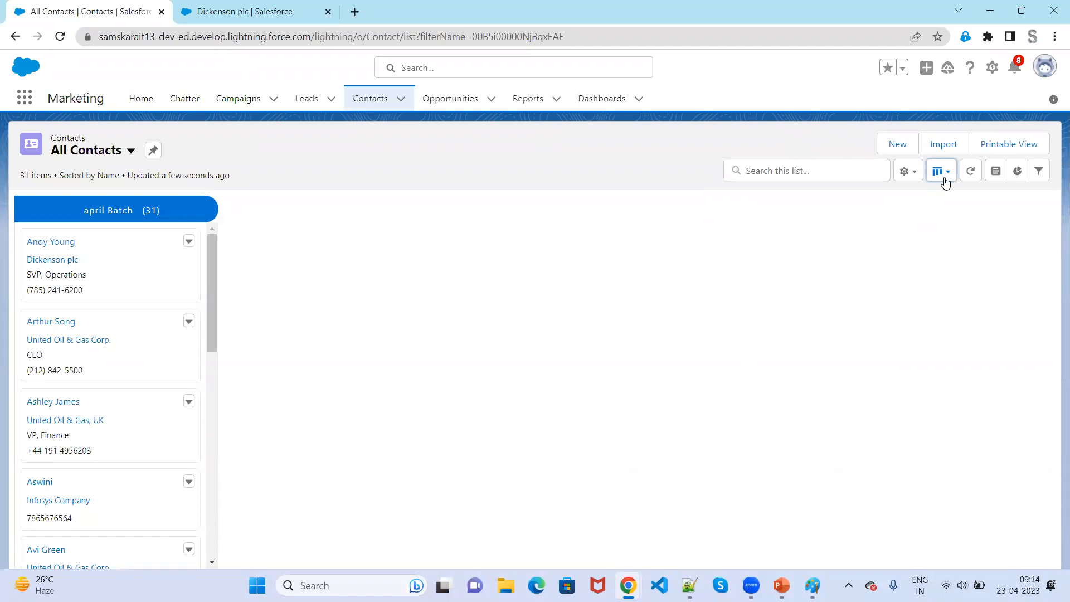
click(944, 179)
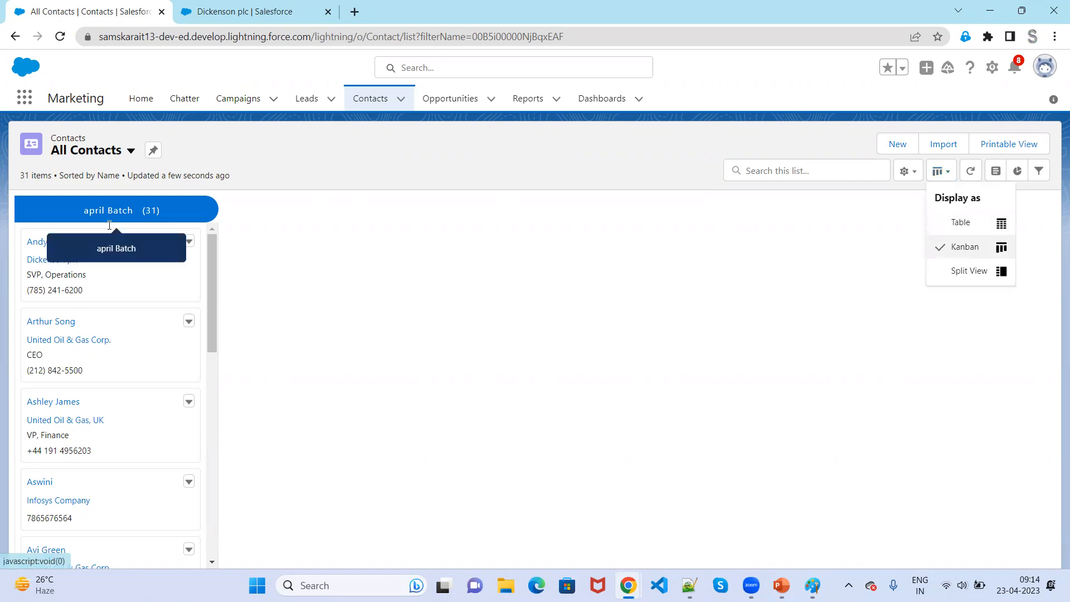
drag(119, 277, 406, 272)
Open the All Opportunities list and display it as Kanban.
click(455, 102)
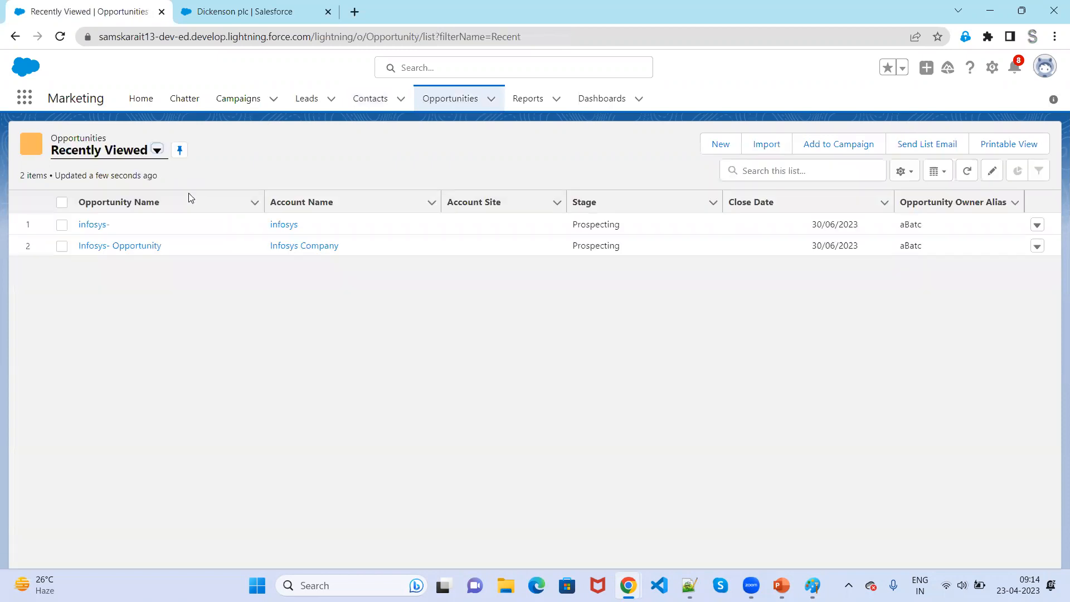
click(158, 151)
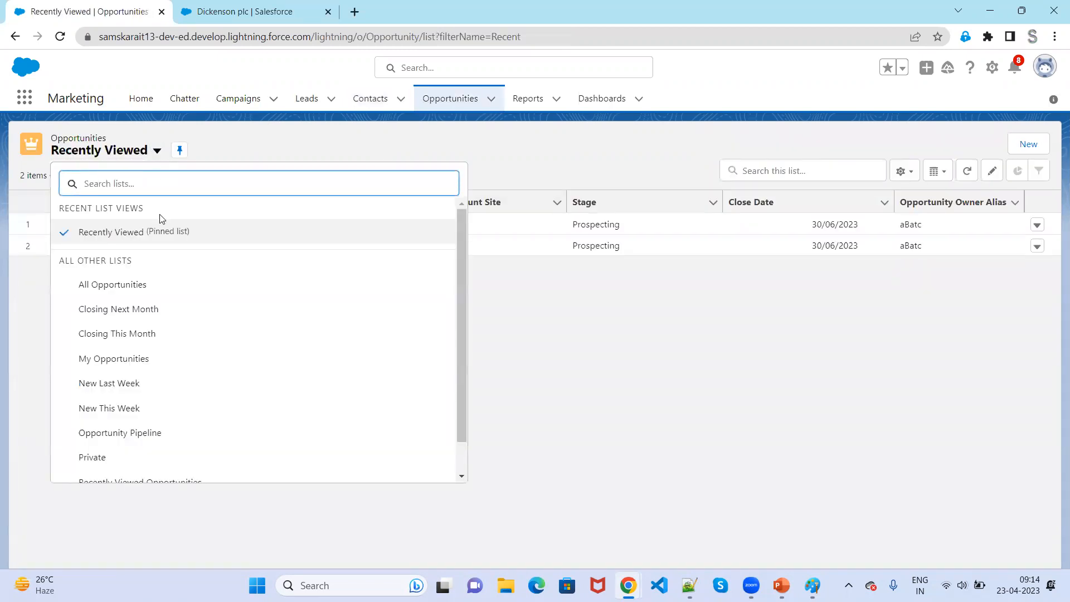
click(180, 293)
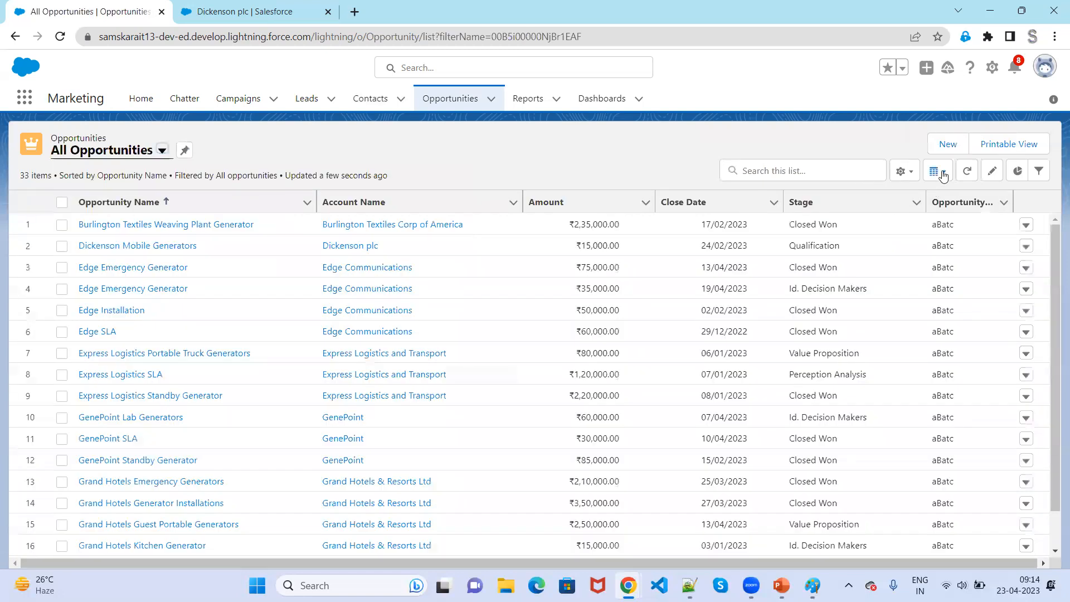
click(941, 173)
click(961, 246)
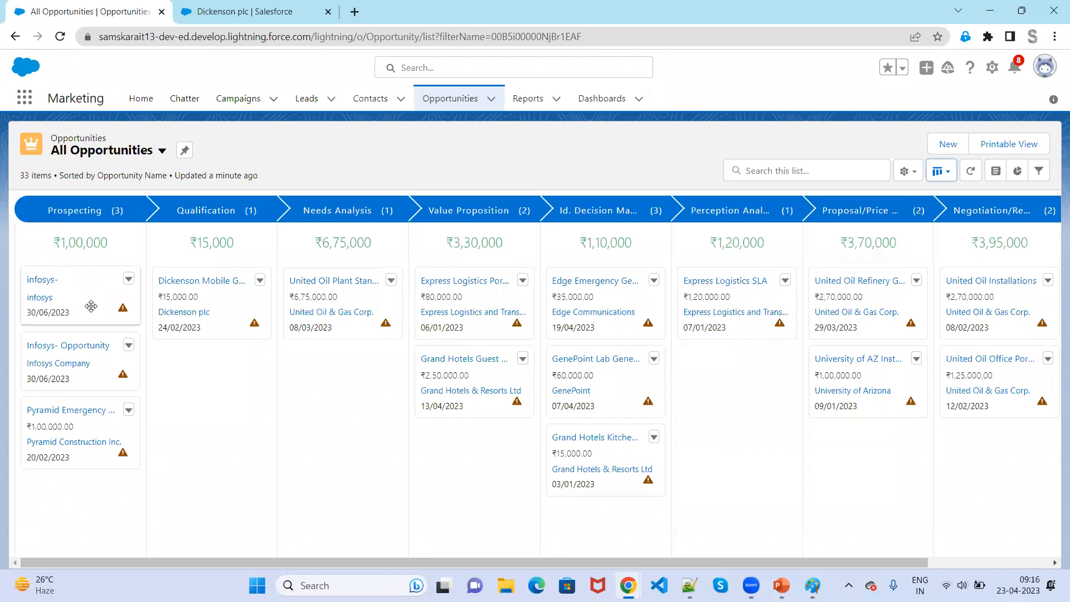
Open the Dickenson Mobile Generators opportunity for editing from its Kanban card, view its Stage options, and close the form without saving.
click(122, 452)
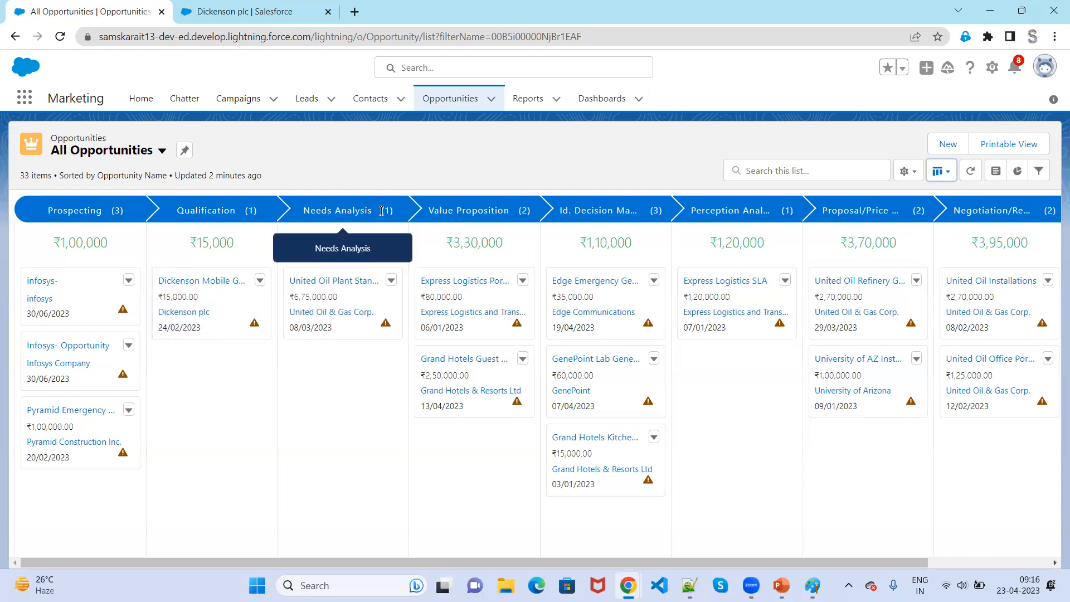
click(260, 281)
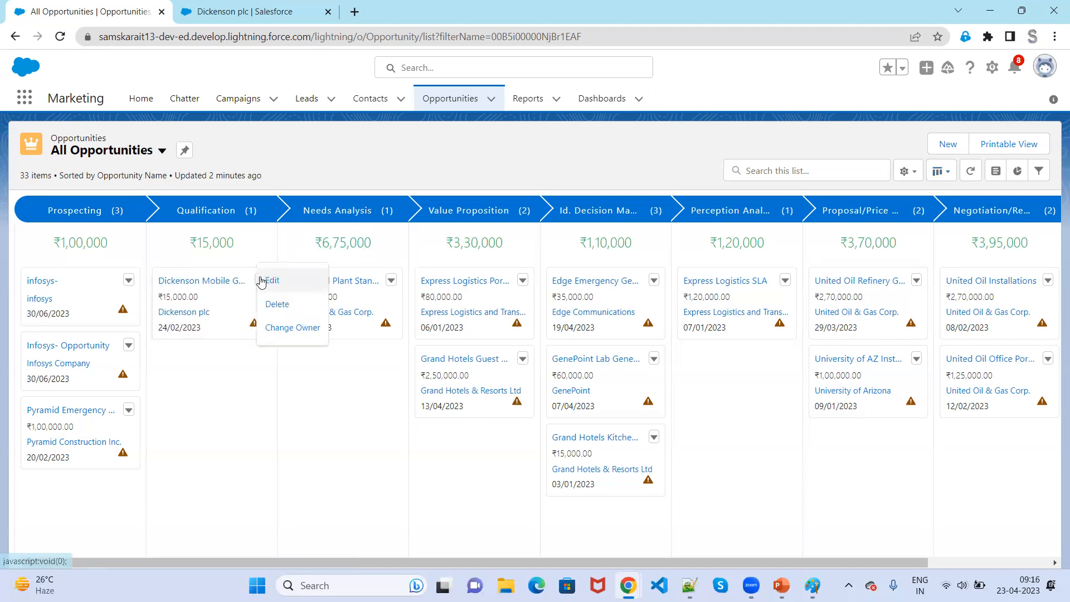
click(289, 288)
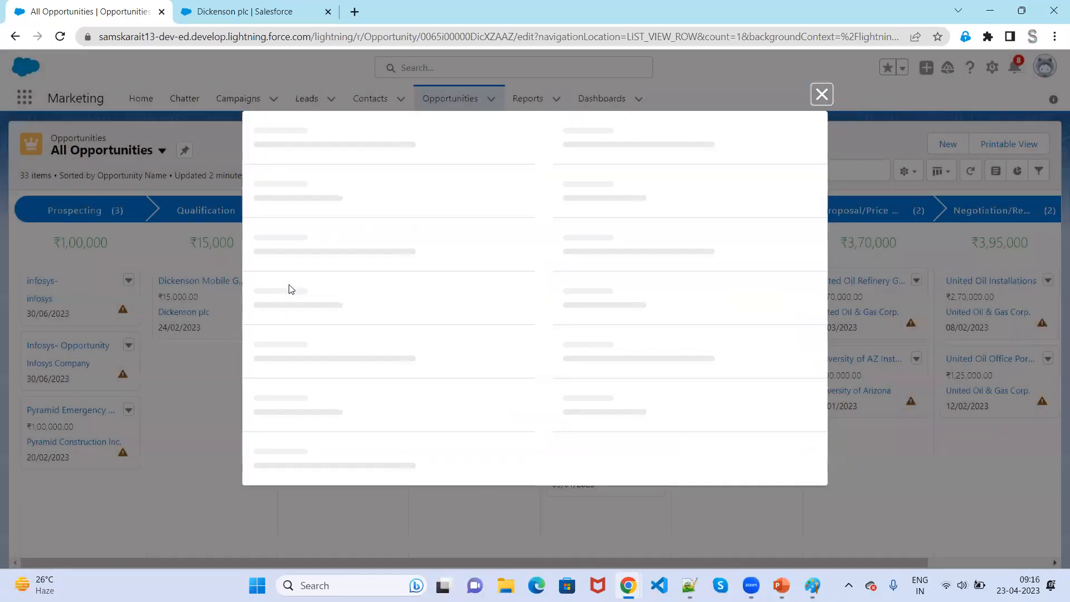
click(602, 335)
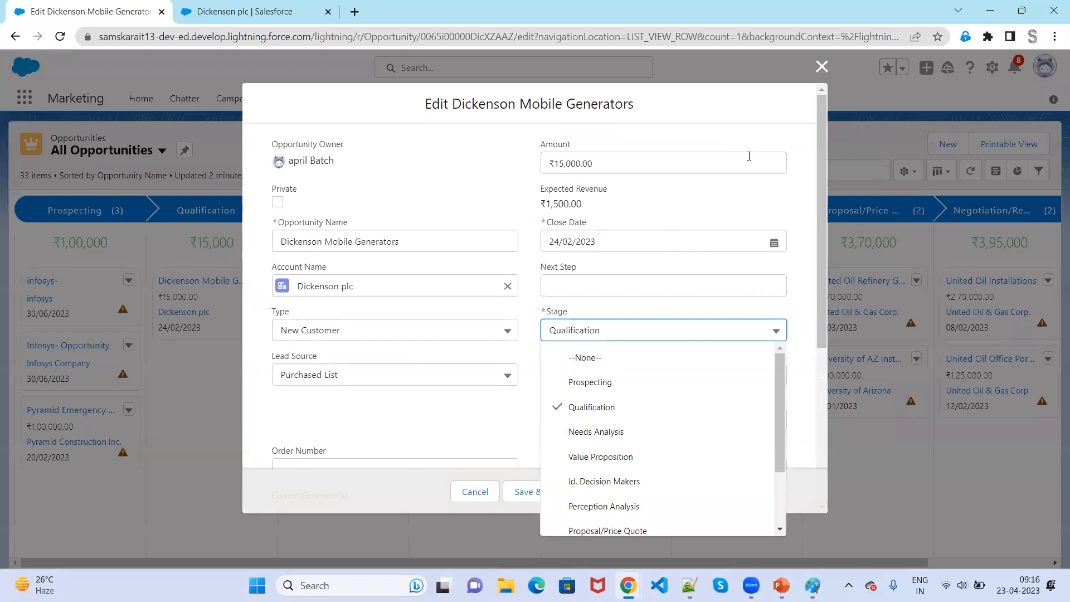
click(831, 71)
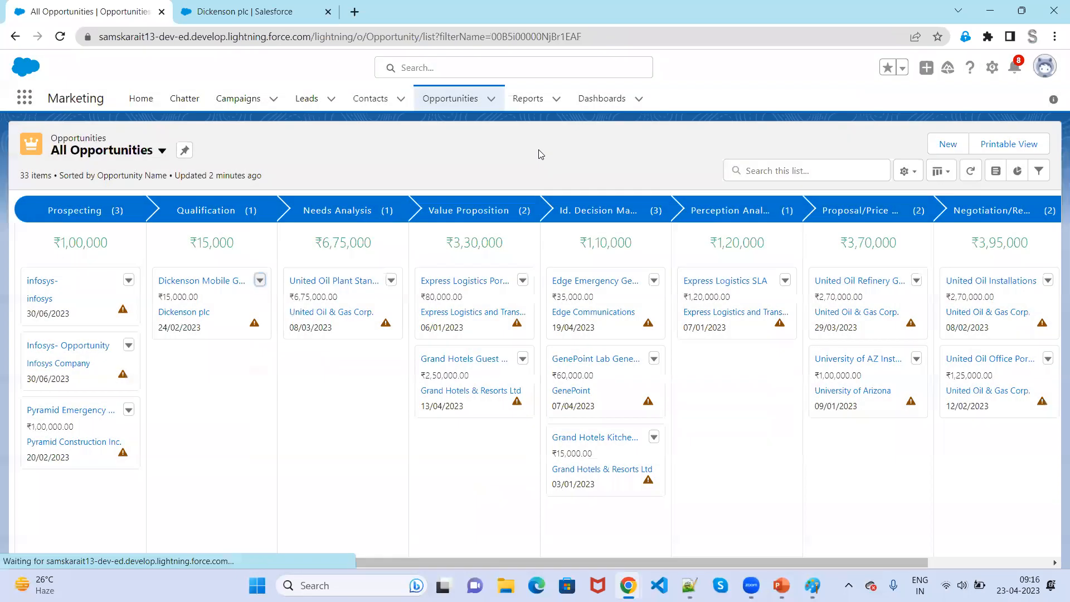
Move the Dickenson Mobile Generators card from Qualification to Needs Analysis on the Kanban board.
drag(173, 306, 273, 362)
drag(192, 287, 282, 368)
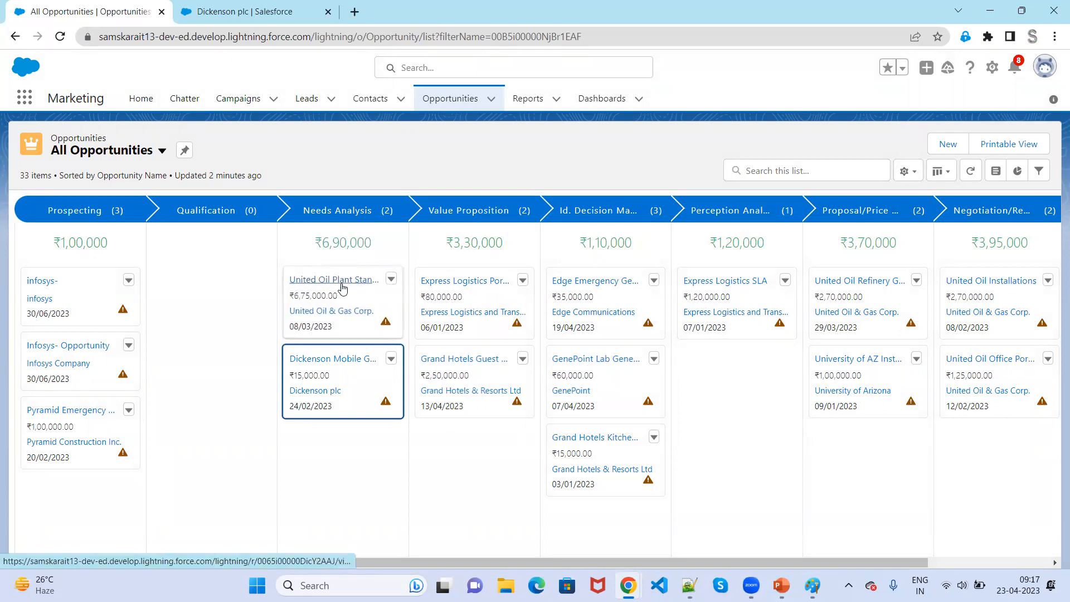
Move the United Oil Plant Standby Generators card from Needs Analysis to Qualification and back to Needs Analysis.
drag(375, 300, 168, 276)
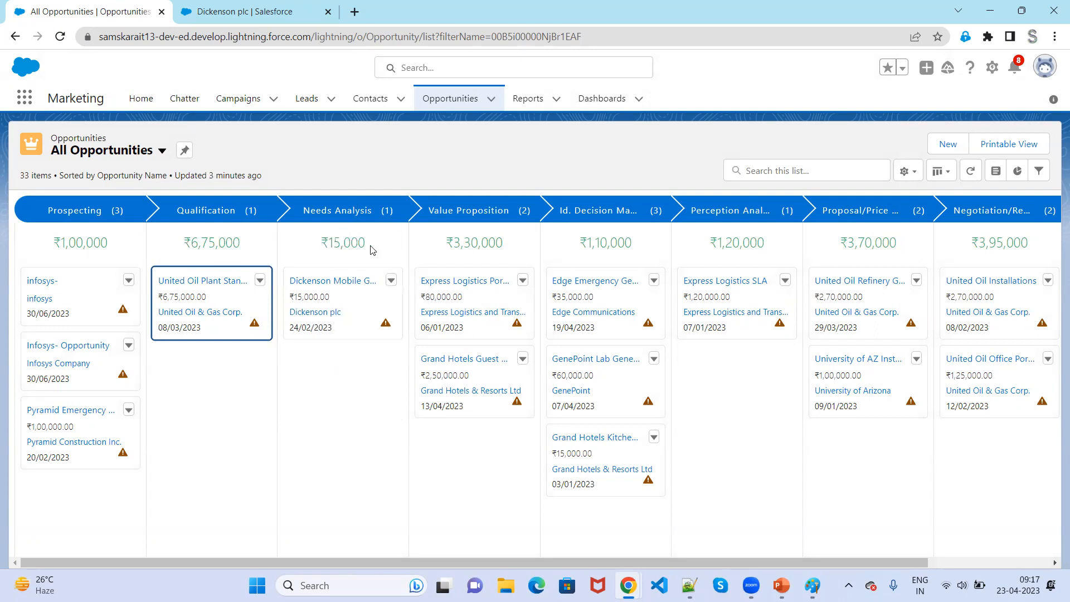
drag(216, 328, 277, 354)
drag(203, 289, 294, 354)
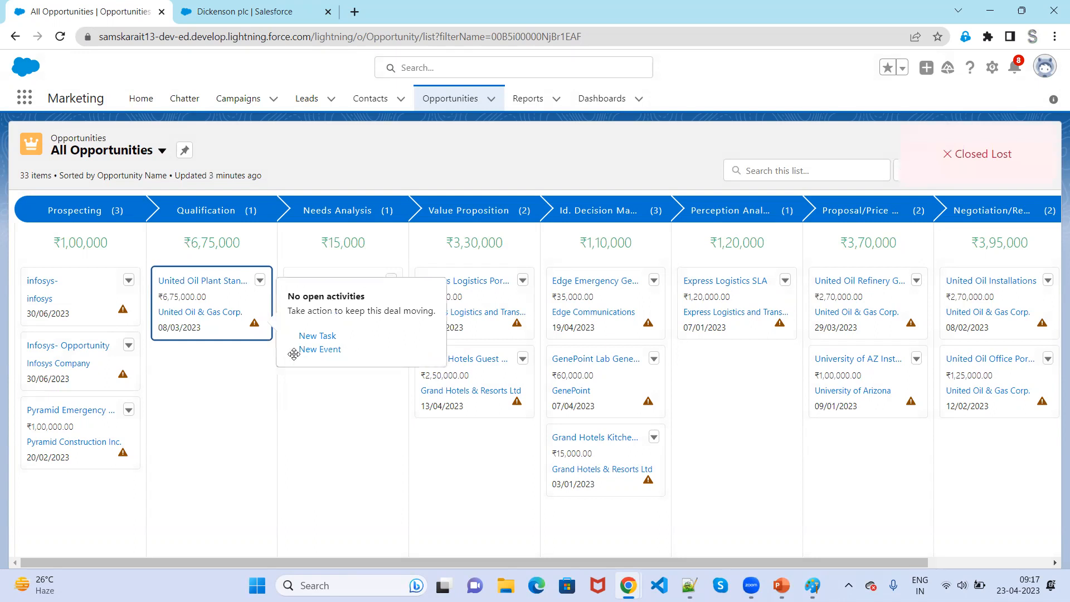
drag(206, 301, 290, 369)
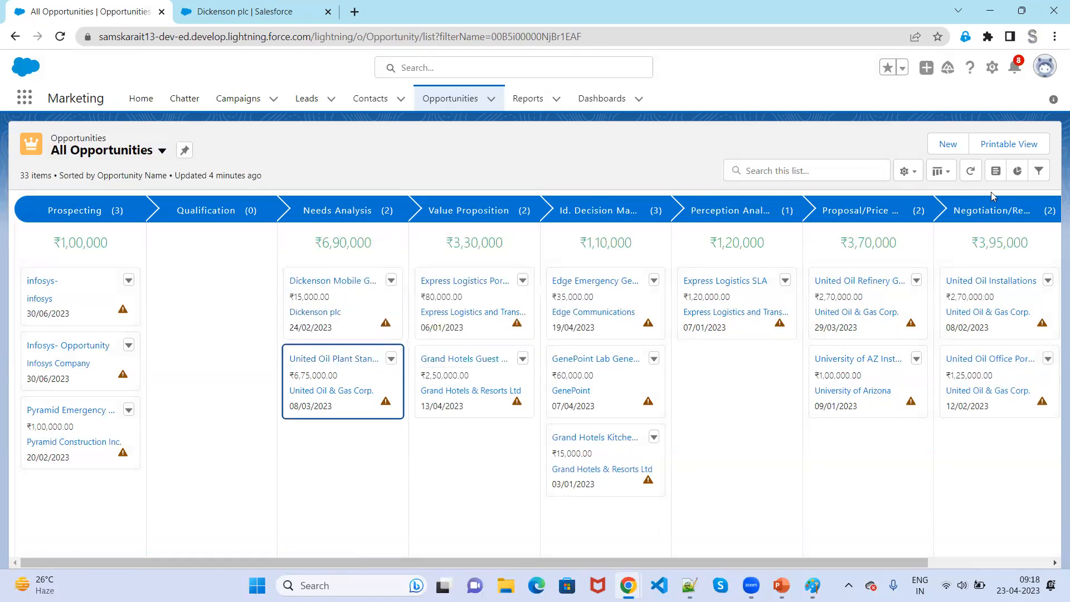
Display the All Opportunities list as Split View and look through its records.
click(952, 178)
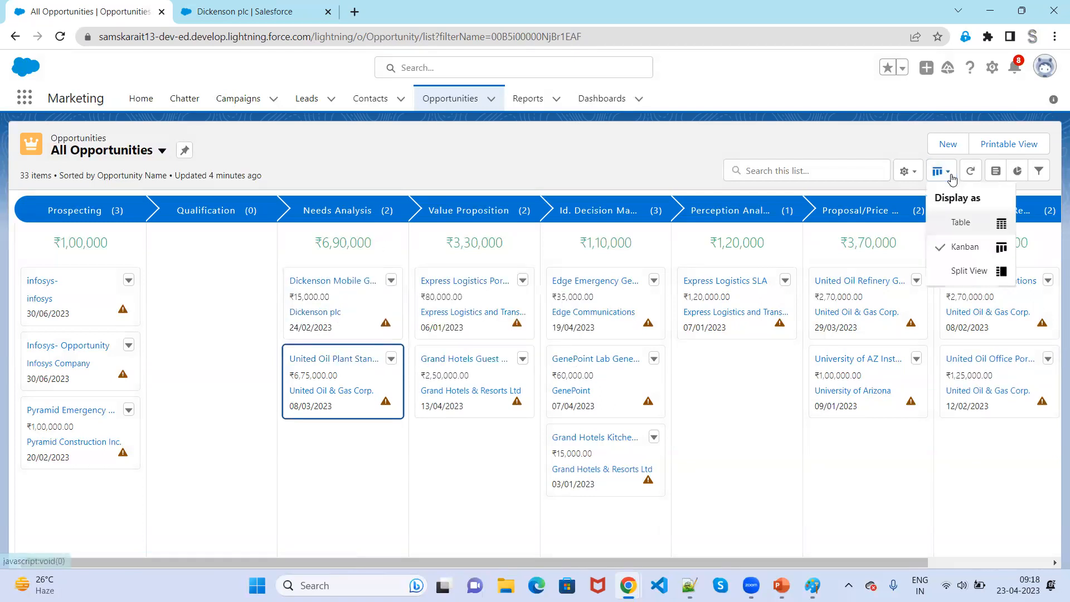
click(954, 277)
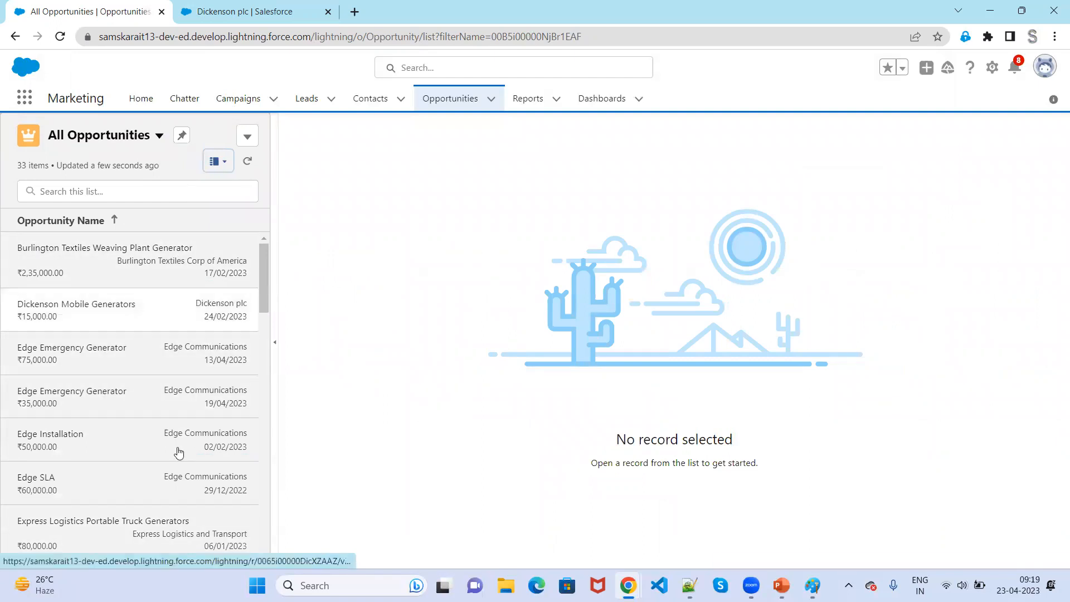
scroll(168, 402, down, 2)
scroll(167, 419, down, 15)
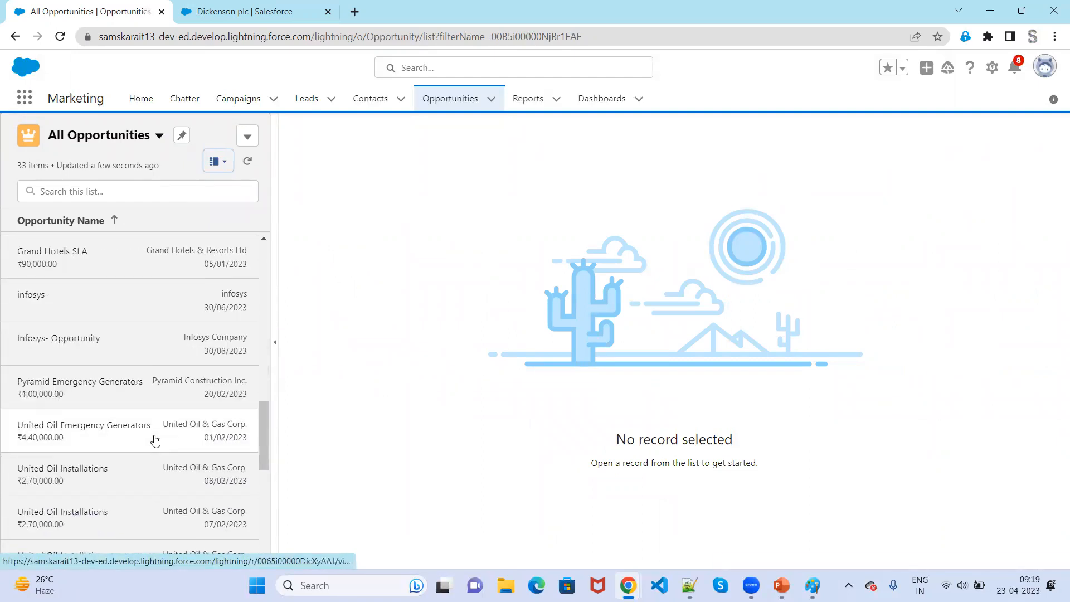
scroll(152, 439, up, 15)
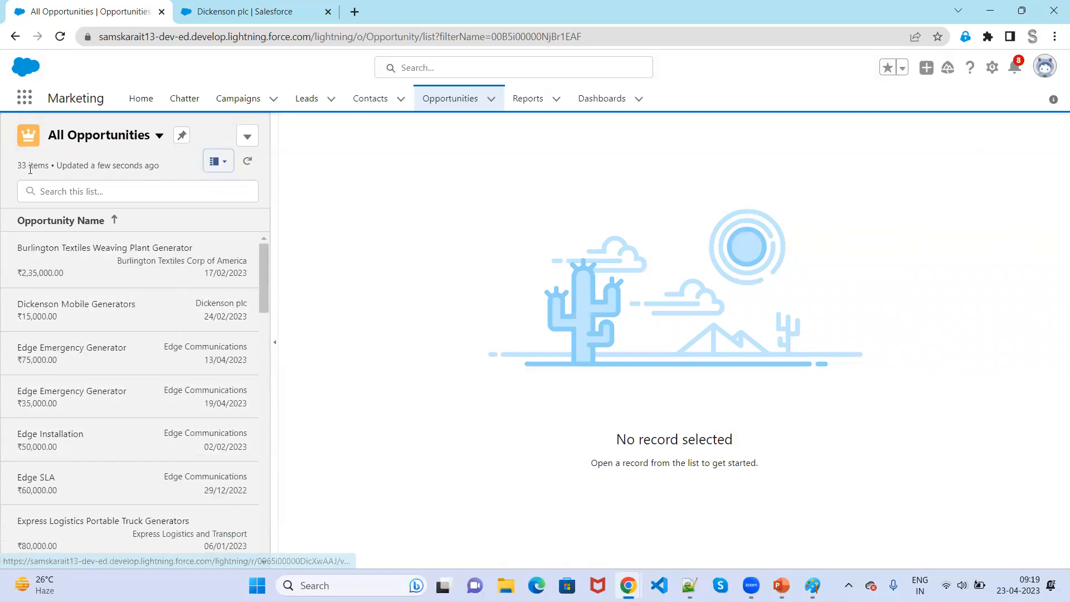
scroll(72, 449, down, 15)
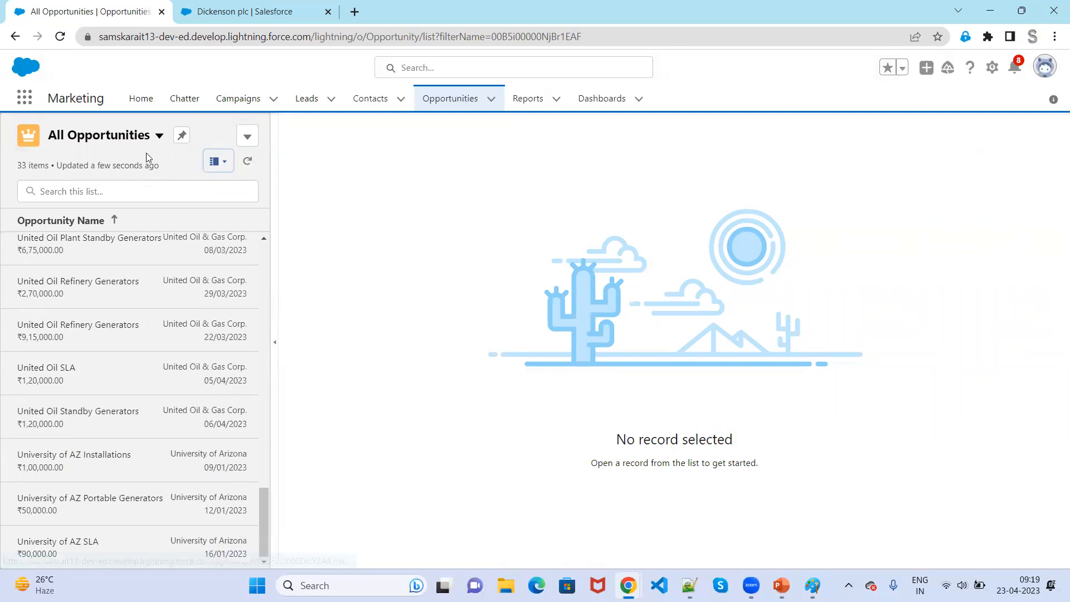
Switch the split view to the New This Week list and from there to My Opportunities.
click(160, 136)
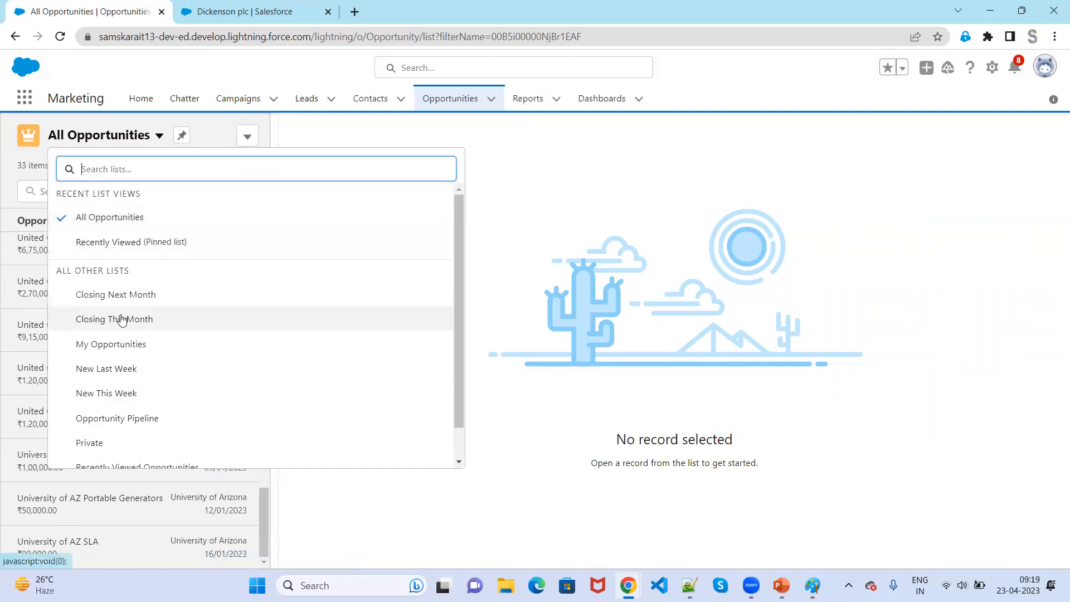
click(148, 397)
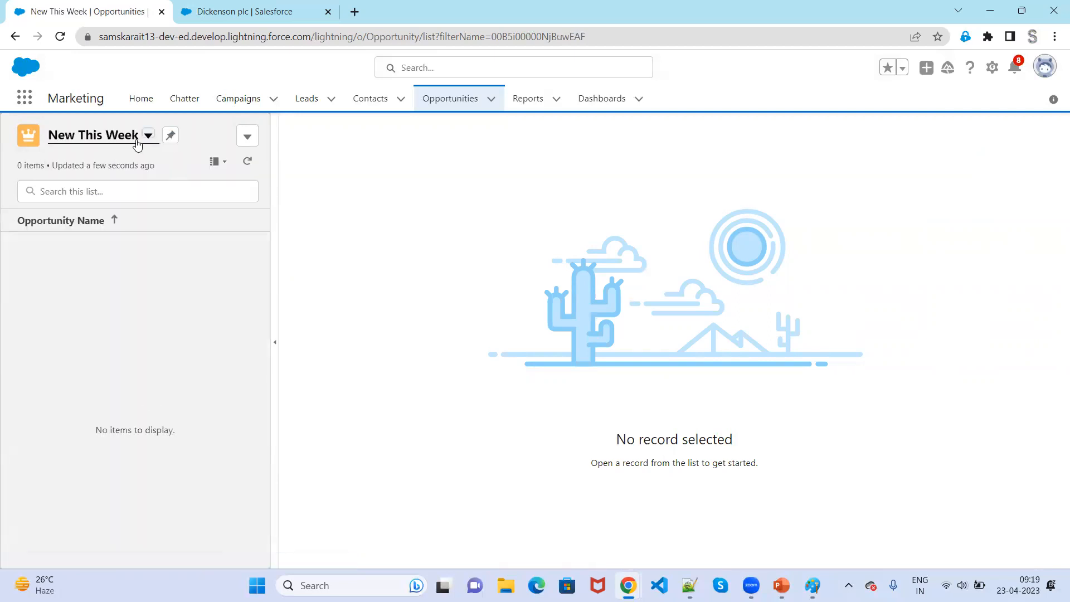
click(149, 137)
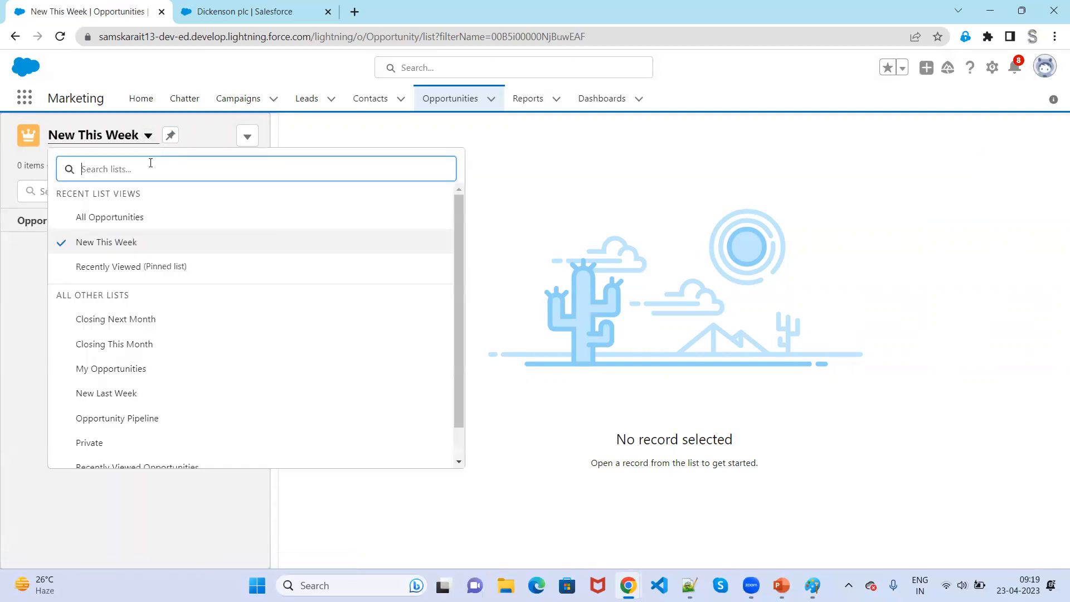
click(137, 370)
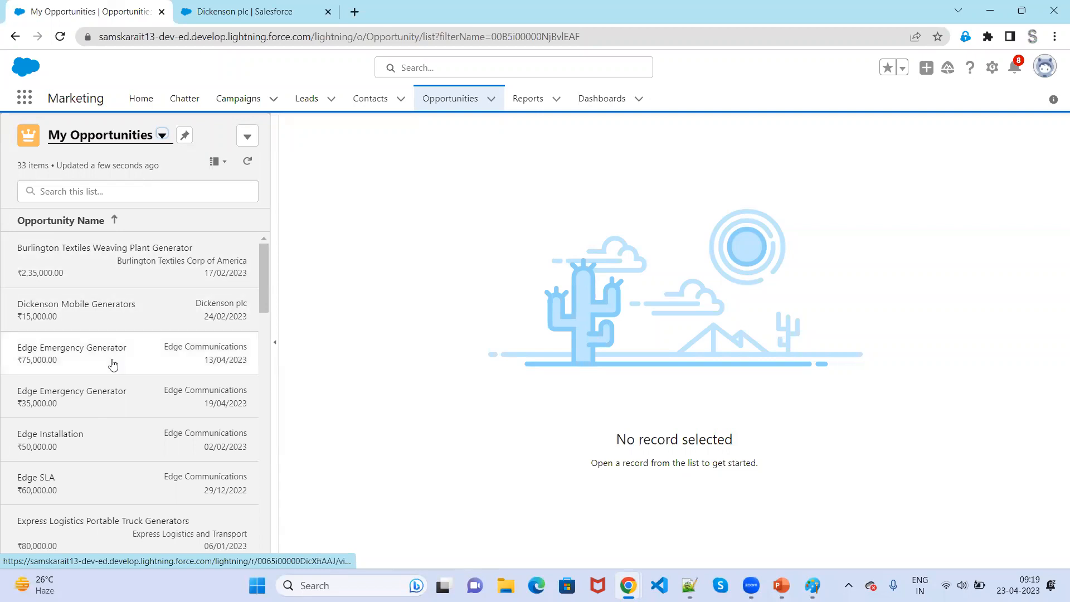
View the Dickenson Mobile Generators and Burlington Textiles Weaving Plant Generator records from the split view list, and return to the Dickenson record.
click(132, 319)
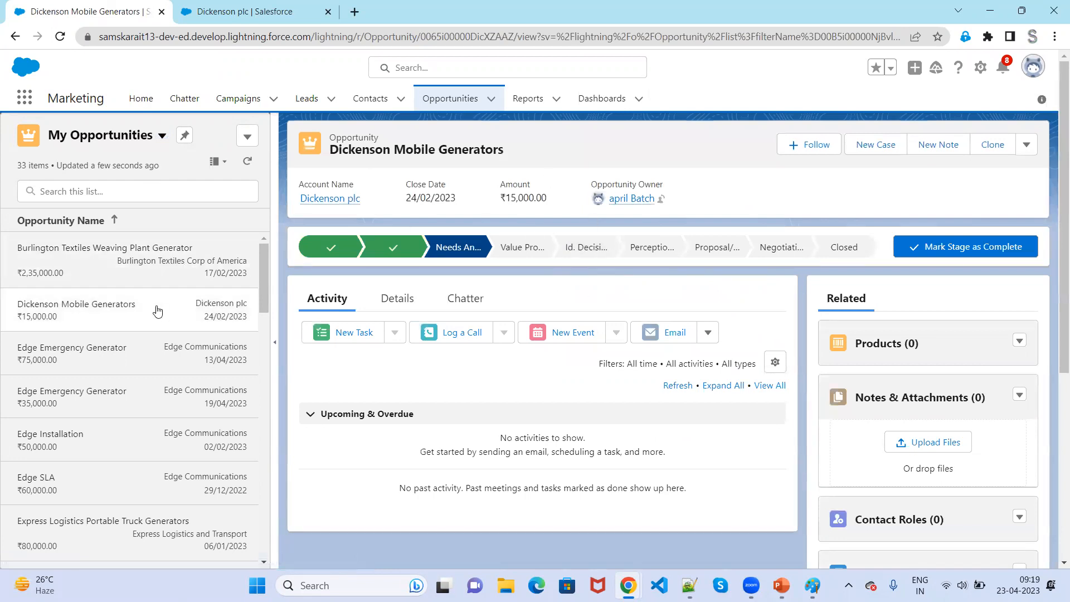
click(149, 268)
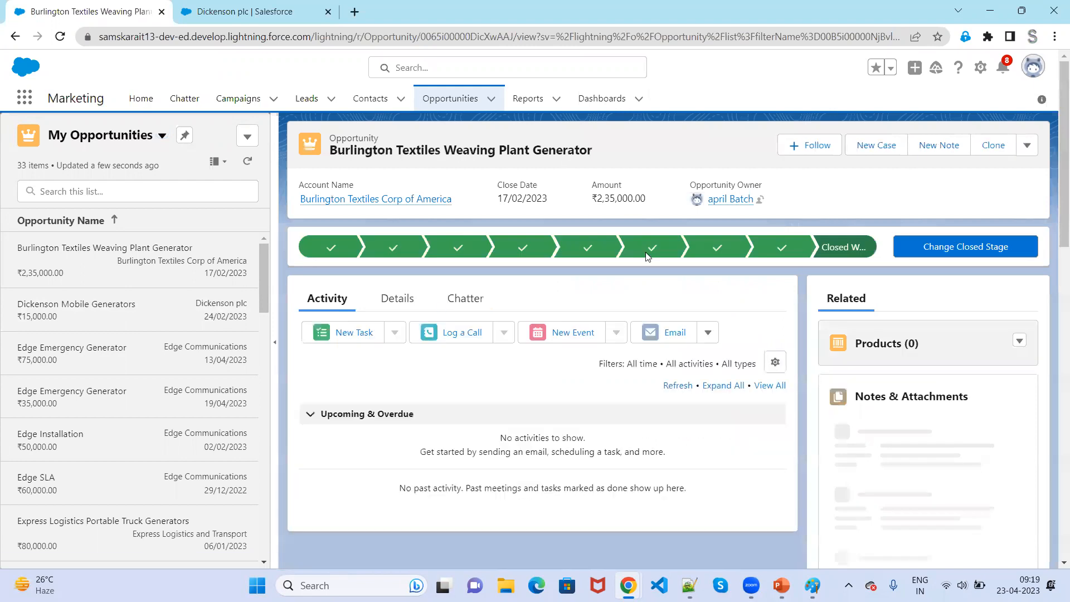
click(128, 318)
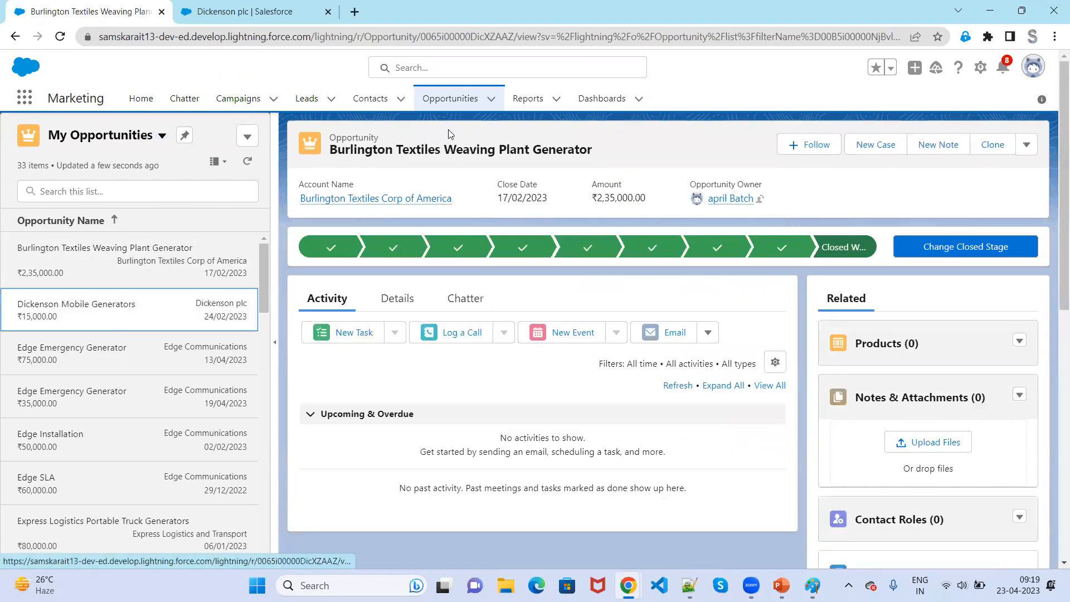
View the Edge Emergency Generator, Edge Installation and Edge SLA records from the My Opportunities split view list.
click(136, 363)
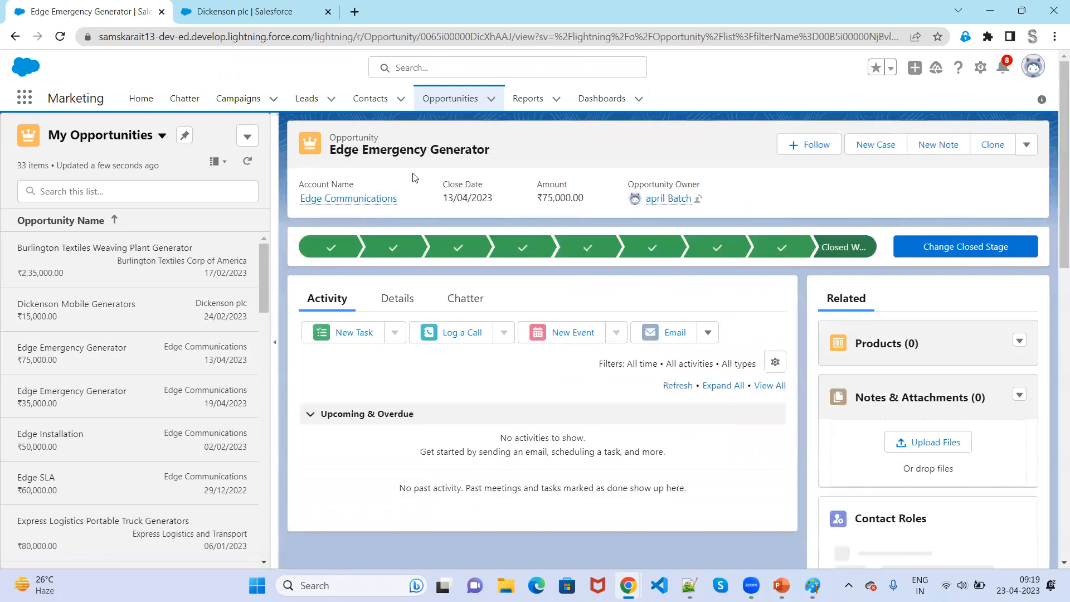
click(67, 456)
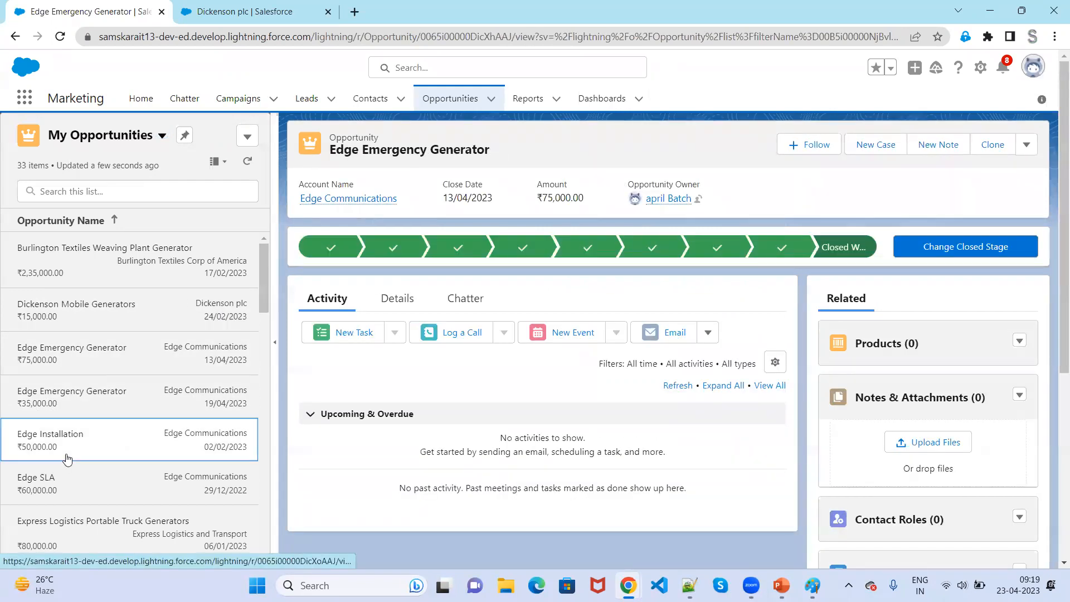
click(67, 484)
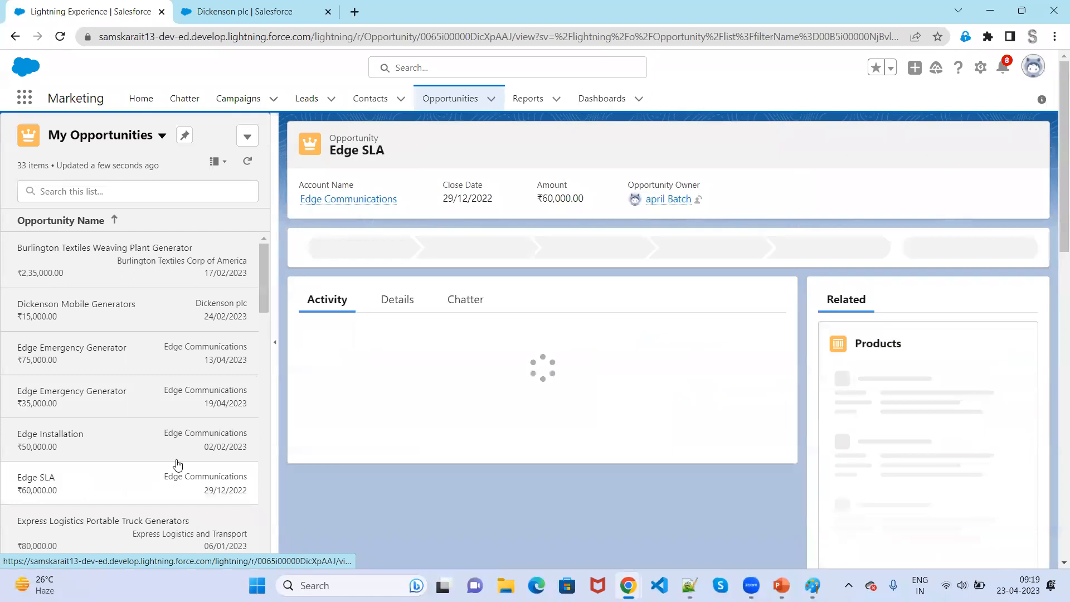
View the Express Logistics SLA, Express Logistics Standby Generator, GenePoint Standby Generator and Grand Hotels Emergency Generators records from the split view list.
scroll(140, 479, down, 4)
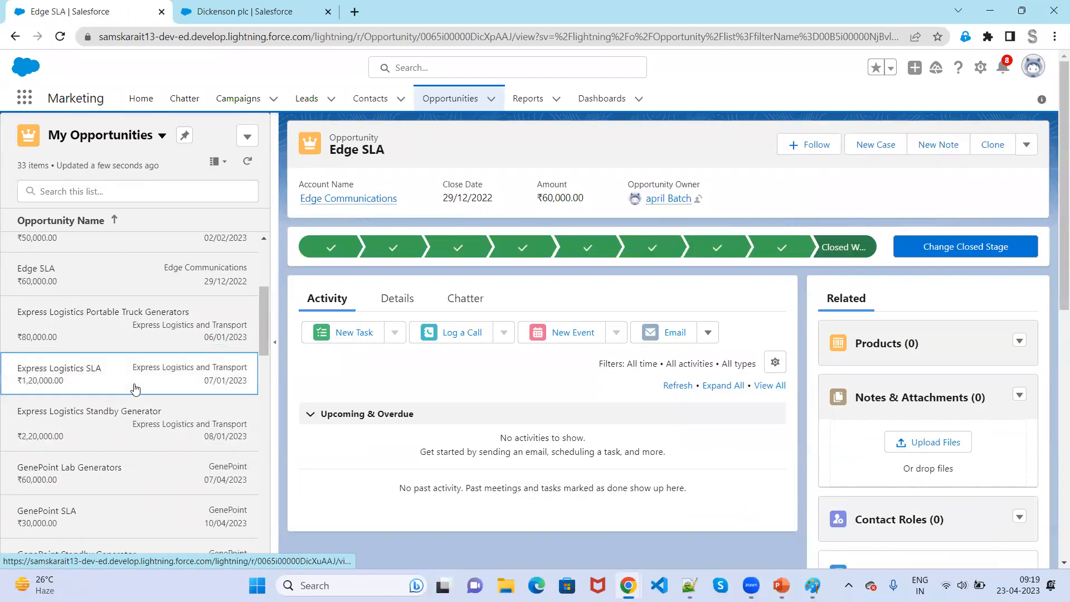
click(134, 385)
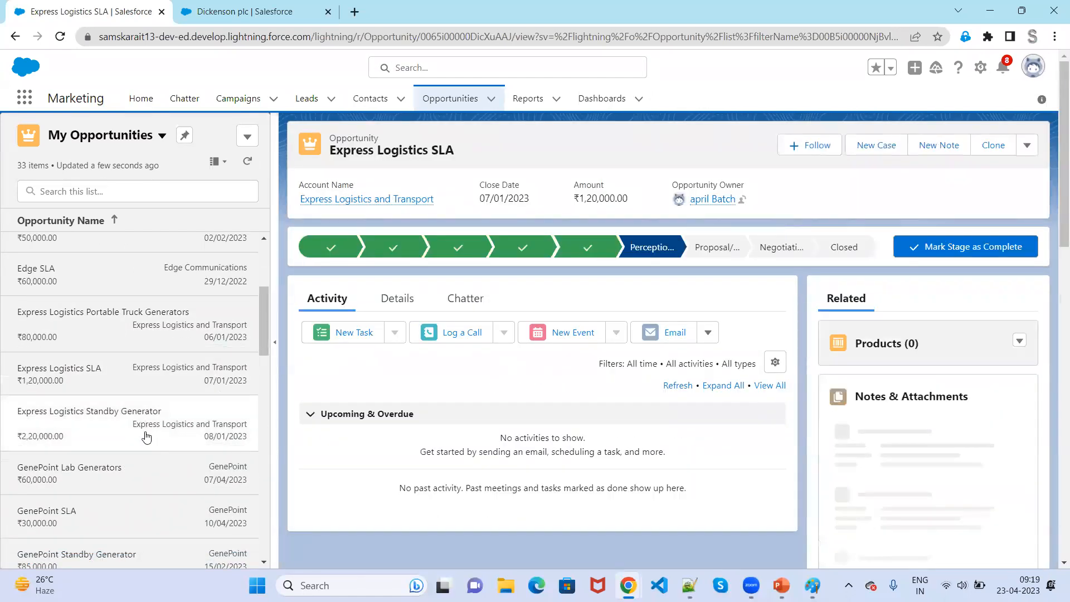
click(137, 428)
scroll(96, 425, down, 3)
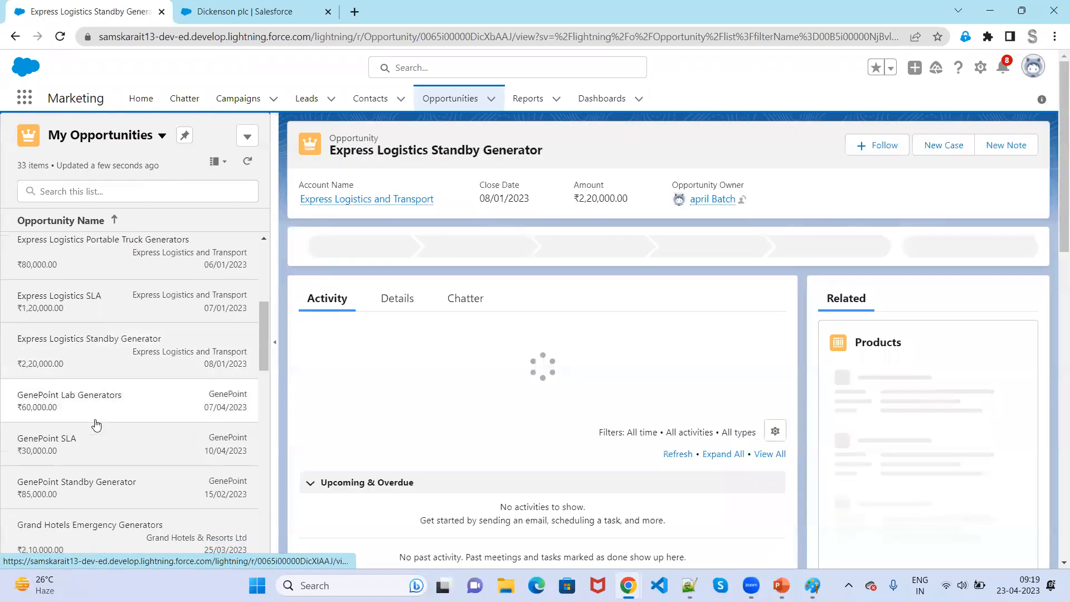
click(96, 425)
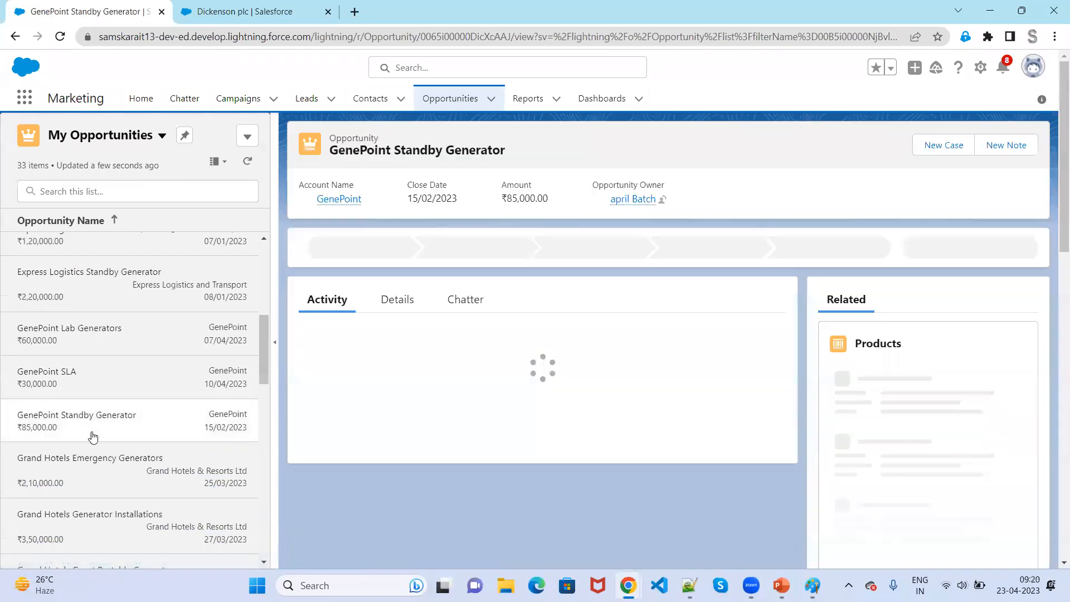
click(93, 454)
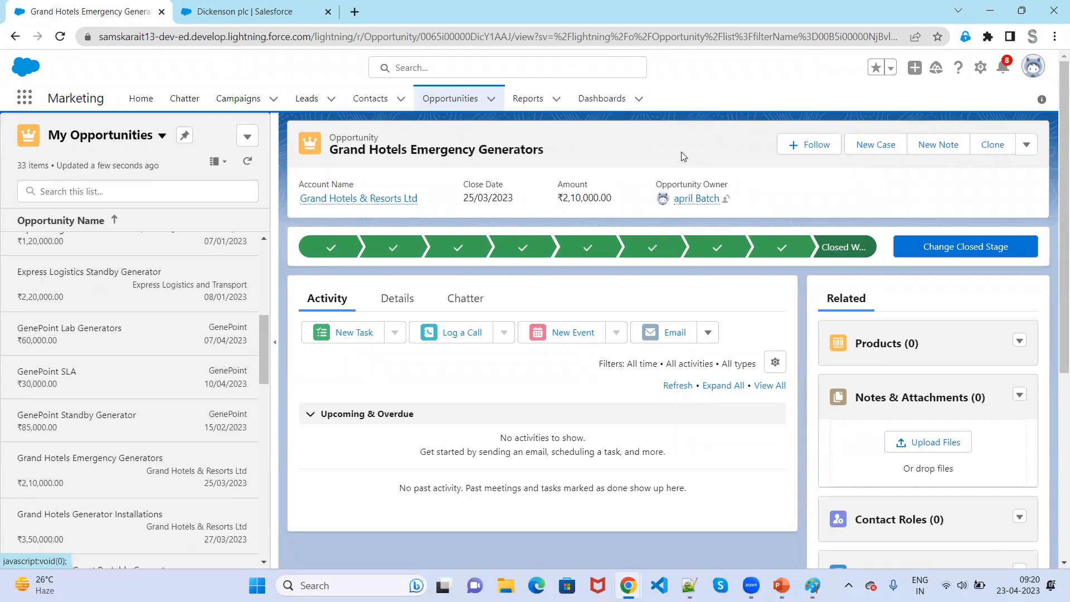
Compare opening a contact from the Contacts table with opening the GenePoint and Express Logistics Standby Generator records in the opportunities split view.
click(366, 101)
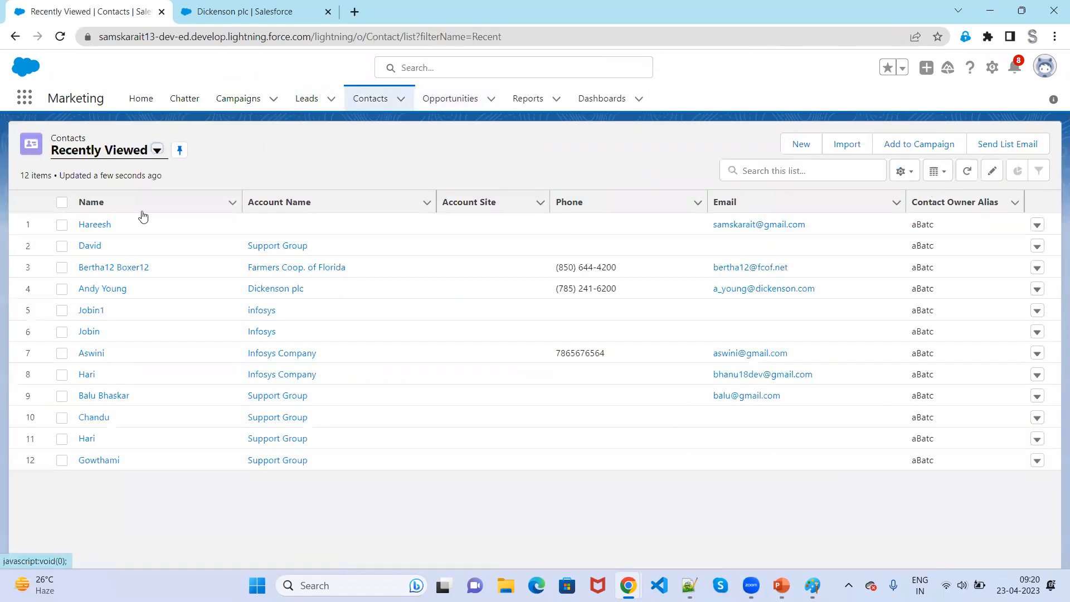
click(92, 224)
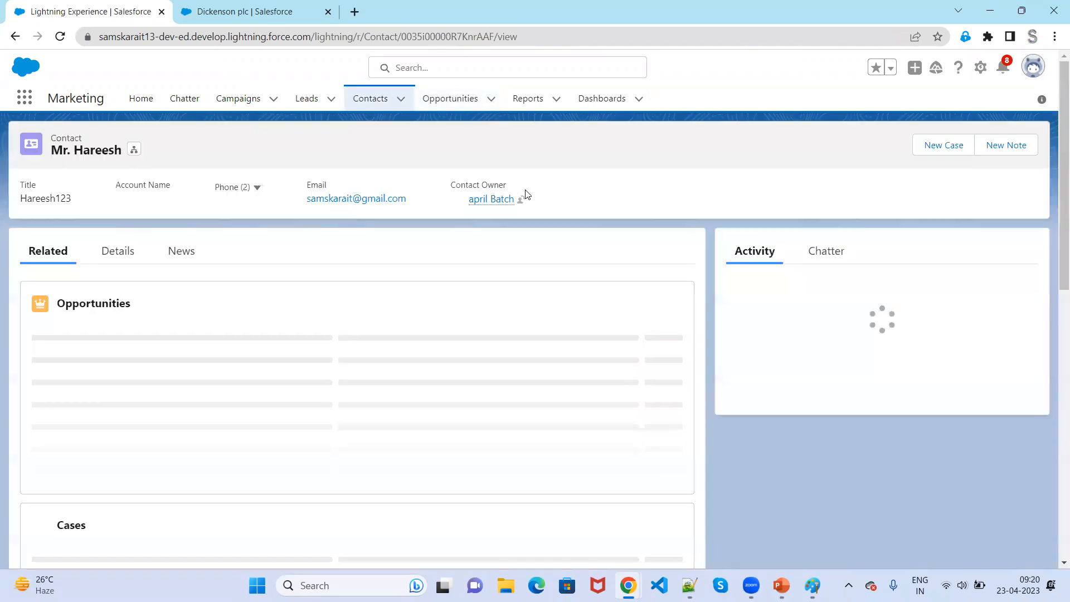
click(456, 103)
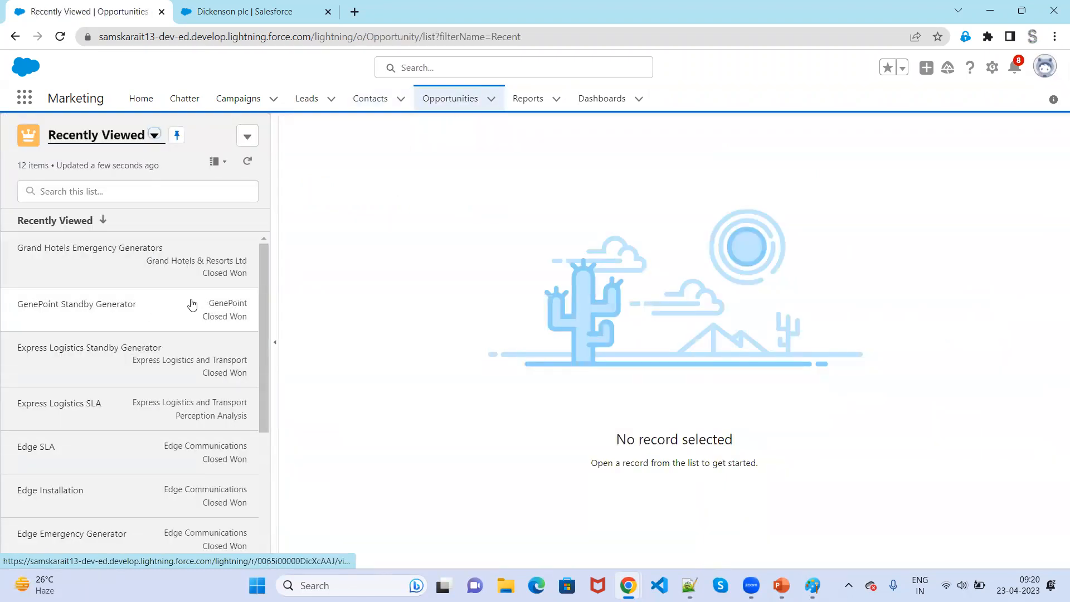
click(167, 310)
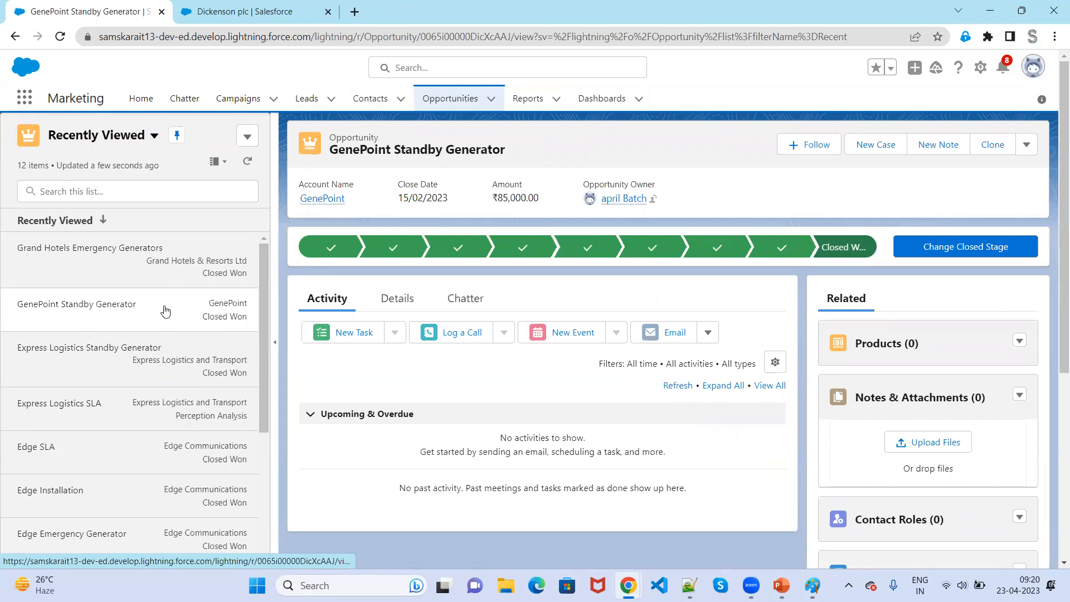
click(158, 367)
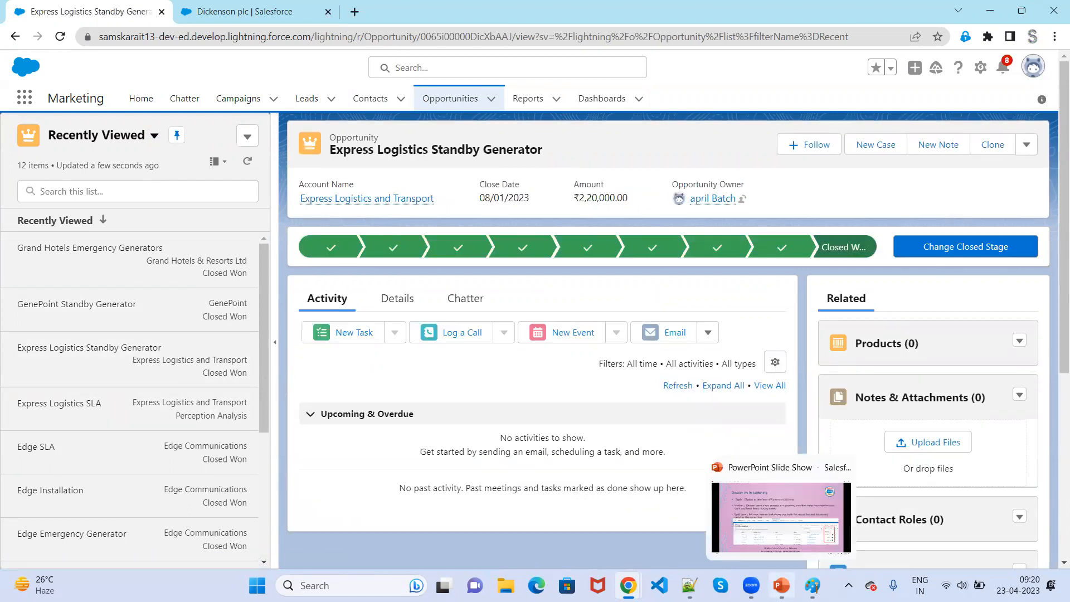
Switch to the PowerPoint slide show and advance to the Display As in Classic slide.
click(781, 586)
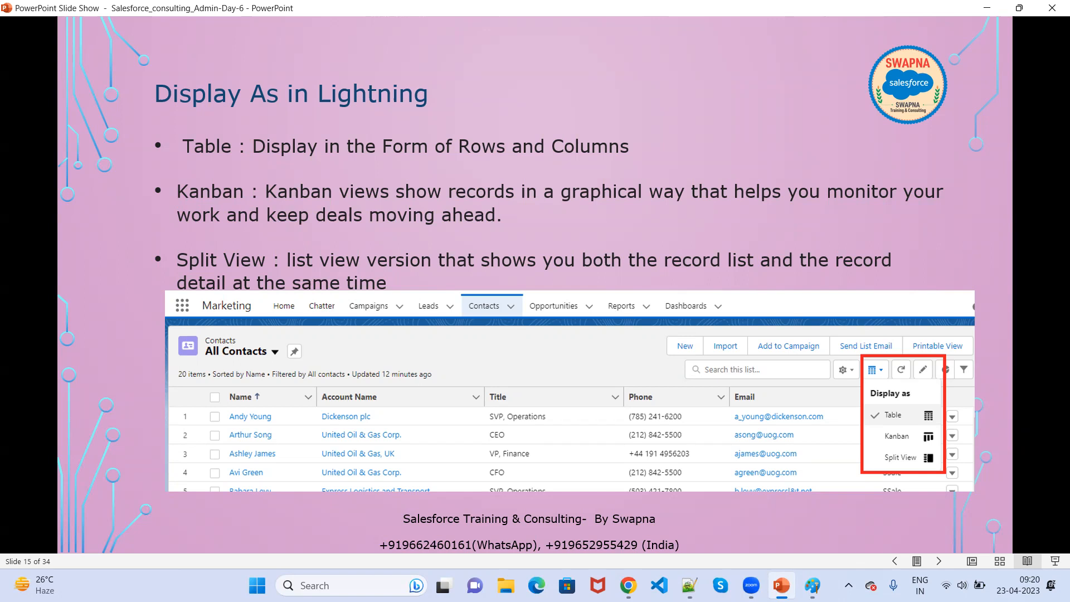
key(Right)
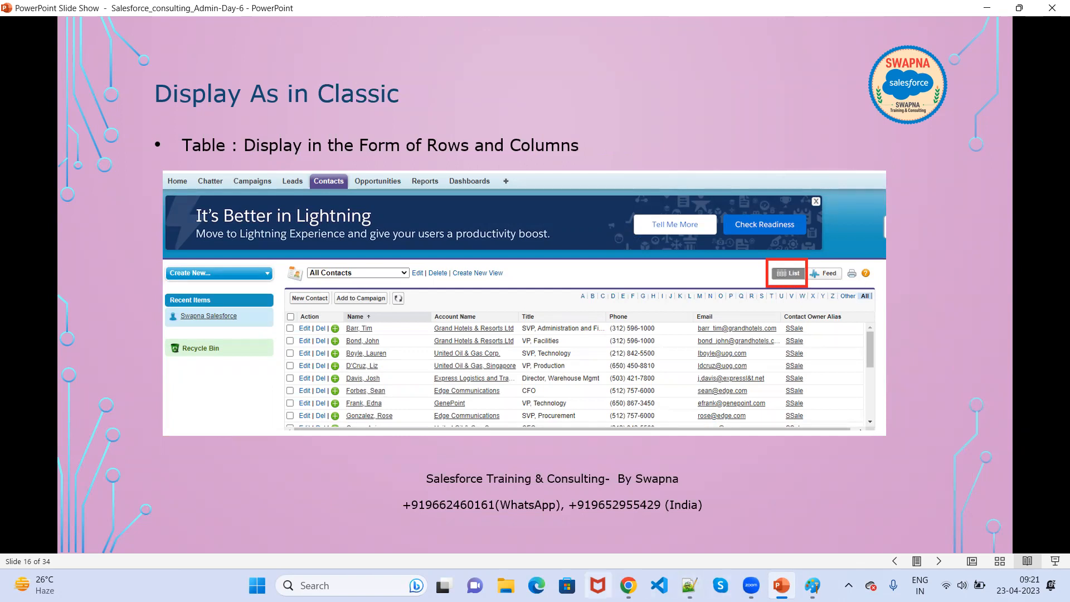
Switch to the Salesforce Classic window in Chrome and display the All Opportunities list view.
click(628, 585)
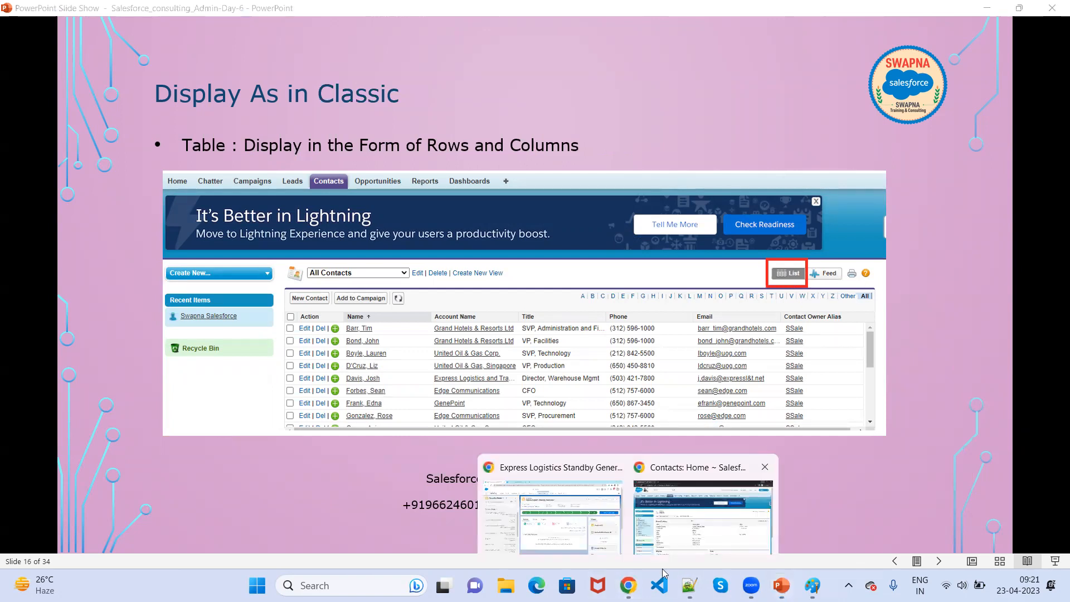
click(702, 501)
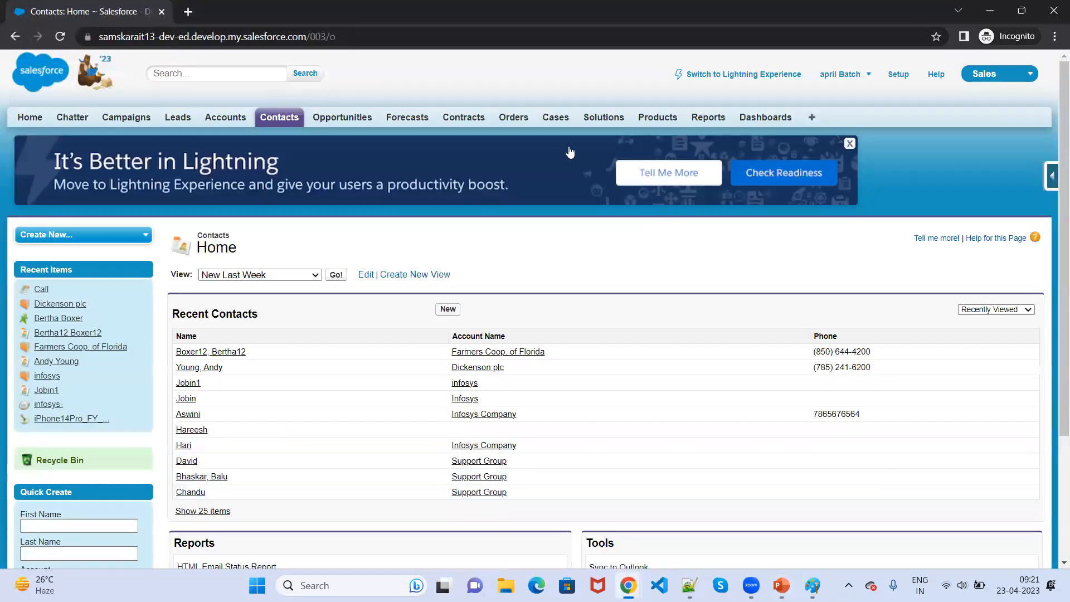
click(341, 120)
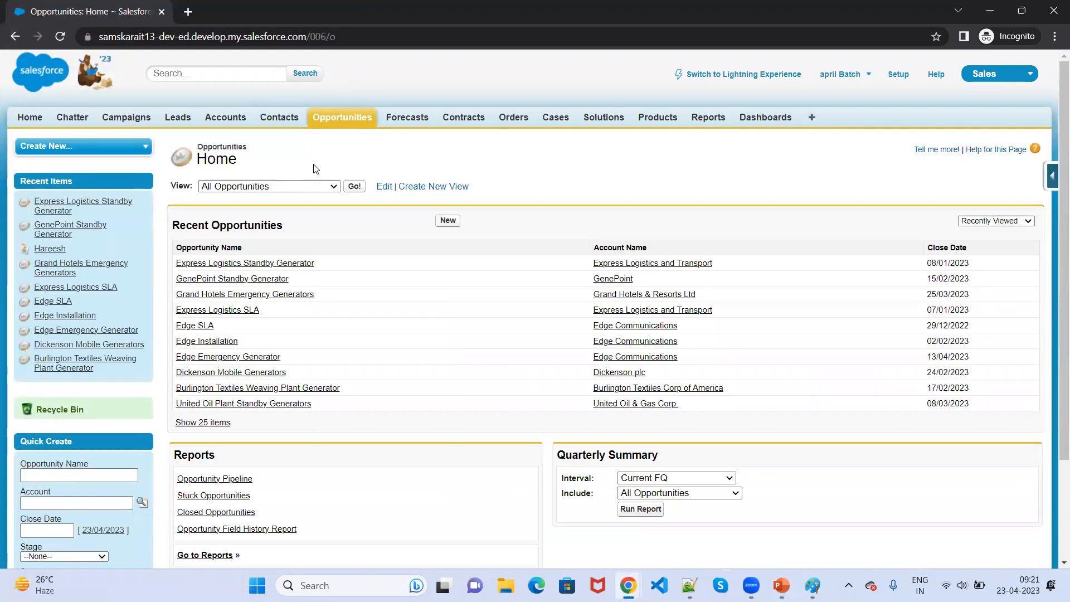
click(360, 190)
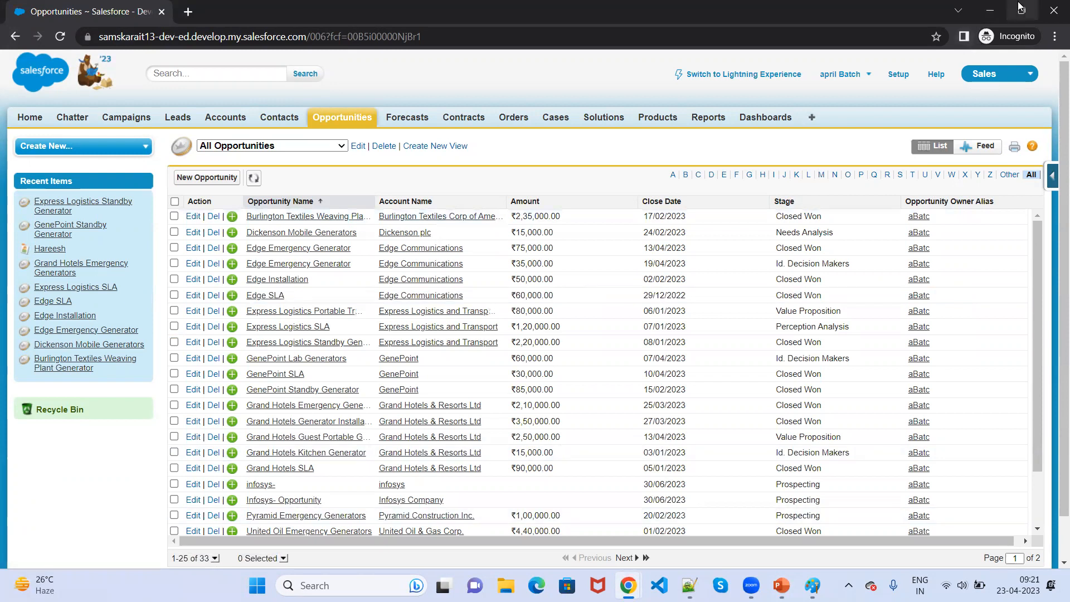
Return to the PowerPoint slide show and advance to the Lightning Printable View vs Classic Printable View slide, revealing its first screenshot.
click(992, 10)
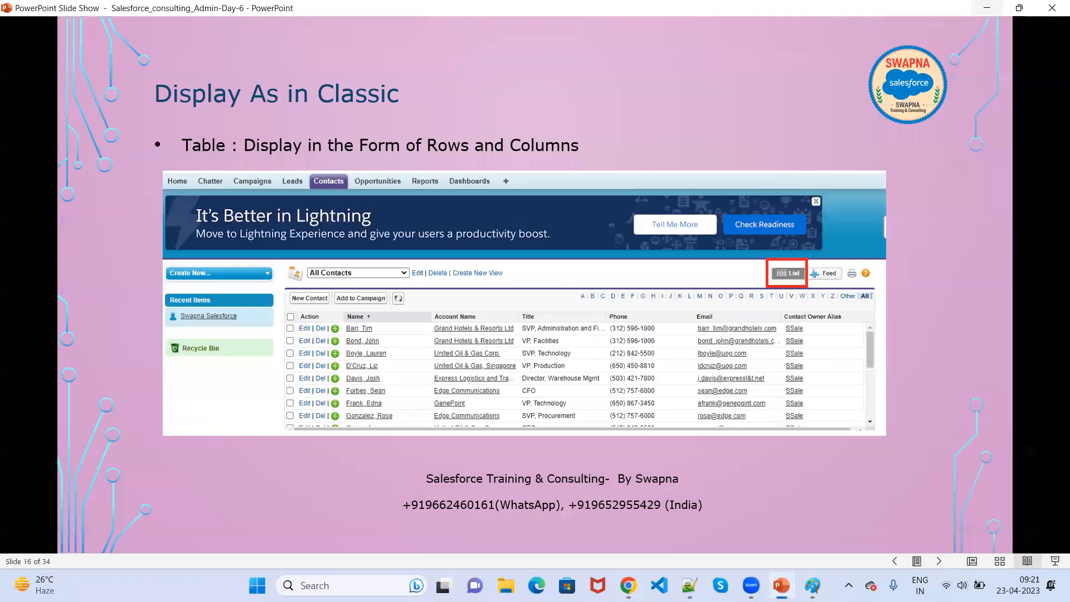
key(Right)
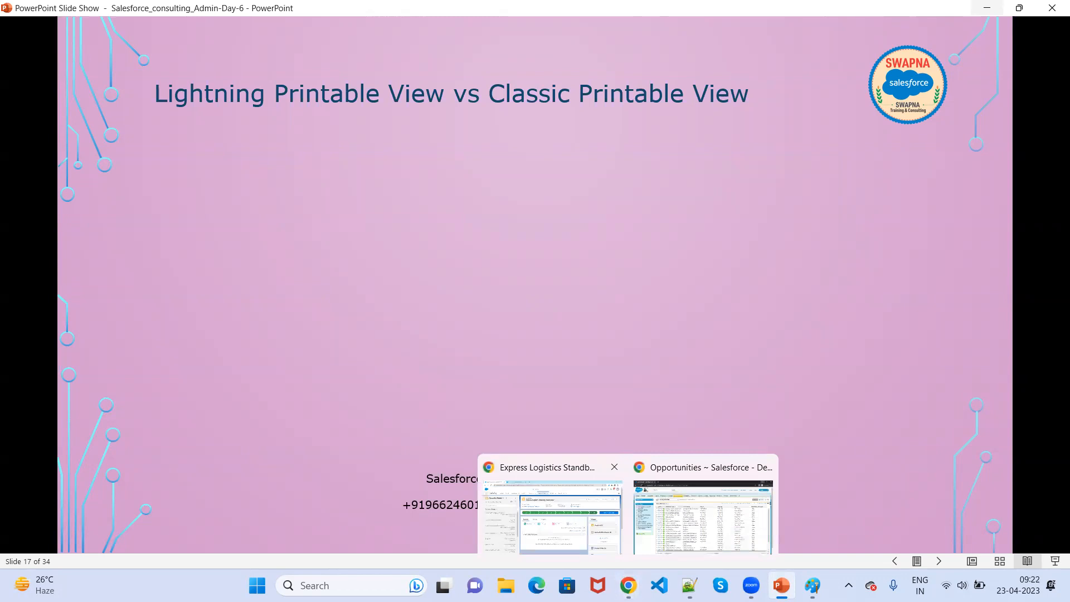
key(Right)
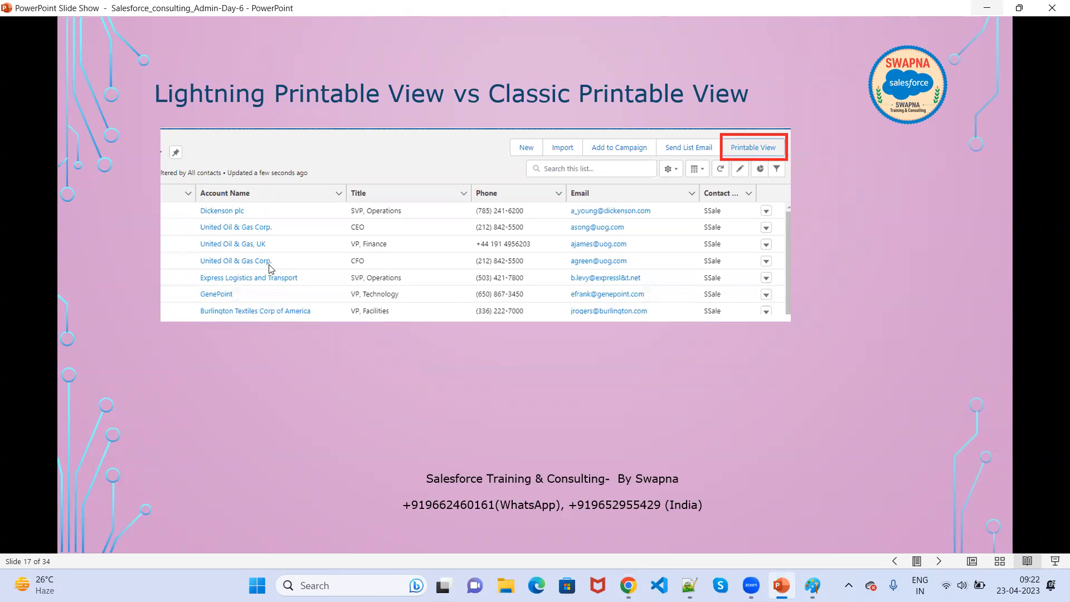
Switch to the Salesforce Lightning window in Chrome and display the All Contacts list view as a Table.
mouse_move(627, 584)
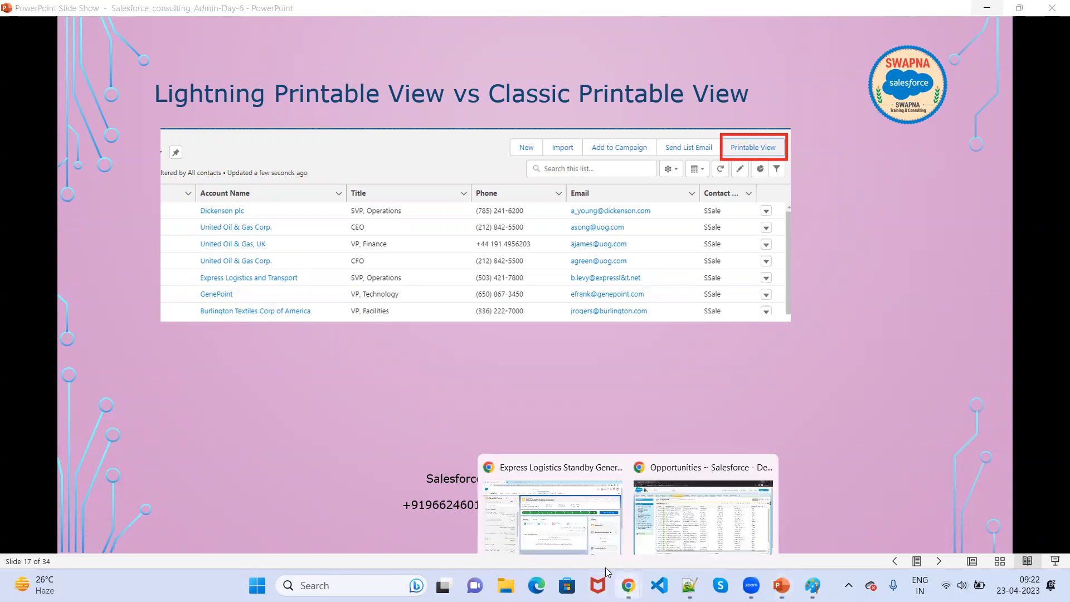
click(552, 516)
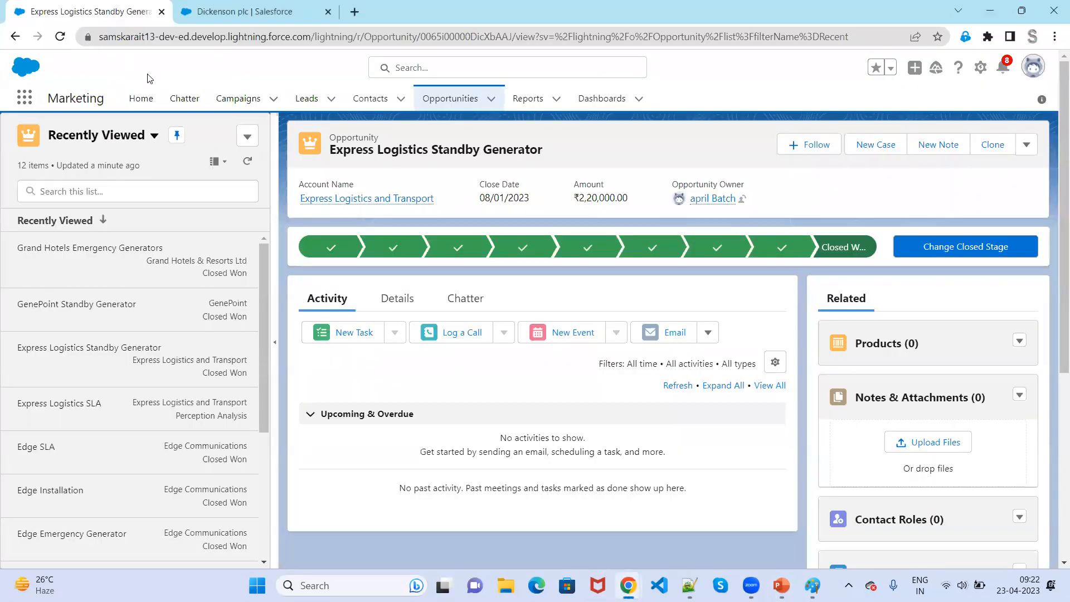
click(364, 102)
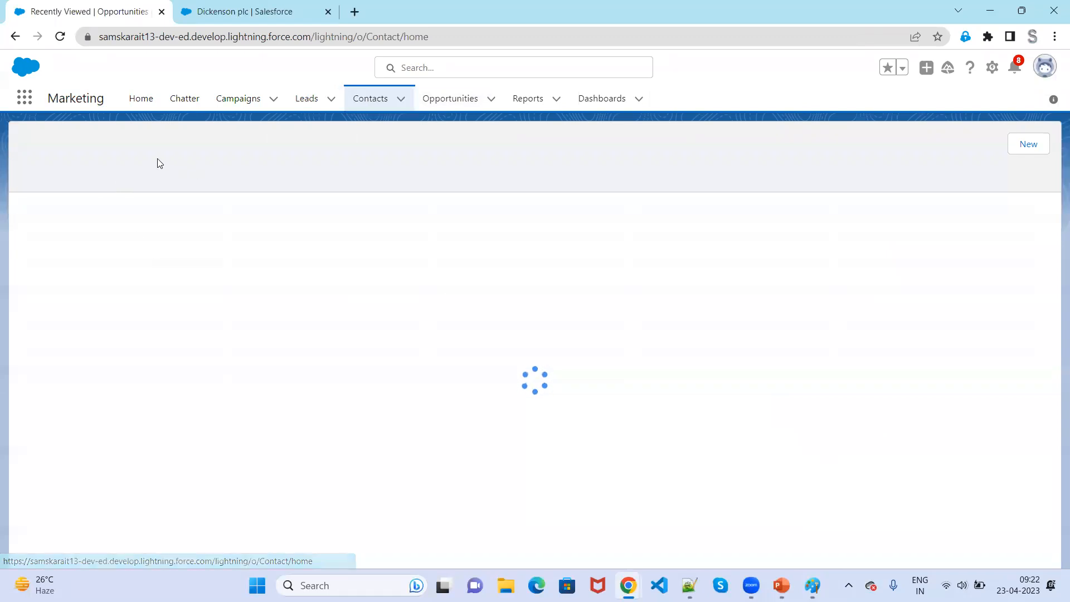
click(157, 150)
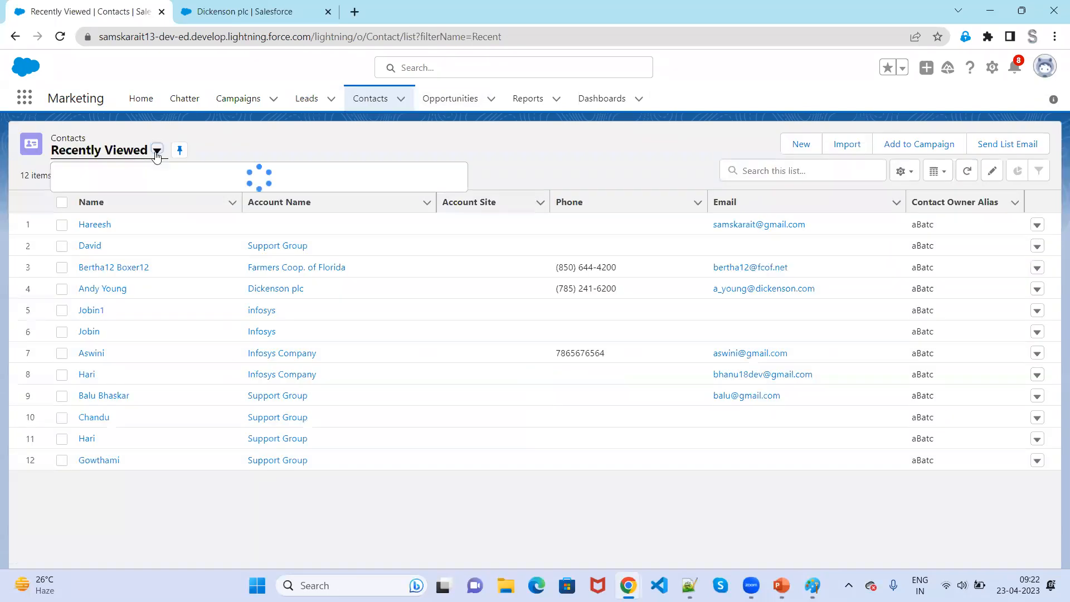
click(127, 201)
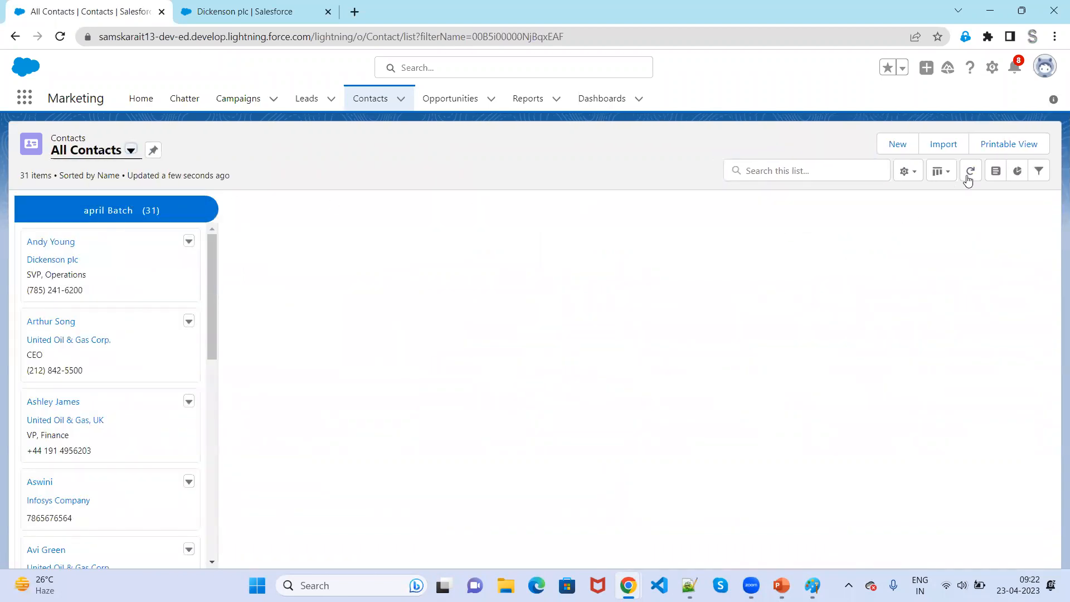
click(941, 171)
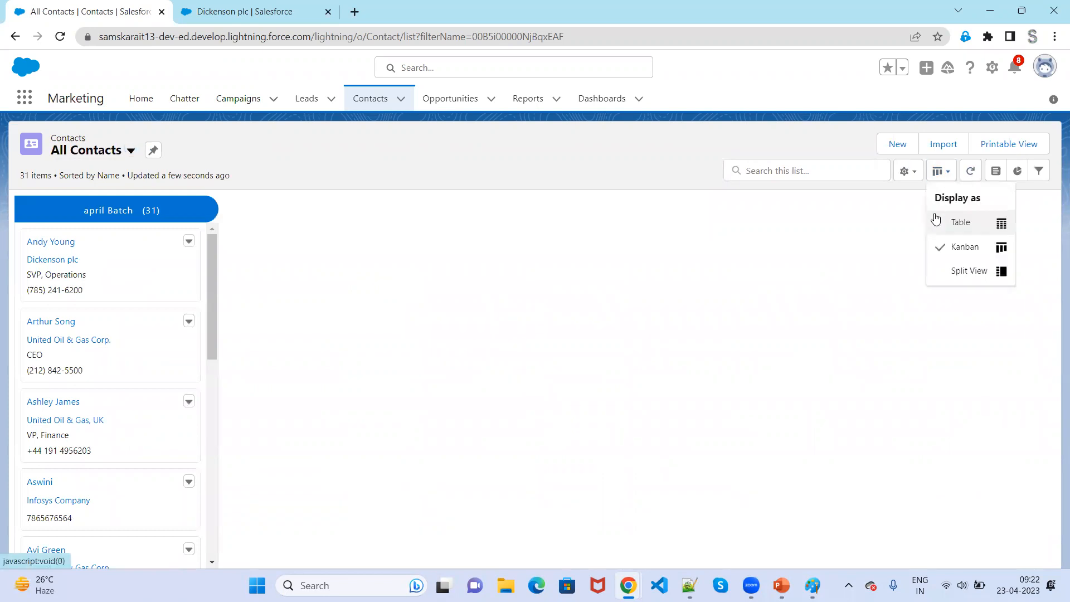
click(936, 220)
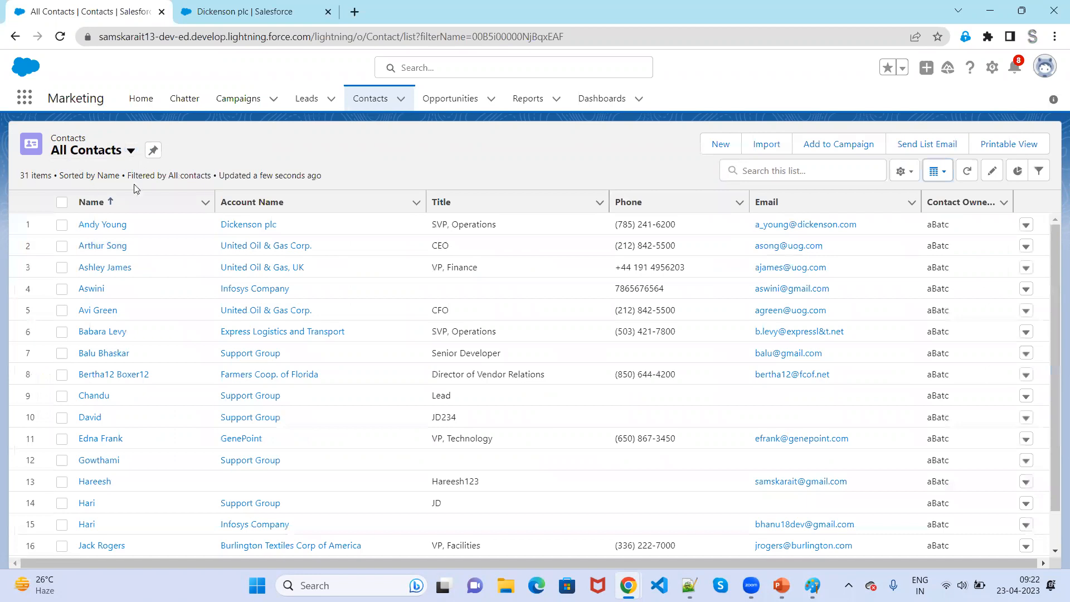
Open the printable view of the All Contacts list and look through its records.
click(1013, 148)
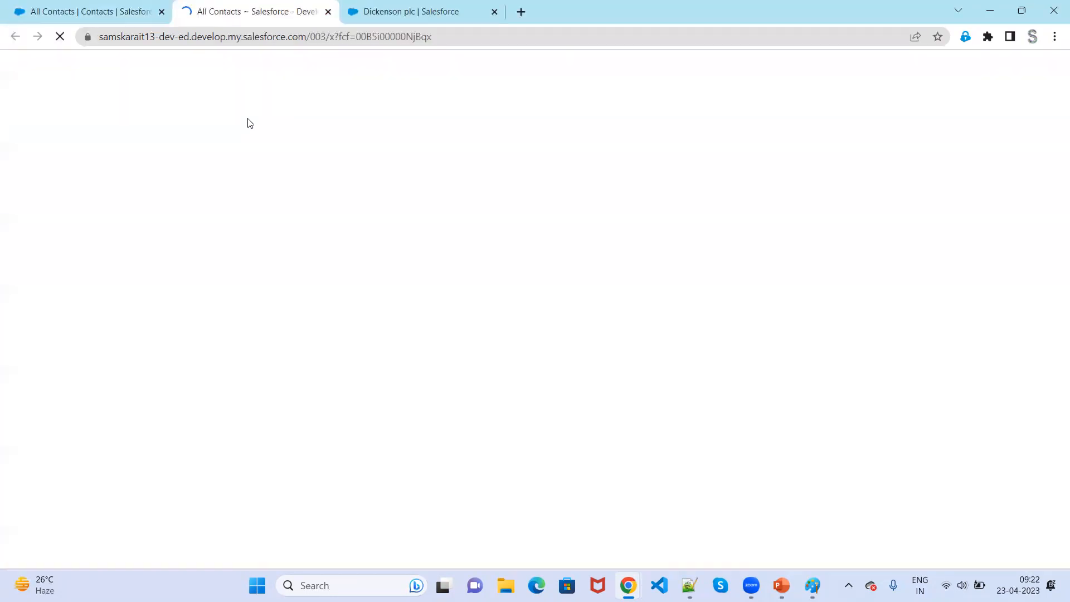
scroll(276, 552, down, 1)
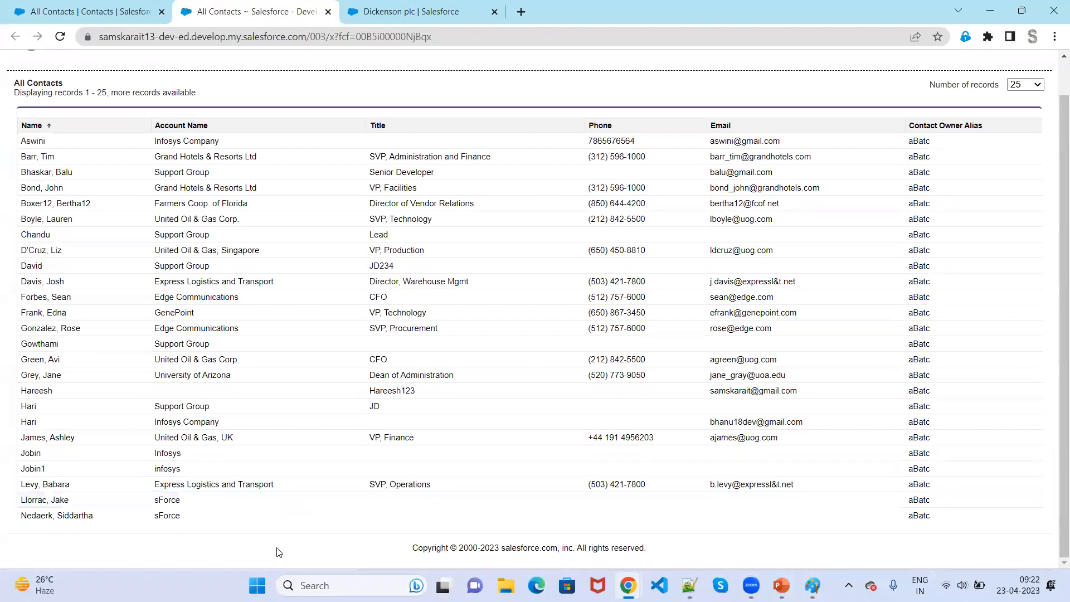
scroll(274, 557, up, 1)
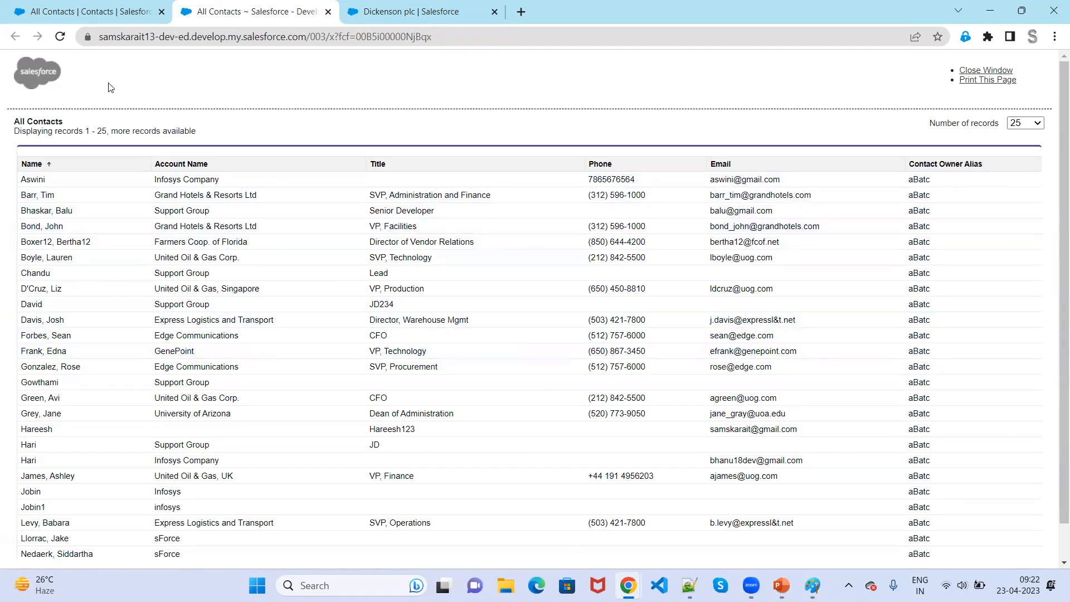
scroll(461, 309, down, 1)
scroll(461, 310, up, 1)
scroll(280, 310, down, 1)
scroll(397, 305, up, 1)
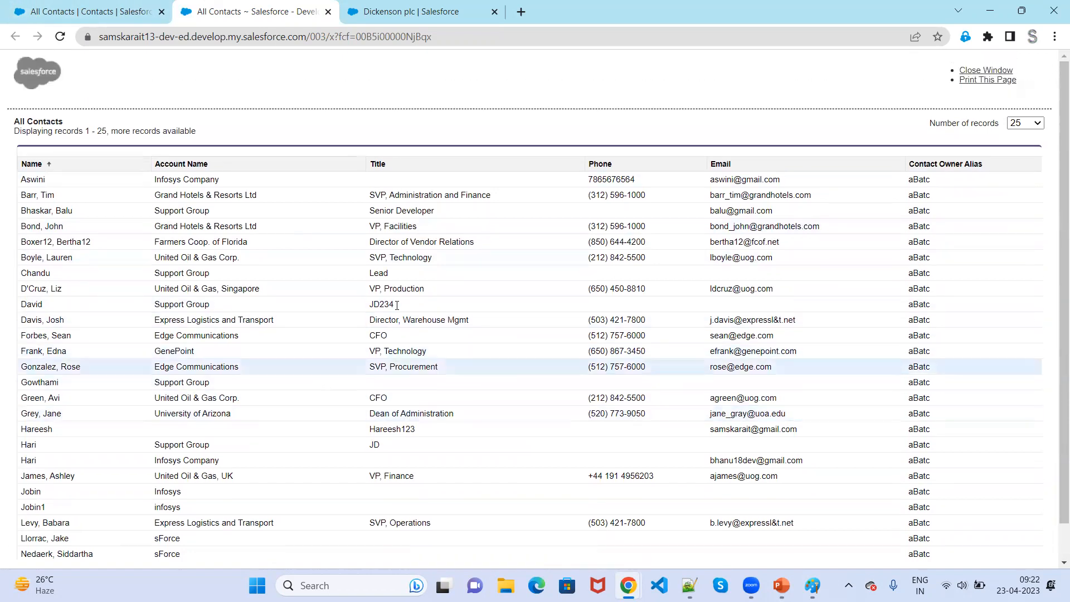
Preview how the All Contacts printable page would print, then cancel without printing.
right_click(426, 95)
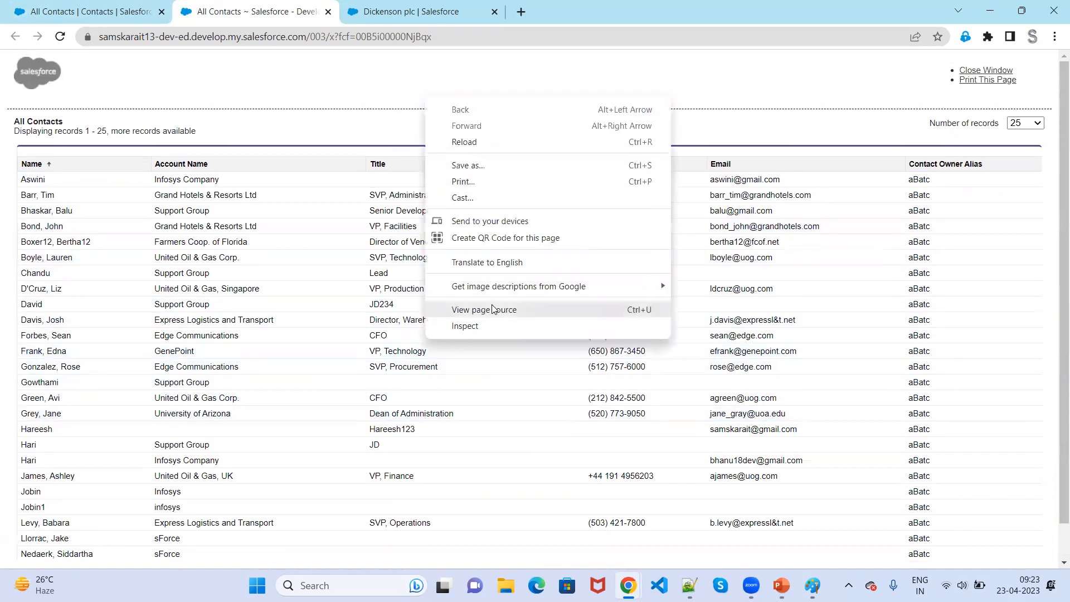
click(482, 183)
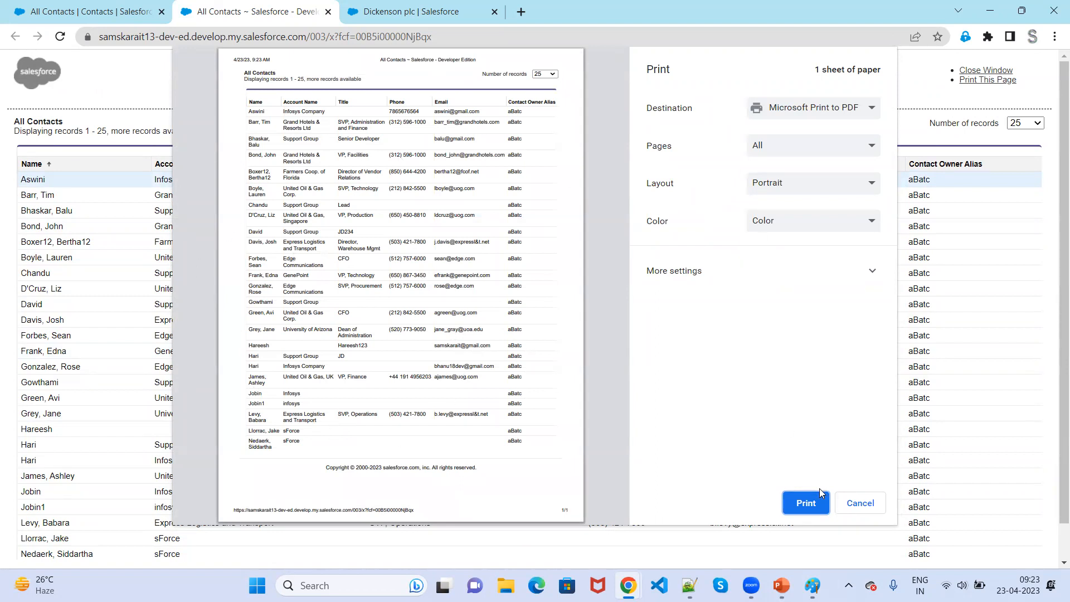
click(859, 503)
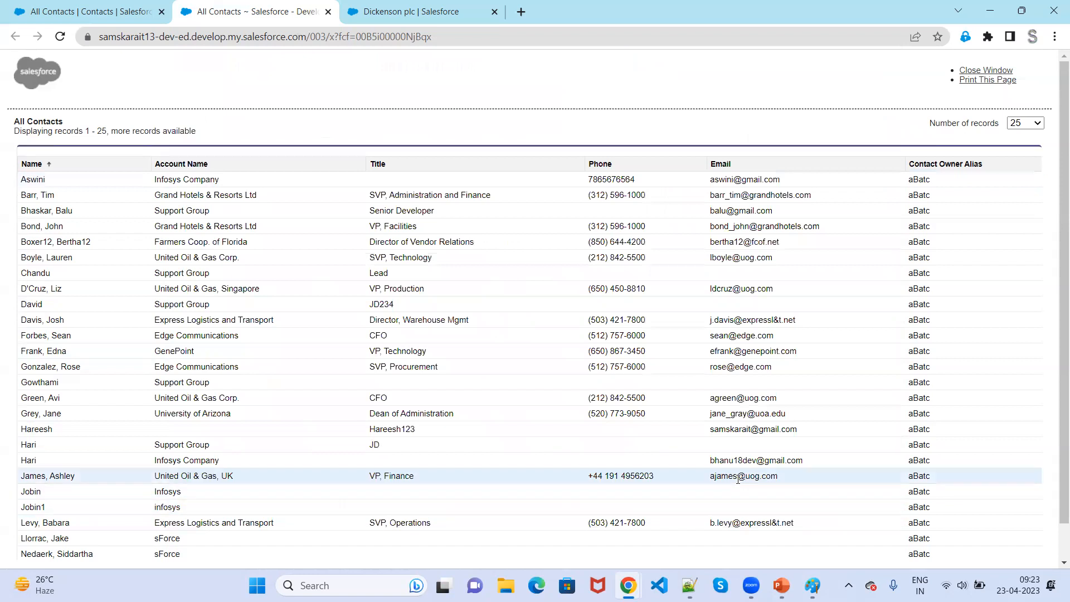
Switch to the Salesforce Classic window, open the printable view of the All Opportunities list and look through its records.
mouse_move(629, 585)
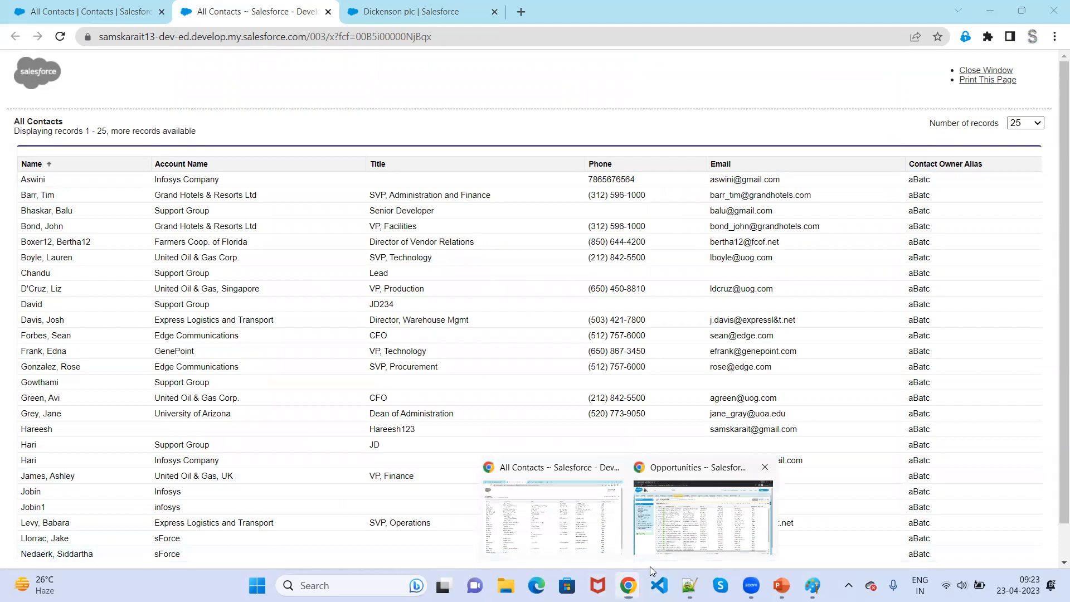
click(655, 544)
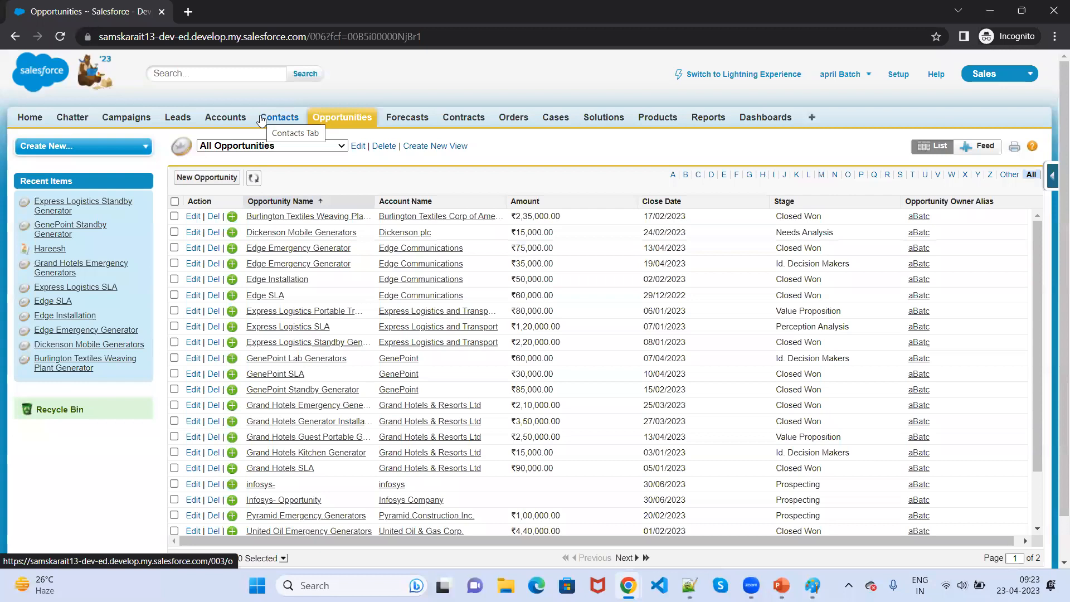
click(1014, 149)
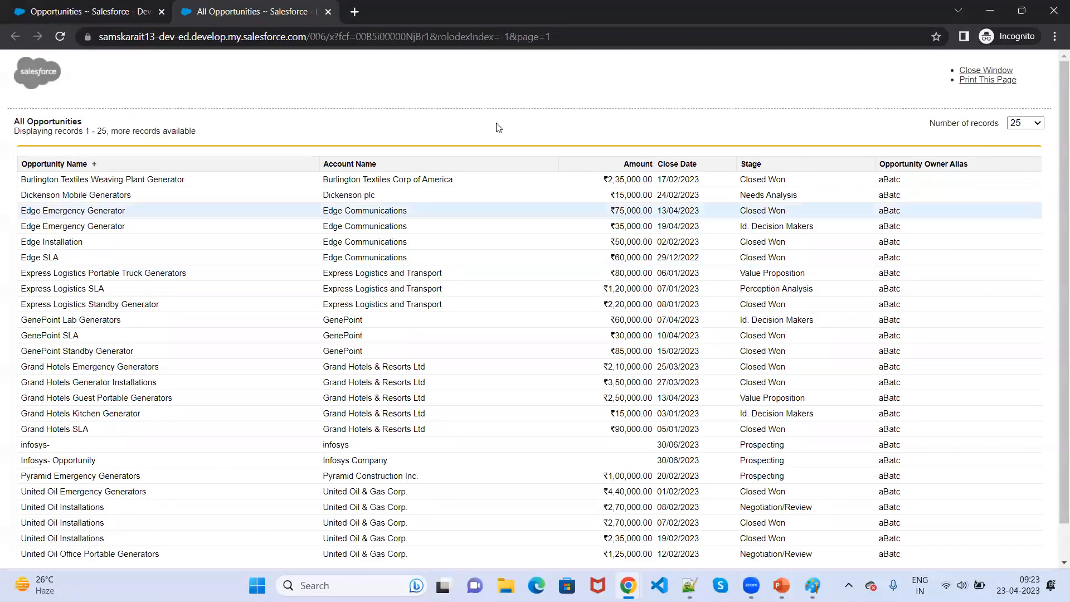
scroll(444, 398, down, 1)
scroll(445, 422, up, 1)
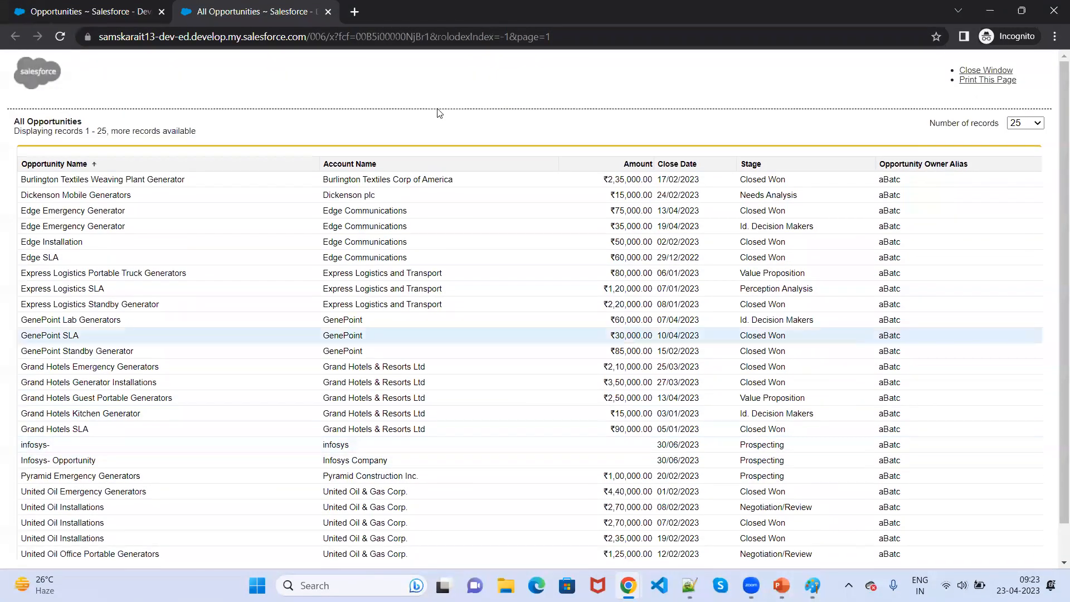
Preview the print of the All Opportunities printable page, cancel without printing, and close that page.
right_click(502, 106)
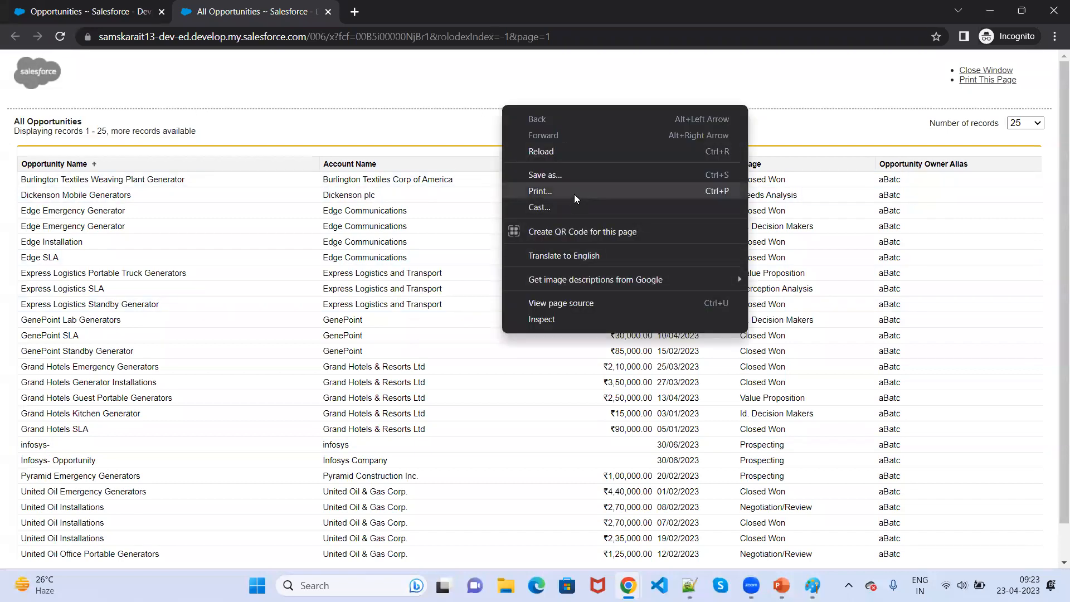
click(576, 192)
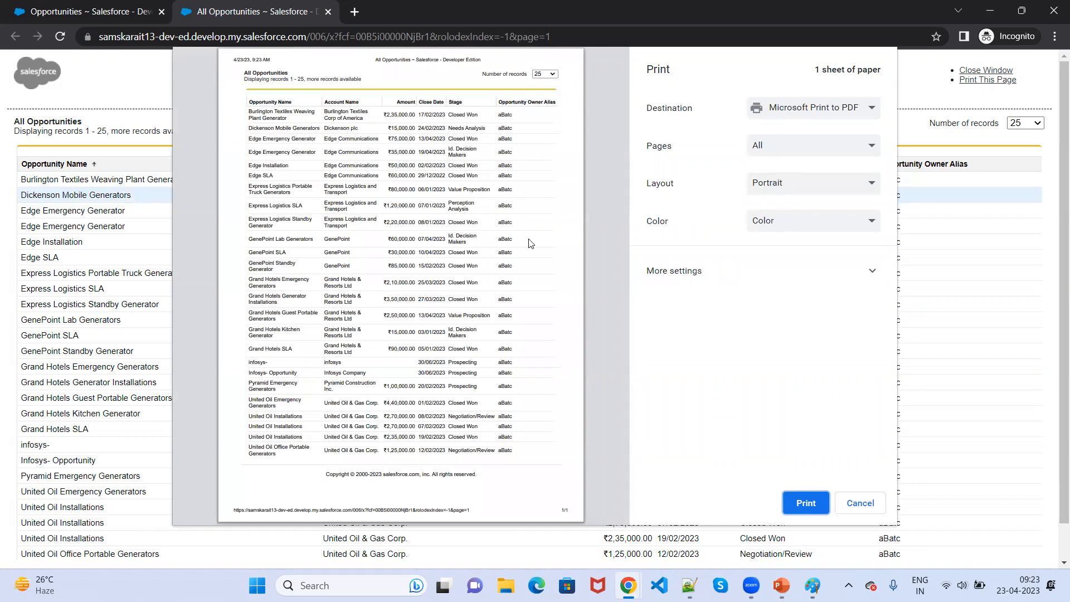
click(862, 503)
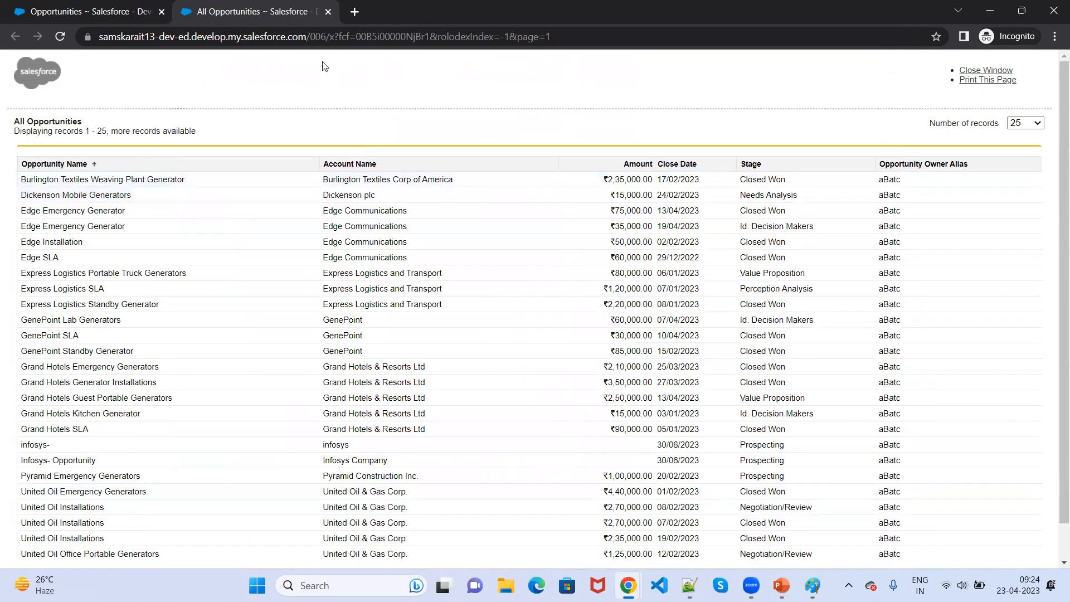
click(329, 11)
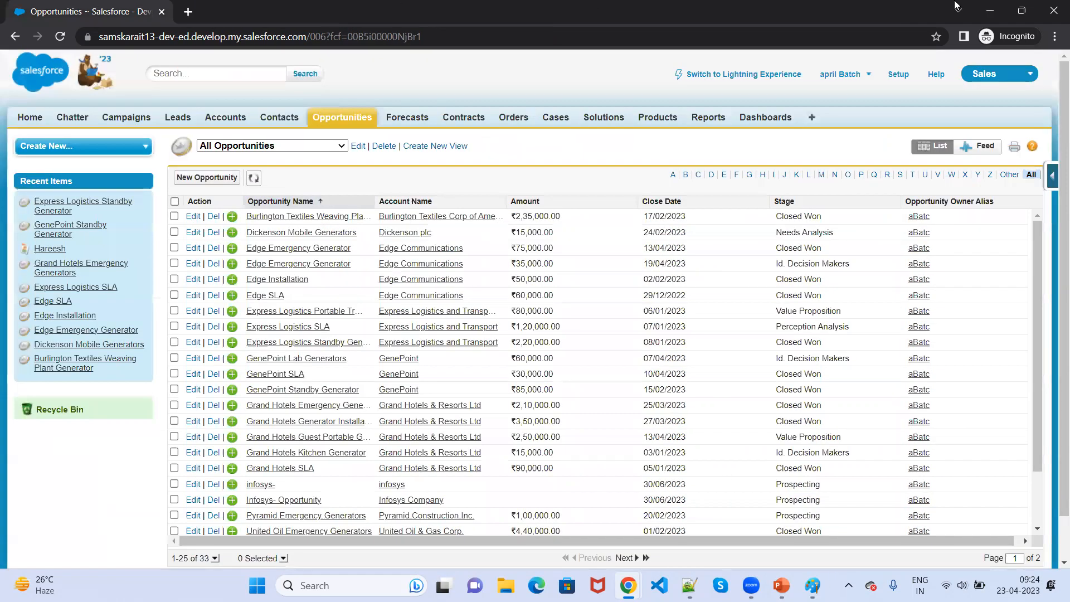
Return to the PowerPoint slide show and advance to the Ascending – Descending Order & Alphabets – All in Classic slide.
click(993, 20)
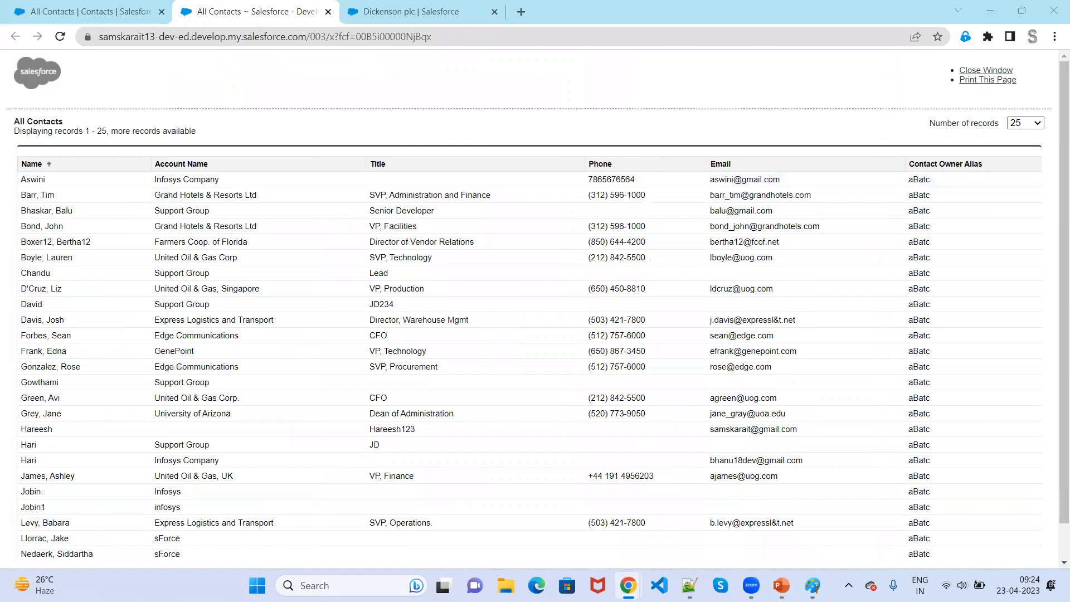
click(782, 585)
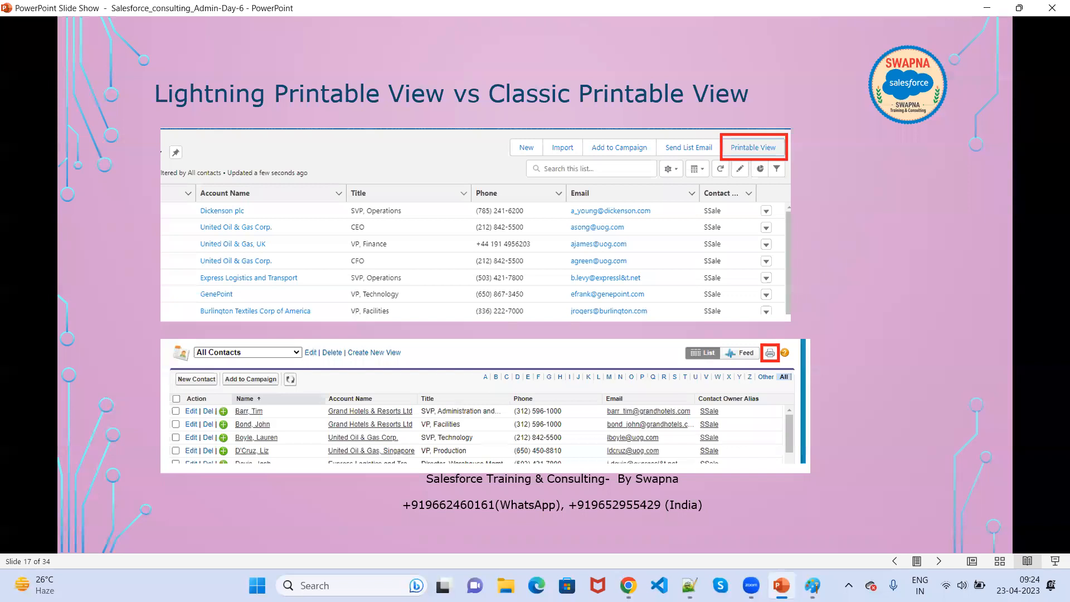
key(Right)
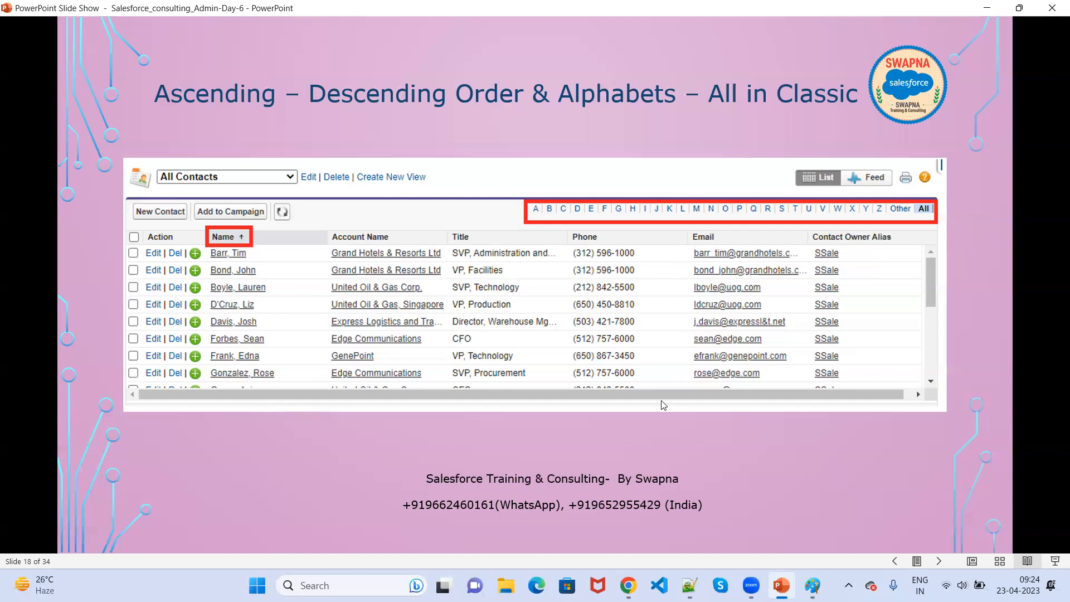
Switch to the Salesforce Lightning window in Chrome and close the All Contacts printable page and the Dickenson plc page.
mouse_move(628, 585)
click(596, 527)
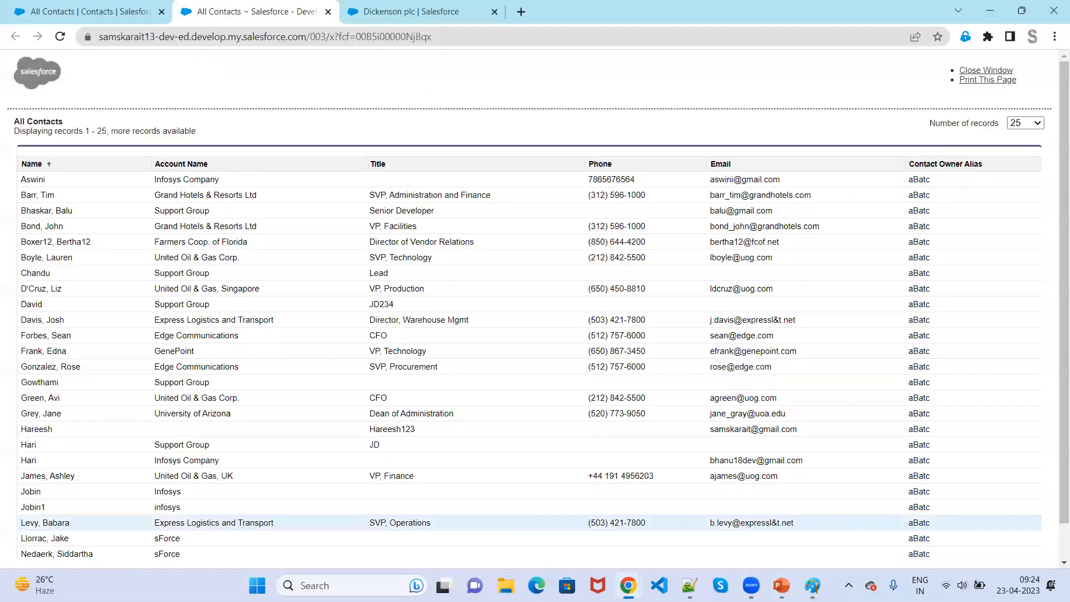
click(328, 11)
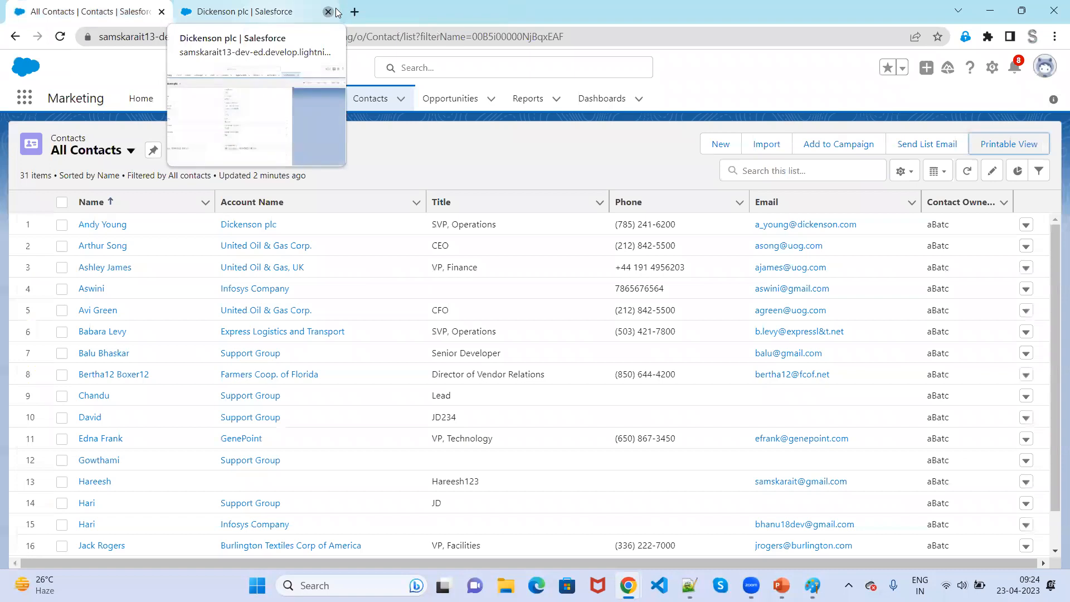
click(329, 12)
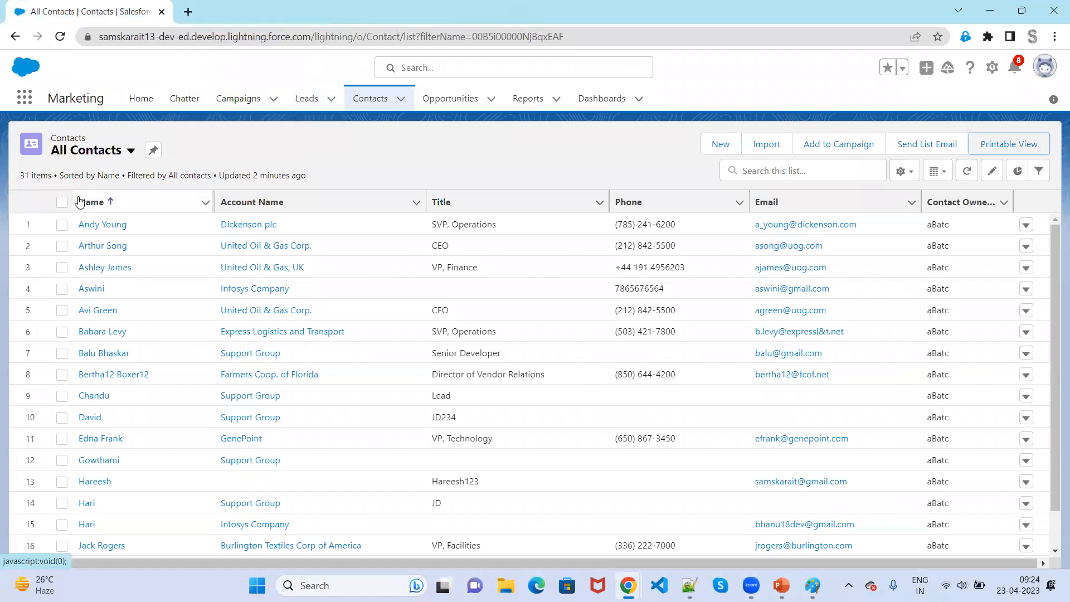
Sort the All Contacts list by Name in descending order, then back in ascending order.
click(111, 204)
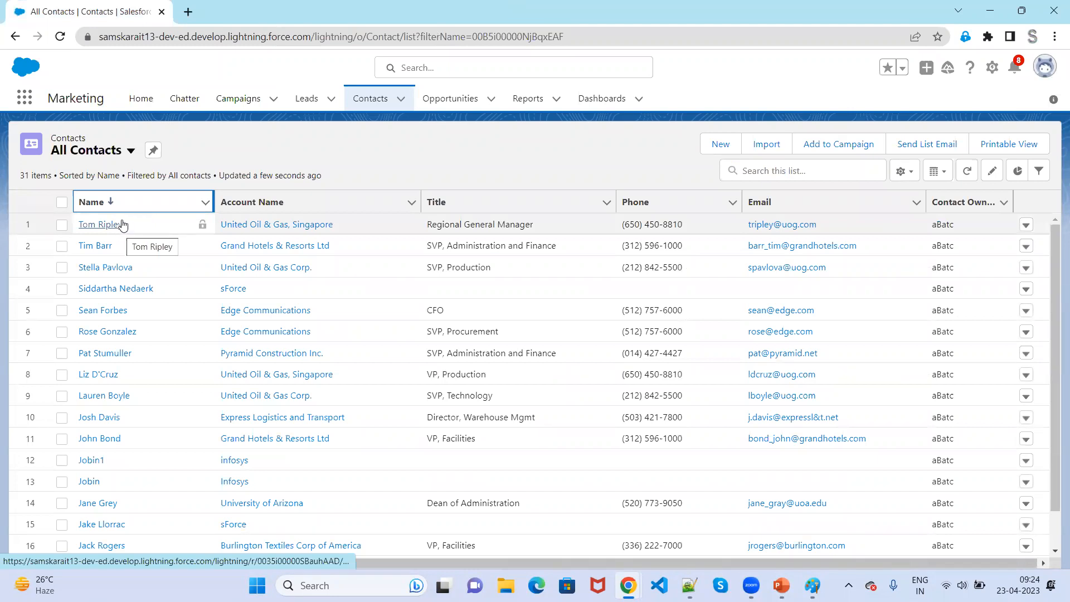
click(111, 204)
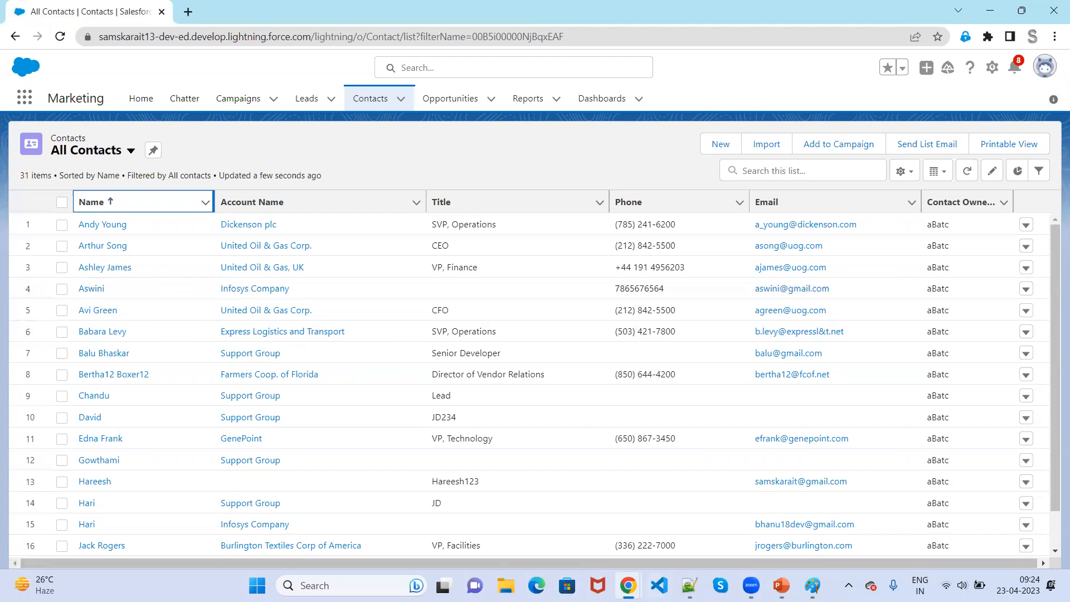
In the Salesforce Classic window, sort the All Opportunities list by Opportunity Name in descending order, then back in ascending order.
mouse_move(628, 585)
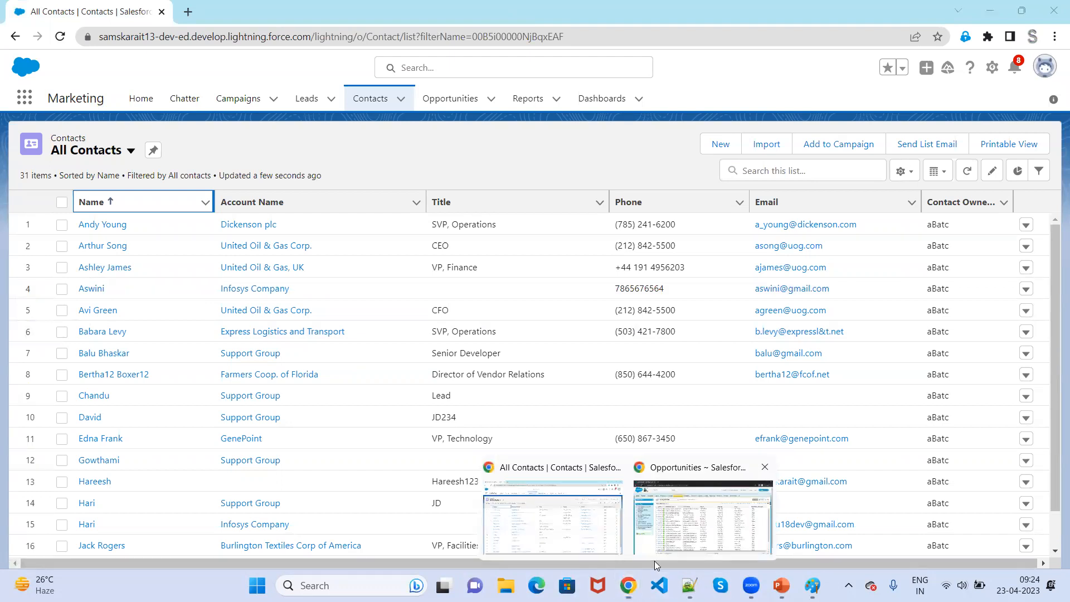
click(694, 463)
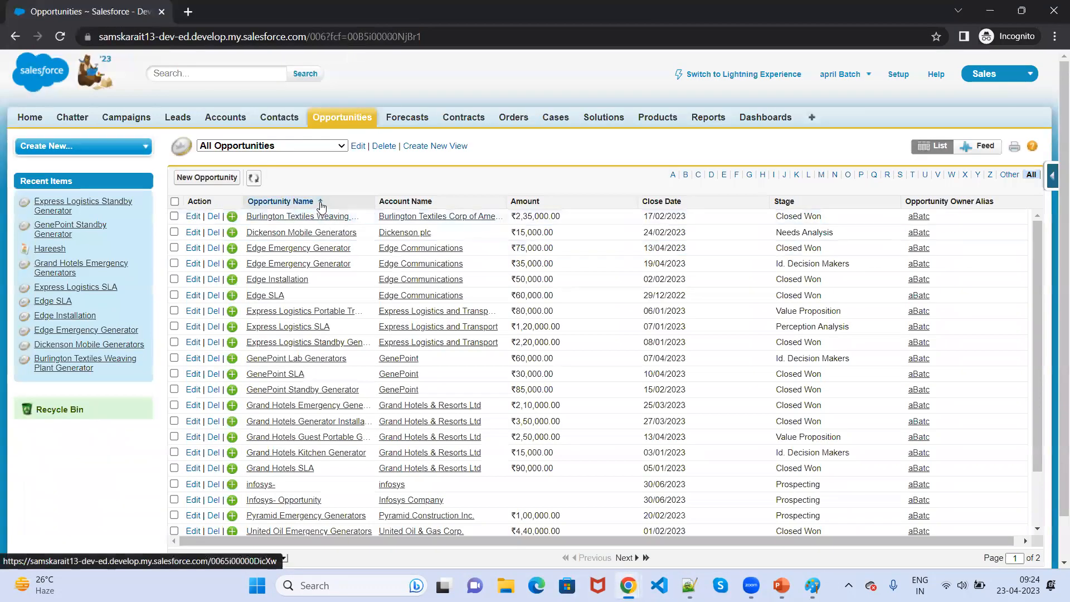
click(323, 205)
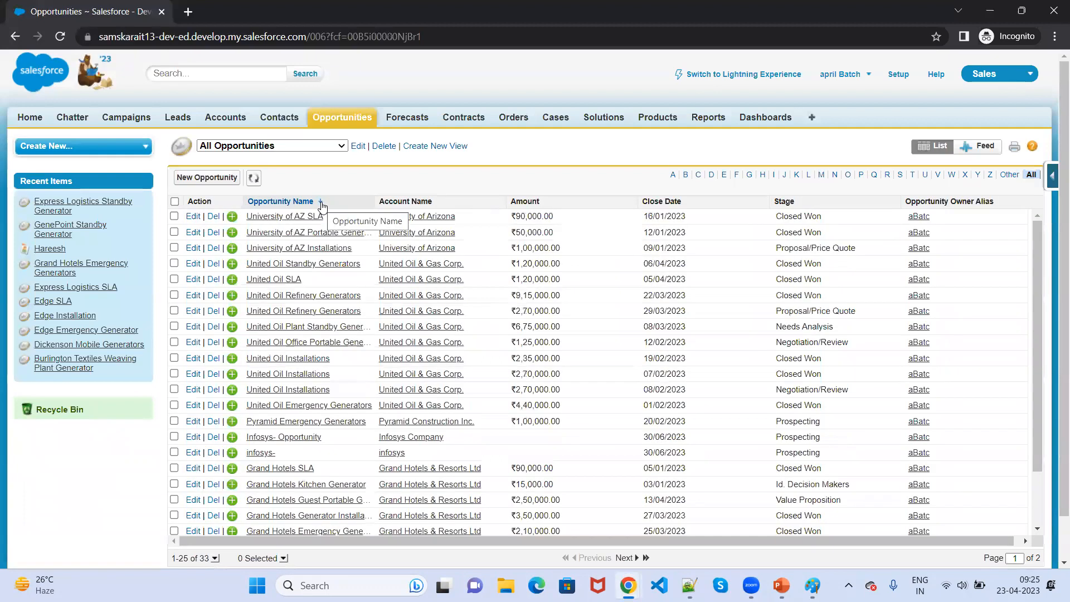
click(324, 206)
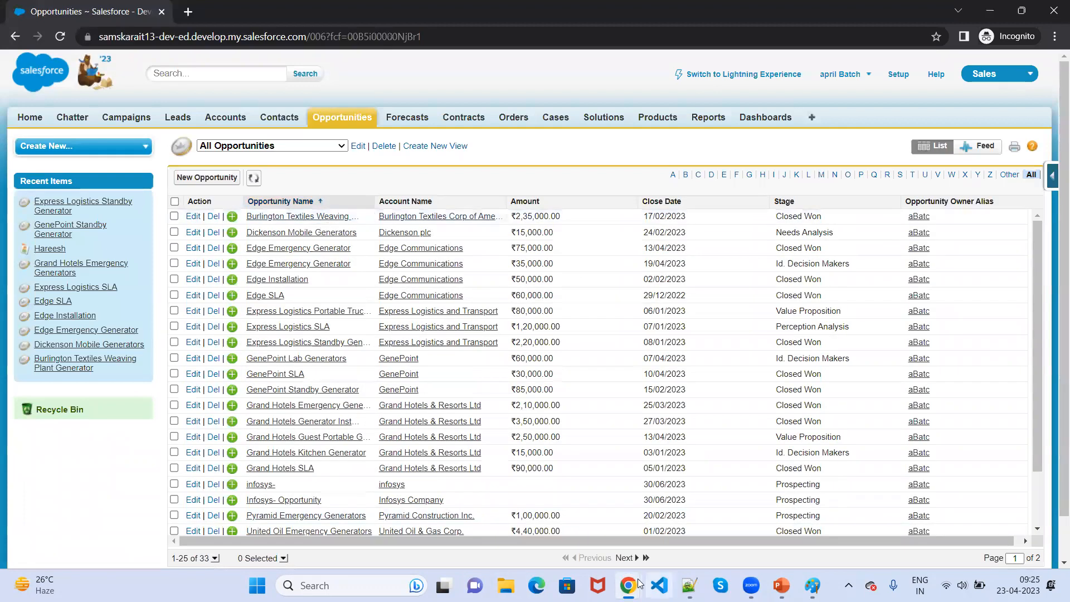
Compare the Lightning All Contacts list with the Classic All Opportunities list and outline Classic's alphabet filter row with a red rectangle.
mouse_move(628, 586)
click(596, 564)
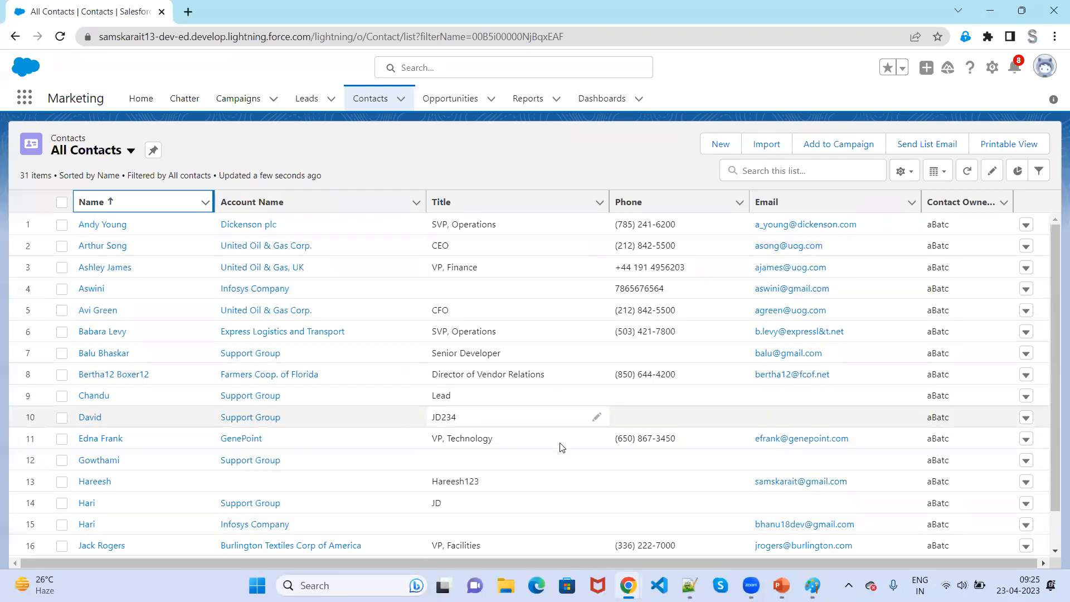
mouse_move(630, 584)
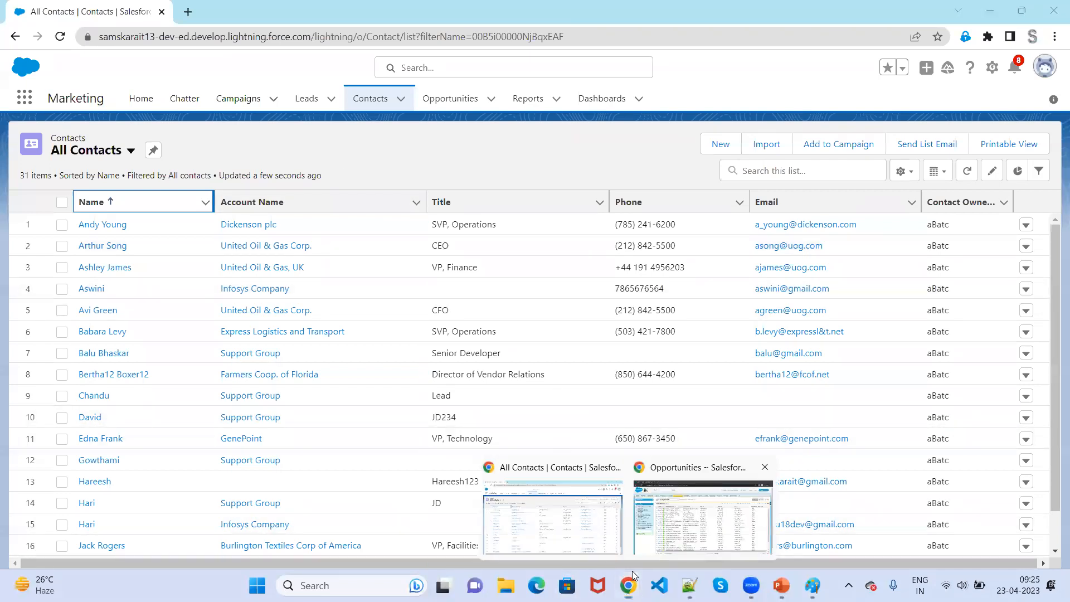
click(697, 520)
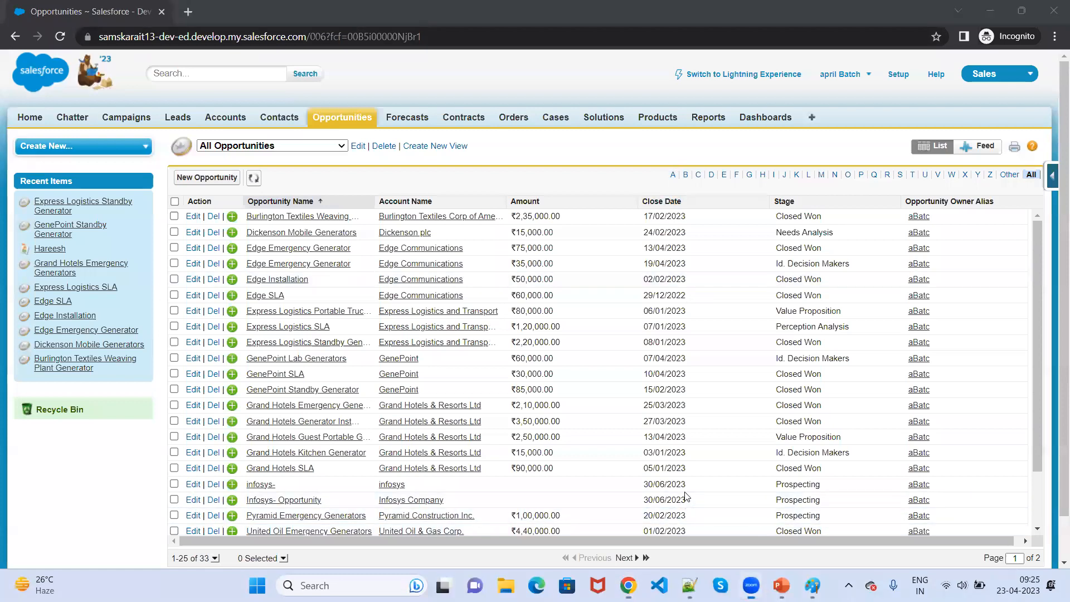
drag(653, 172, 1029, 183)
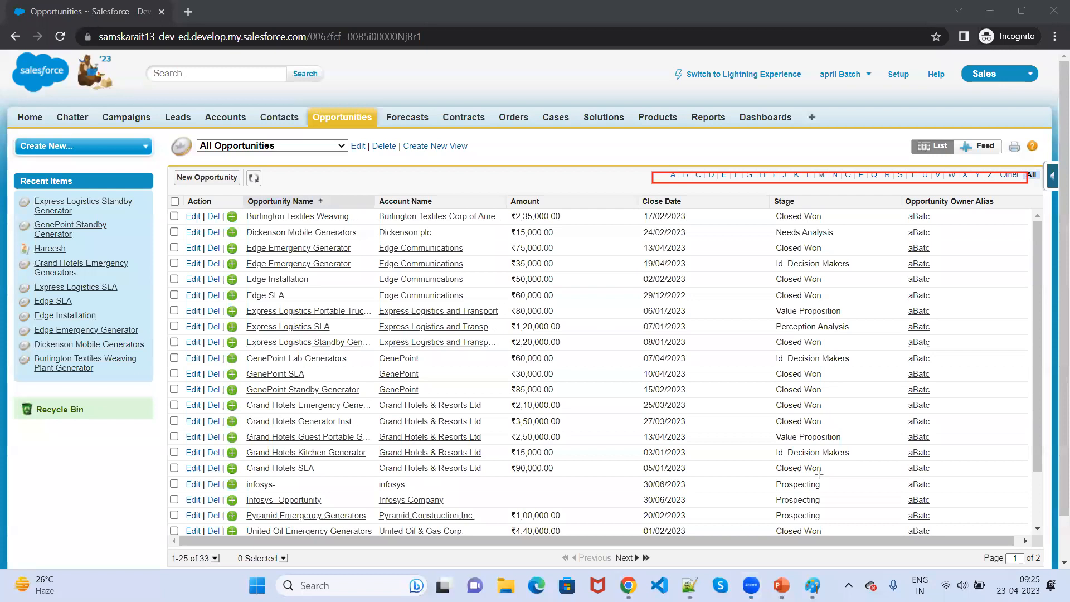
Filter the Classic All Opportunities list by the initial letters P, G, W, E, D and B in turn.
click(861, 175)
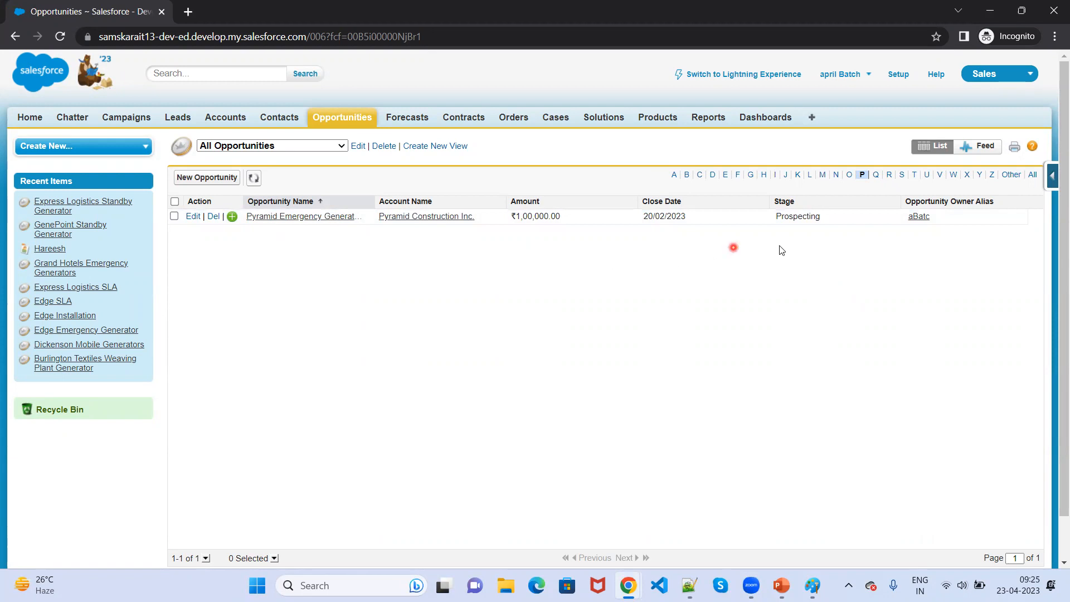
click(751, 175)
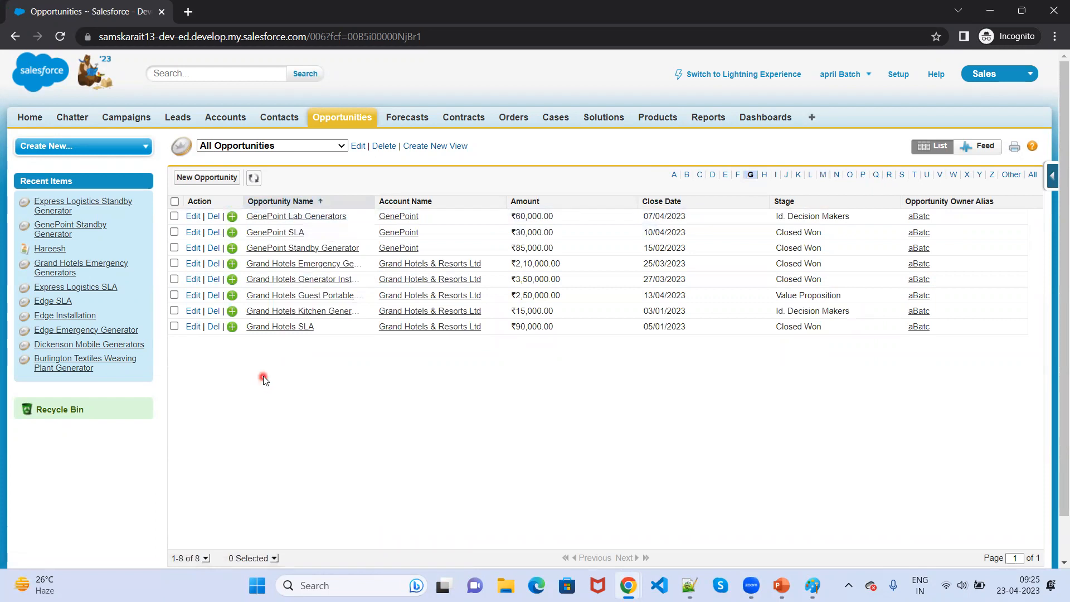
click(953, 175)
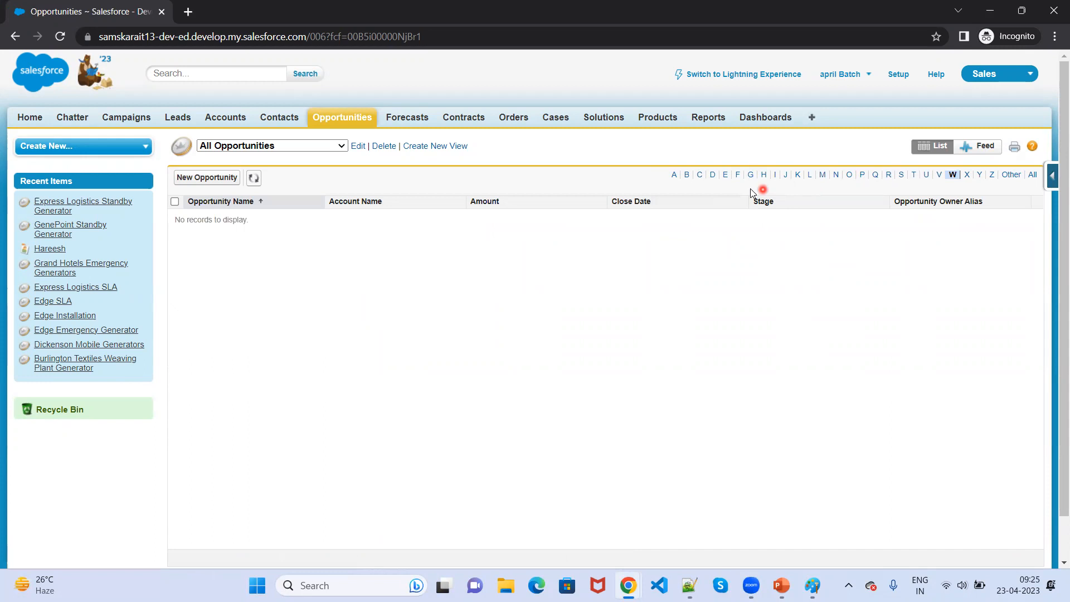
click(726, 174)
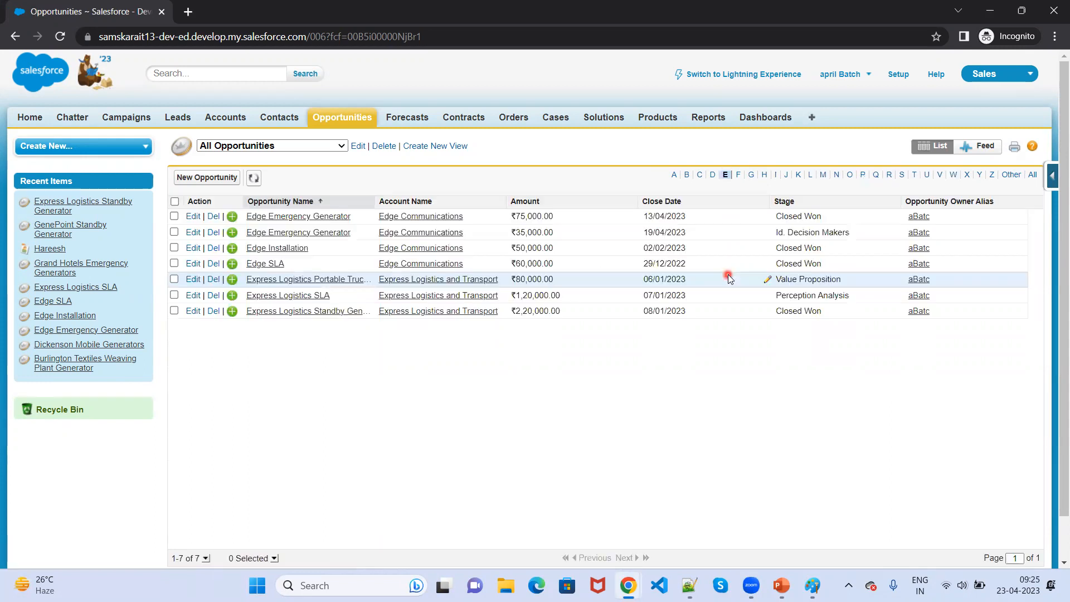
click(712, 174)
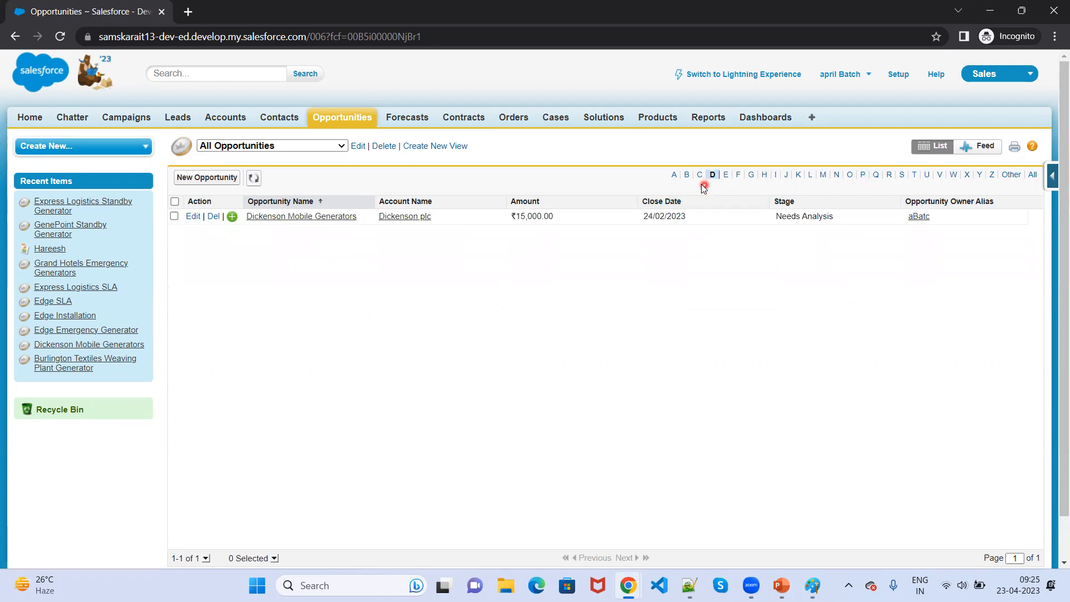
click(686, 174)
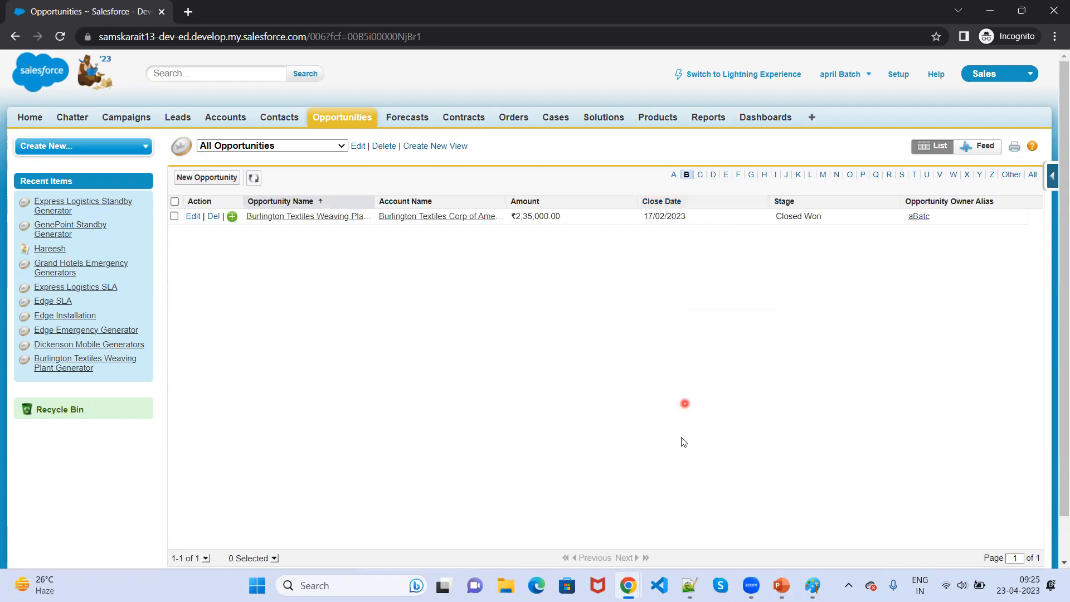
Switch back to the Salesforce Lightning window showing the All Contacts list.
mouse_move(629, 585)
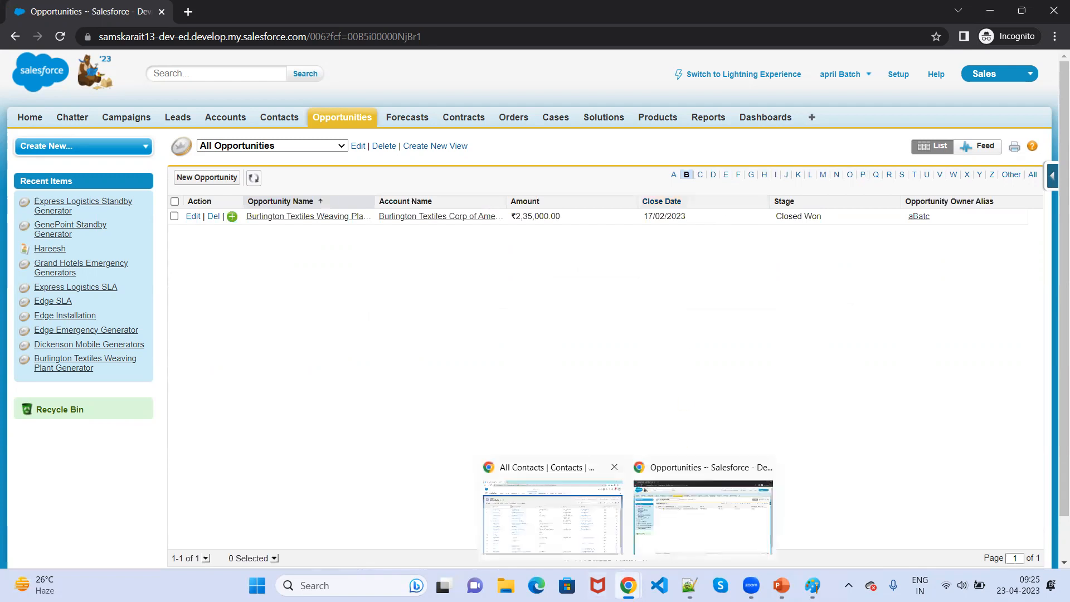
click(545, 502)
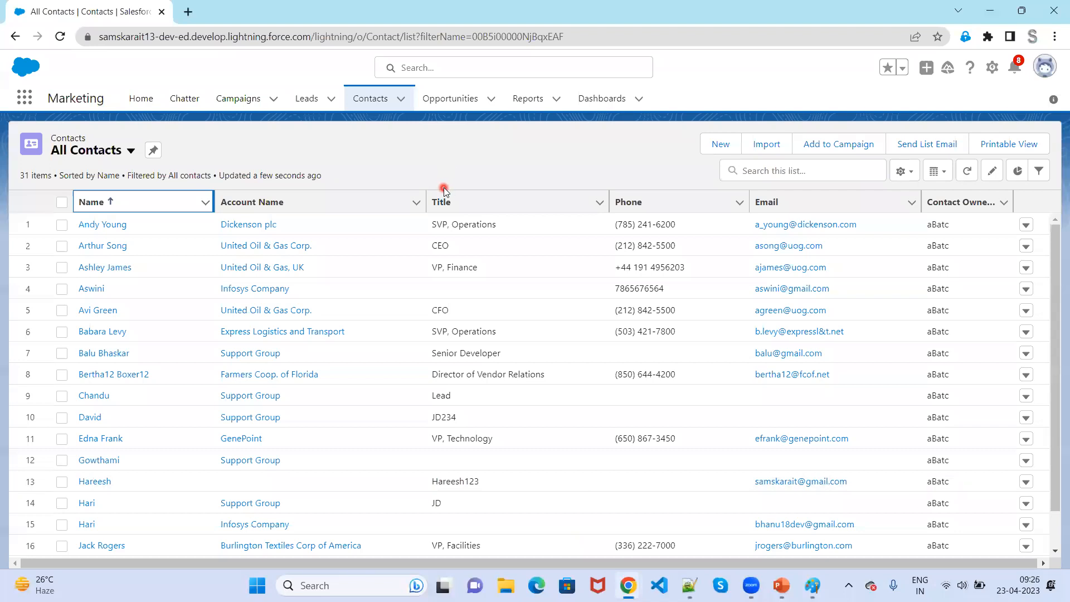
Search the Lightning All Contacts list by a contact's first name.
click(774, 171)
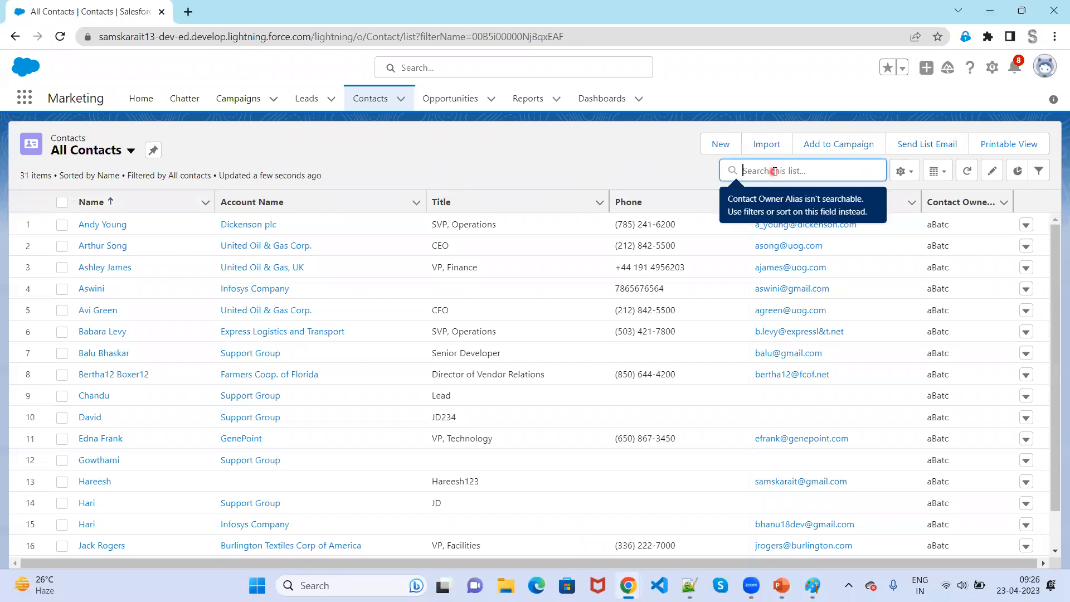
text(andy)
key(Return)
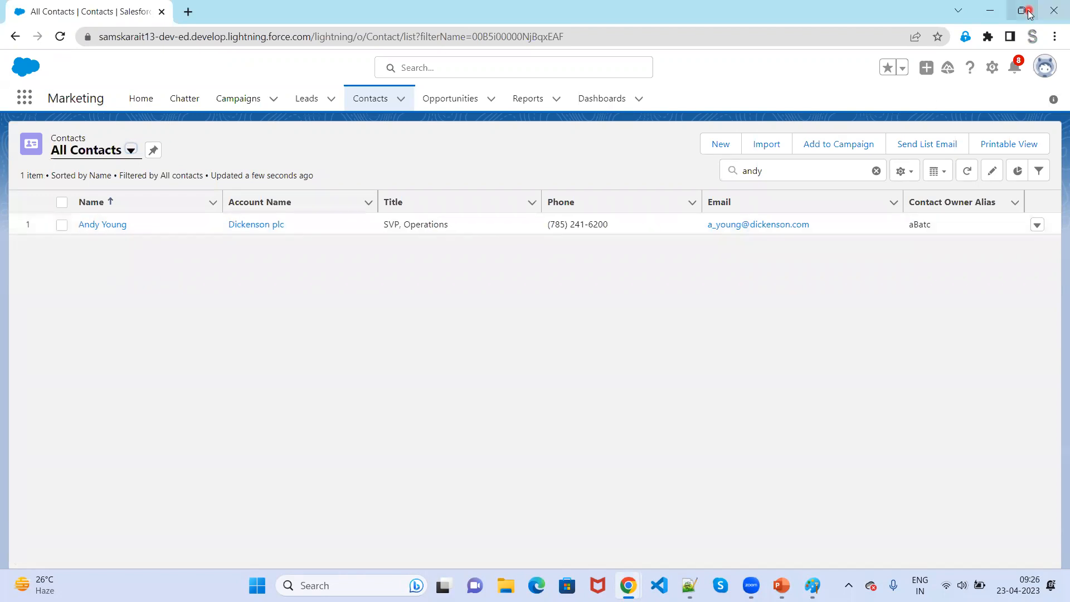
Switch to the PowerPoint slide show and advance to the "Pagination in Classic" slide.
click(998, 16)
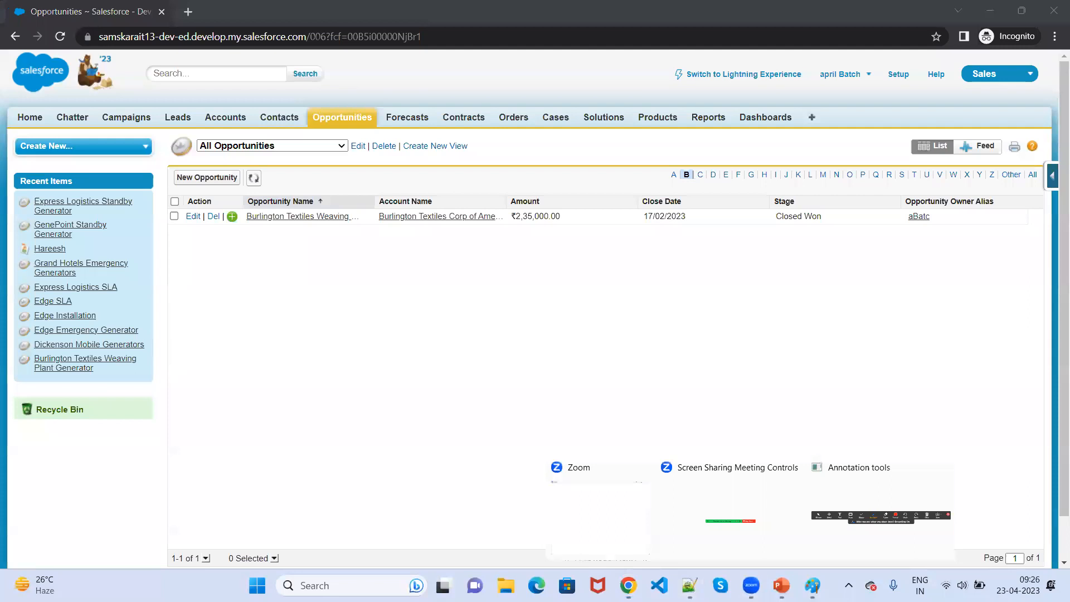
click(781, 585)
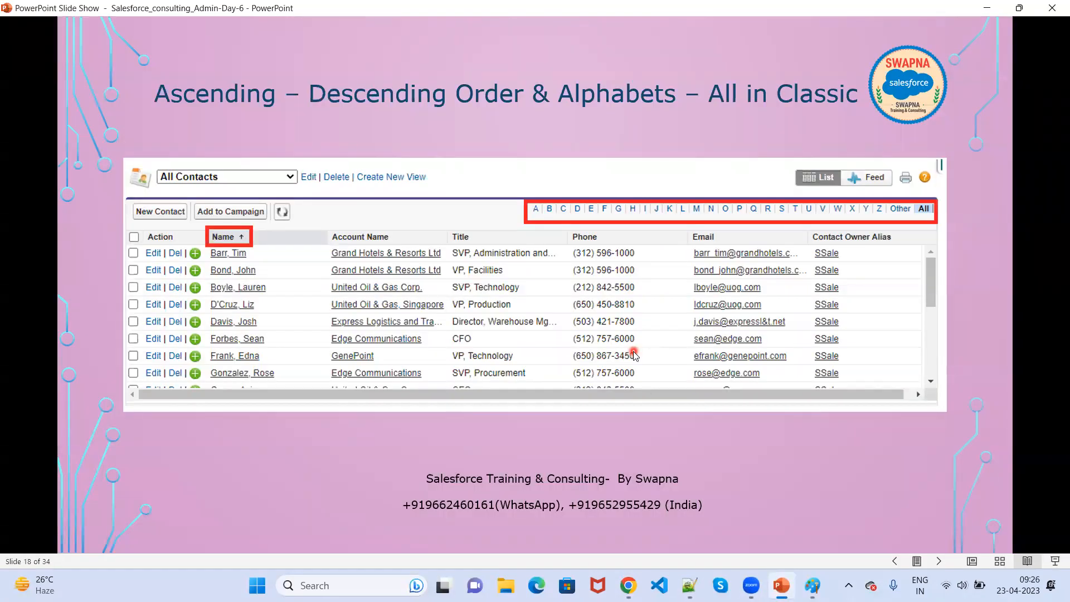
key(Right)
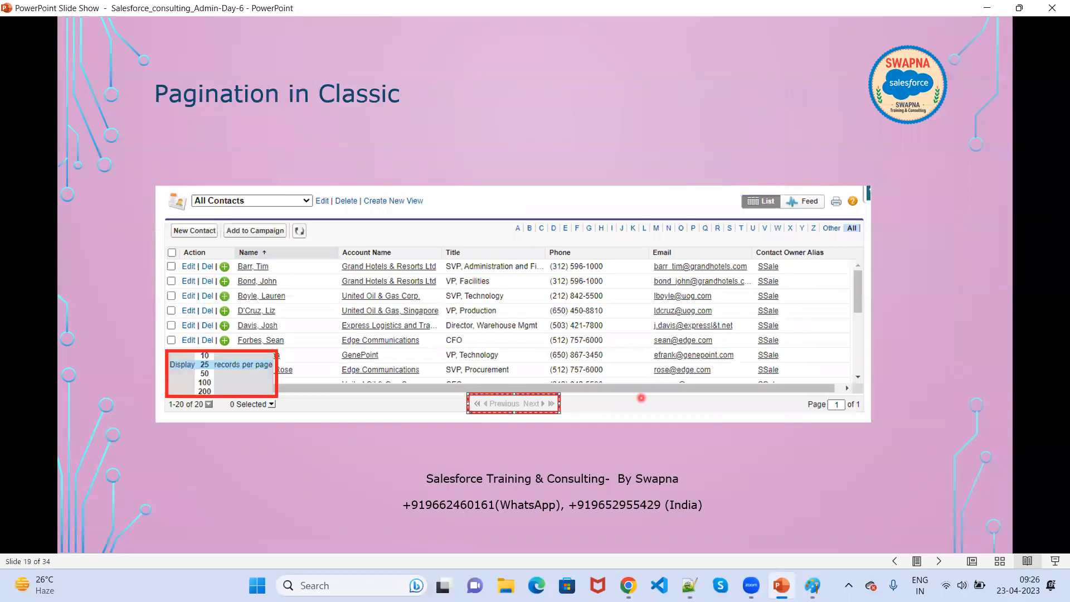
Return to the Salesforce Classic window and remove the initial-letter filter so the All Opportunities list covers all letters.
mouse_move(629, 586)
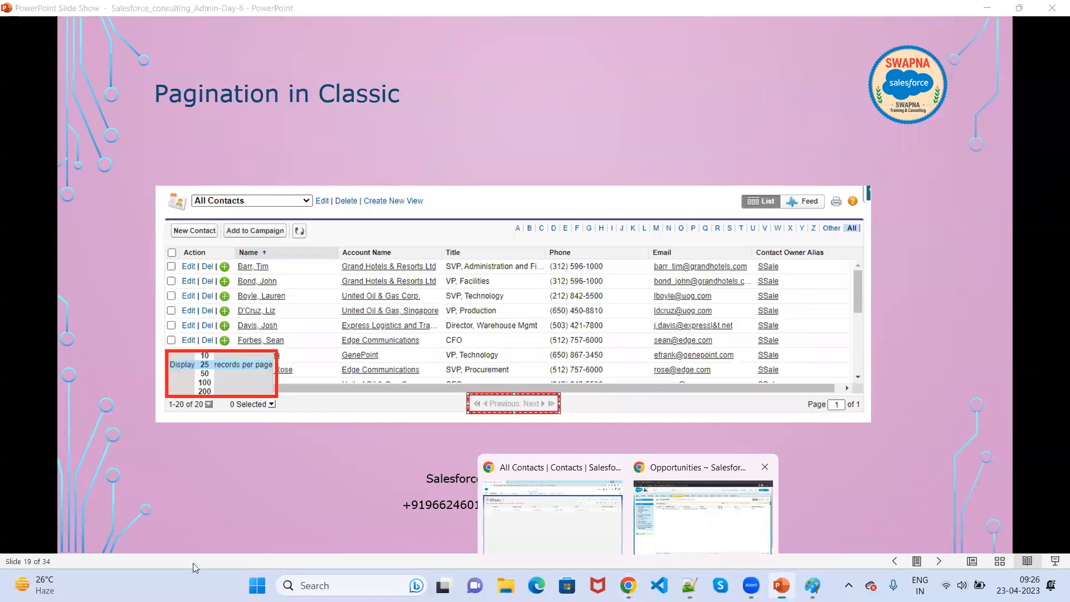
key(alt+Tab)
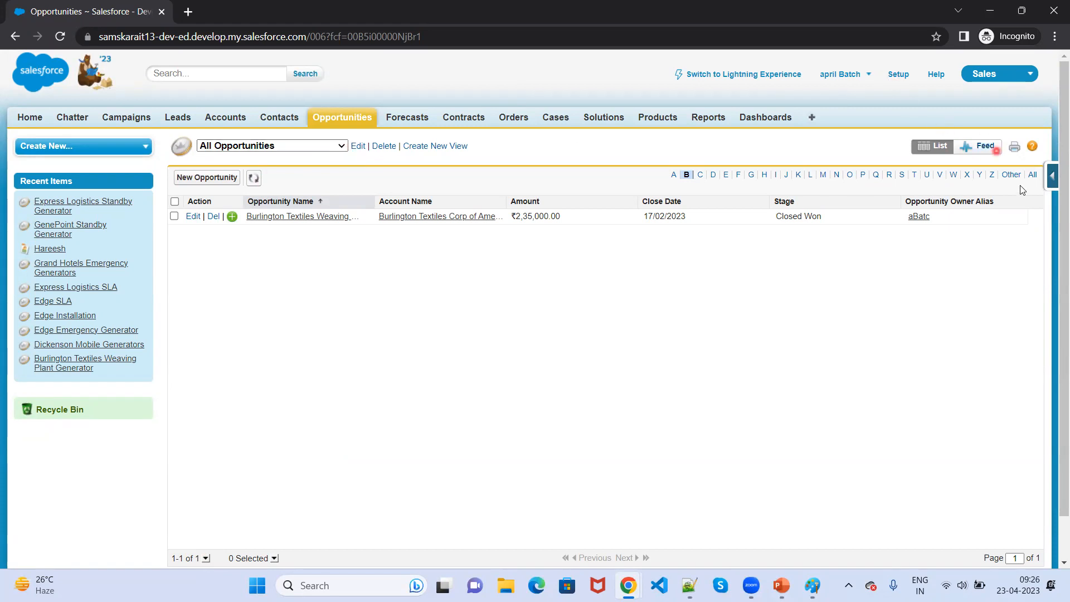
click(1033, 175)
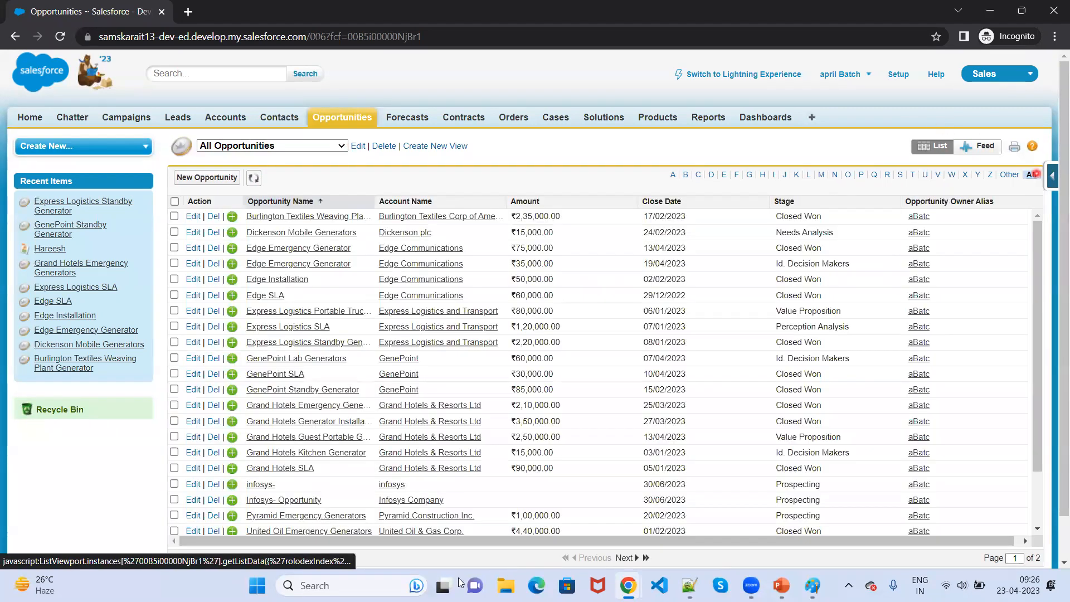
click(315, 488)
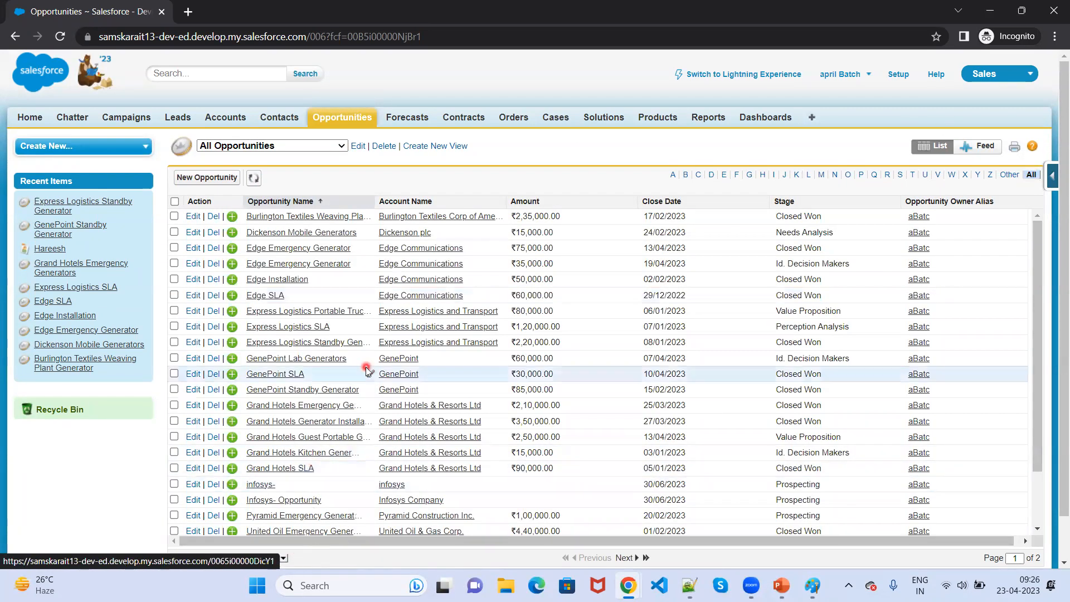
Set the Classic All Opportunities list to display 10 records per page and advance through pages 2 and 3.
scroll(371, 383, down, 3)
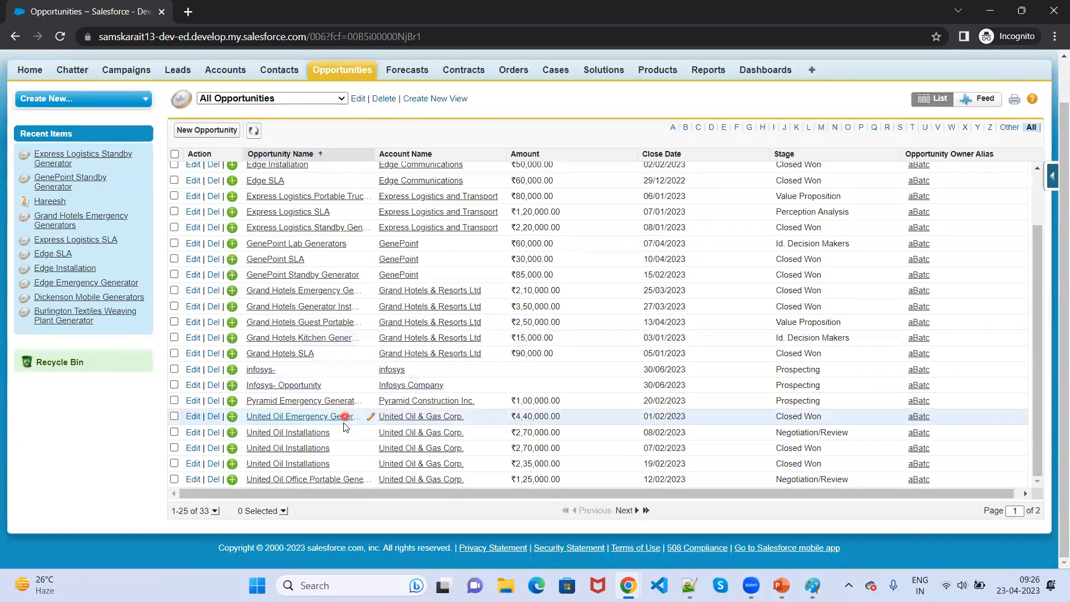
click(215, 511)
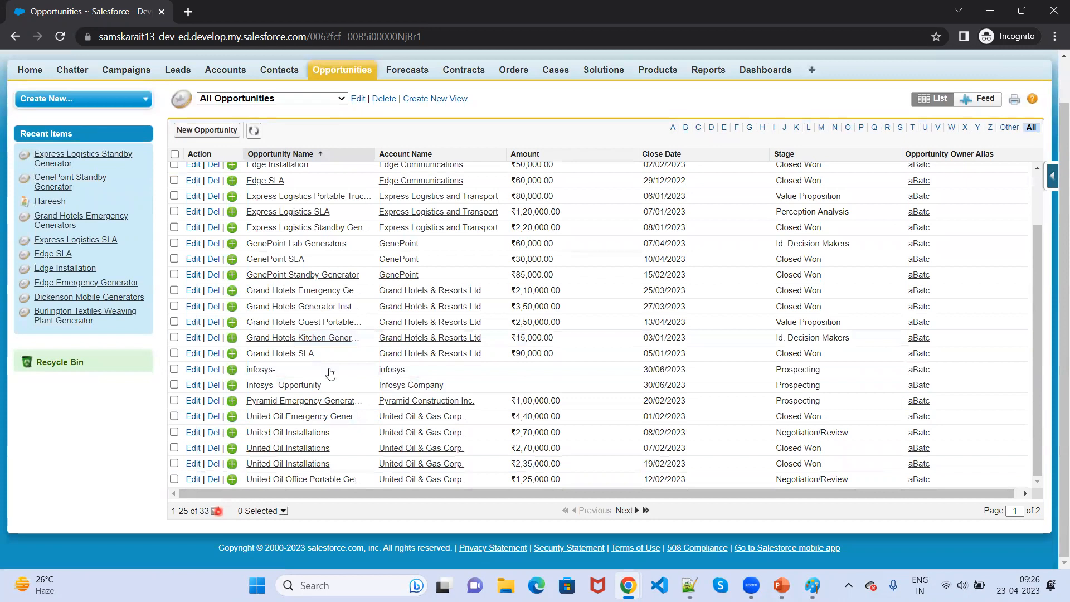
click(824, 368)
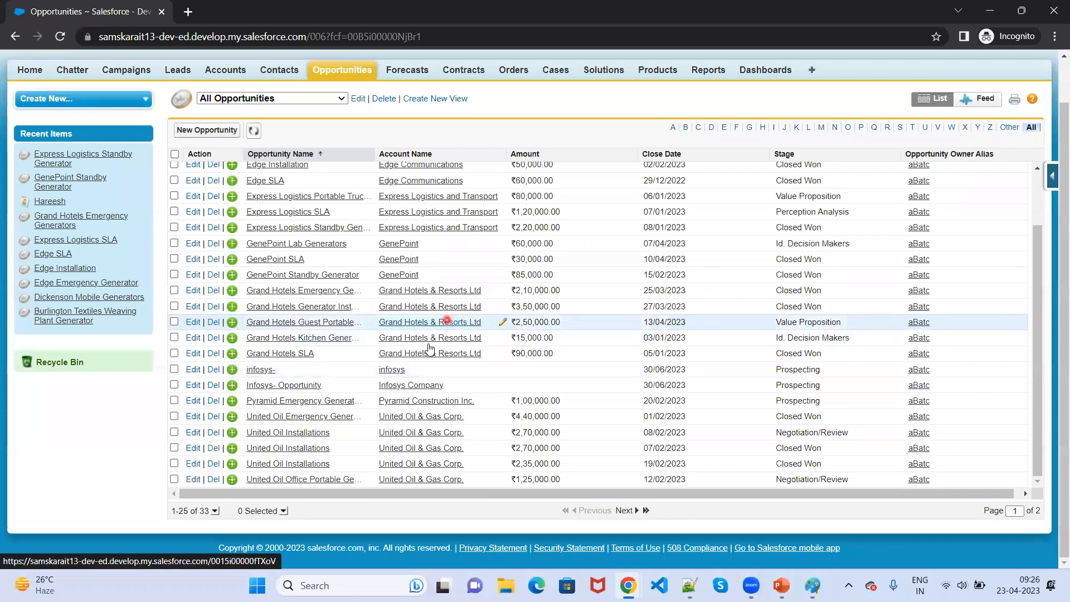
click(213, 511)
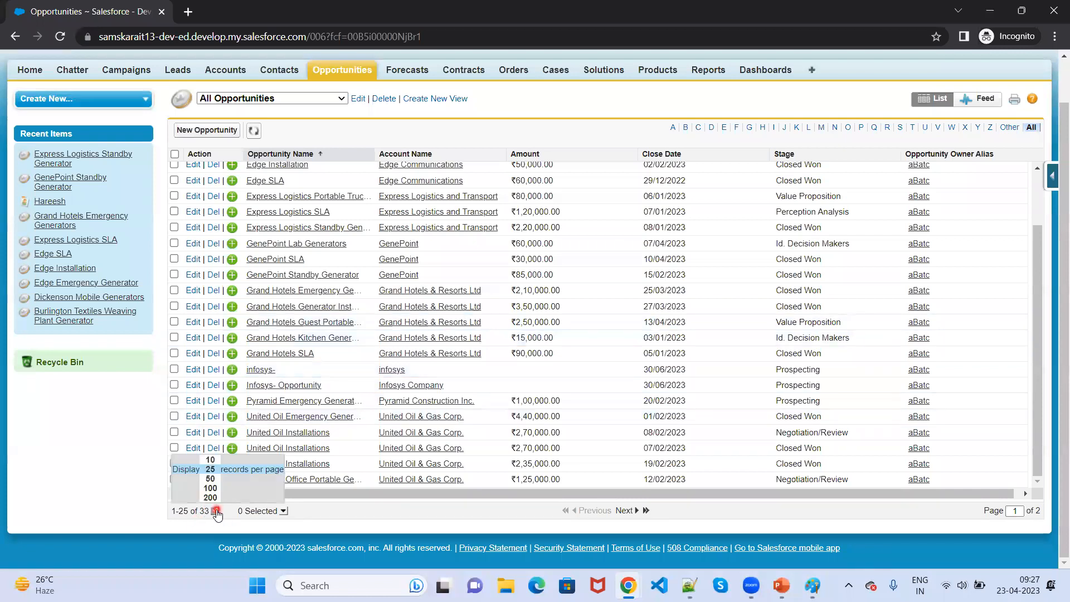
click(237, 460)
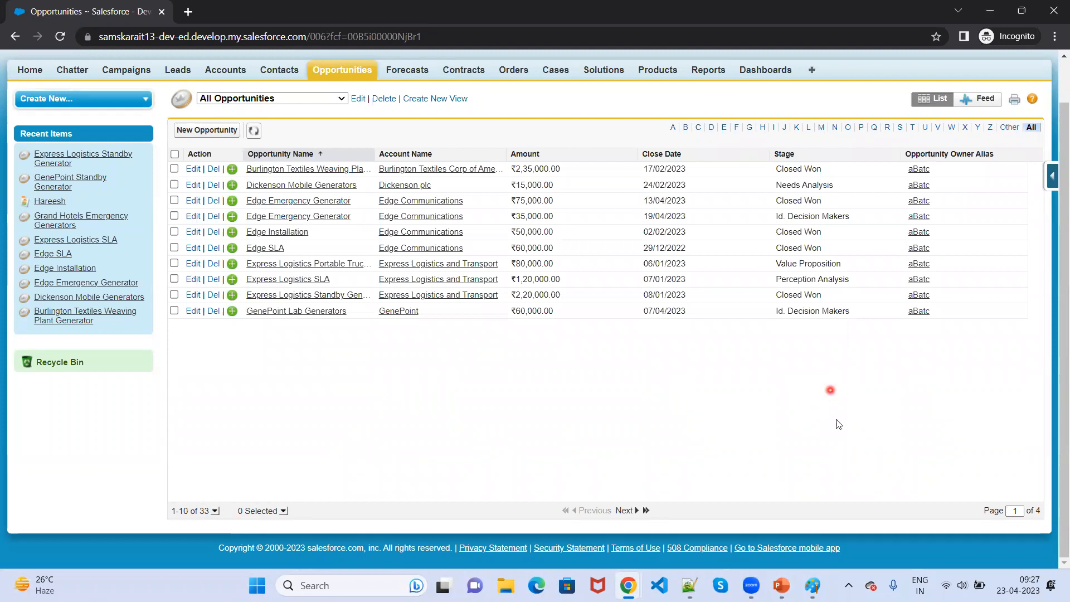
click(936, 493)
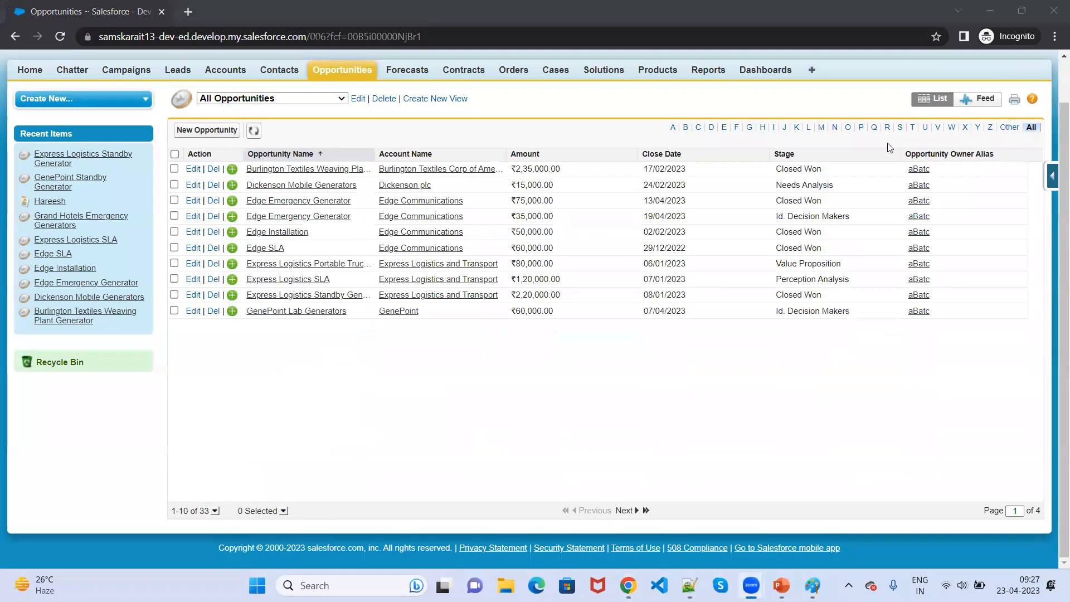
click(625, 511)
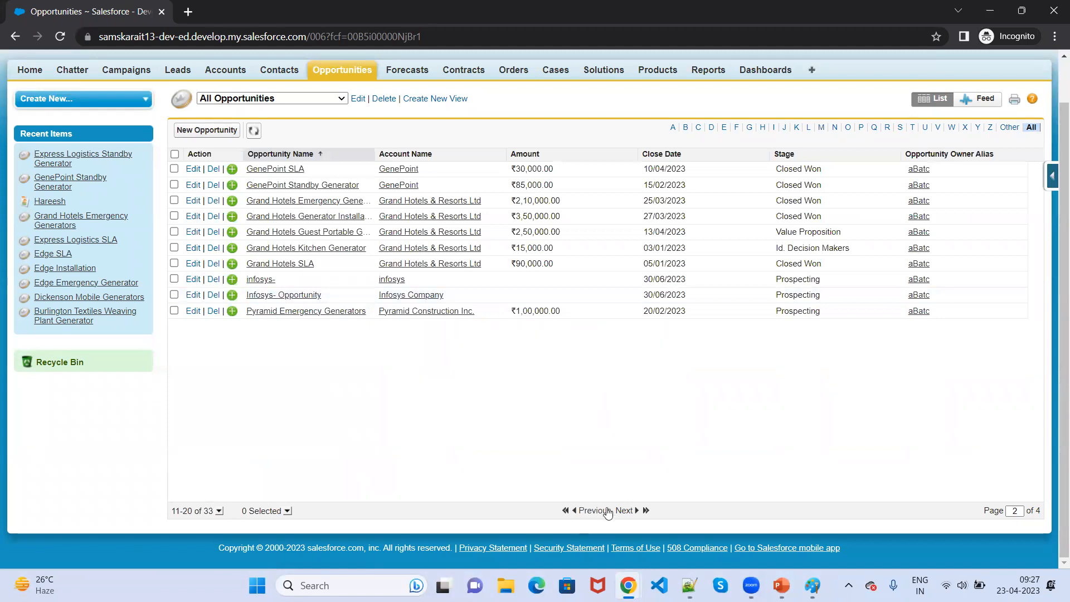
click(624, 512)
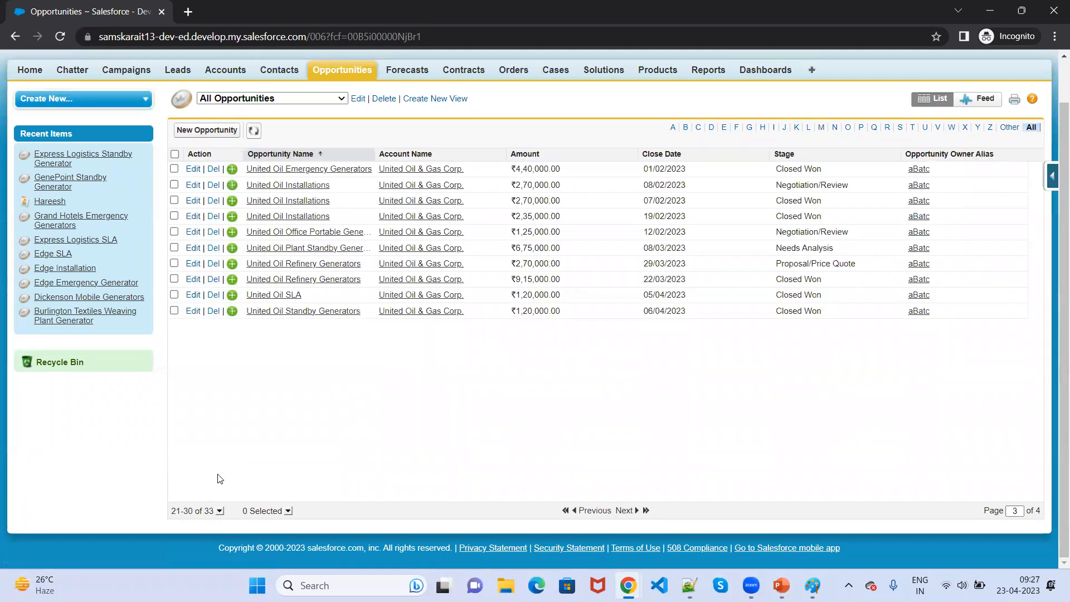
Set the All Opportunities list to display 25 records per page, look through the first page and go to page 2.
click(219, 511)
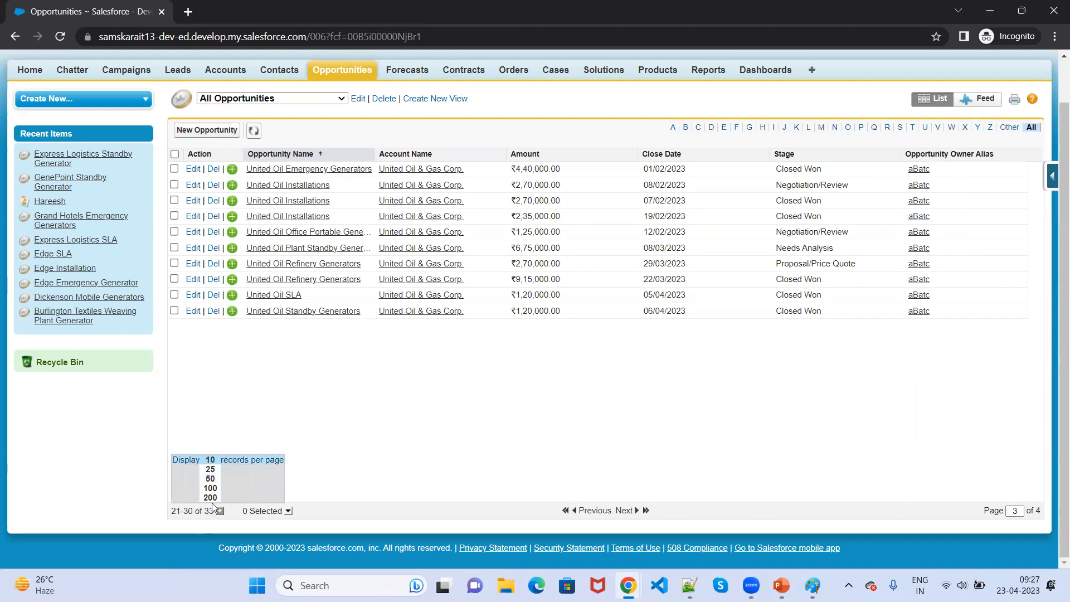
click(210, 470)
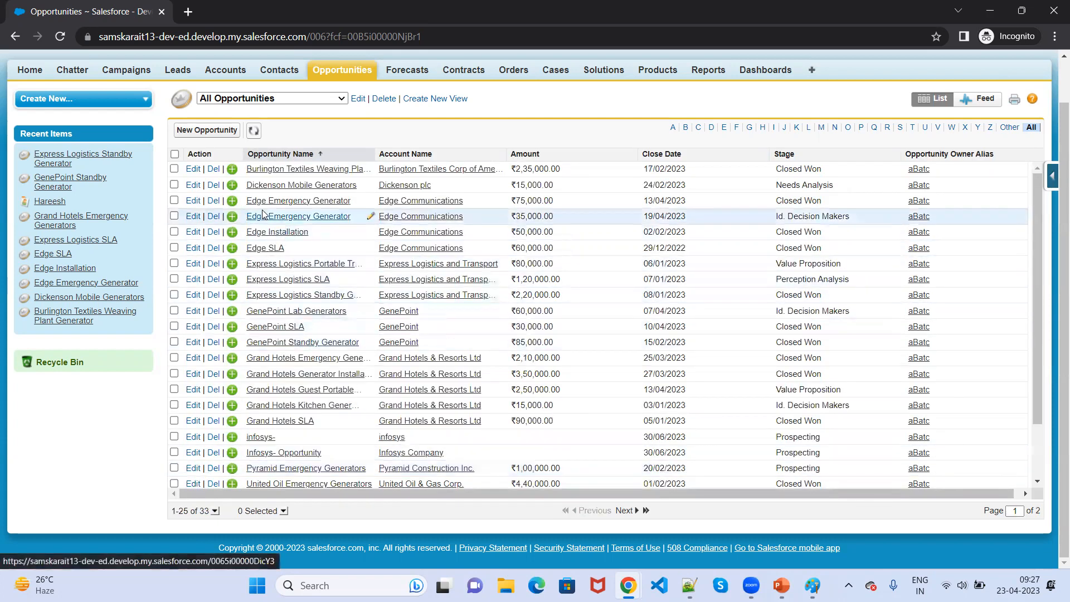
scroll(431, 382, down, 1)
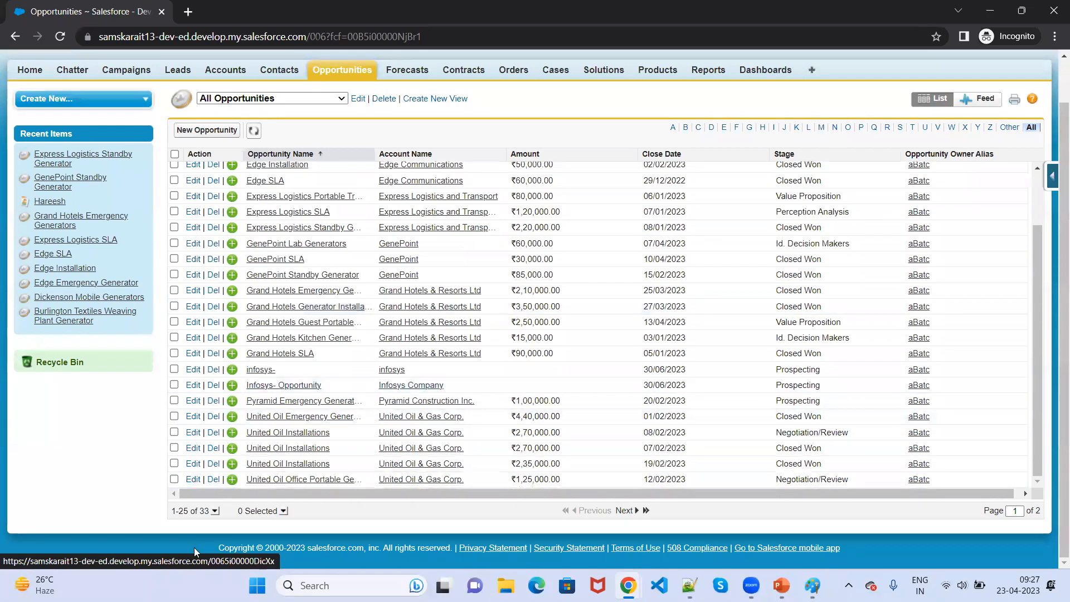
scroll(282, 317, up, 1)
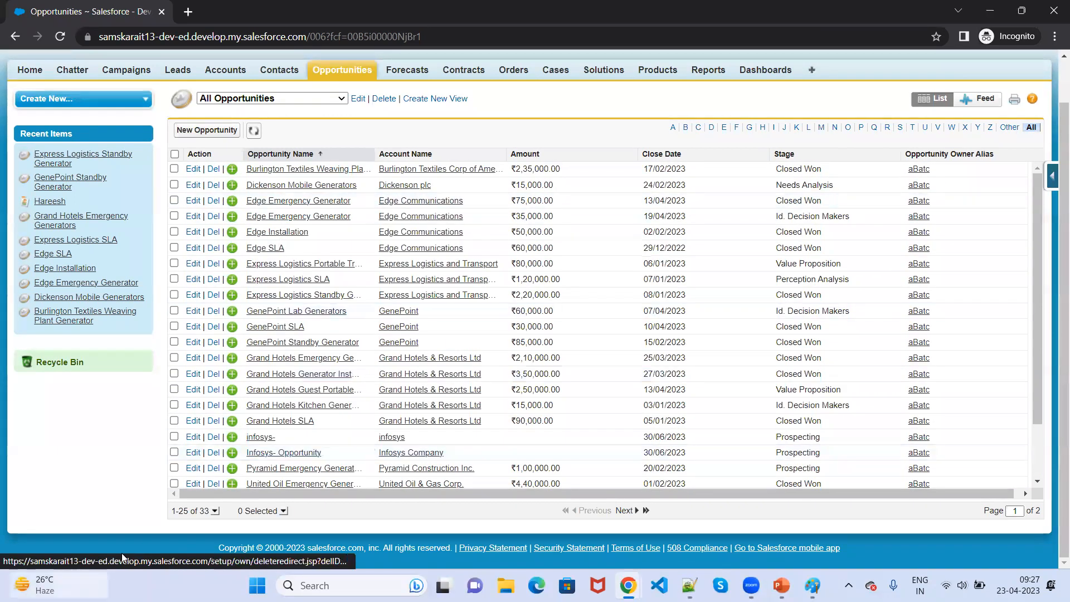
click(624, 511)
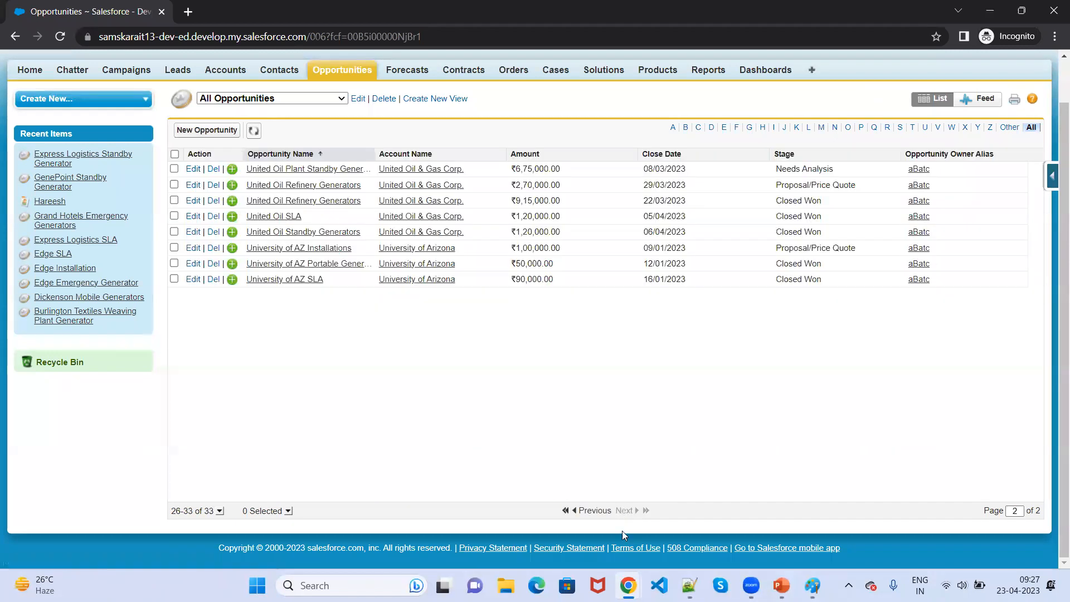
Switch to the Salesforce Lightning window, clear the list search and reload the All Contacts list view.
mouse_move(629, 585)
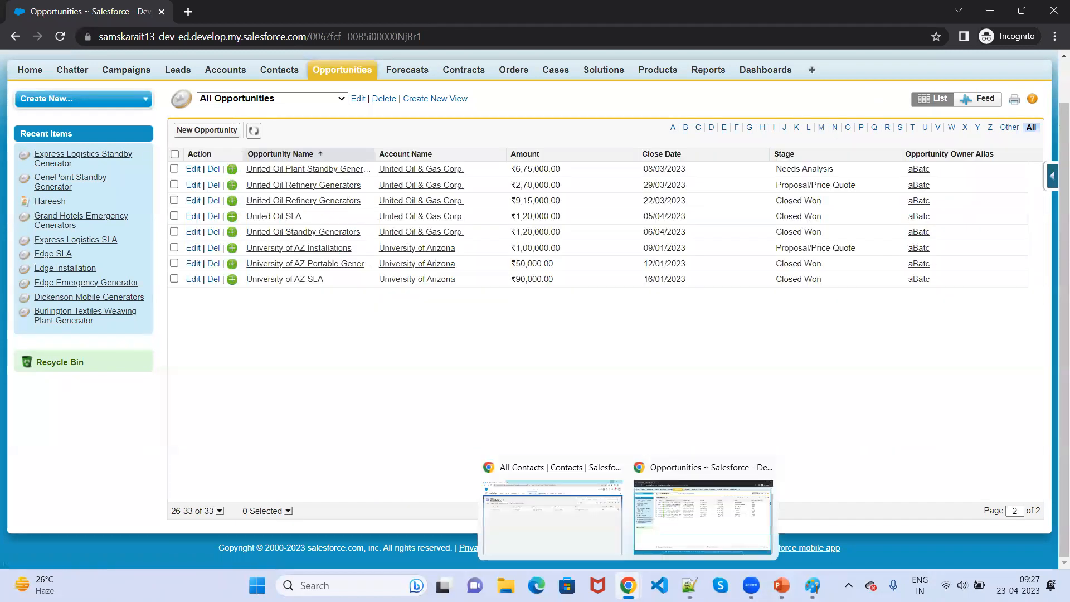
click(585, 528)
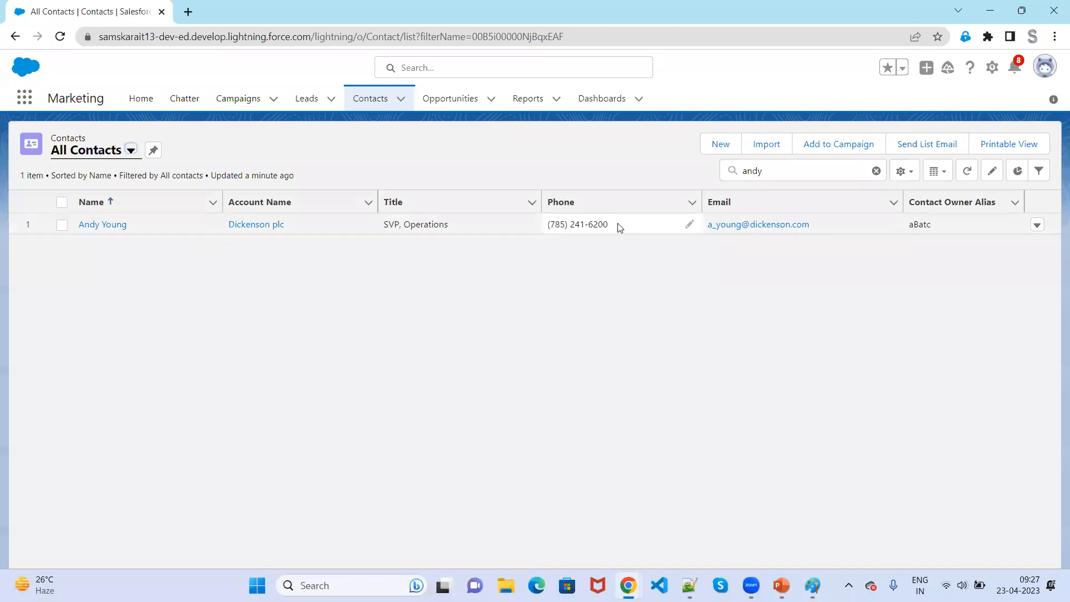
click(877, 170)
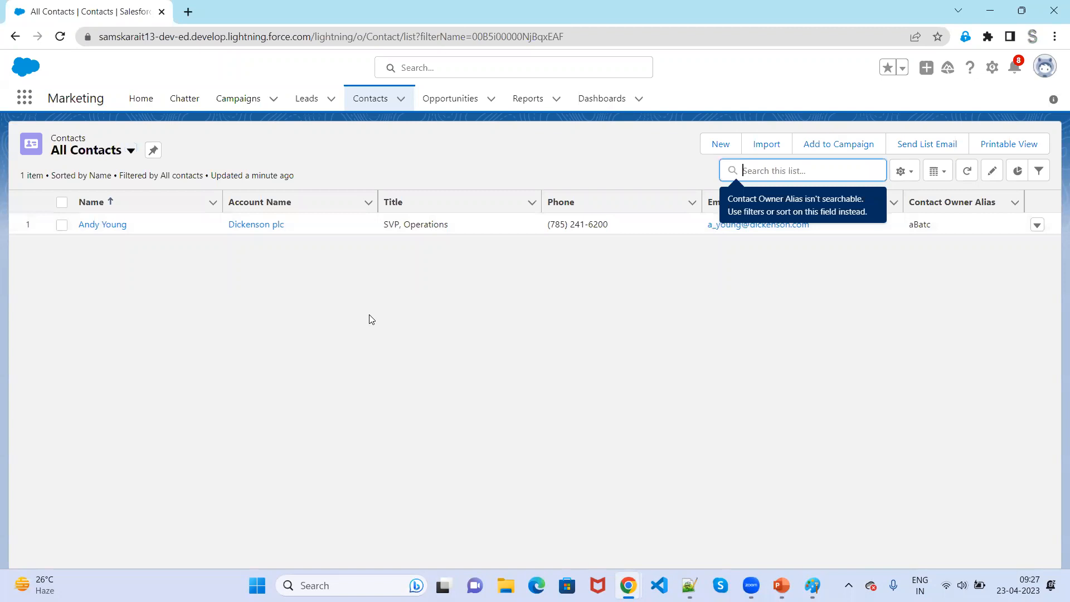
click(130, 151)
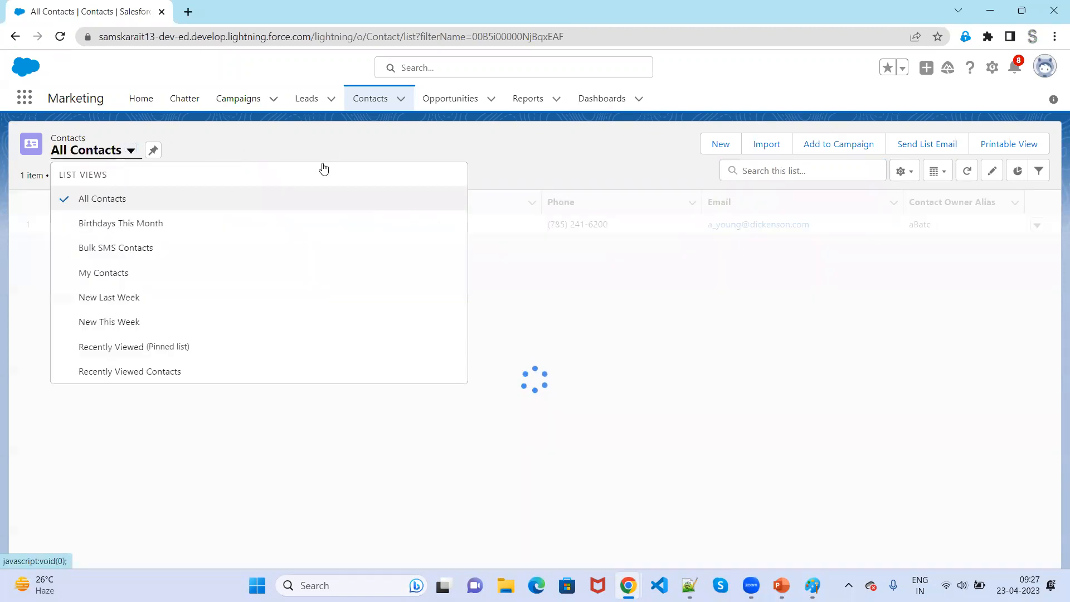
click(224, 204)
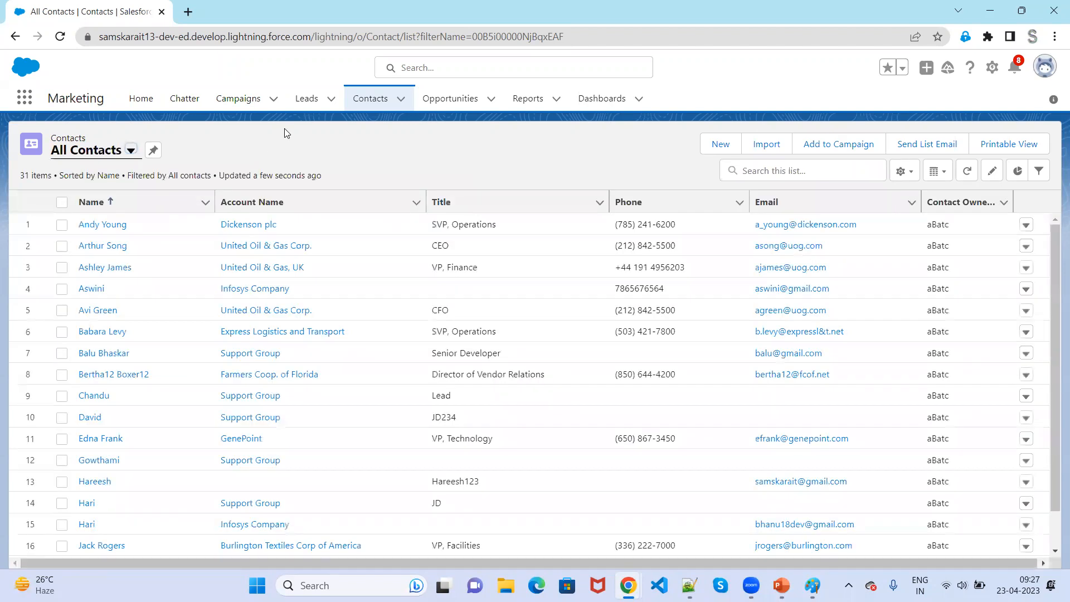
Look through the Lightning All Contacts list down to its last record, then reselect the All Contacts list view.
scroll(396, 390, down, 5)
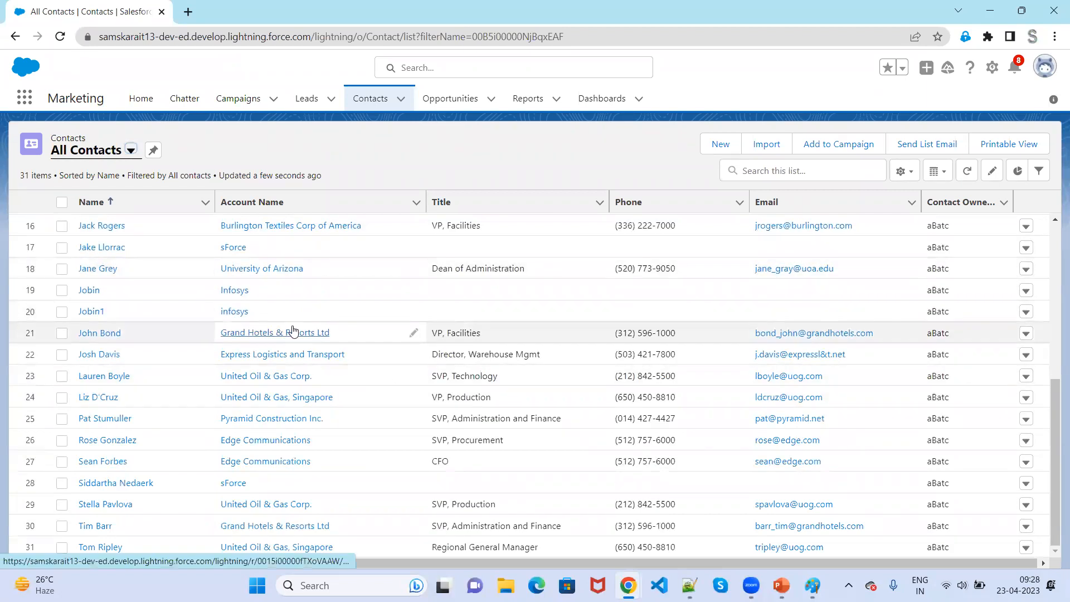
scroll(292, 331, up, 5)
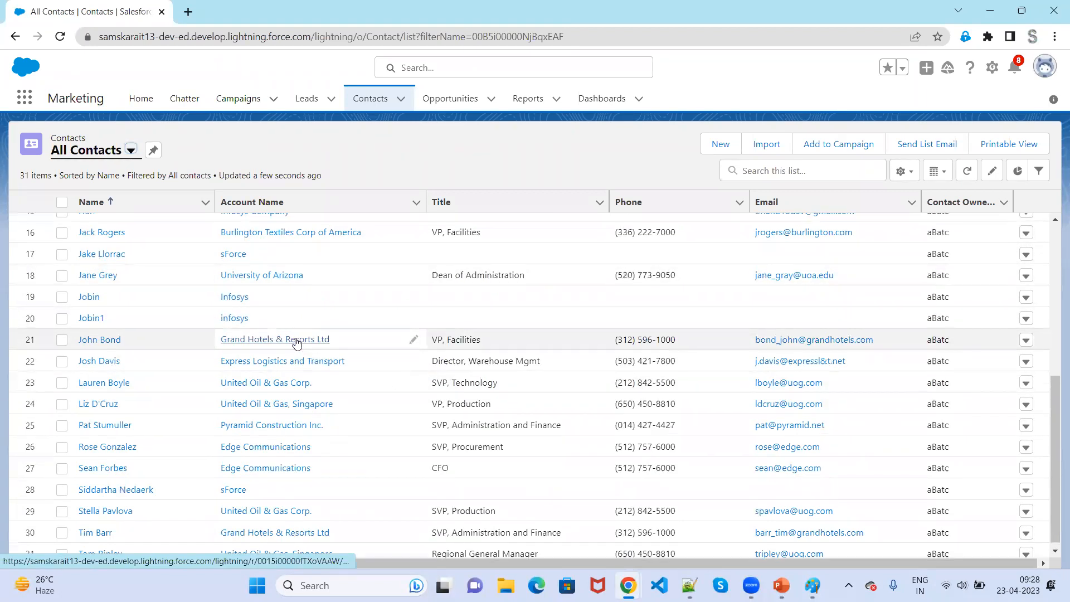
scroll(288, 341, down, 4)
scroll(287, 342, down, 1)
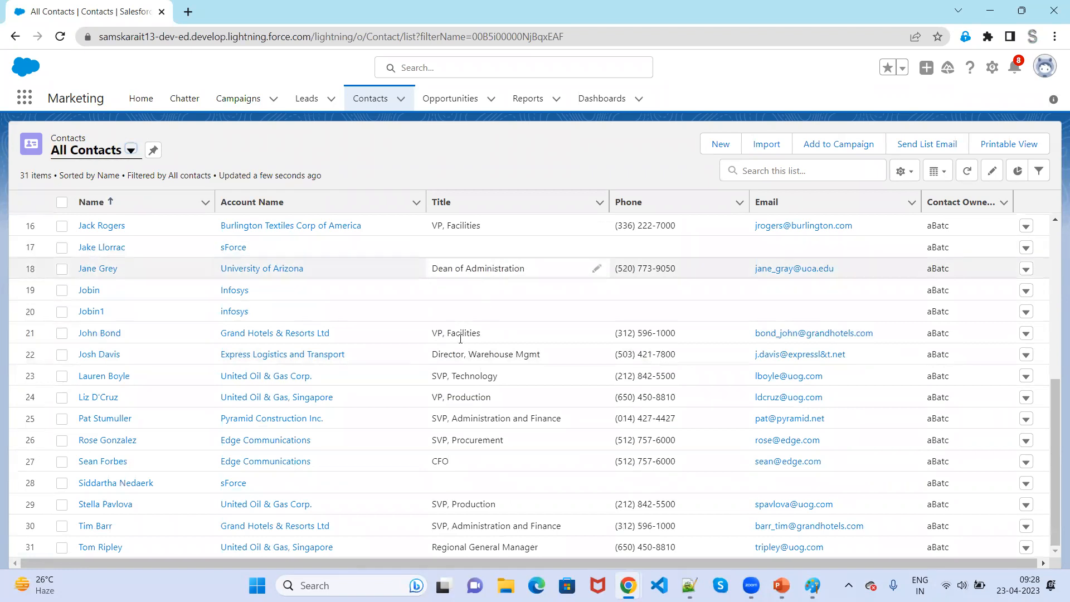
click(650, 138)
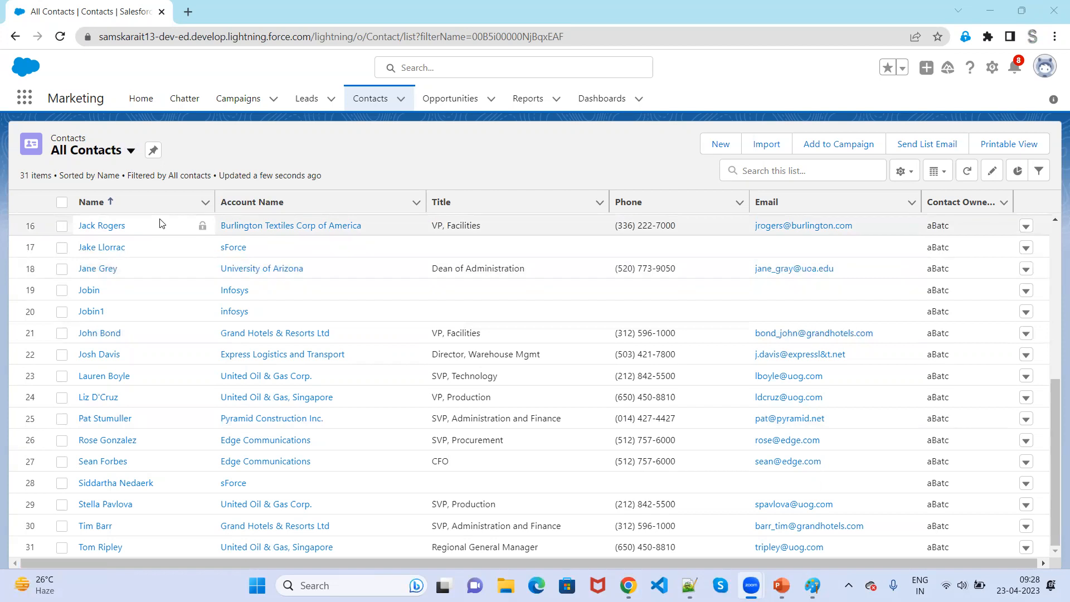
click(132, 150)
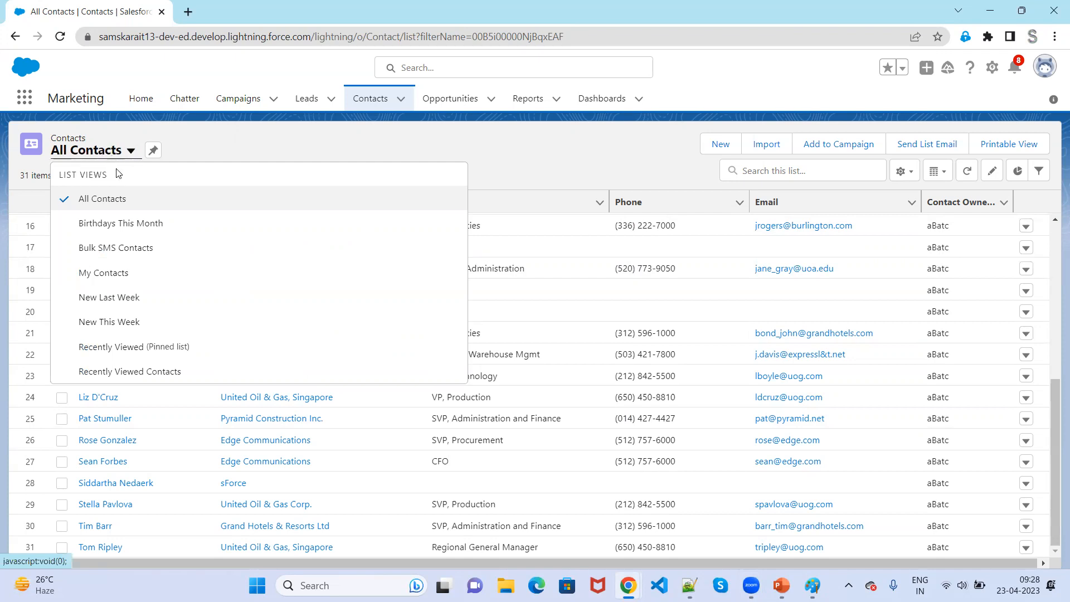
click(122, 203)
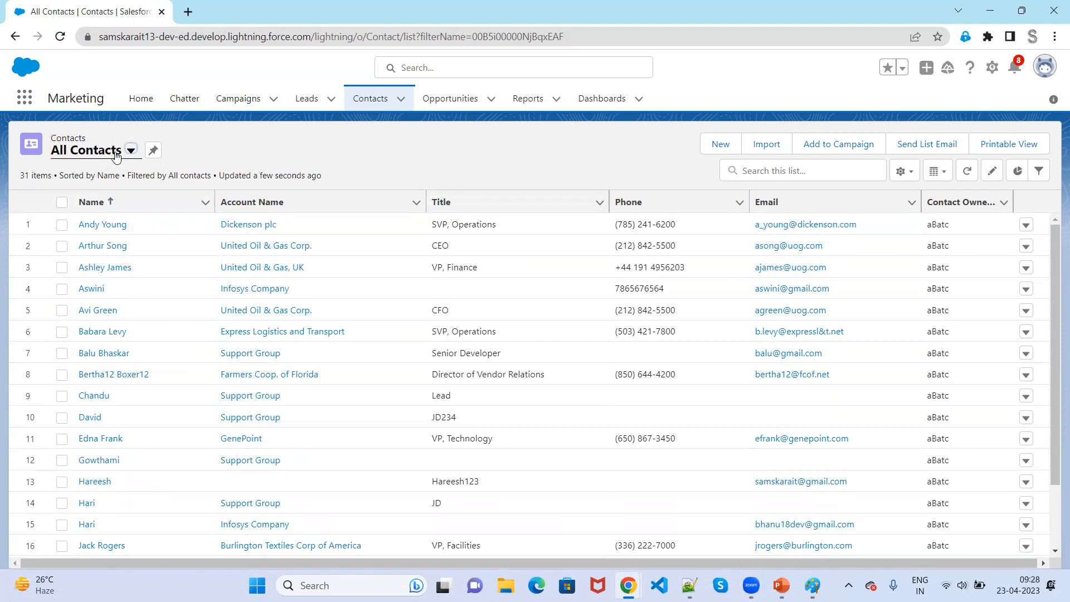
Rename the All Contacts list view as Everyone Contact Details and save it.
click(903, 171)
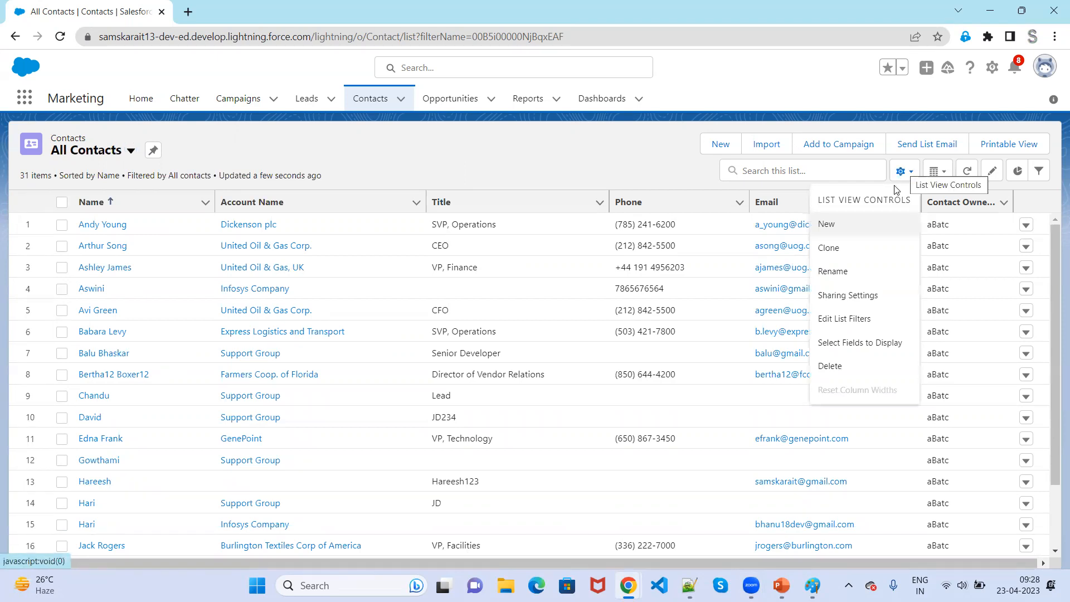
click(833, 273)
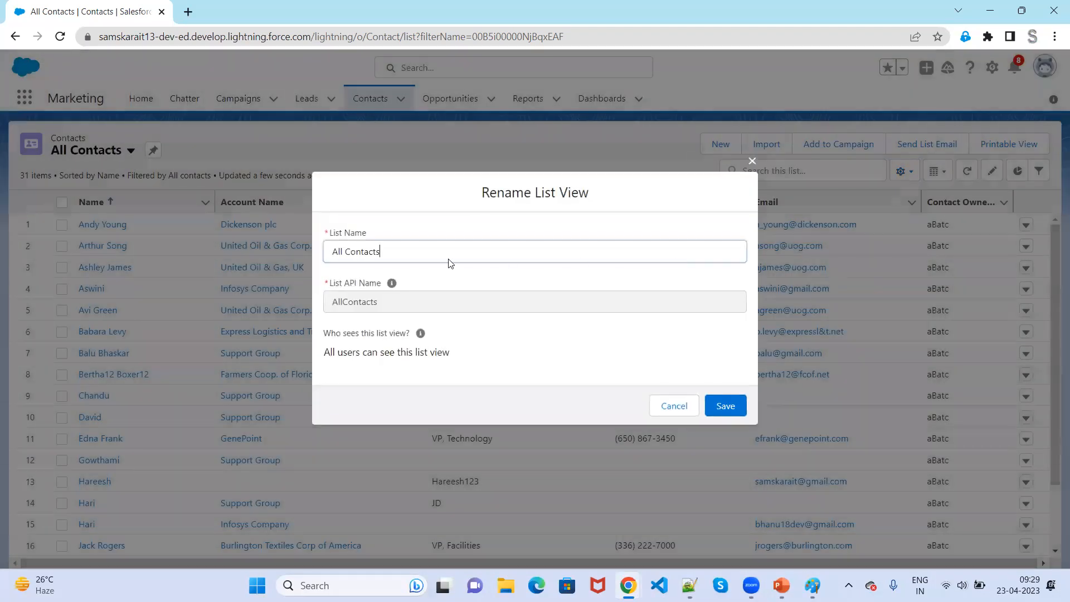
drag(411, 257, 299, 253)
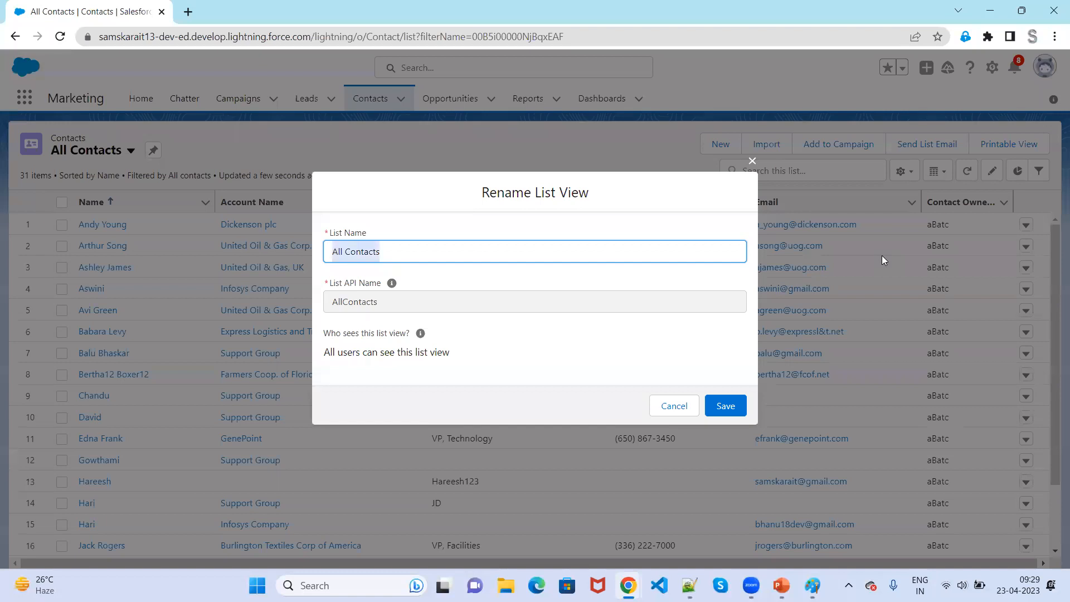
text(Display)
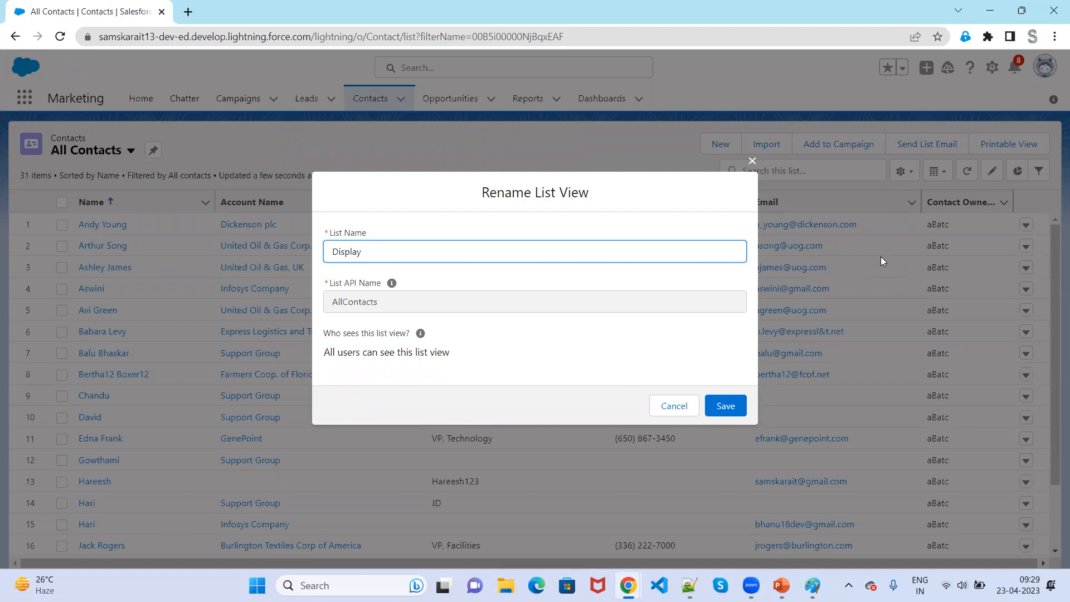
key(BackSpace)
key(BackSpace)
key(BackSpace)
key(BackSpace)
text(Everyone Con)
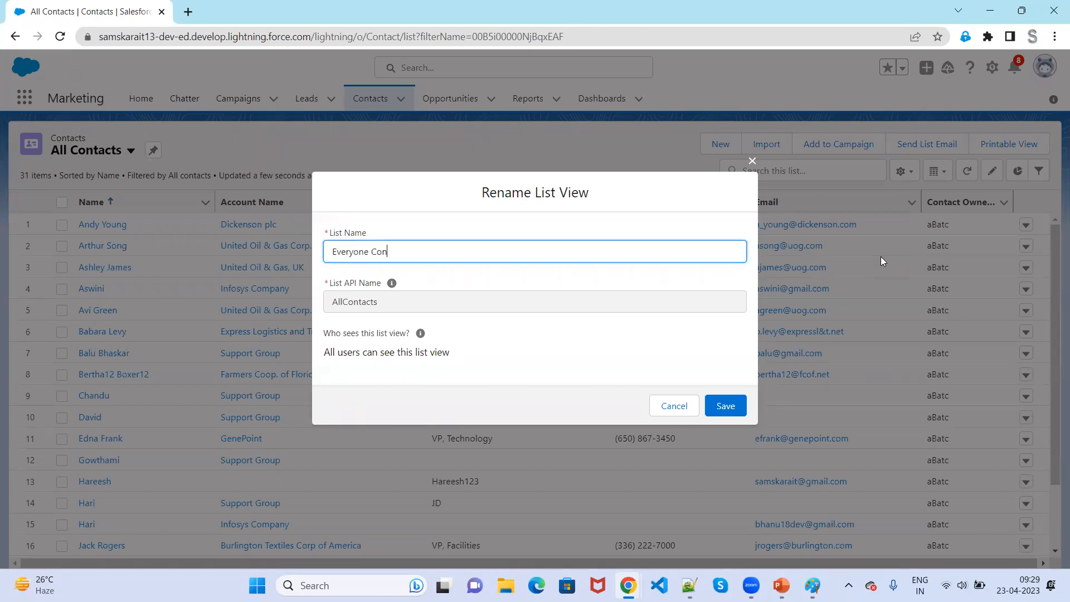
text(tact Details)
click(731, 411)
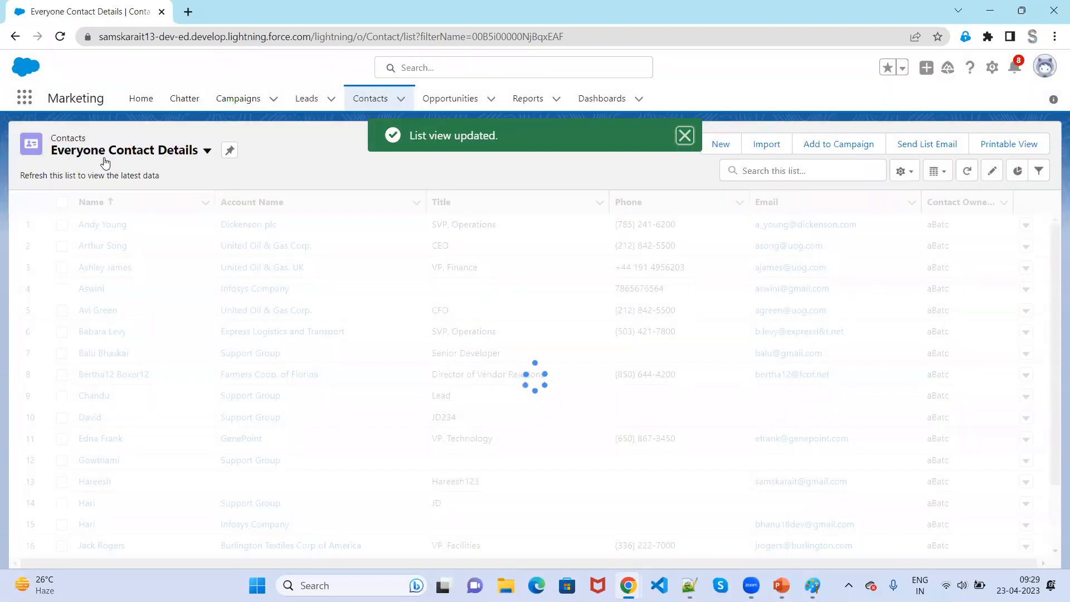
Check the available contact list views for the Everyone Contact Details entry.
click(106, 151)
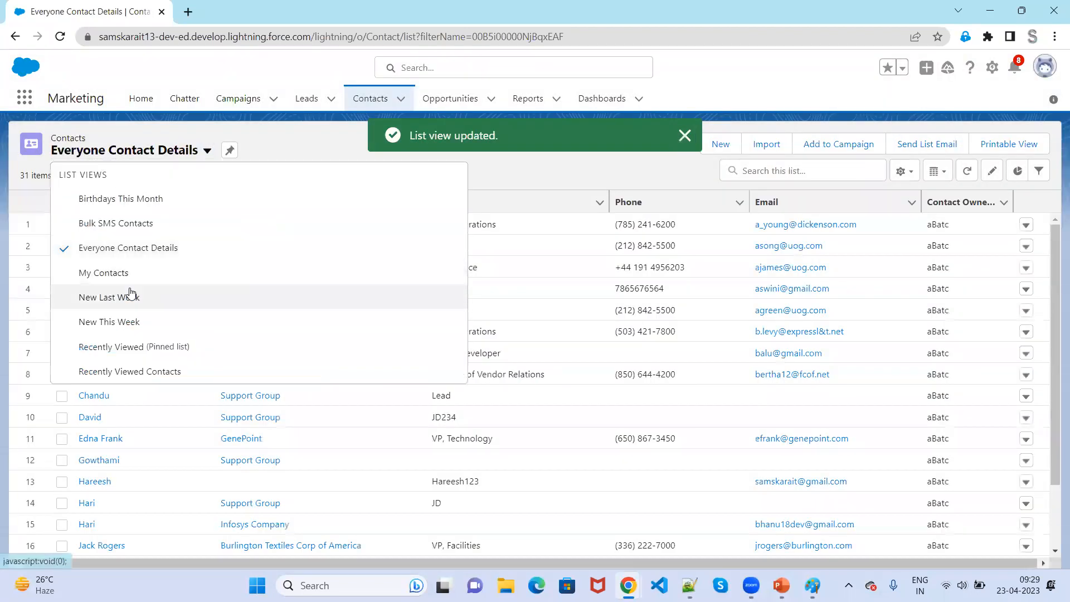
click(366, 151)
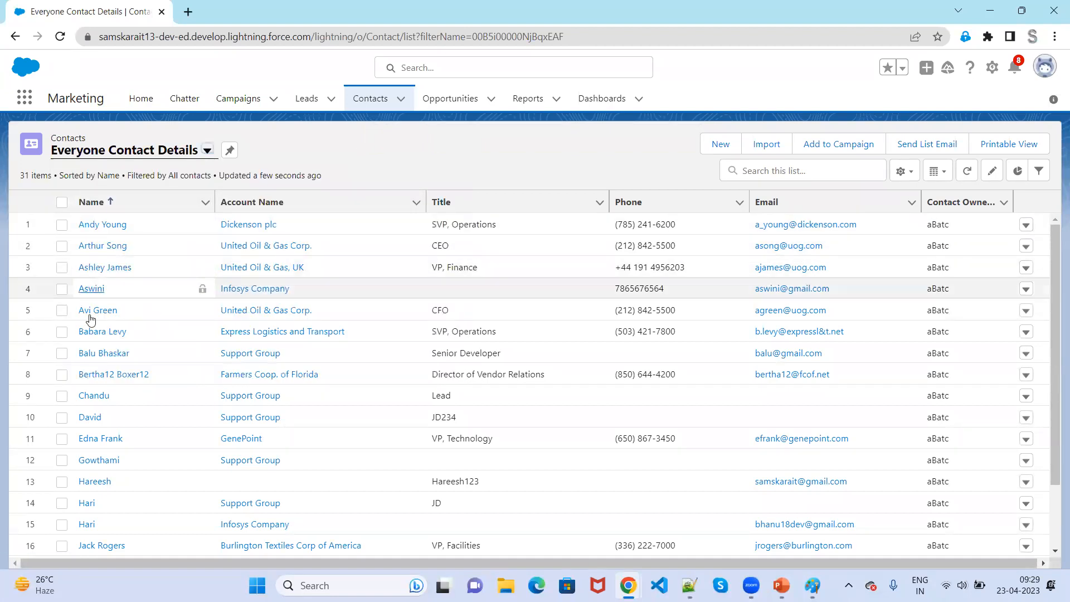
click(207, 154)
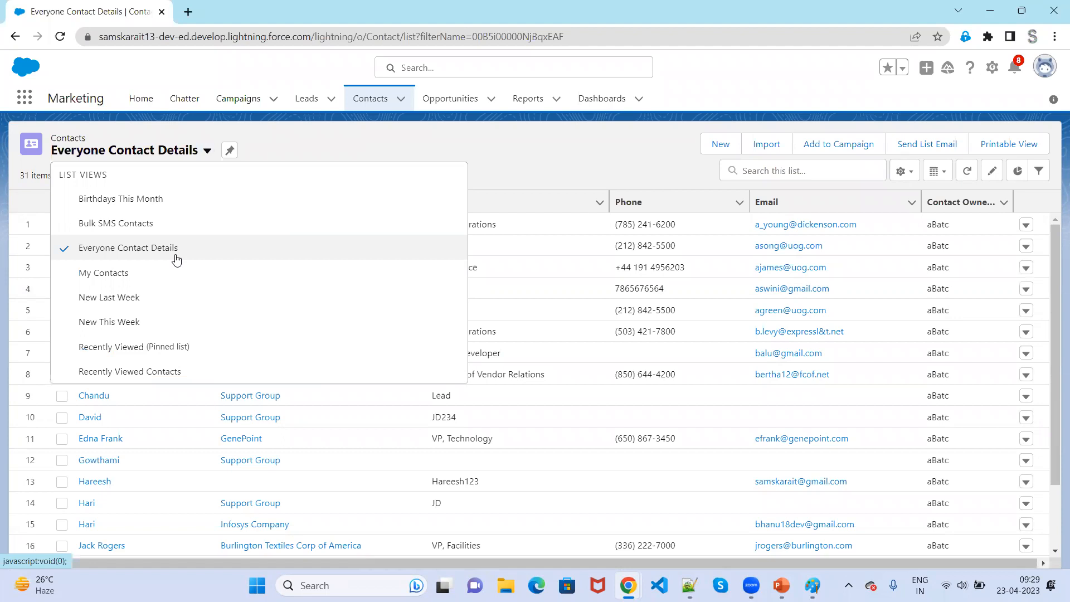
click(260, 137)
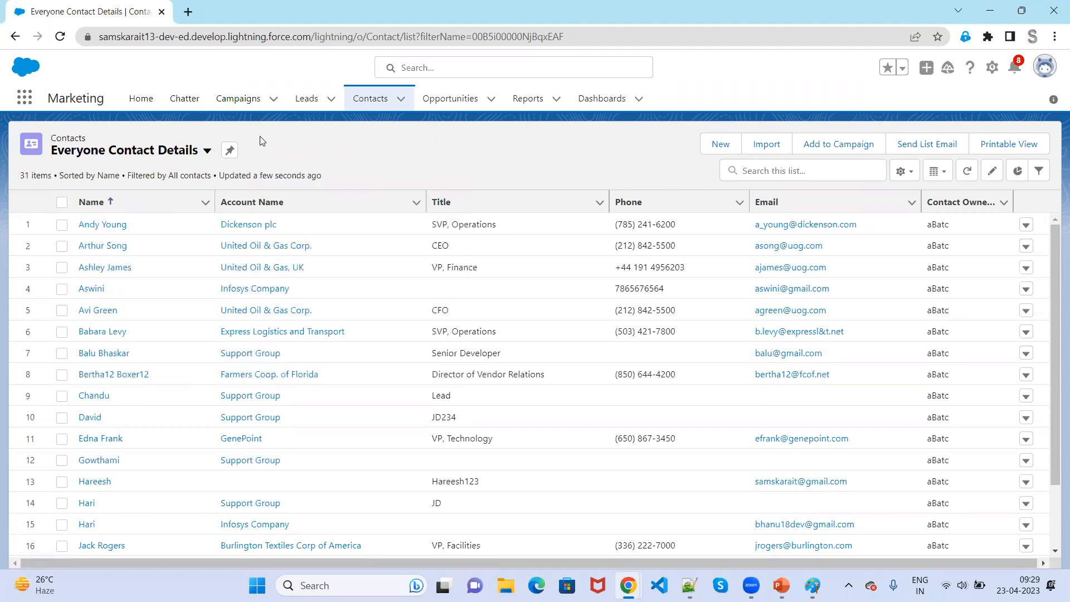
Display the Recently Viewed and Recently Viewed Contacts lists in turn and check which list view controls each one offers.
click(205, 155)
click(159, 347)
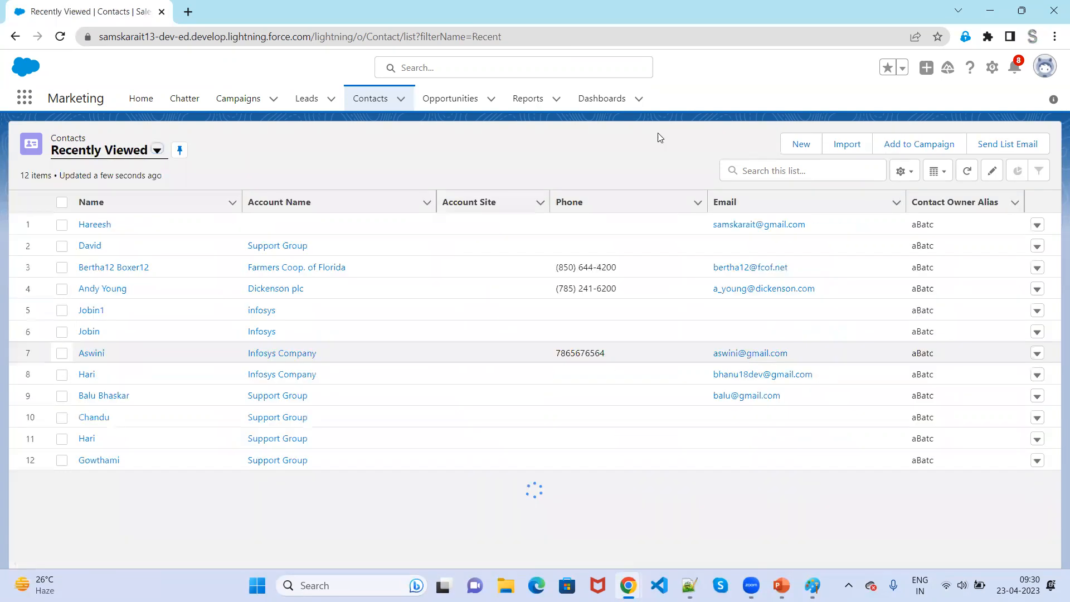
click(904, 172)
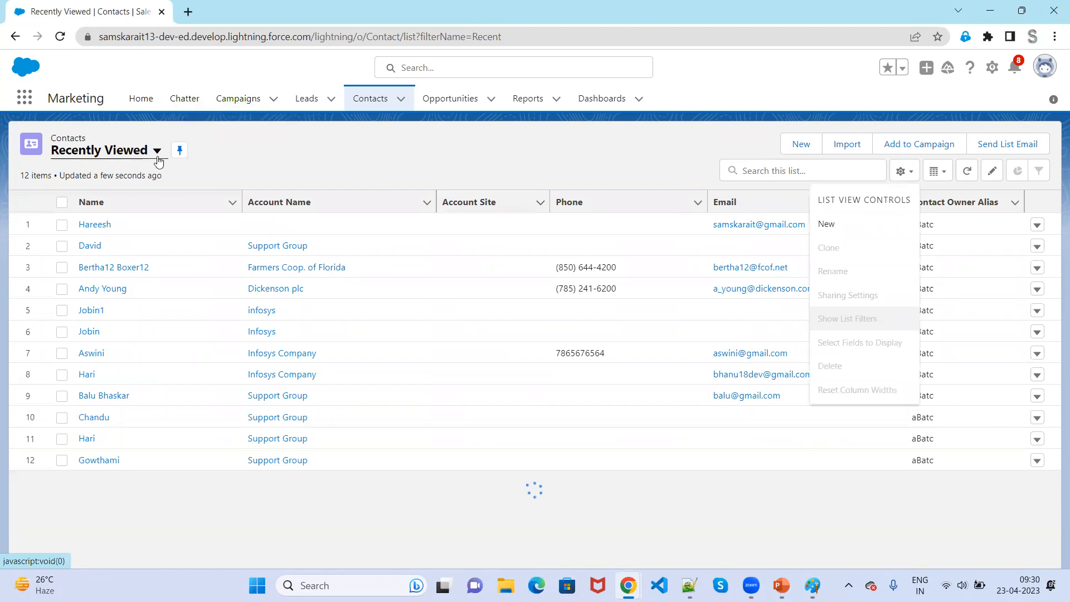
click(156, 159)
click(149, 373)
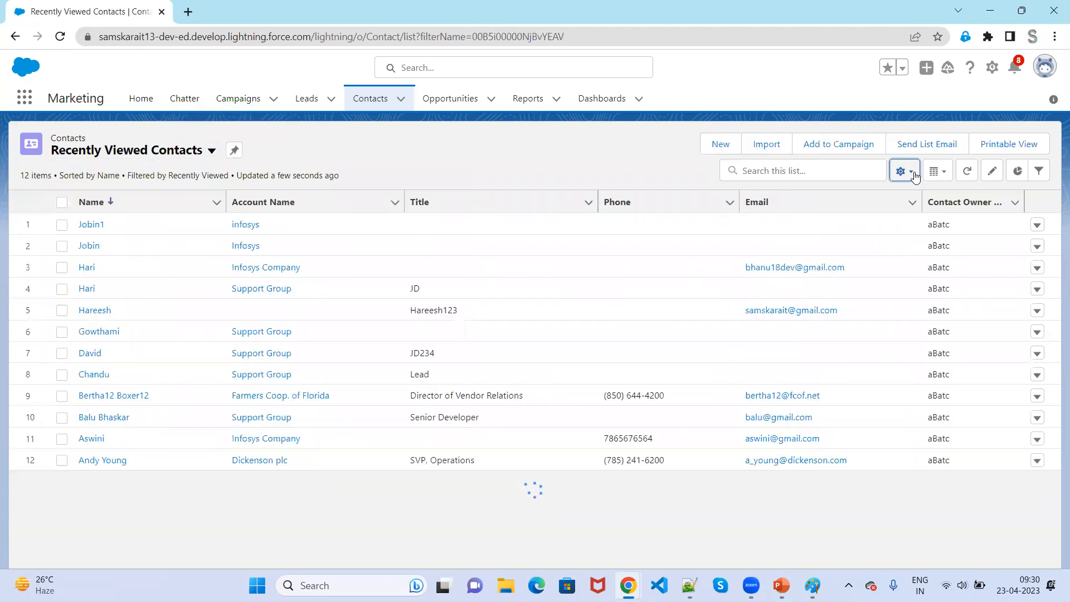
click(914, 174)
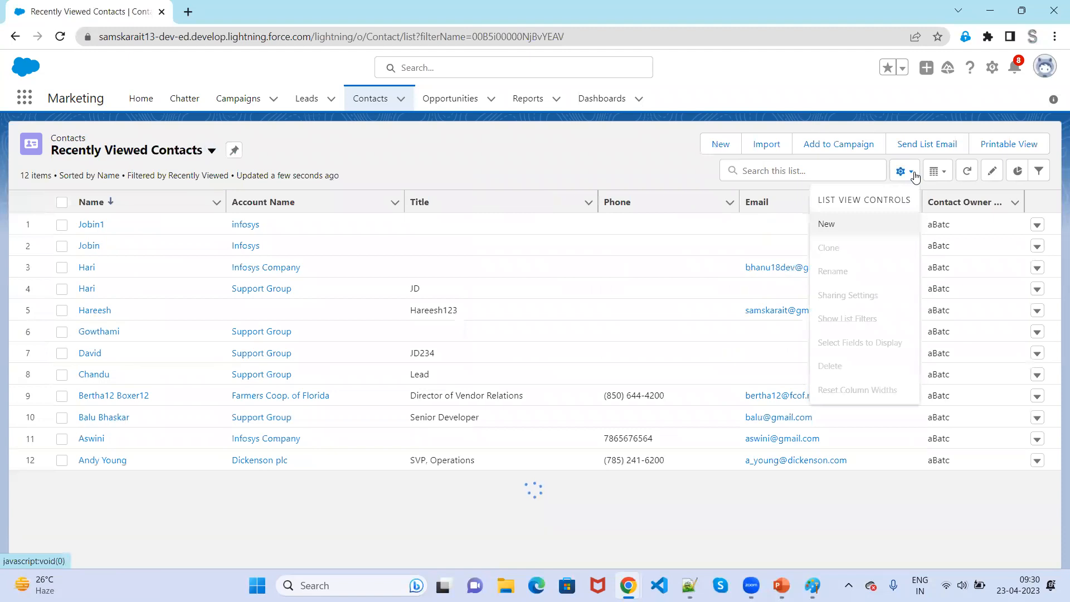
Display the Bulk SMS Contacts list, bring up its deletion confirmation, cancel it and review the list view controls.
click(210, 150)
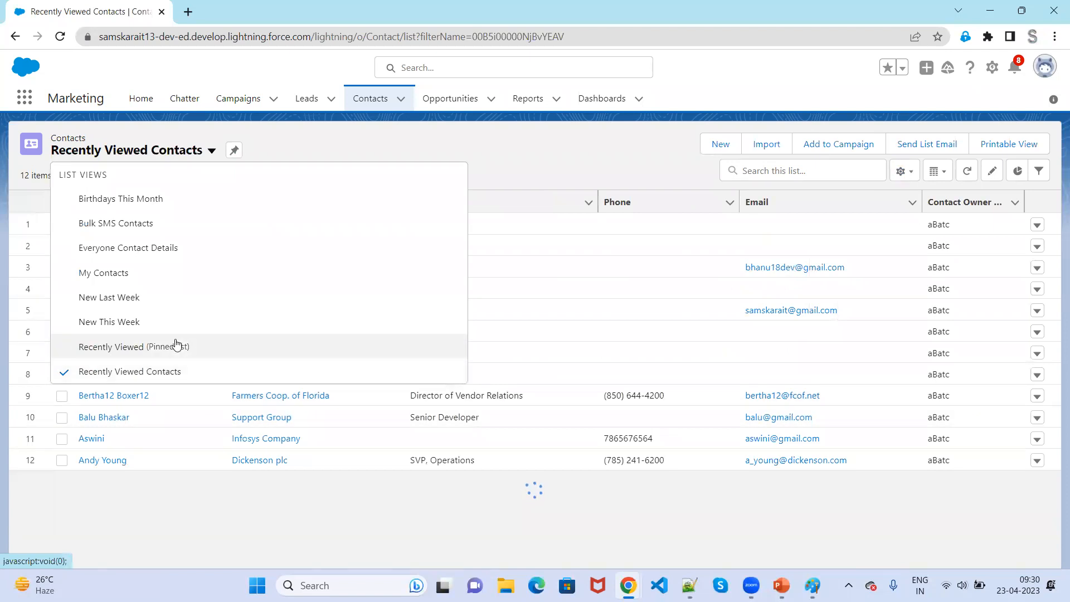
click(150, 231)
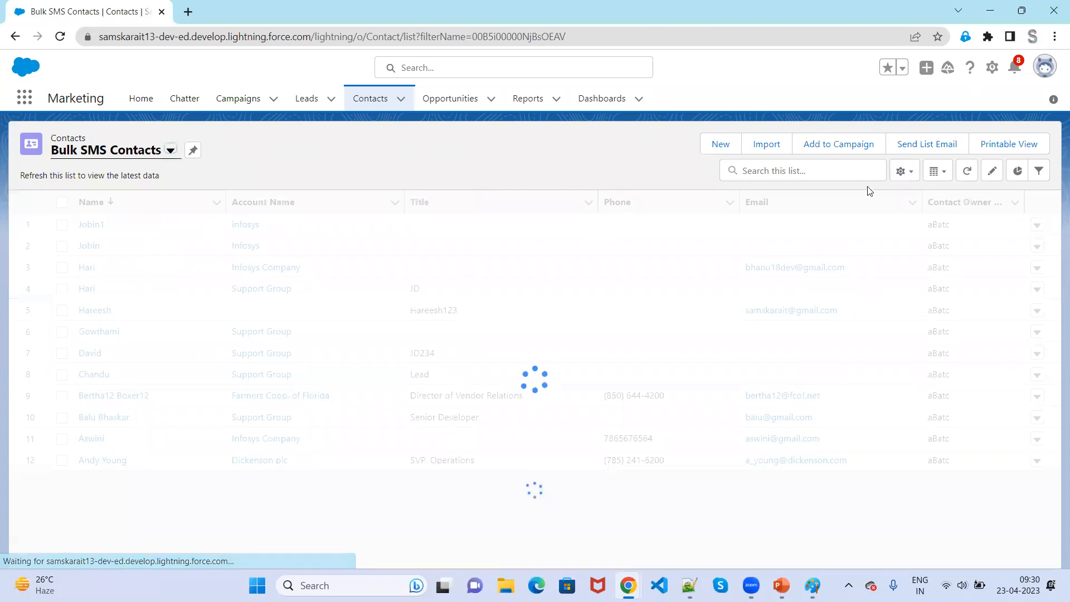
click(911, 176)
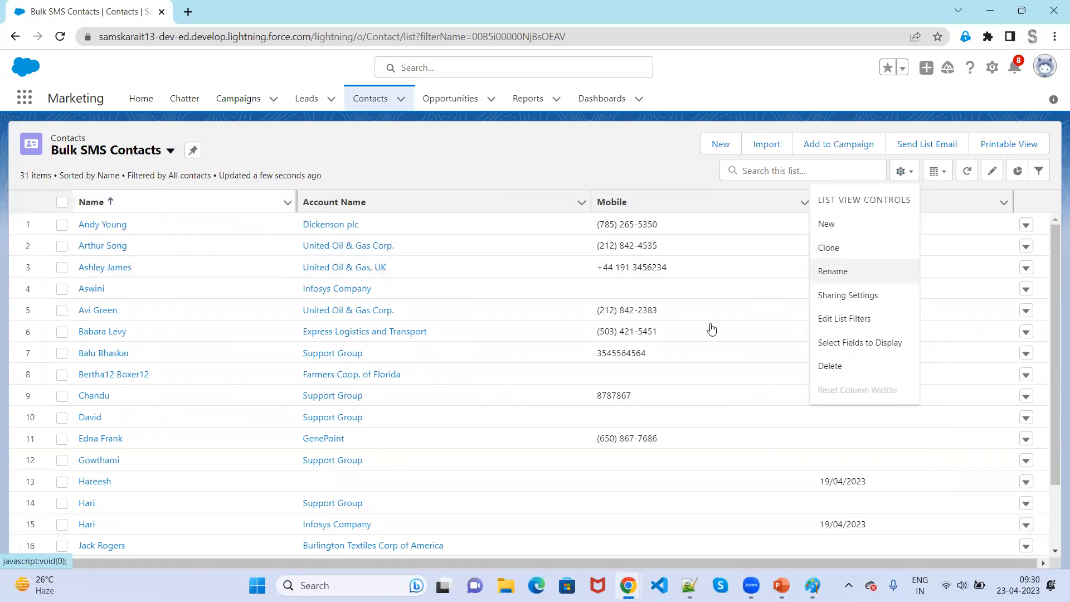
click(835, 368)
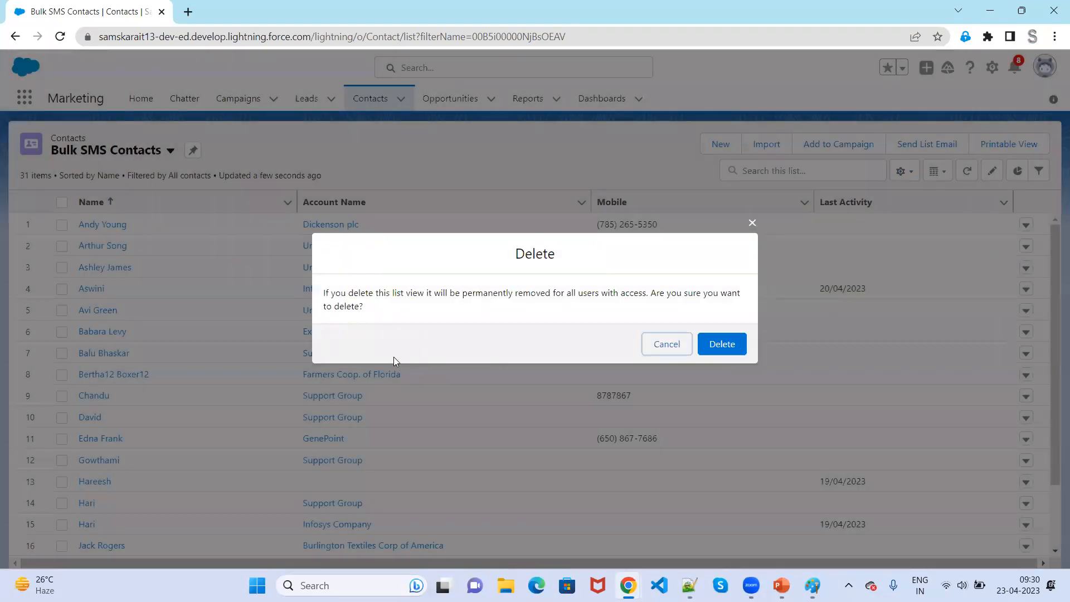
click(650, 357)
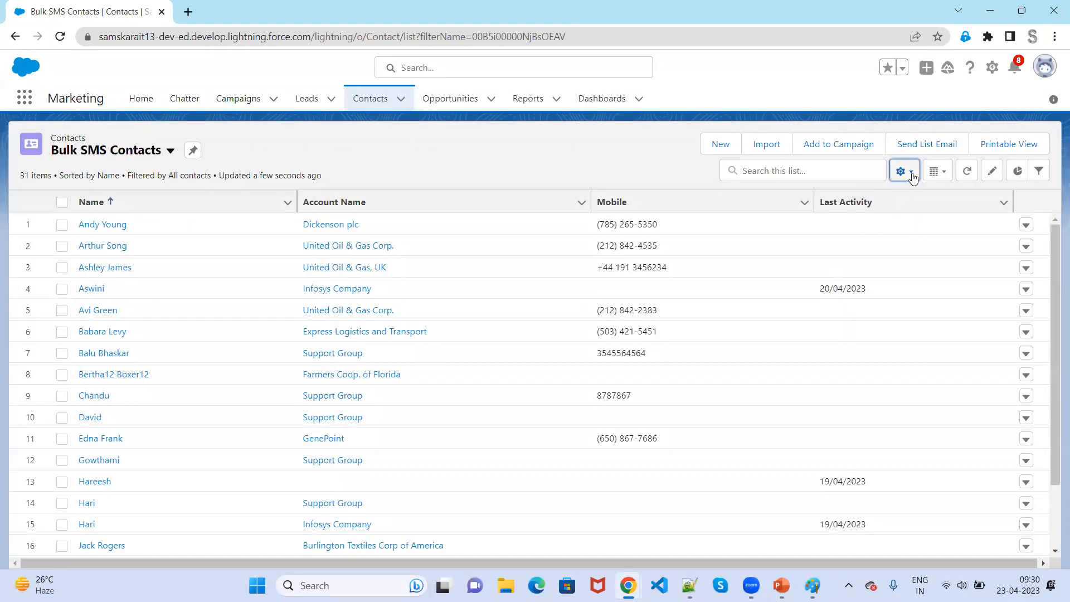
click(910, 173)
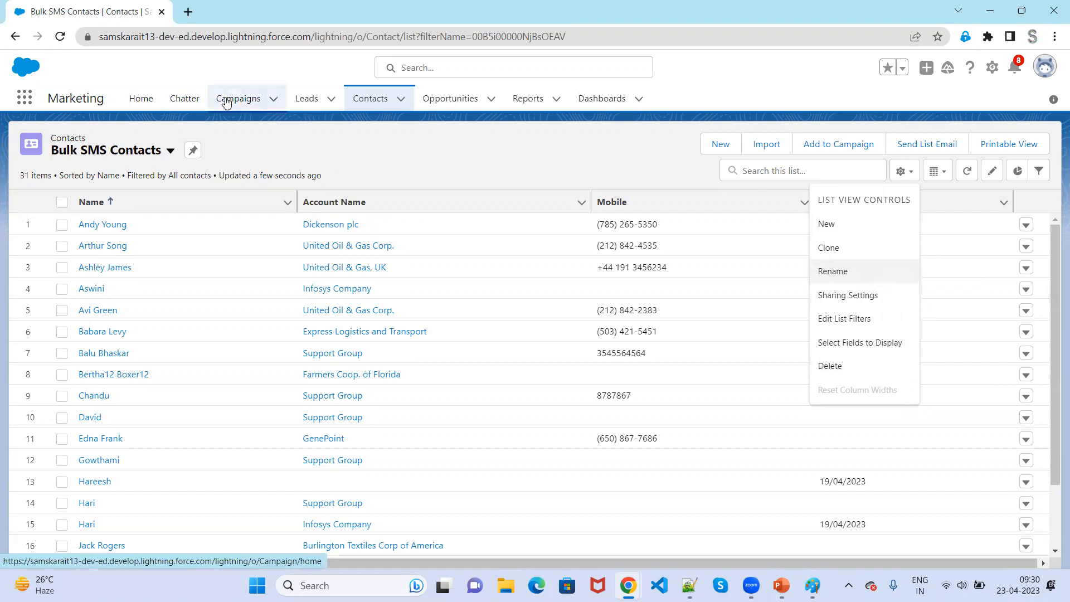
Clone the Everyone Contact Details list view as All Contact, visible only to the current user, and save it.
click(170, 151)
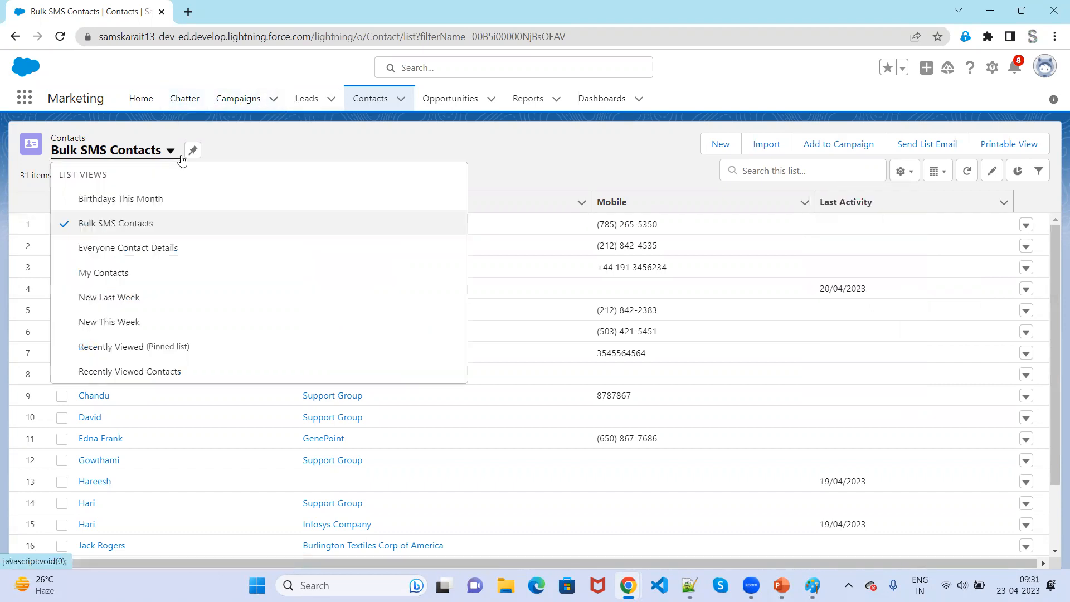
click(136, 248)
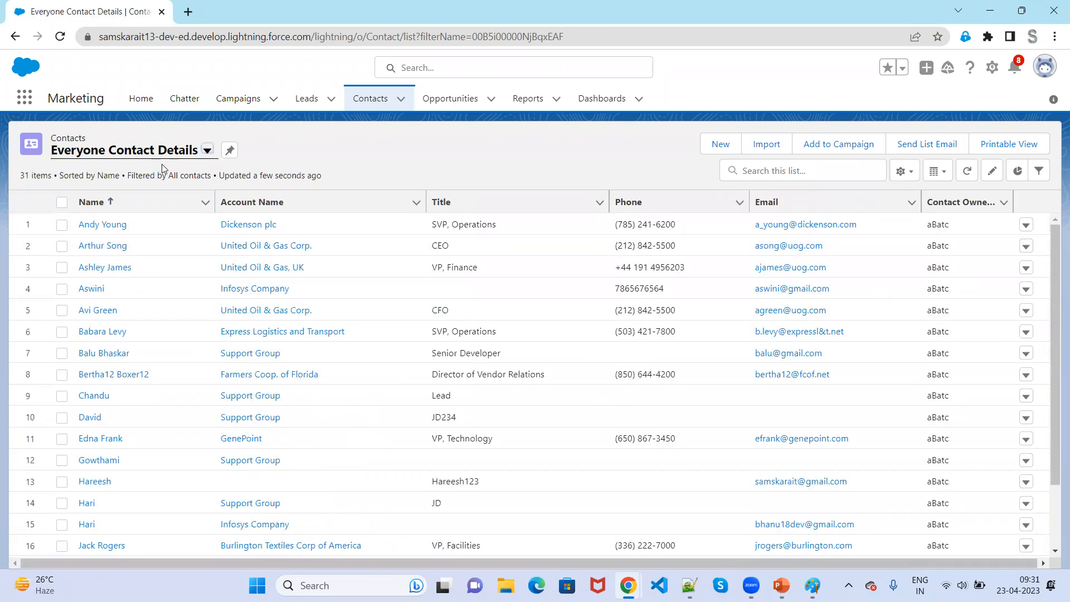
click(903, 171)
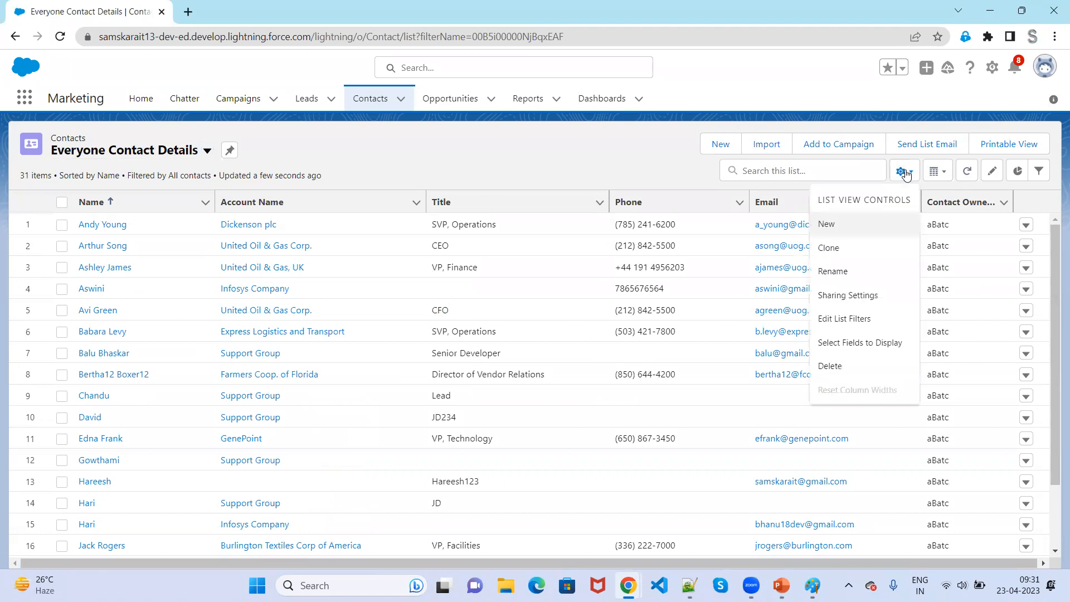
click(838, 253)
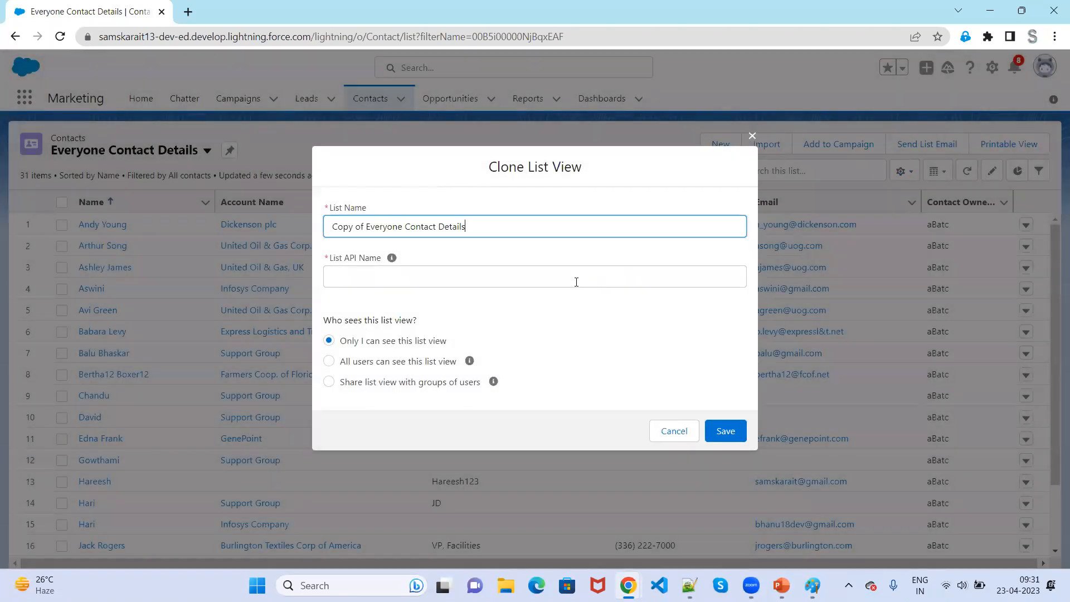
drag(504, 229, 268, 235)
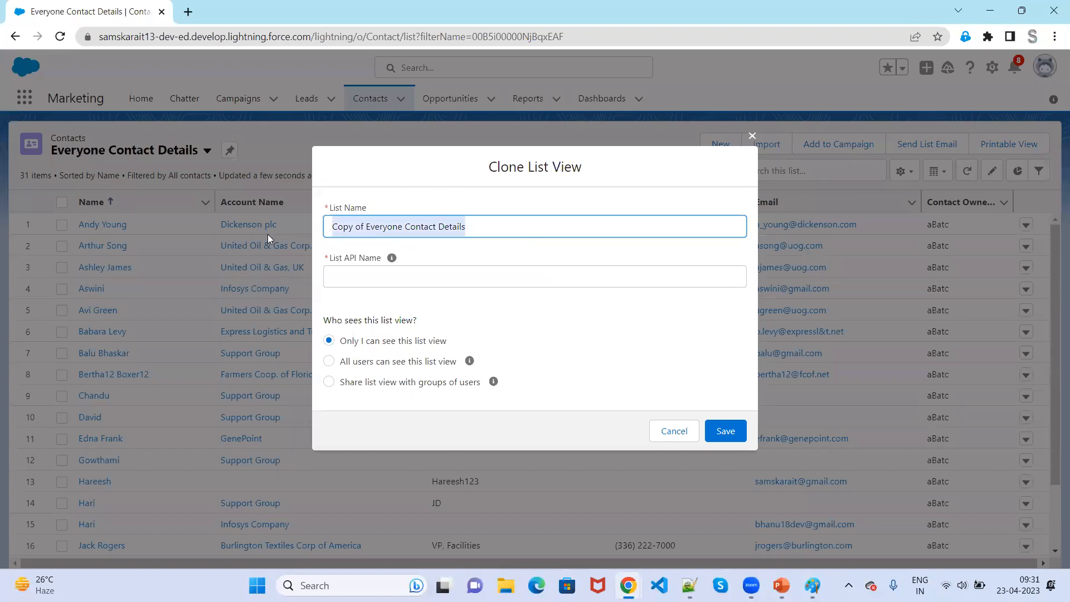
text(A)
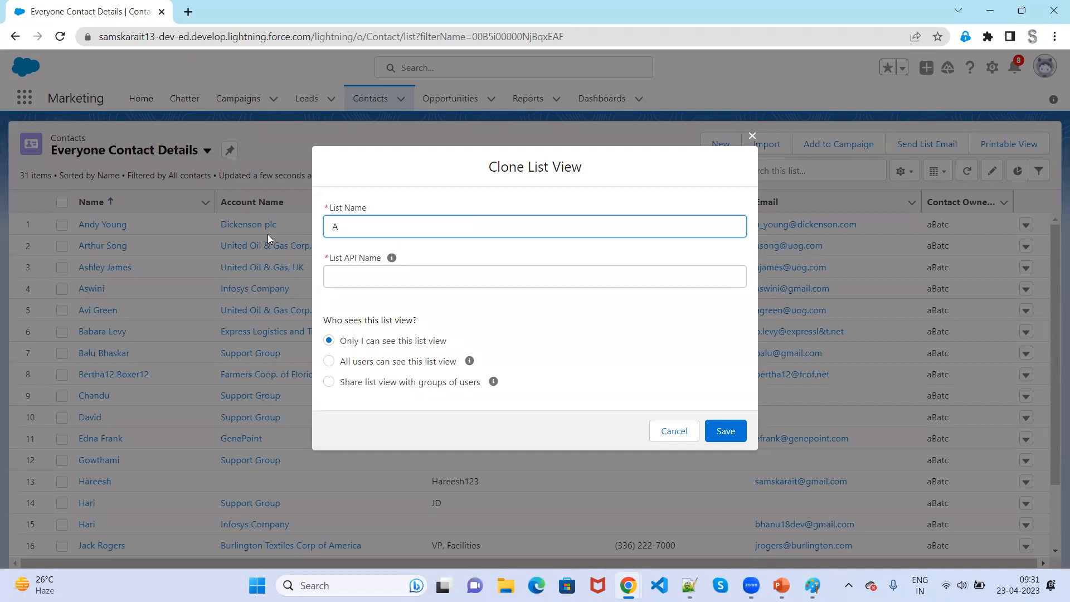
text(ll Contact)
key(Tab)
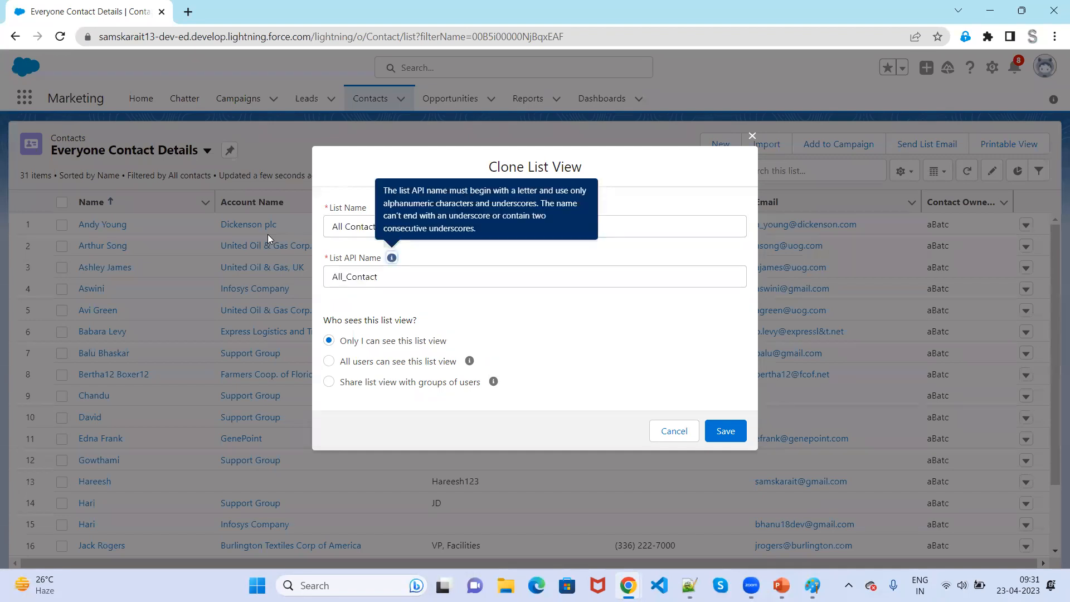
click(508, 304)
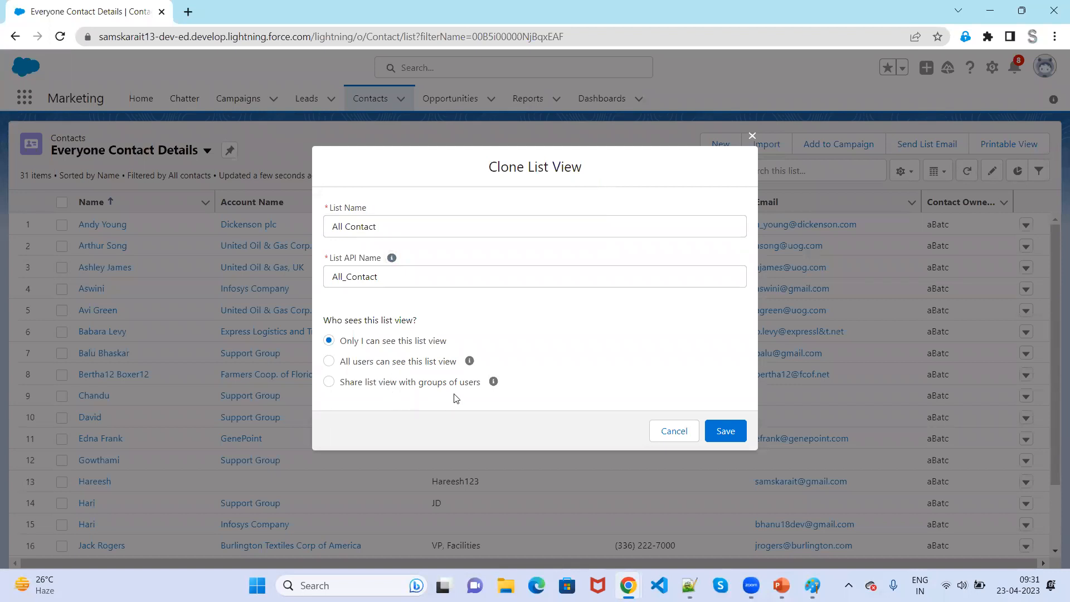
click(732, 437)
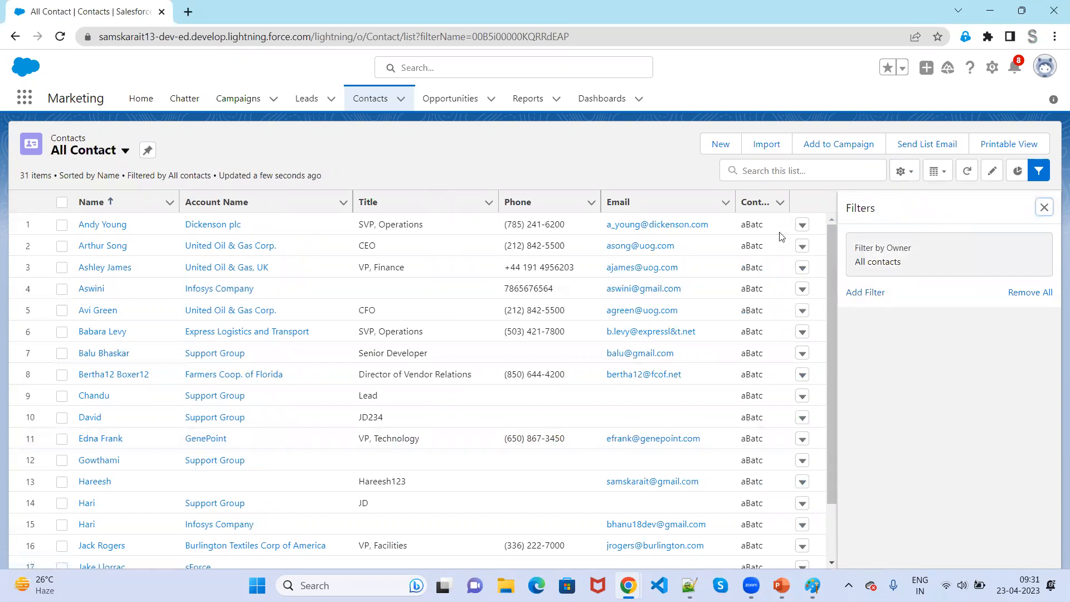
click(915, 174)
click(877, 242)
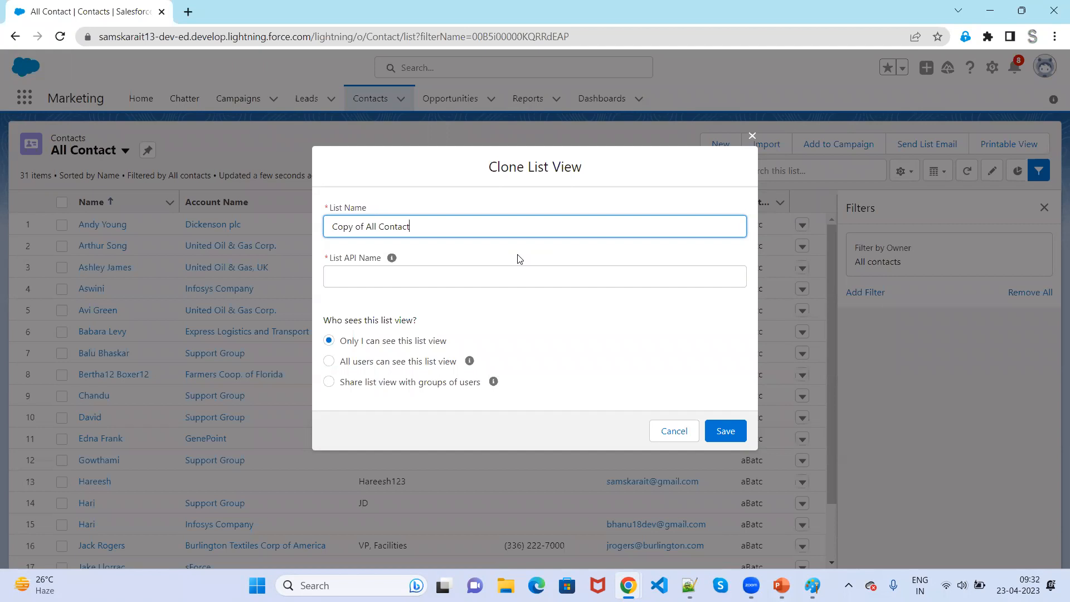
click(760, 140)
click(753, 136)
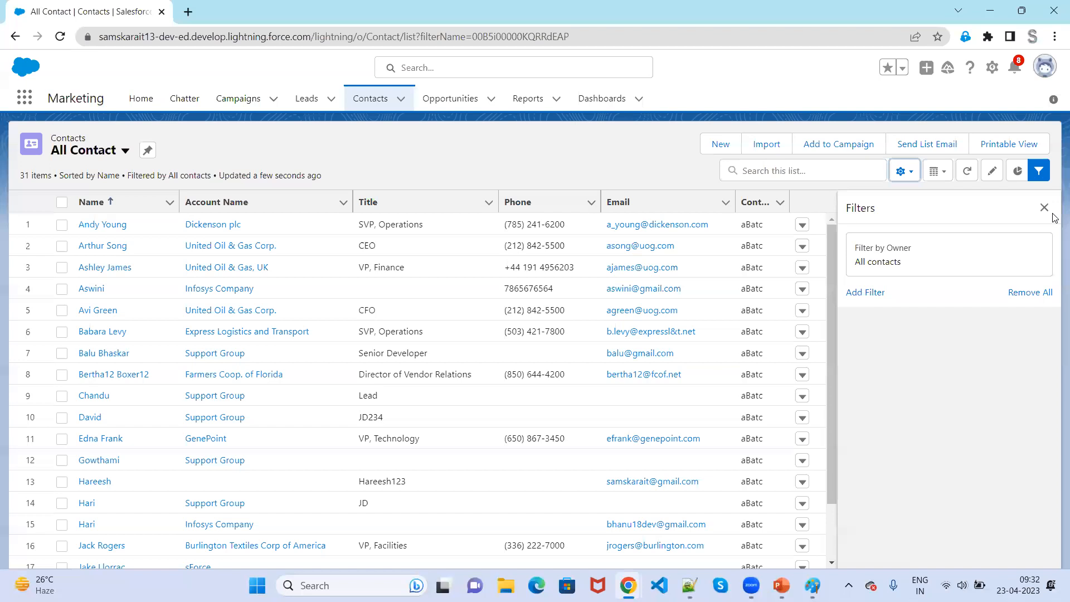
Hide the All Contact list's filters, then switch to the PowerPoint slide show and advance to the Quiz slide.
click(1044, 208)
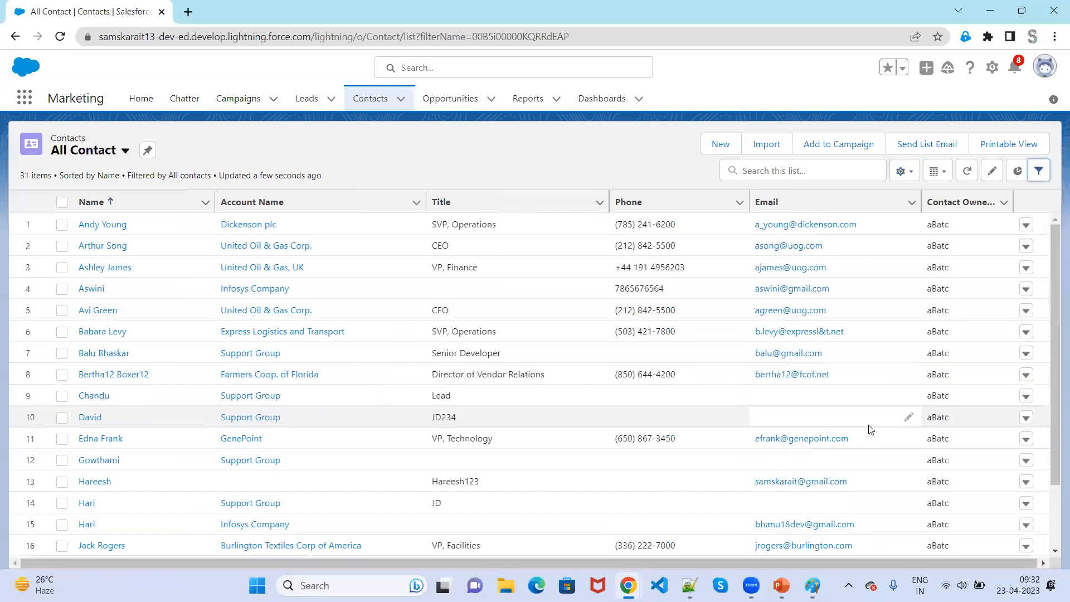
click(786, 584)
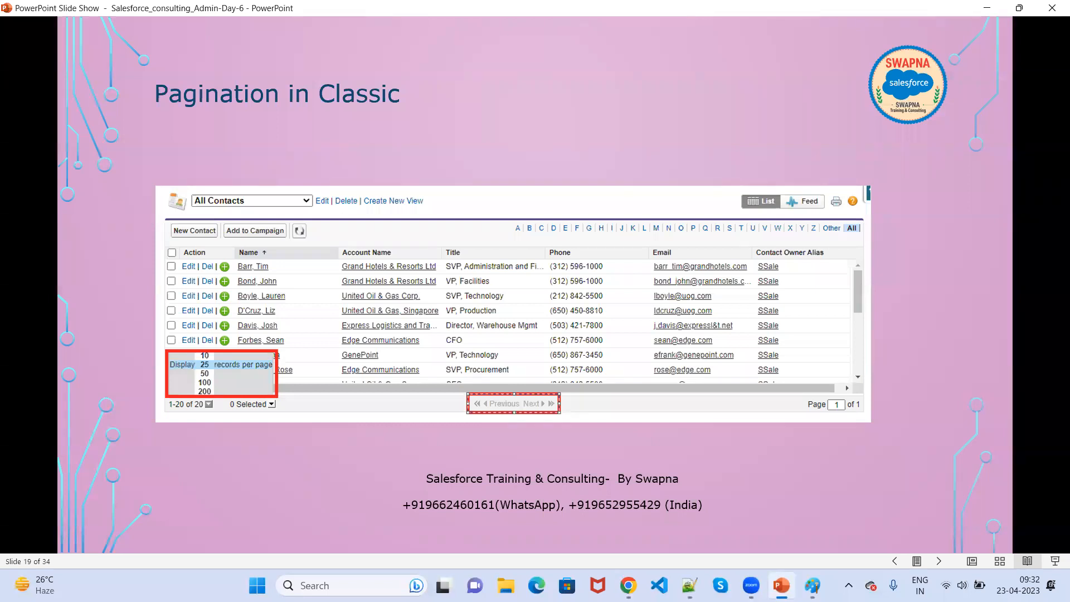
click(266, 137)
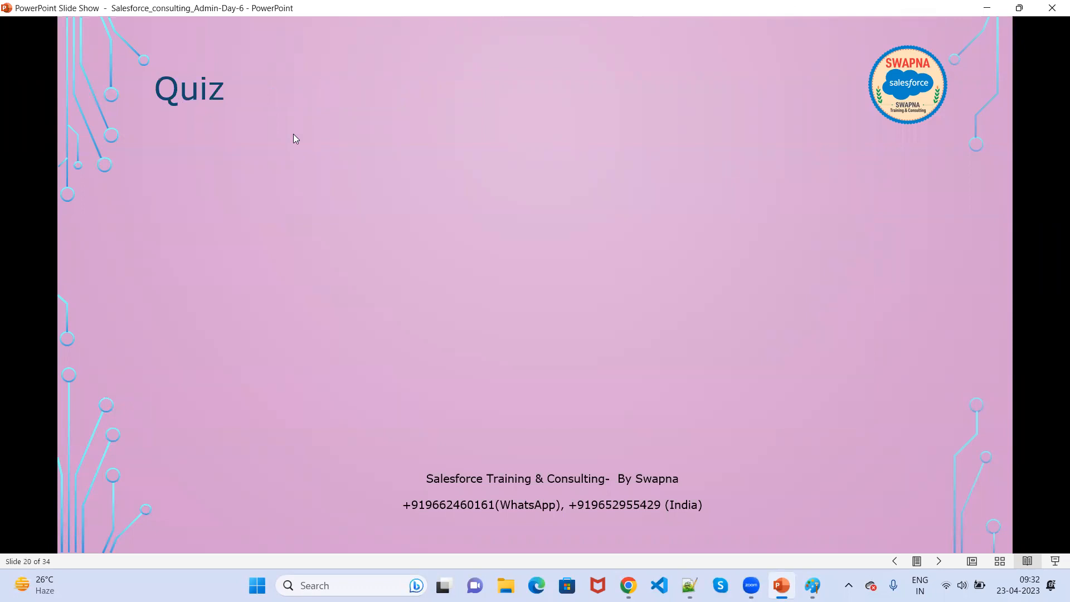
click(950, 158)
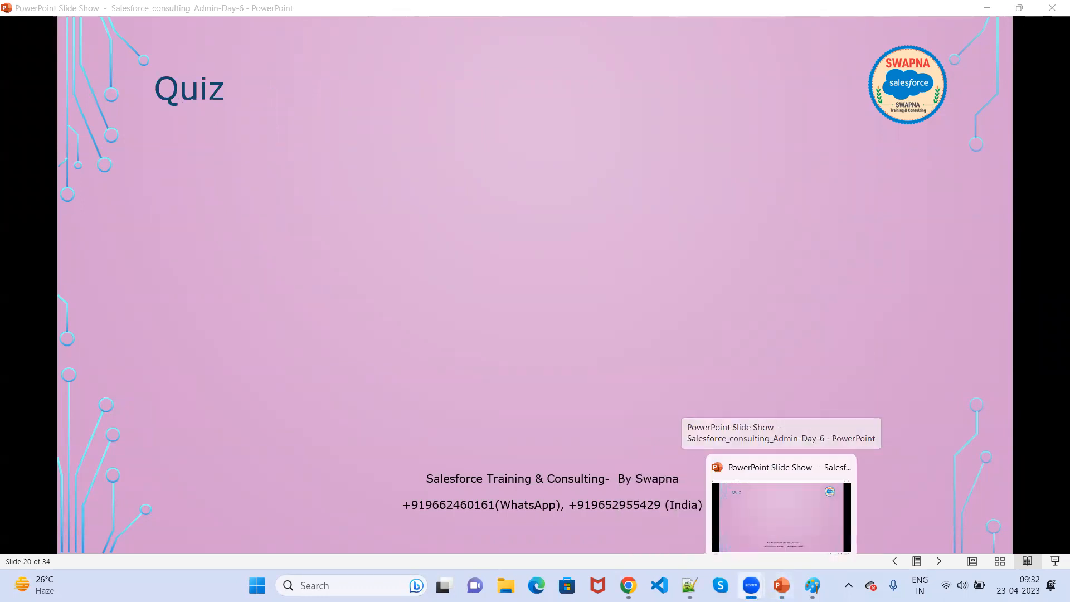
Switch to Notepad++ and add the line "Api Name :" below the TRUE/FALSE logic notes, leaving two blank lines between.
click(690, 585)
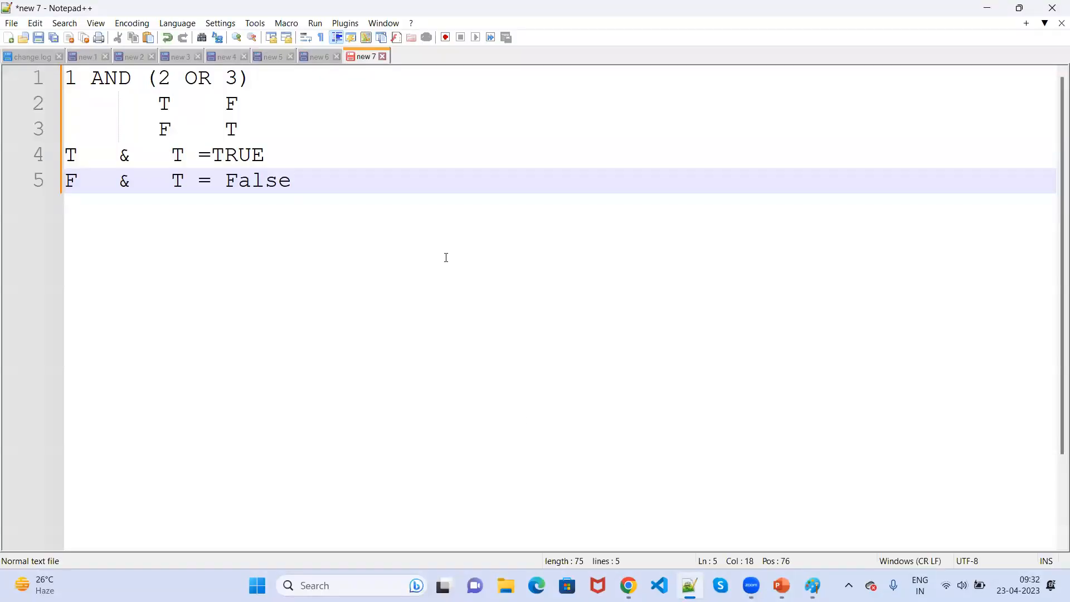
key(Return)
key(Return)
key(Return)
text(Api Name :)
key(Return)
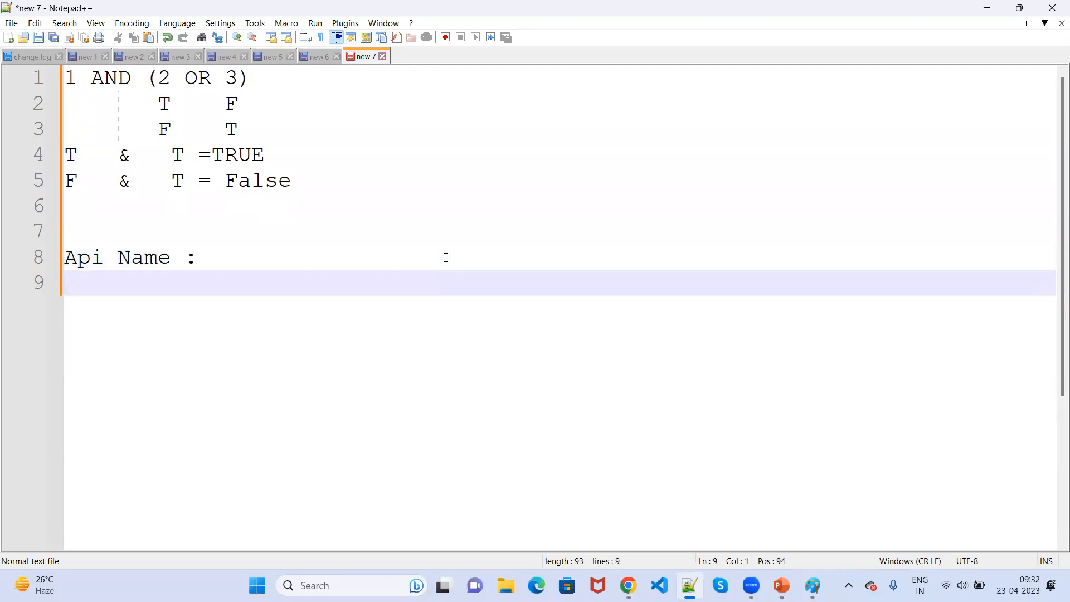
Add a "Label Name" line two blank lines below "Api Name :".
key(Return)
key(Return)
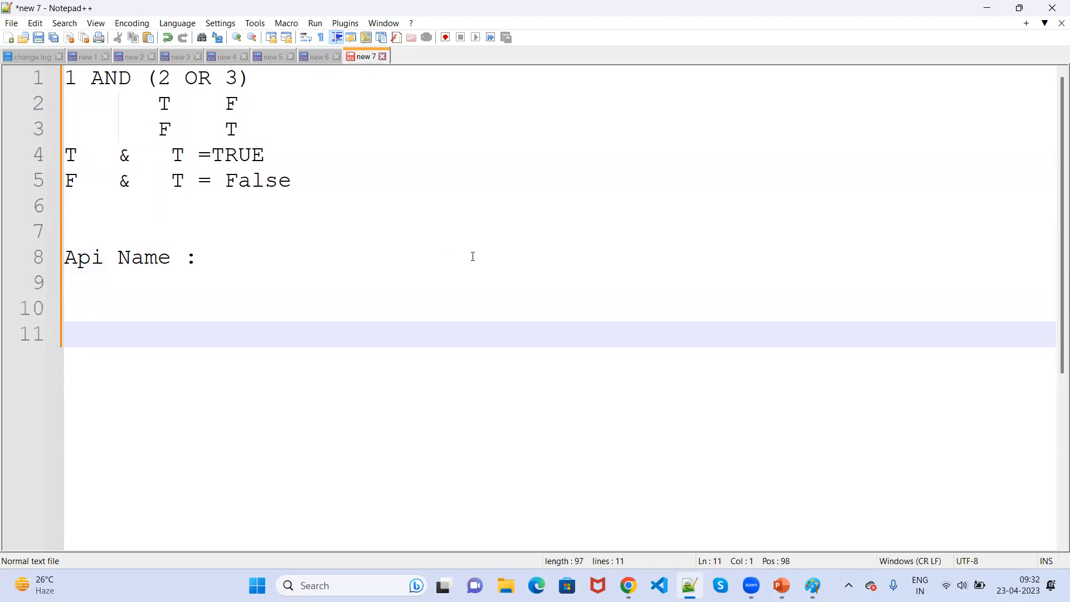
text(Label )
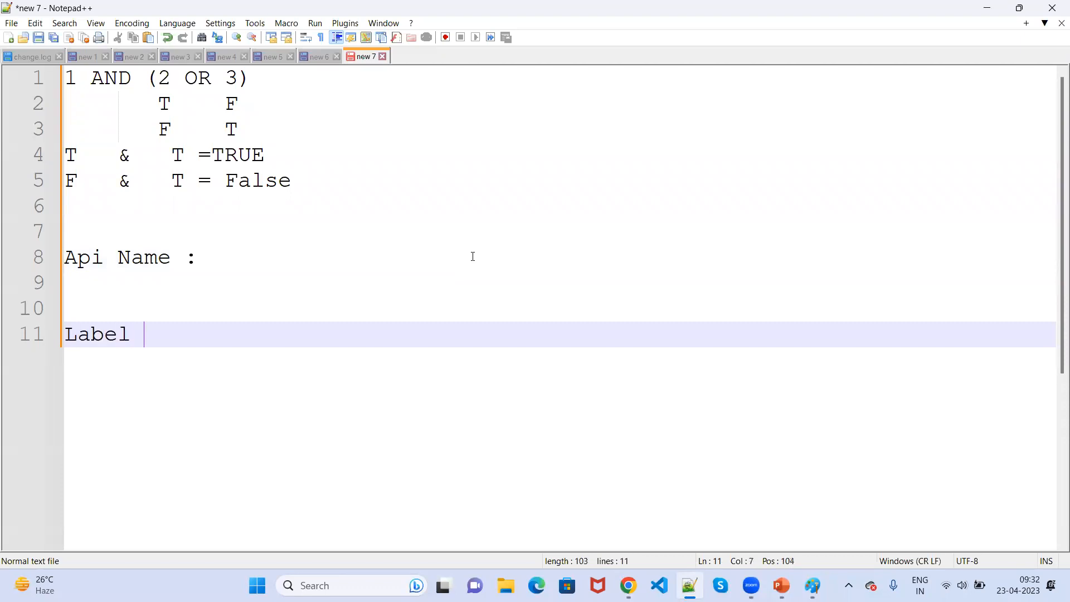
text(Name)
key(Return)
Write "Field Name (API Name)" on the line below "Label Name".
text(Fe)
key(BackSpace)
text(il)
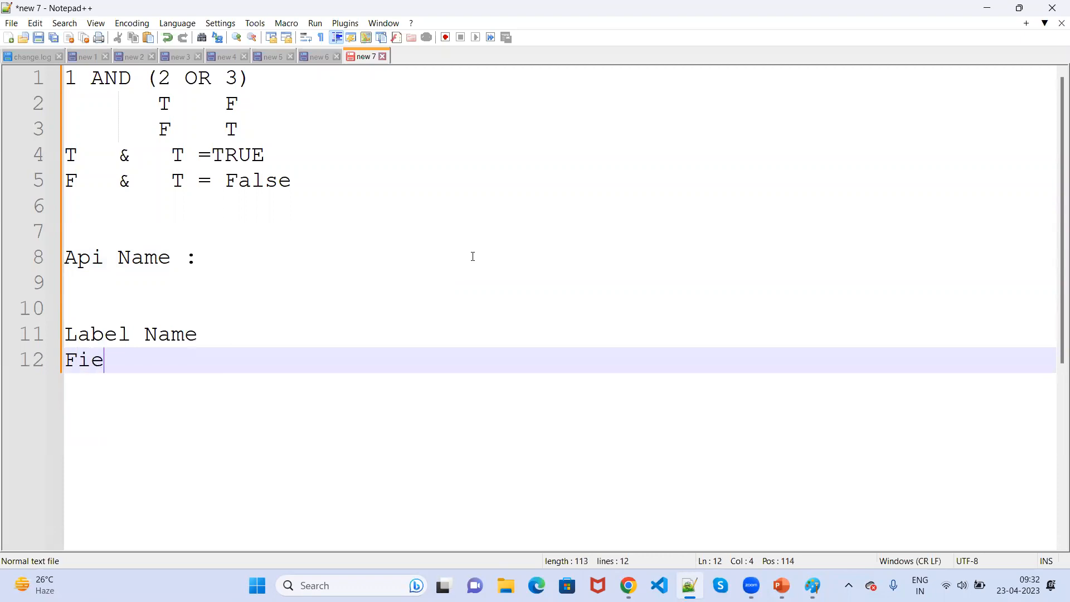
text(e)
key(BackSpace)
text(e)
key(BackSpace)
key(BackSpace)
text(eld Na)
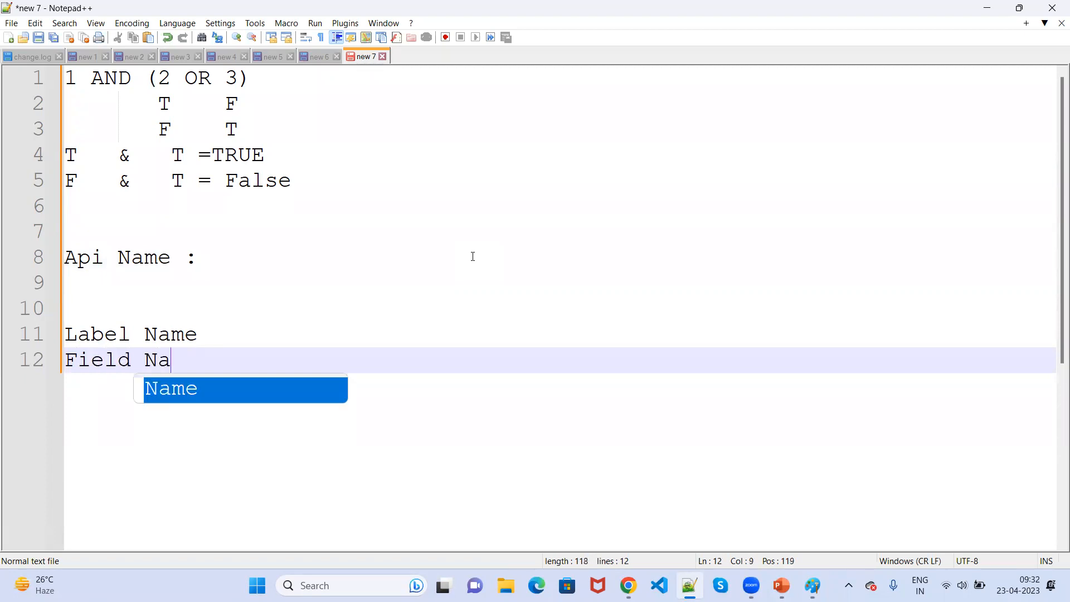
text(me (AP)
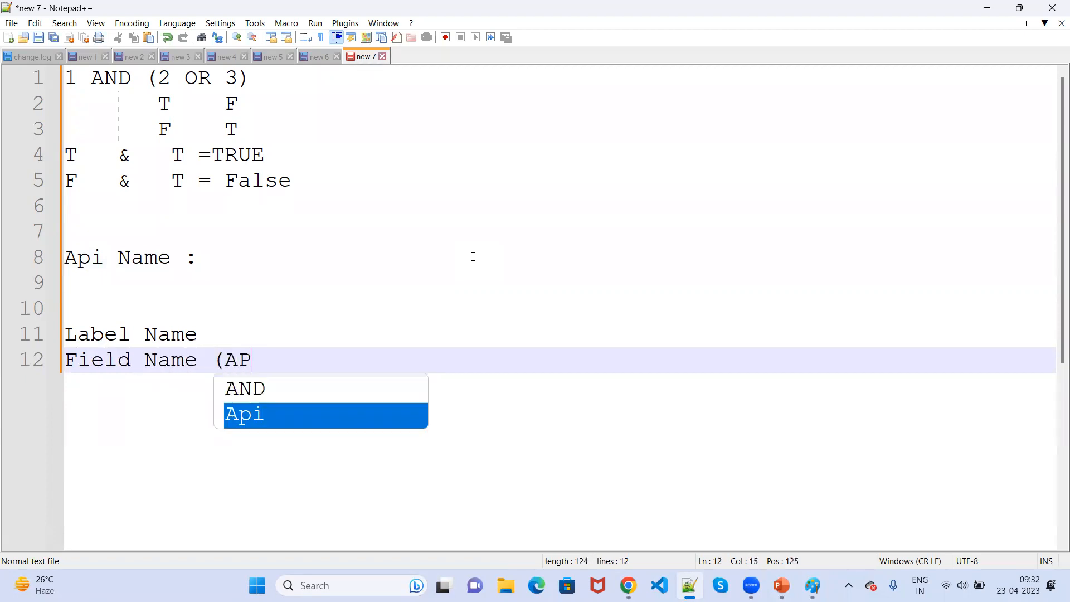
text(I N)
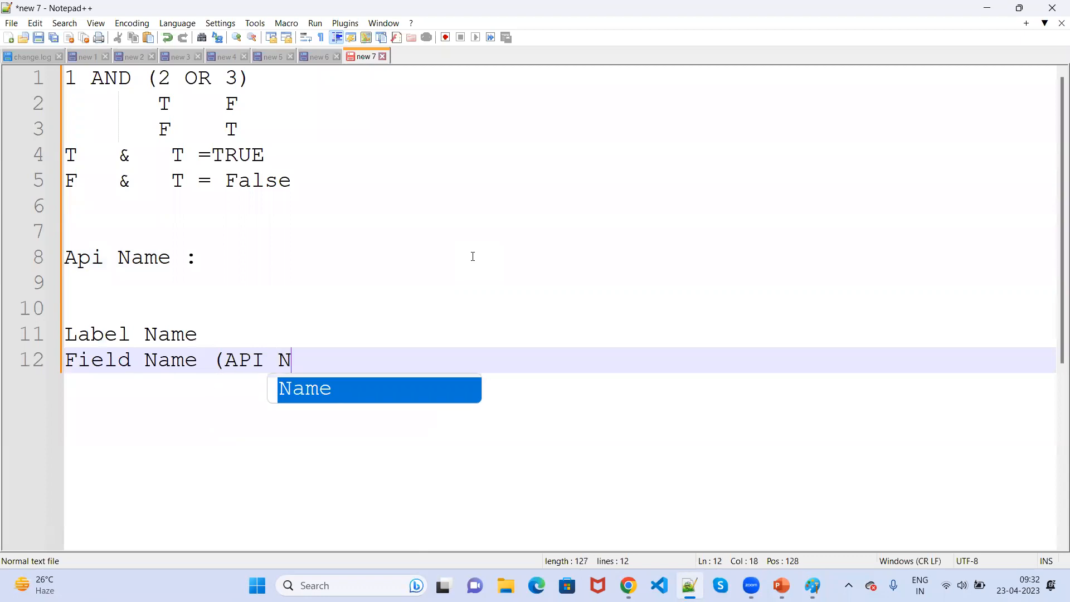
text(ame))
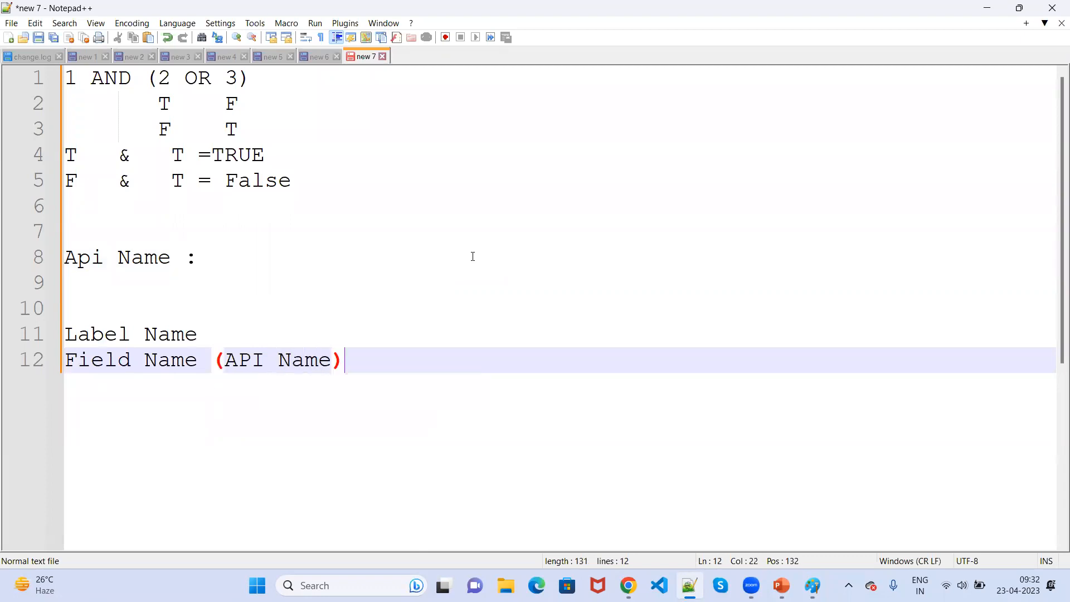
Add aligned colons after Label Name and Field Name (API Name), entering "Mailing Address" as the label value.
click(376, 327)
text(: )
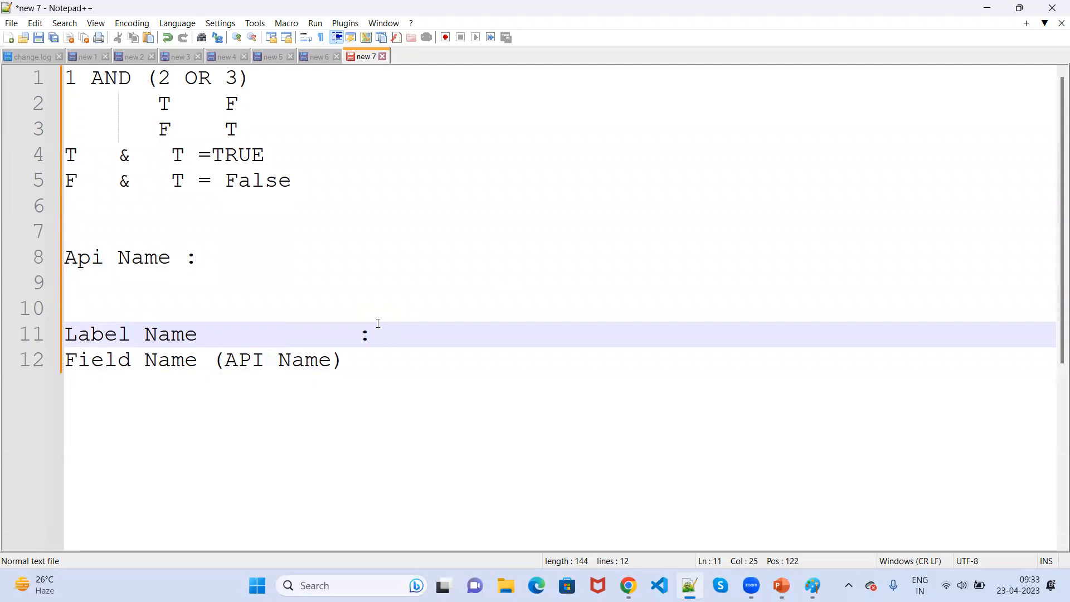
text(Mailing A)
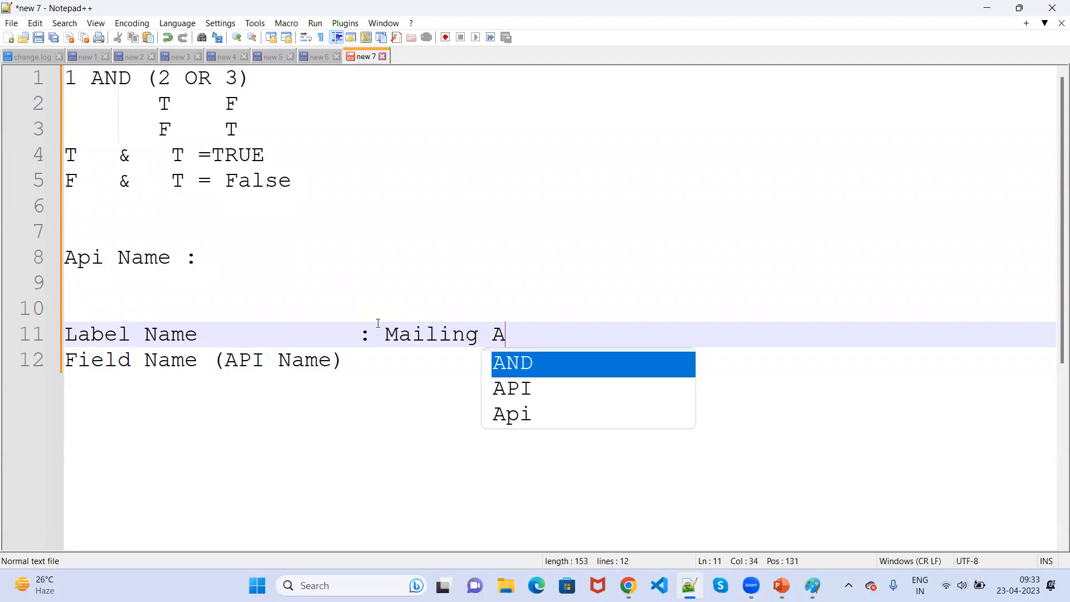
text(ddress)
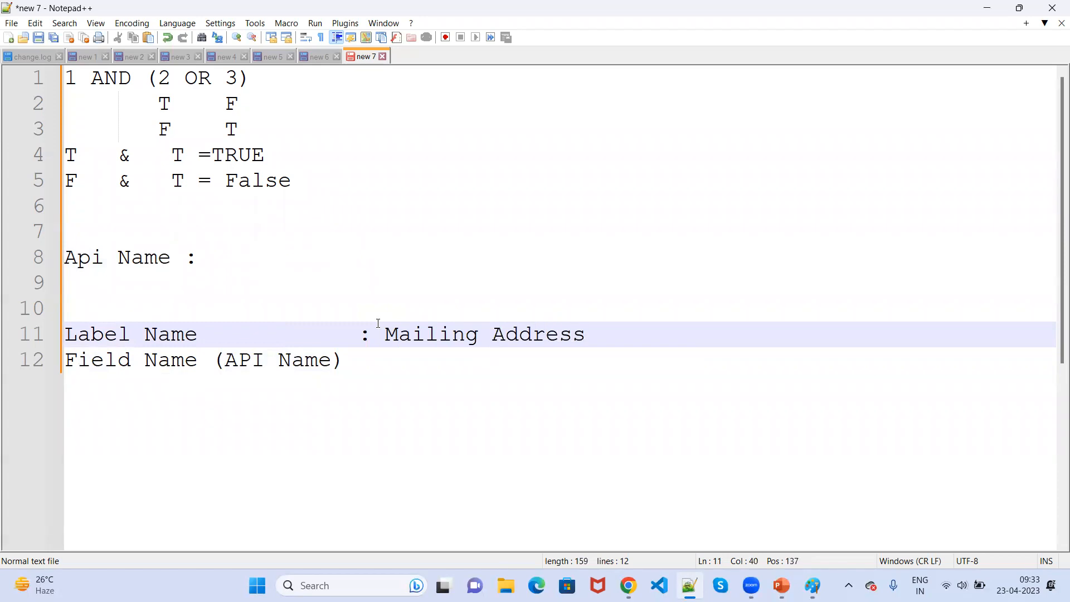
click(371, 363)
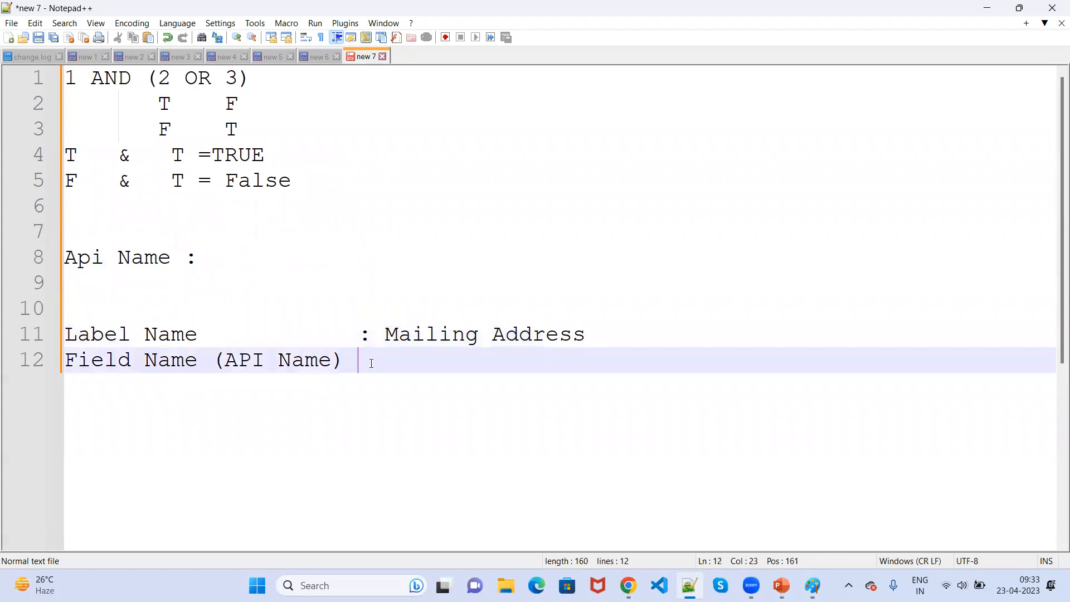
text(:)
Replace the label value with "All Contacts" and enter "All_Contacts" as the Field Name (API Name) value.
drag(585, 334, 382, 337)
text(All )
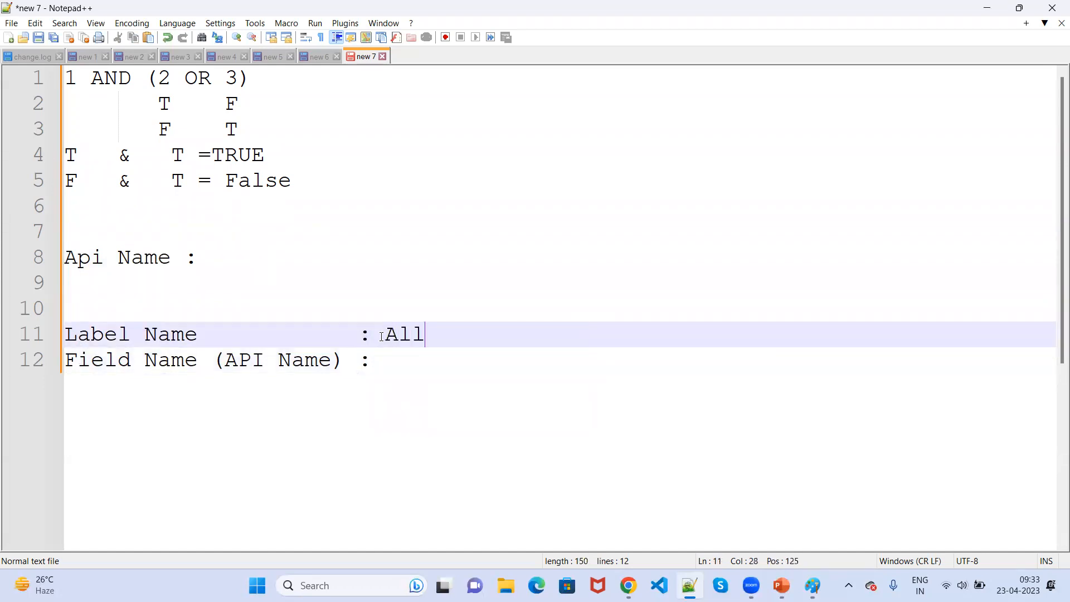
text(Contacts)
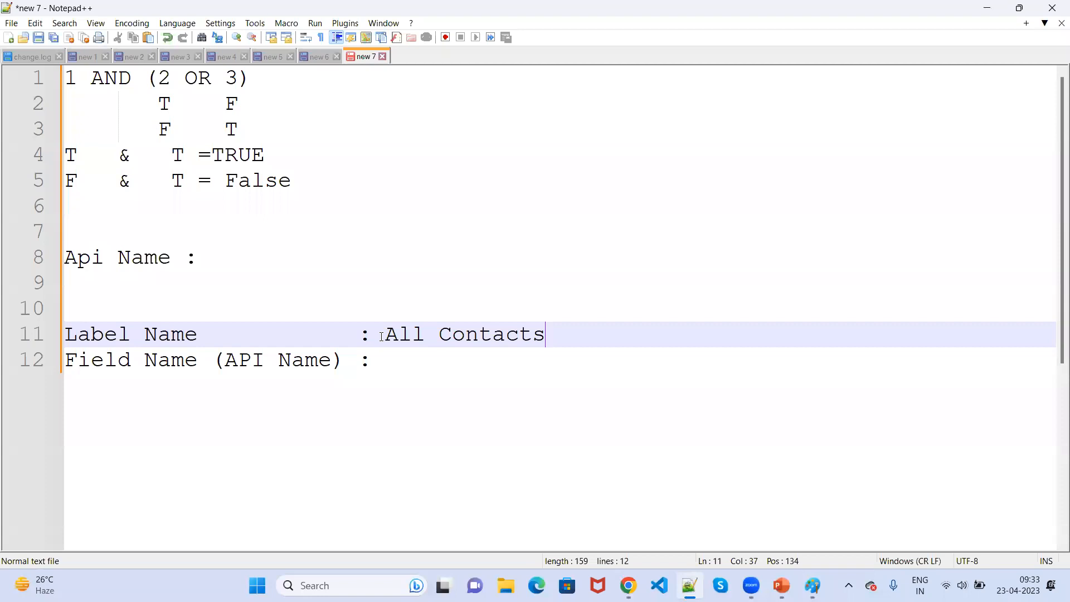
key(Down)
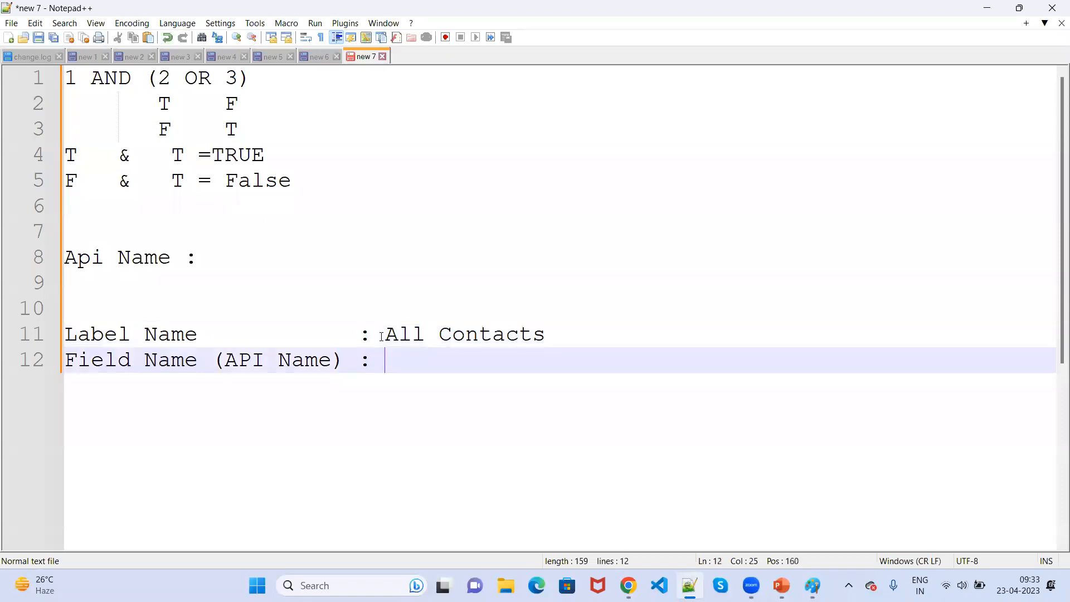
text(All_Contacts)
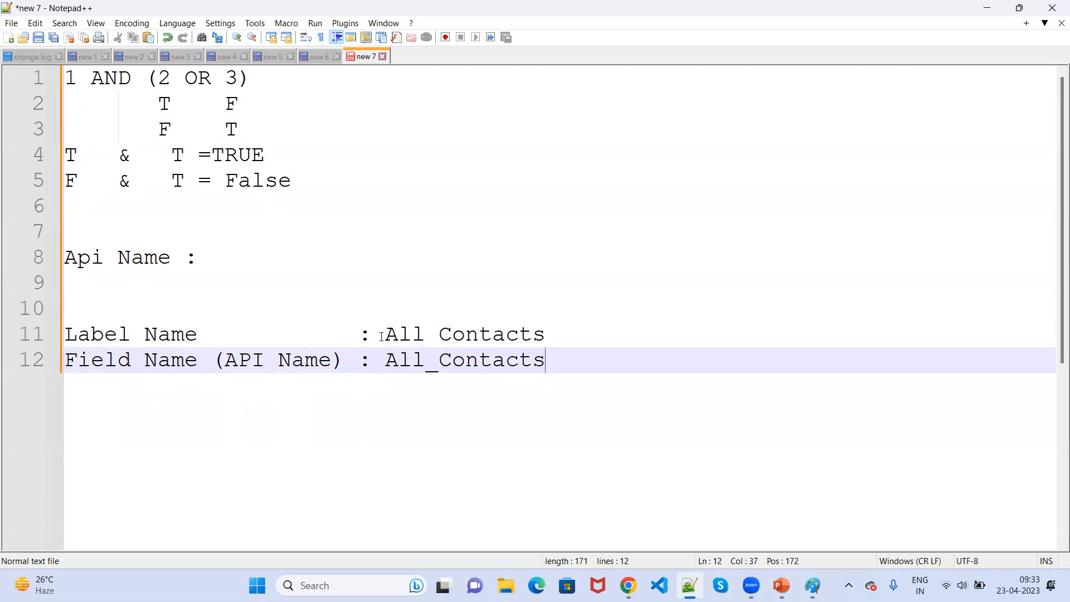
Compare the space in the label value with the underscore in the API name by highlighting each part.
drag(438, 334, 420, 334)
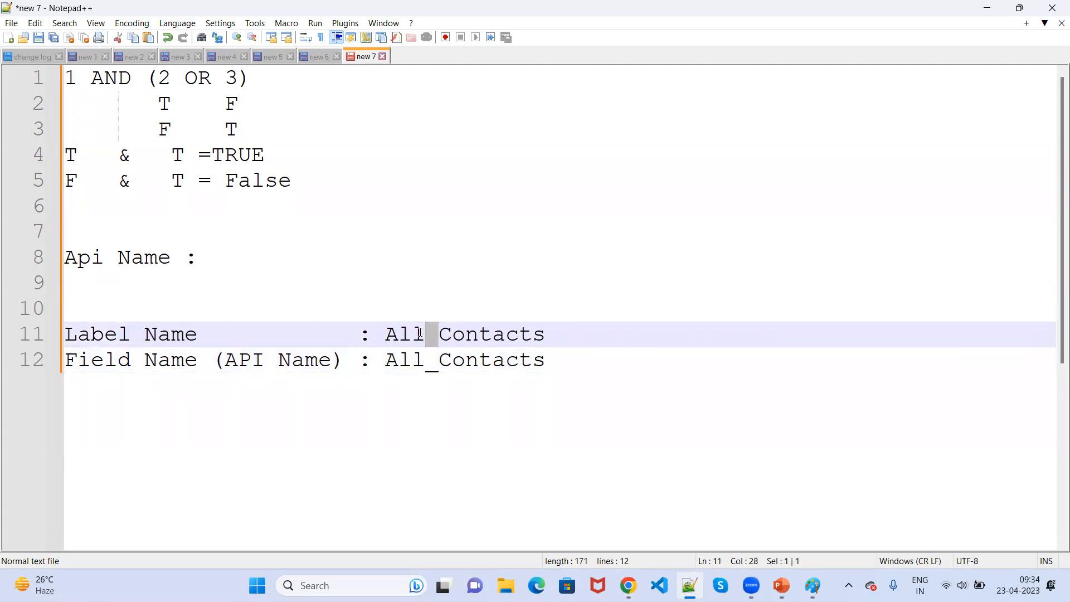
click(431, 366)
drag(432, 366, 425, 366)
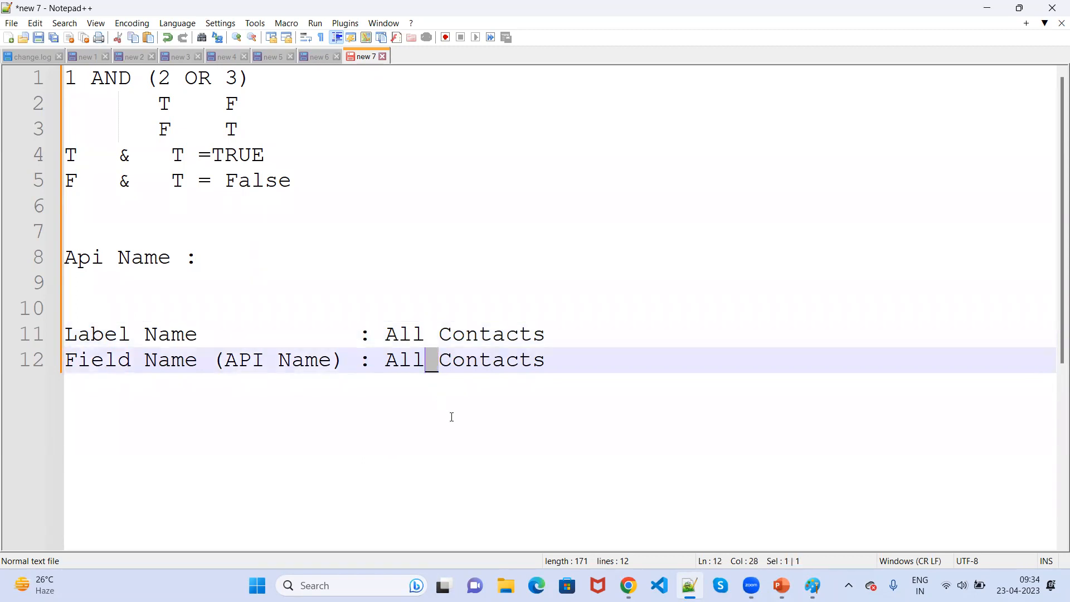
key(Up)
key(ctrl+shift+Right)
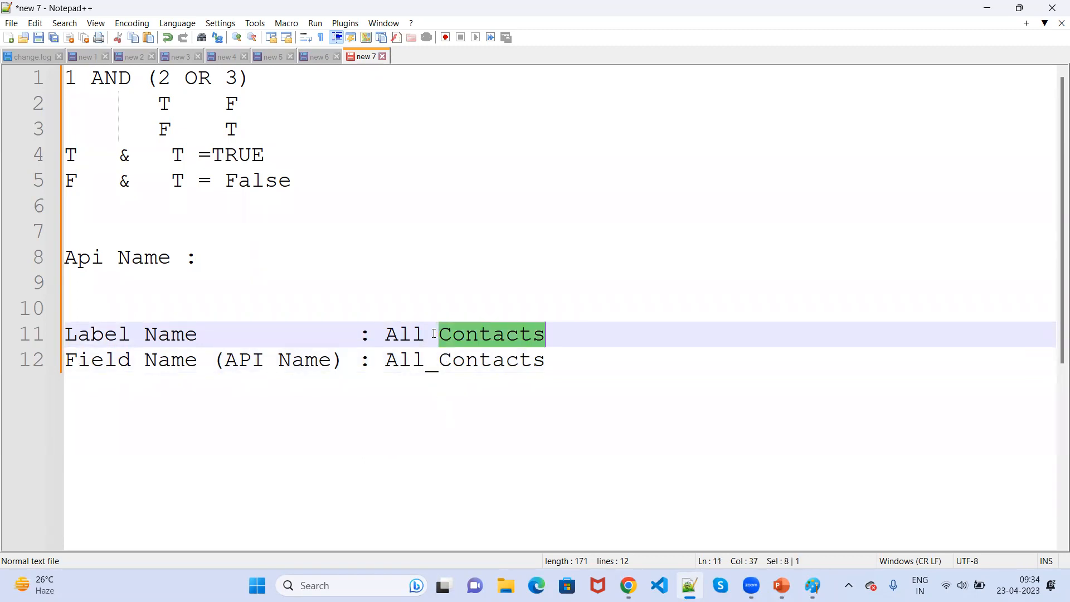
key(Down)
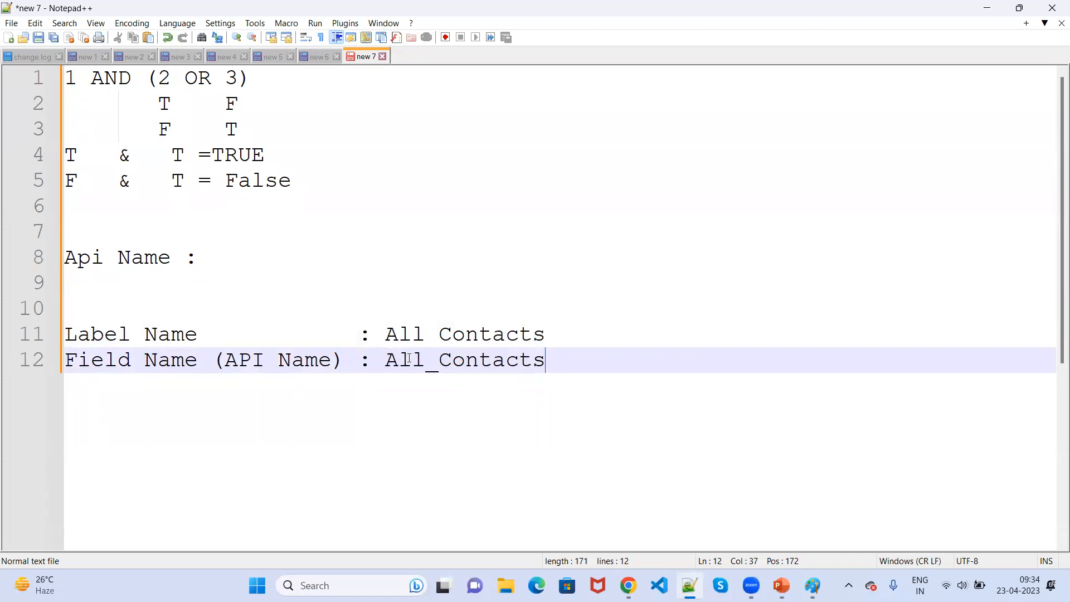
drag(384, 364, 438, 368)
click(427, 334)
drag(546, 334, 389, 348)
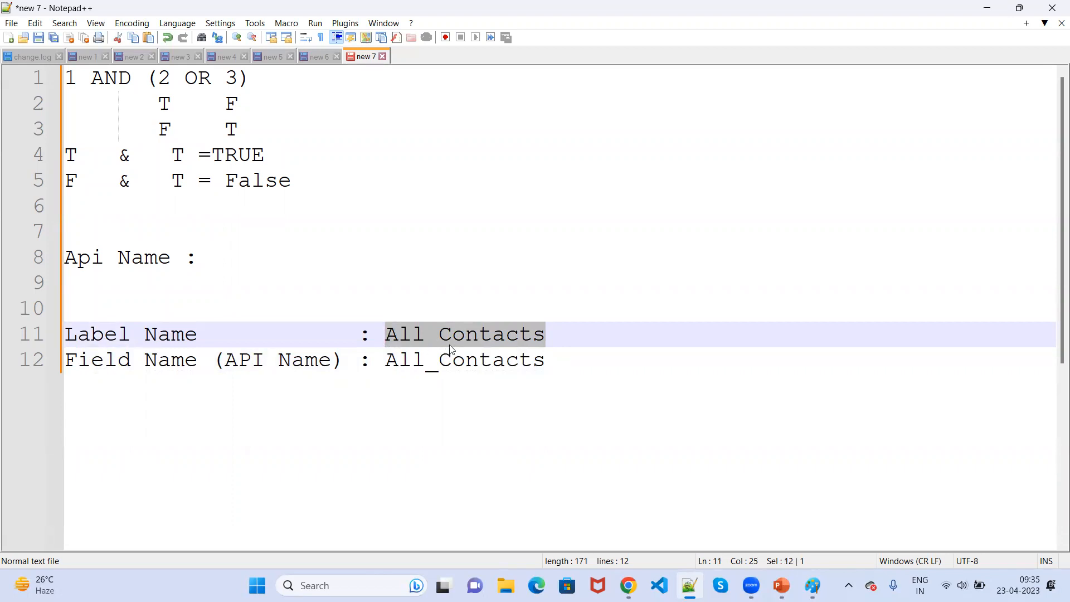
Remove the space from the label value and the underscore from the API name so both read "AllContacts".
click(658, 61)
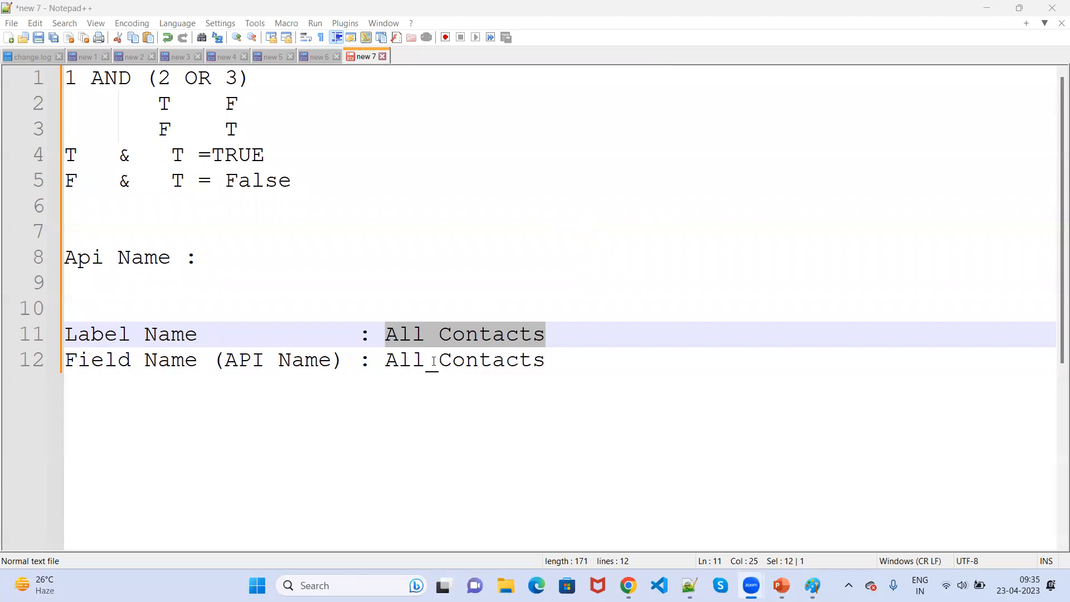
click(440, 336)
key(BackSpace)
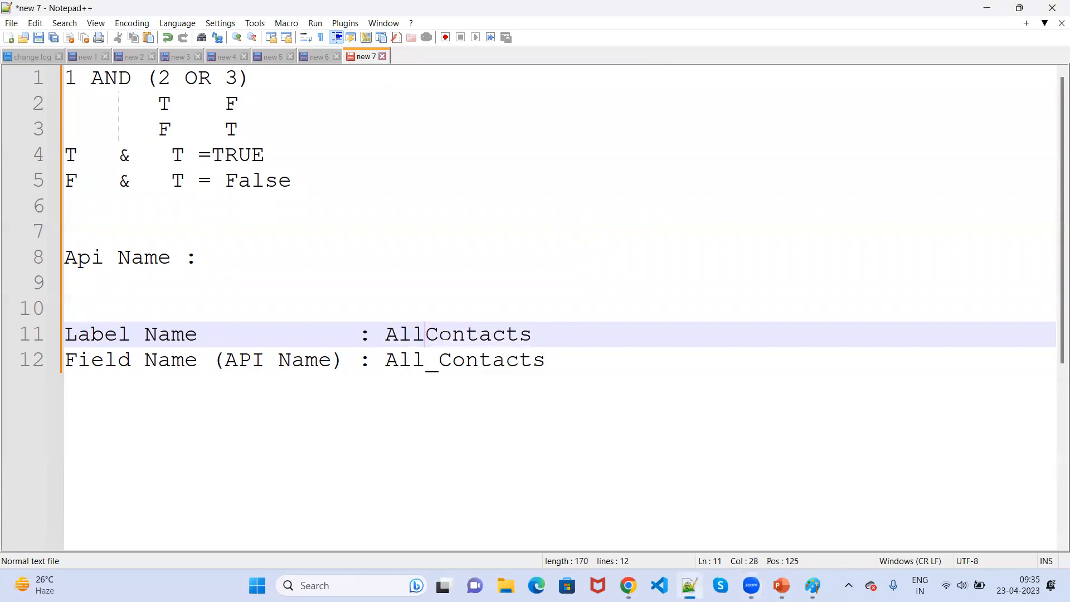
click(442, 364)
key(BackSpace)
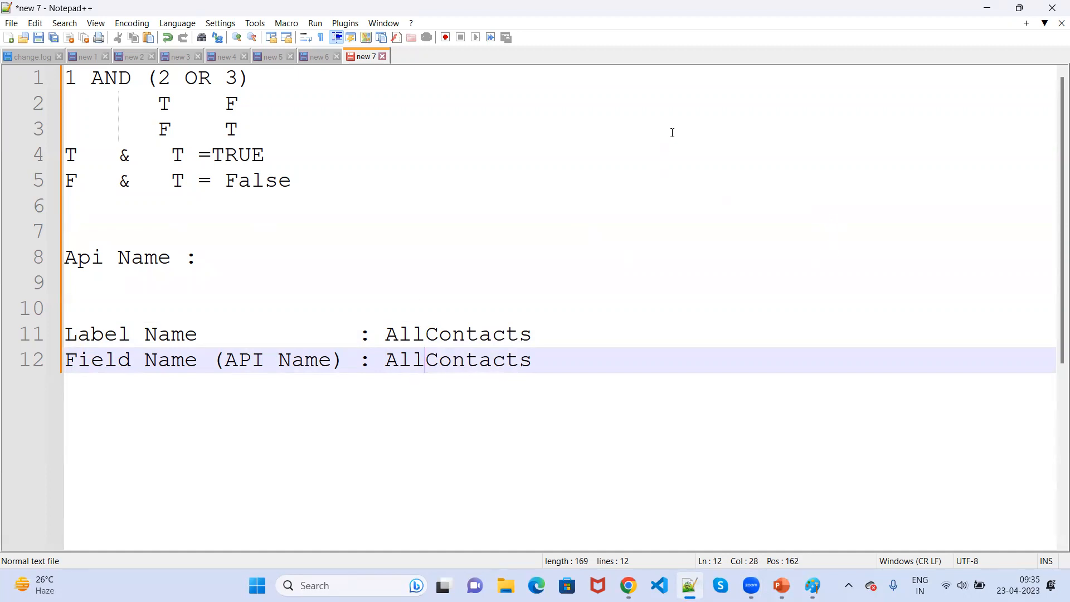
Add the line "API --> Application Programming interface" below the Field Name (API Name) line.
click(577, 361)
key(Return)
text(AP)
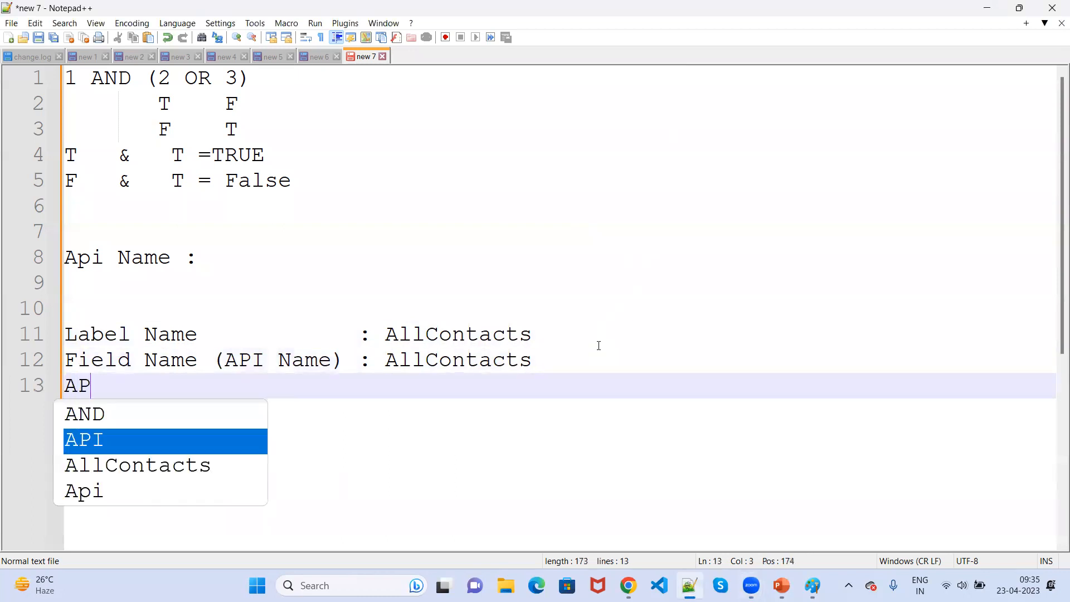
text(I --)
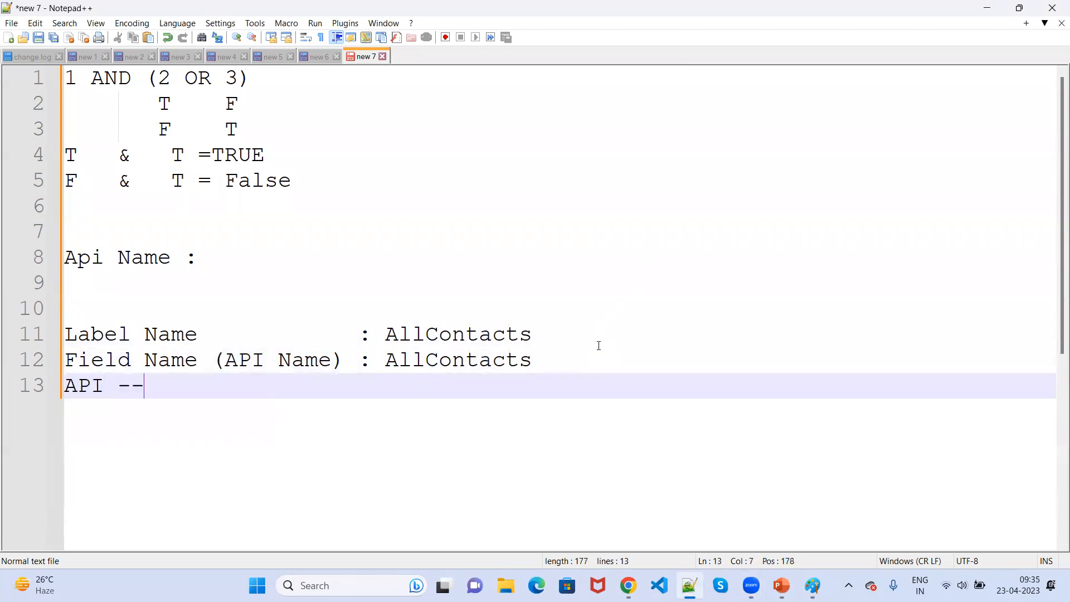
text(> Ap)
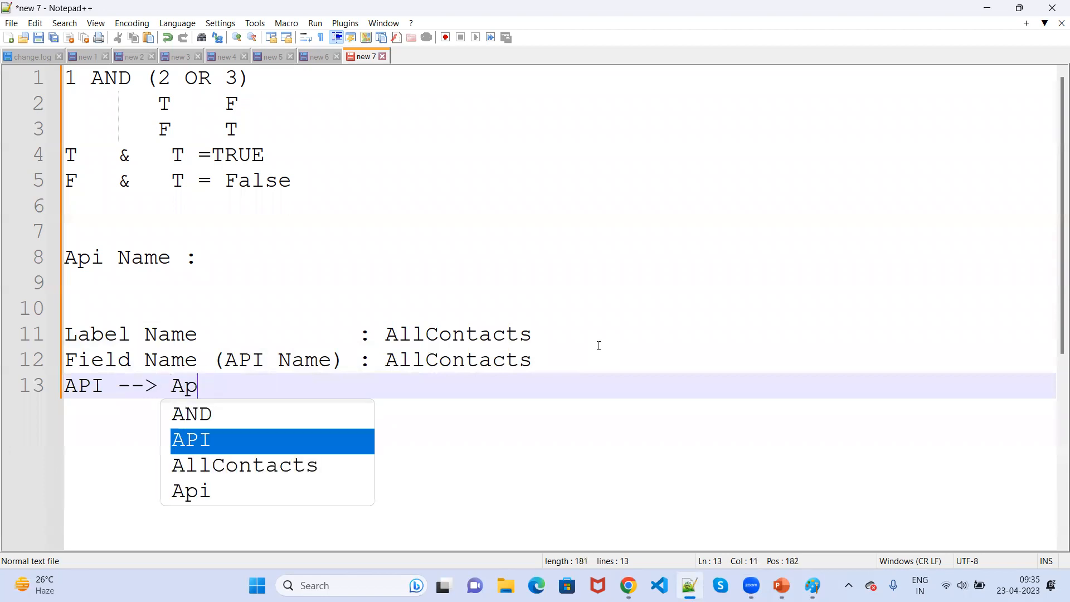
text(plicat)
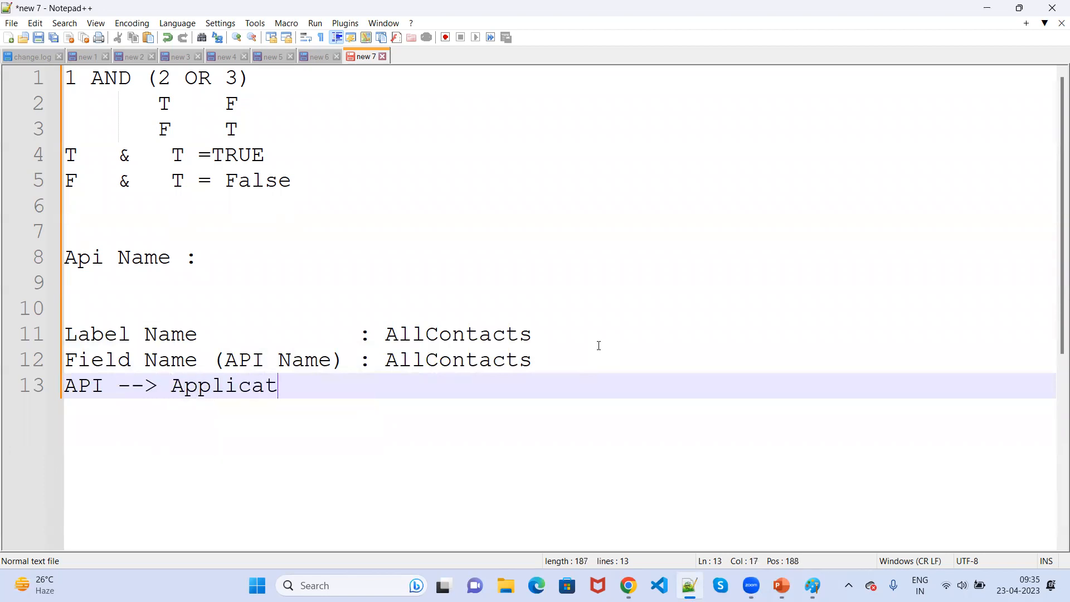
text(ion Pr)
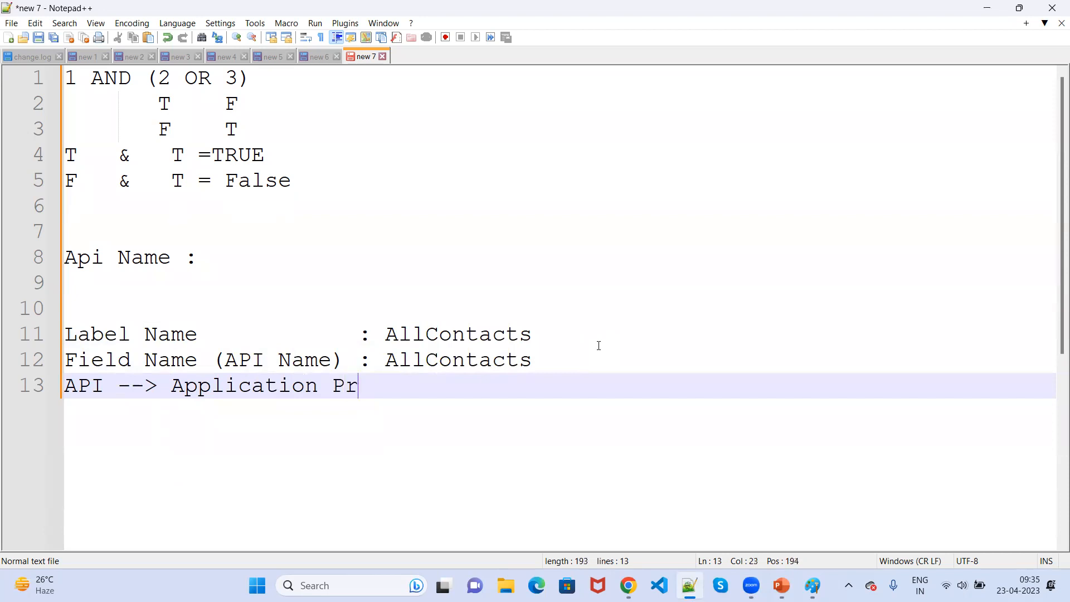
text(ogramming )
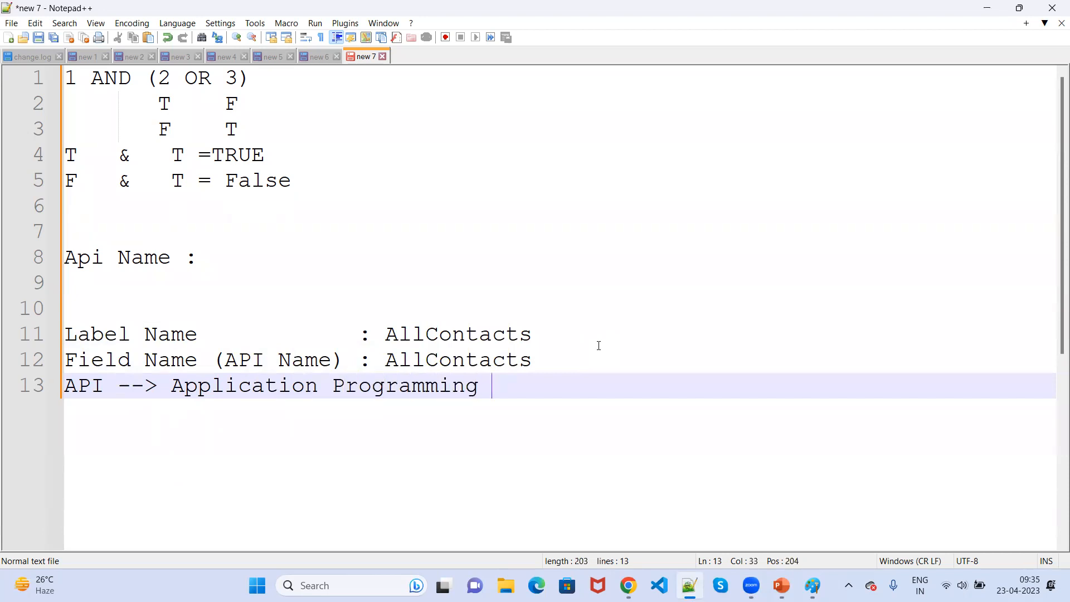
text(interface)
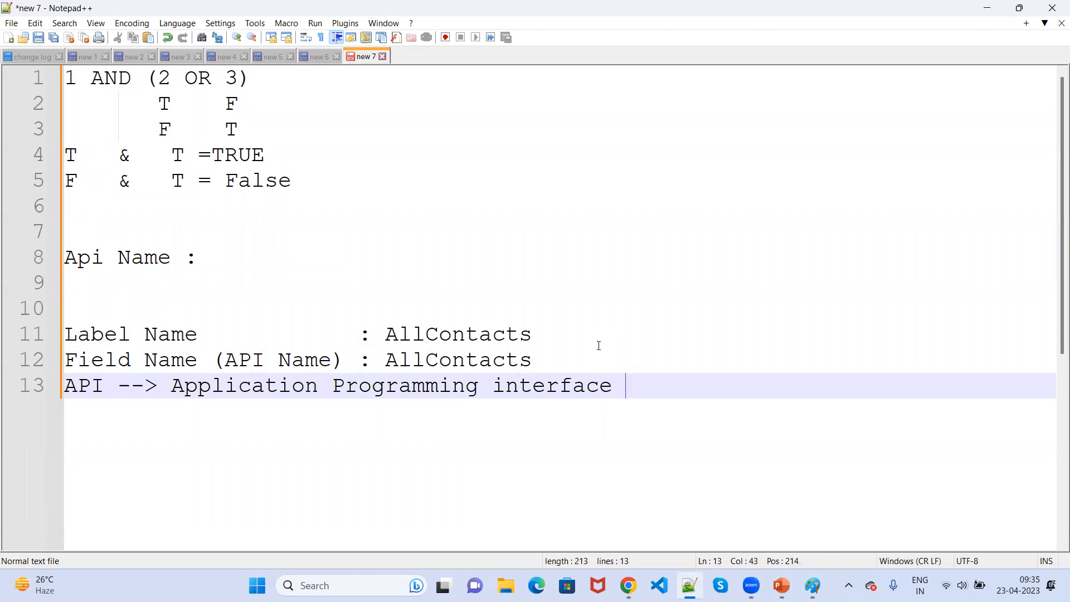
Highlight the Label Name line and append the note "--> user can see" to it.
drag(544, 333, 61, 337)
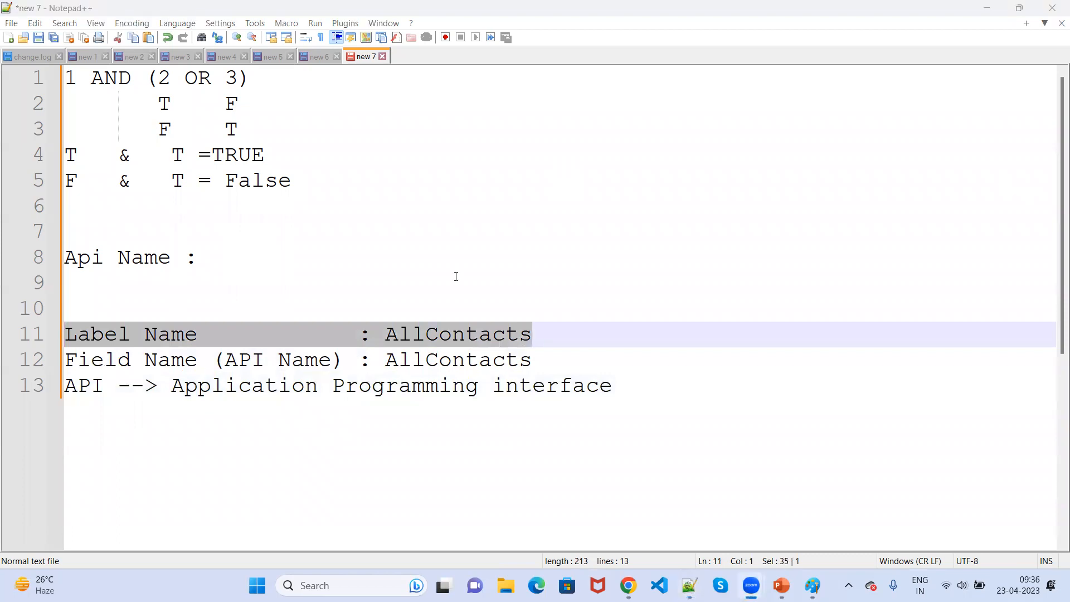
click(577, 335)
text(--)
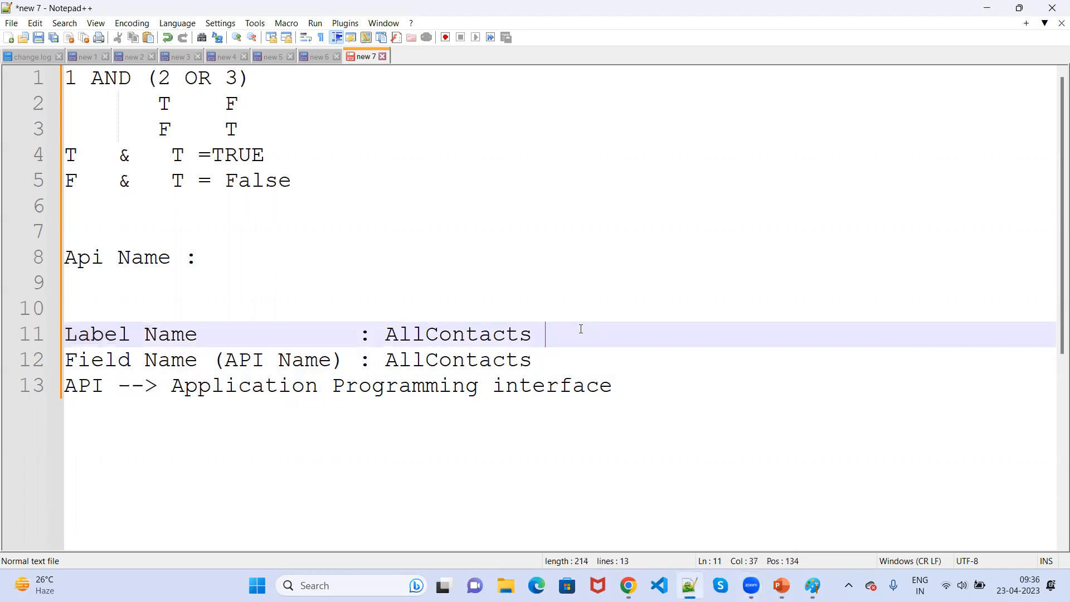
text(> user ca)
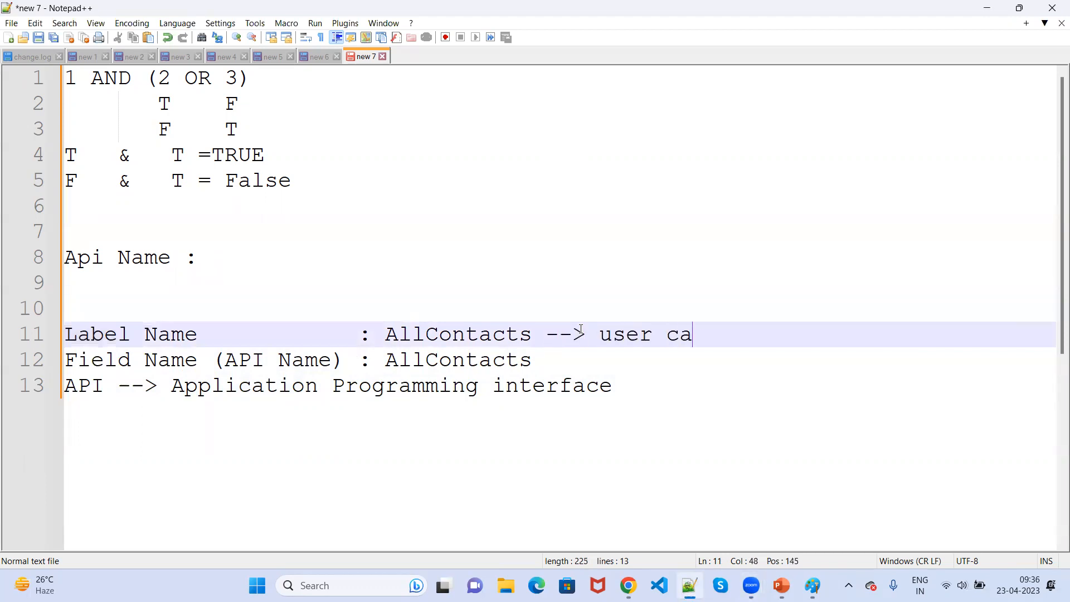
text(n see)
Append the note "--> Developer" to the Field Name (API Name) line.
click(555, 363)
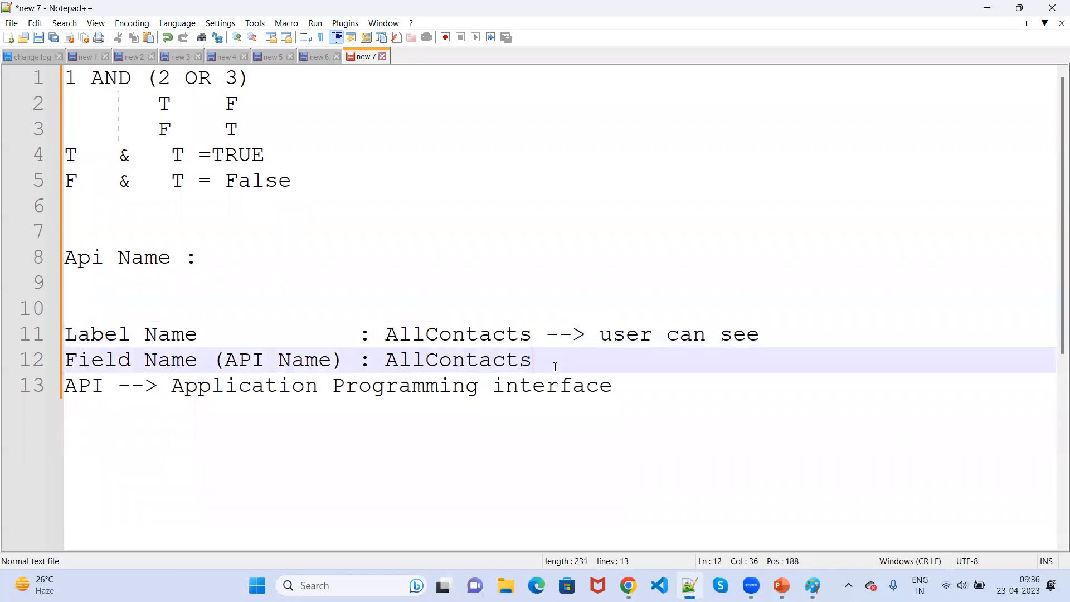
text(--> dEVE)
key(BackSpace)
key(BackSpace)
key(BackSpace)
key(BackSpace)
text(dE)
key(BackSpace)
key(BackSpace)
text(Develp)
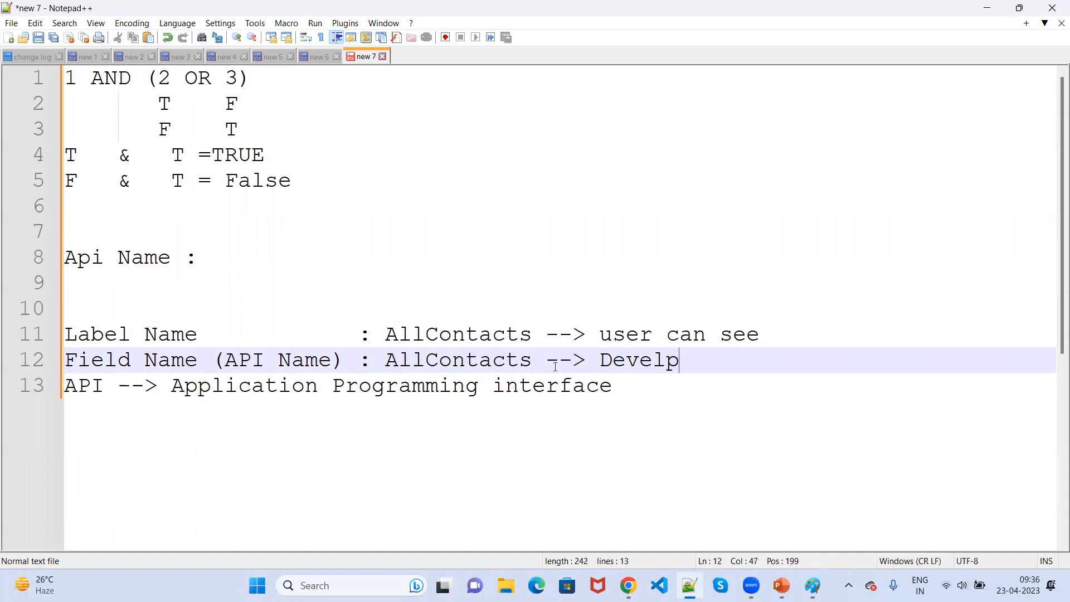
key(BackSpace)
text(oper)
Switch to Salesforce, open the first contact in the All Contact list, and review the field labels in its details.
click(986, 8)
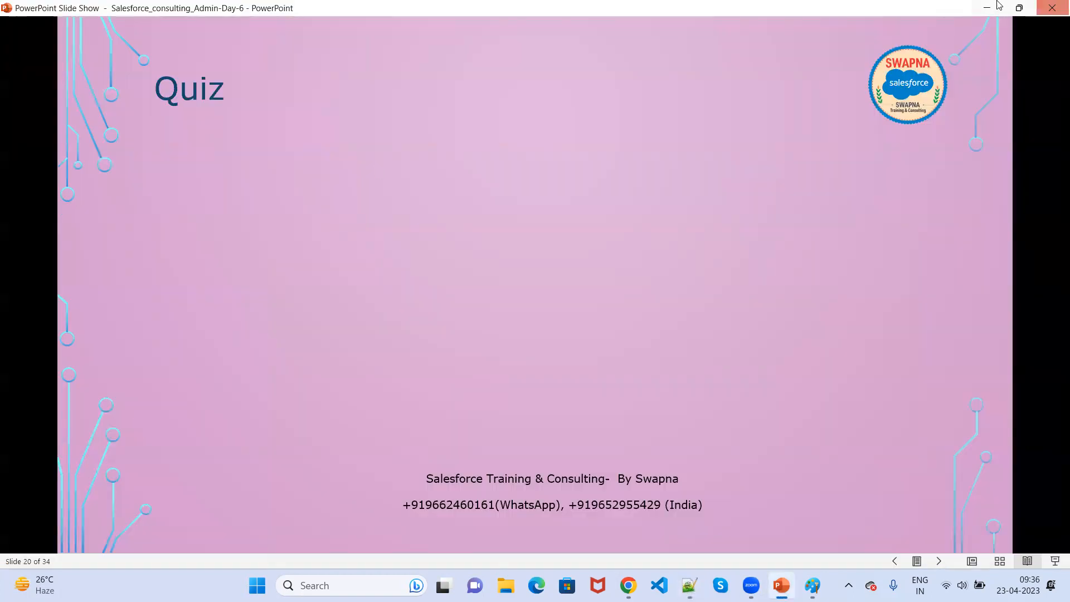
click(988, 9)
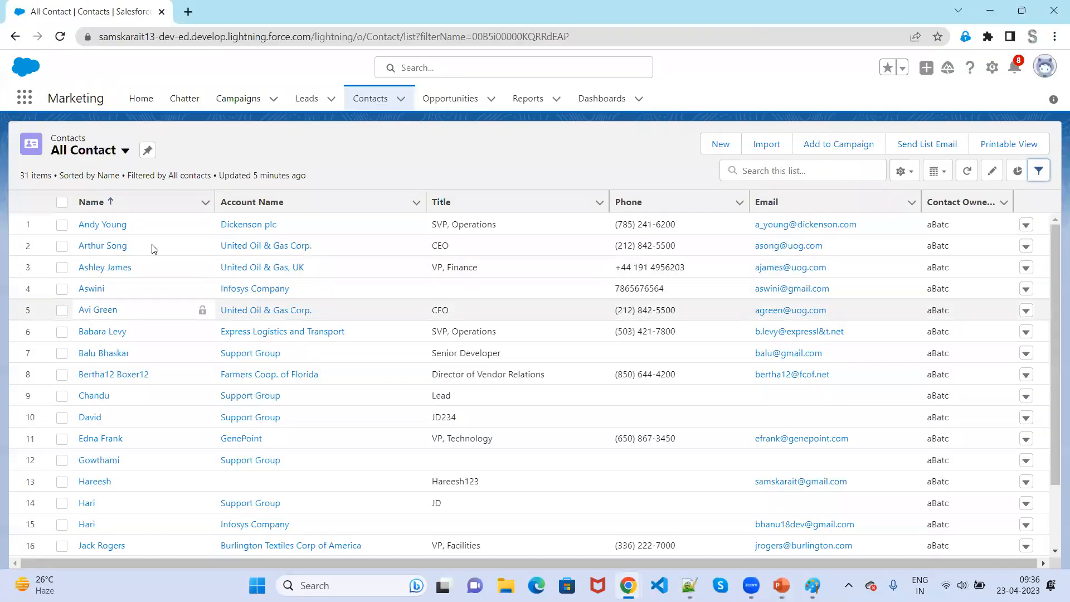
click(96, 227)
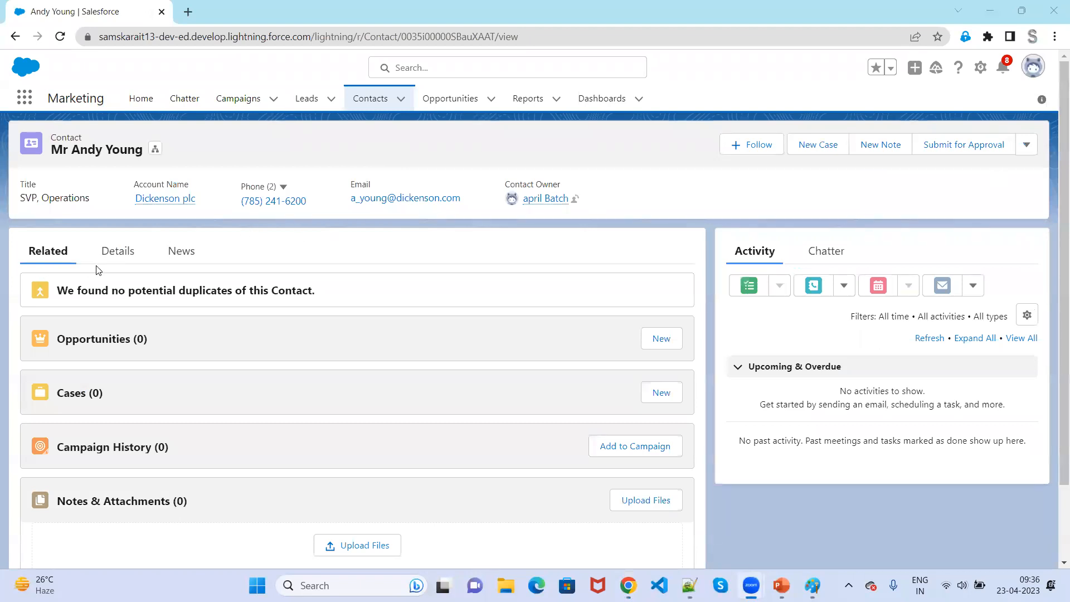
click(118, 252)
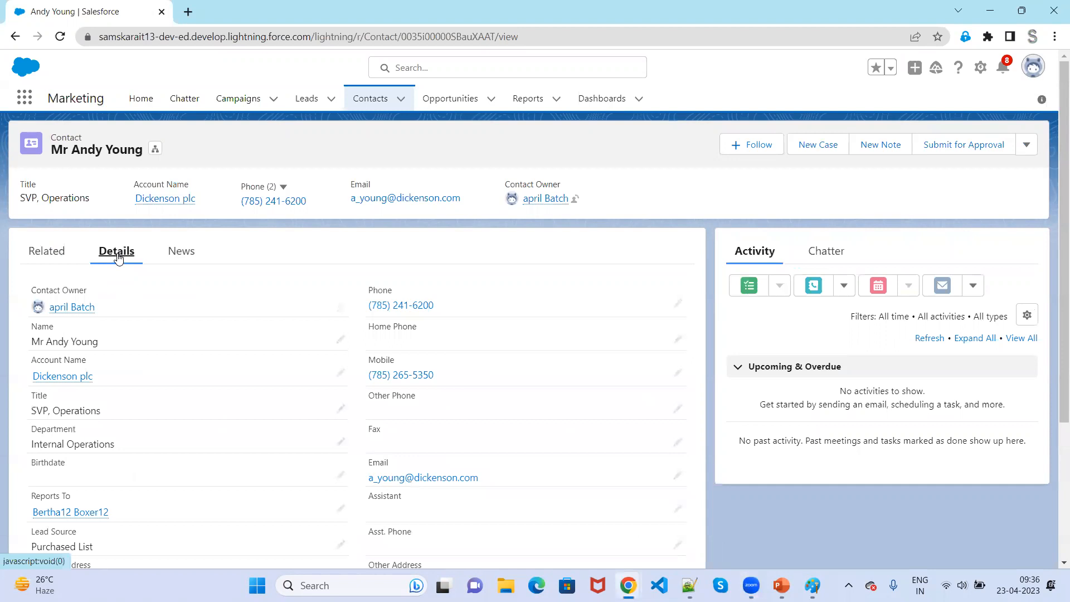
scroll(370, 480, down, 3)
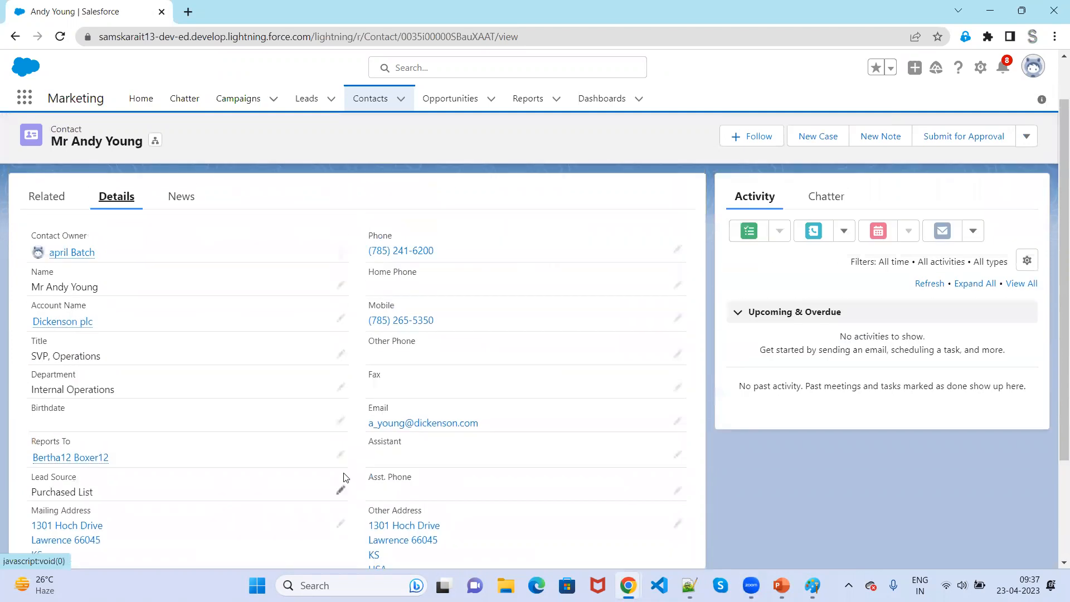
scroll(345, 478, down, 1)
scroll(343, 478, down, 1)
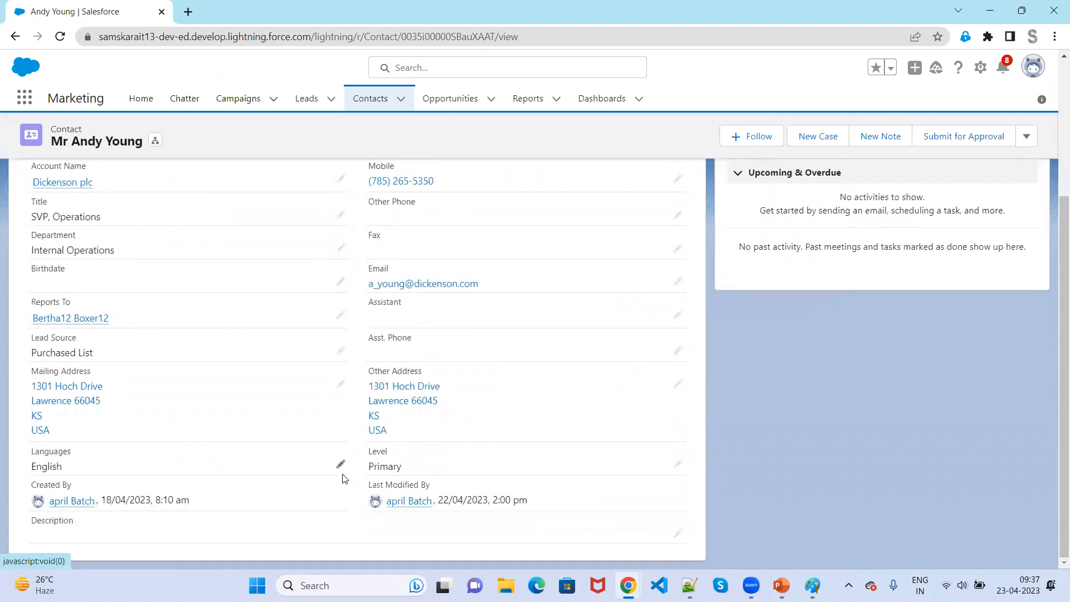
scroll(343, 479, up, 2)
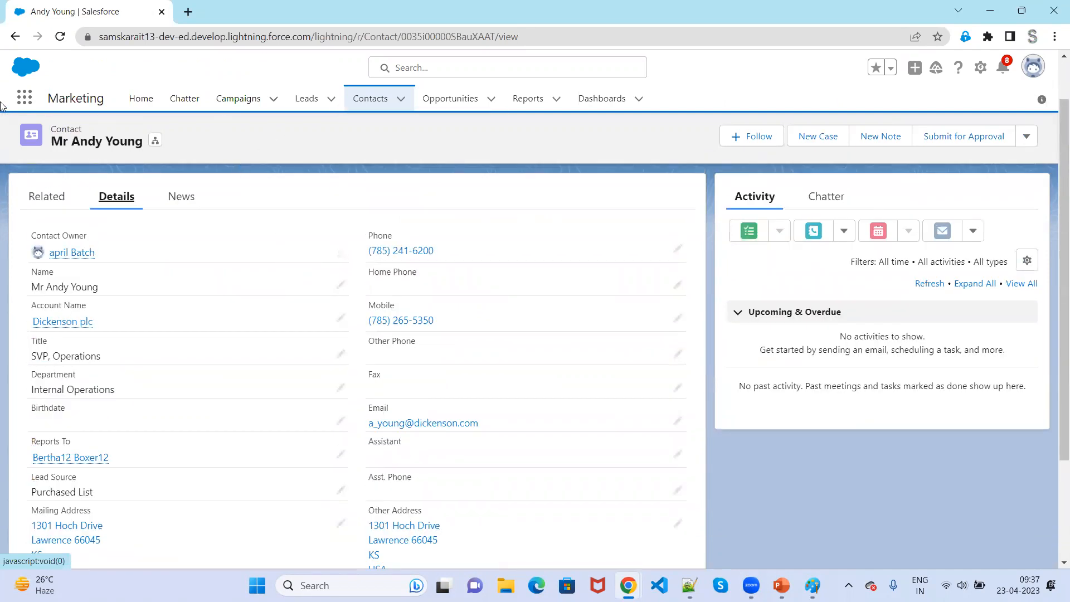
Find and open the Accounts list through the app search, and open the Account object for editing in setup.
click(24, 100)
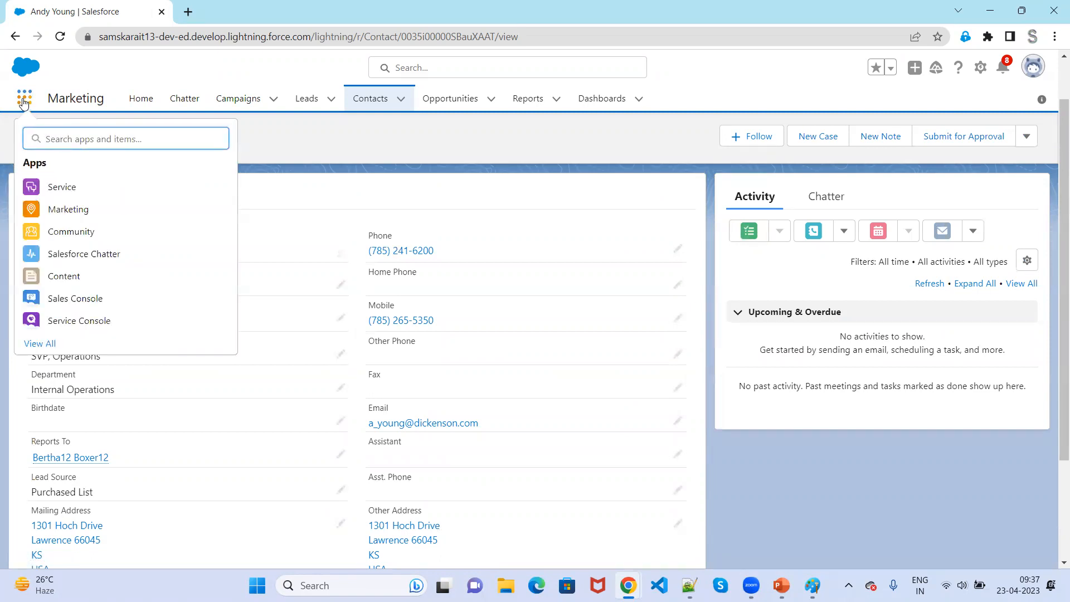
text(Account)
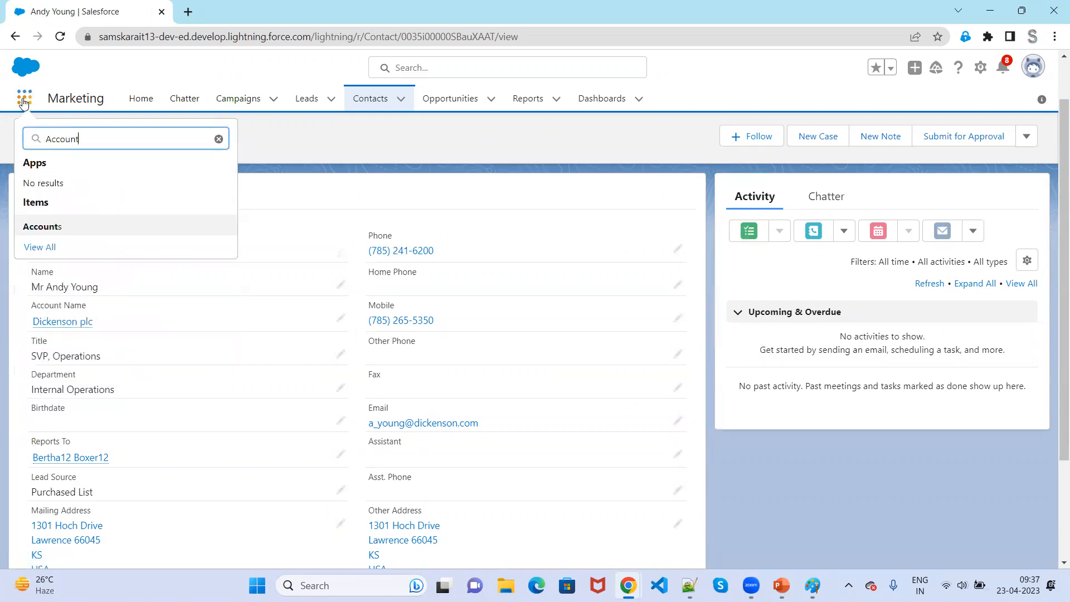
click(49, 227)
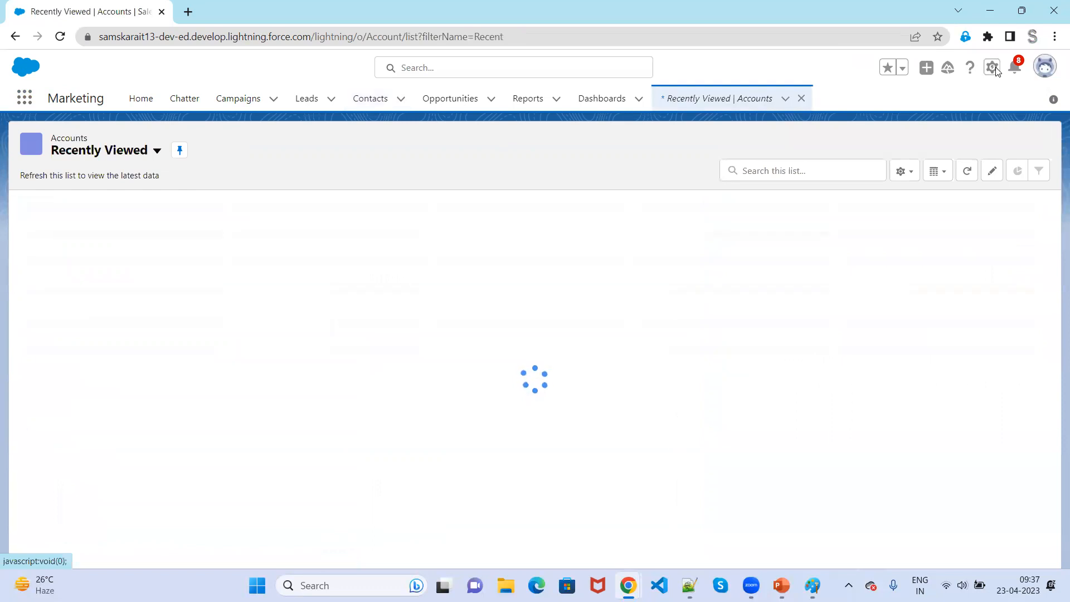
click(995, 69)
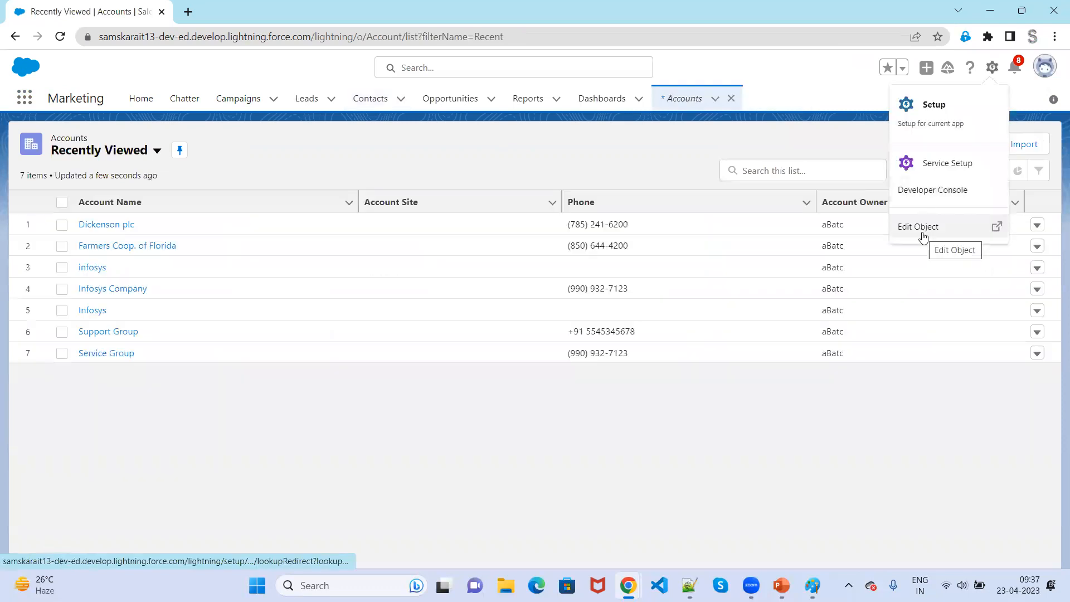
click(922, 230)
Highlight the Active field label in the Dickenson plc account's details, and show the Account object's Fields & Relationships.
click(78, 11)
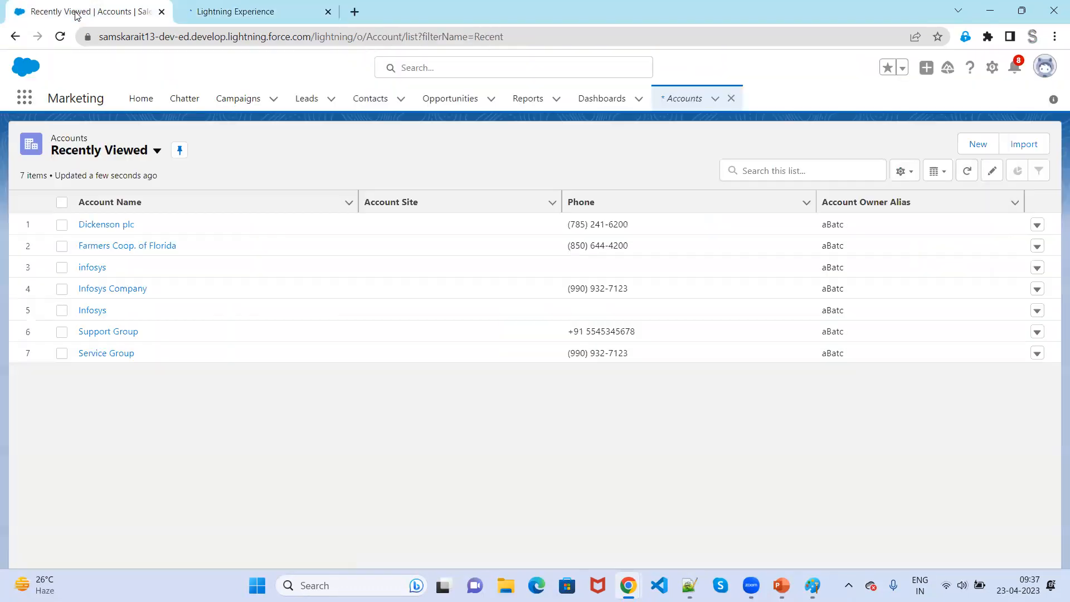
click(92, 224)
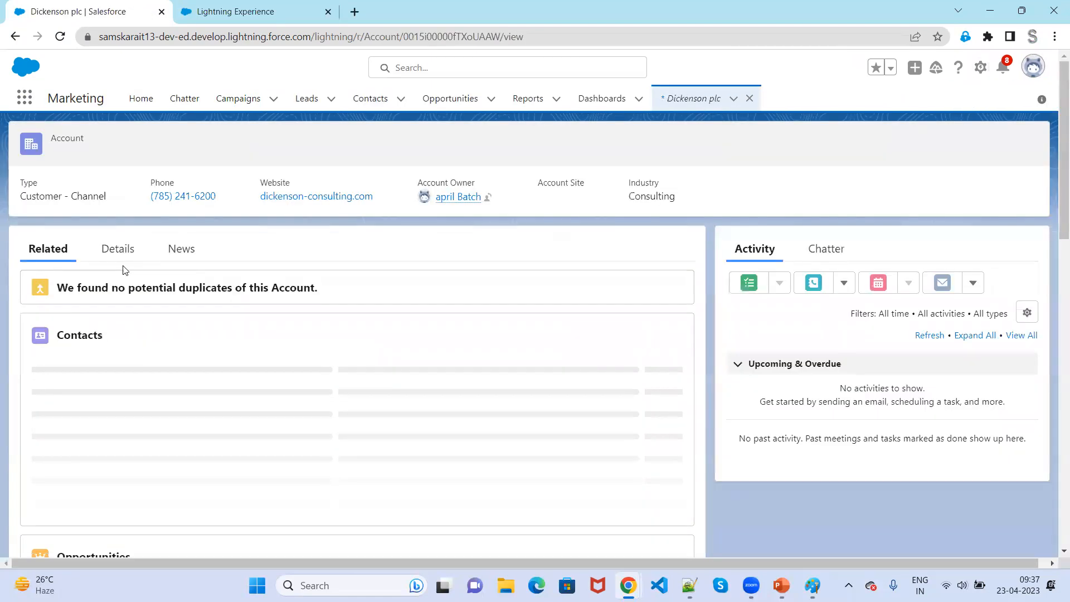
click(117, 249)
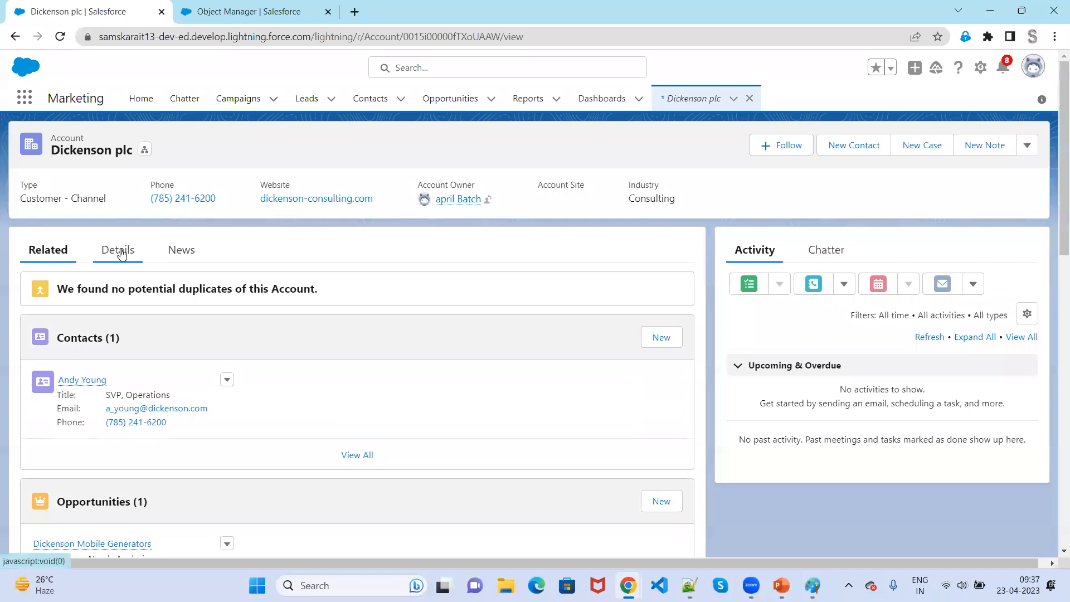
scroll(449, 509, down, 4)
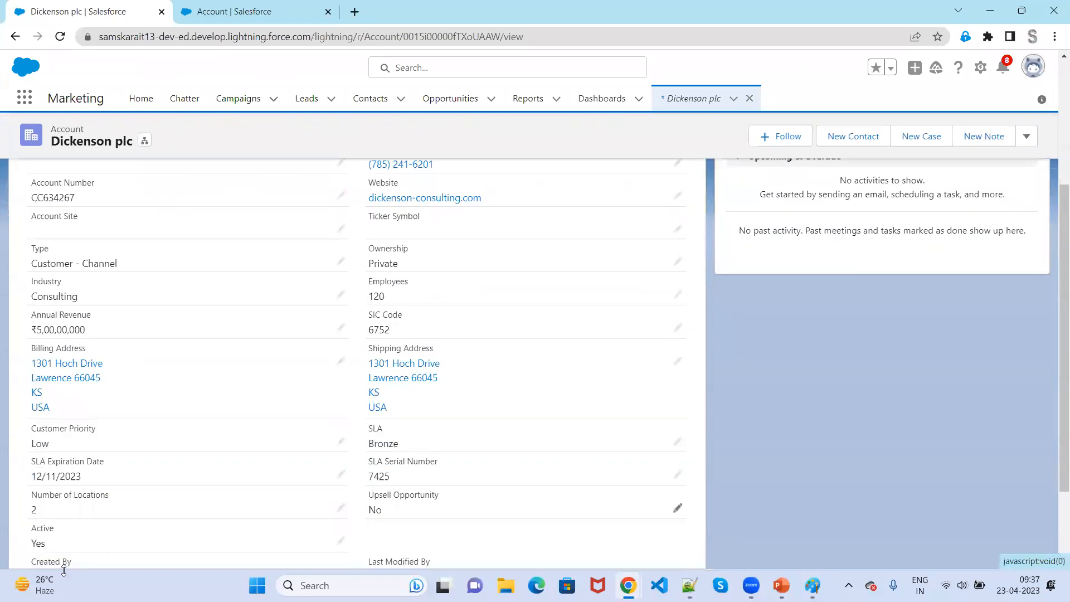
drag(63, 533, 24, 531)
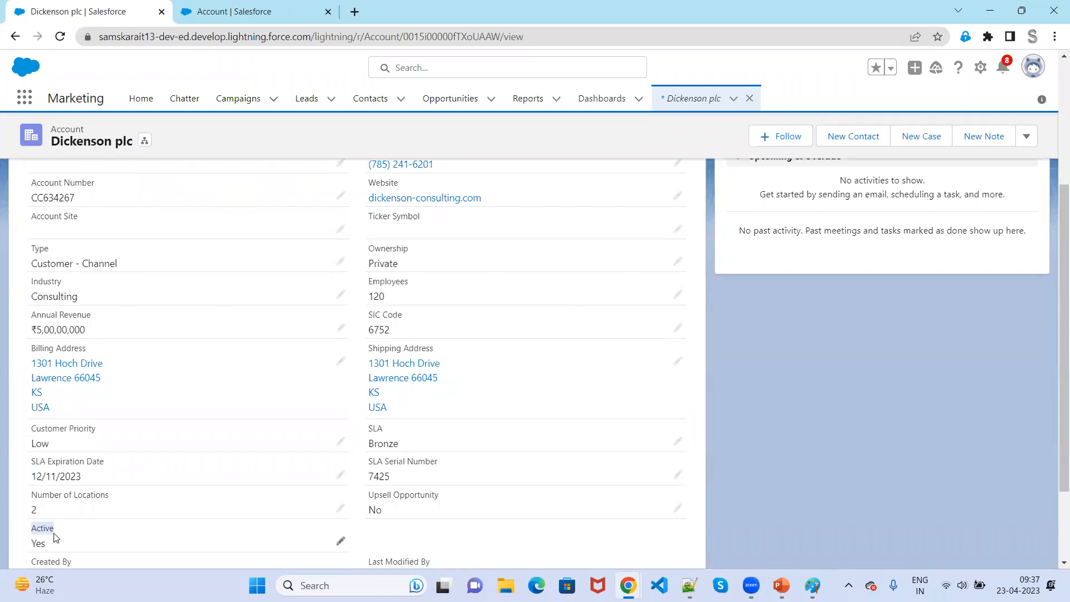
click(279, 8)
click(59, 240)
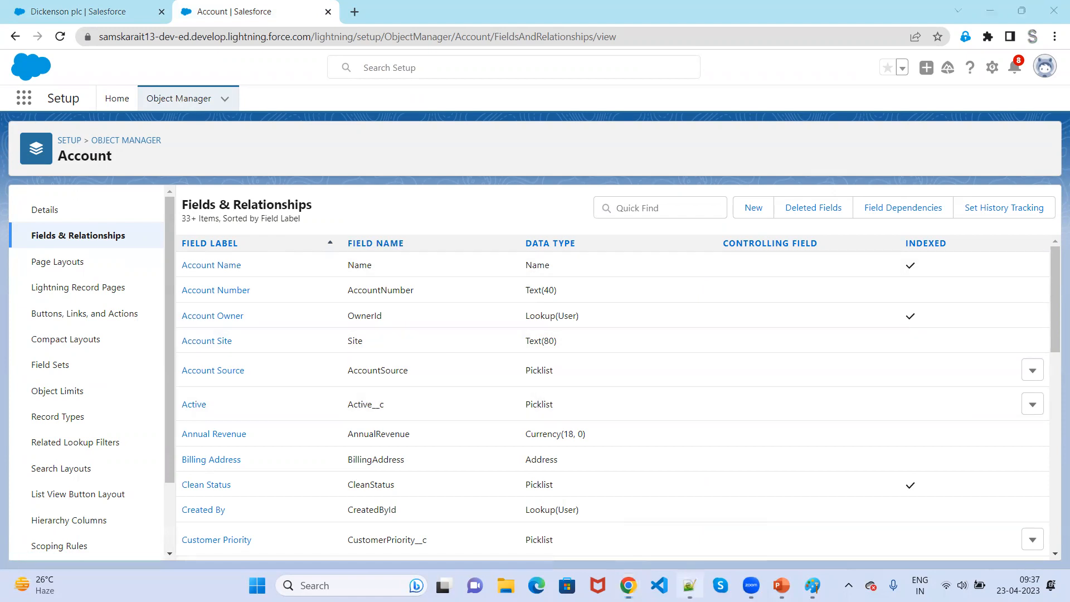
Switch to Notepad++ and insert two blank lines between the Field Name (API Name) line and the API line.
click(690, 585)
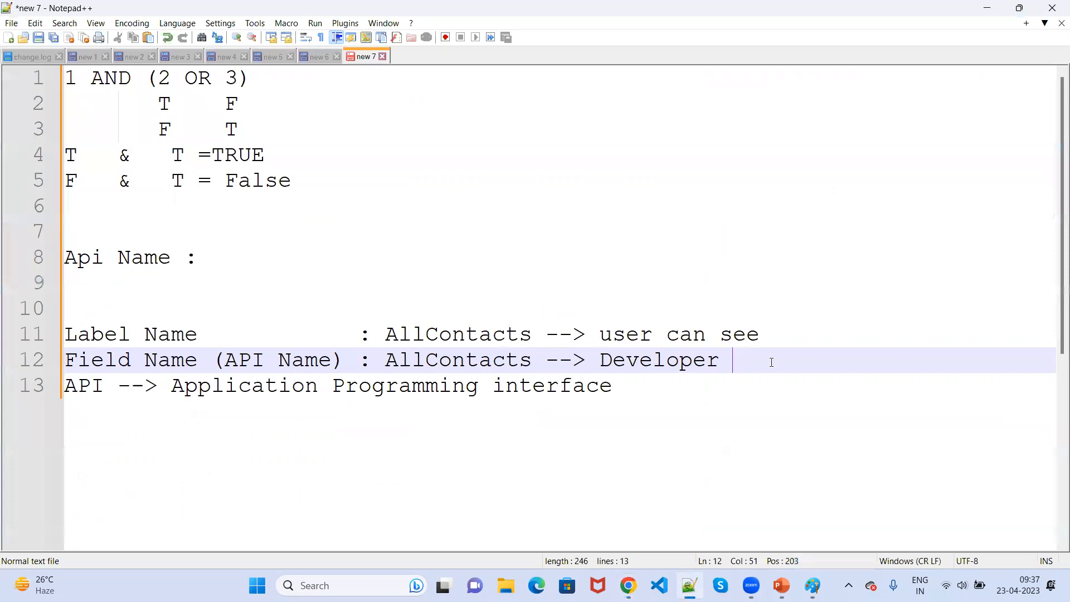
key(Return)
key(Return)
click(786, 395)
click(786, 413)
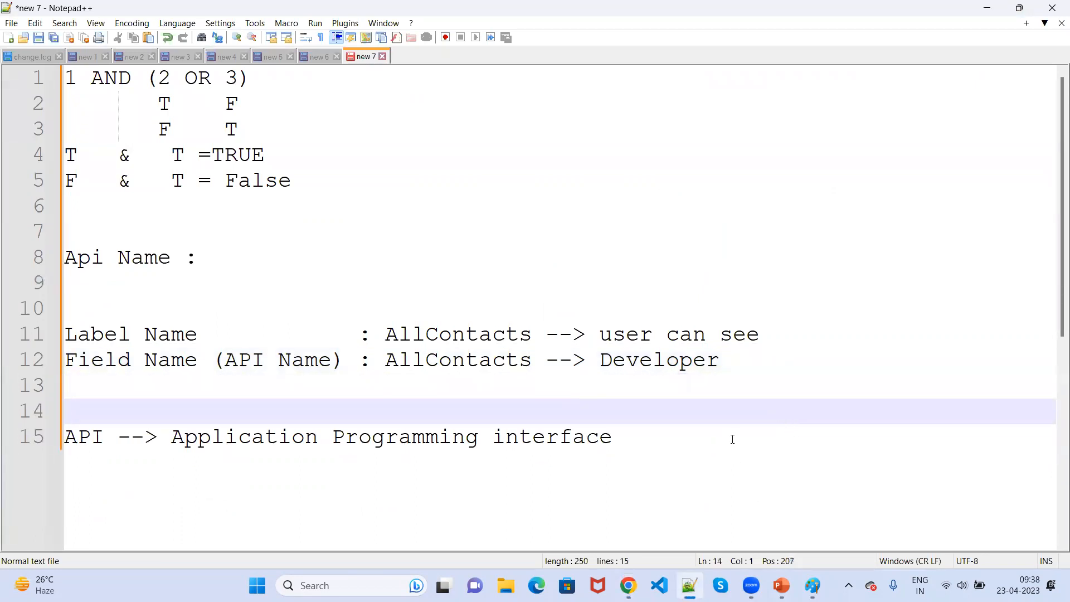
Add the heading "Custom Fields" below the API line, with blank lines above and below it.
click(732, 440)
key(Return)
key(Return)
key(Return)
text(Custom Fiel)
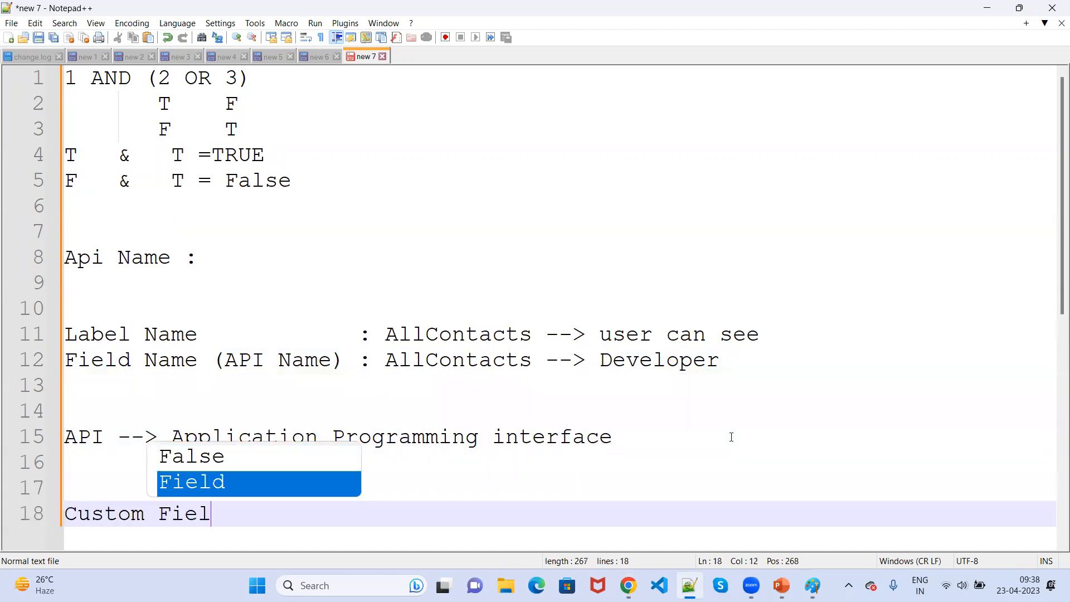
text(ds)
key(Return)
key(Return)
key(Return)
key(Return)
key(Up)
key(Up)
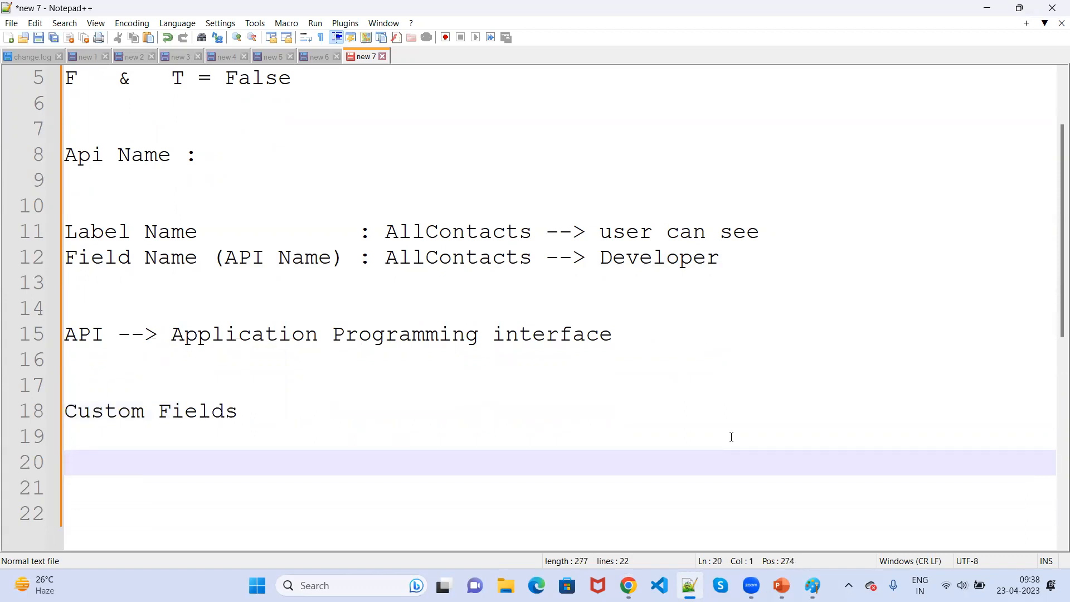
Add the line "Mailing Address : Mailing_Address__c" under Custom Fields and highlight its "__c" suffix.
text(Mailing A)
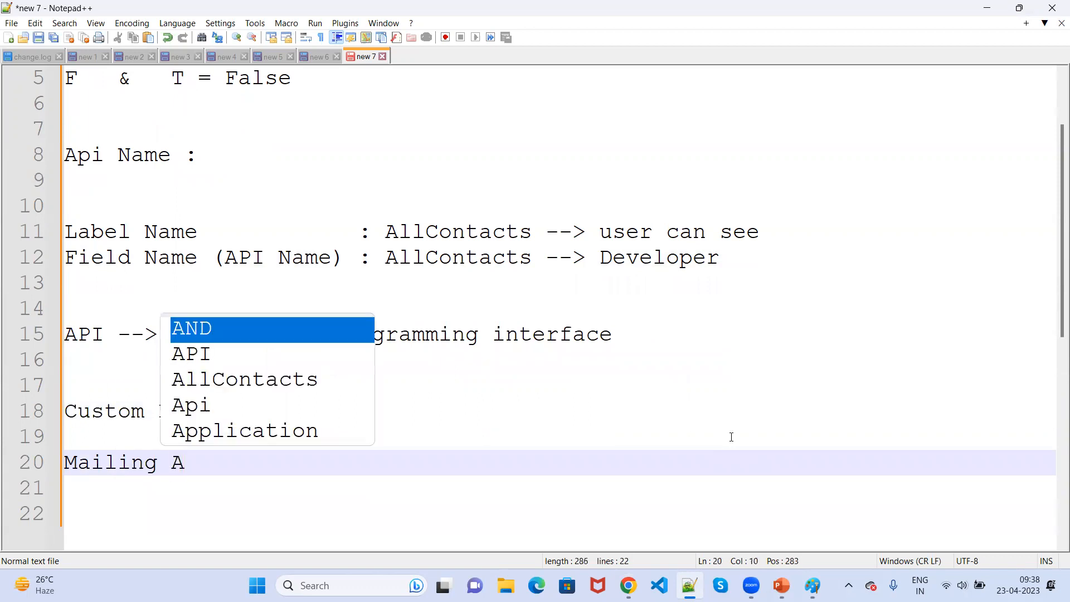
text(dress : Mailing)
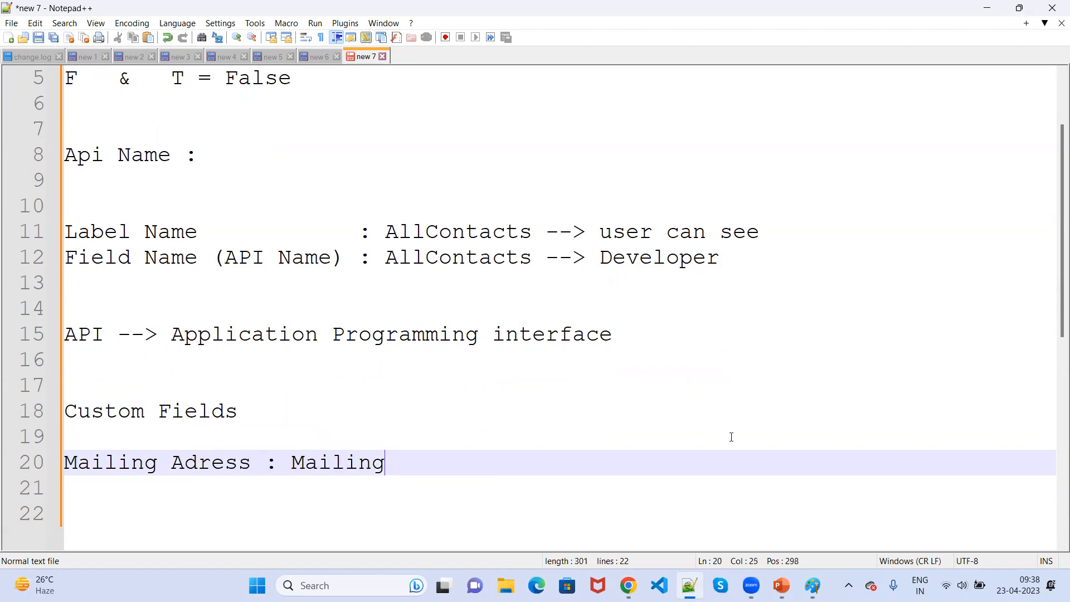
text(_Address__c)
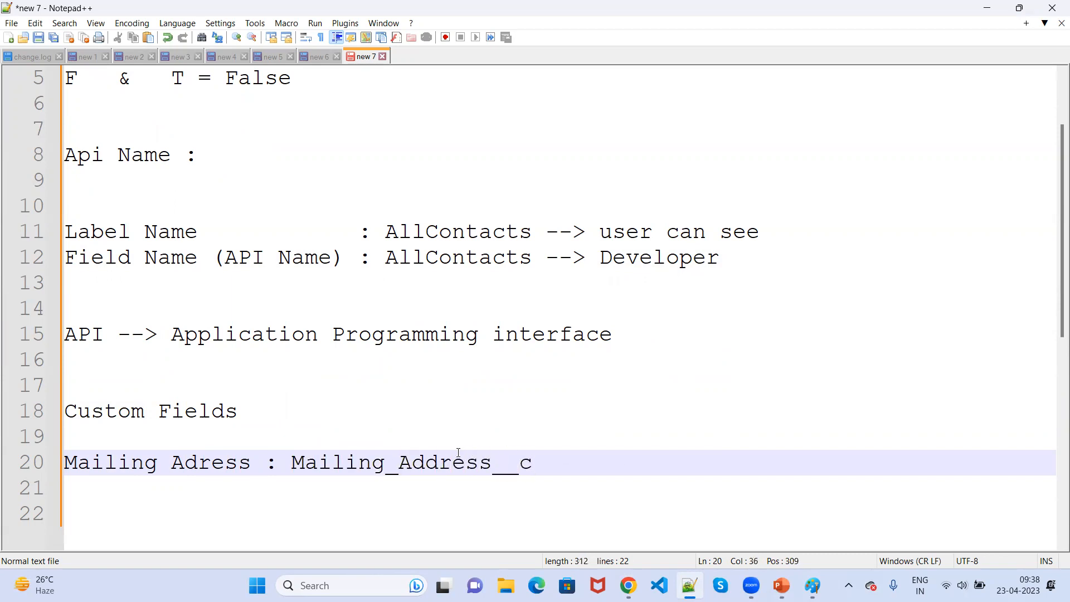
click(198, 462)
text(d)
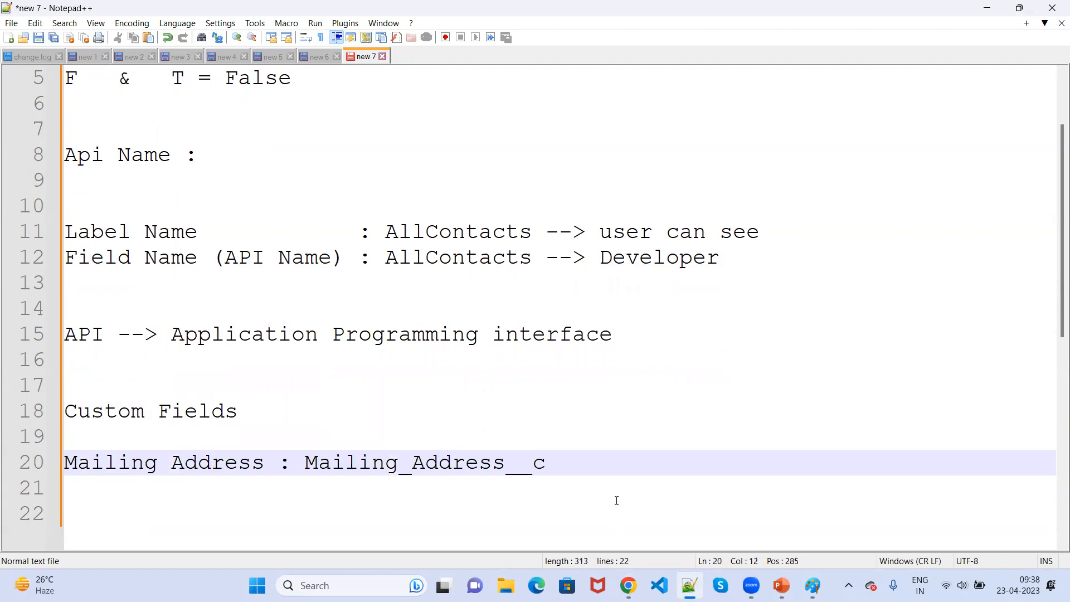
drag(554, 466, 506, 463)
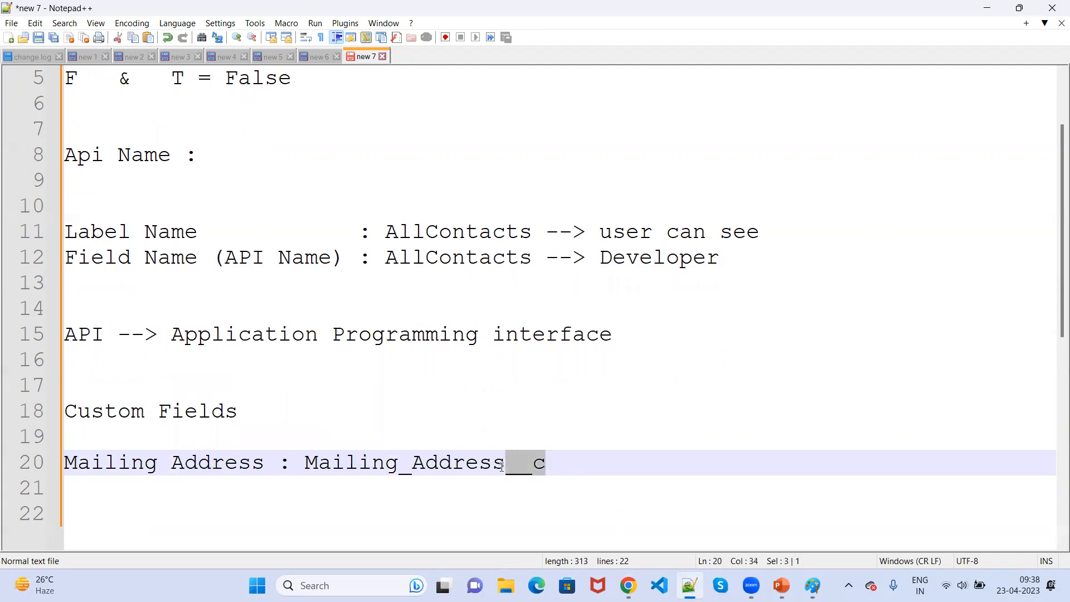
Add the line "MailingAddress : MailingAddress__c" below, and highlight its API name and the "Mailing Address" label above for comparison.
click(614, 454)
key(Return)
text(MailingAddress :)
key(Tab)
text(Ma)
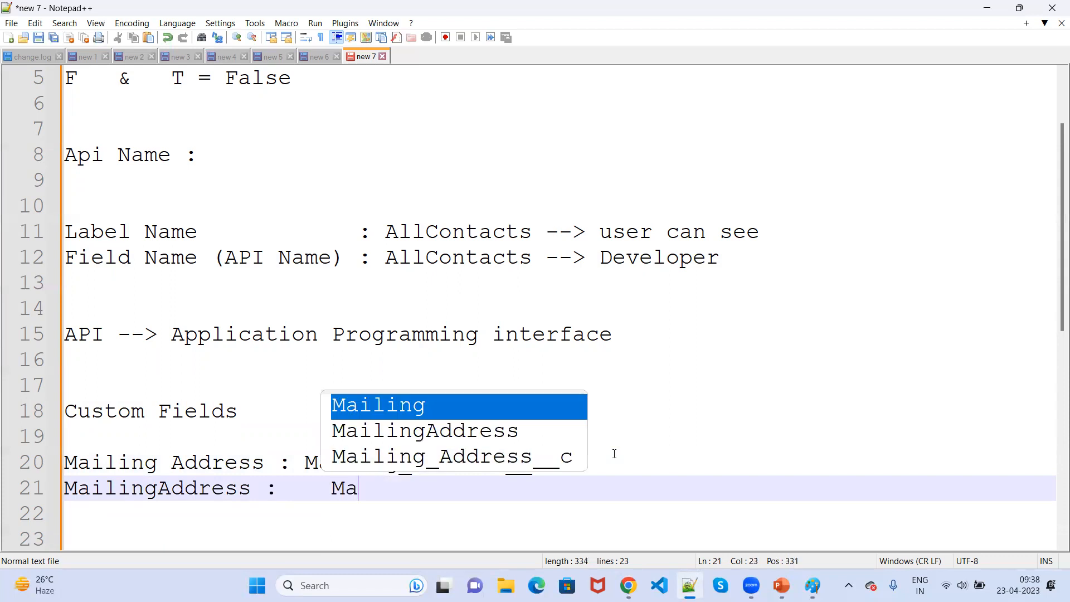
key(Down)
key(Return)
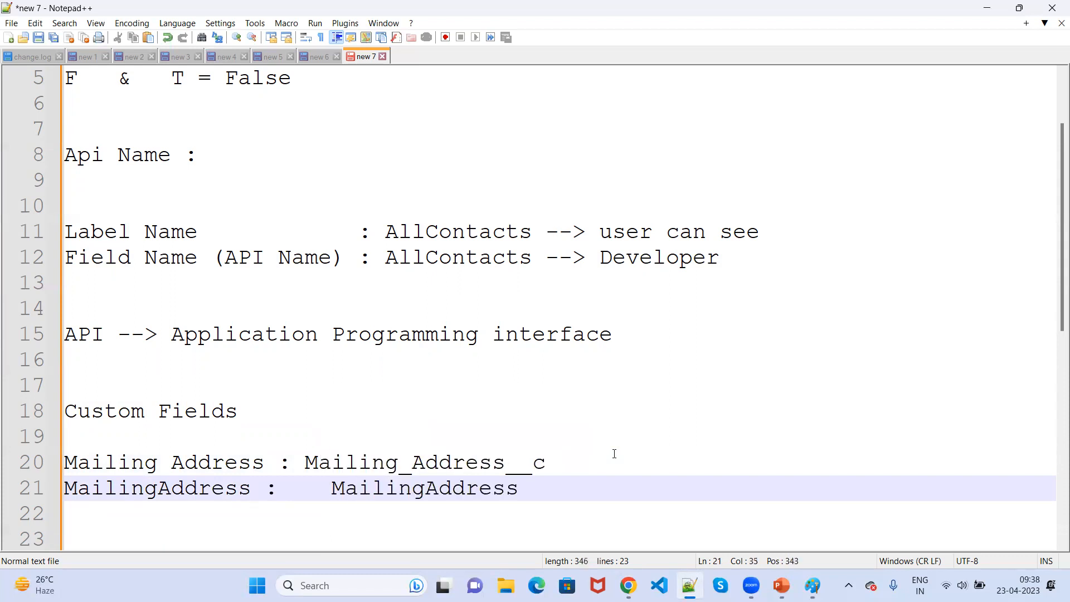
text(__c)
drag(558, 488, 330, 483)
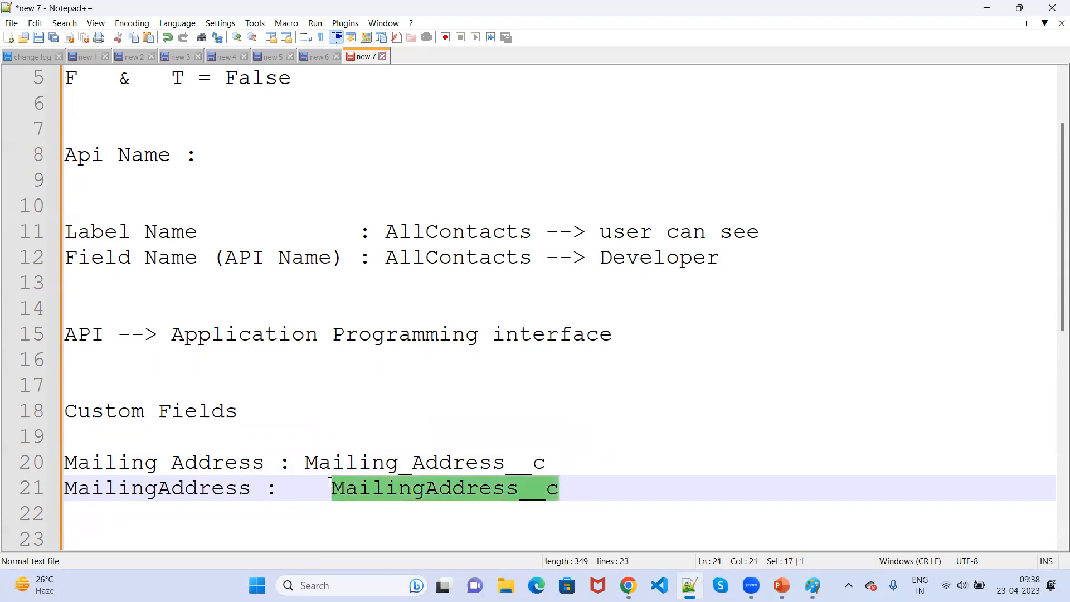
drag(264, 468, 64, 466)
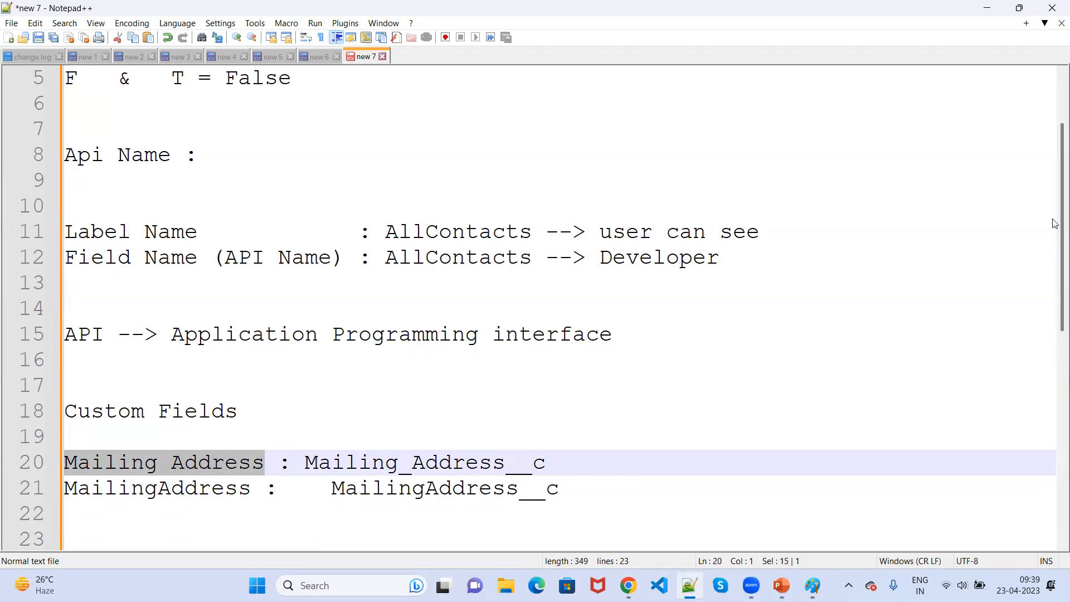
Switch to the Dickenson plc account record in Salesforce and highlight its Industry field label.
click(992, 8)
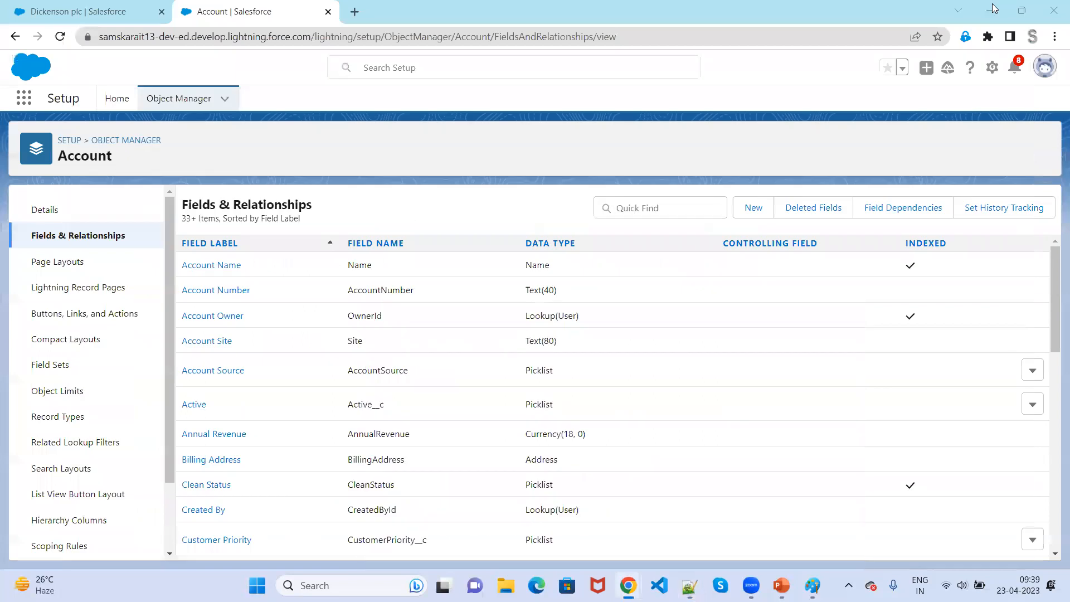
click(63, 12)
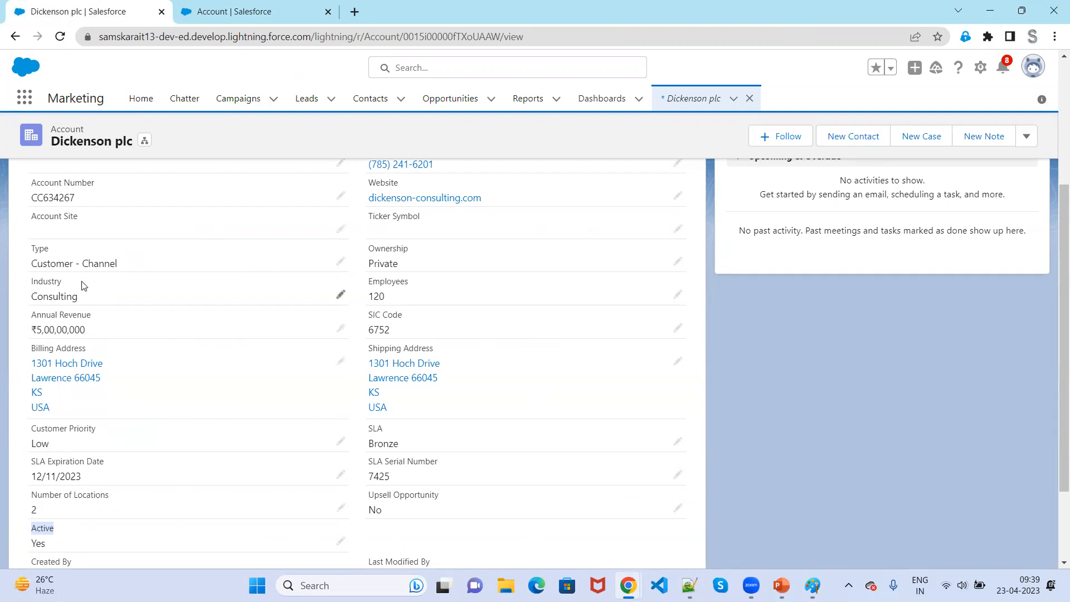
drag(84, 286, 32, 285)
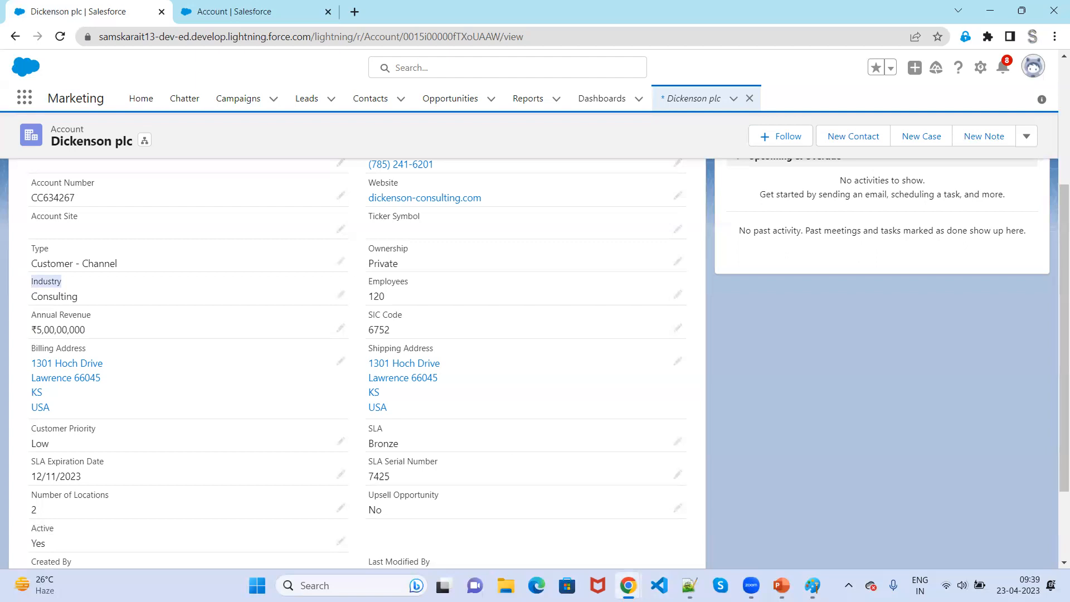
Return to Notepad++ and highlight MailingAddress__c, the Mailing Address label, AllContacts on the Label Name line, and API on the Field Name line.
click(690, 586)
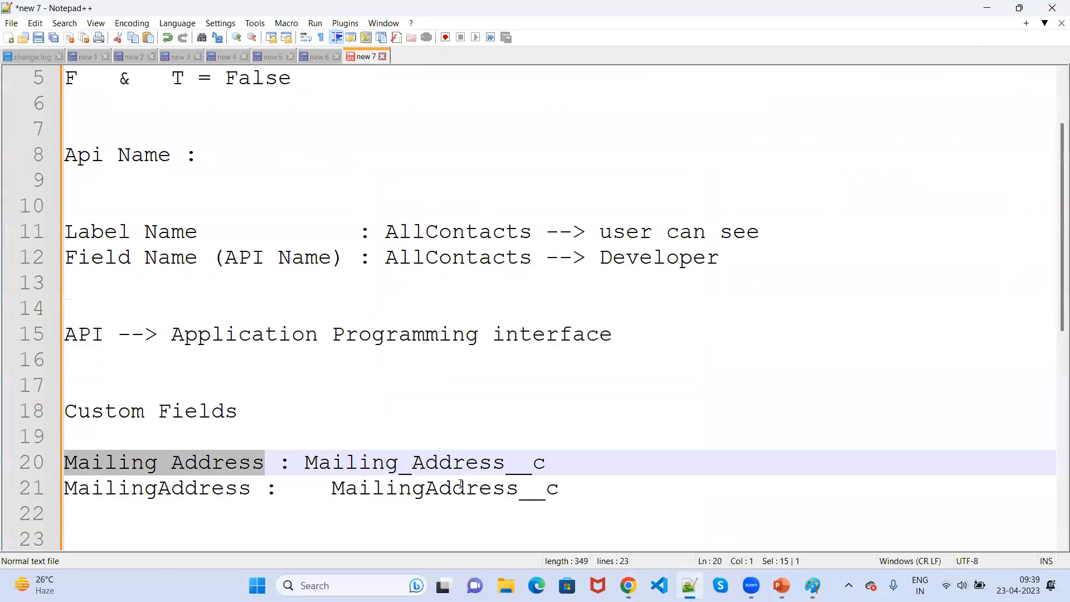
click(462, 486)
double_click(462, 487)
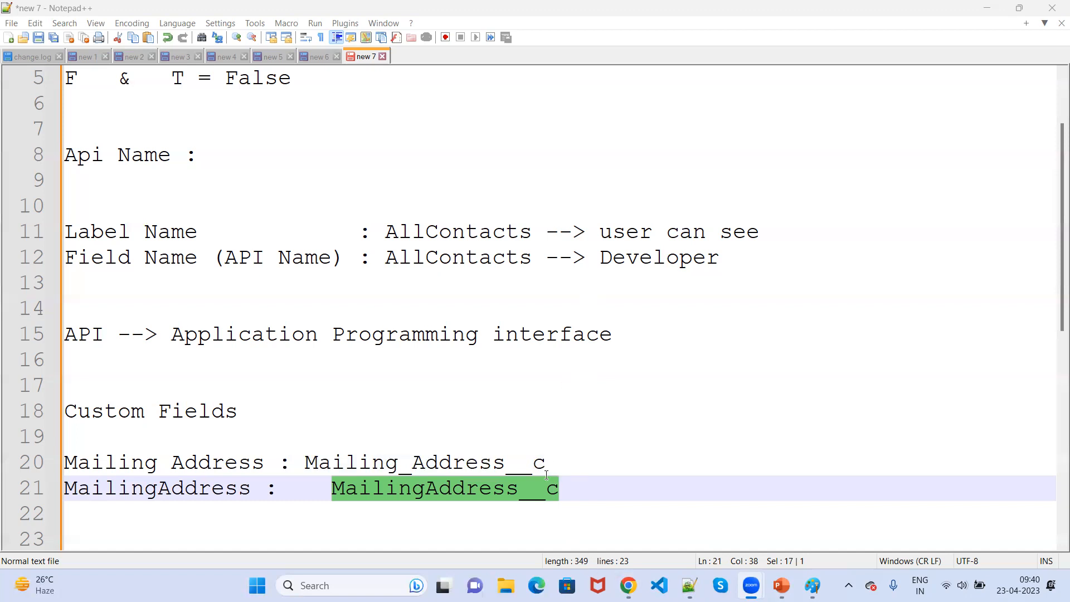
drag(264, 466, 24, 475)
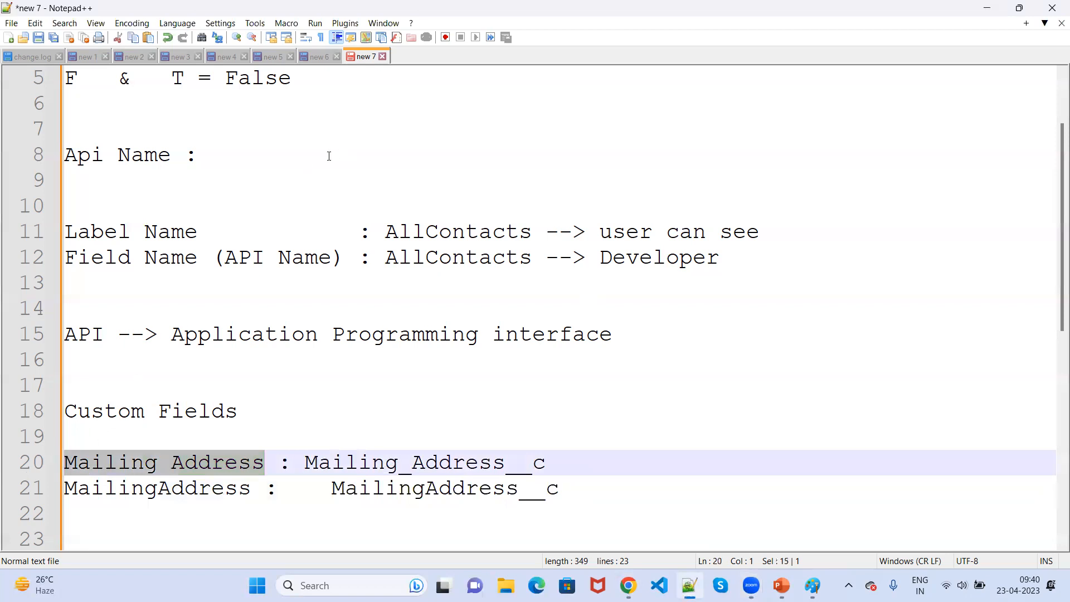
drag(384, 232, 532, 235)
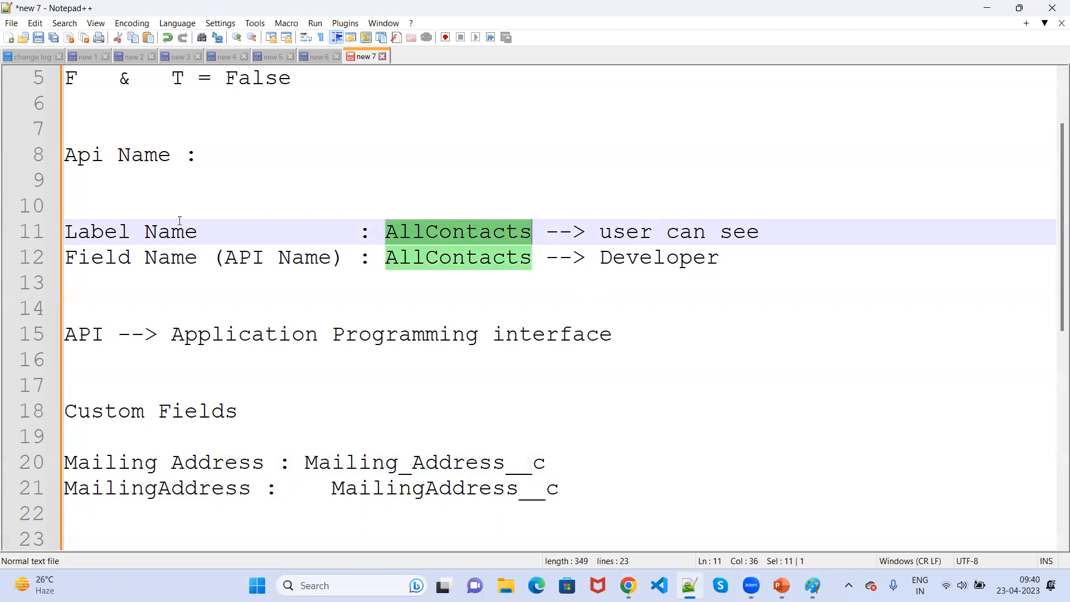
double_click(250, 257)
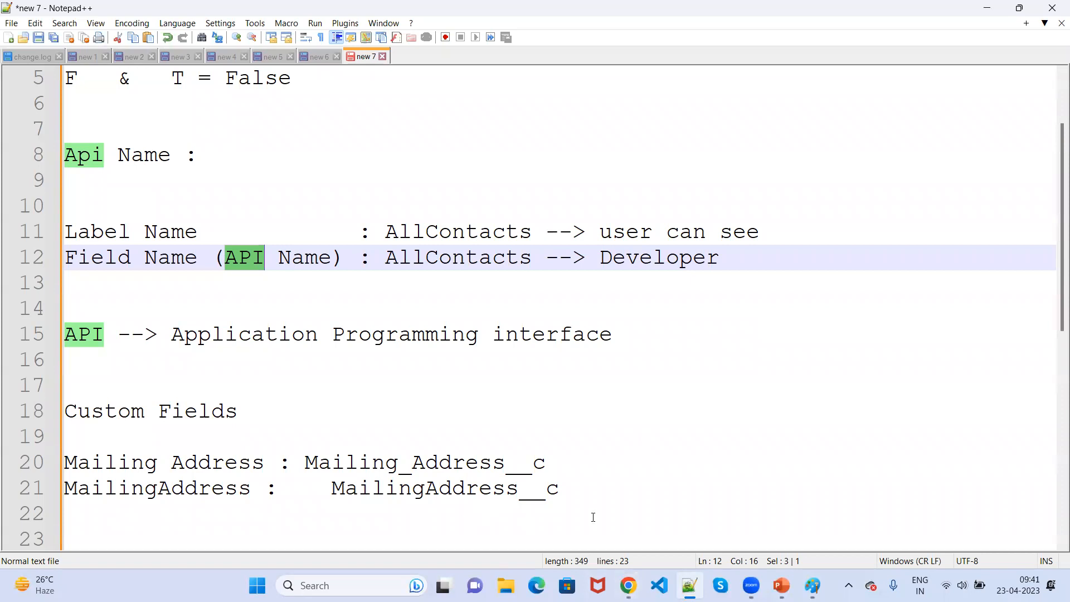
Switch to the Salesforce_consulting_Admin-Day-6 slide show in PowerPoint.
mouse_move(627, 585)
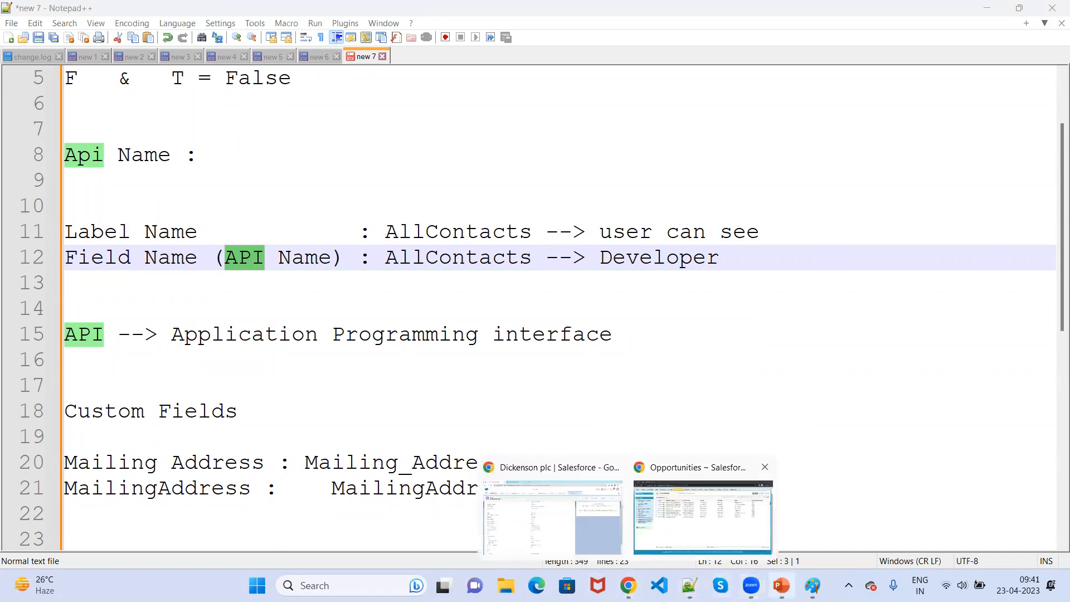
click(782, 586)
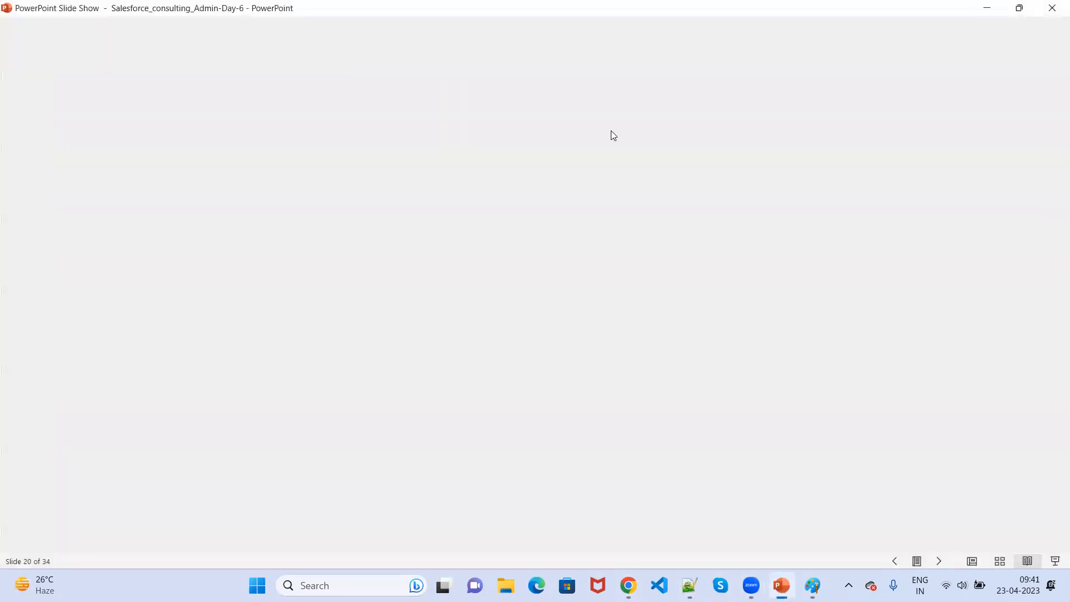